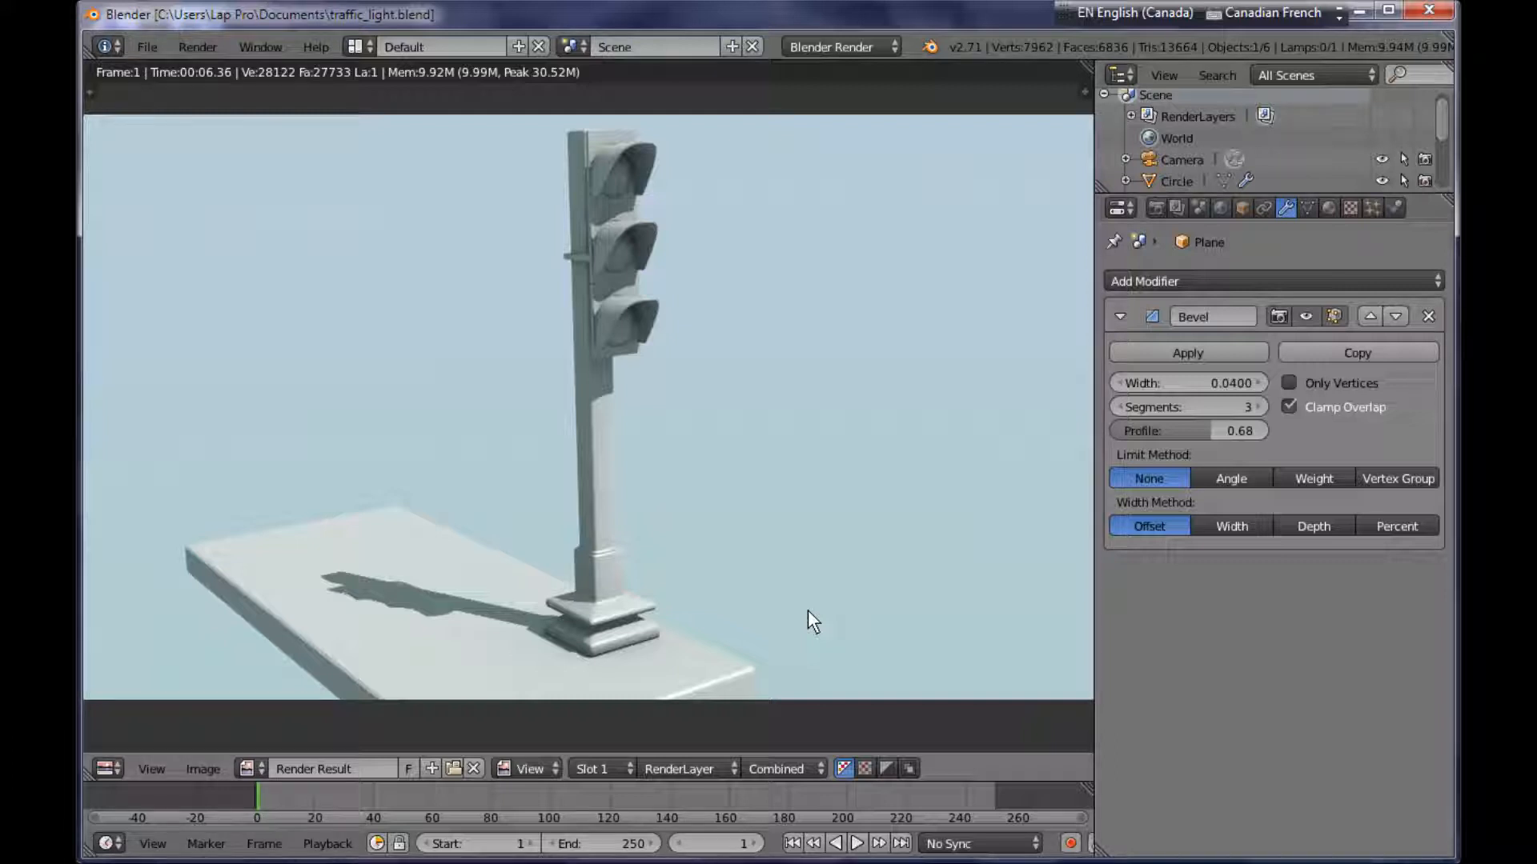
Close the finished traffic light render and reload the start-up file to begin a new scene.
{"action": "key", "text": "Escape"}
{"action": "middle_click_drag", "start_coordinate": [795, 604], "coordinate": [833, 569]}
{"action": "scroll", "coordinate": [814, 530], "scroll_direction": "up", "scroll_amount": 4}
{"action": "scroll", "coordinate": [832, 508], "scroll_direction": "down", "scroll_amount": 3}
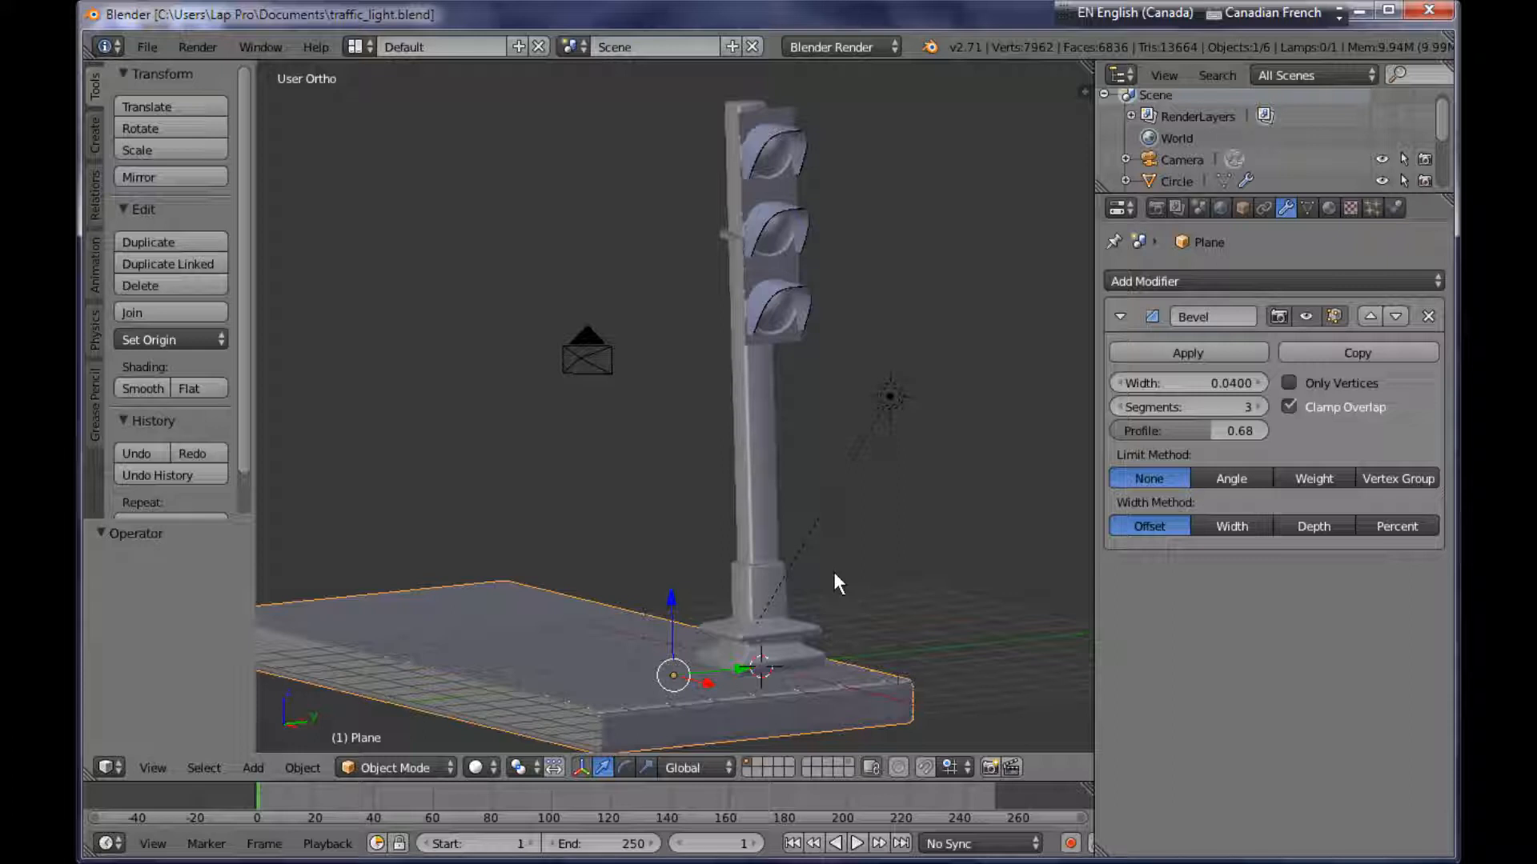
{"action": "key", "text": "ctrl+n"}
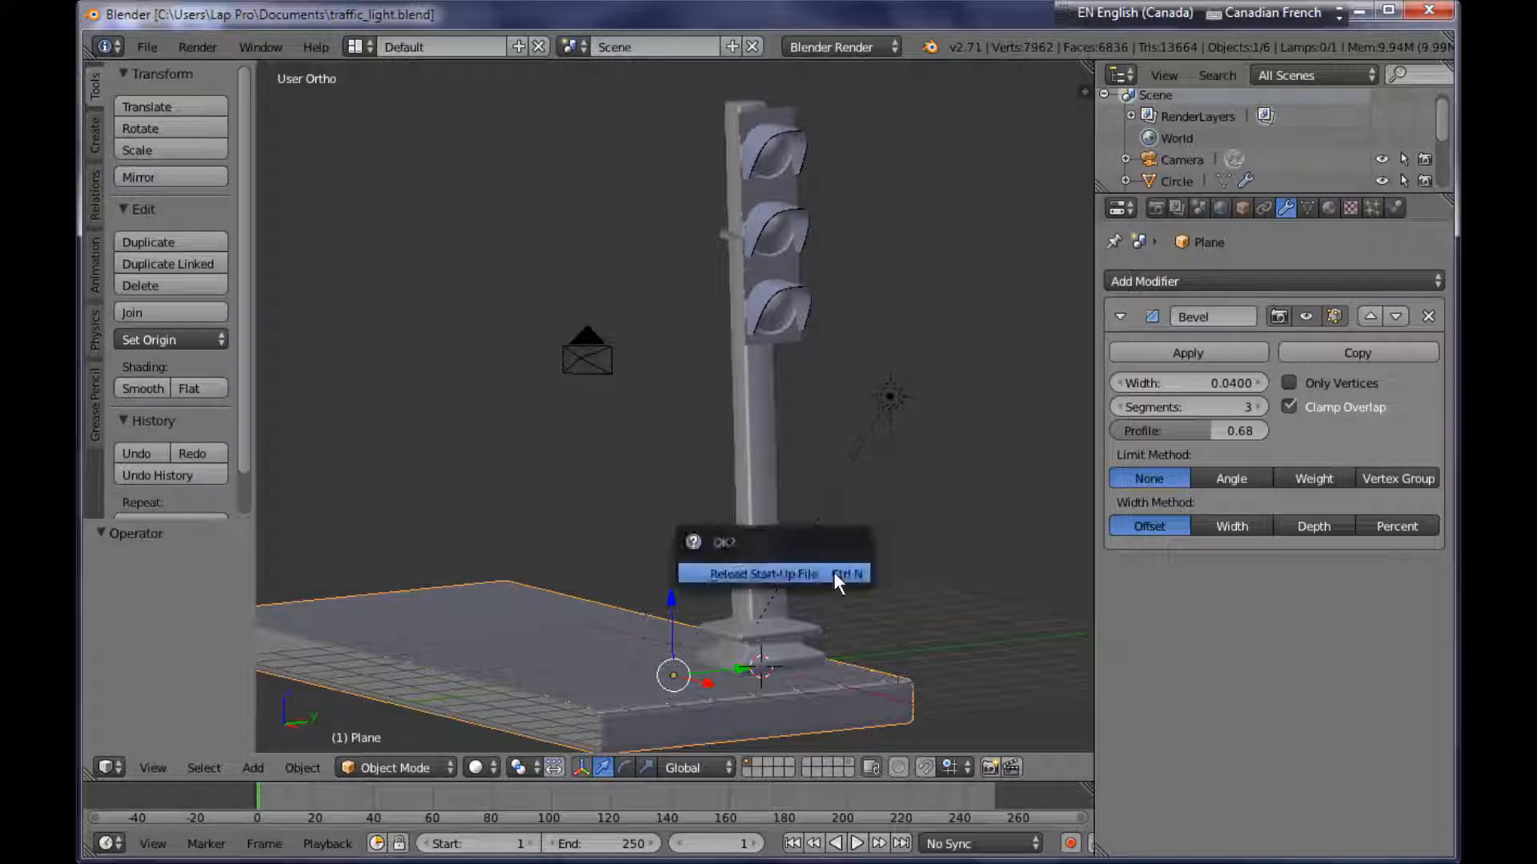
{"action": "left_click", "coordinate": [833, 572]}
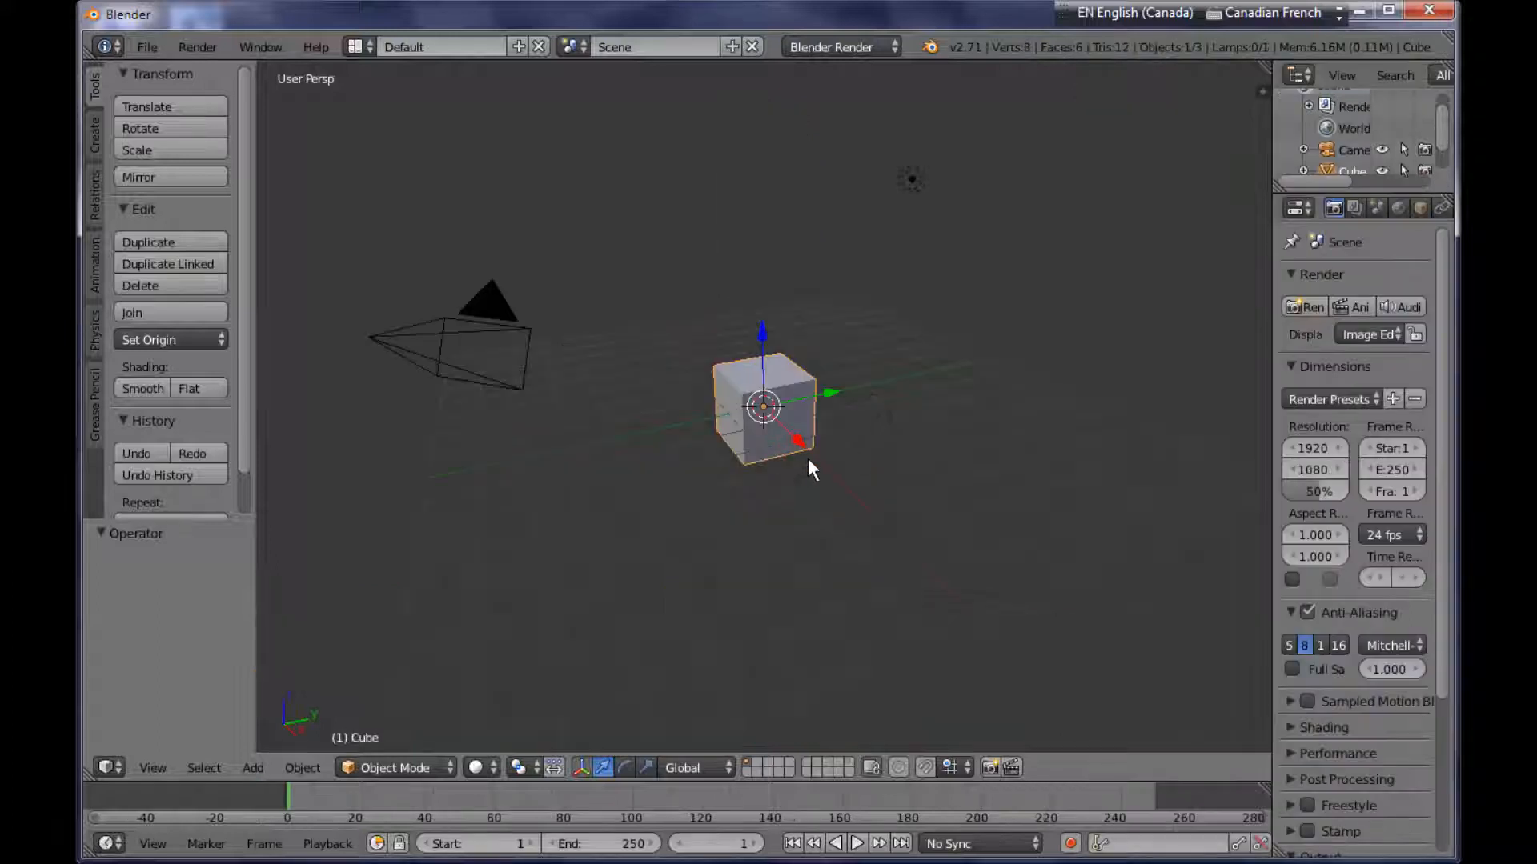
In the right orthographic view, raise the default cube 1 unit along Z so it rests on the ground line.
{"action": "middle_click_drag", "start_coordinate": [861, 479], "coordinate": [818, 425]}
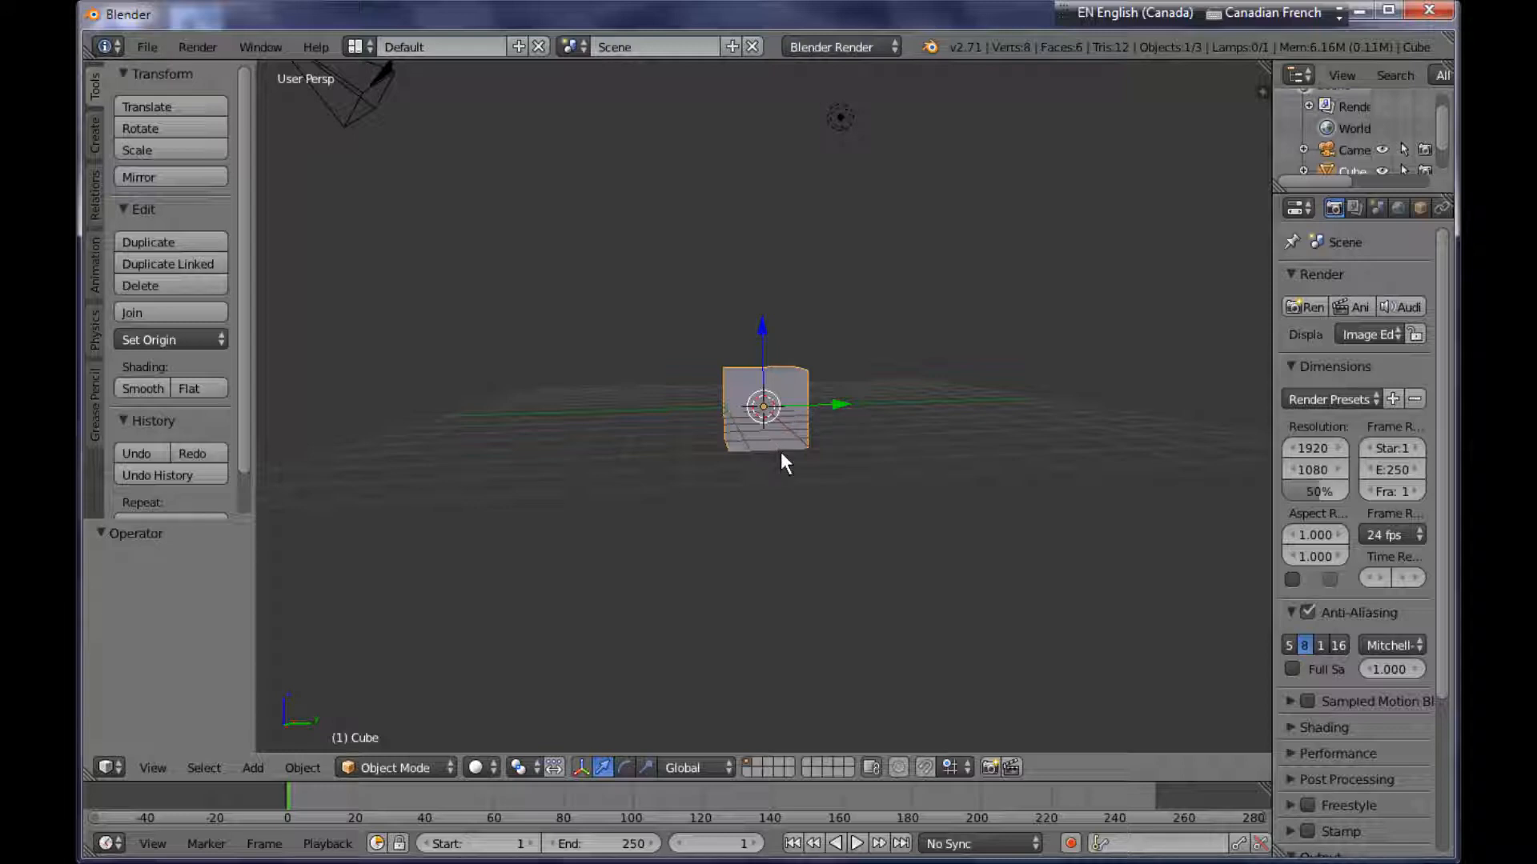
{"action": "key", "text": "KP_3"}
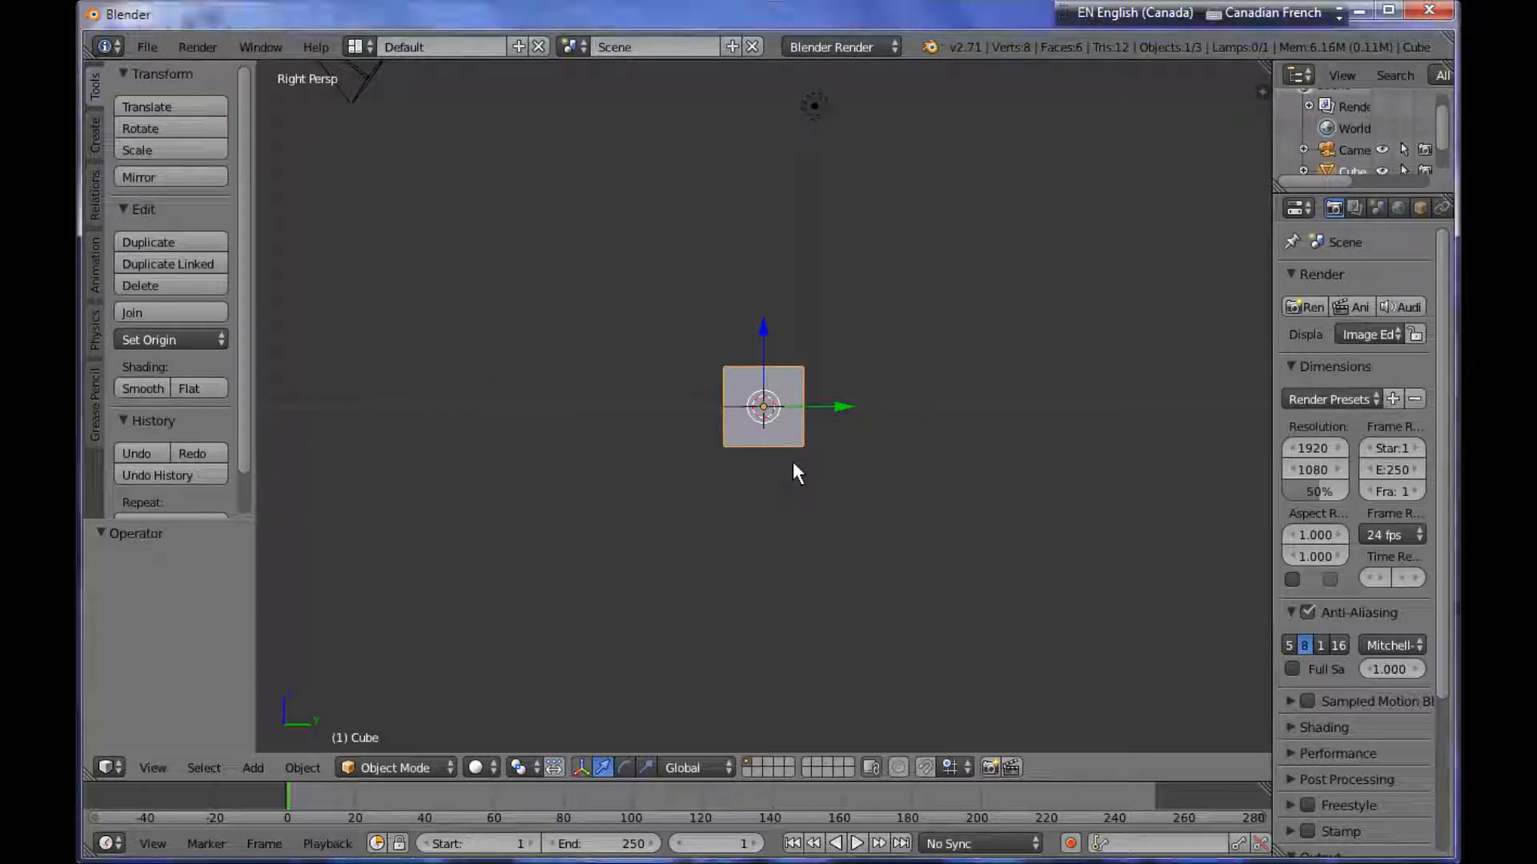
{"action": "key", "text": "KP_5"}
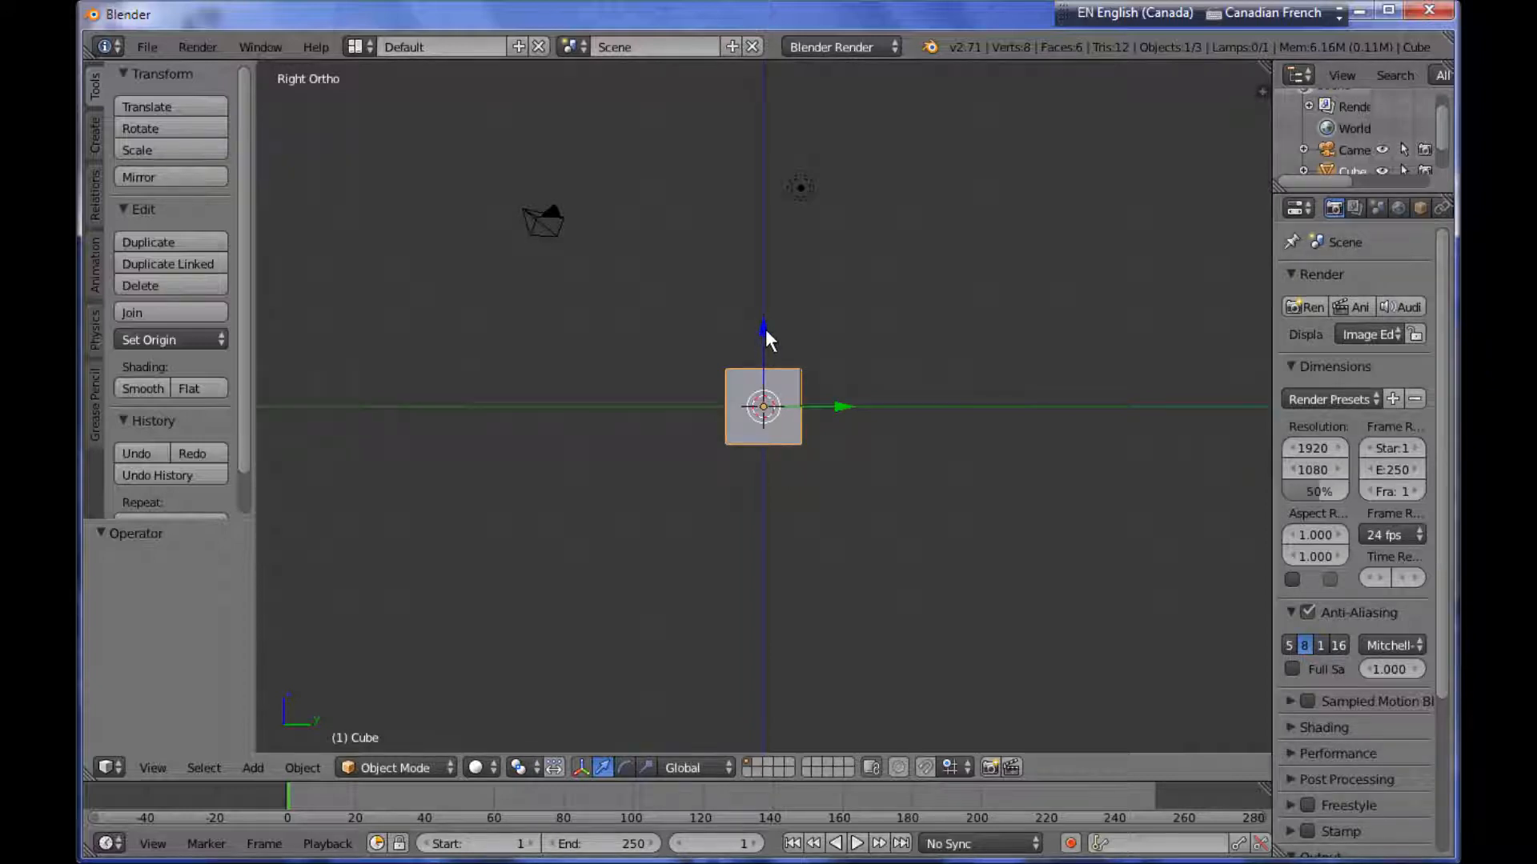
{"action": "scroll", "coordinate": [765, 329], "scroll_direction": "up", "scroll_amount": 2}
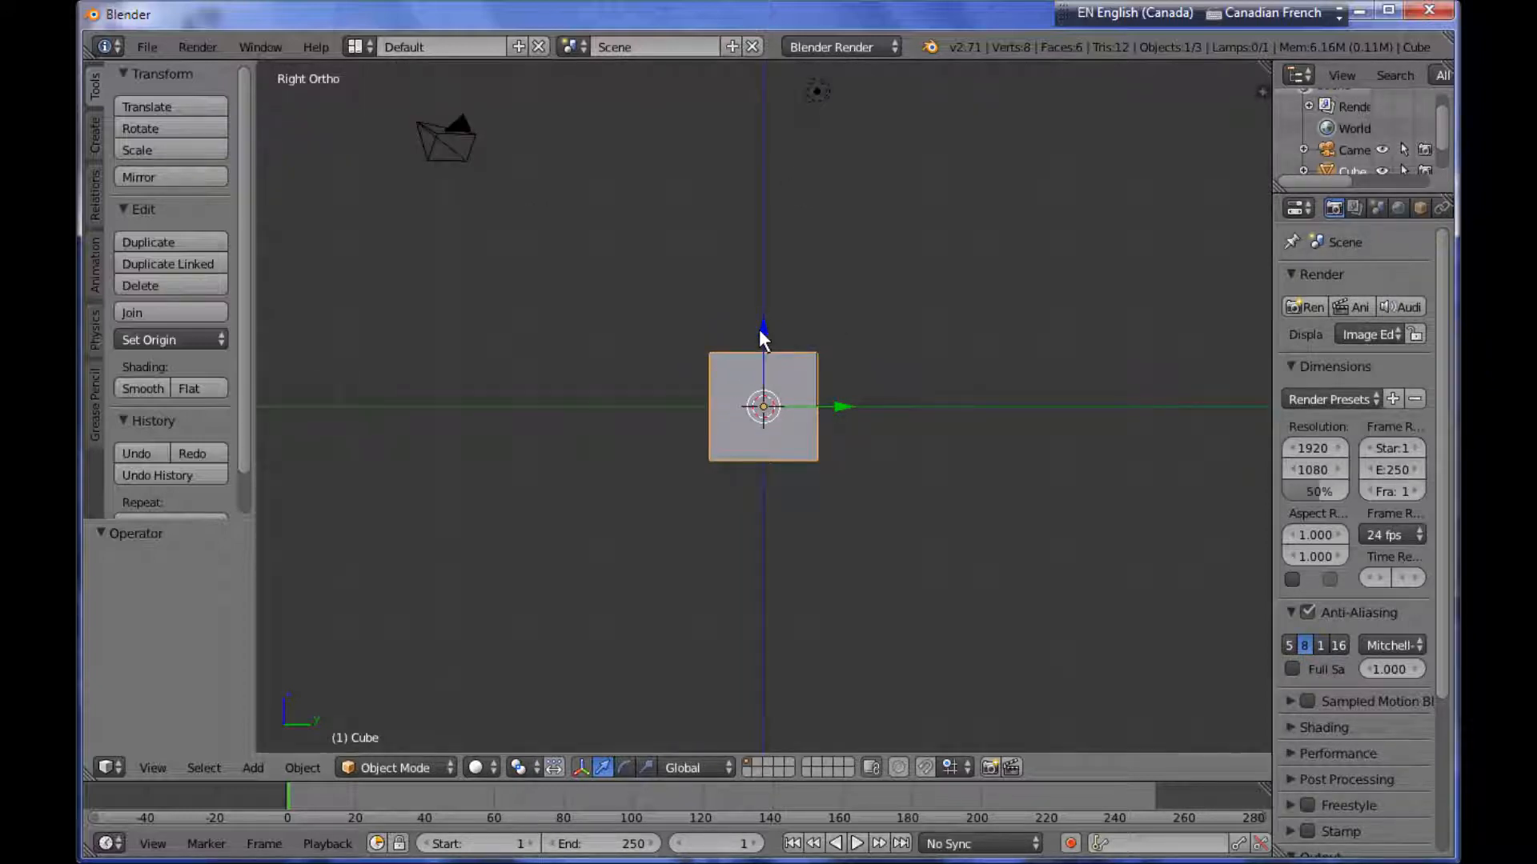
{"action": "left_click_drag", "start_coordinate": [762, 329], "coordinate": [765, 299], "text": "ctrl"}
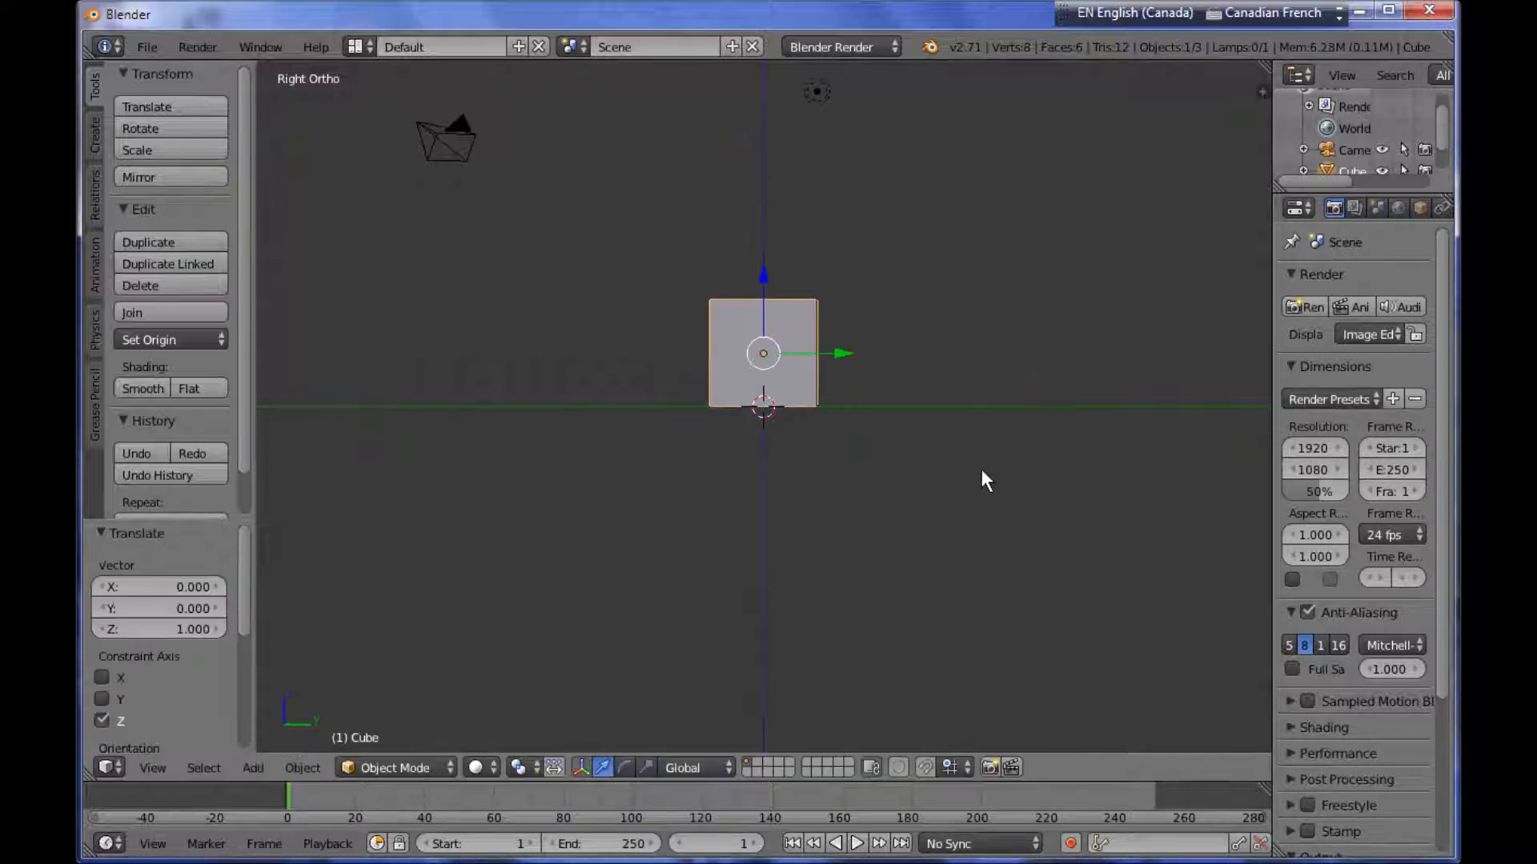
In Edit Mode with wireframe display, select the cube's top vertices and lower them along Z to form a thin slab.
{"action": "key", "text": "Tab"}
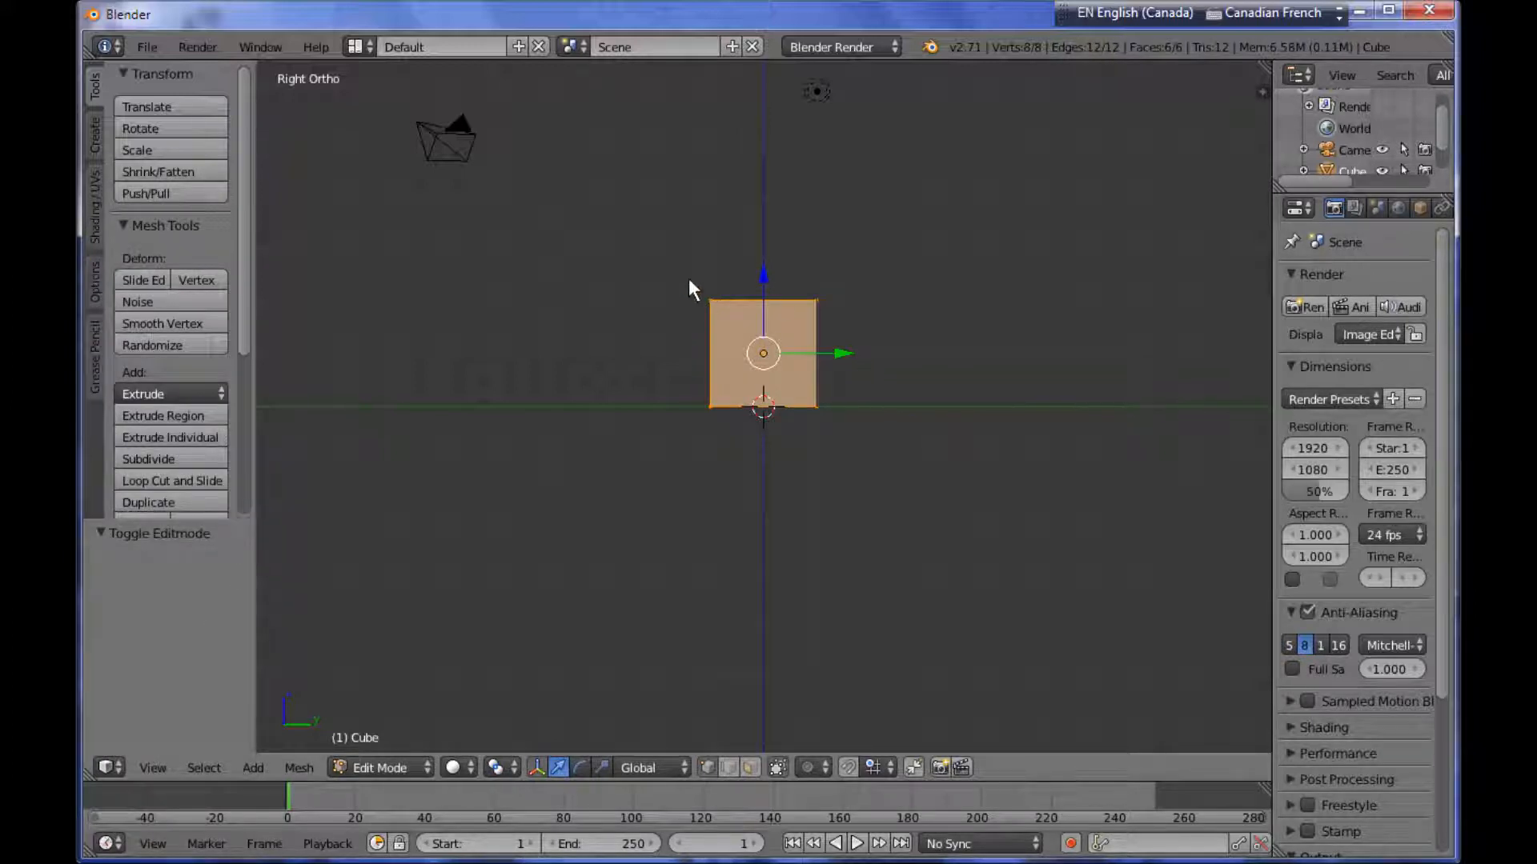
{"action": "key", "text": "z"}
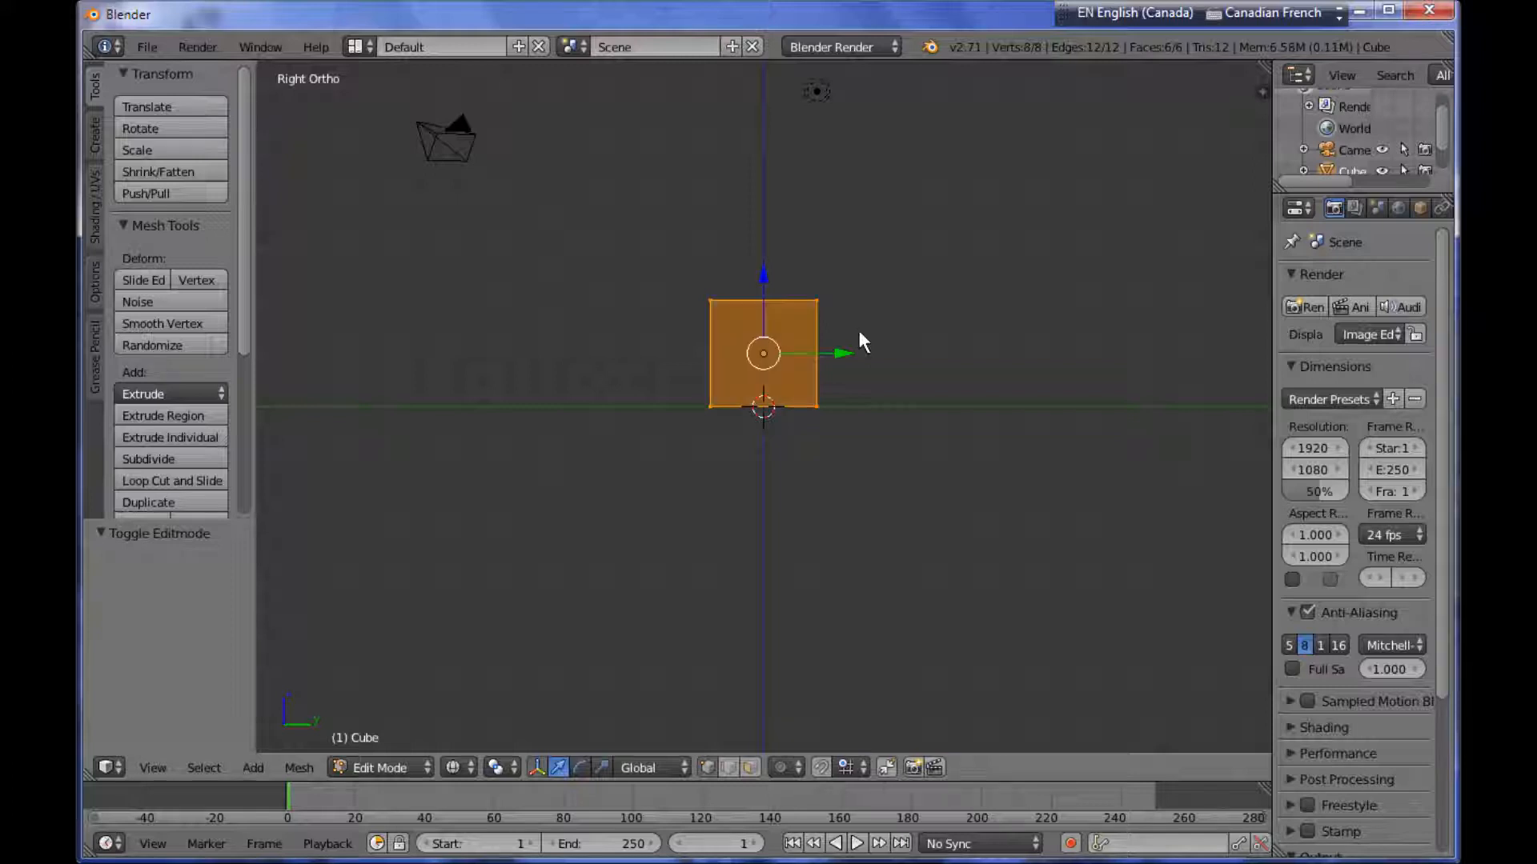
{"action": "key", "text": "a"}
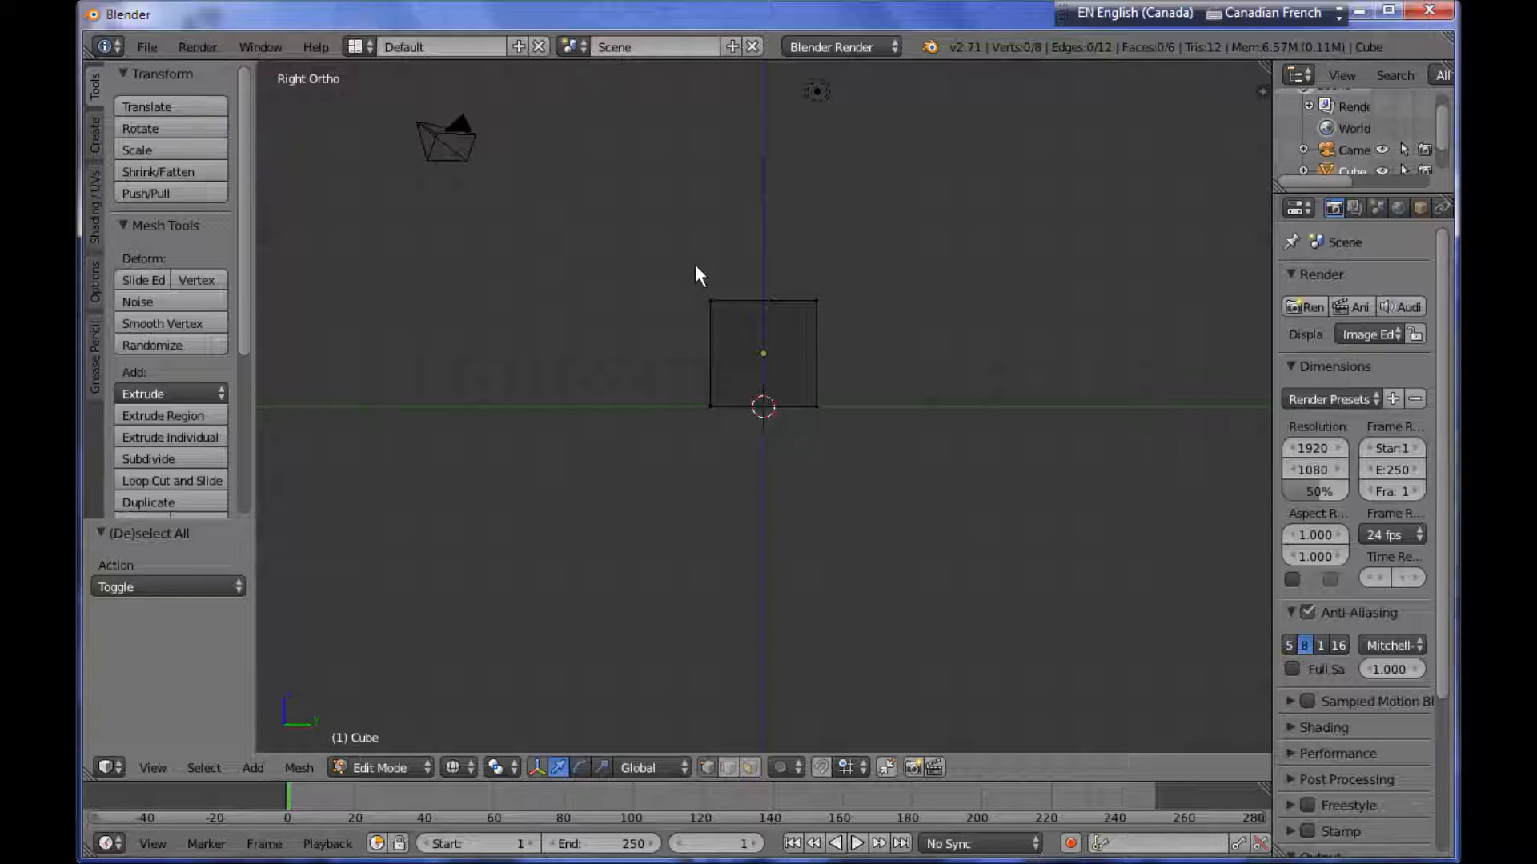
{"action": "key", "text": "b"}
{"action": "left_click_drag", "start_coordinate": [685, 280], "coordinate": [888, 352]}
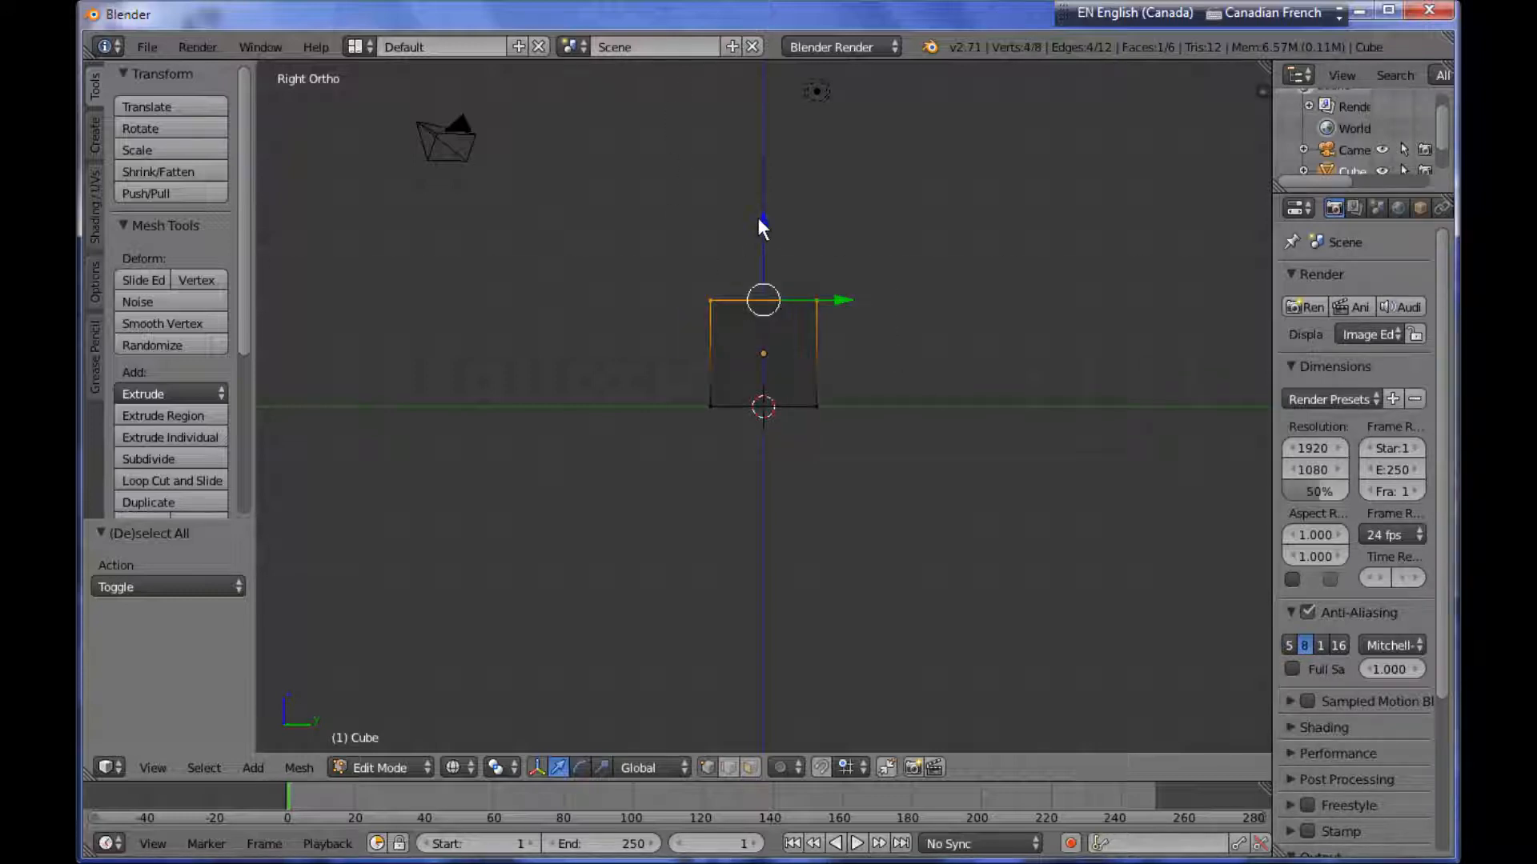
{"action": "left_click_drag", "start_coordinate": [761, 224], "coordinate": [761, 299]}
Extrude the slab's top face upward by 0.196 and scale it to 0.446 to form a sloped base.
{"action": "scroll", "coordinate": [783, 363], "scroll_direction": "up", "scroll_amount": 3}
{"action": "key", "text": "e"}
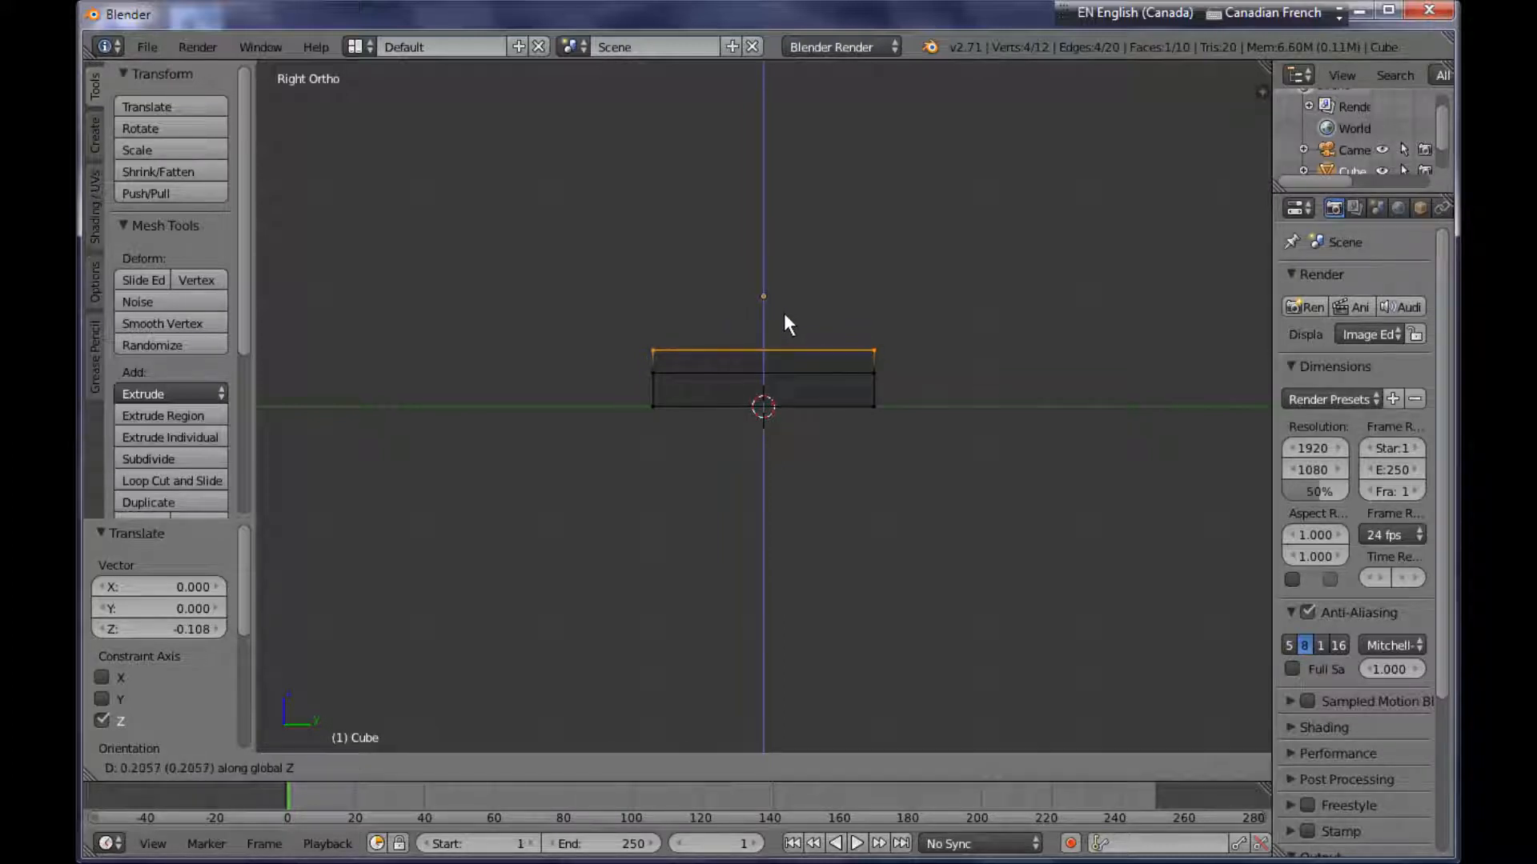
{"action": "left_click", "coordinate": [784, 314]}
{"action": "key", "text": "s"}
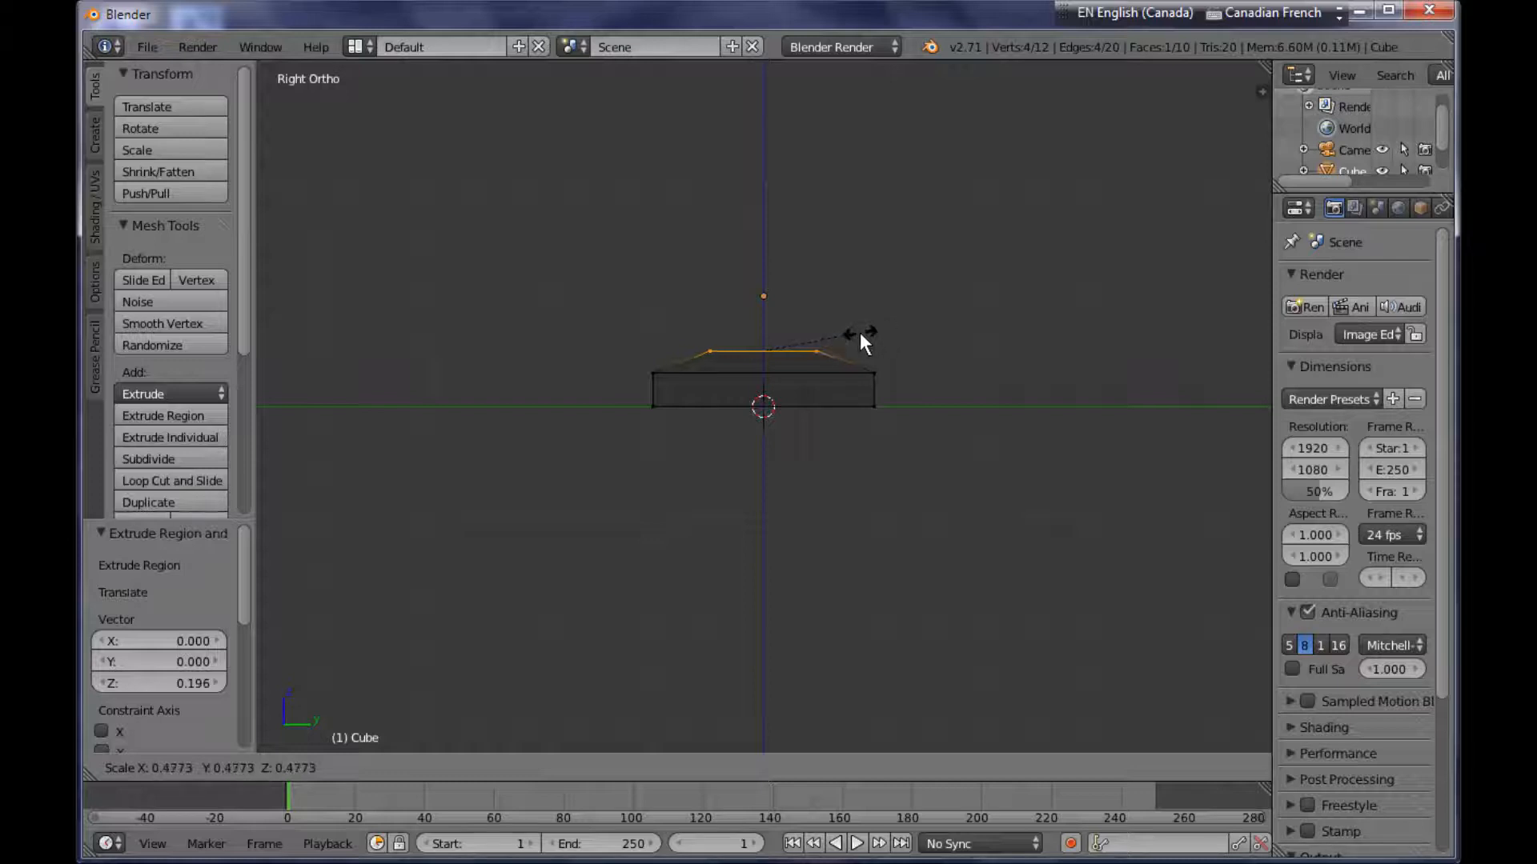
{"action": "left_click", "coordinate": [853, 333]}
Extrude the top face up 0.108 as a neck, then extrude it in place and scale it to 1.813 as an overhang.
{"action": "key", "text": "e"}
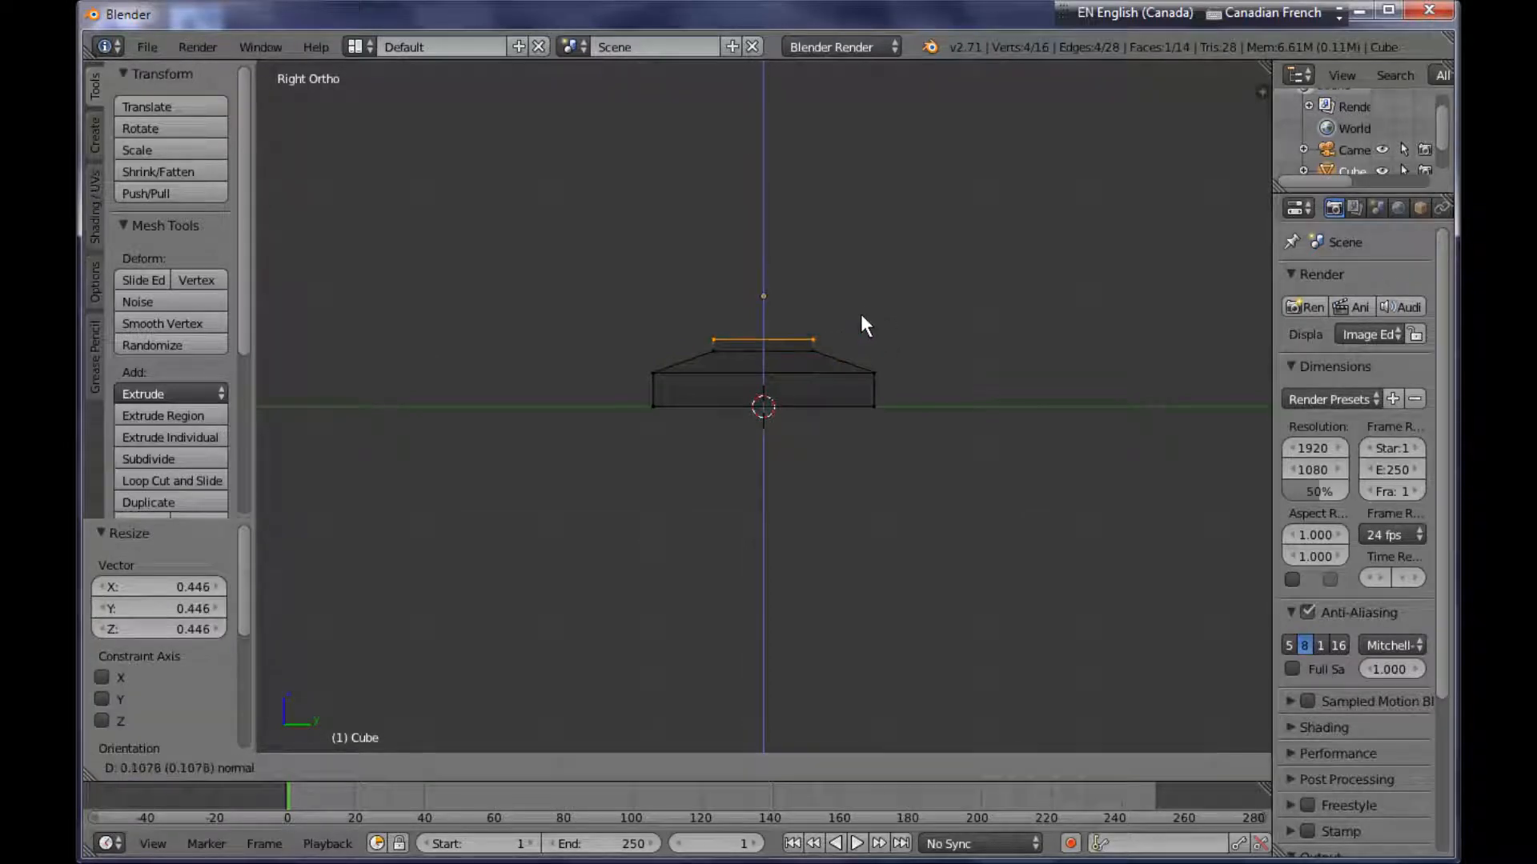
{"action": "left_click", "coordinate": [862, 315]}
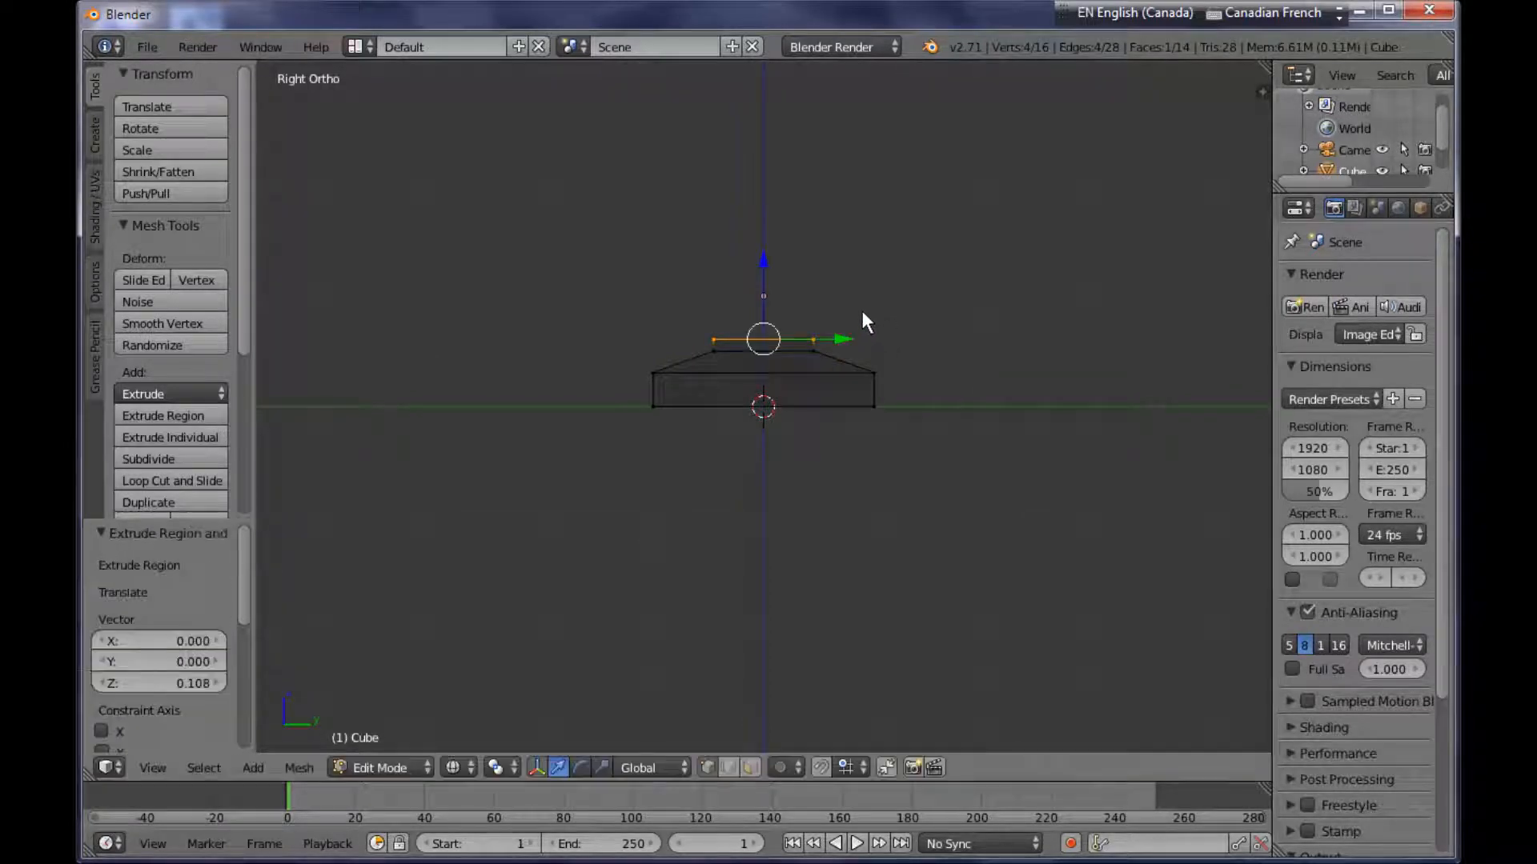
{"action": "key", "text": "e"}
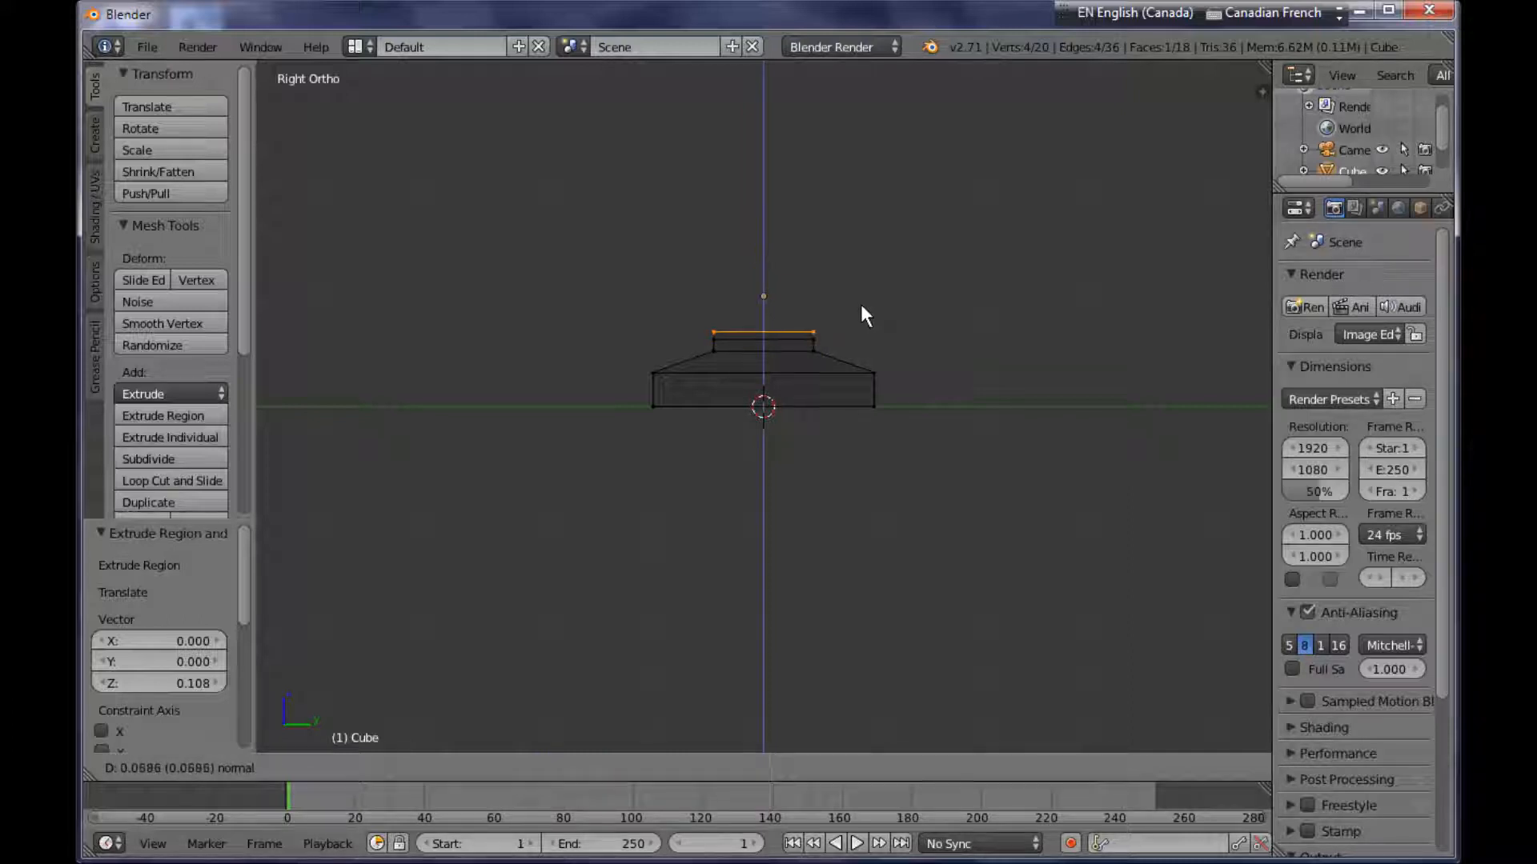
{"action": "right_click", "coordinate": [862, 306]}
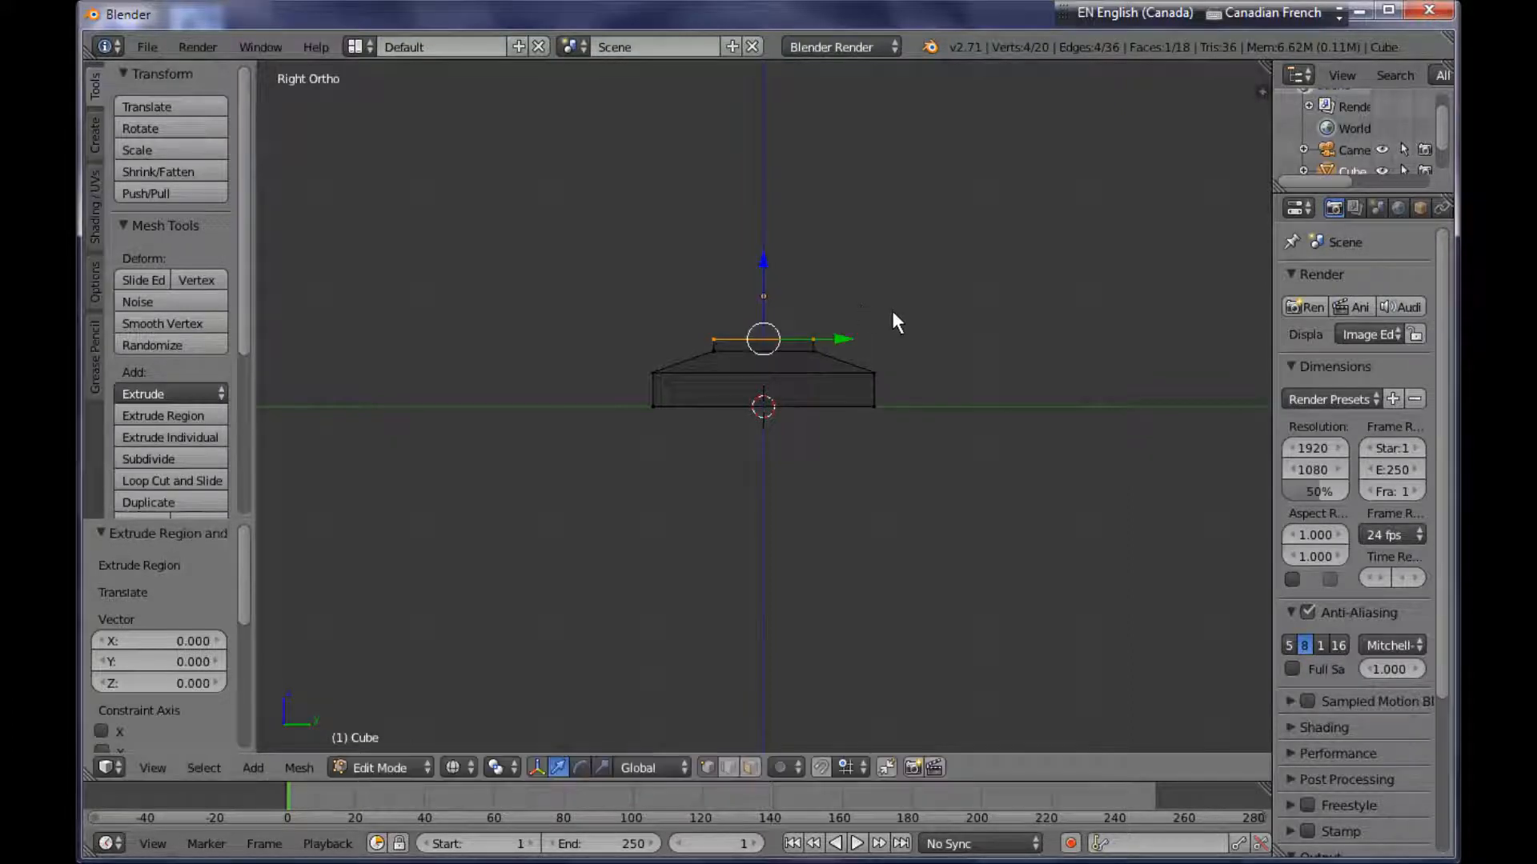
{"action": "key", "text": "s"}
{"action": "left_click", "coordinate": [948, 330]}
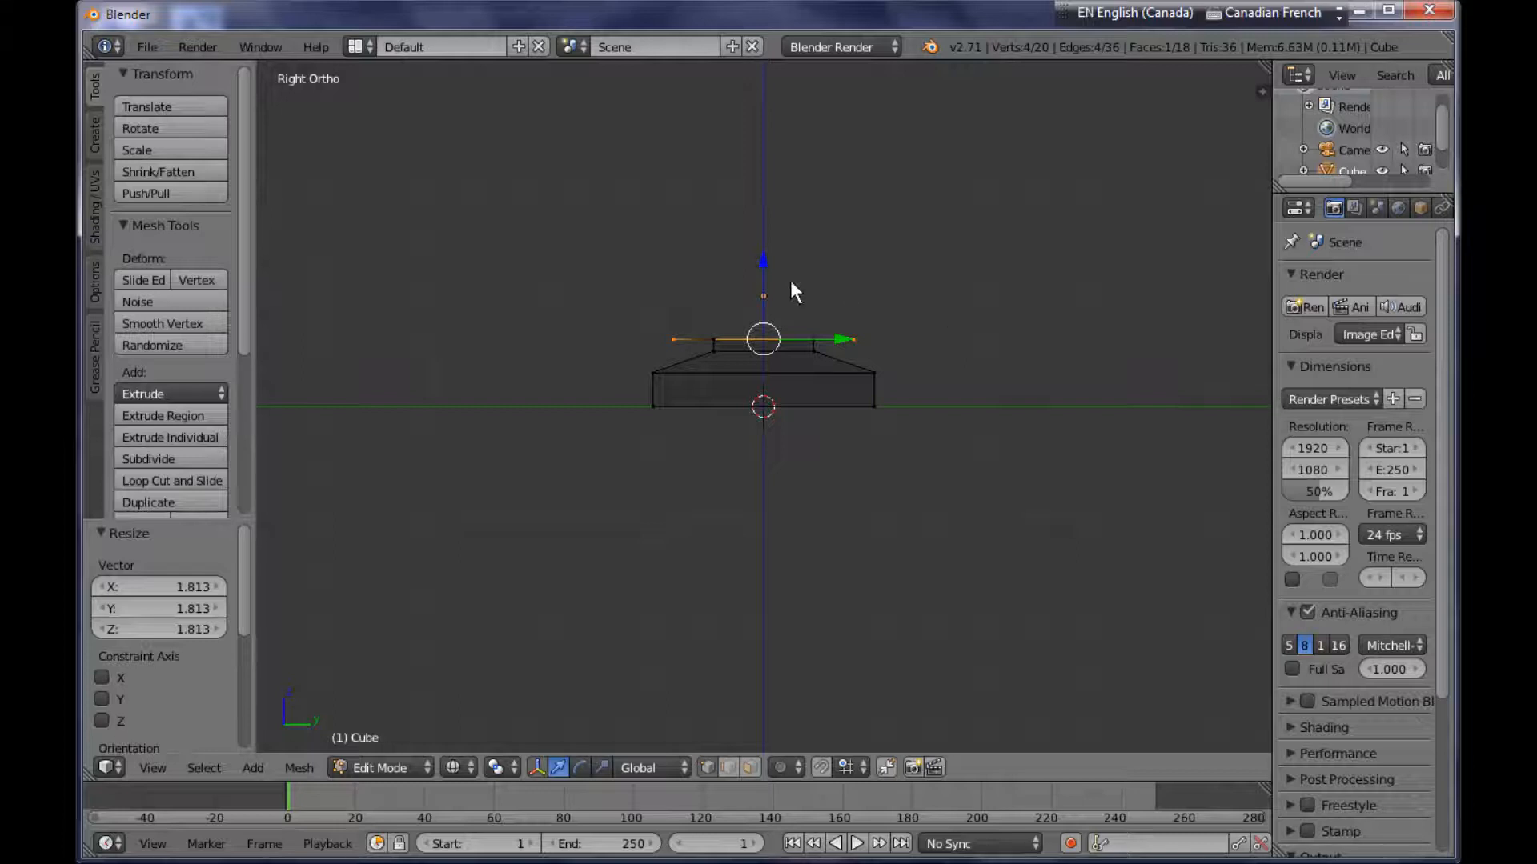
Extrude the overhang up 0.157 into a plate, then extrude its top in place and scale it to 0.276.
{"action": "key", "text": "e"}
{"action": "right_click", "coordinate": [803, 285]}
{"action": "key", "text": "e"}
{"action": "left_click", "coordinate": [898, 294]}
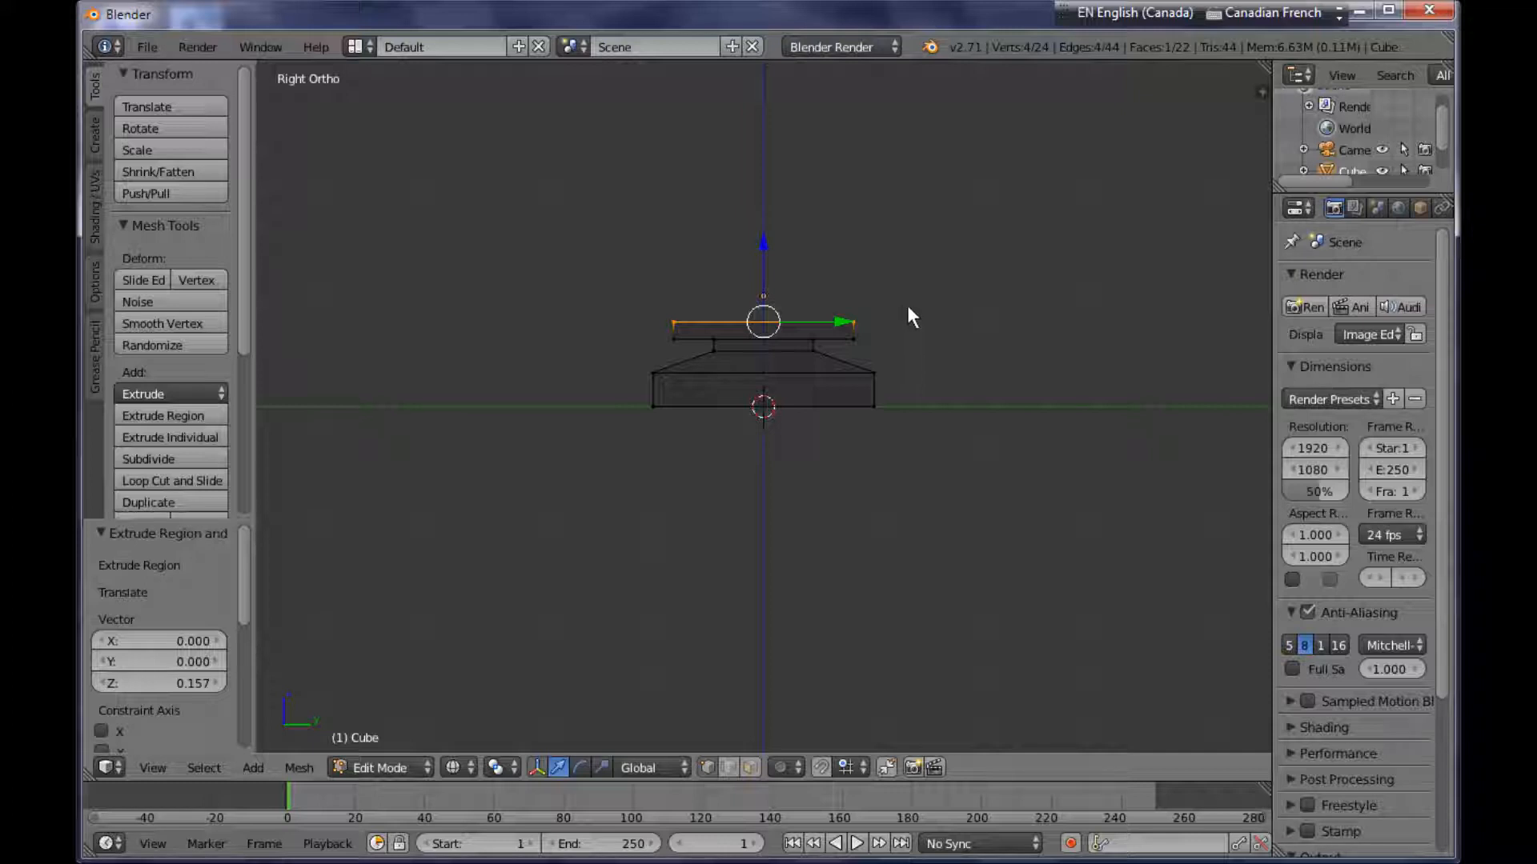
{"action": "key", "text": "e"}
{"action": "right_click", "coordinate": [909, 306]}
{"action": "key", "text": "s"}
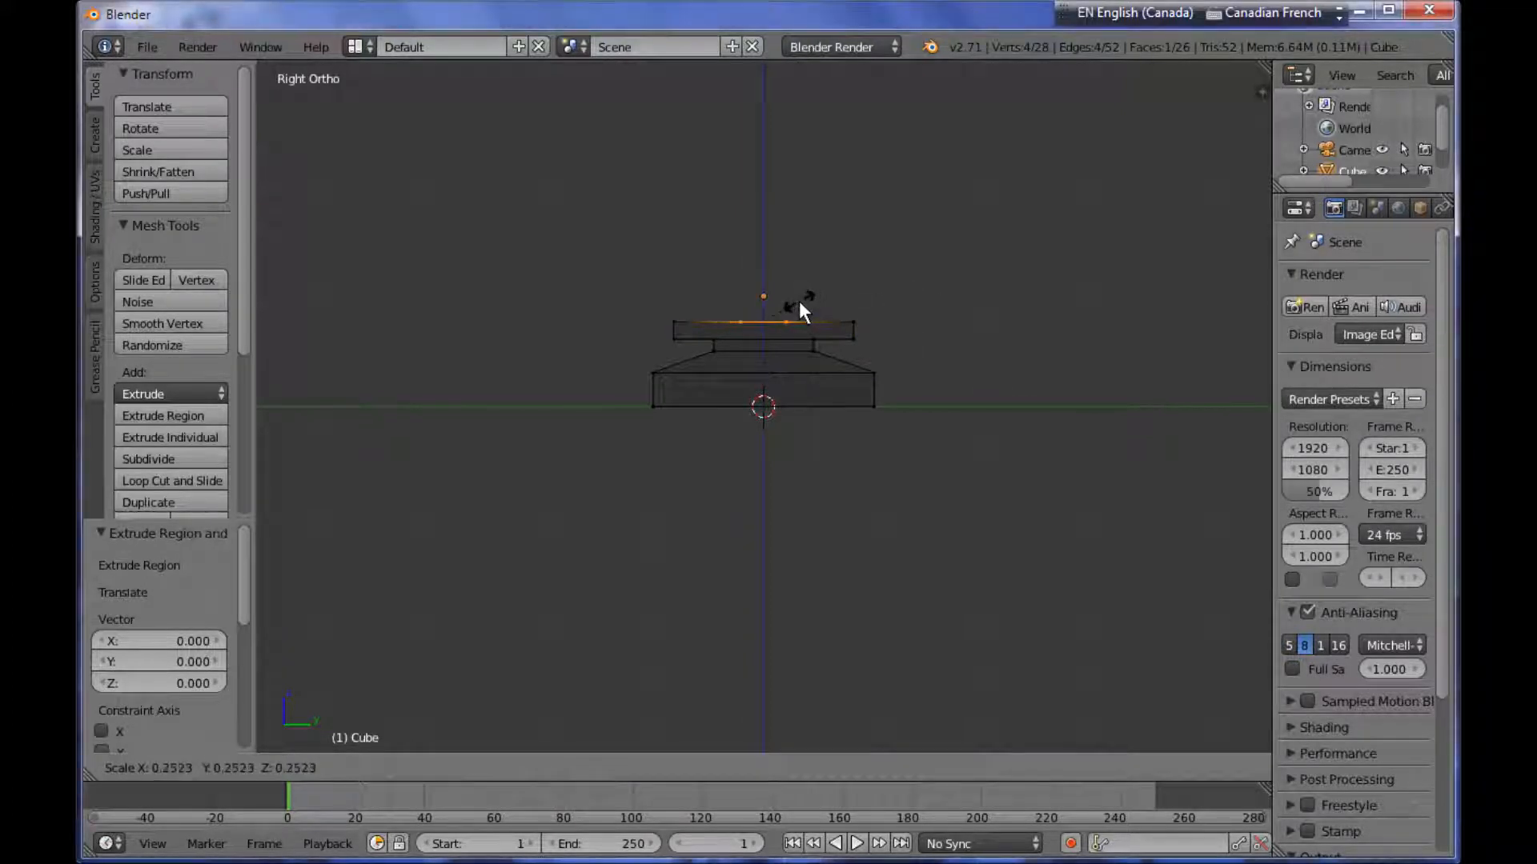
{"action": "left_click", "coordinate": [804, 301]}
Extrude the small top face upward into a tall pole and raise its end along Z to the full post height.
{"action": "scroll", "coordinate": [854, 310], "scroll_direction": "down", "scroll_amount": 1}
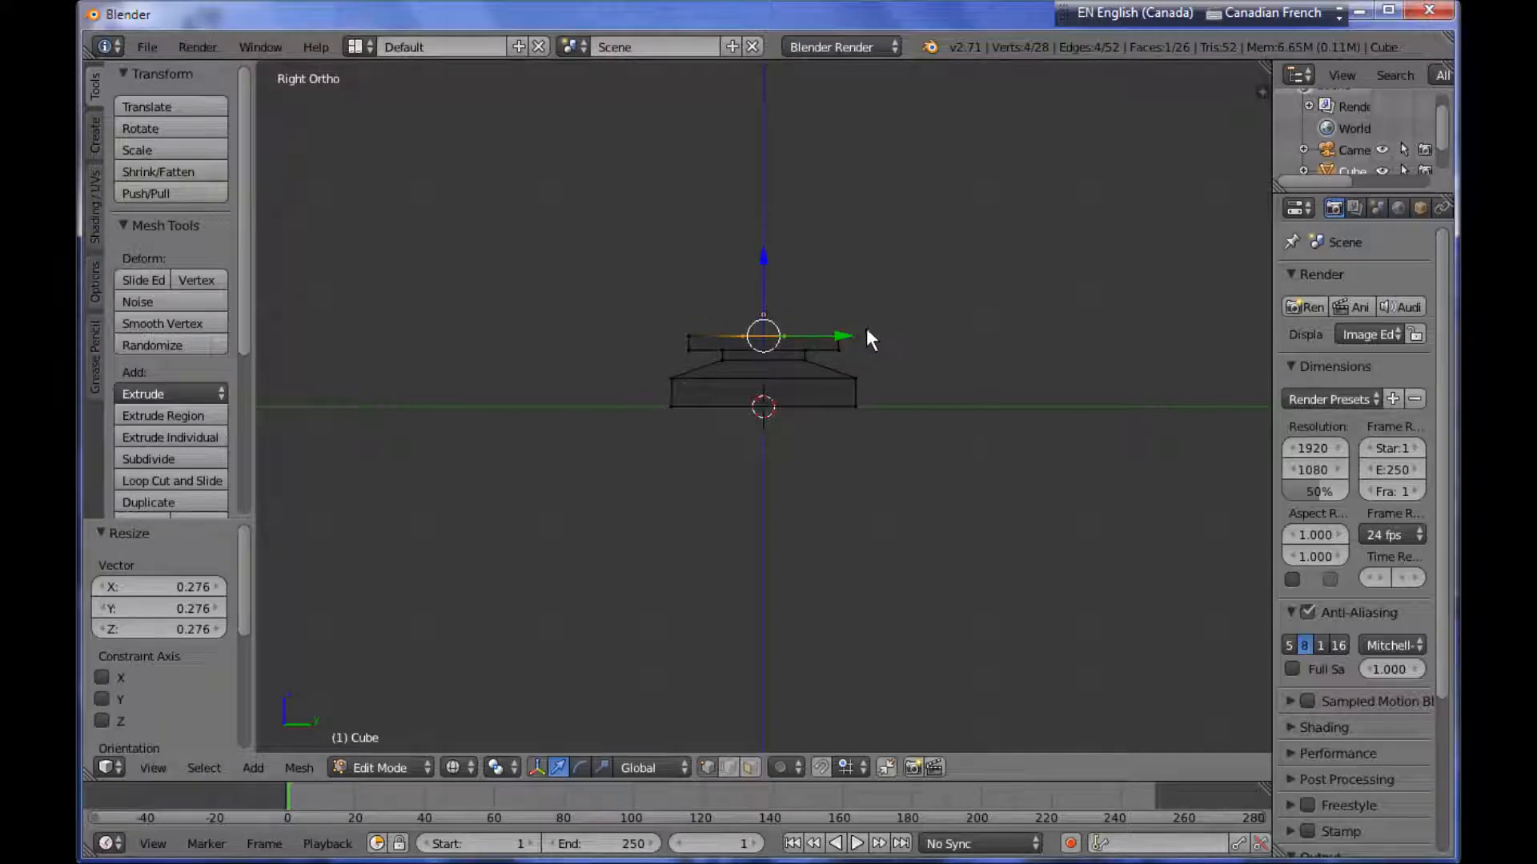
{"action": "middle_click_drag", "start_coordinate": [884, 324], "coordinate": [868, 490], "text": "shift"}
{"action": "key", "text": "e"}
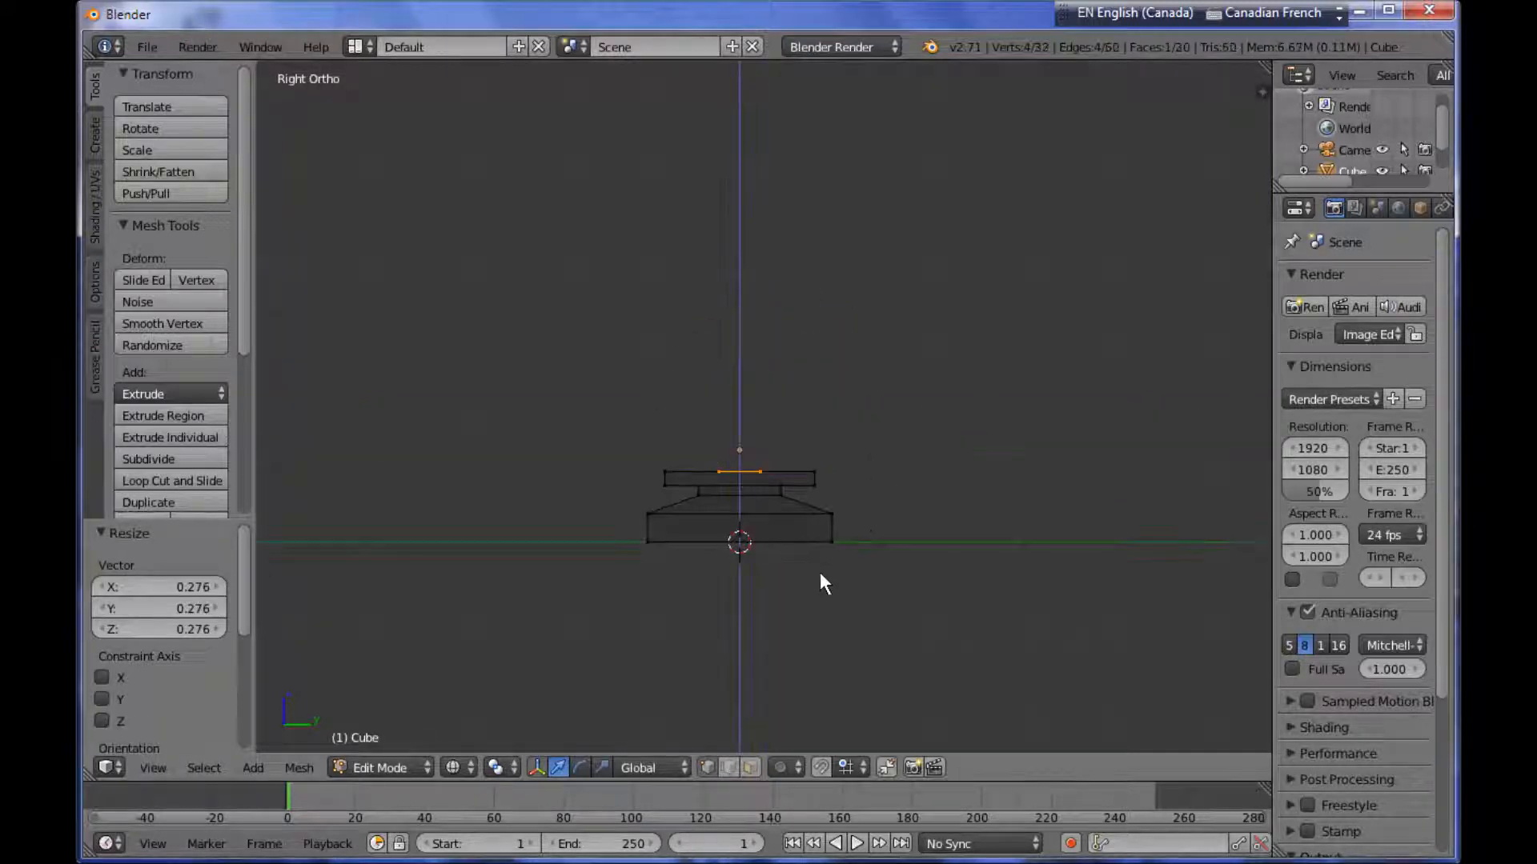
{"action": "left_click", "coordinate": [832, 136]}
{"action": "middle_click_drag", "start_coordinate": [853, 186], "coordinate": [824, 444], "text": "shift"}
{"action": "left_click_drag", "start_coordinate": [732, 136], "coordinate": [737, 733]}
{"action": "scroll", "coordinate": [896, 659], "scroll_direction": "down", "scroll_amount": 4}
{"action": "middle_click_drag", "start_coordinate": [879, 532], "coordinate": [871, 630], "text": "shift"}
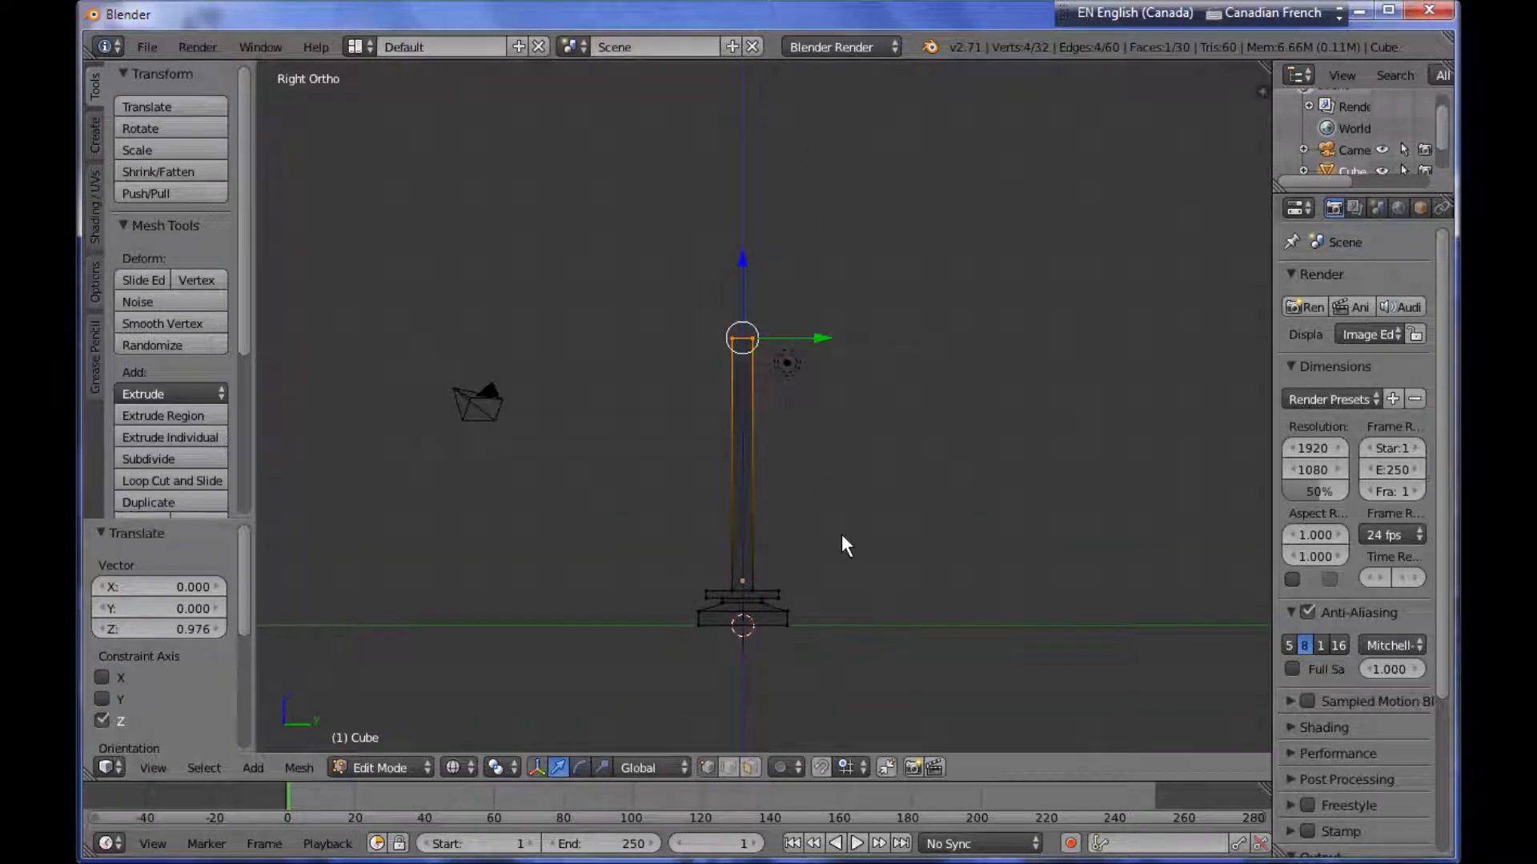
{"action": "left_click_drag", "start_coordinate": [742, 267], "coordinate": [769, 186]}
Return to solid display and Object Mode, and apply smooth shading to the post.
{"action": "mouse_move", "coordinate": [798, 421]}
{"action": "middle_mouse_down"}
{"action": "mouse_move", "coordinate": [952, 497]}
{"action": "mouse_move", "coordinate": [964, 528]}
{"action": "mouse_move", "coordinate": [853, 521]}
{"action": "mouse_move", "coordinate": [861, 576]}
{"action": "mouse_move", "coordinate": [680, 578]}
{"action": "mouse_move", "coordinate": [715, 607]}
{"action": "mouse_move", "coordinate": [805, 598]}
{"action": "middle_mouse_up"}
{"action": "key", "text": "z"}
{"action": "key", "text": "Tab"}
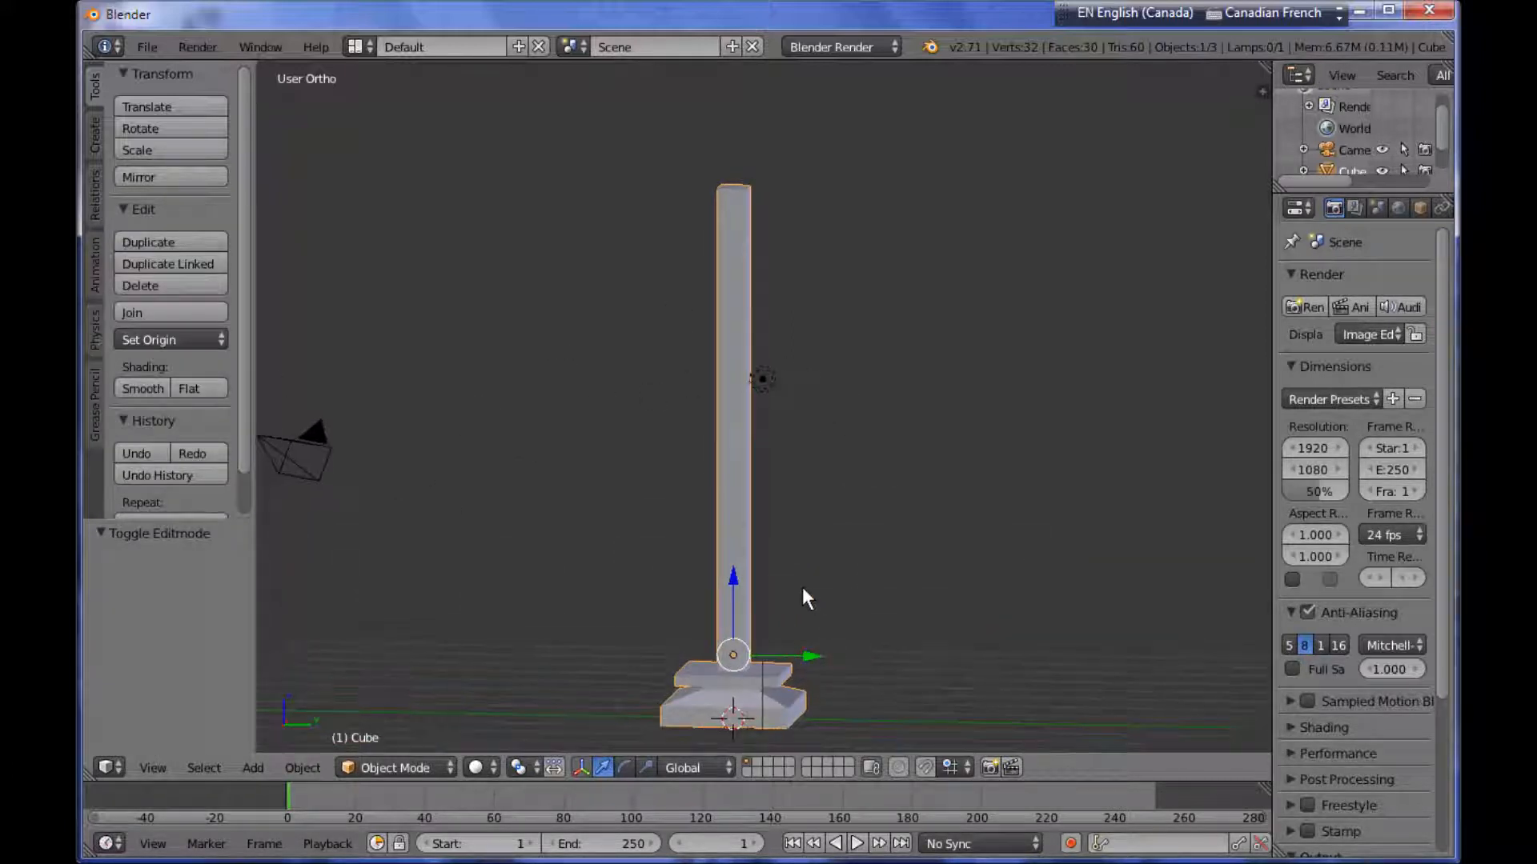
{"action": "left_click", "coordinate": [136, 389]}
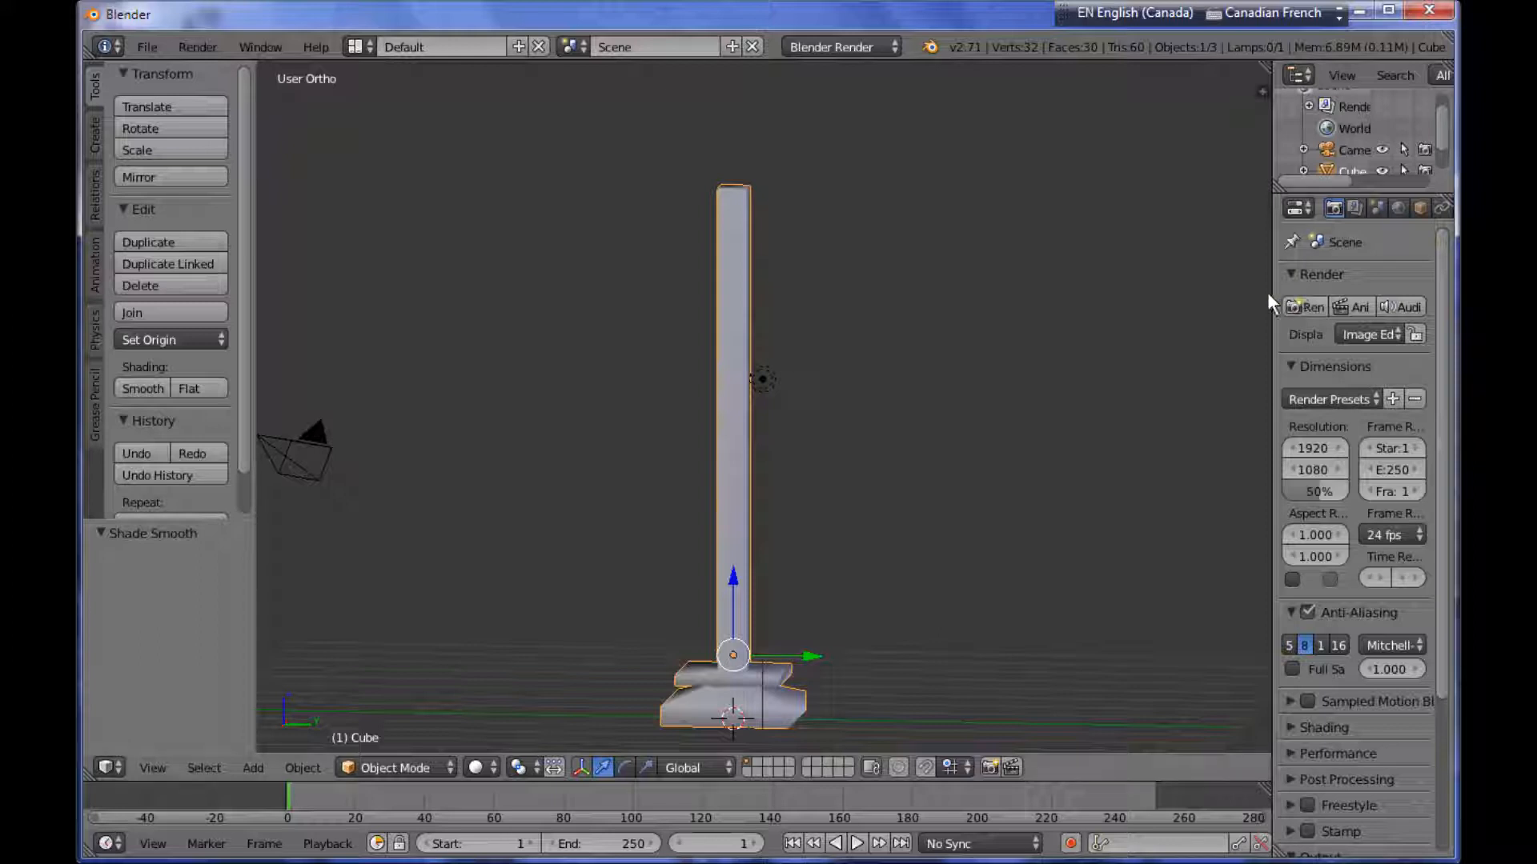
Widen the properties area and add a Bevel modifier to the post.
{"action": "left_click_drag", "start_coordinate": [1271, 293], "coordinate": [1104, 283]}
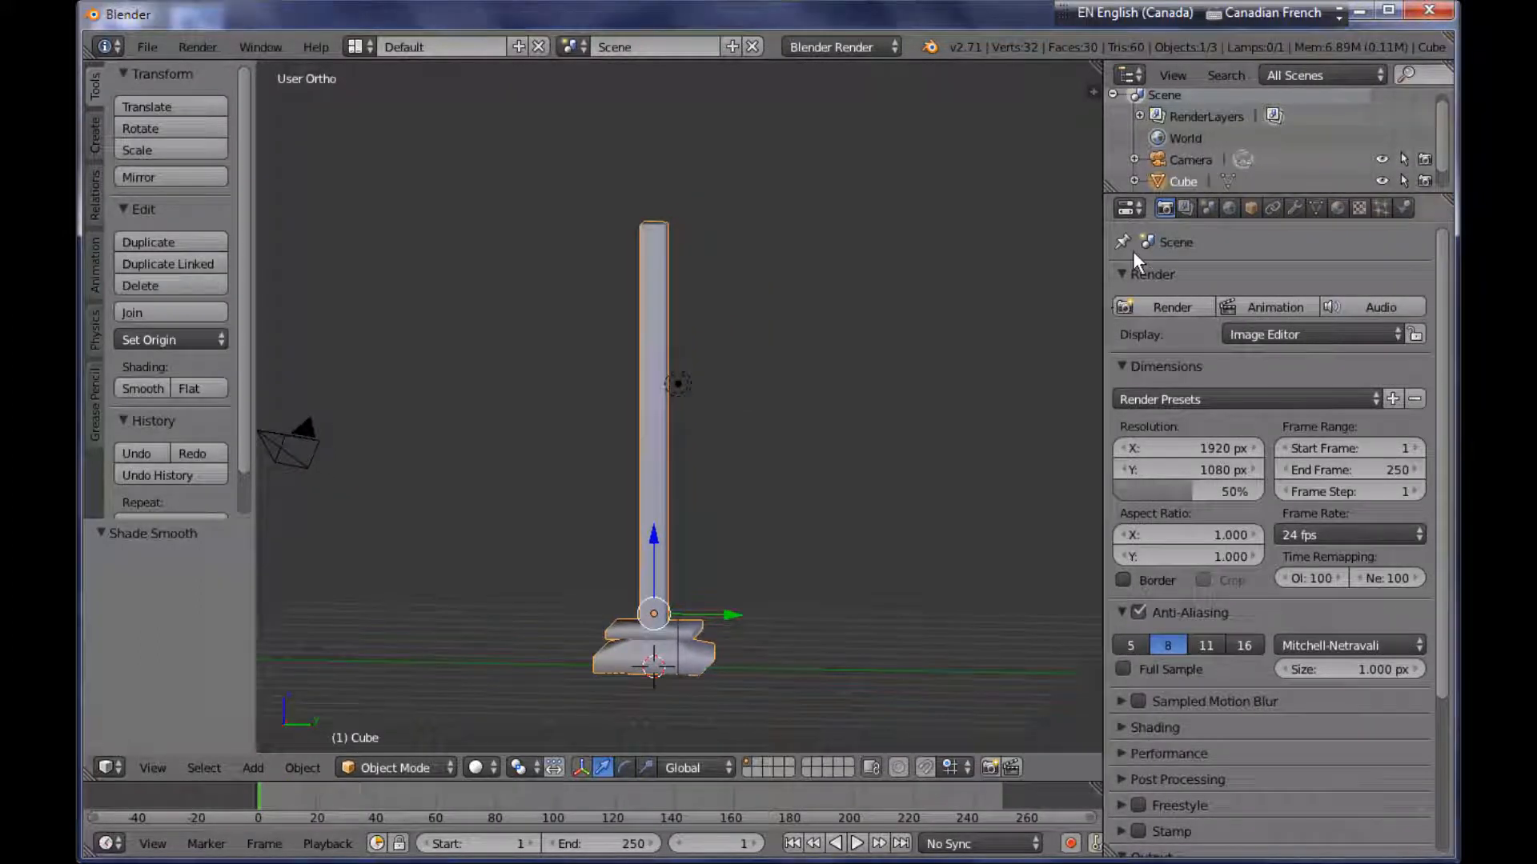
{"action": "left_click", "coordinate": [1294, 208]}
{"action": "left_click", "coordinate": [1247, 280]}
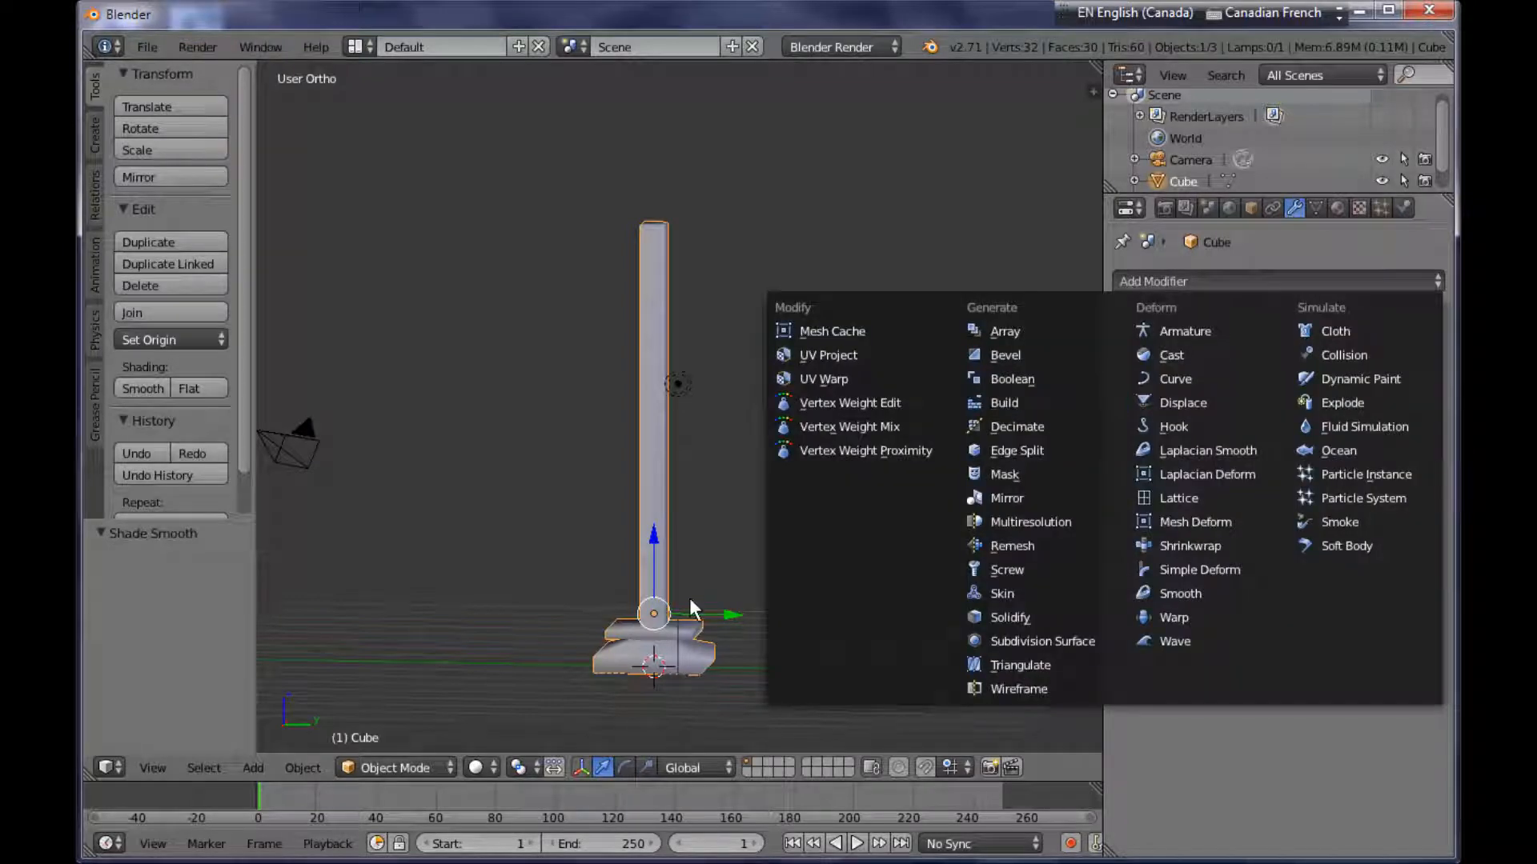
{"action": "left_click", "coordinate": [1274, 276]}
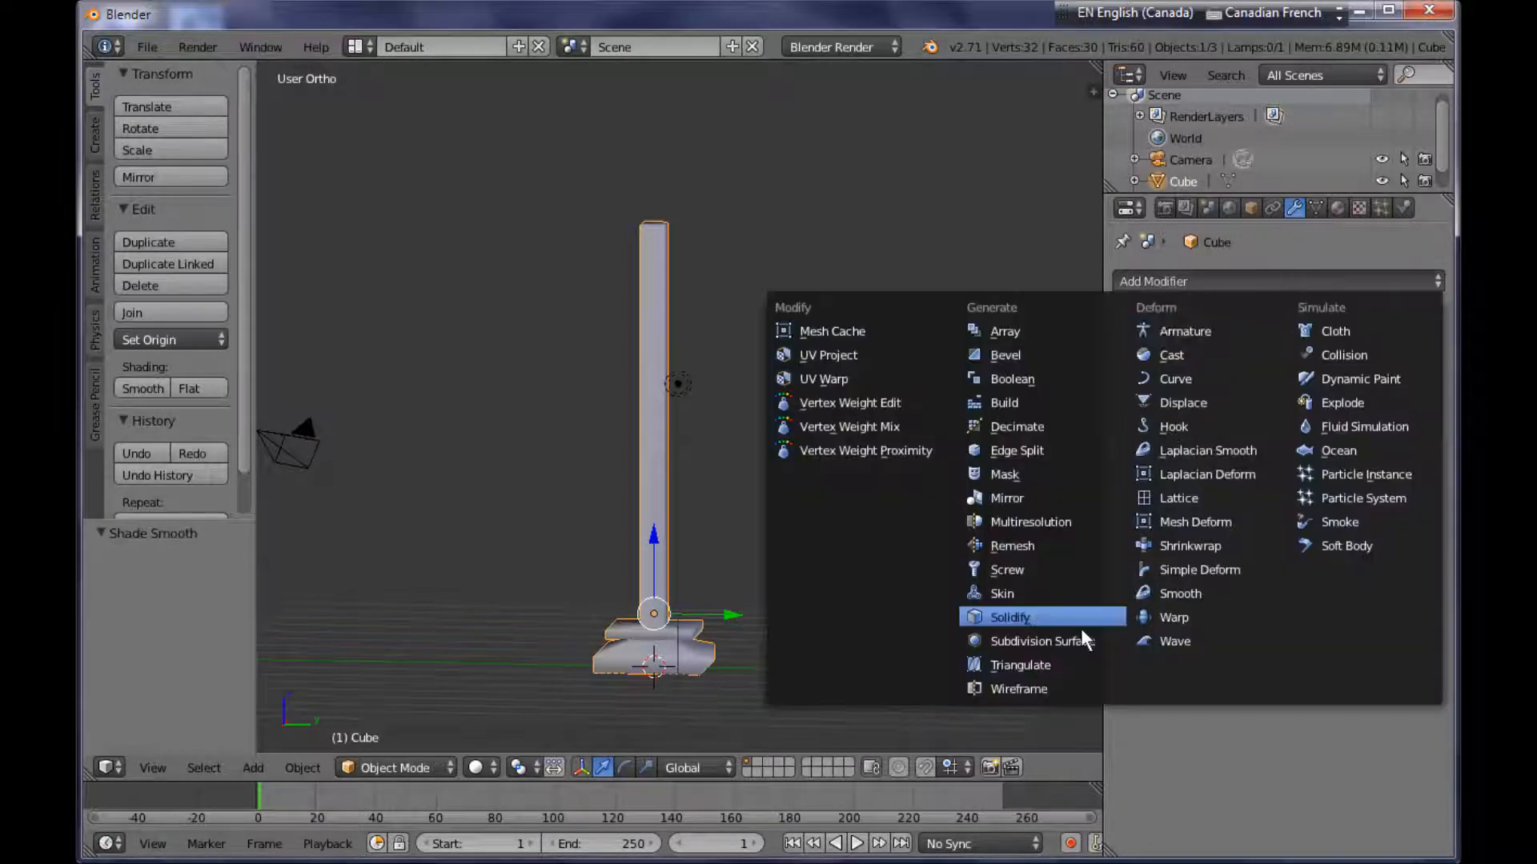
{"action": "left_click", "coordinate": [1086, 353]}
{"action": "scroll", "coordinate": [729, 536], "scroll_direction": "up", "scroll_amount": 4}
{"action": "middle_click_drag", "start_coordinate": [741, 544], "coordinate": [818, 519]}
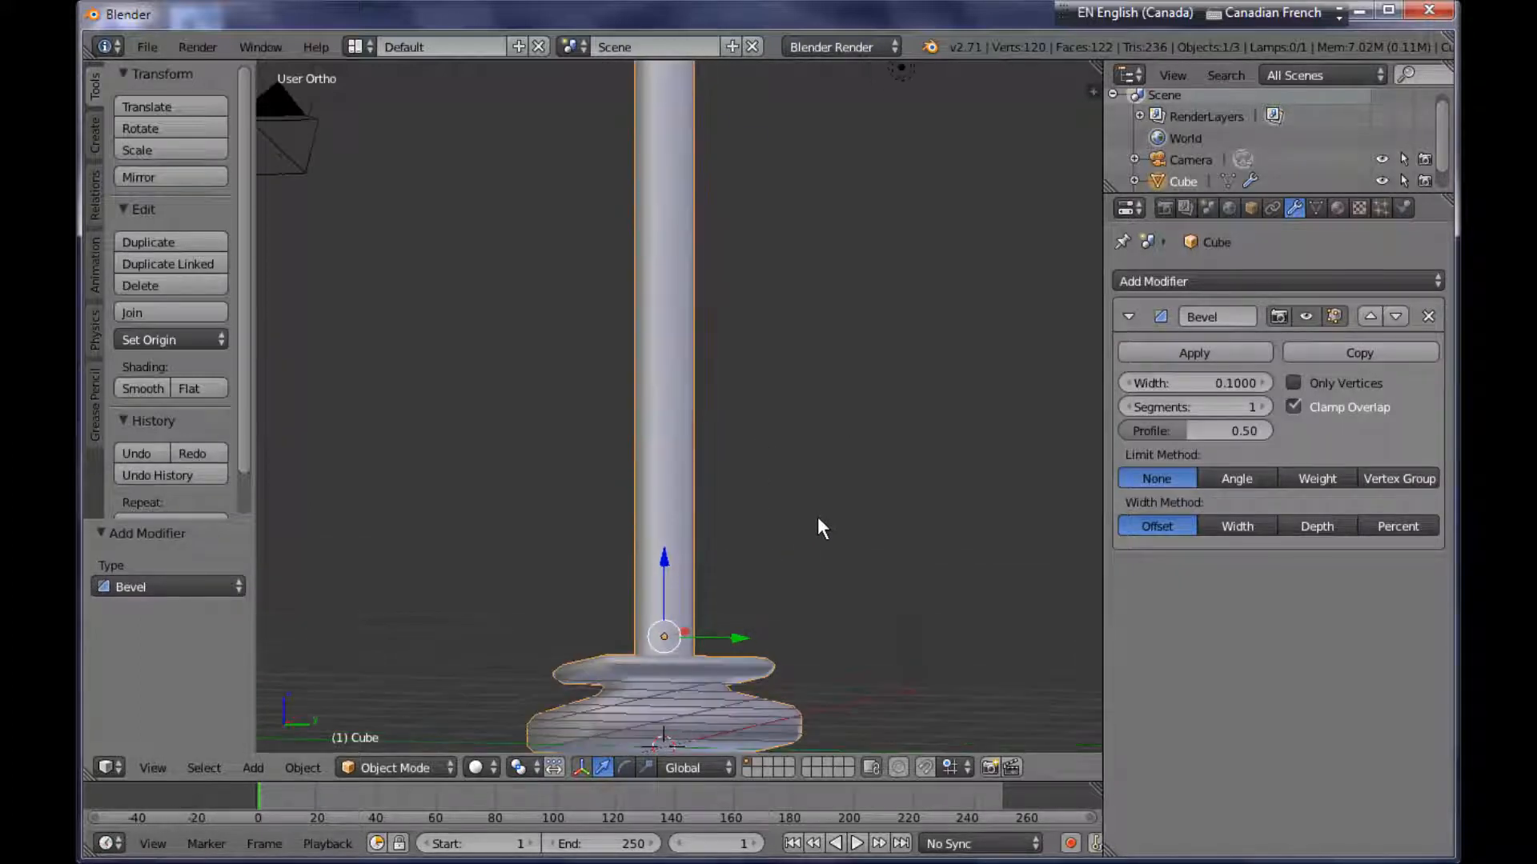
Set the Bevel modifier's segments to 3.
{"action": "left_click", "coordinate": [1265, 407]}
{"action": "left_click", "coordinate": [1265, 407]}
{"action": "scroll", "coordinate": [823, 457], "scroll_direction": "down", "scroll_amount": 3}
{"action": "middle_click_drag", "start_coordinate": [822, 457], "coordinate": [751, 507]}
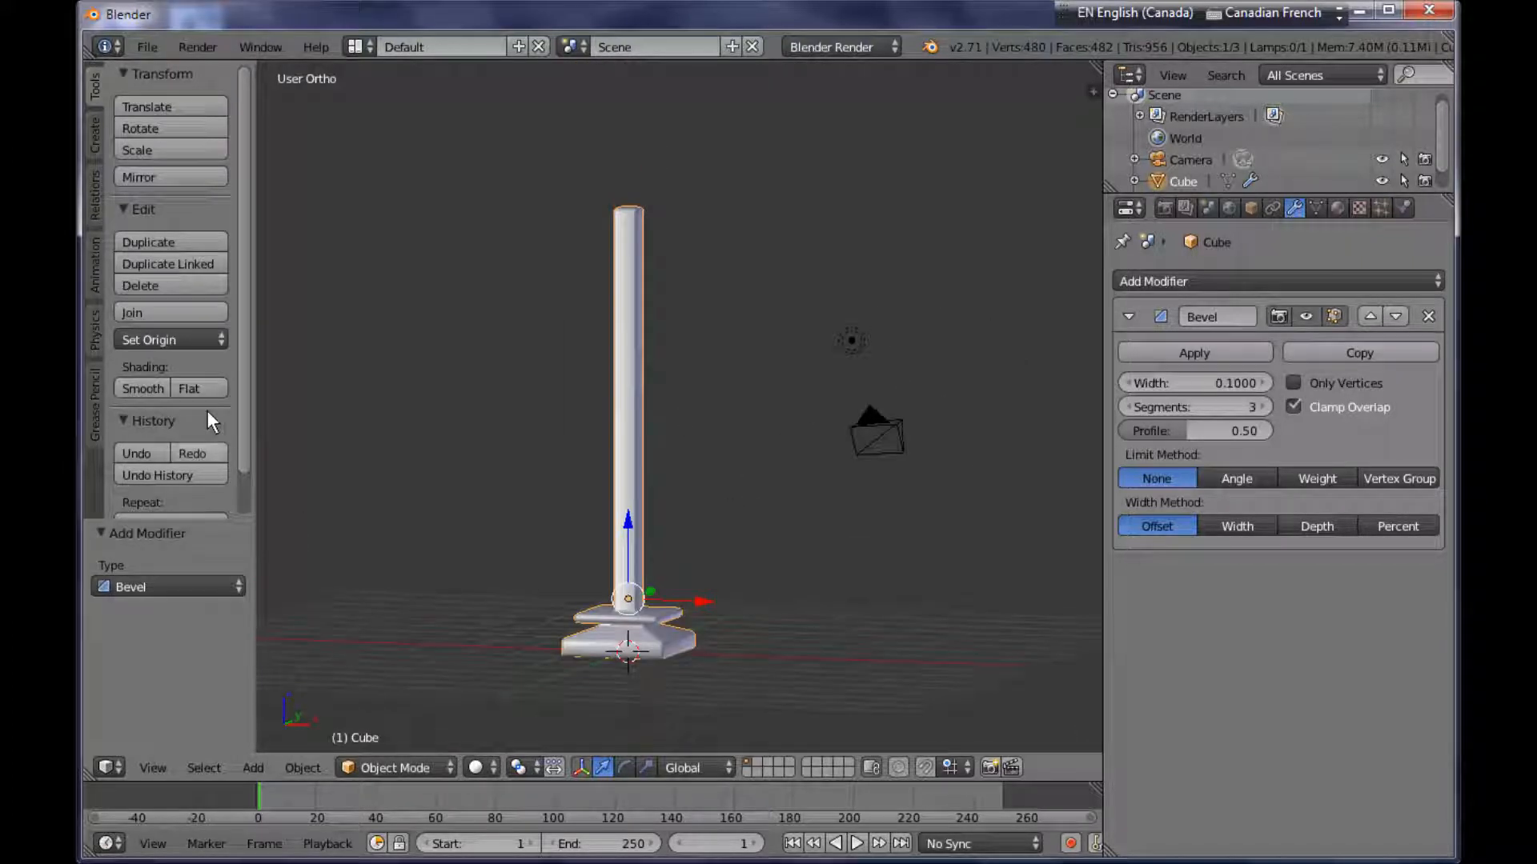
Add a mesh circle with 8 vertices at the post's base and switch to wireframe display in the right view.
{"action": "key", "text": "shift+a"}
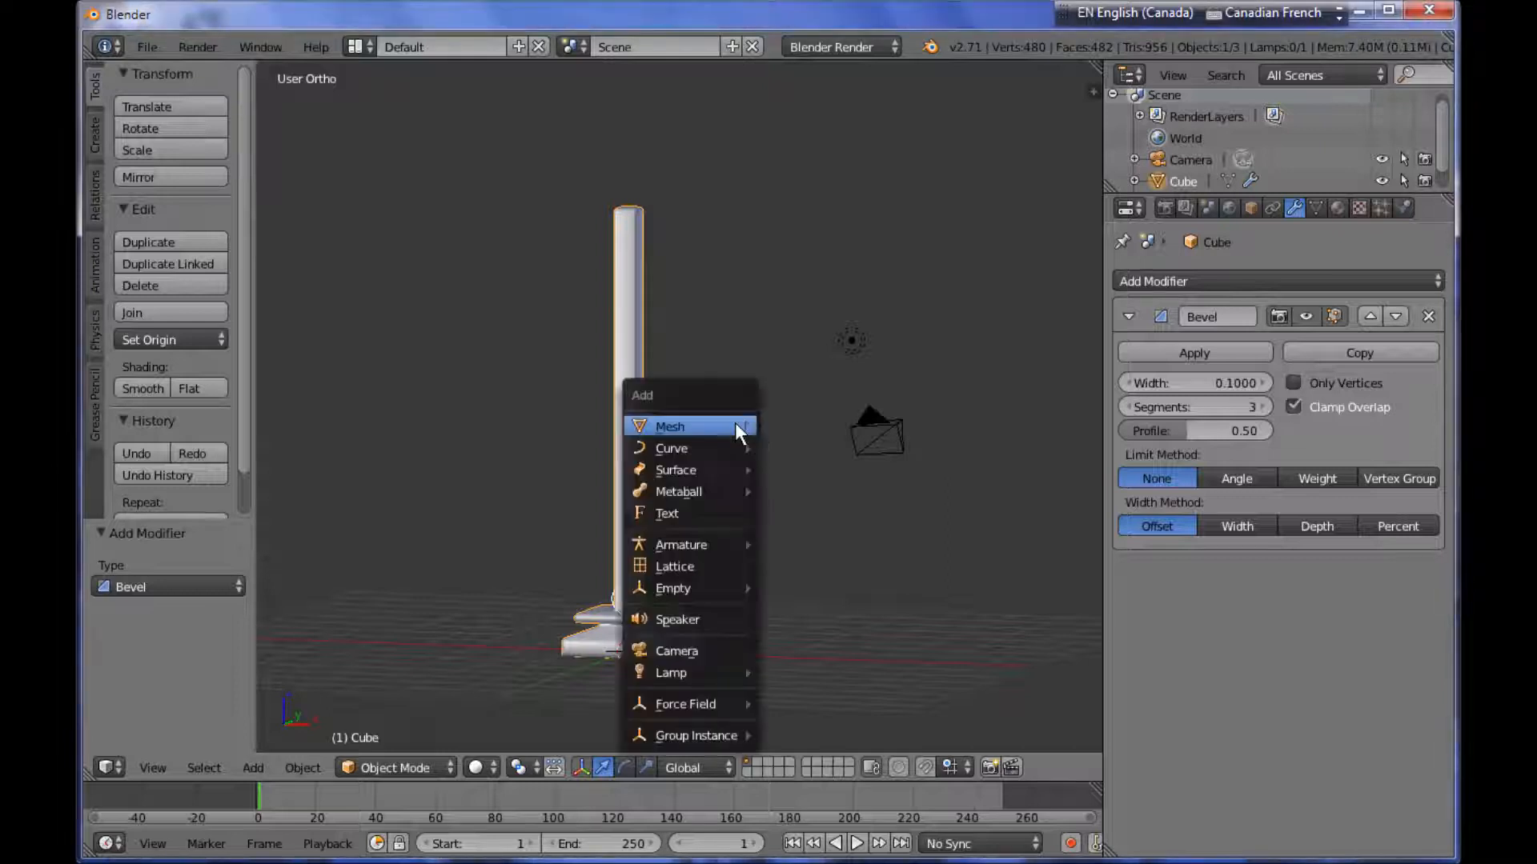
{"action": "mouse_move", "coordinate": [688, 426]}
{"action": "left_click", "coordinate": [842, 470]}
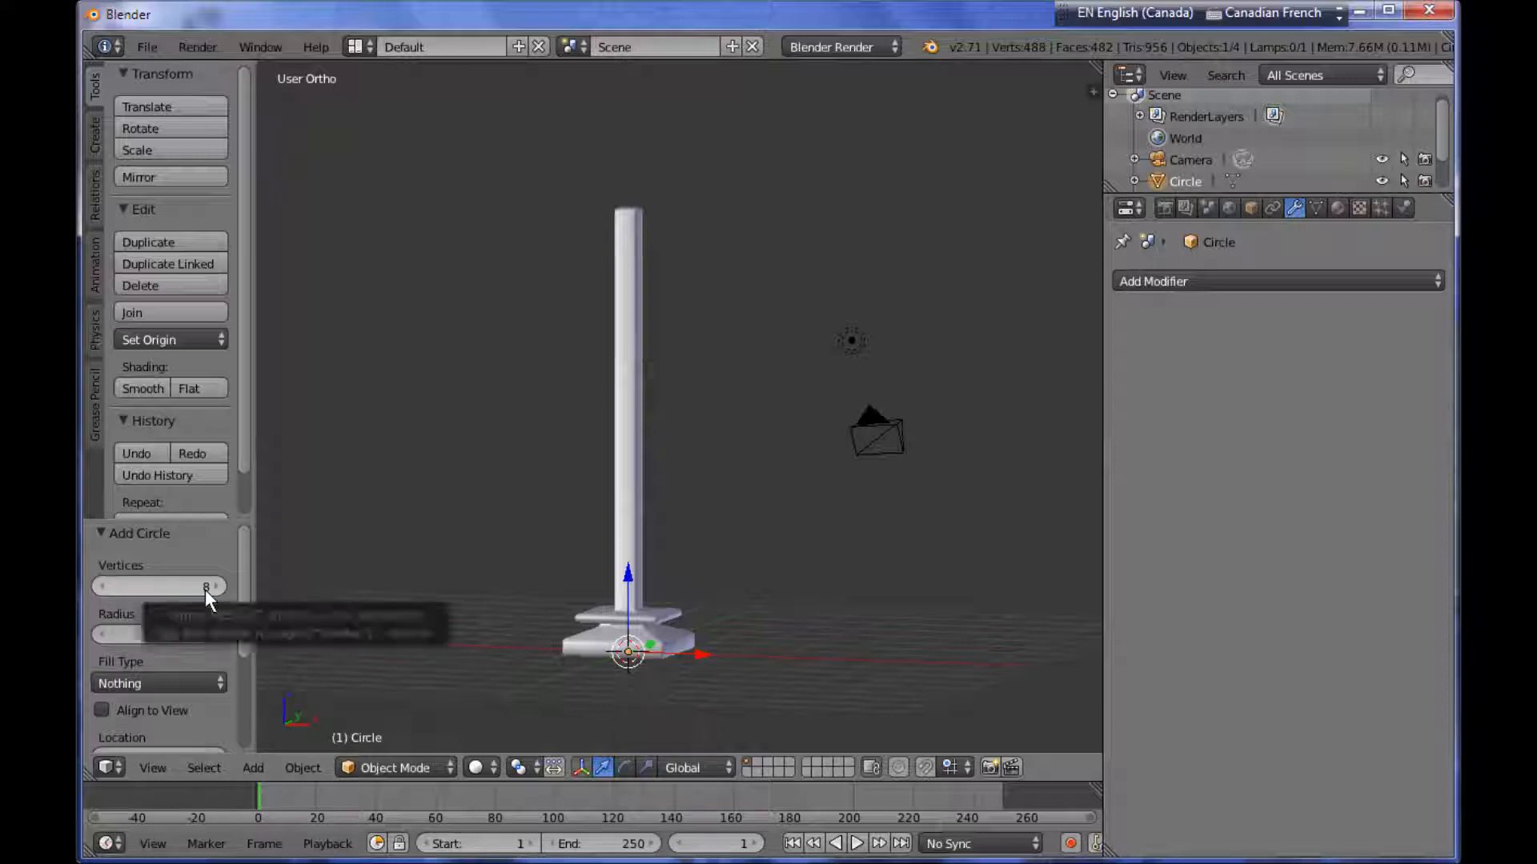
{"action": "key", "text": "z"}
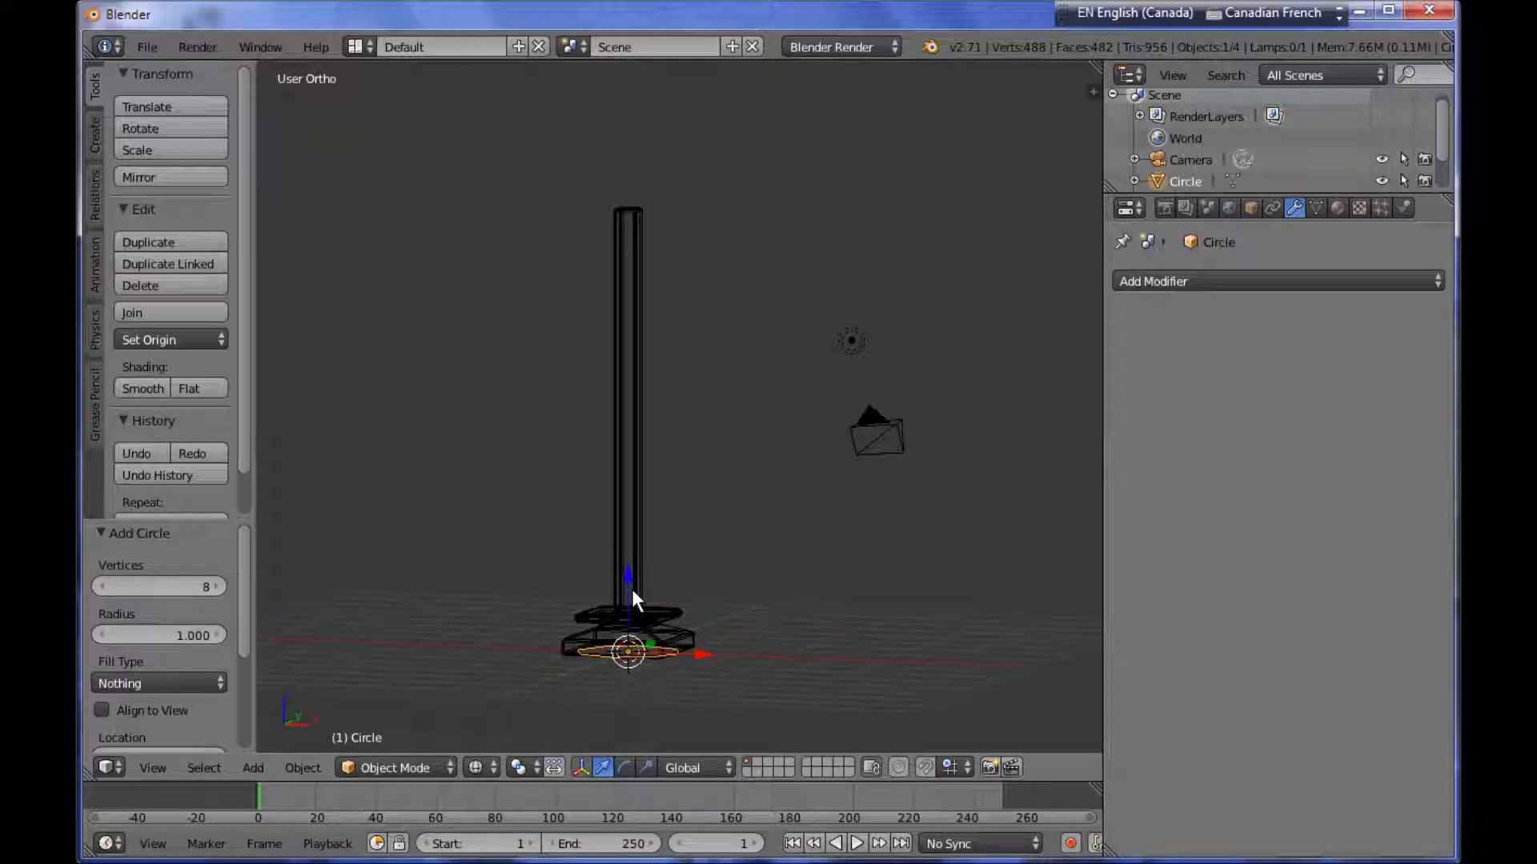
{"action": "key", "text": "KP_3"}
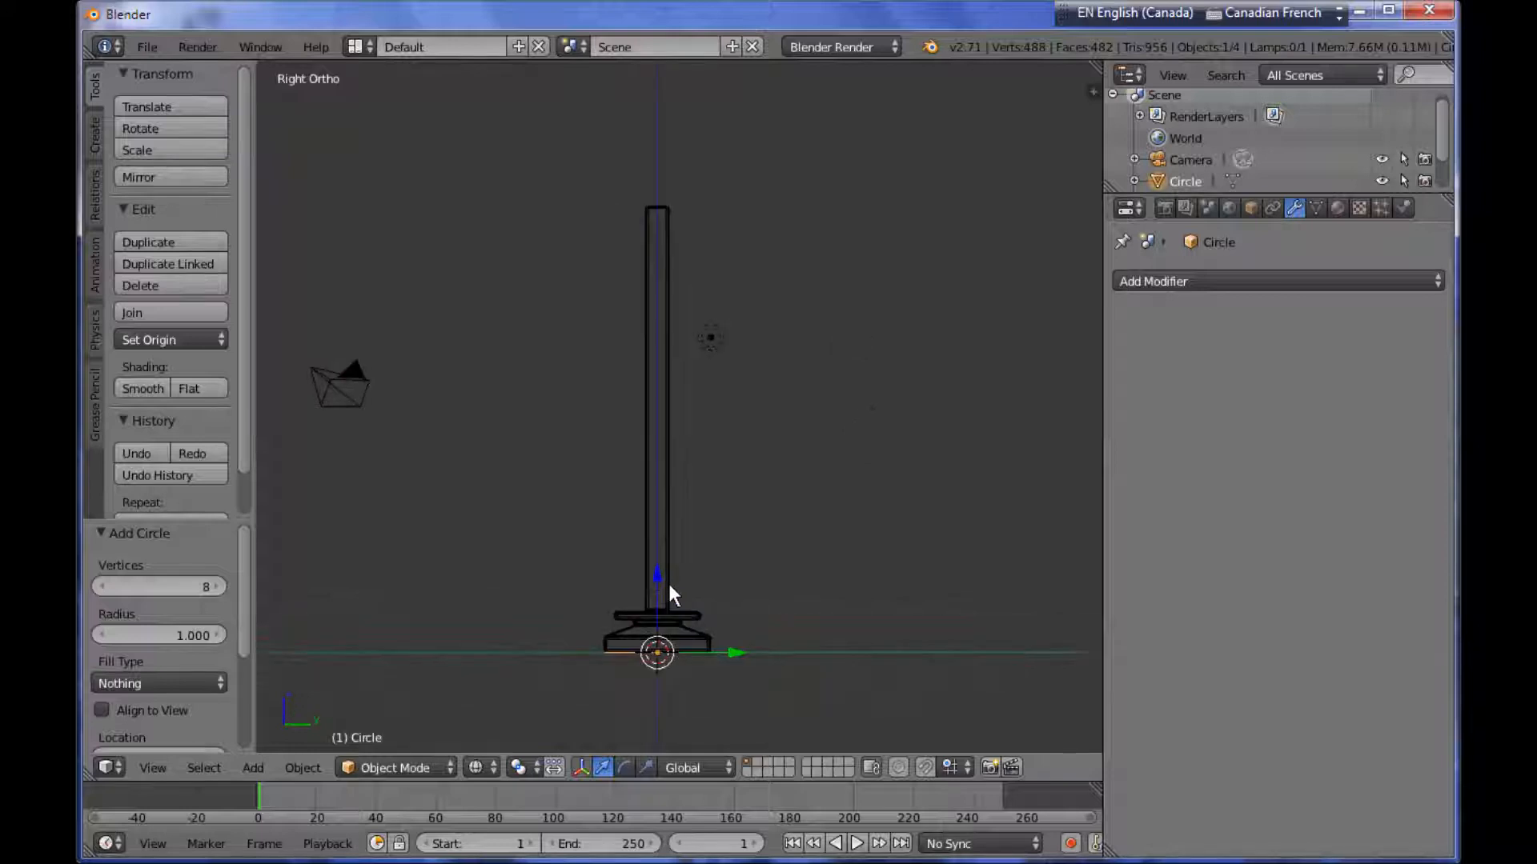
Raise the circle about 7.6 units along Z to near the top of the post.
{"action": "key", "text": "g"}
{"action": "key", "text": "z"}
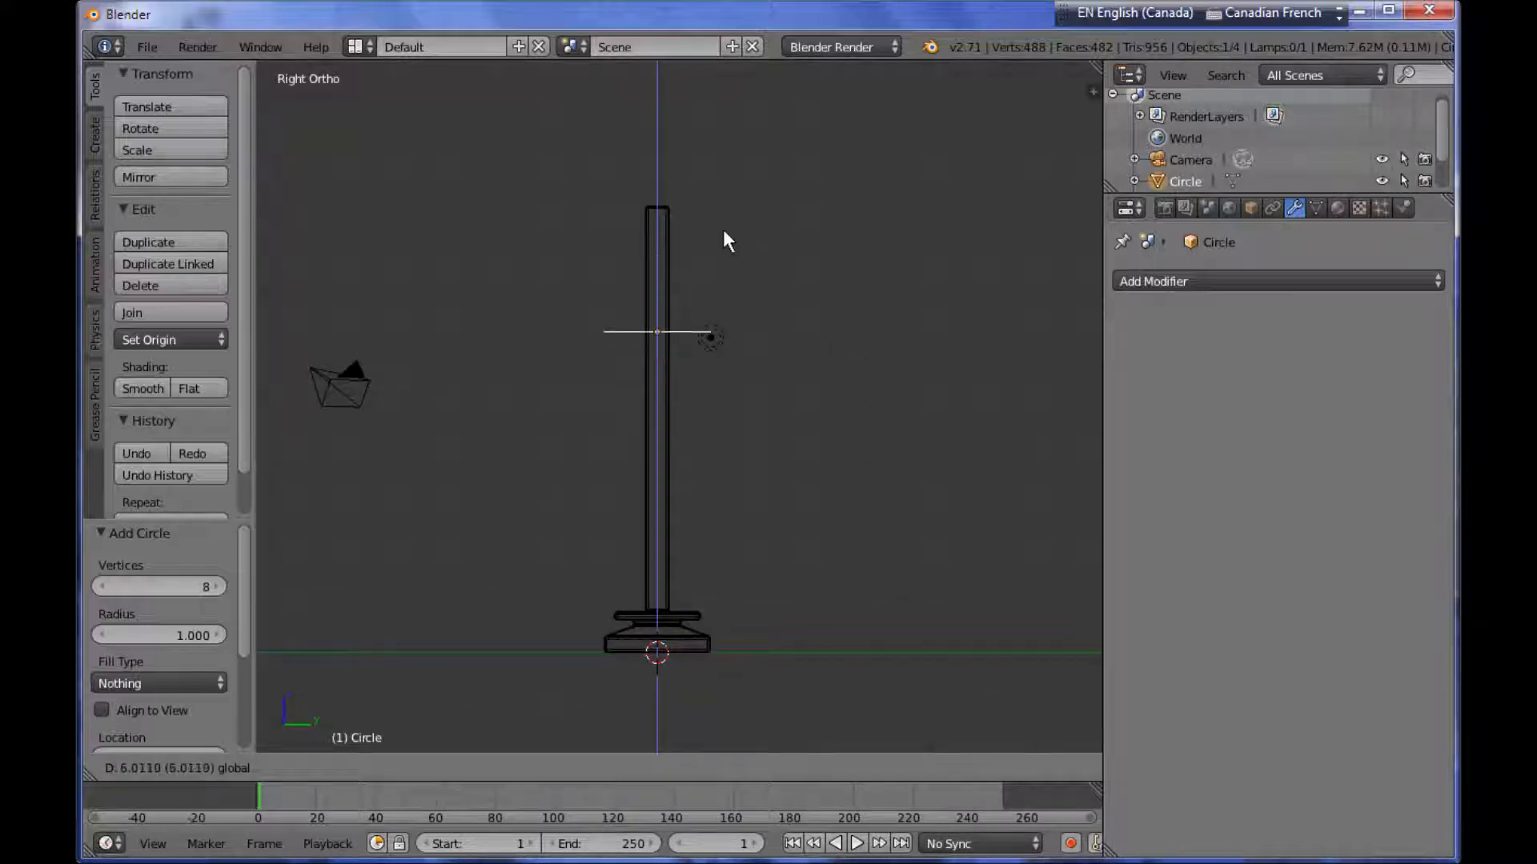
{"action": "left_click", "coordinate": [736, 172]}
In Edit Mode, rotate the whole circle 90° about the X axis so it stands upright.
{"action": "key", "text": "Tab"}
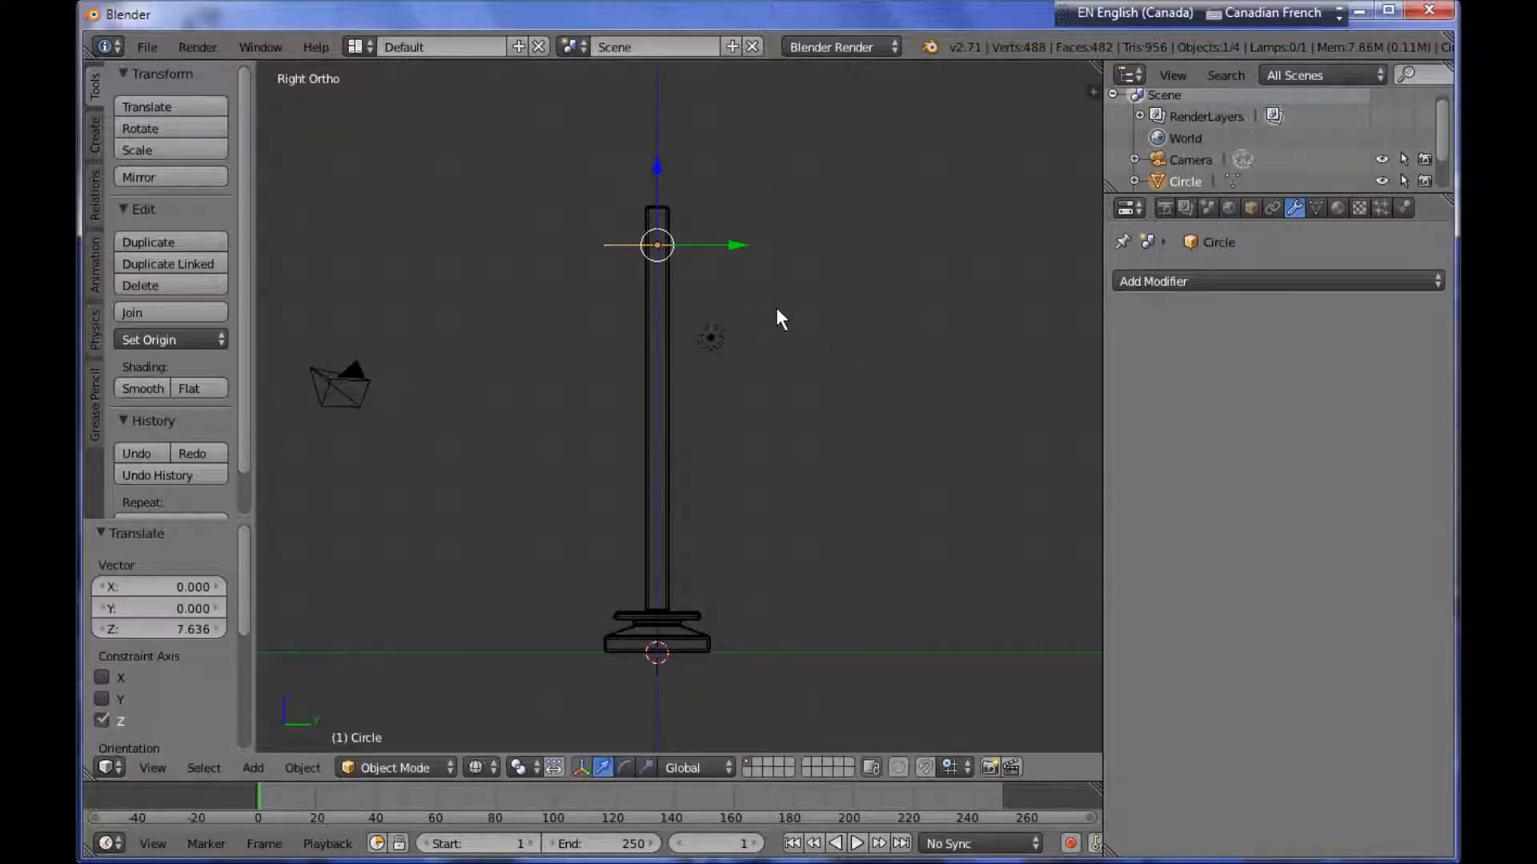
{"action": "key", "text": "r"}
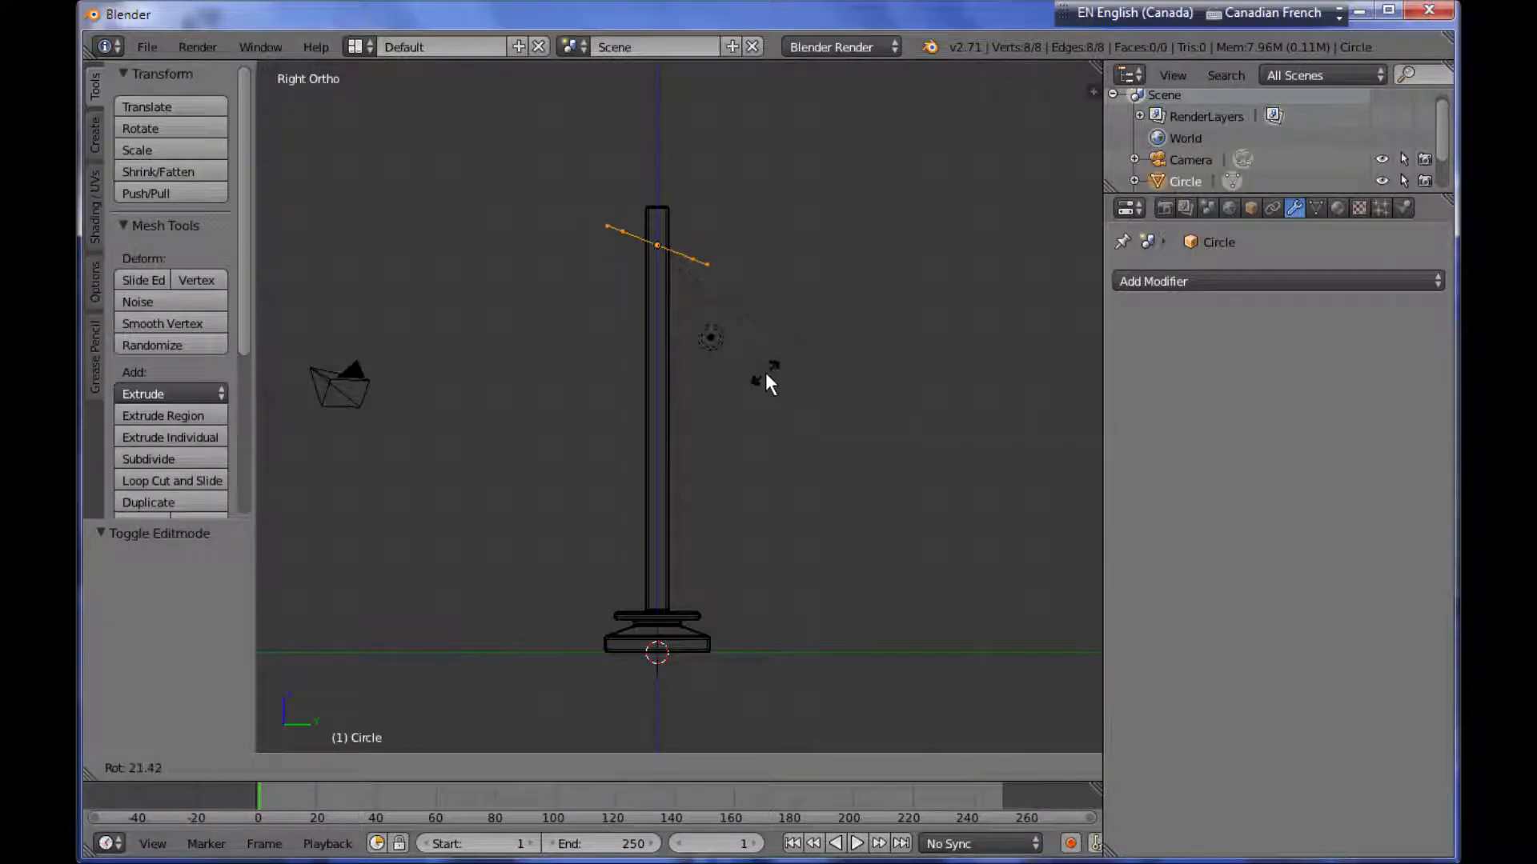
{"action": "type", "text": "x90"}
{"action": "key", "text": "Return"}
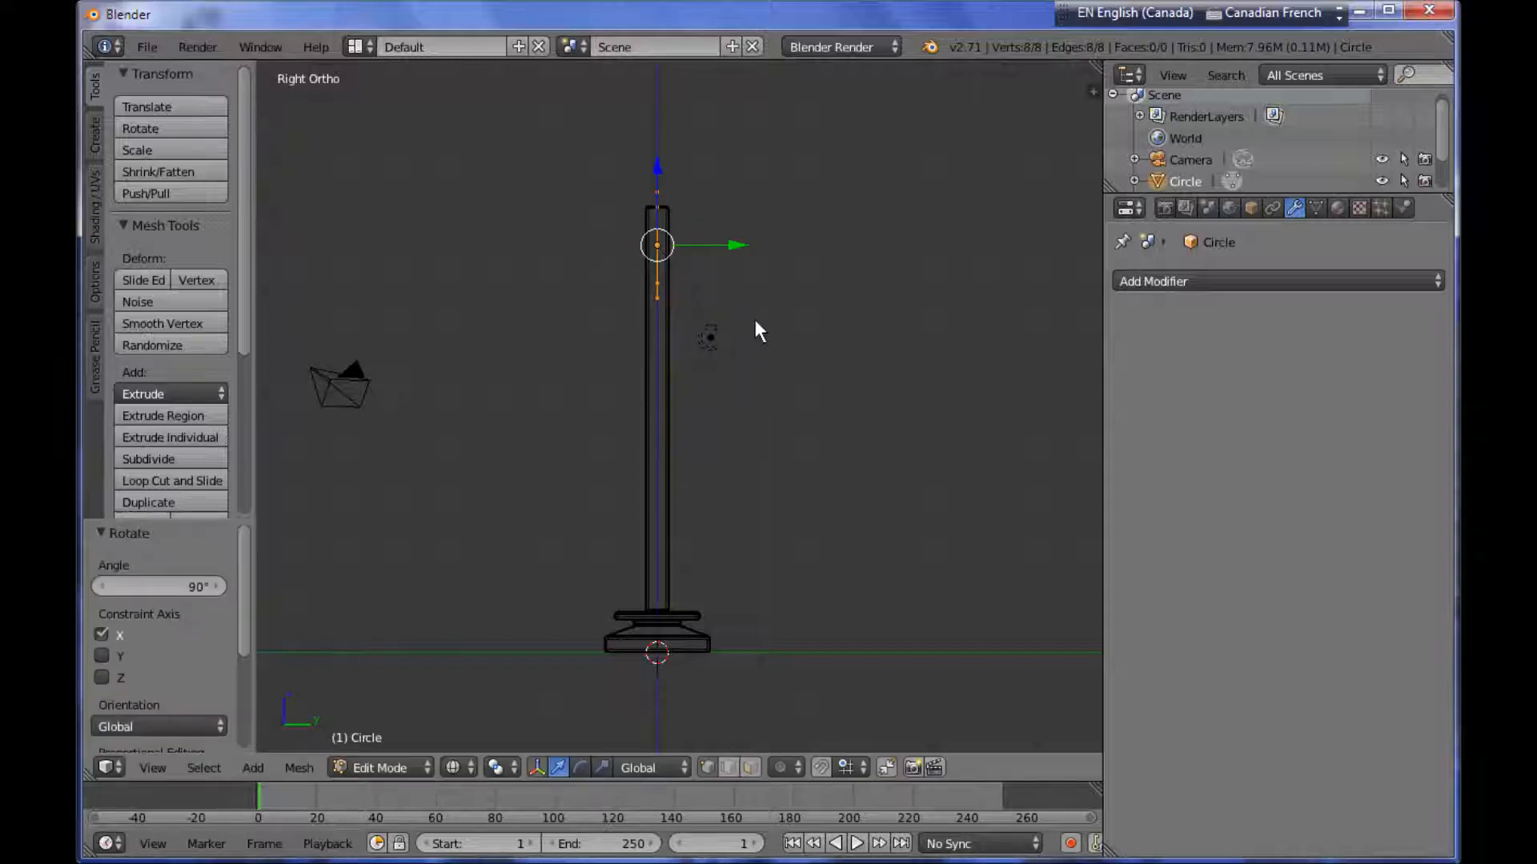
Move the circle about 0.59 units along Y, clear of the post, and scale it to about 0.685.
{"action": "left_click_drag", "start_coordinate": [730, 244], "coordinate": [765, 264]}
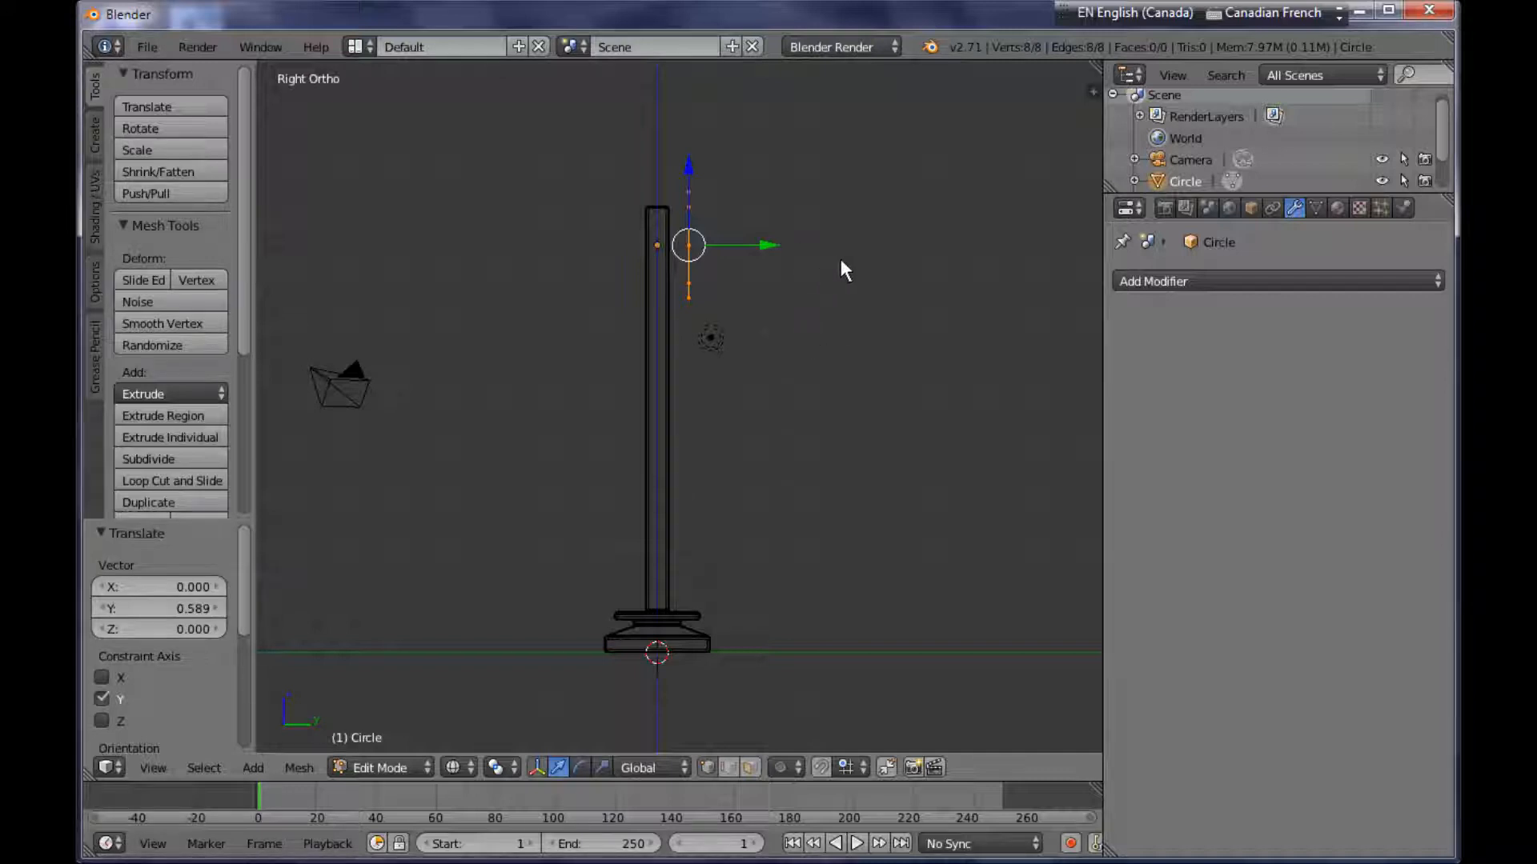
{"action": "key", "text": "s"}
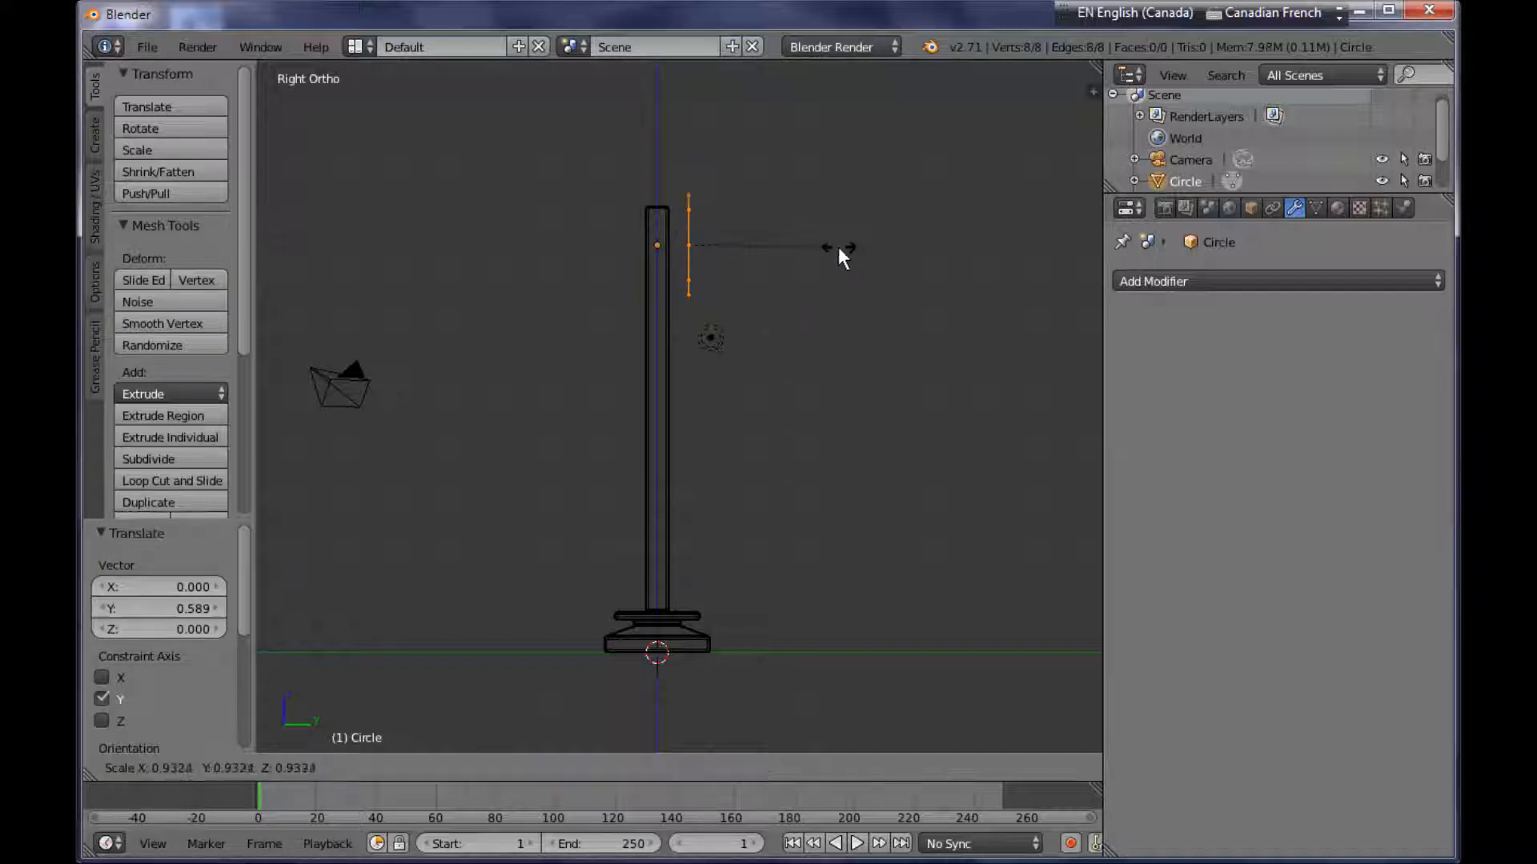
{"action": "left_click", "coordinate": [799, 254]}
Extrude the circle about 0.12 units along Y towards the post and scale the new ring to about 0.89.
{"action": "scroll", "coordinate": [785, 232], "scroll_direction": "up", "scroll_amount": 4}
{"action": "middle_click_drag", "start_coordinate": [803, 266], "coordinate": [828, 572], "text": "shift"}
{"action": "scroll", "coordinate": [776, 417], "scroll_direction": "up", "scroll_amount": 3}
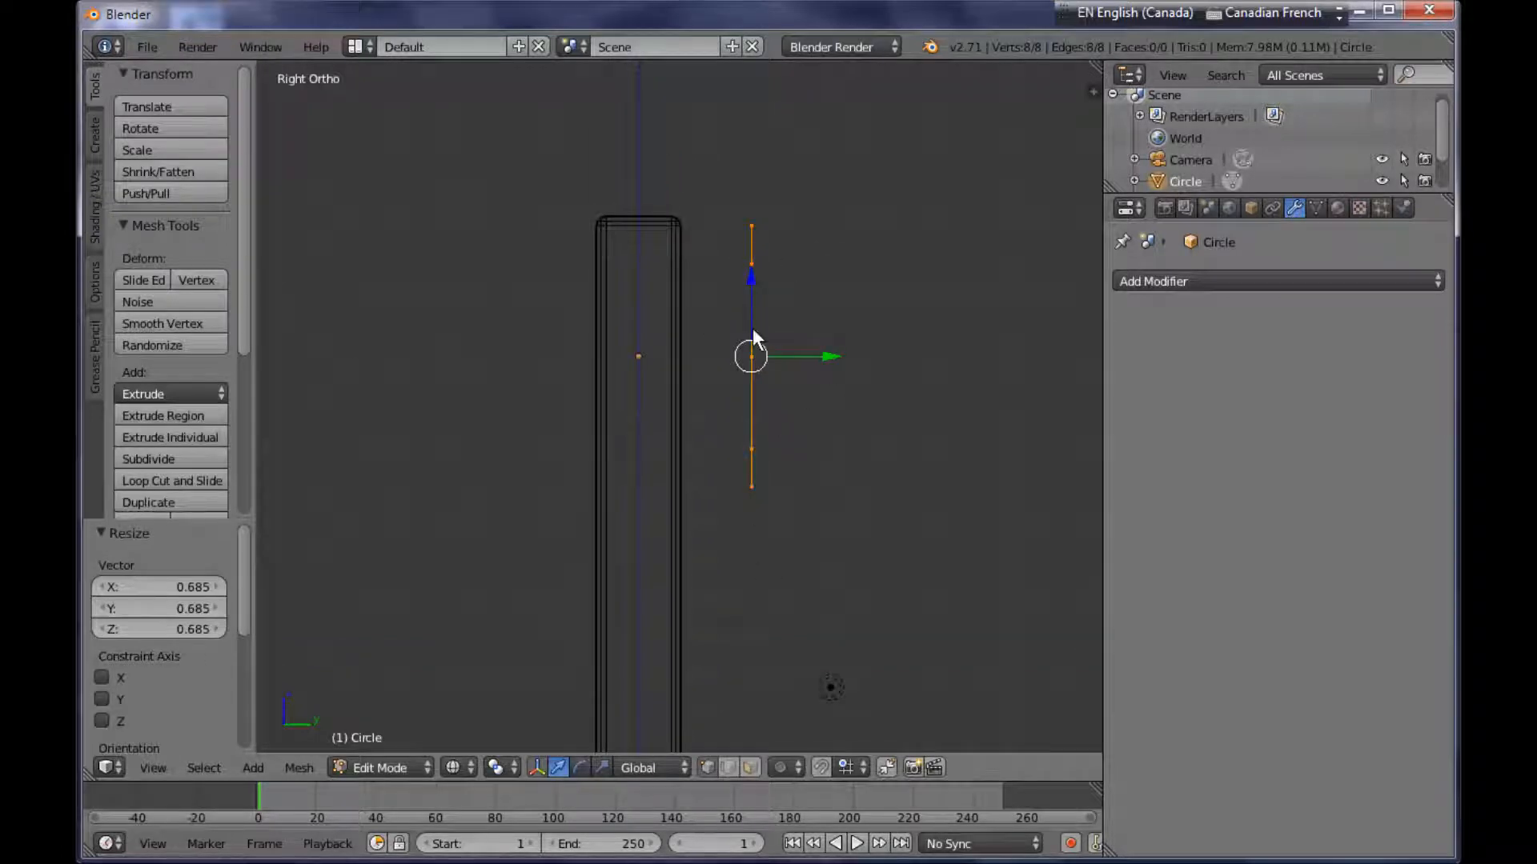
{"action": "key", "text": "e"}
{"action": "key", "text": "y"}
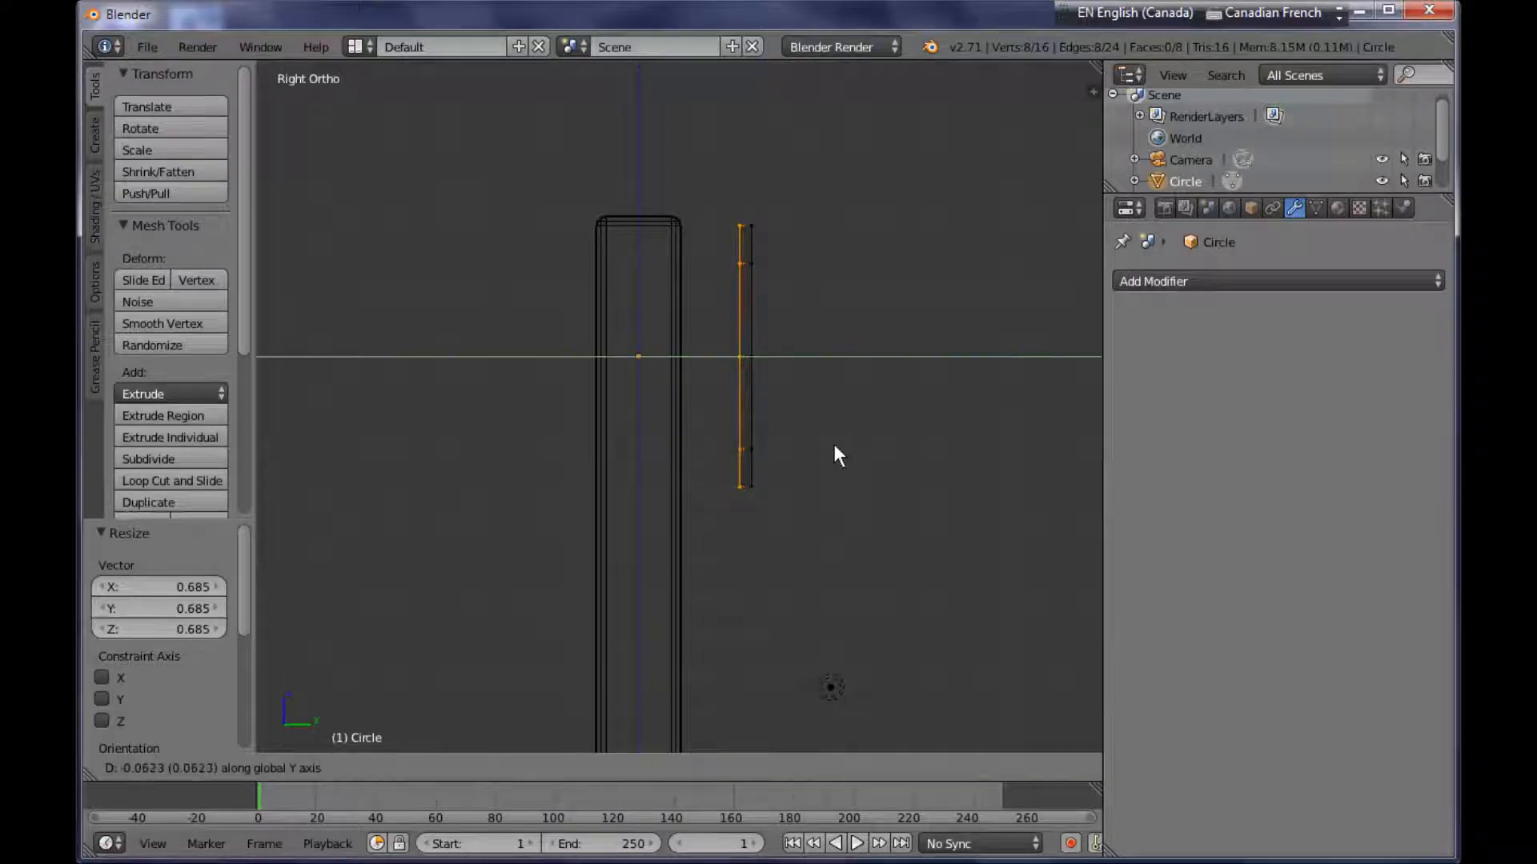
{"action": "left_click", "coordinate": [824, 445]}
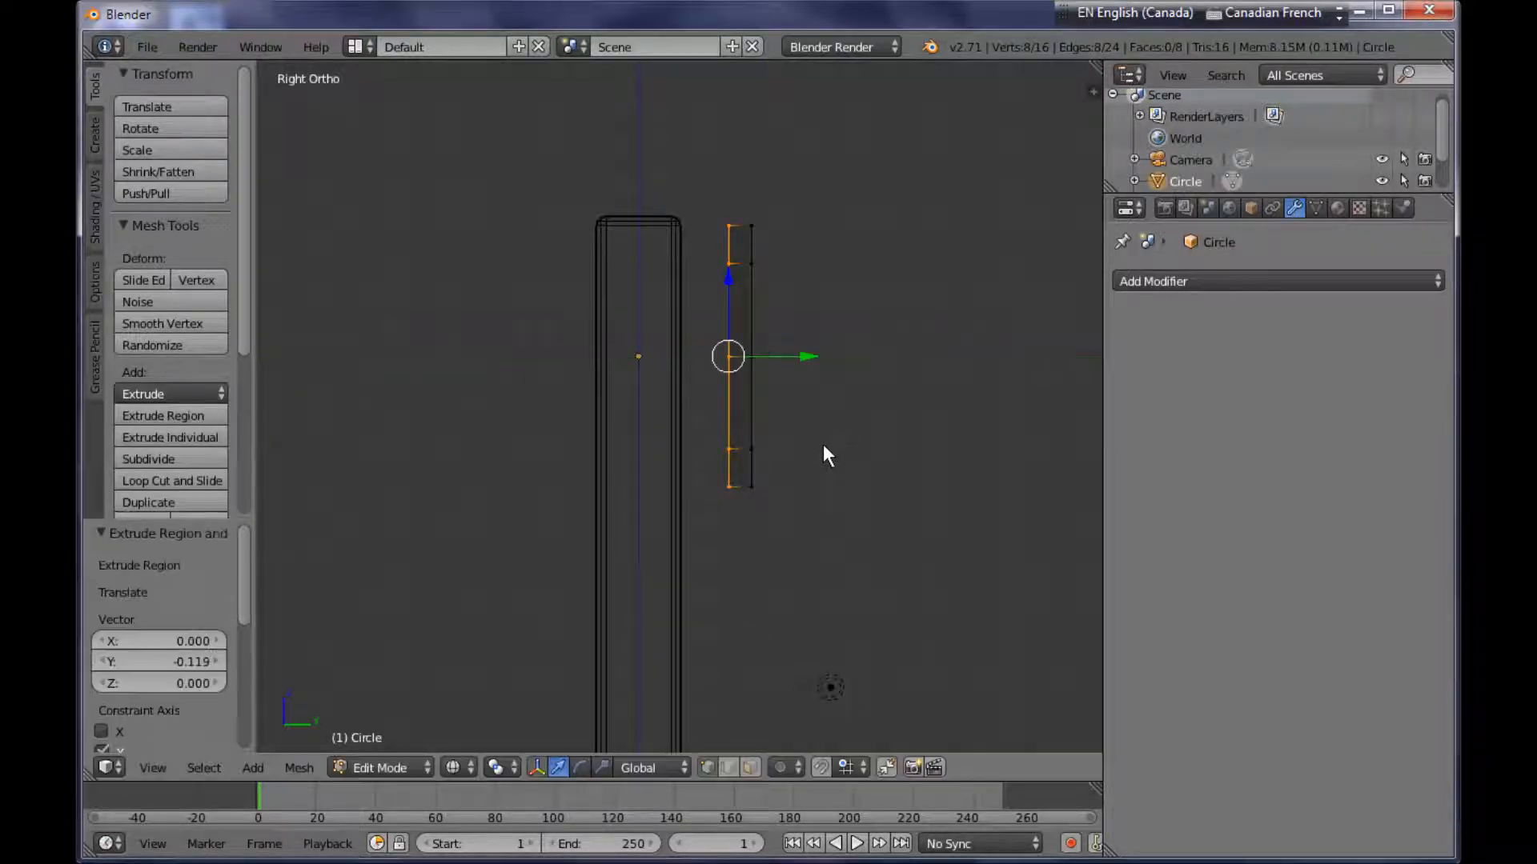
{"action": "key", "text": "s"}
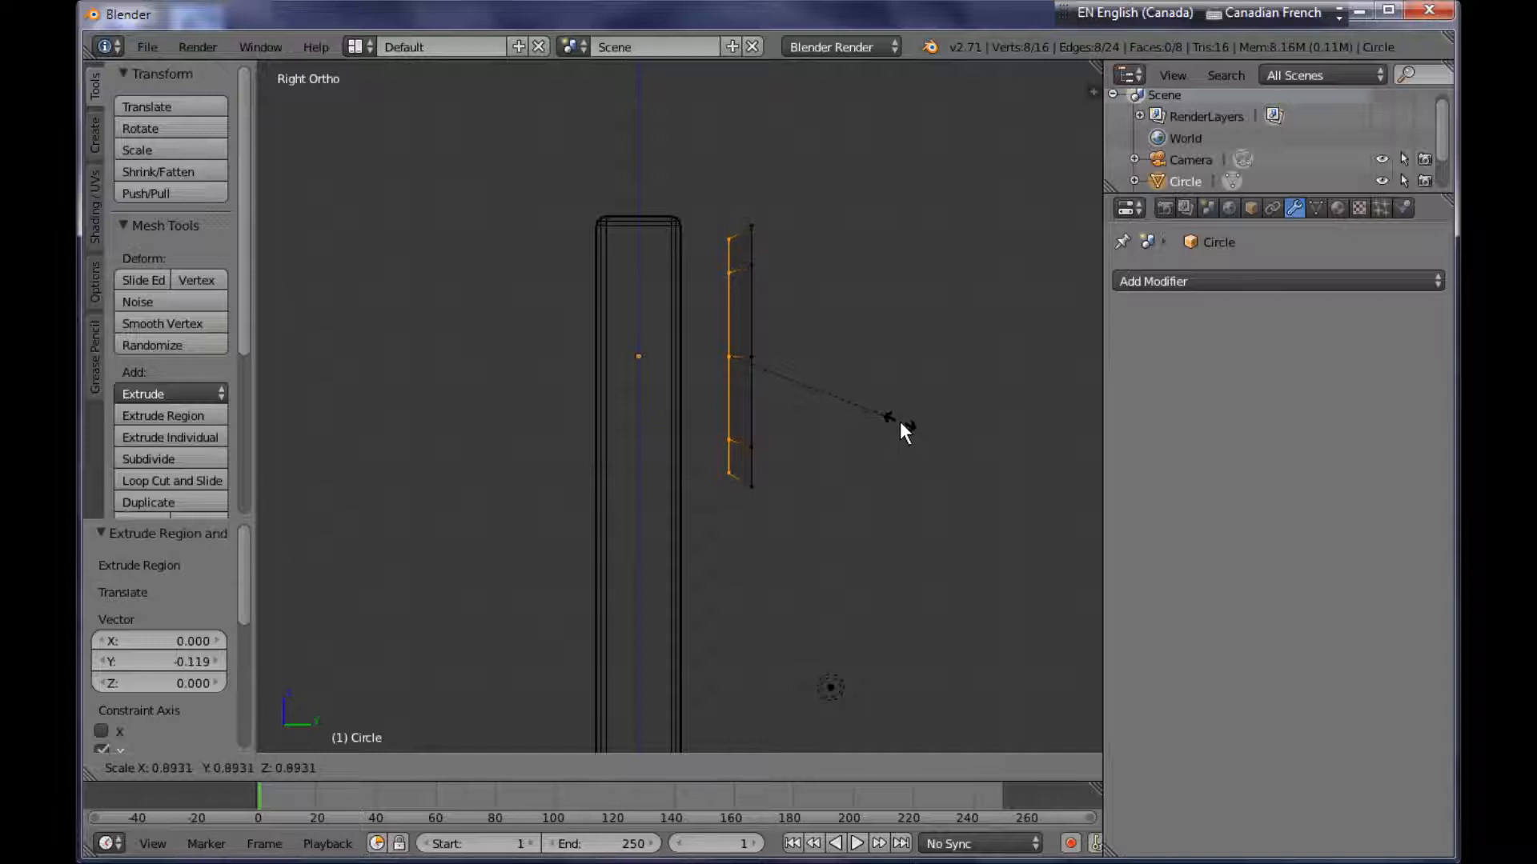
{"action": "left_click", "coordinate": [900, 422]}
Extrude the ring about 0.14 units further towards the post along Y and scale it to about 0.66.
{"action": "key", "text": "e"}
{"action": "key", "text": "y"}
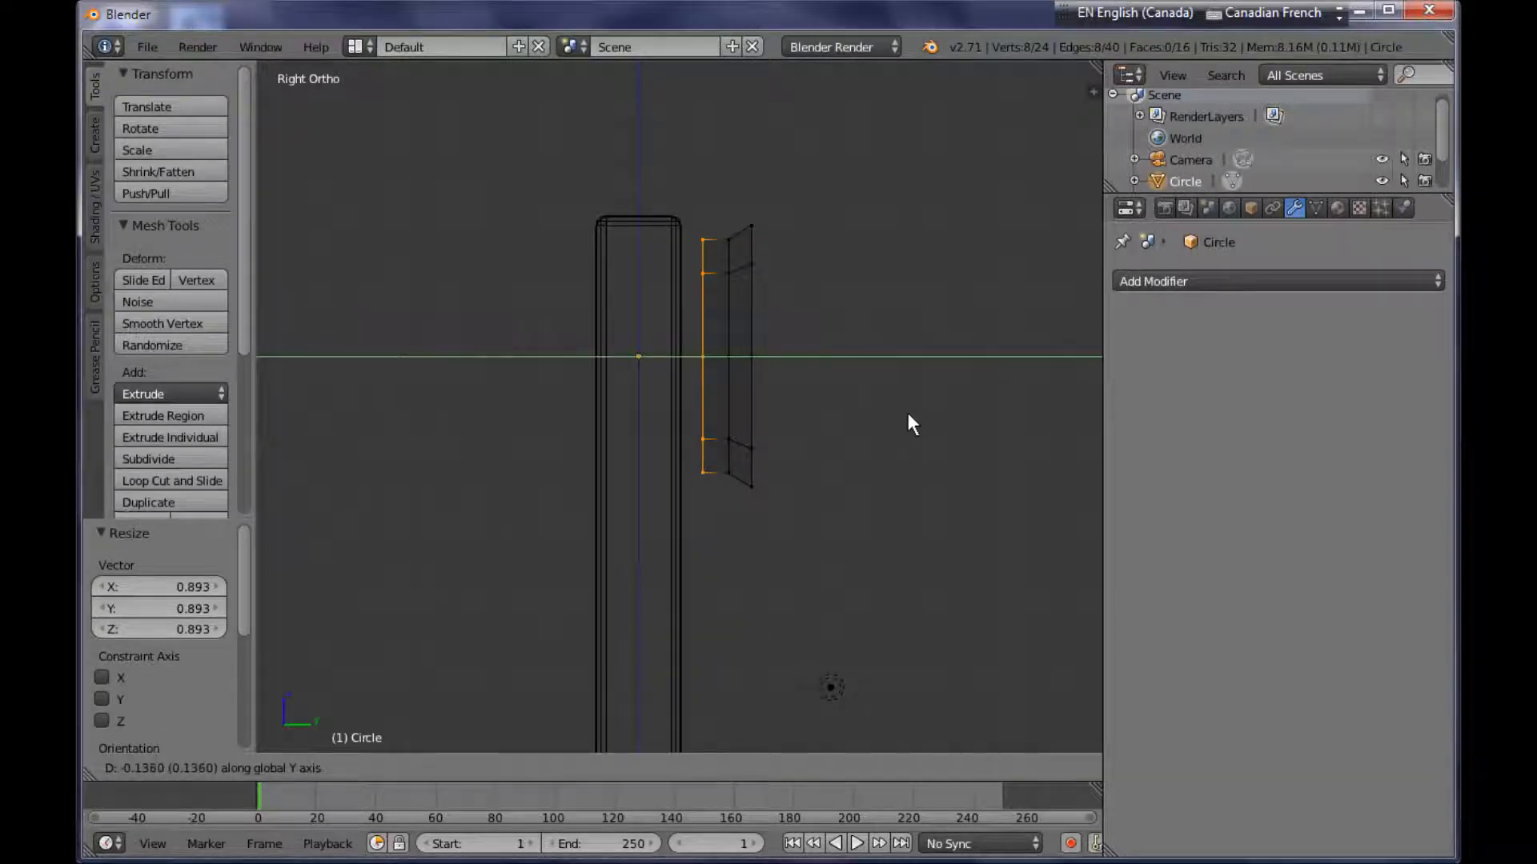
{"action": "left_click", "coordinate": [908, 413]}
{"action": "key", "text": "s"}
{"action": "left_click", "coordinate": [856, 399]}
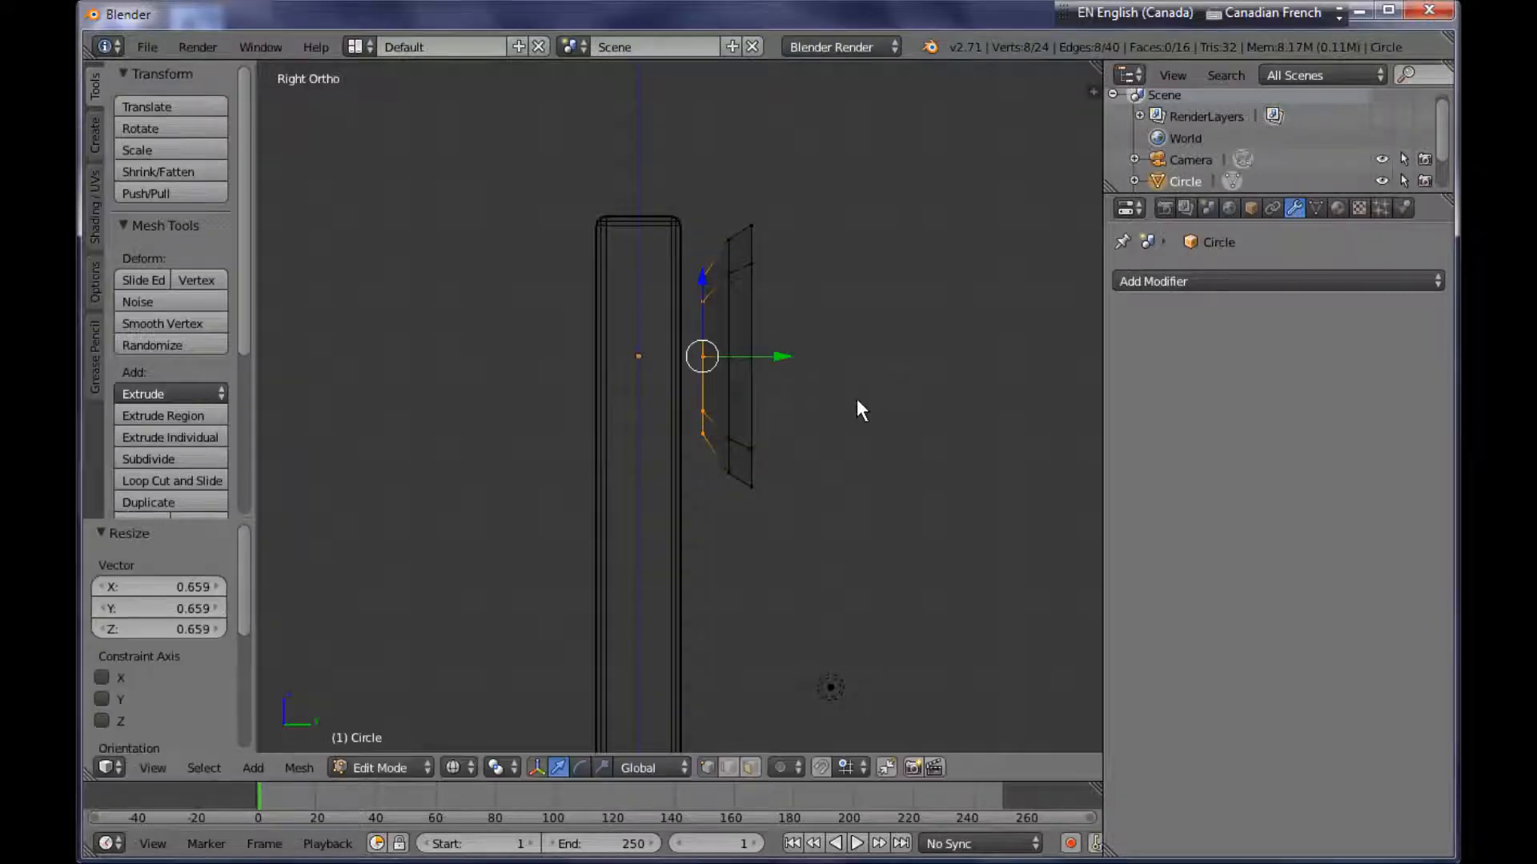
Extrude a third ring about 0.136 units along Y up to the post's face and scale it to about 0.40.
{"action": "key", "text": "e"}
{"action": "key", "text": "y"}
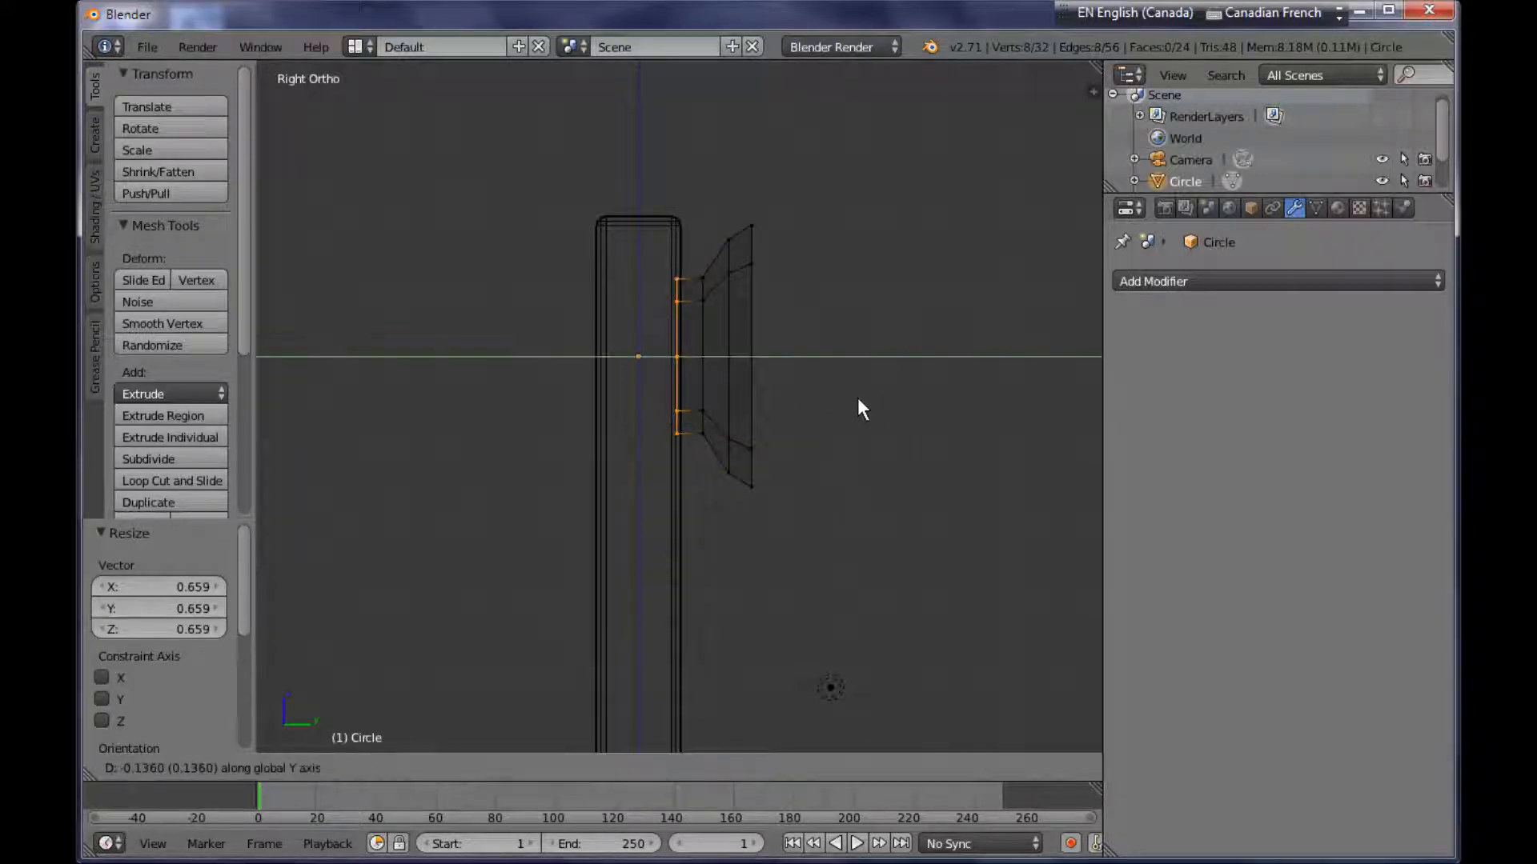
{"action": "left_click", "coordinate": [857, 397]}
{"action": "key", "text": "s"}
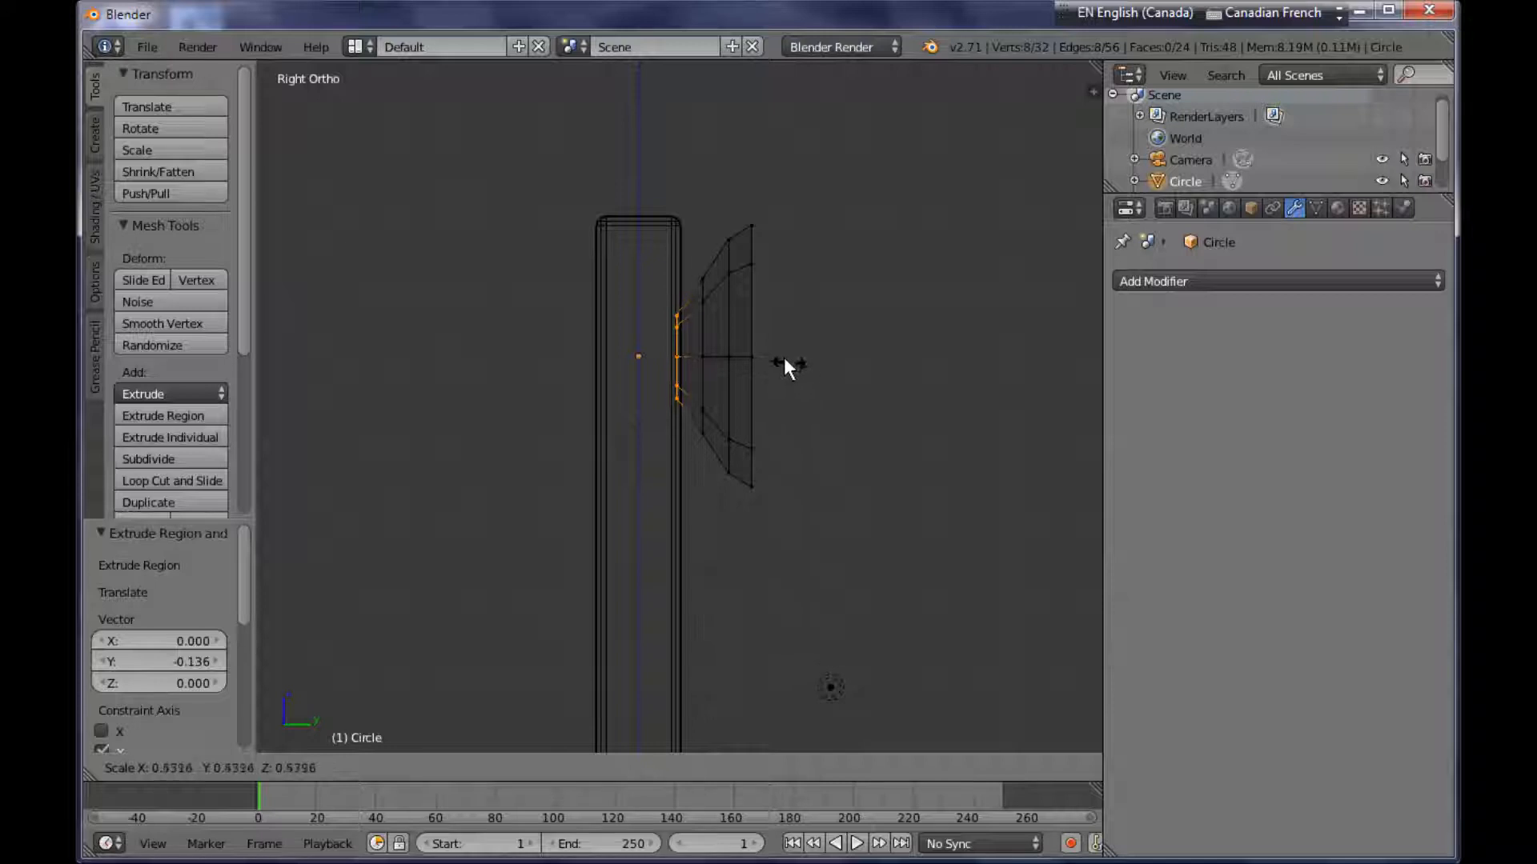
{"action": "left_click", "coordinate": [751, 315]}
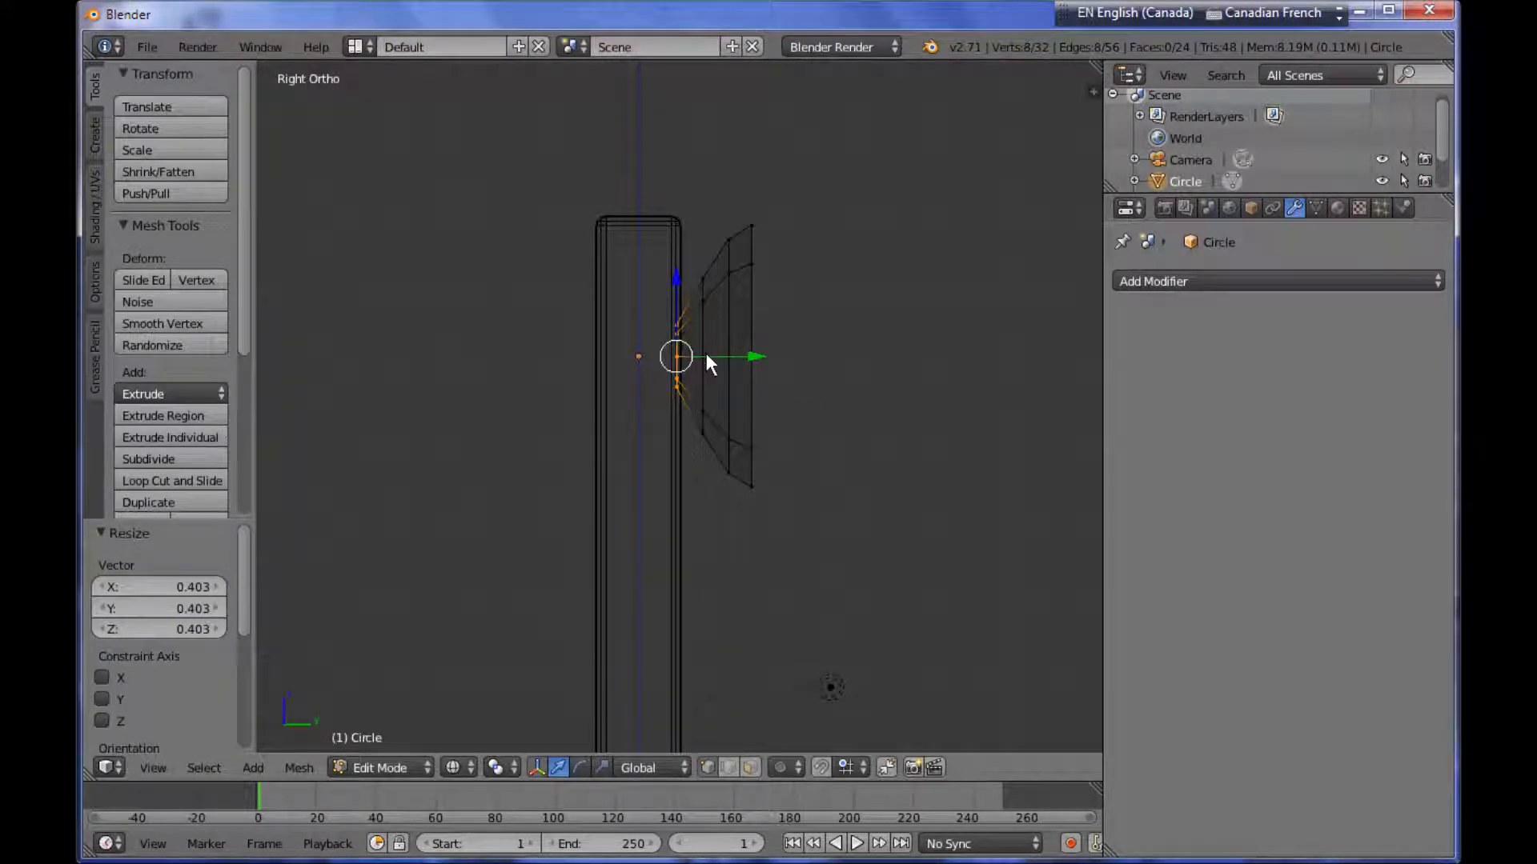
Shrink the innermost ring a little more and fill it with a face to close the lamp bowl.
{"action": "key", "text": "s"}
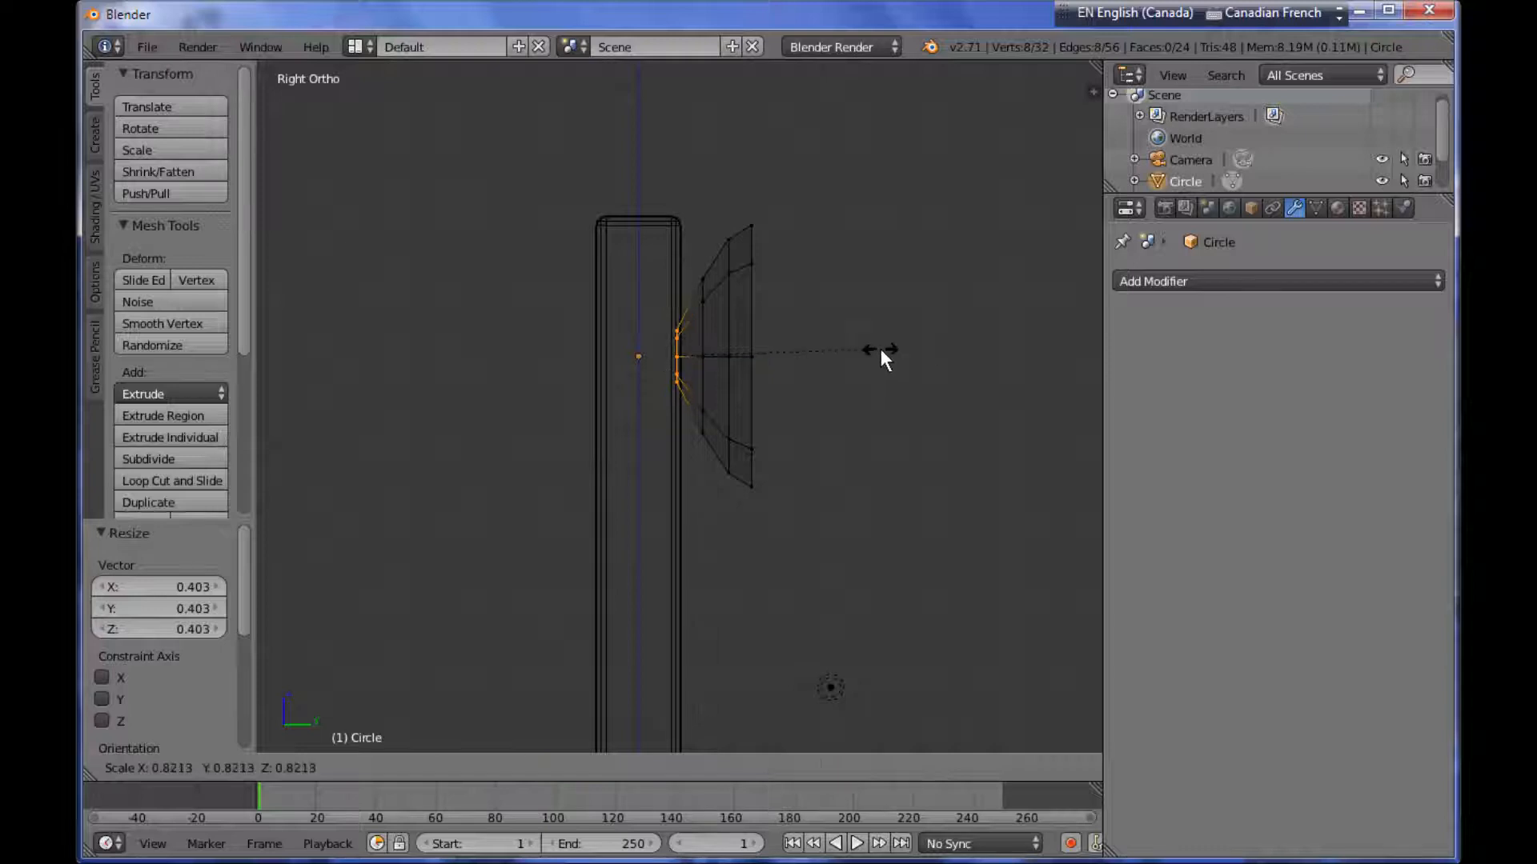
{"action": "left_click", "coordinate": [866, 349]}
{"action": "middle_click_drag", "start_coordinate": [866, 349], "coordinate": [743, 400]}
{"action": "key", "text": "f"}
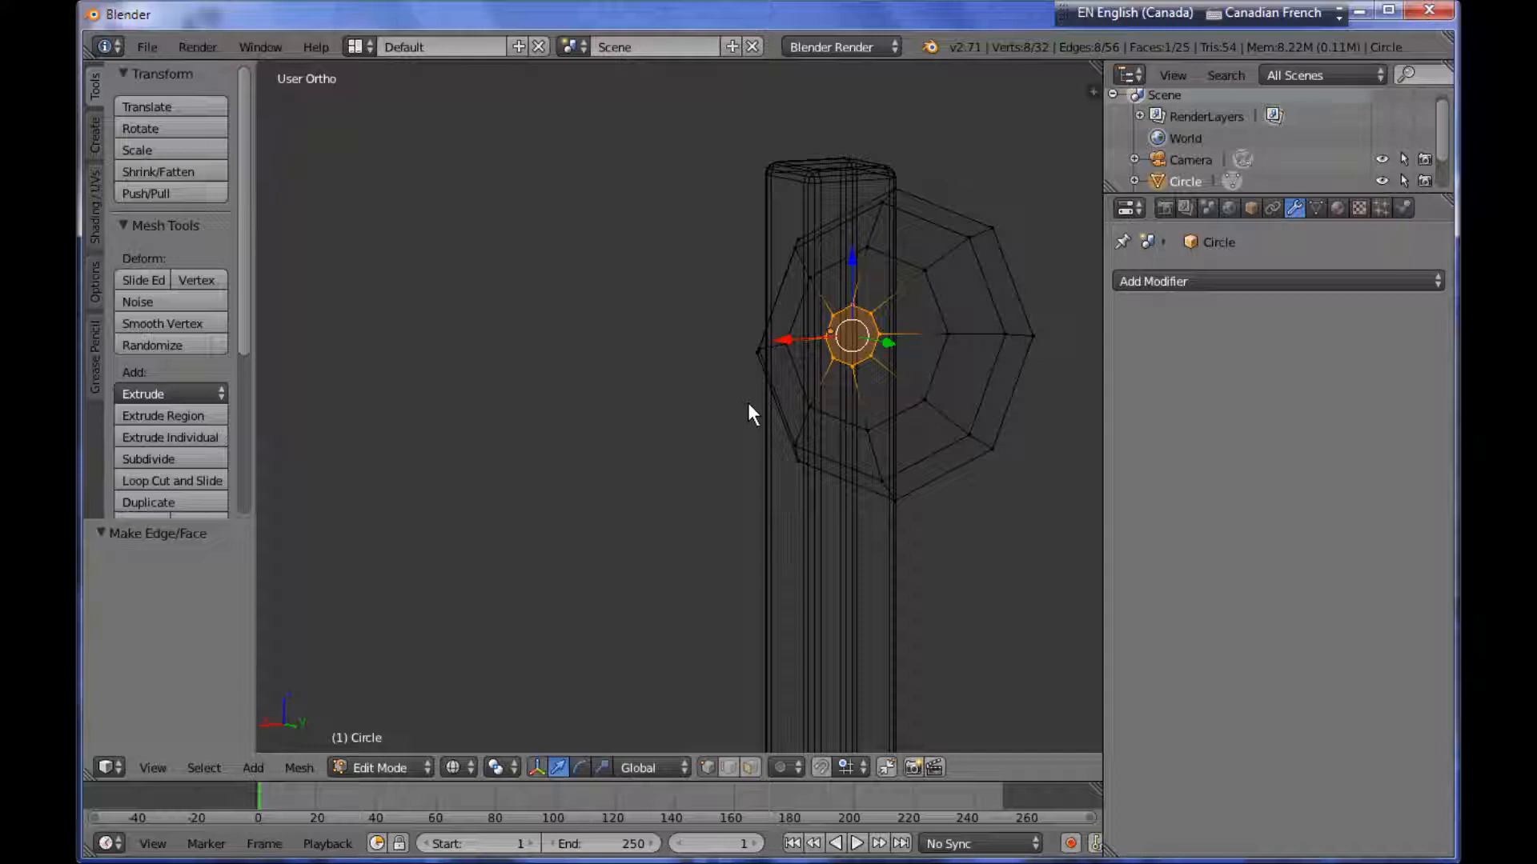
In the back view, extrude the outer ring's three top vertices about 0.29 units upward along Z.
{"action": "key", "text": "KP_1"}
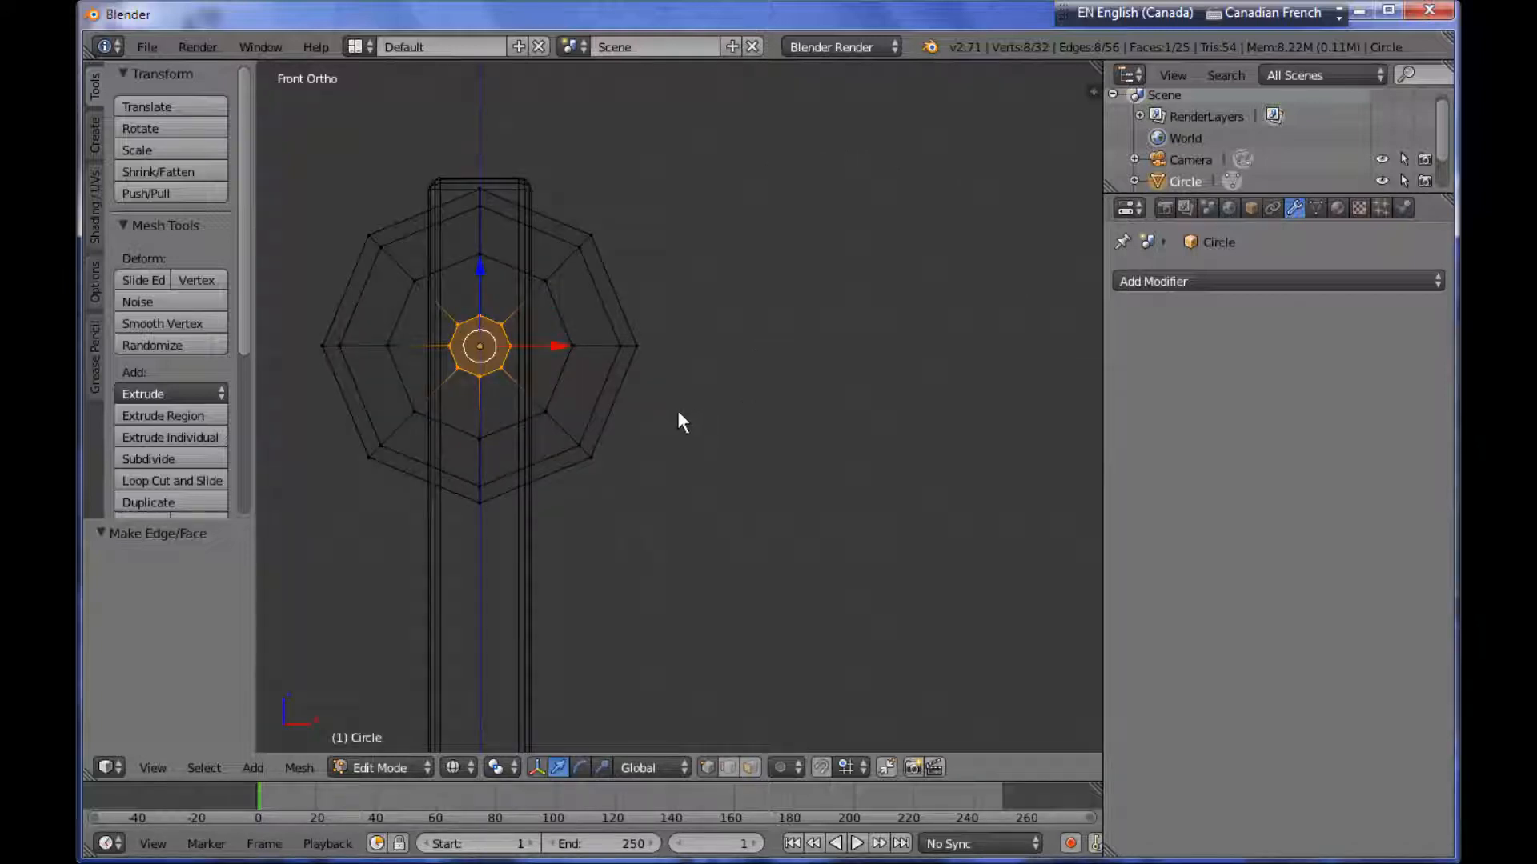
{"action": "key", "text": "ctrl+KP_1"}
{"action": "middle_click_drag", "start_coordinate": [968, 450], "coordinate": [786, 511], "text": "shift"}
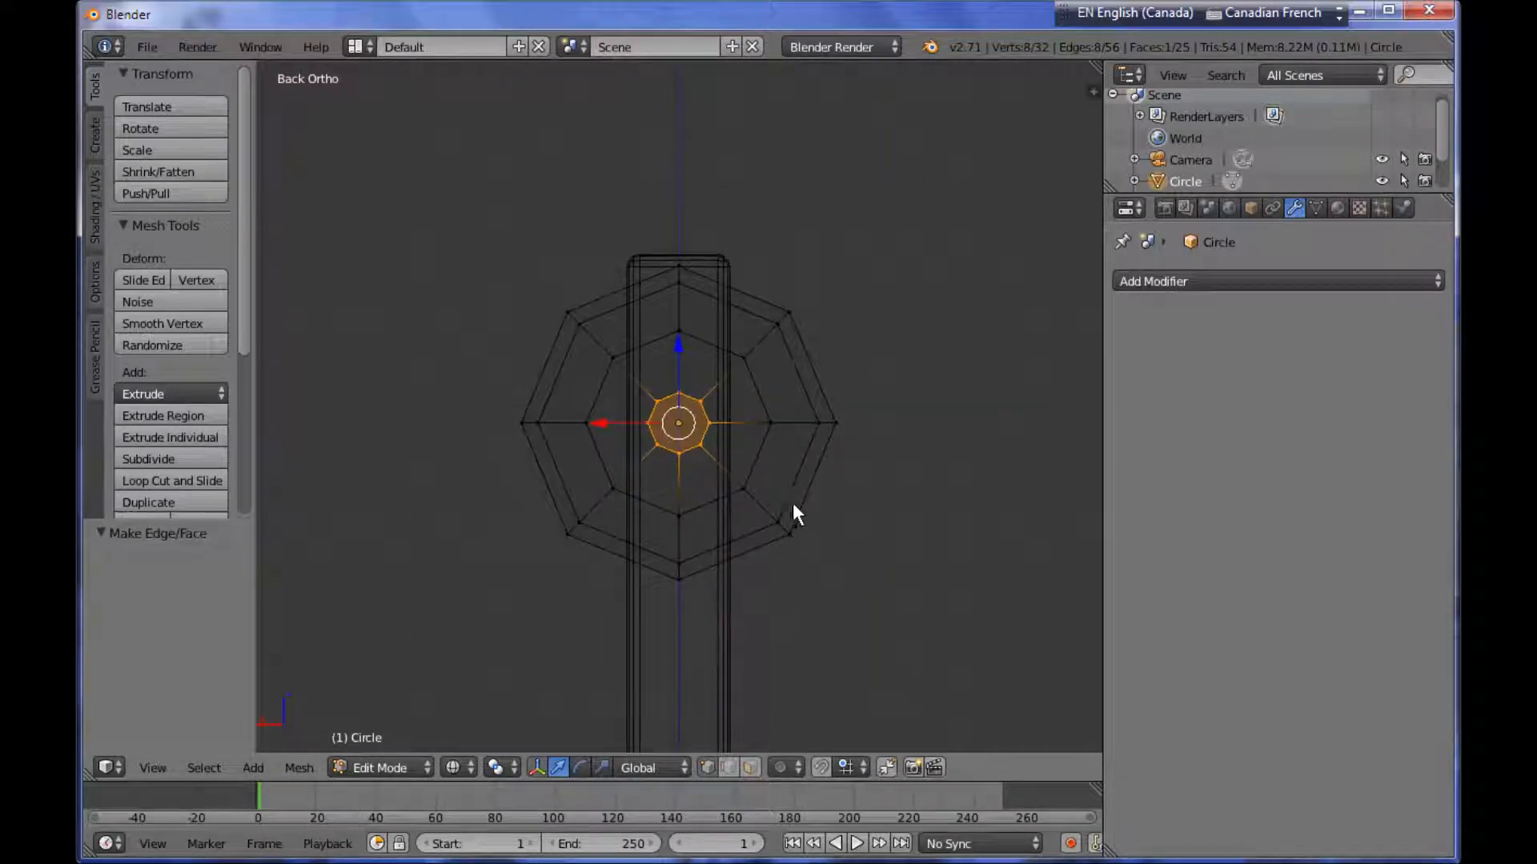
{"action": "right_click", "coordinate": [567, 313]}
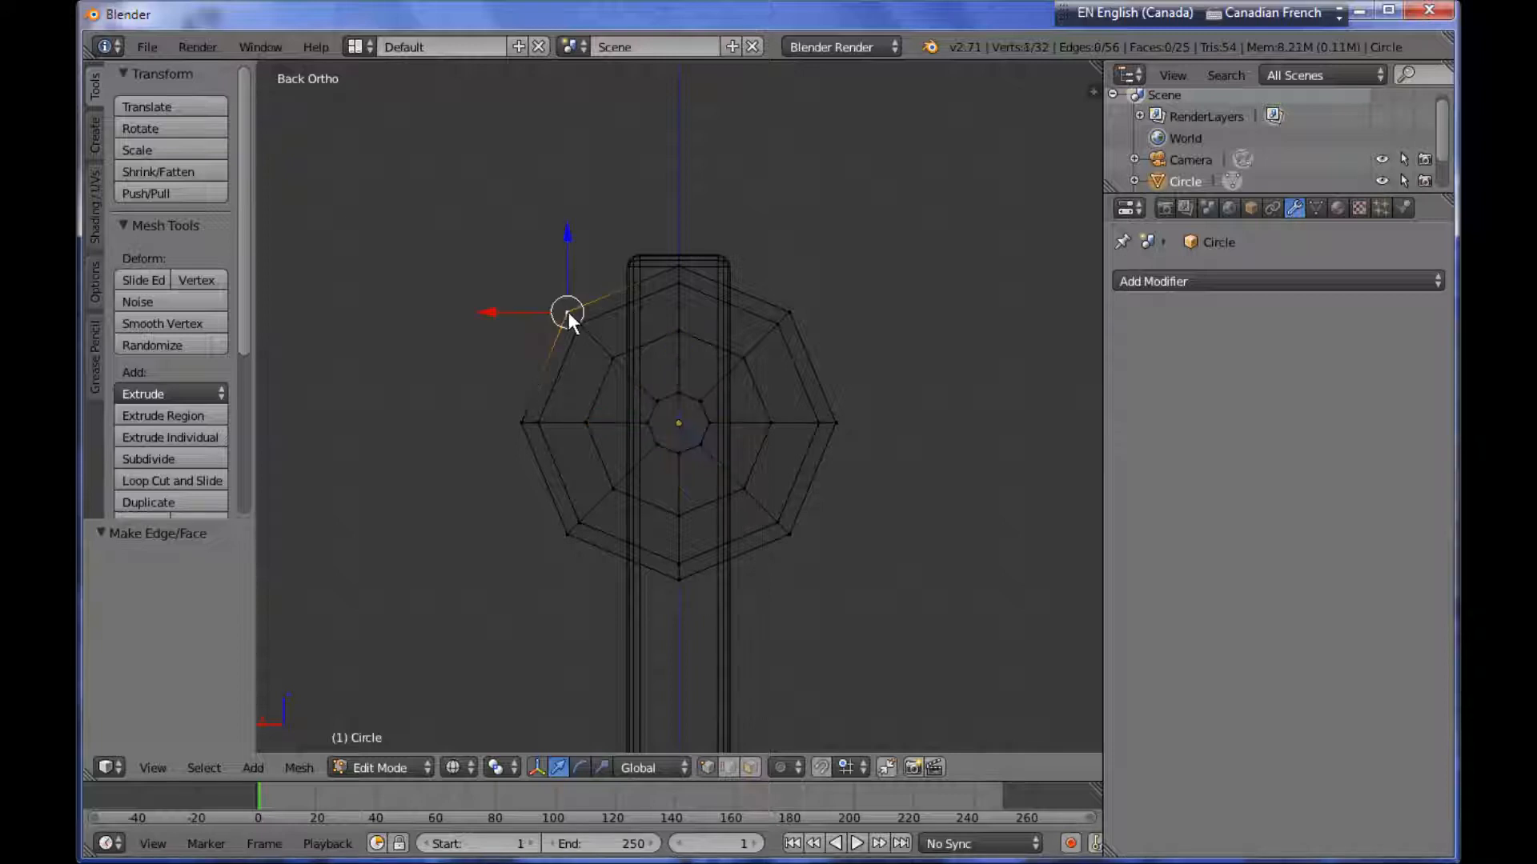
{"action": "right_click", "coordinate": [672, 262], "text": "shift"}
{"action": "right_click", "coordinate": [784, 309], "text": "shift"}
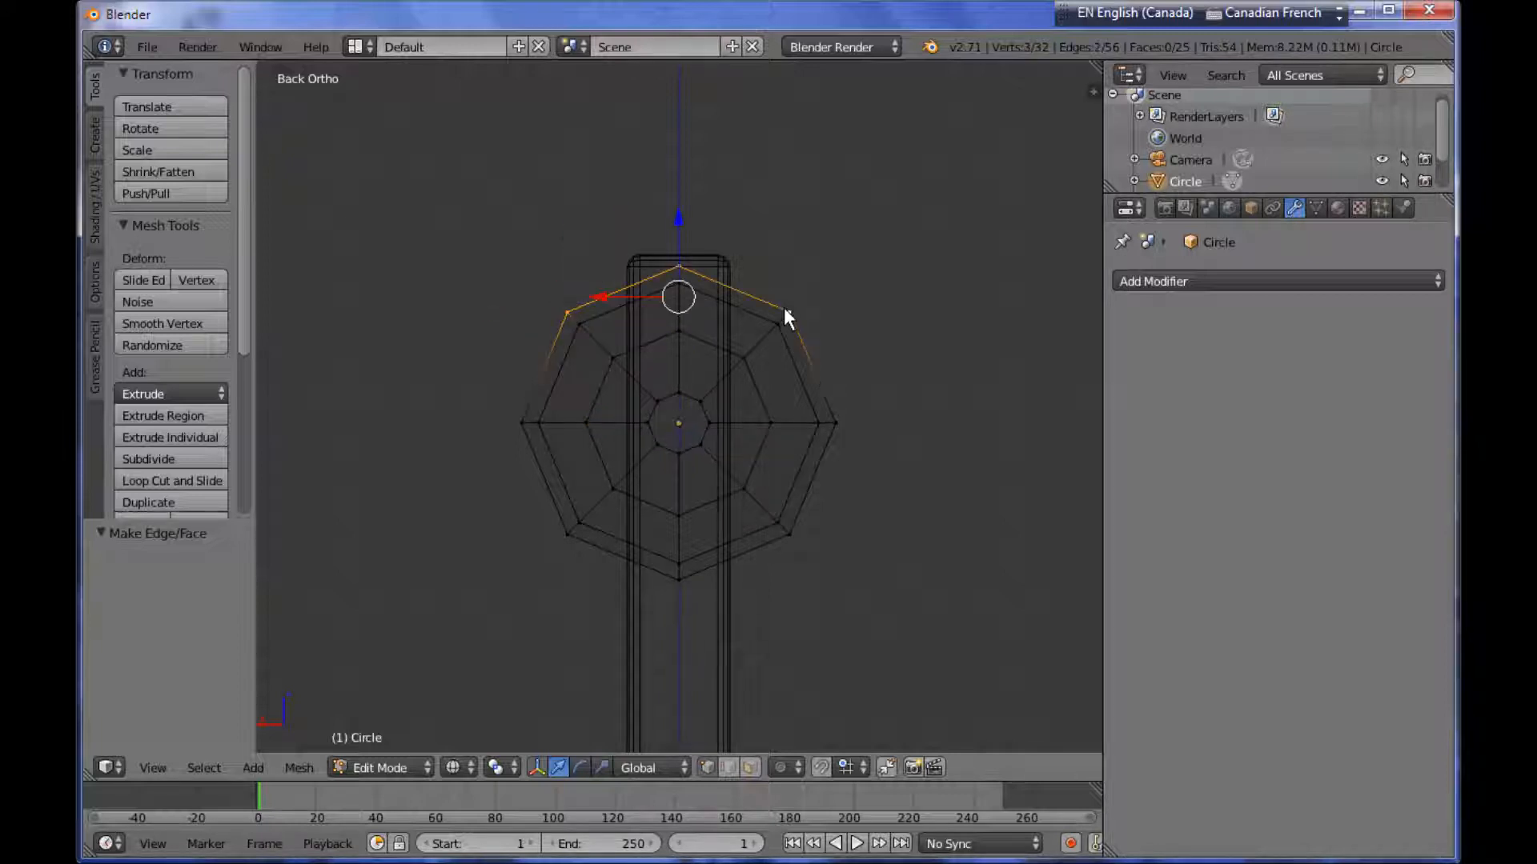
{"action": "key", "text": "e"}
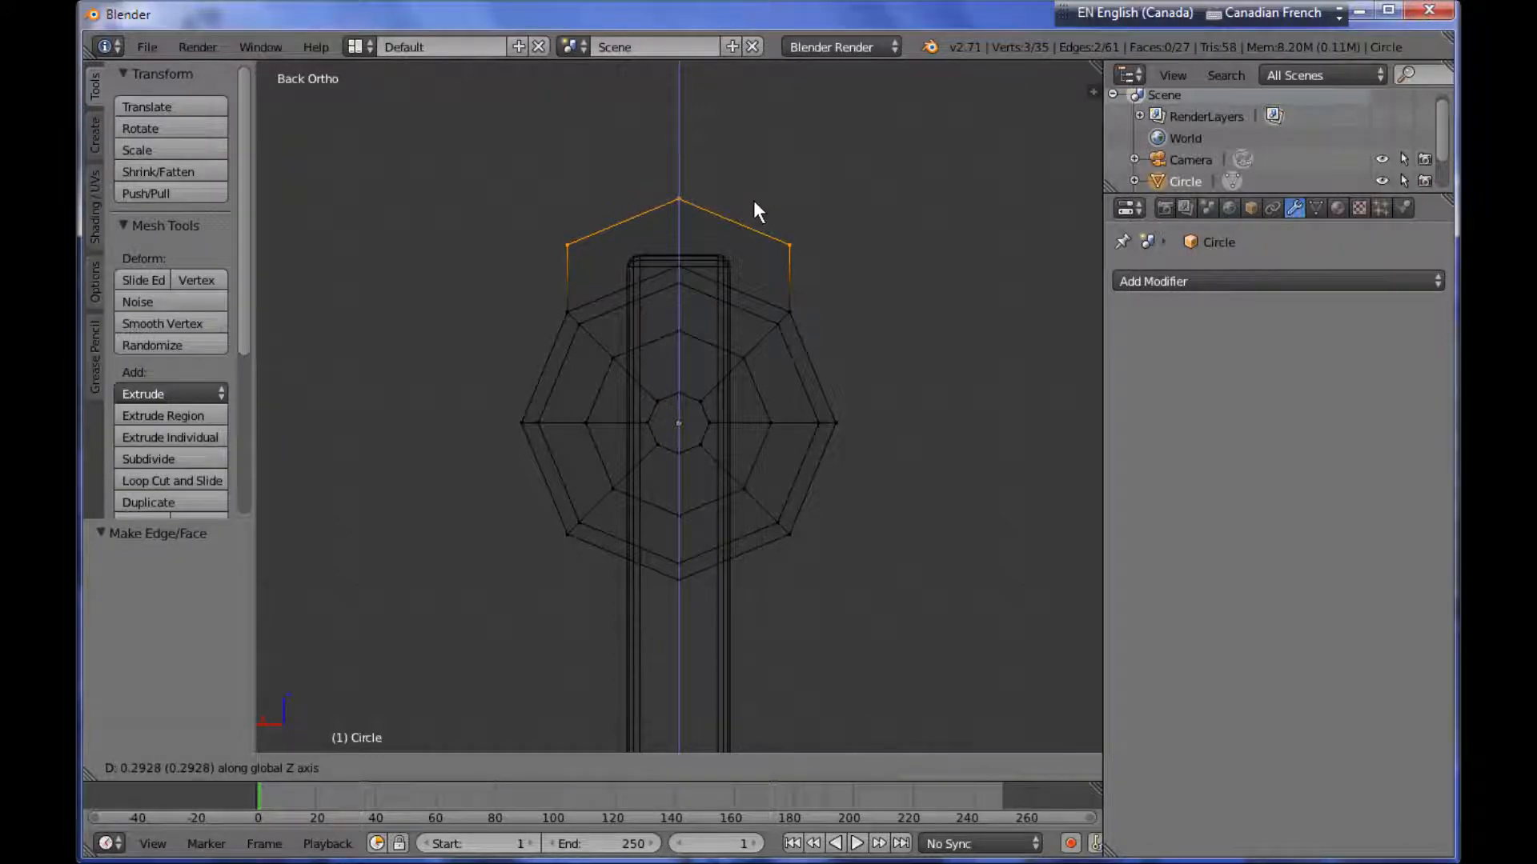
{"action": "left_click", "coordinate": [754, 202]}
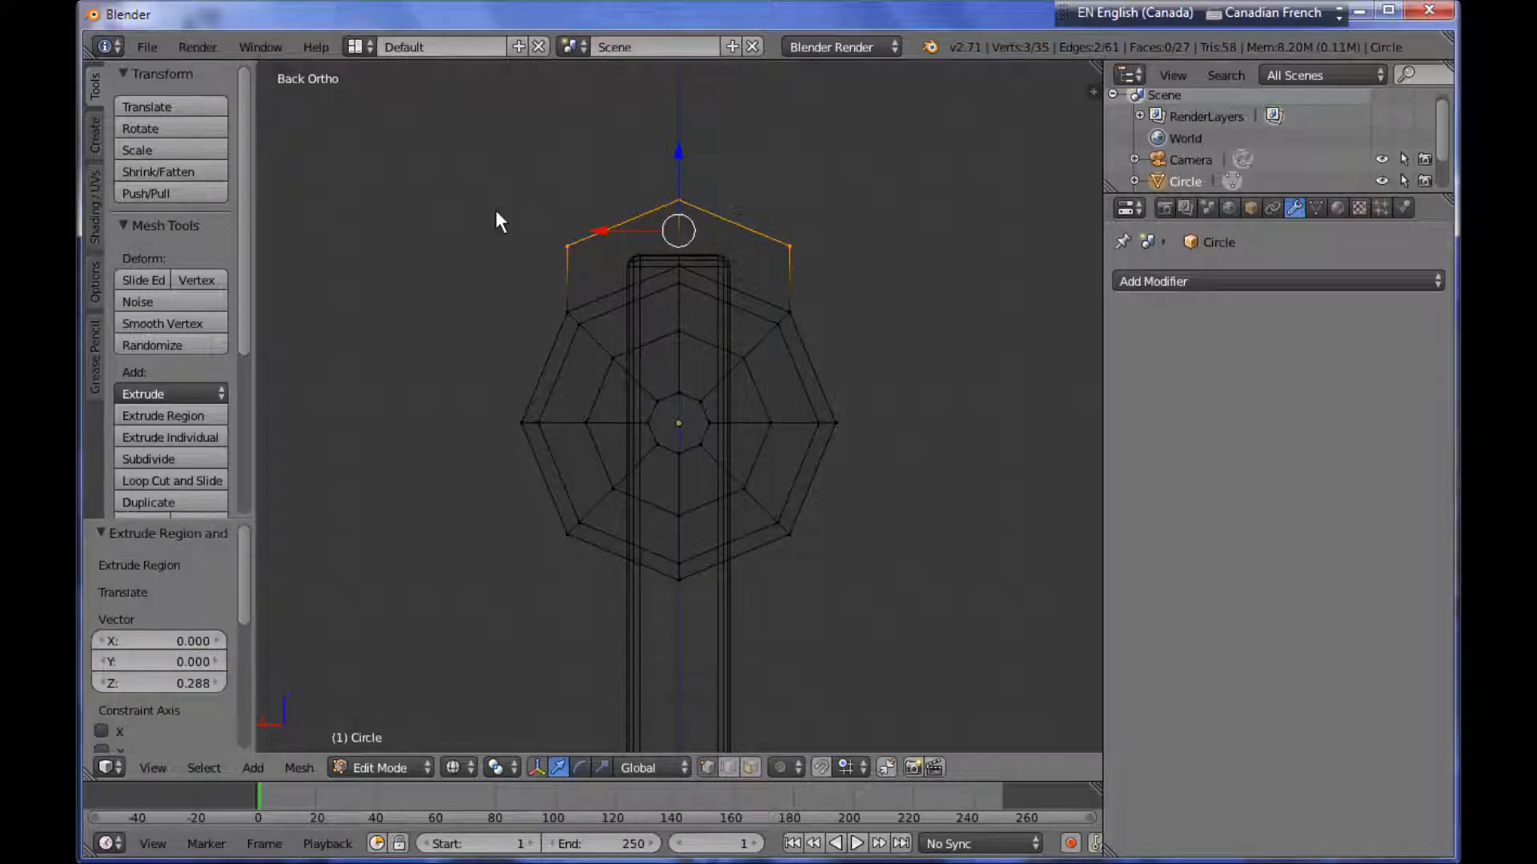
Flatten the extruded top vertices into a straight horizontal edge by scaling them to 0 along Z.
{"action": "type", "text": "sz"}
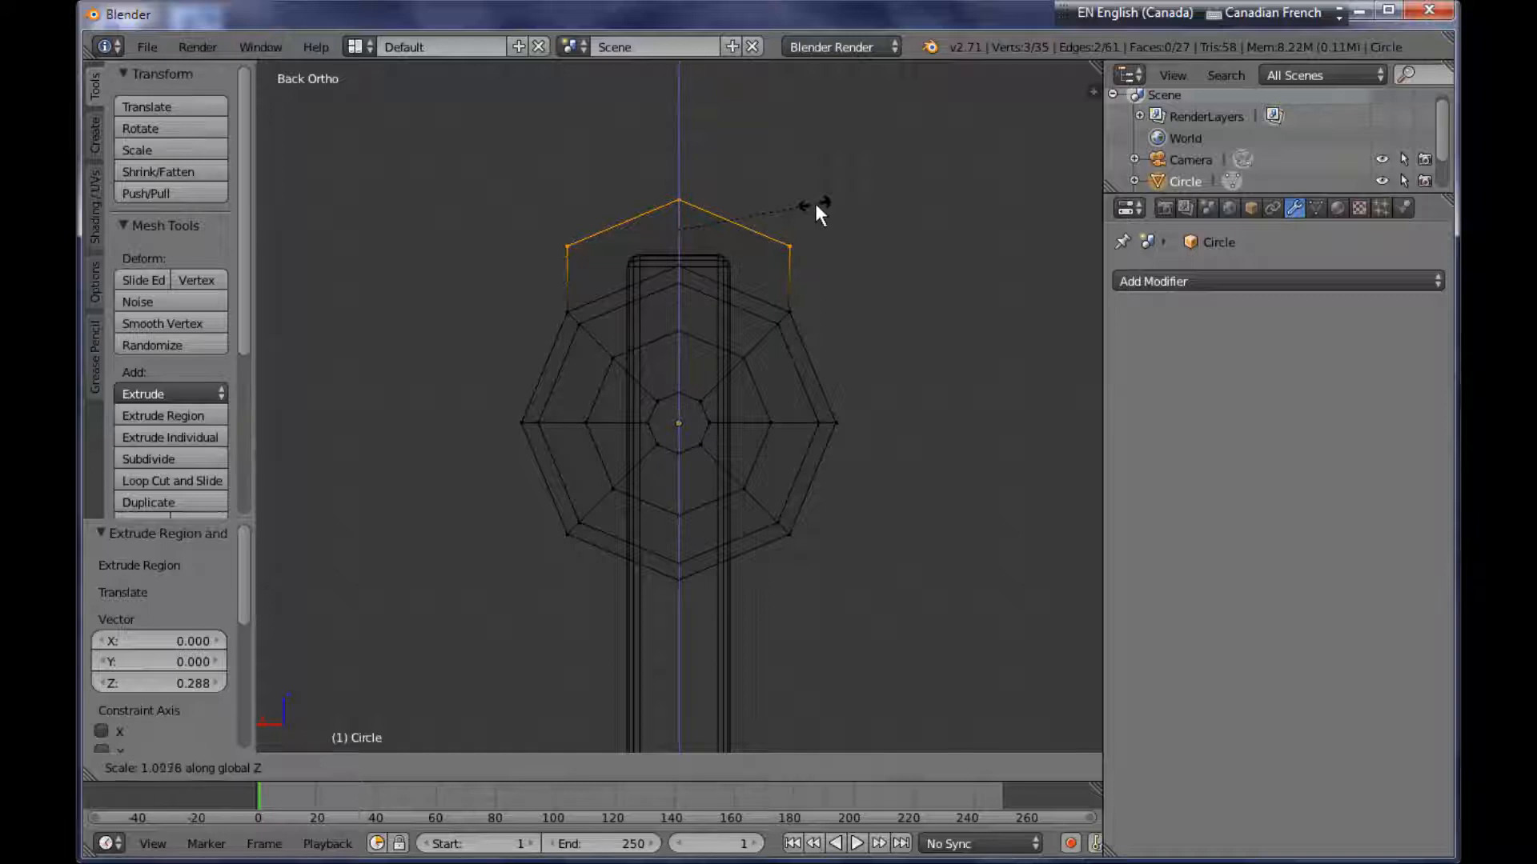
{"action": "type", "text": "0"}
{"action": "key", "text": "Return"}
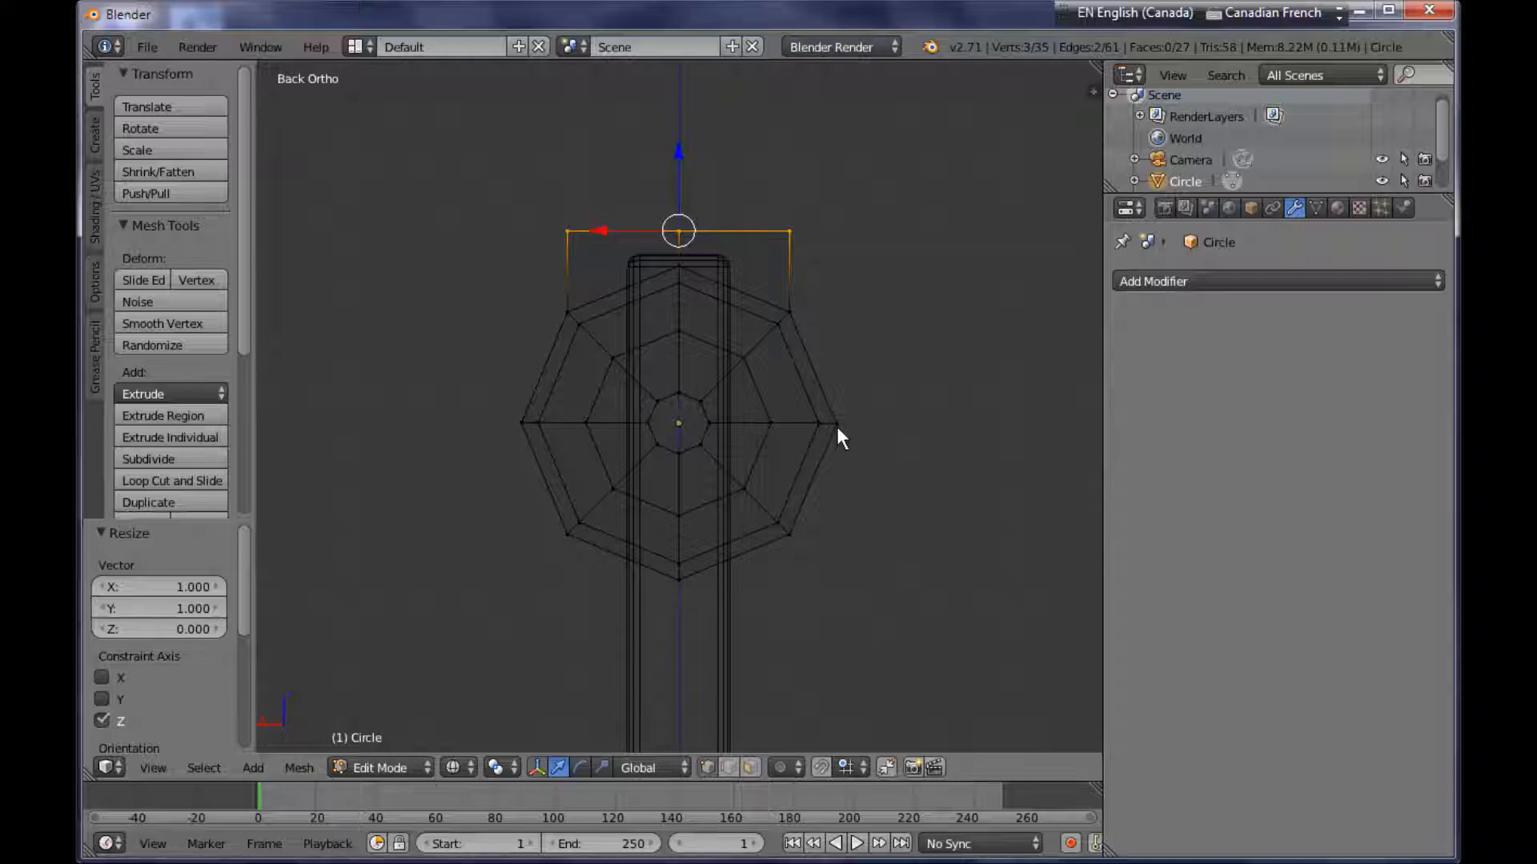
Extrude the outer ring's three bottom vertices about 0.28 units downward along Z.
{"action": "right_click", "coordinate": [791, 532]}
{"action": "right_click", "coordinate": [655, 575], "text": "shift"}
{"action": "right_click", "coordinate": [556, 532], "text": "shift"}
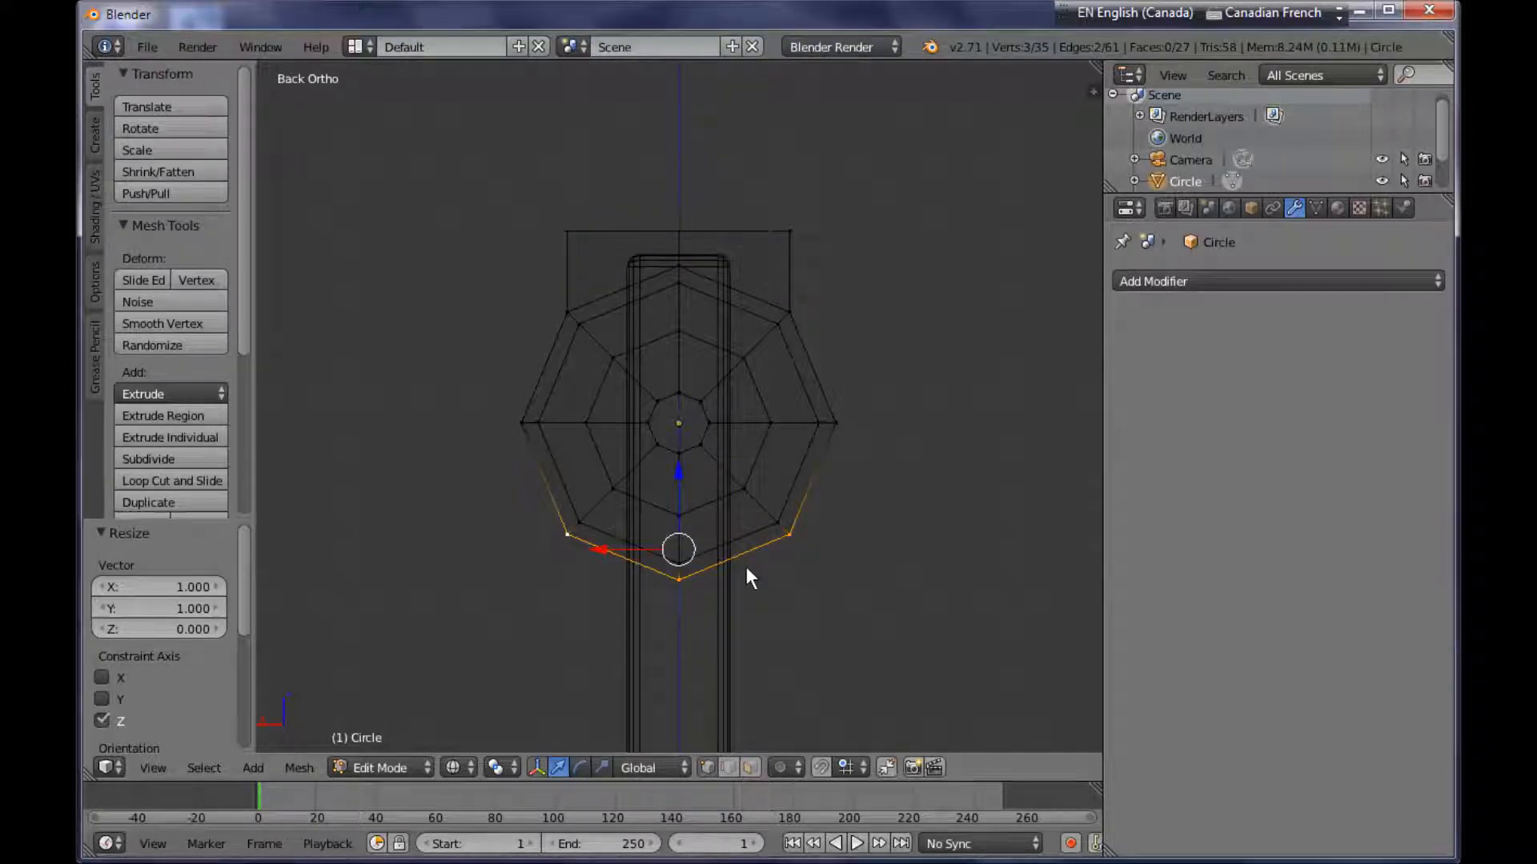
{"action": "key", "text": "e"}
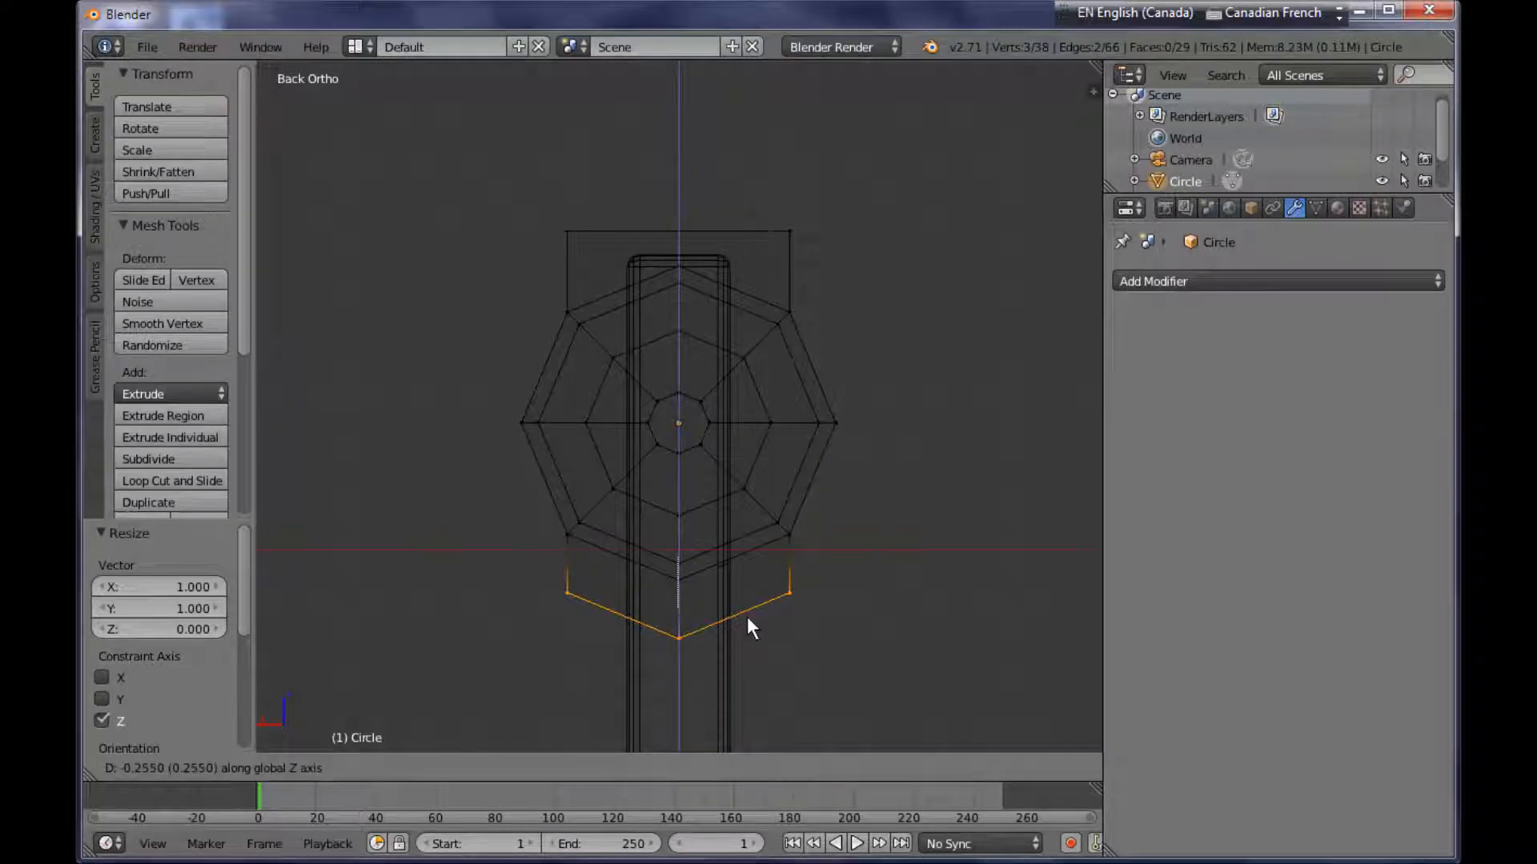
{"action": "left_click", "coordinate": [746, 622]}
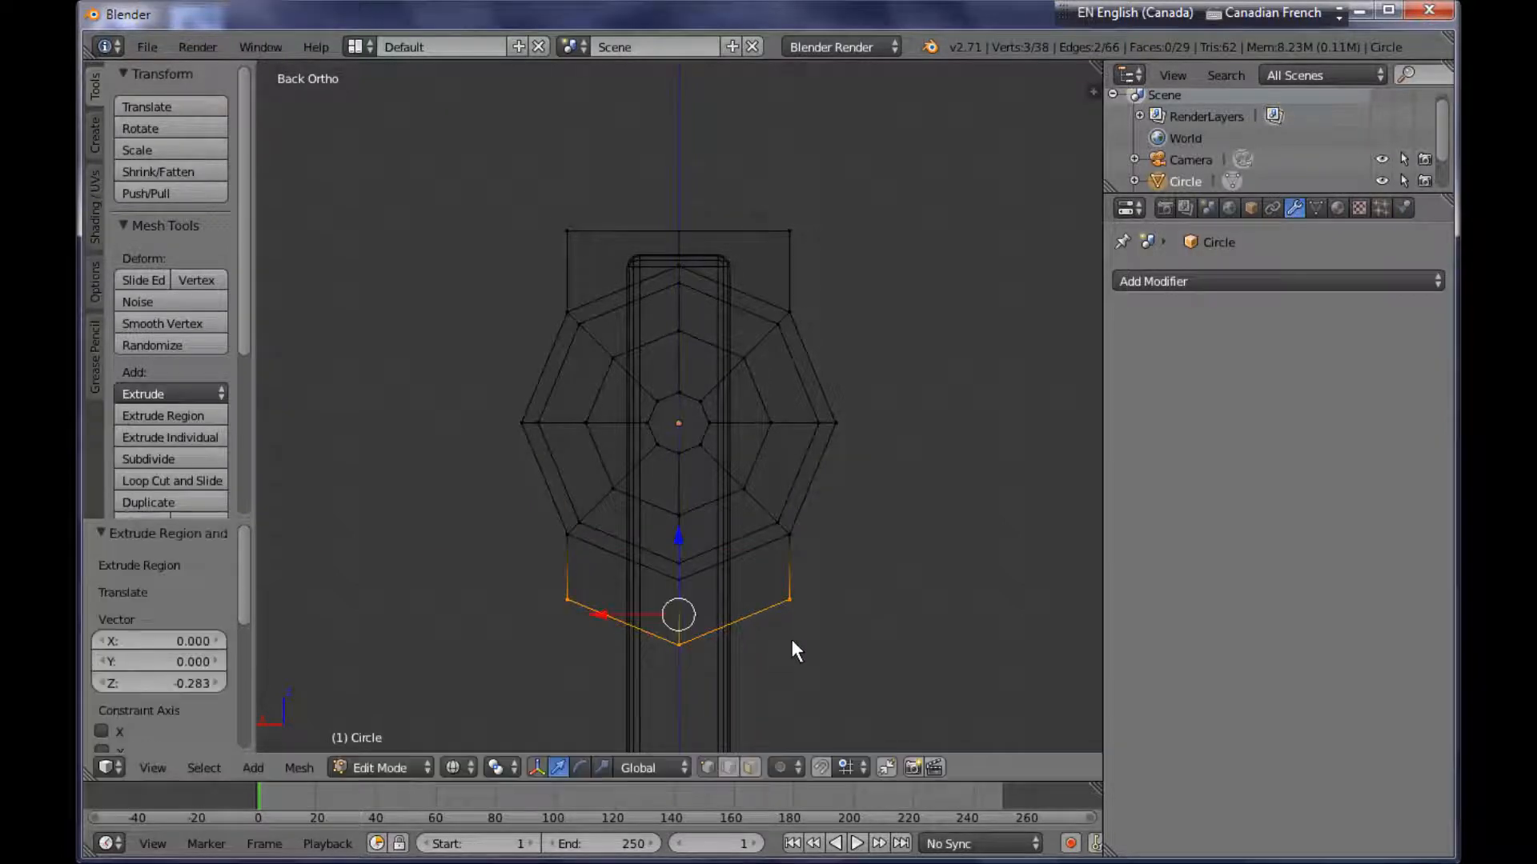
Flatten the extruded bottom vertices into a straight horizontal edge by scaling them to 0 along Z.
{"action": "key", "text": "s"}
{"action": "key", "text": "z"}
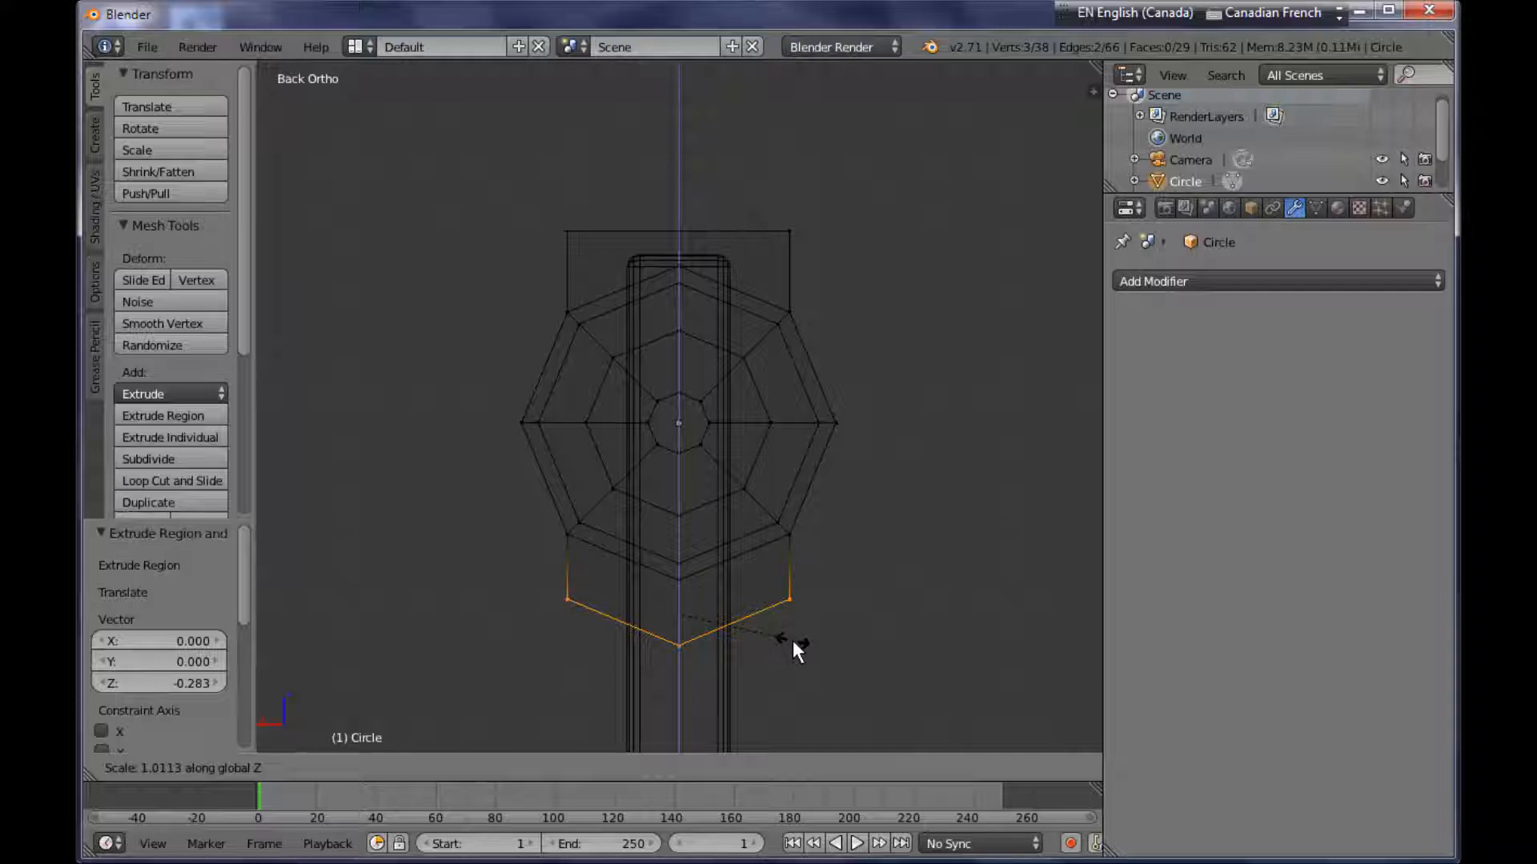
{"action": "key", "text": "0"}
{"action": "left_click", "coordinate": [793, 641]}
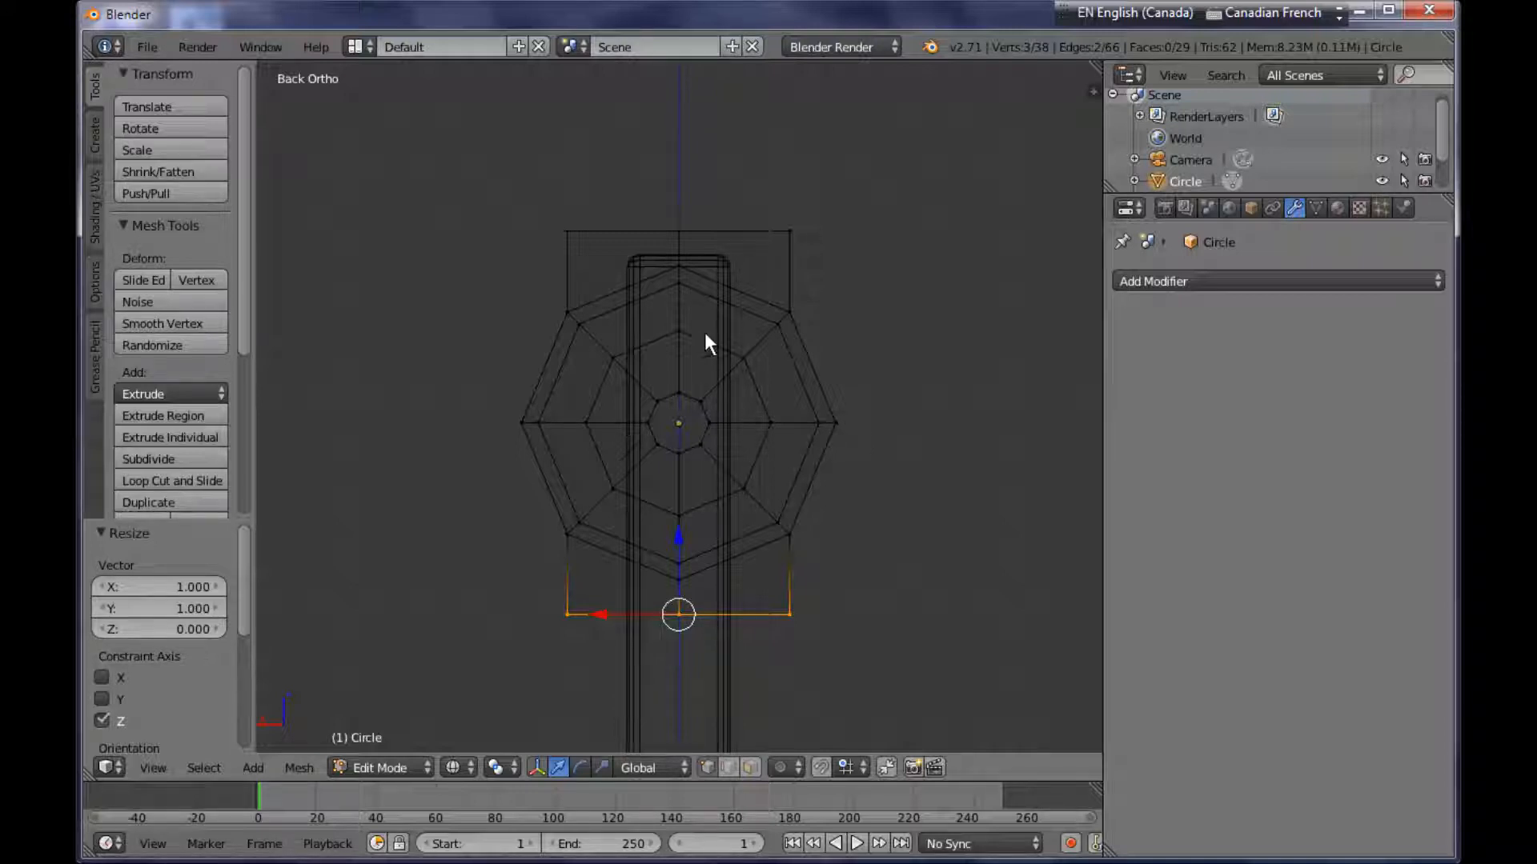
Extrude the outer ring's leftmost and rightmost vertices about 0.83 units up along Z, level with the flattened top edge.
{"action": "right_click", "coordinate": [837, 422]}
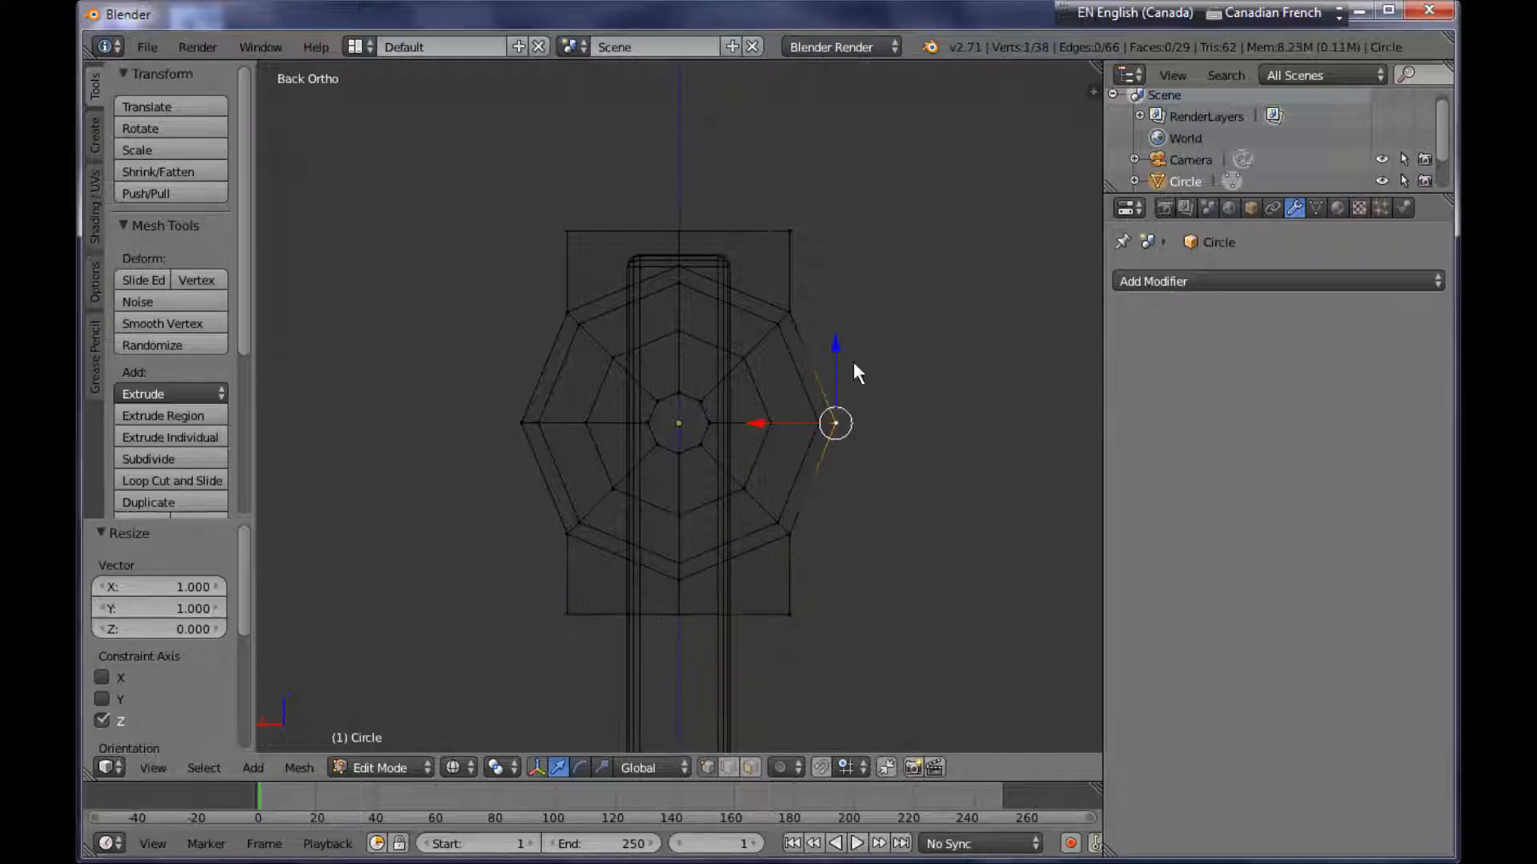
{"action": "right_click", "coordinate": [519, 421], "text": "shift"}
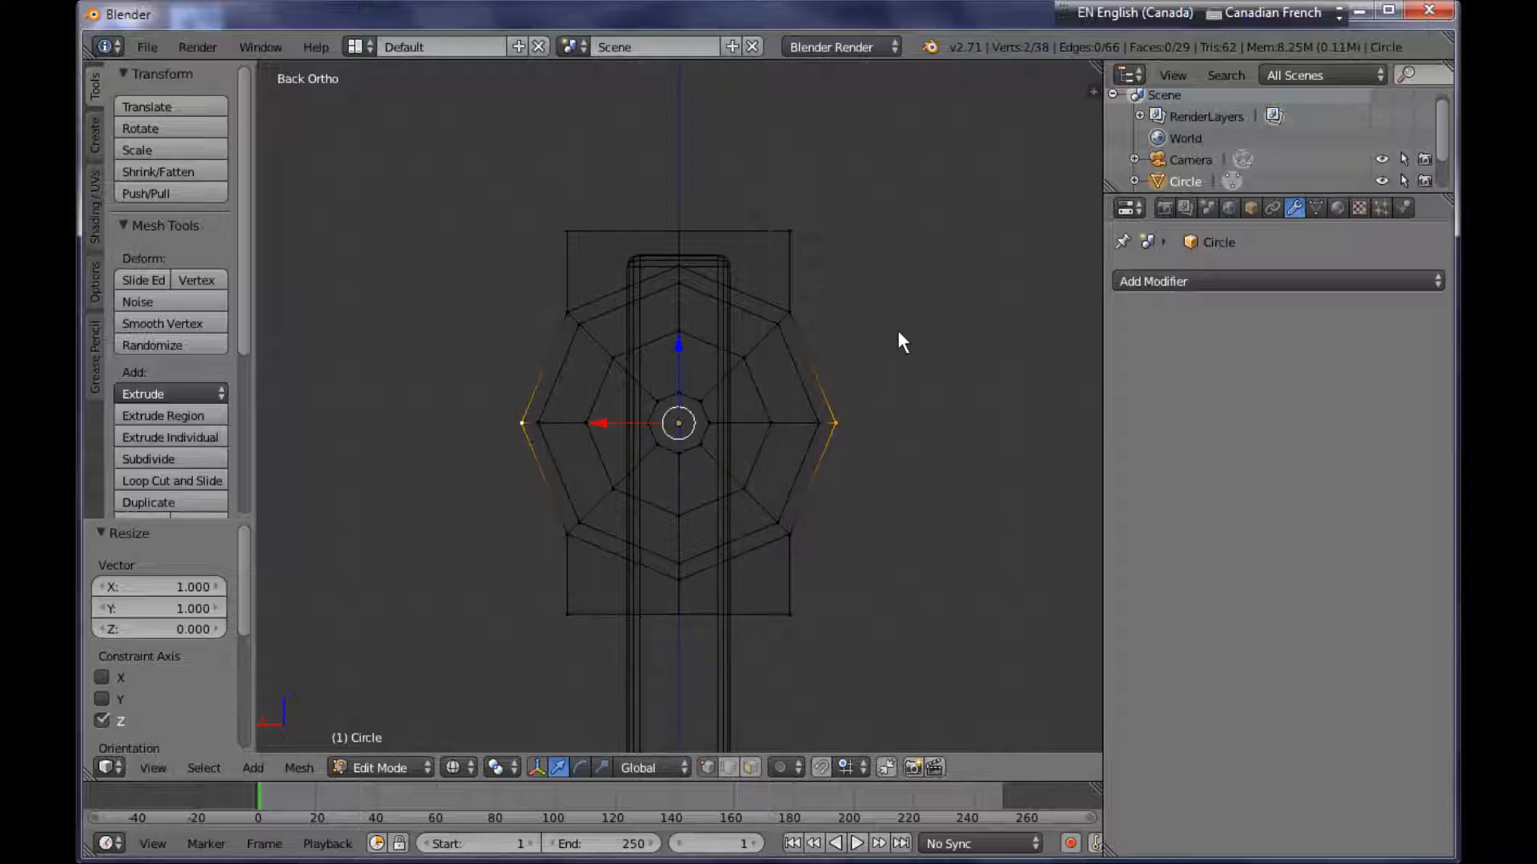
{"action": "key", "text": "e"}
{"action": "key", "text": "z"}
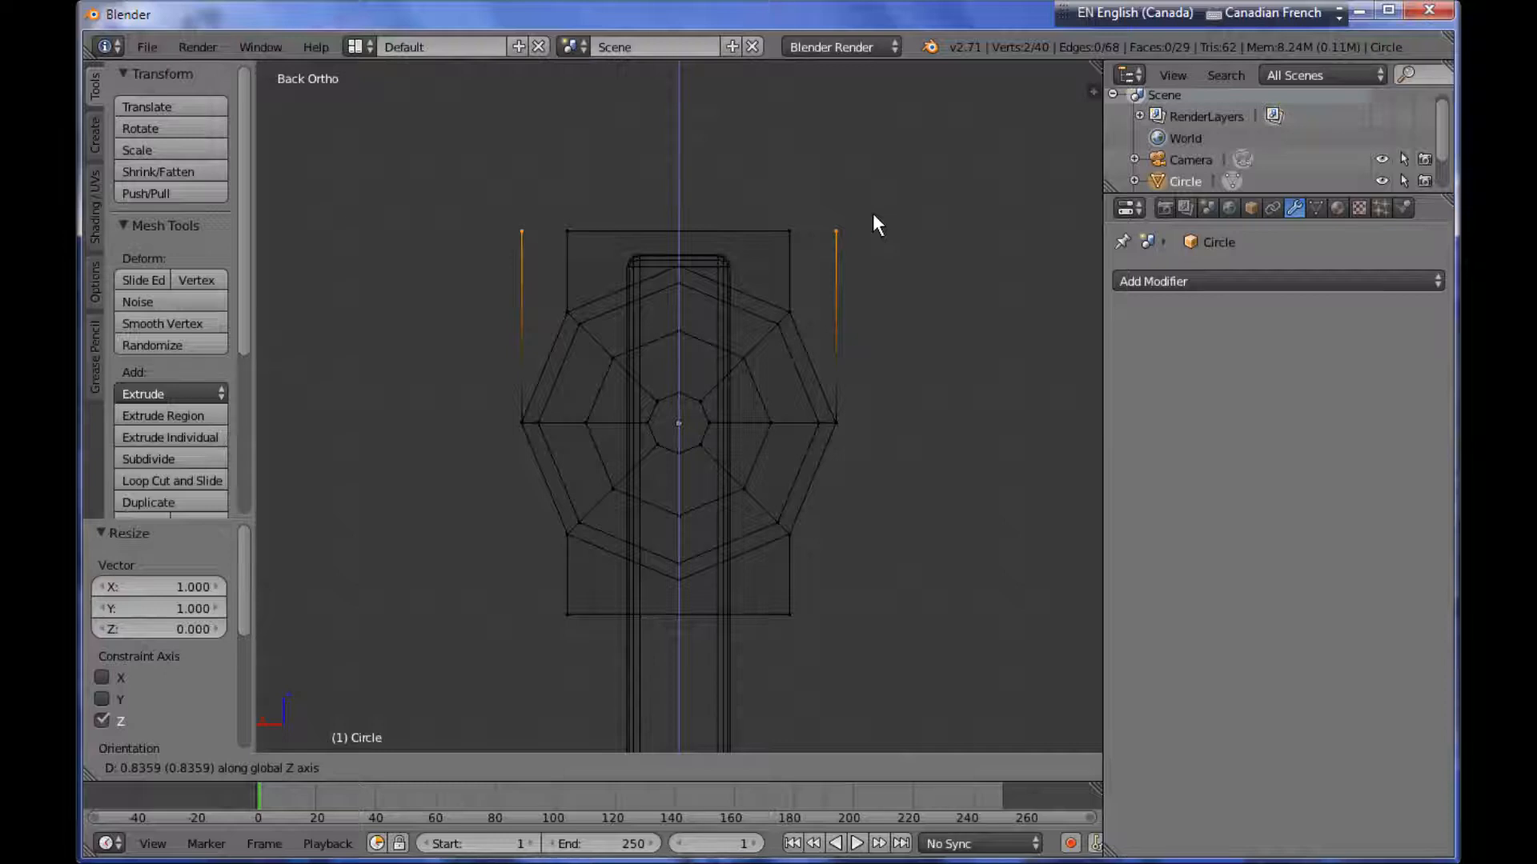
{"action": "left_click", "coordinate": [873, 214]}
Extrude the outer ring's leftmost and rightmost vertices about 0.83 units down along Z, level with the flattened bottom edge.
{"action": "right_click", "coordinate": [834, 422]}
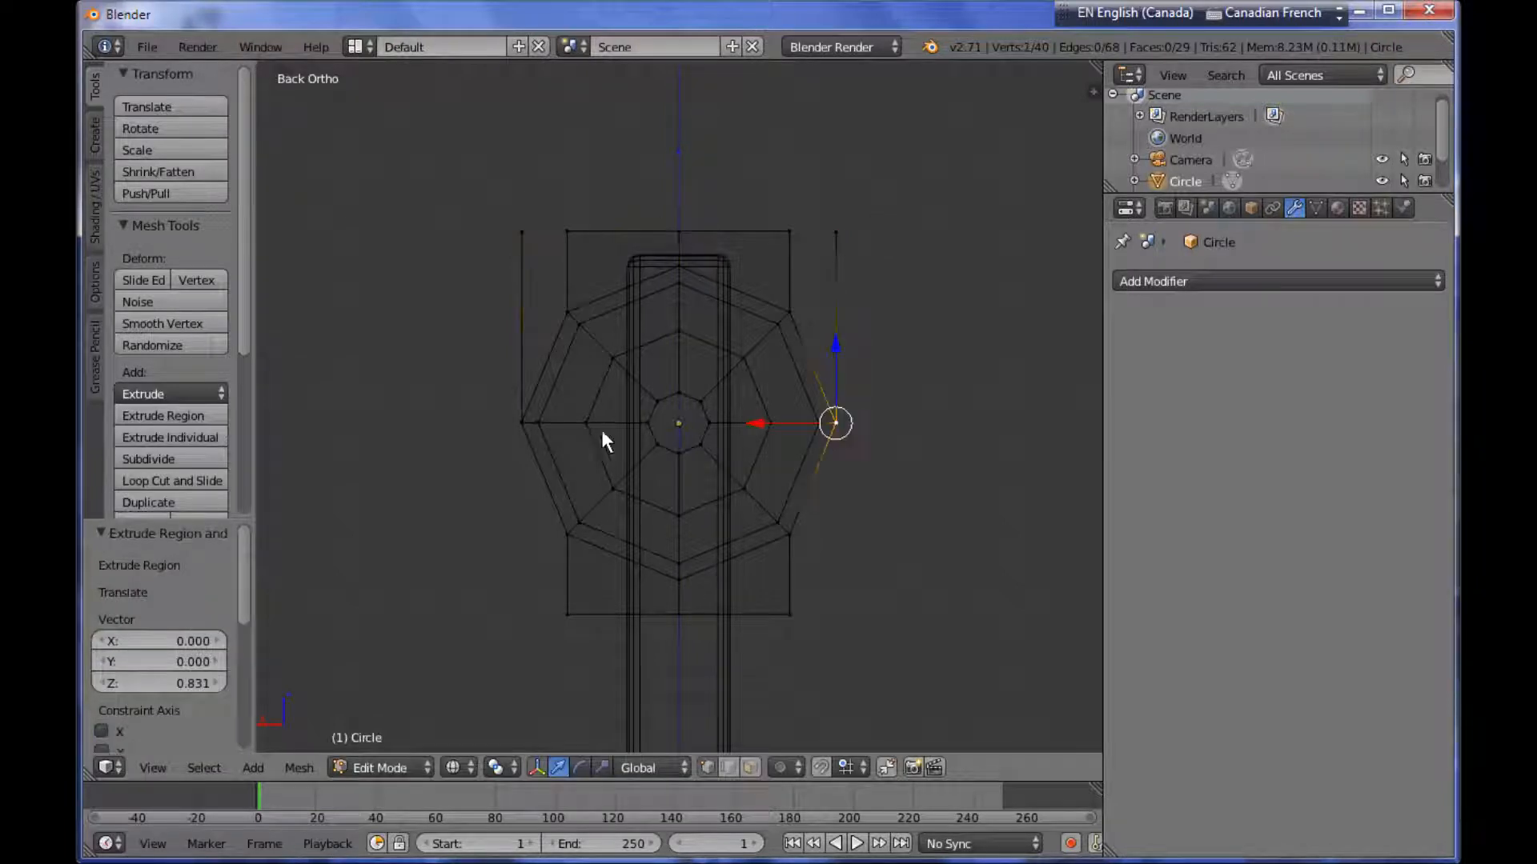
{"action": "right_click", "coordinate": [523, 424], "text": "shift"}
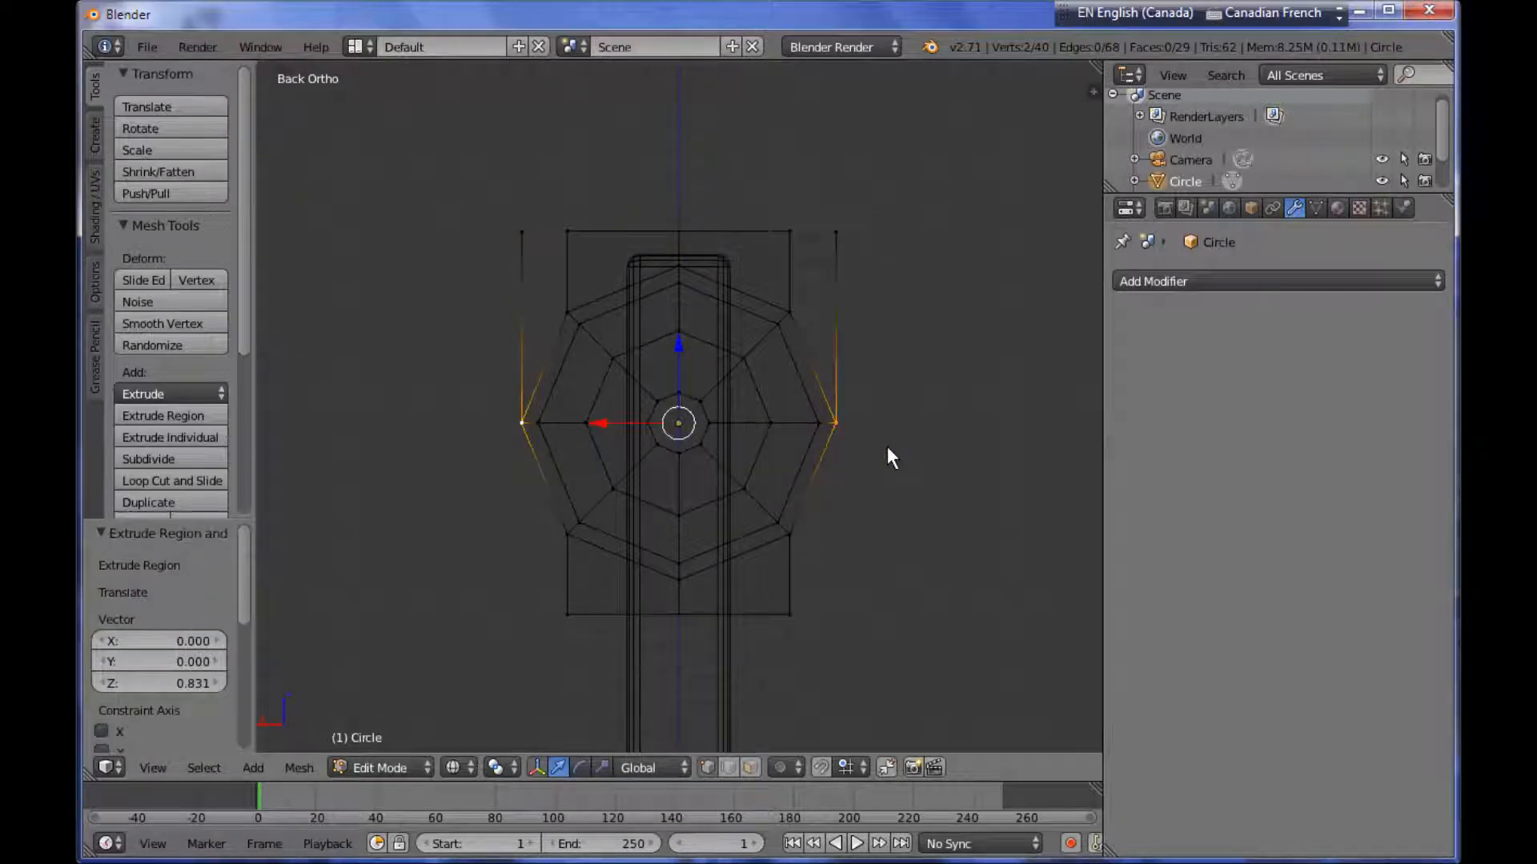
{"action": "key", "text": "e"}
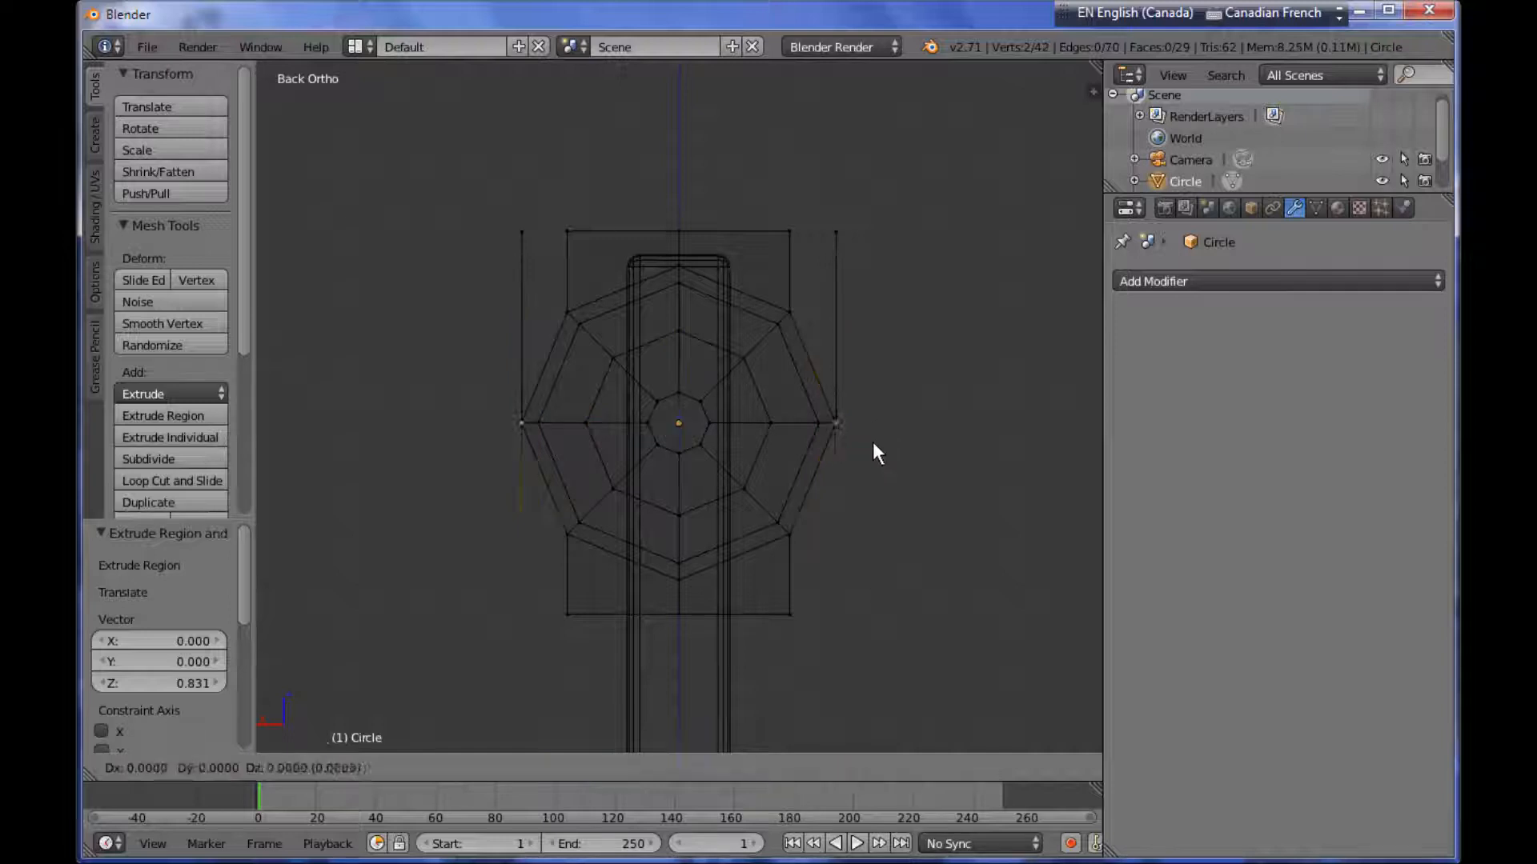
{"action": "key", "text": "z"}
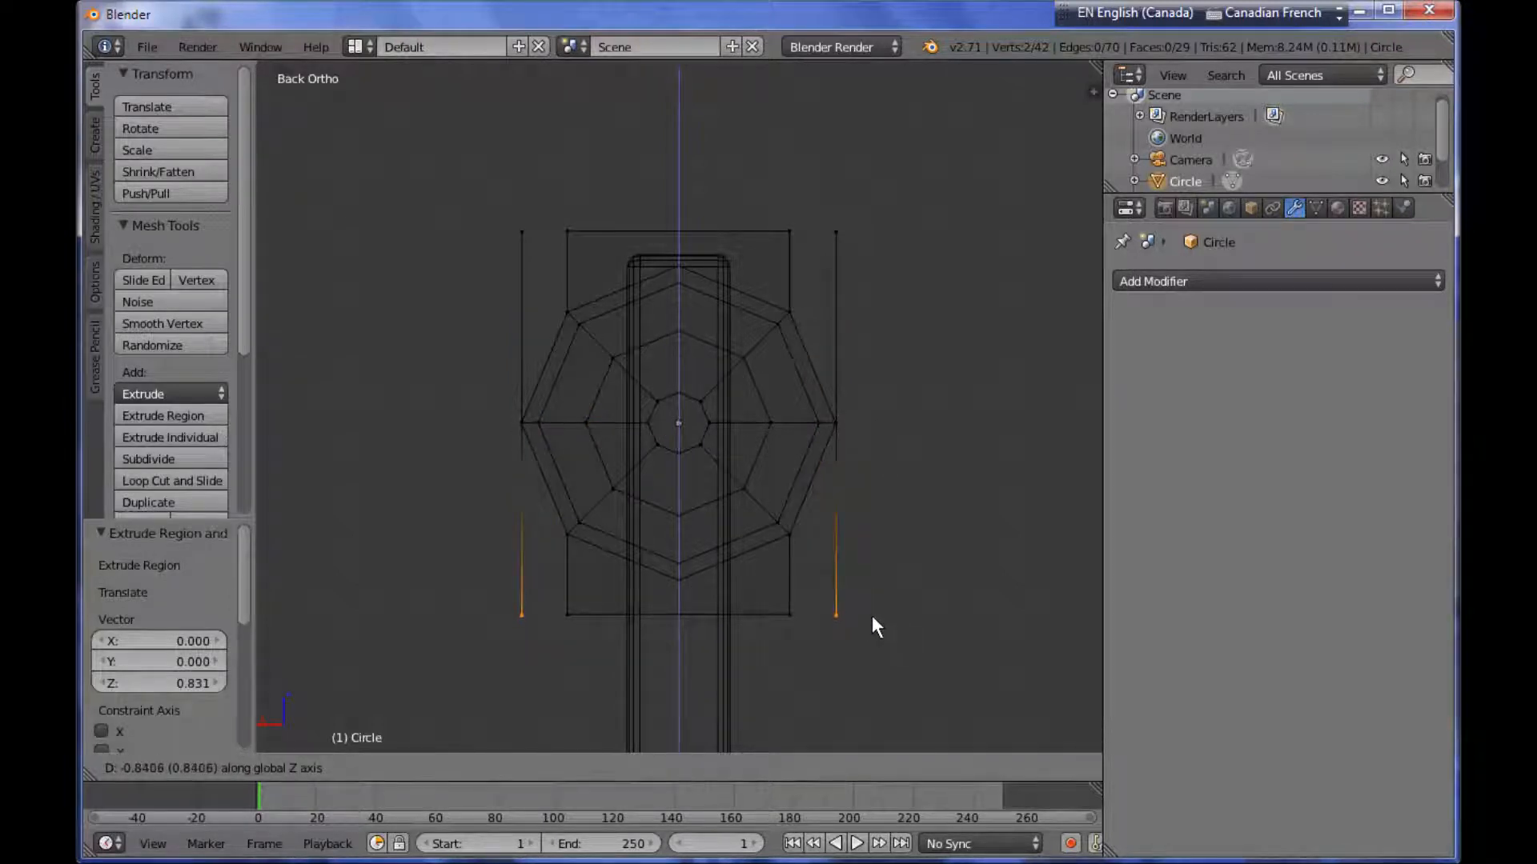
{"action": "left_click", "coordinate": [873, 613]}
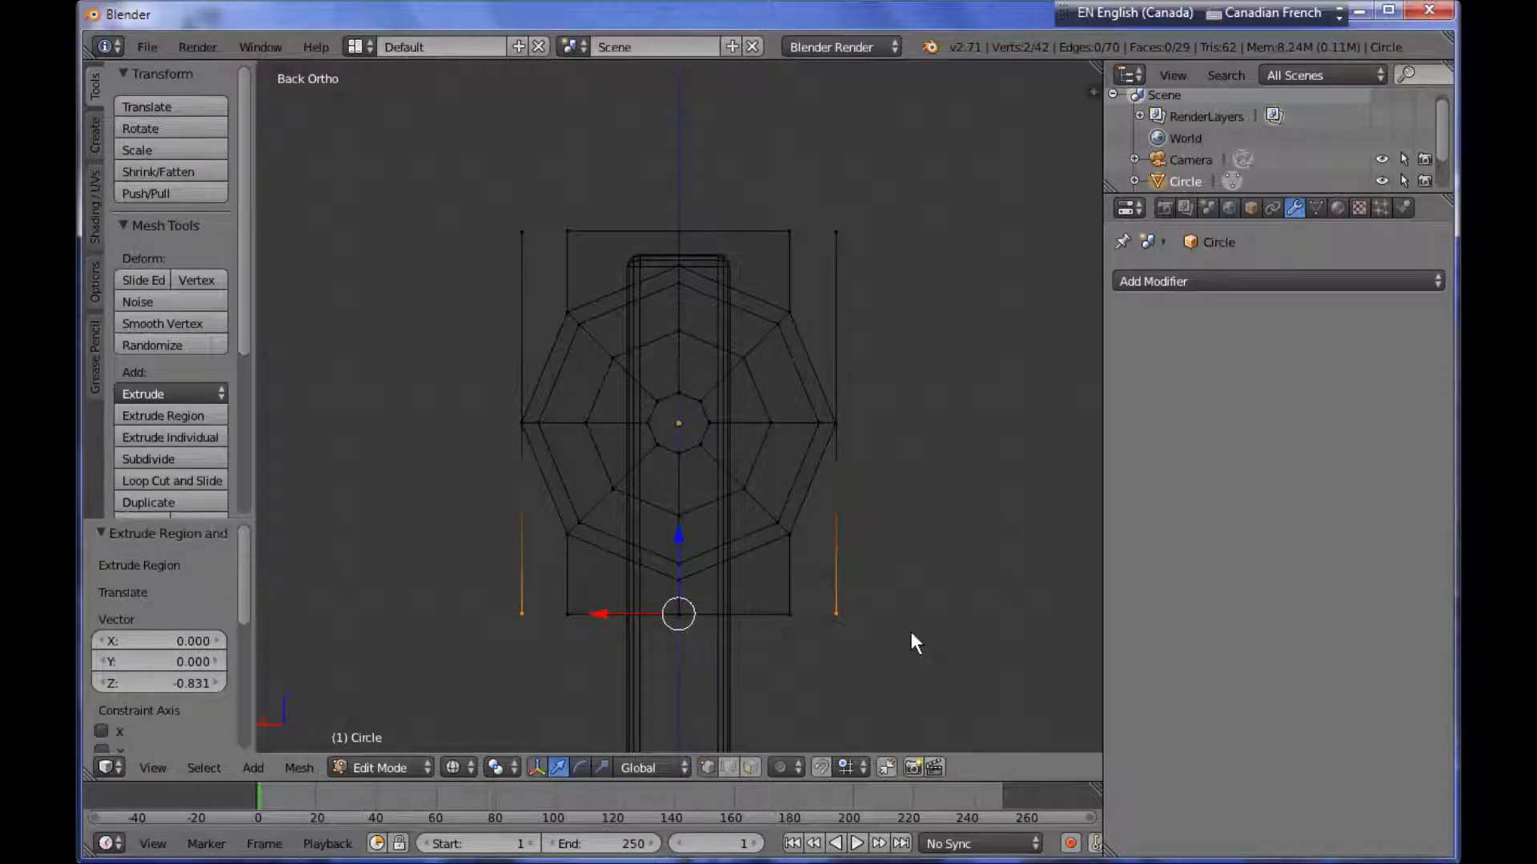
Fill the housing's upper-left corner with a face between the side edge, the top edge and the outer ring.
{"action": "right_click", "coordinate": [524, 234]}
{"action": "right_click", "coordinate": [566, 234], "text": "shift"}
{"action": "right_click", "coordinate": [570, 313], "text": "shift"}
{"action": "right_click", "coordinate": [516, 423], "text": "shift"}
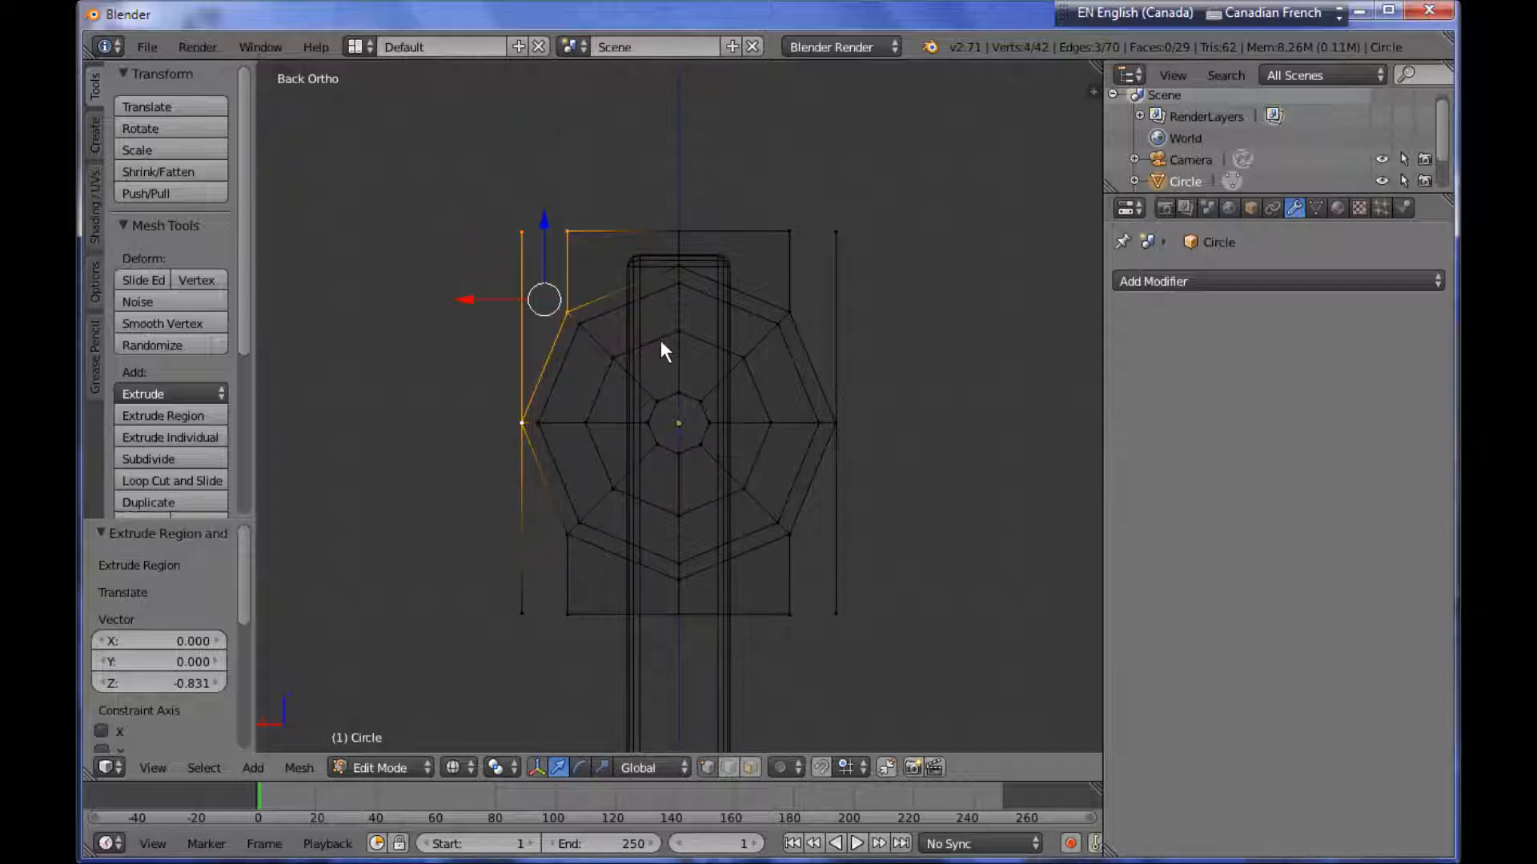
{"action": "key", "text": "f"}
Fill the housing's upper-right corner with a four-vertex face that meets the outermost ring vertices.
{"action": "right_click", "coordinate": [787, 234]}
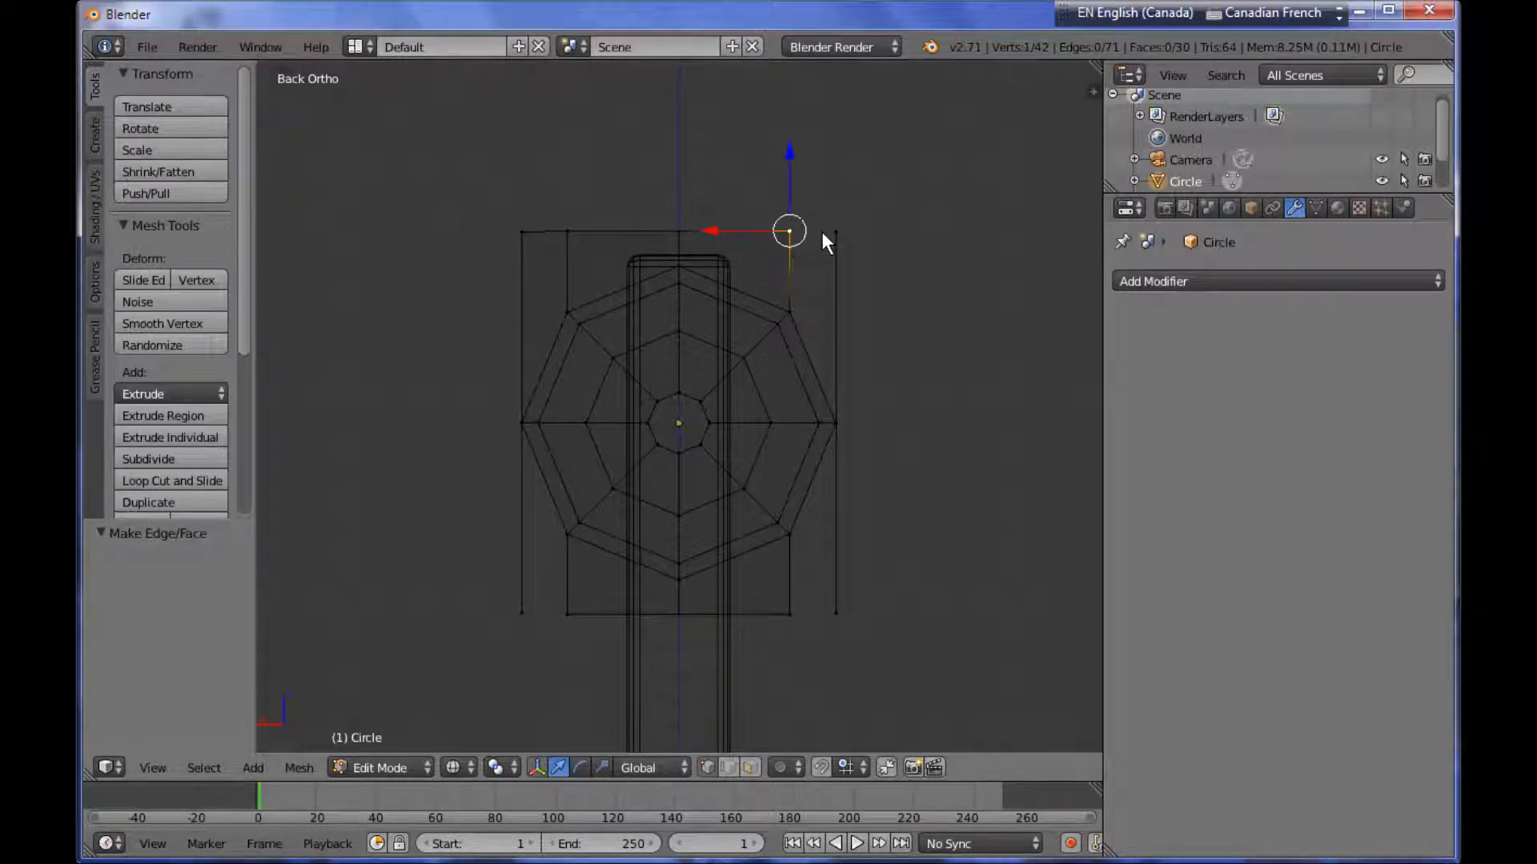
{"action": "right_click", "coordinate": [835, 232], "text": "shift"}
{"action": "right_click", "coordinate": [820, 412], "text": "shift"}
{"action": "right_click", "coordinate": [778, 323], "text": "shift"}
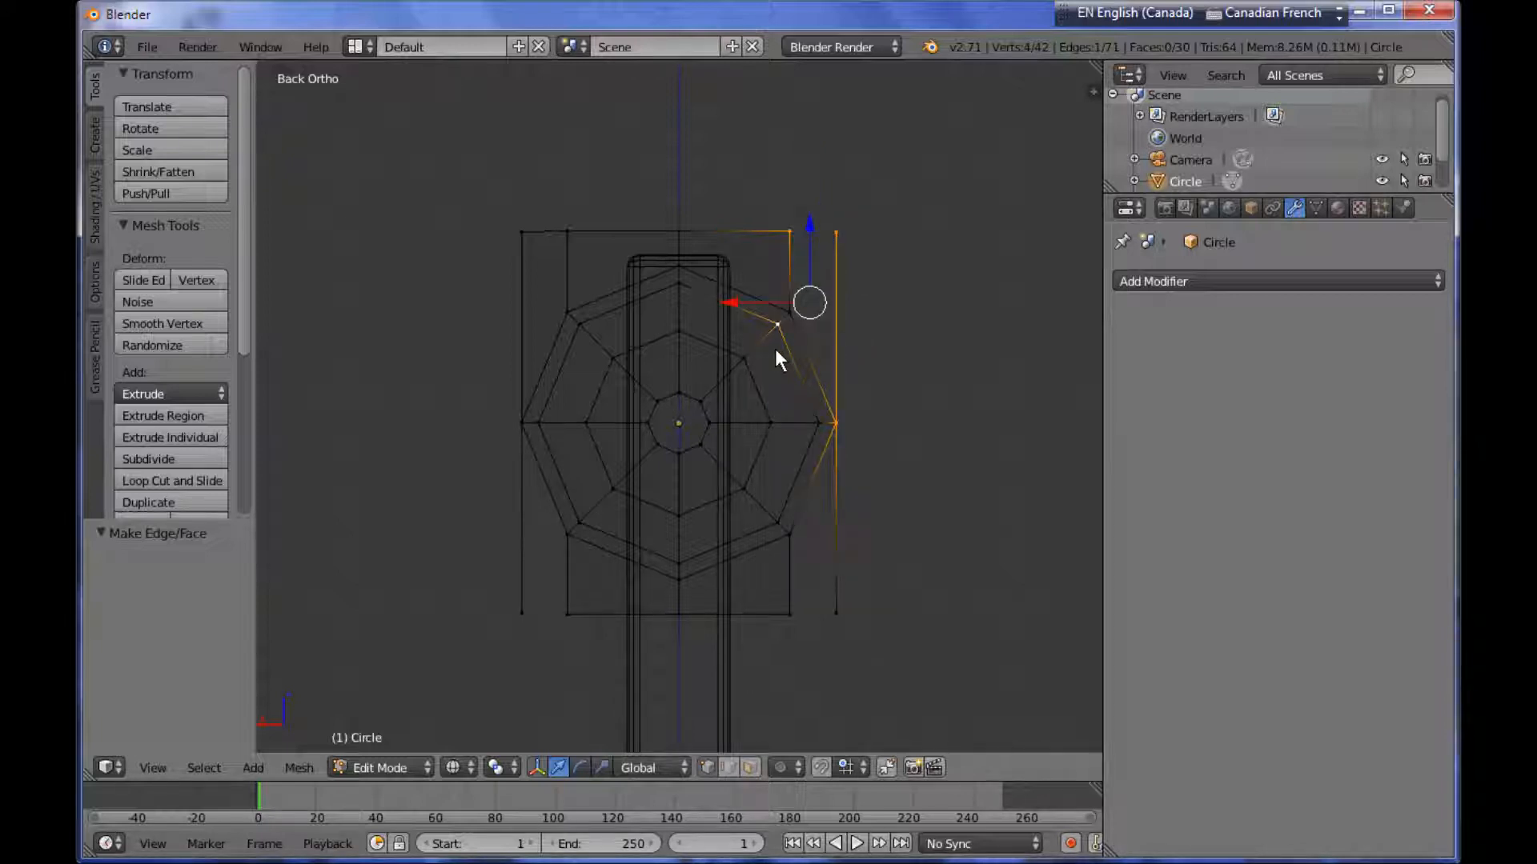
{"action": "key", "text": "ctrl+z"}
{"action": "right_click", "coordinate": [799, 314], "text": "shift"}
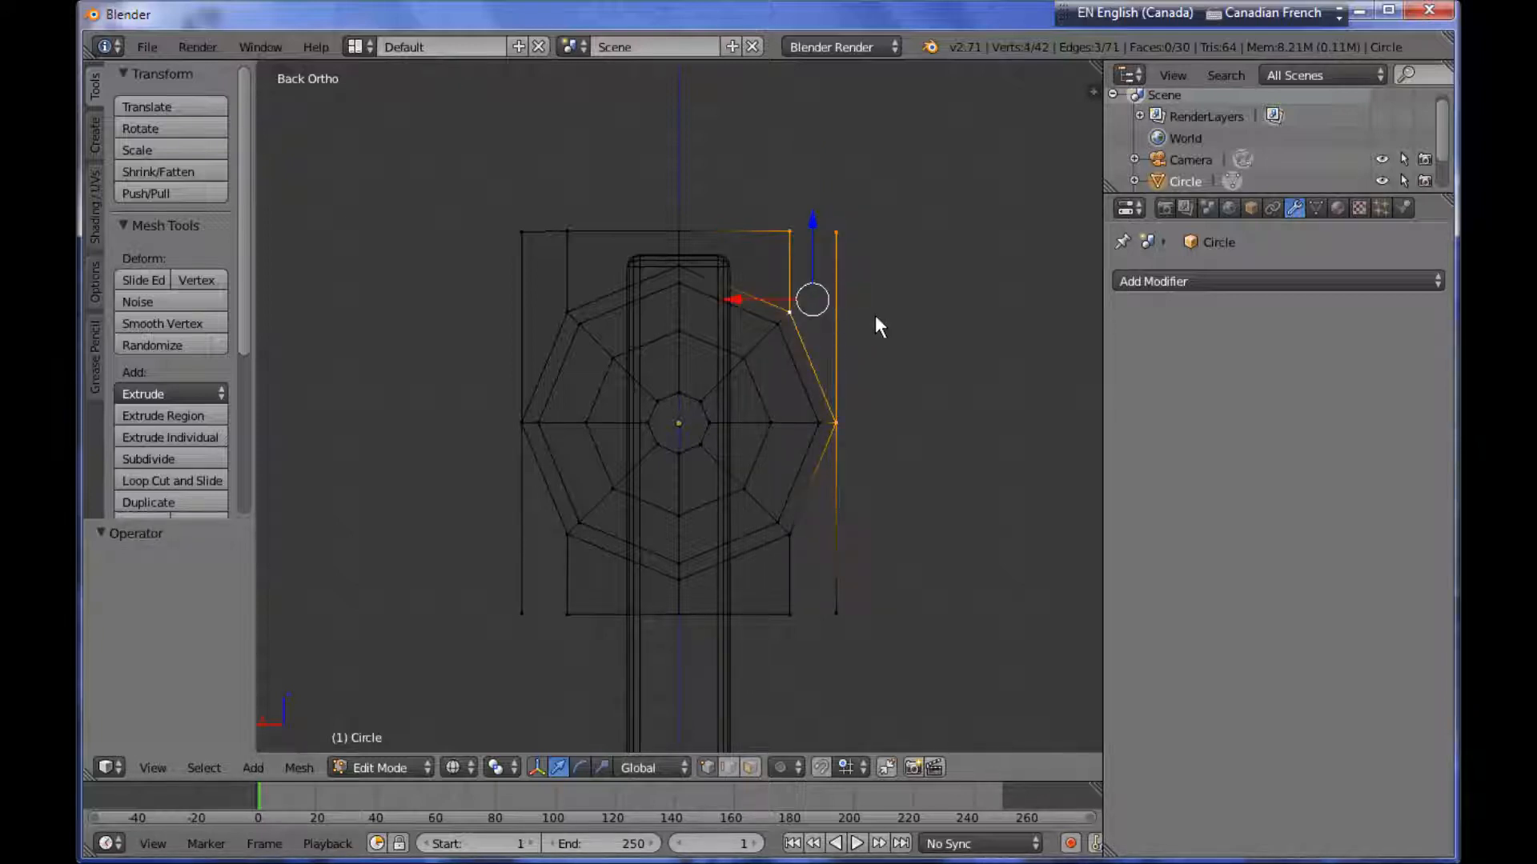
{"action": "key", "text": "f"}
Fill the housing's lower-right corner with a face between the side edge, the bottom edge and the outer ring.
{"action": "right_click", "coordinate": [833, 440]}
{"action": "right_click", "coordinate": [833, 612], "text": "shift"}
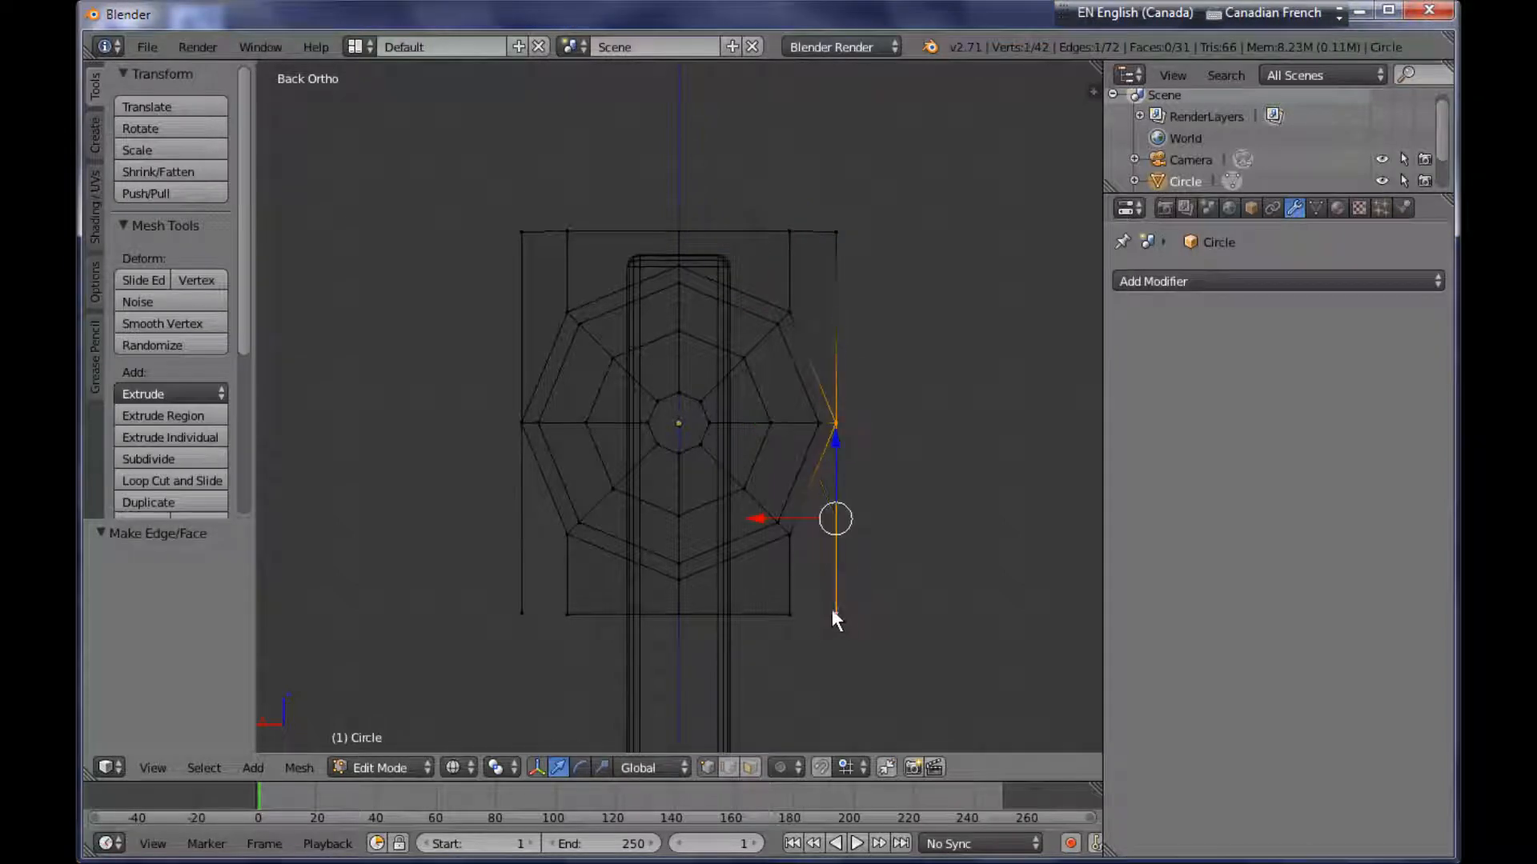
{"action": "right_click", "coordinate": [791, 613], "text": "shift"}
{"action": "right_click", "coordinate": [792, 533], "text": "shift"}
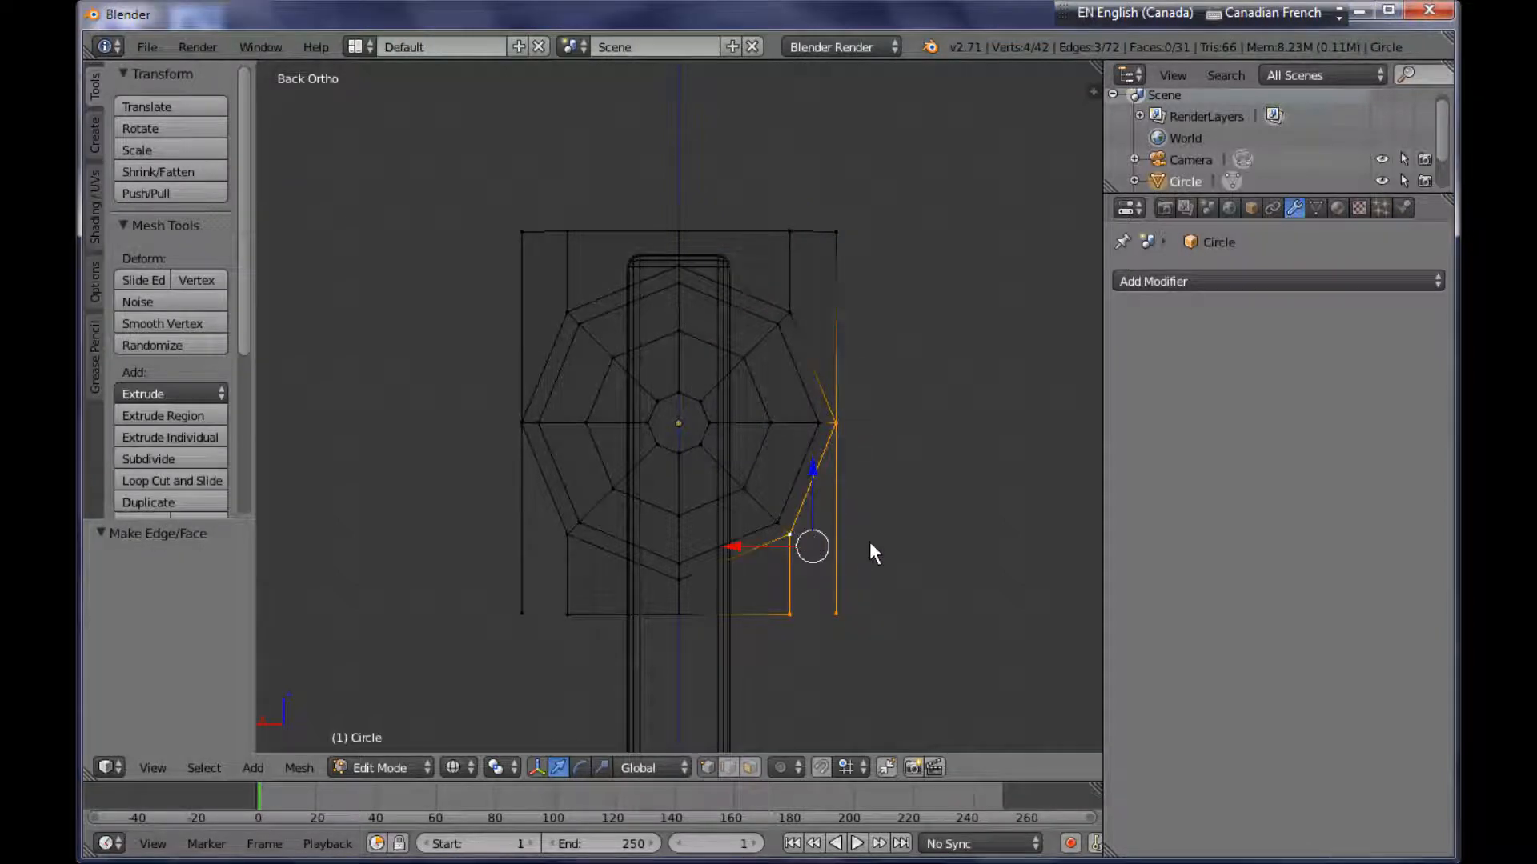
{"action": "key", "text": "f"}
Fill the remaining lower-left corner of the housing with a four-vertex face to complete the rectangular plate.
{"action": "right_click", "coordinate": [570, 617]}
{"action": "right_click", "coordinate": [527, 613], "text": "shift"}
{"action": "right_click", "coordinate": [525, 429], "text": "shift"}
{"action": "right_click", "coordinate": [569, 535], "text": "shift"}
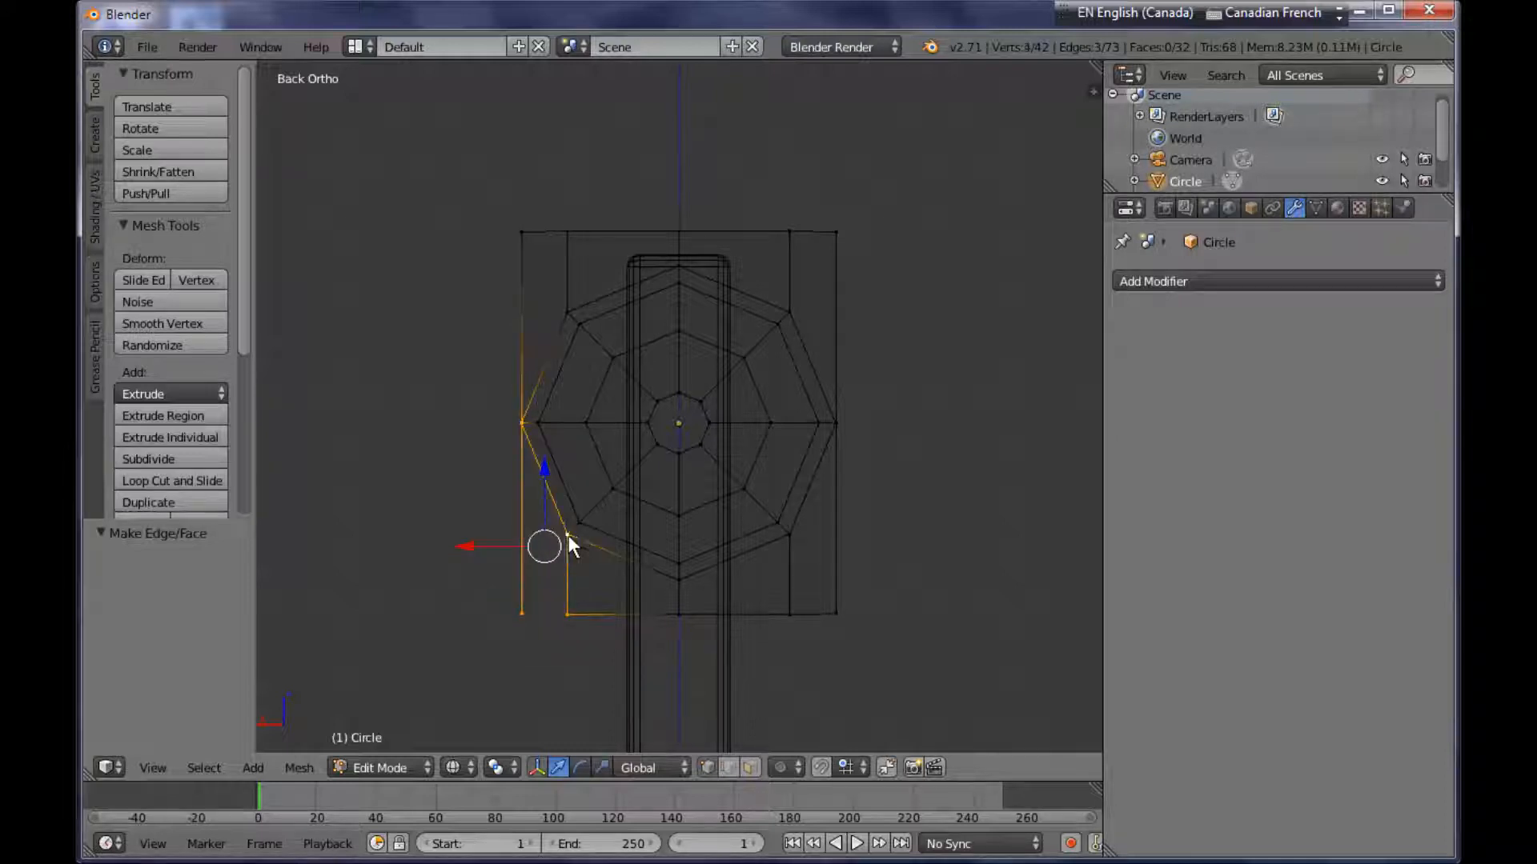
{"action": "key", "text": "f"}
Extrude the plate's whole rectangular boundary about 0.11 units along negative Y, towards the post.
{"action": "middle_click_drag", "start_coordinate": [903, 563], "coordinate": [866, 549]}
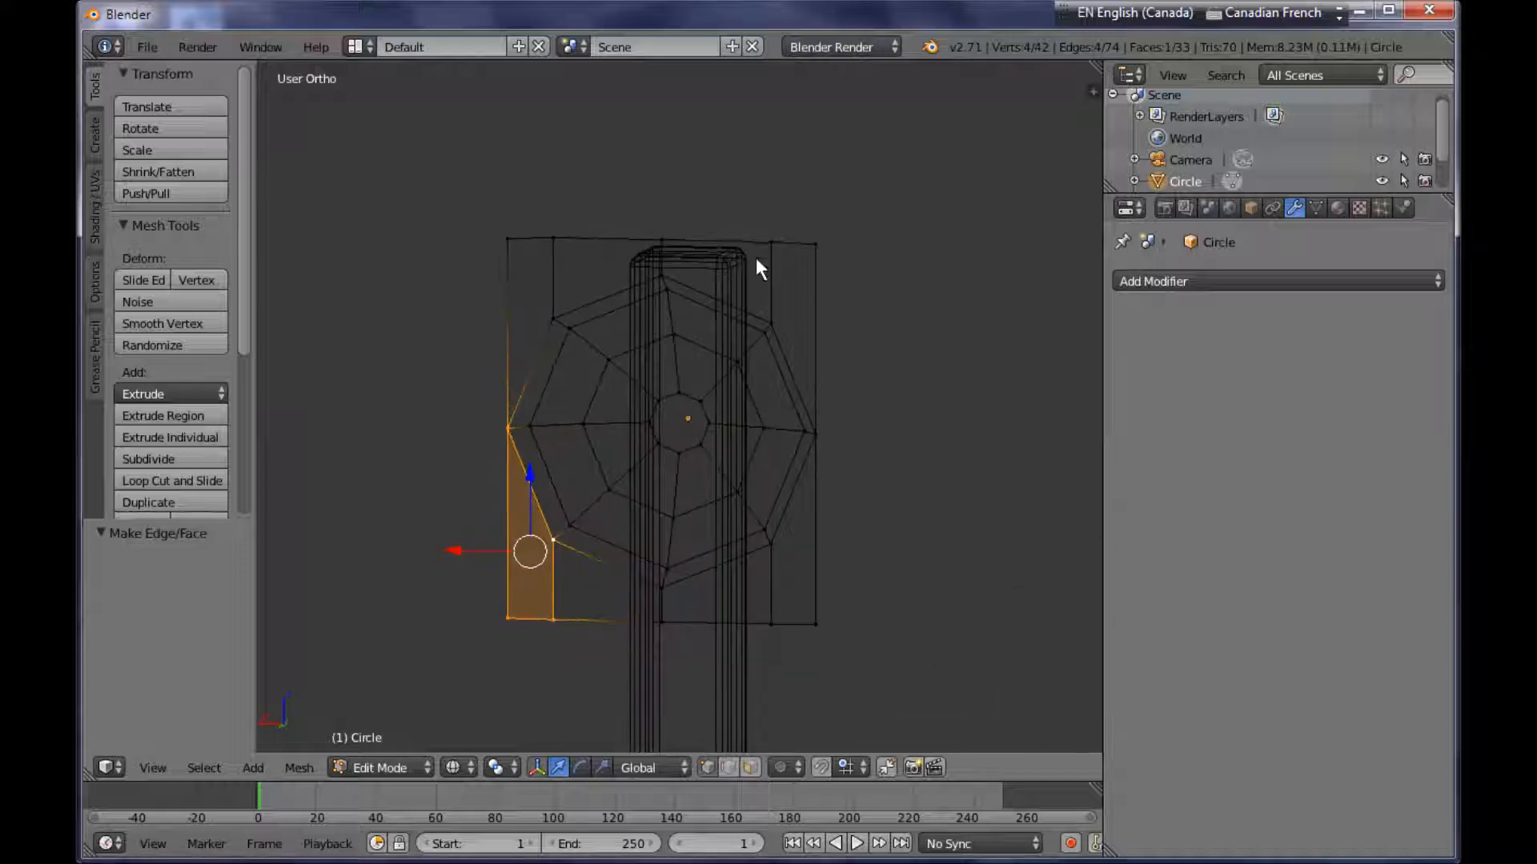
{"action": "right_click", "coordinate": [720, 242], "text": "alt"}
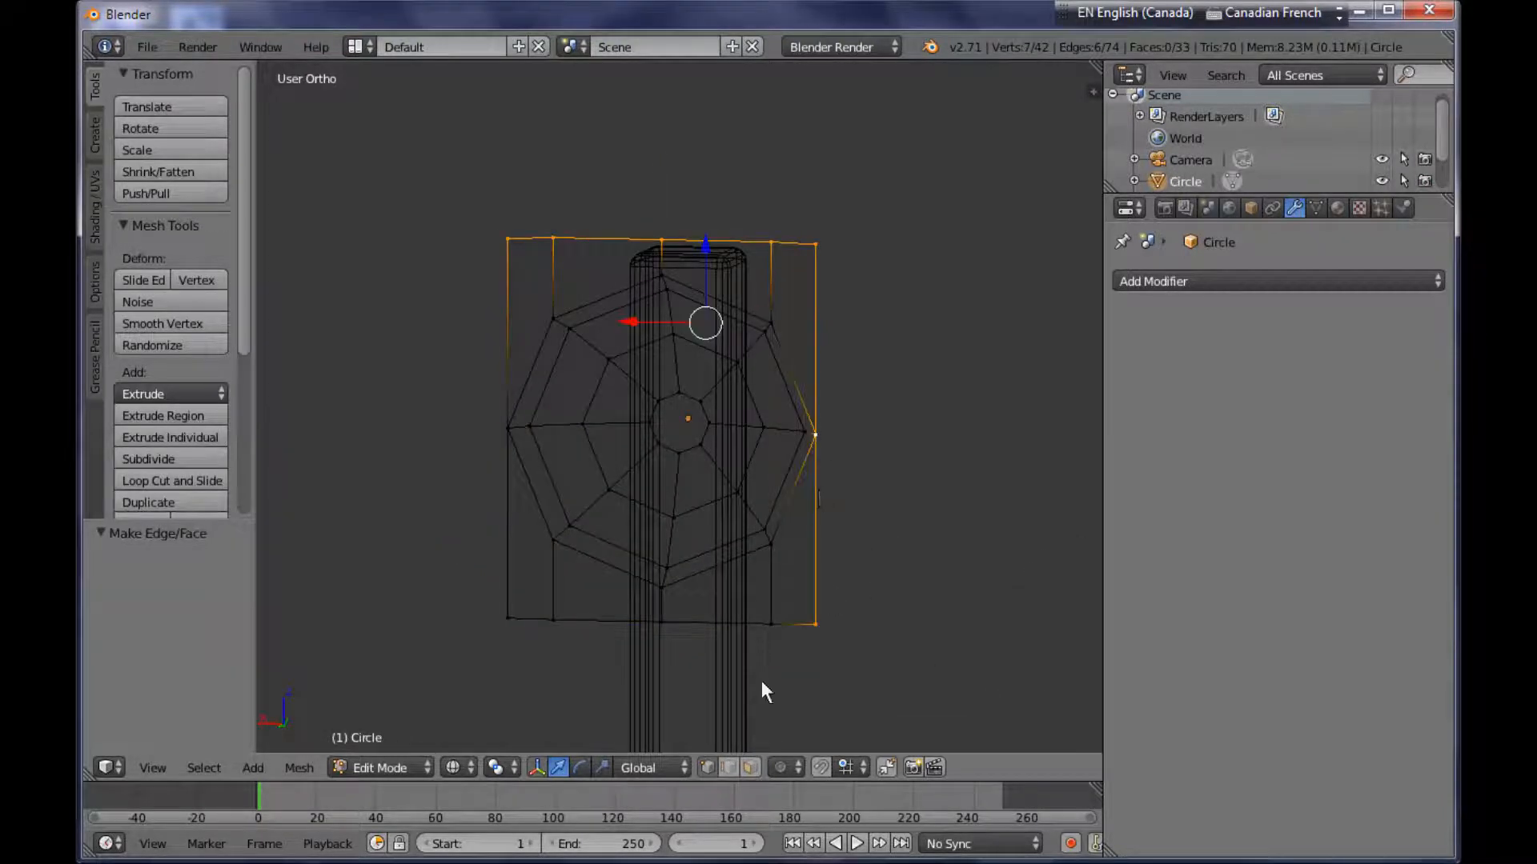
{"action": "right_click", "coordinate": [701, 622], "text": "alt+shift"}
{"action": "right_click", "coordinate": [689, 419], "text": "shift"}
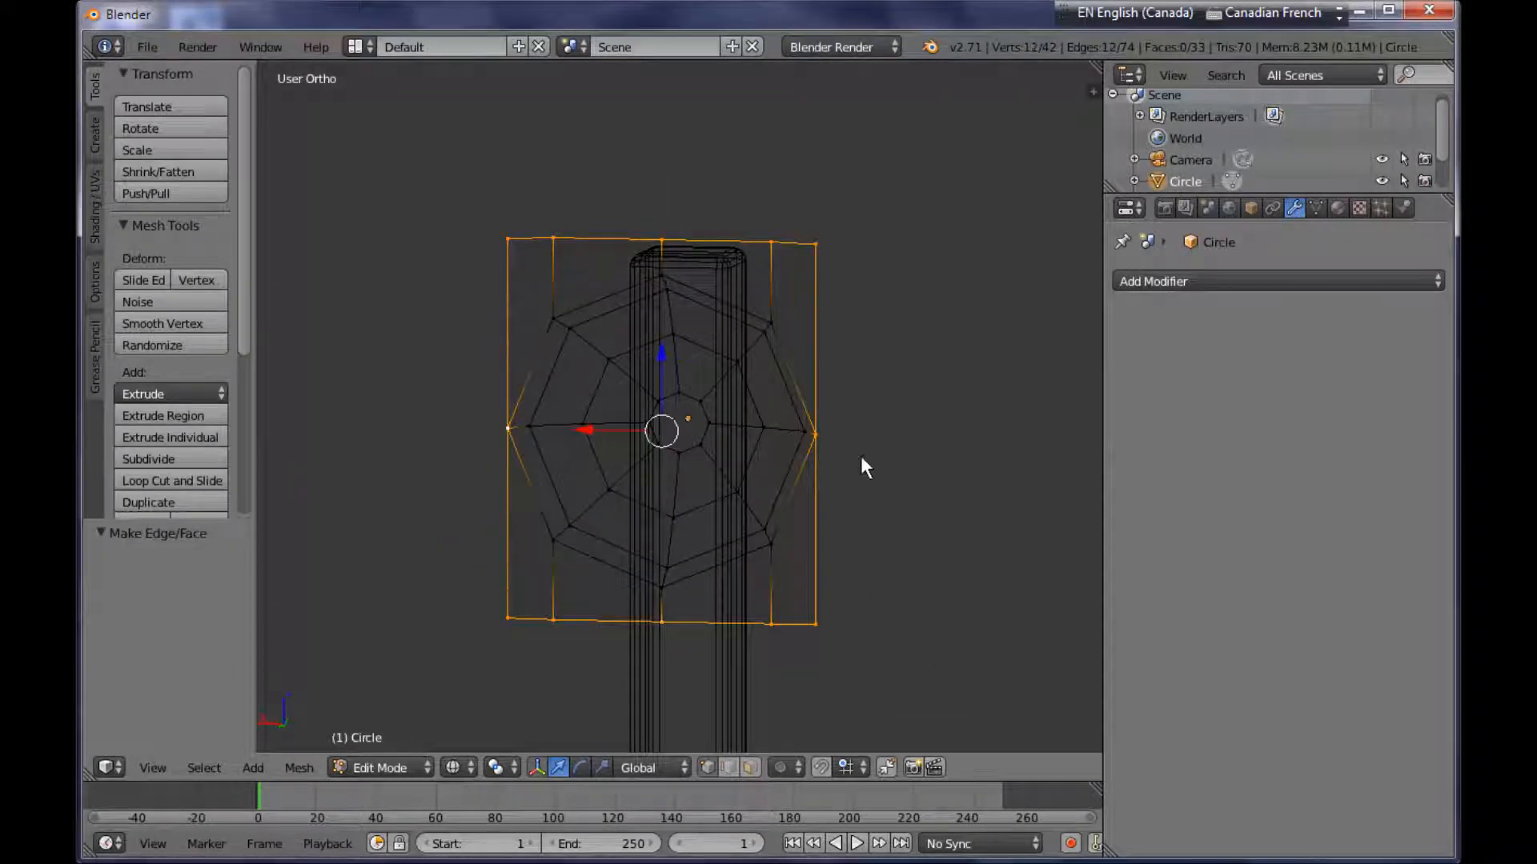
{"action": "middle_click_drag", "start_coordinate": [868, 469], "coordinate": [660, 472]}
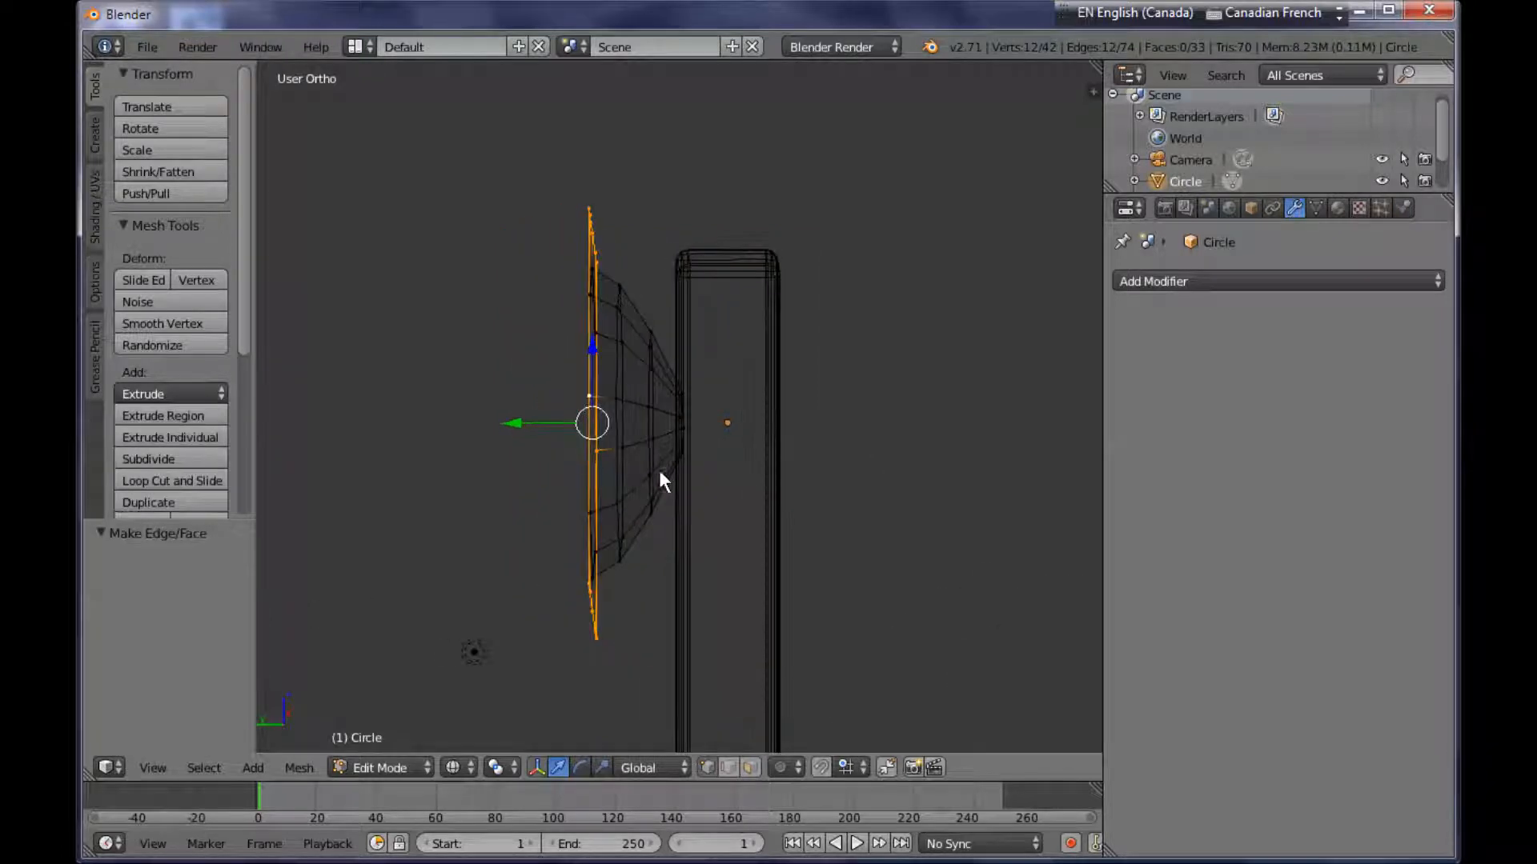
{"action": "key", "text": "e"}
{"action": "key", "text": "y"}
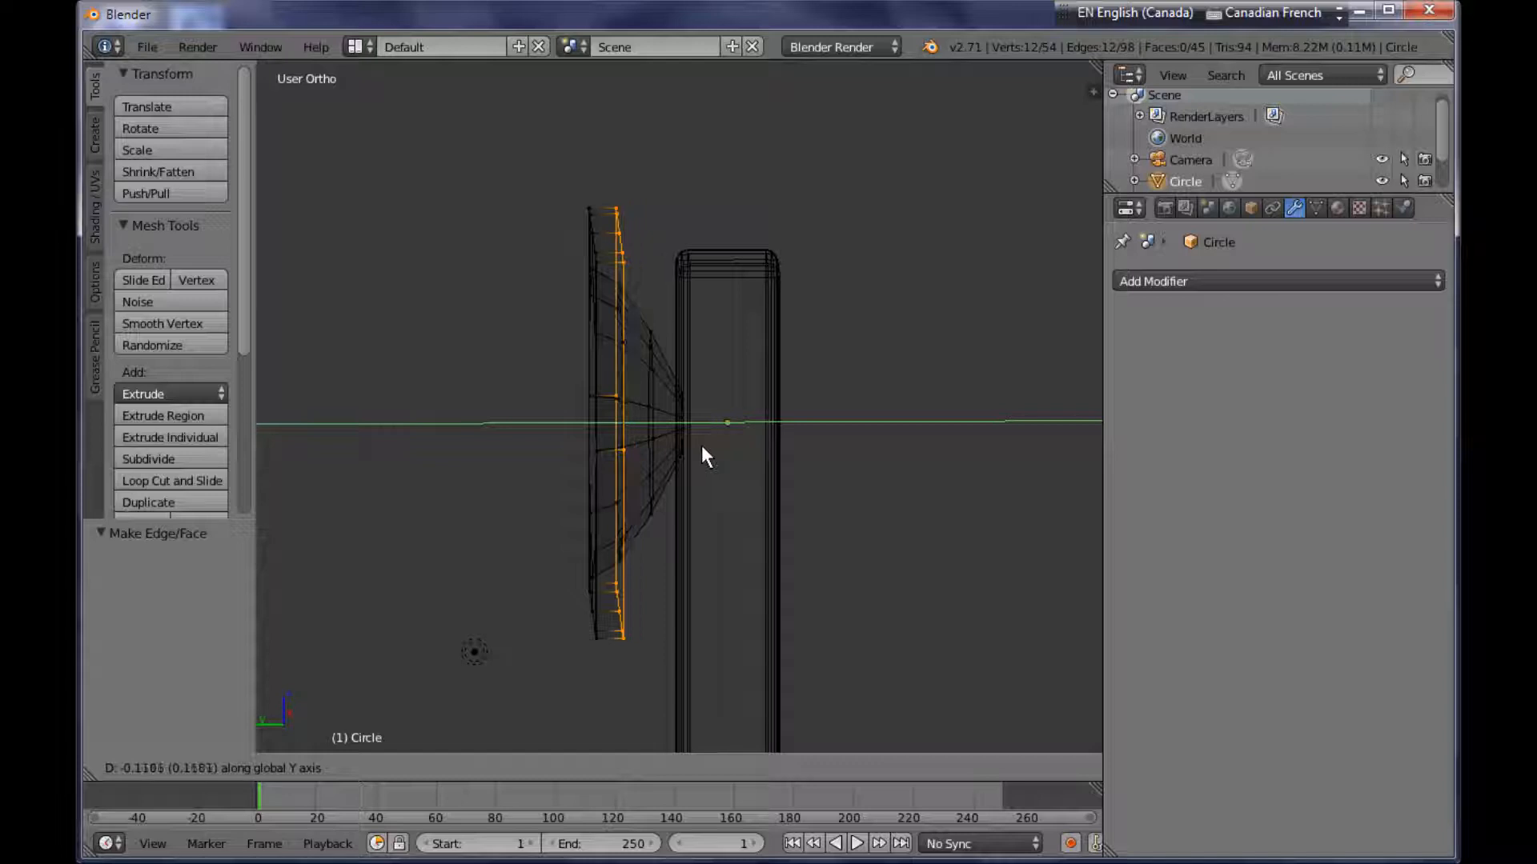
{"action": "key", "text": "y"}
{"action": "key", "text": "y"}
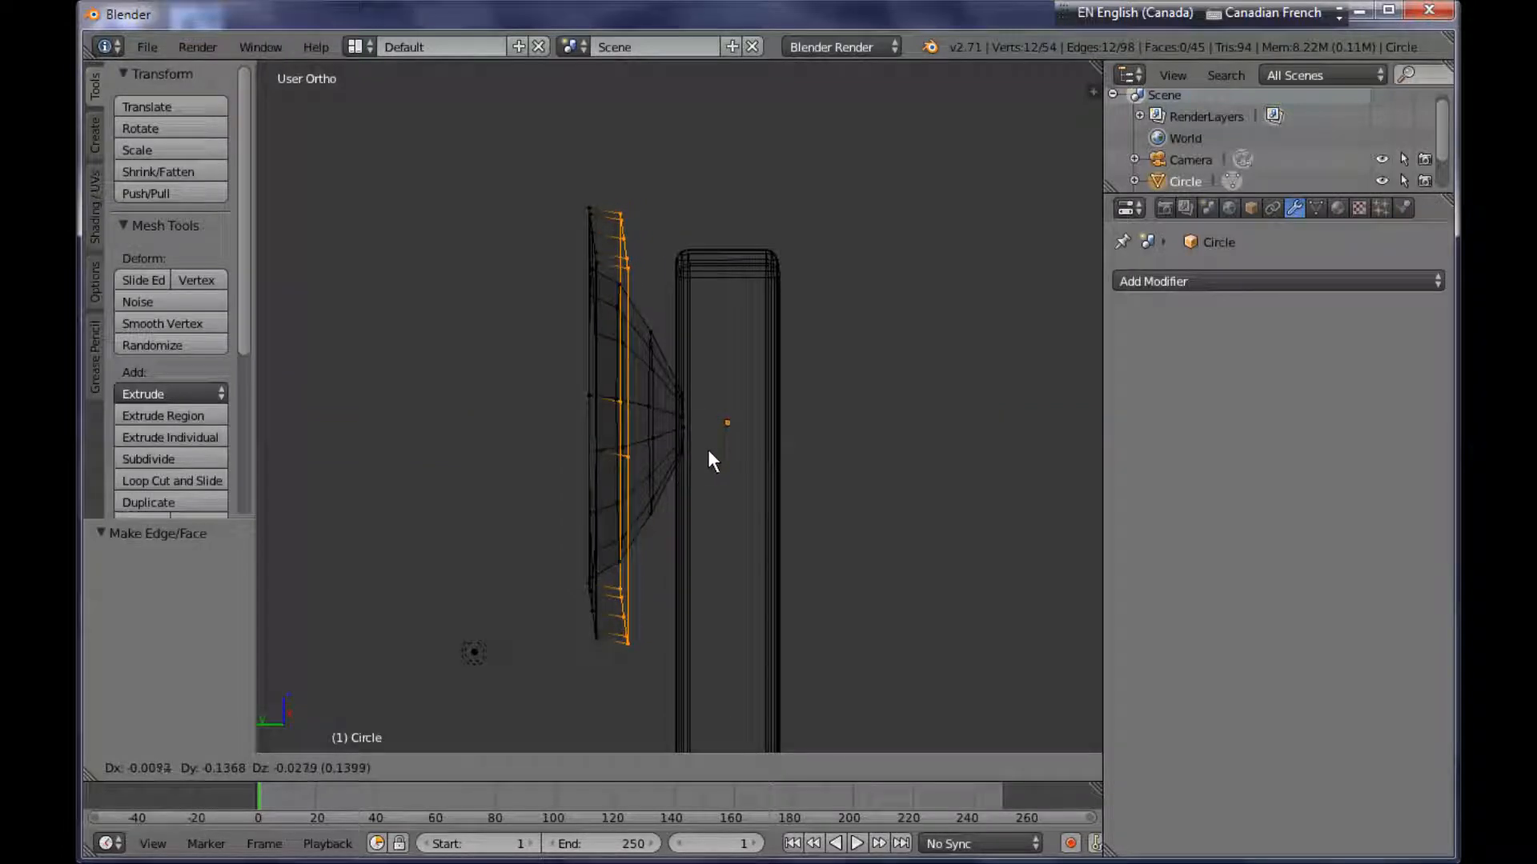
{"action": "key", "text": "y"}
{"action": "left_click", "coordinate": [701, 445]}
{"action": "middle_click_drag", "start_coordinate": [722, 466], "coordinate": [931, 467]}
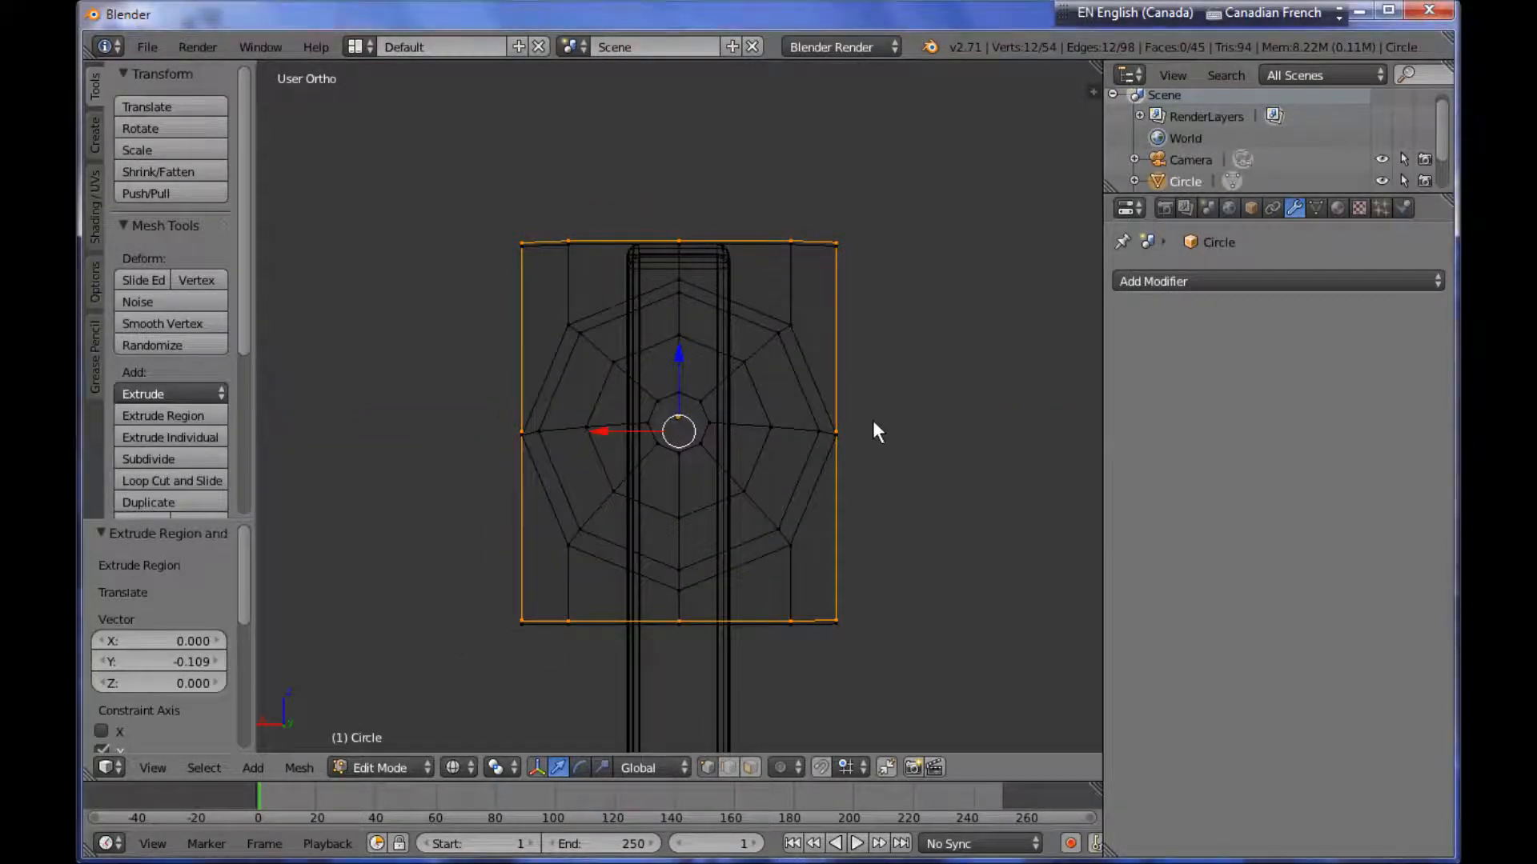
Switch to face selection and select the small octagonal face at the centre of the lamp bowl.
{"action": "key", "text": "ctrl+Tab"}
{"action": "left_click", "coordinate": [809, 448]}
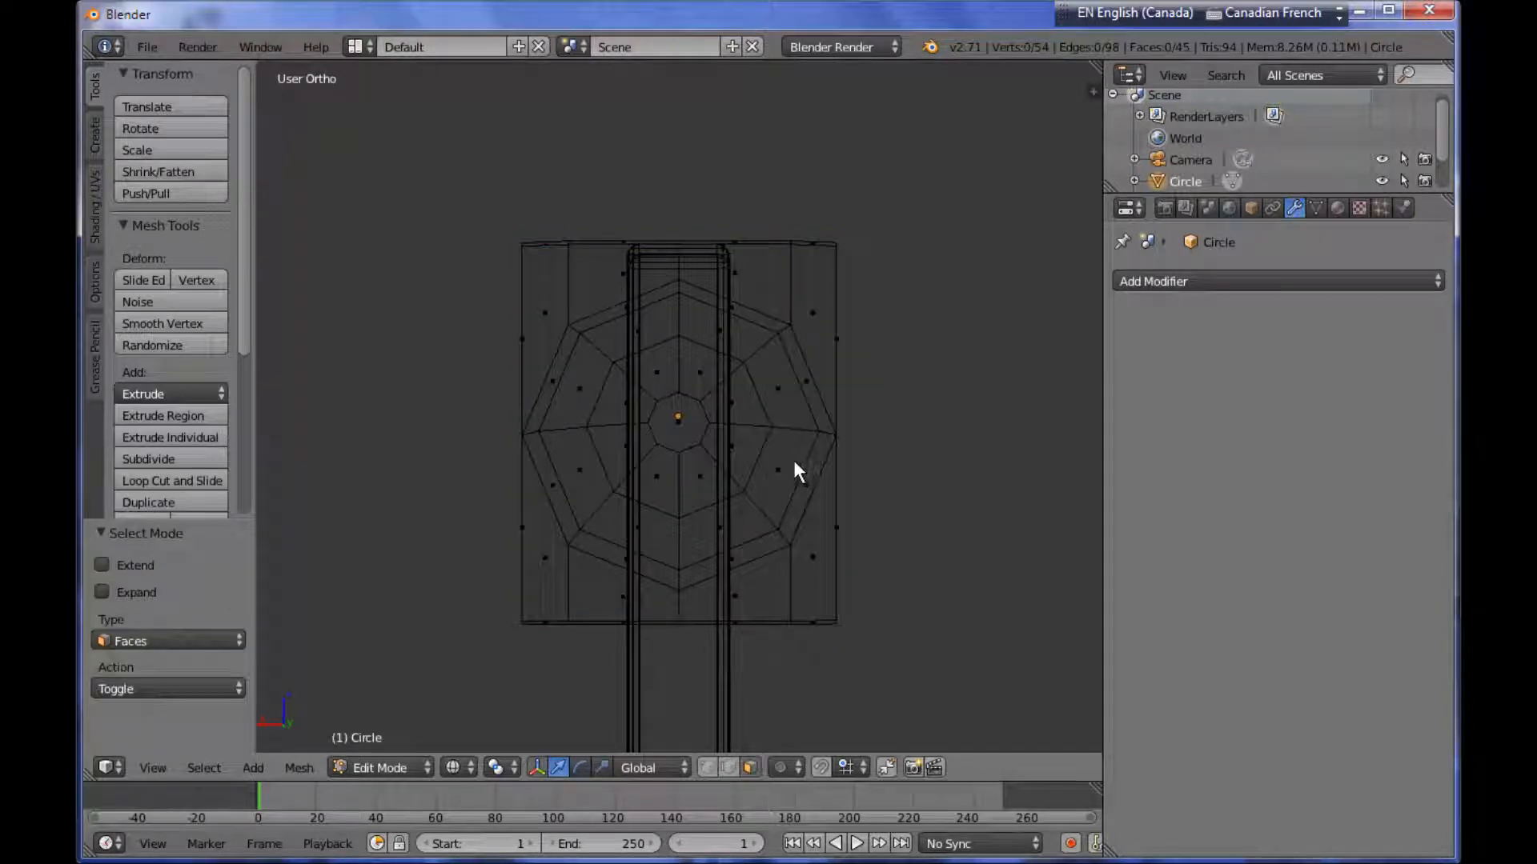
{"action": "middle_click_drag", "start_coordinate": [794, 460], "coordinate": [701, 444]}
{"action": "right_click", "coordinate": [679, 429]}
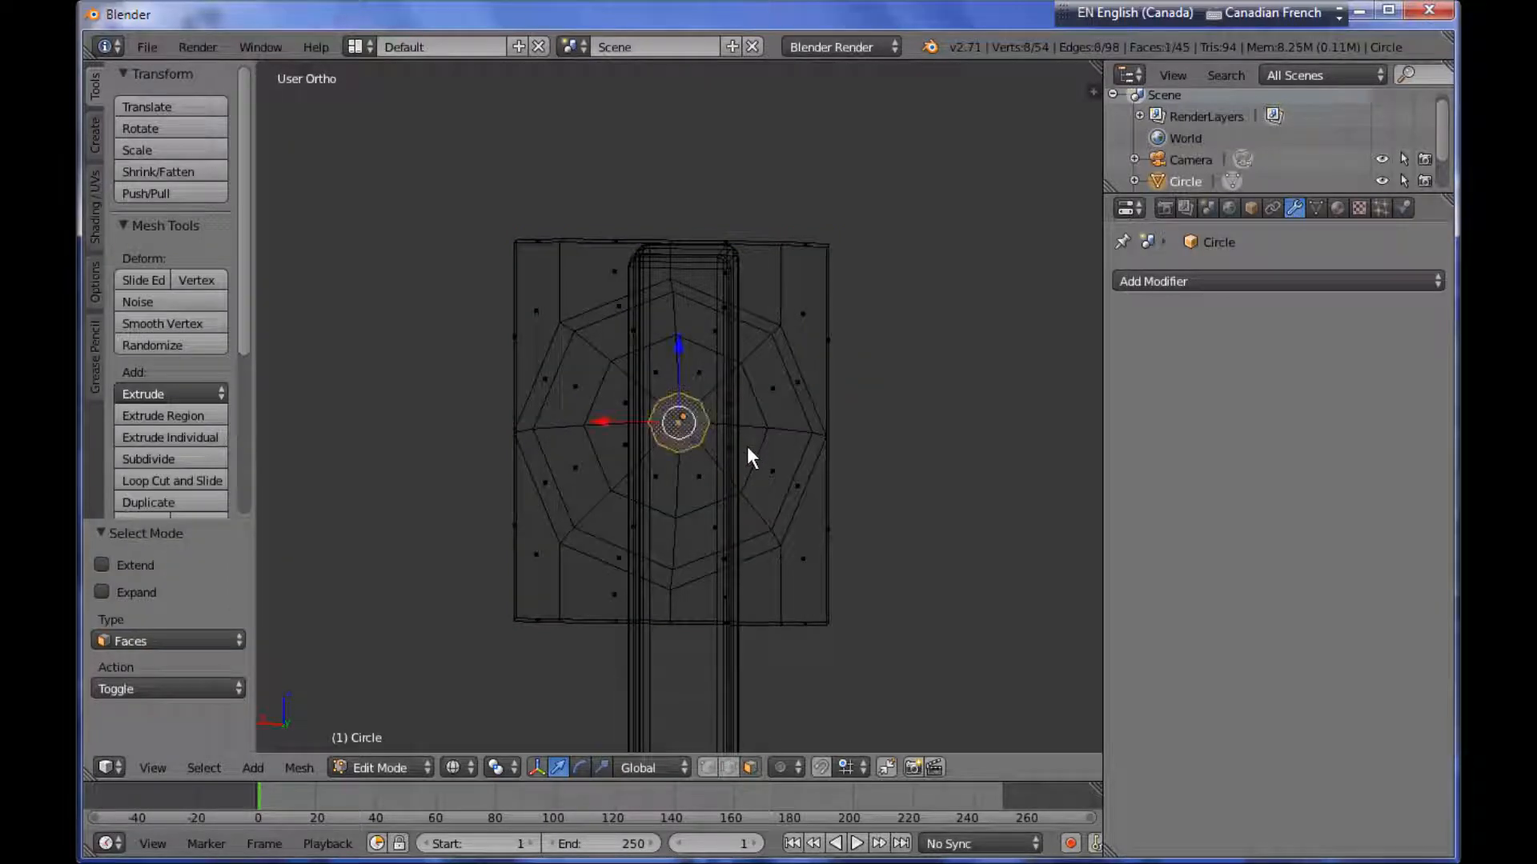
{"action": "scroll", "coordinate": [746, 439], "scroll_direction": "up", "scroll_amount": 4}
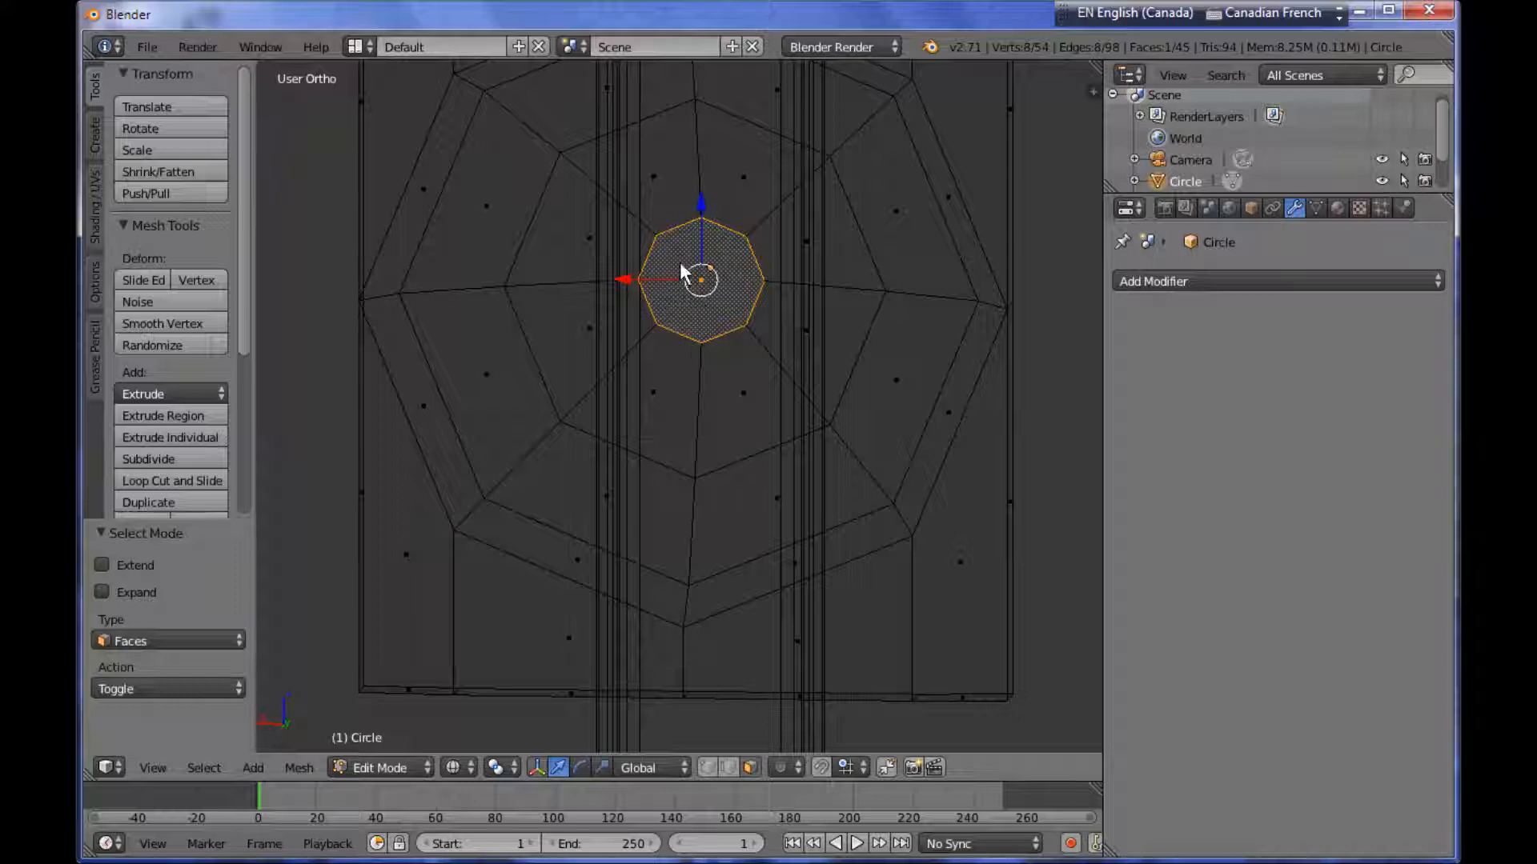
{"action": "scroll", "coordinate": [744, 298], "scroll_direction": "down", "scroll_amount": 4}
{"action": "middle_click_drag", "start_coordinate": [744, 298], "coordinate": [752, 335]}
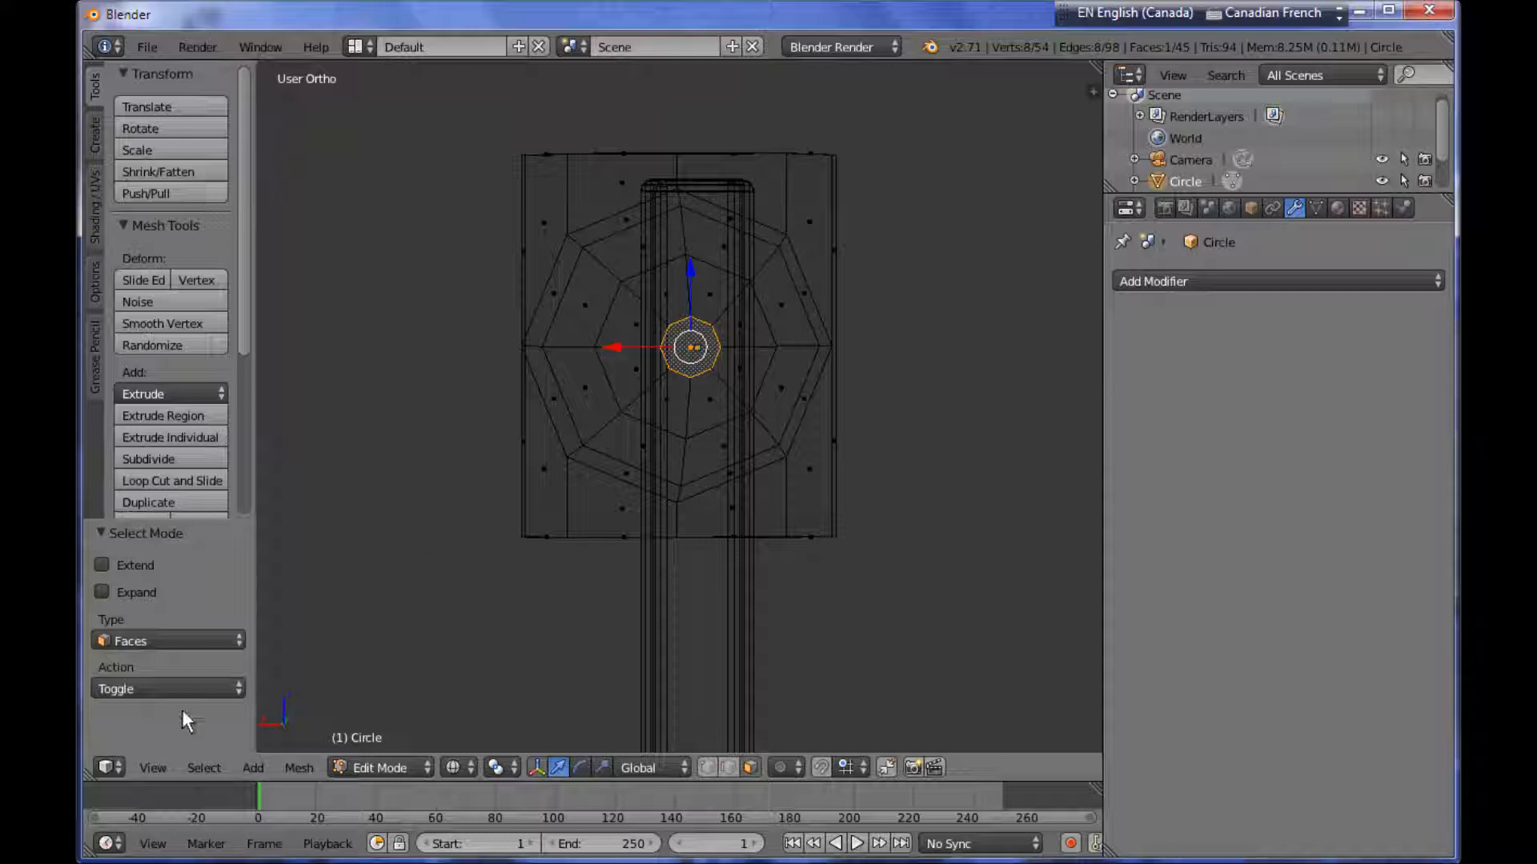
Extend the selection to similar co-planar faces with a threshold of 0.33, plus the bowl's outermost face ring.
{"action": "left_click", "coordinate": [195, 767]}
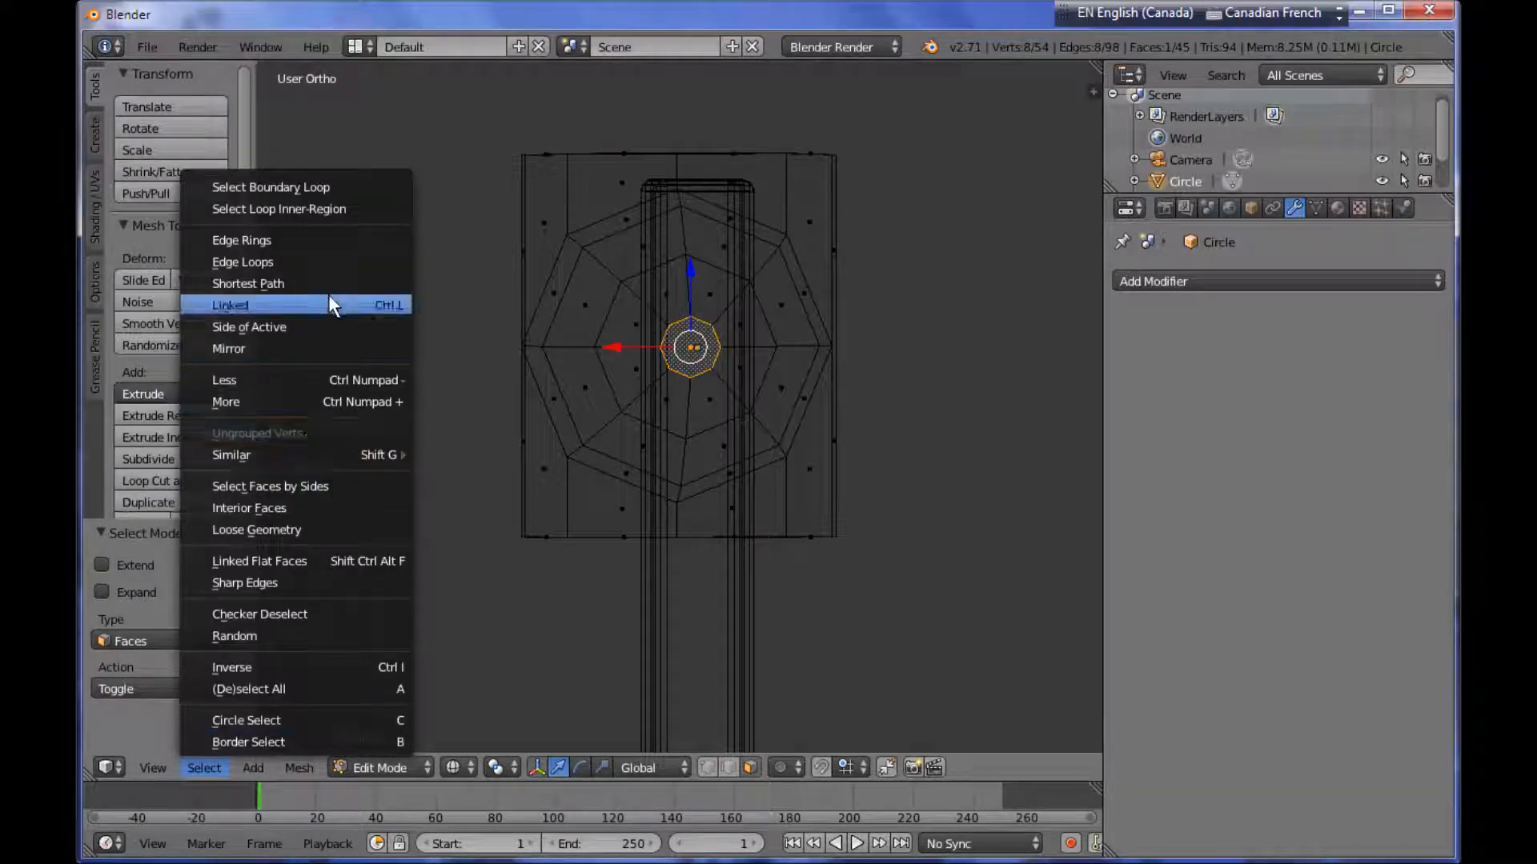
{"action": "mouse_move", "coordinate": [328, 458]}
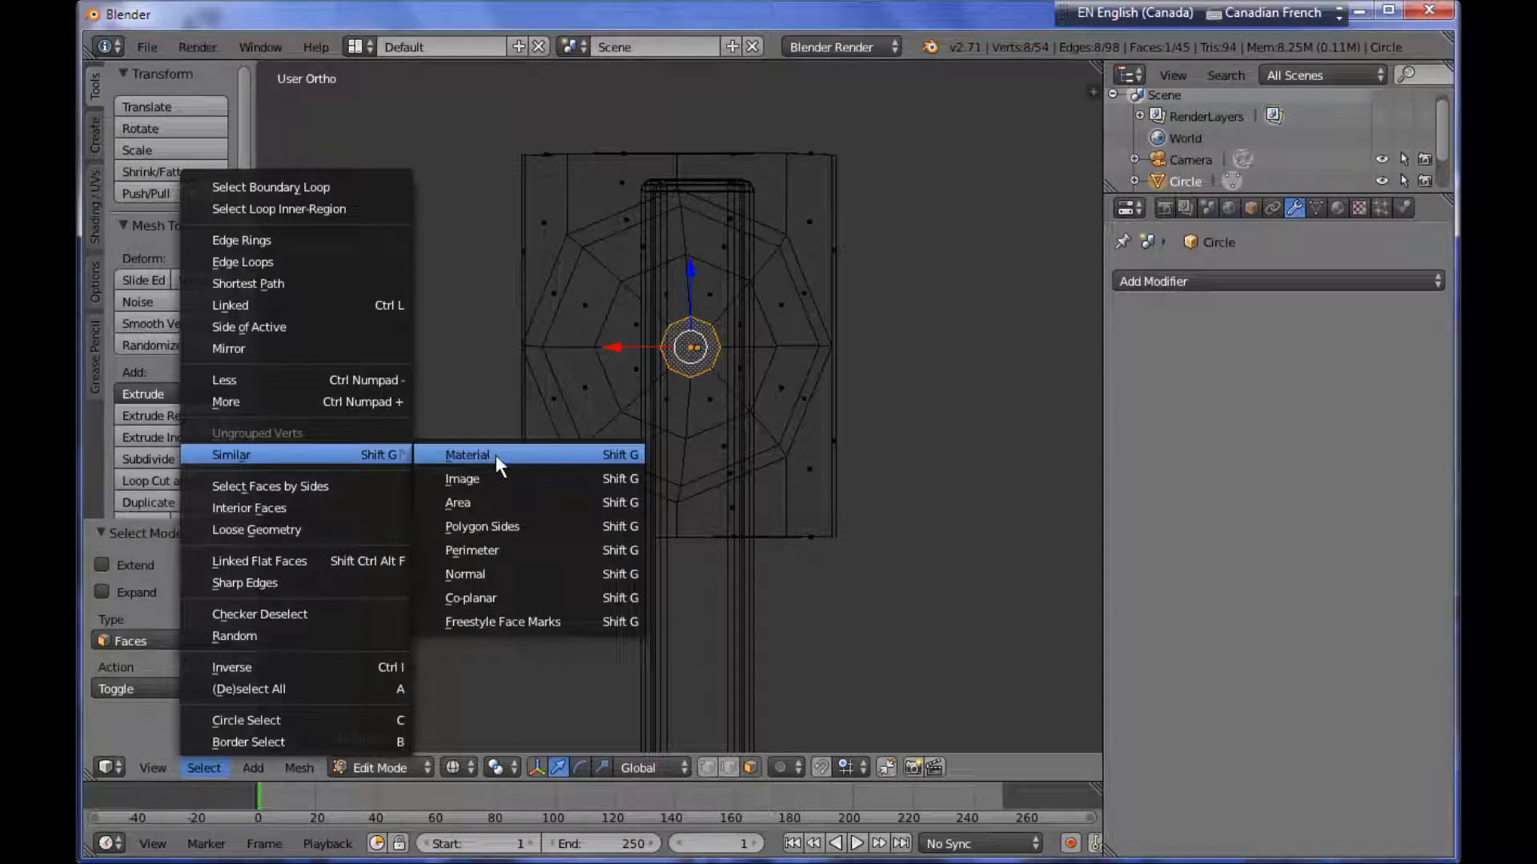
{"action": "left_click", "coordinate": [524, 594]}
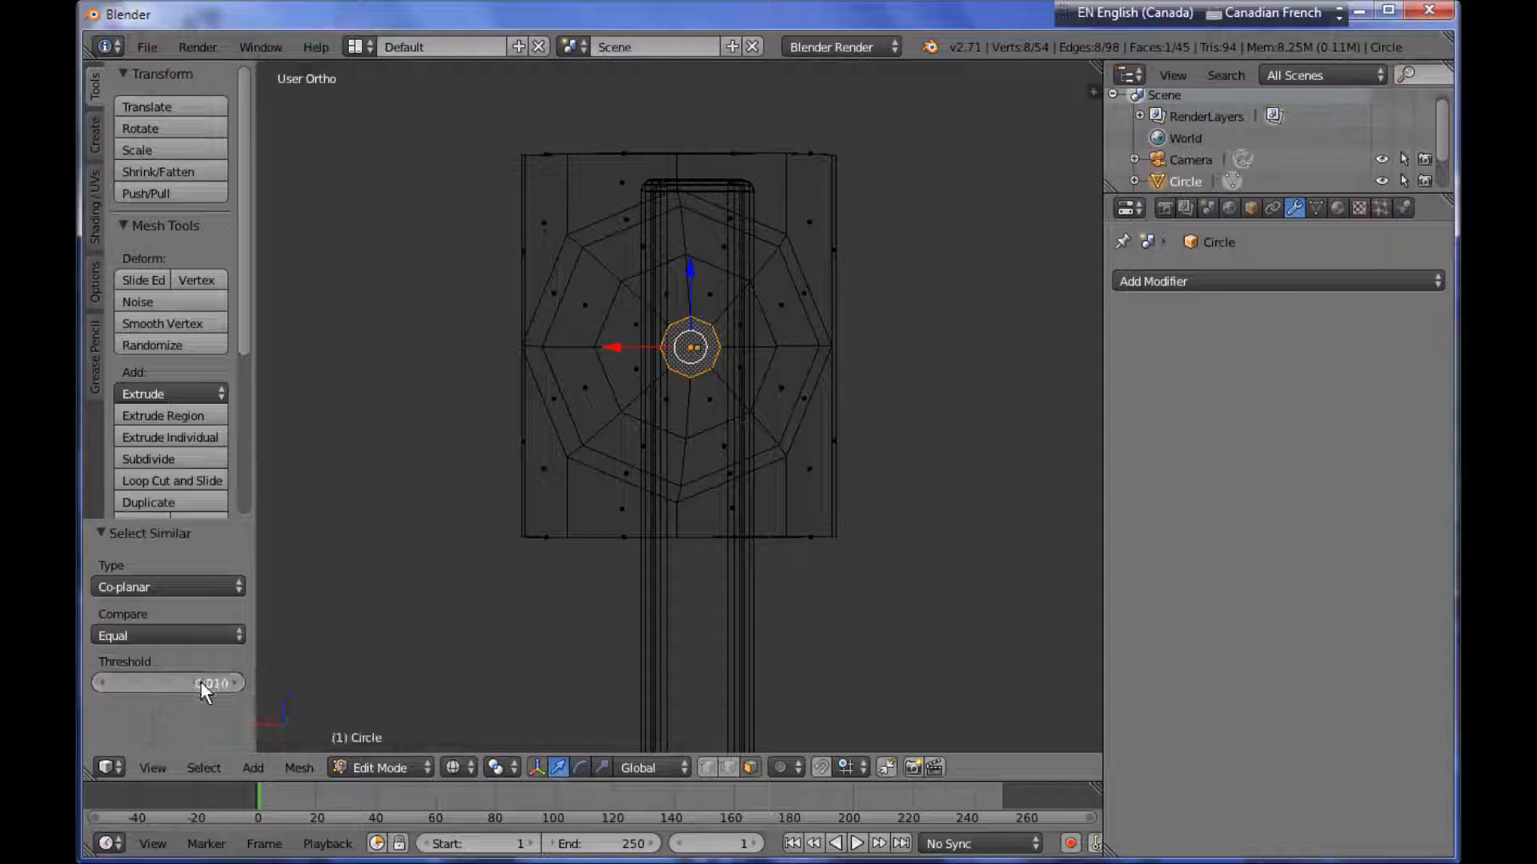
{"action": "left_click_drag", "start_coordinate": [203, 680], "coordinate": [247, 685]}
{"action": "middle_click_drag", "start_coordinate": [560, 592], "coordinate": [701, 301]}
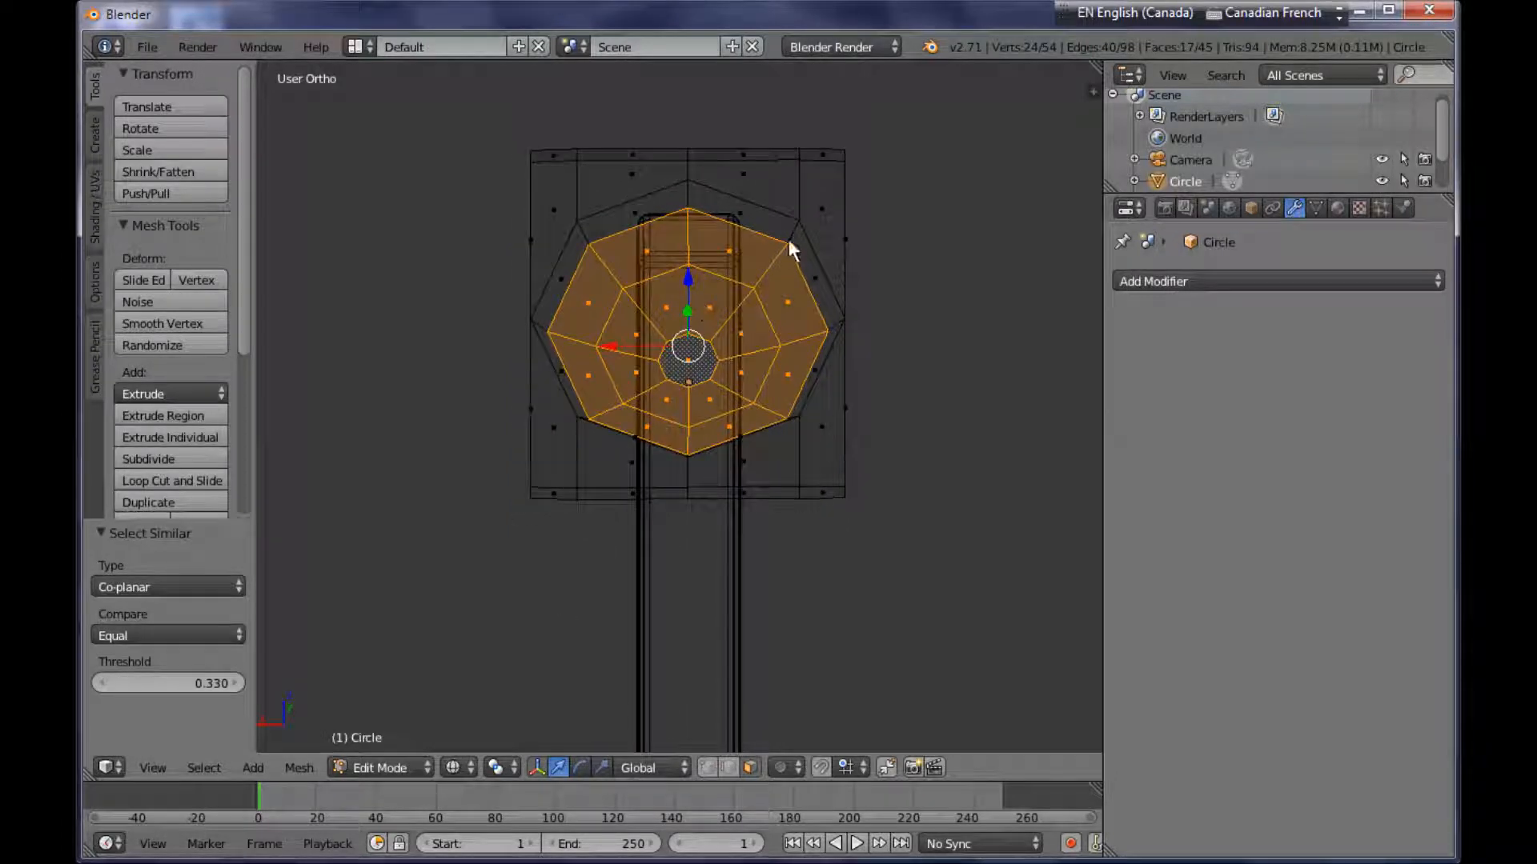
{"action": "middle_click_drag", "start_coordinate": [624, 542], "coordinate": [449, 628]}
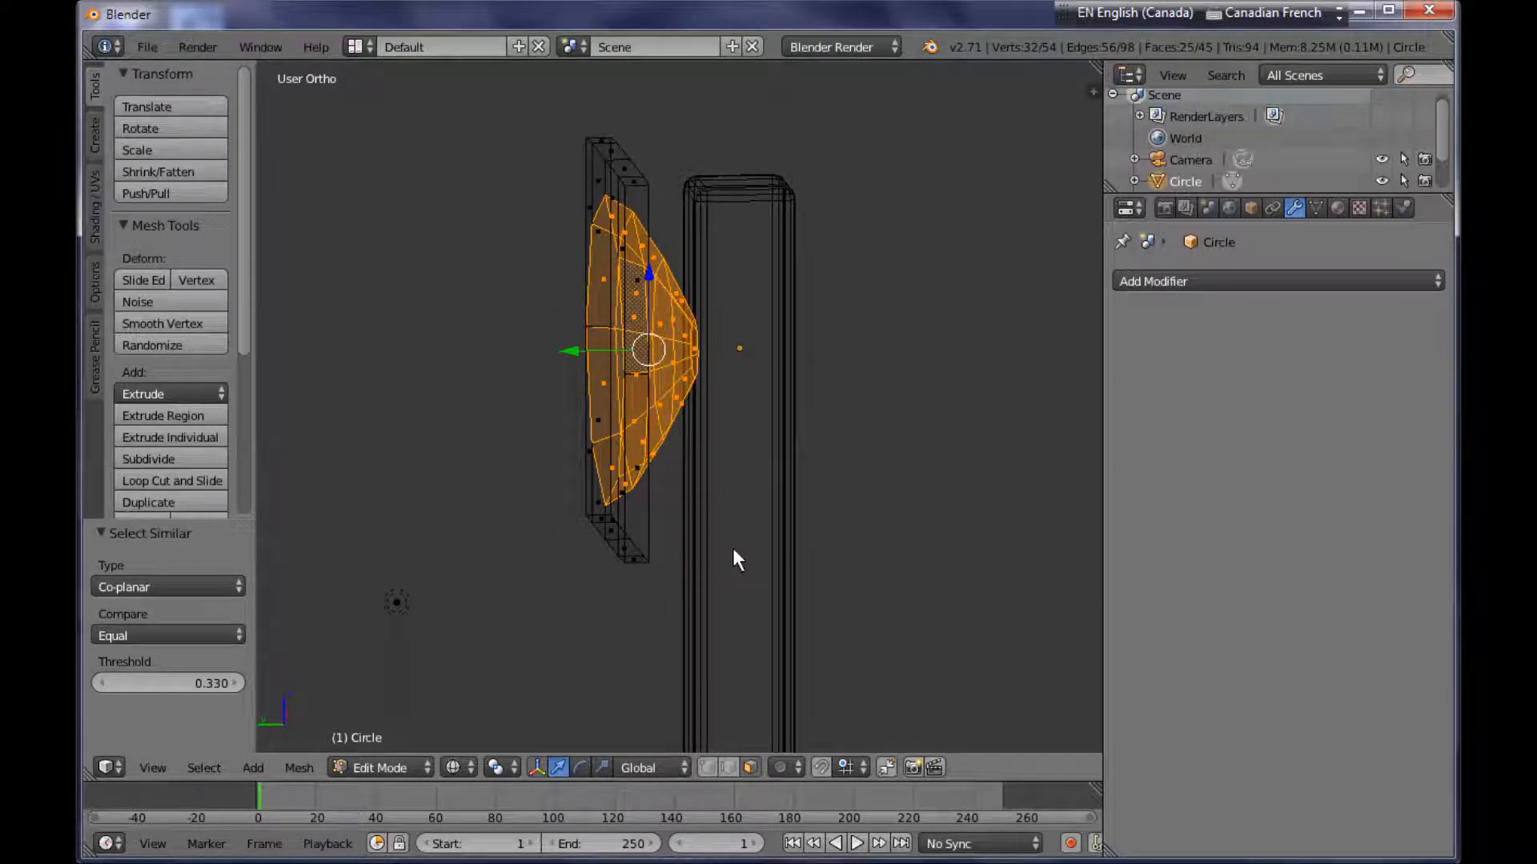
Duplicate the bowl faces in place and mirror the copy by scaling it -1 along Y.
{"action": "key", "text": "shift+d"}
{"action": "right_click", "coordinate": [752, 531]}
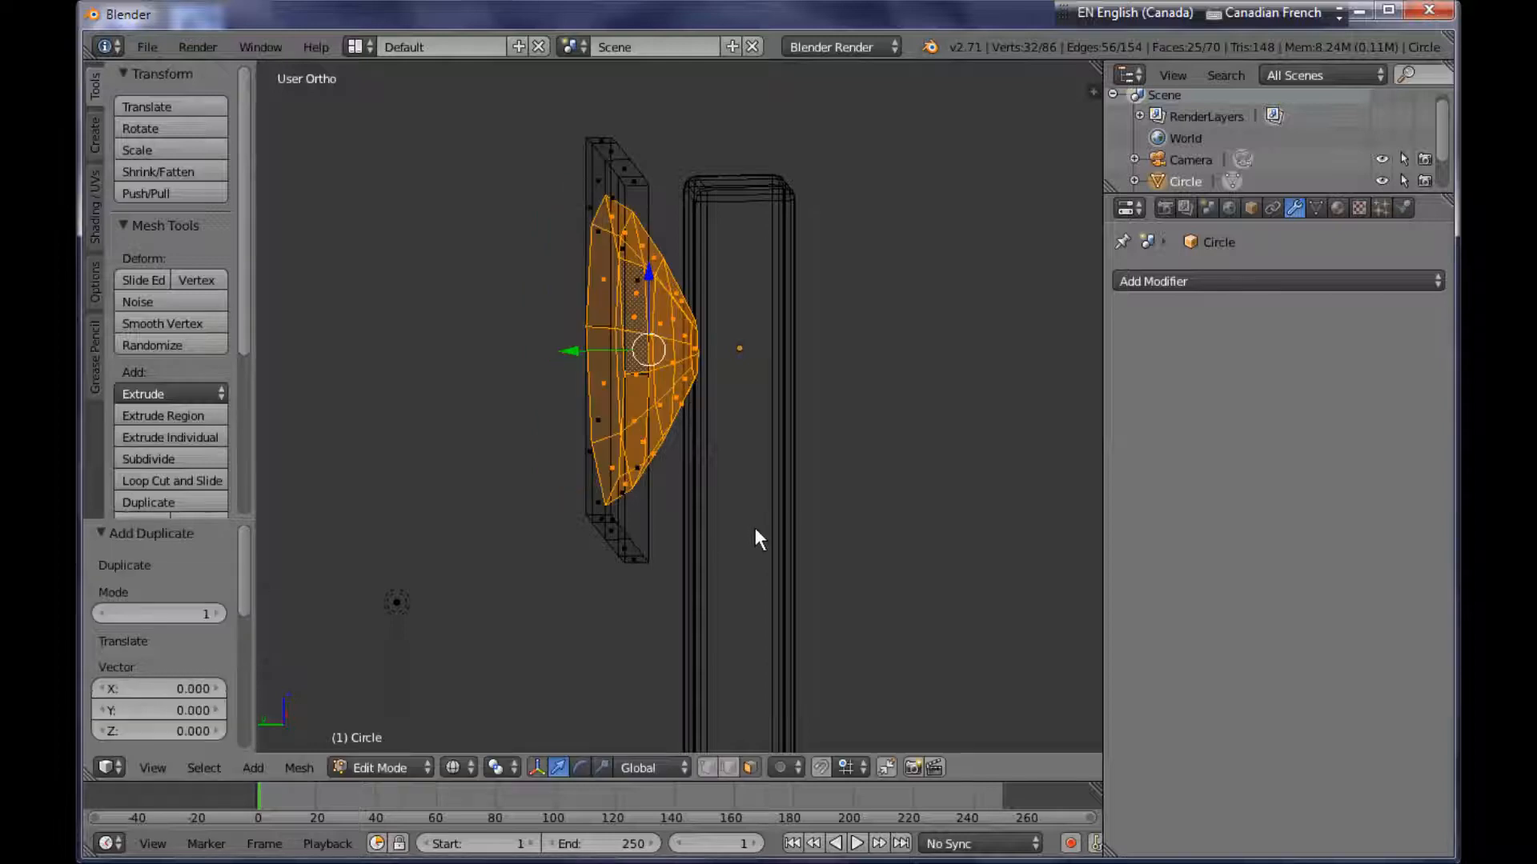
{"action": "mouse_move", "coordinate": [743, 468]}
{"action": "middle_mouse_down"}
{"action": "mouse_move", "coordinate": [555, 469]}
{"action": "mouse_move", "coordinate": [762, 445]}
{"action": "mouse_move", "coordinate": [722, 453]}
{"action": "middle_mouse_up"}
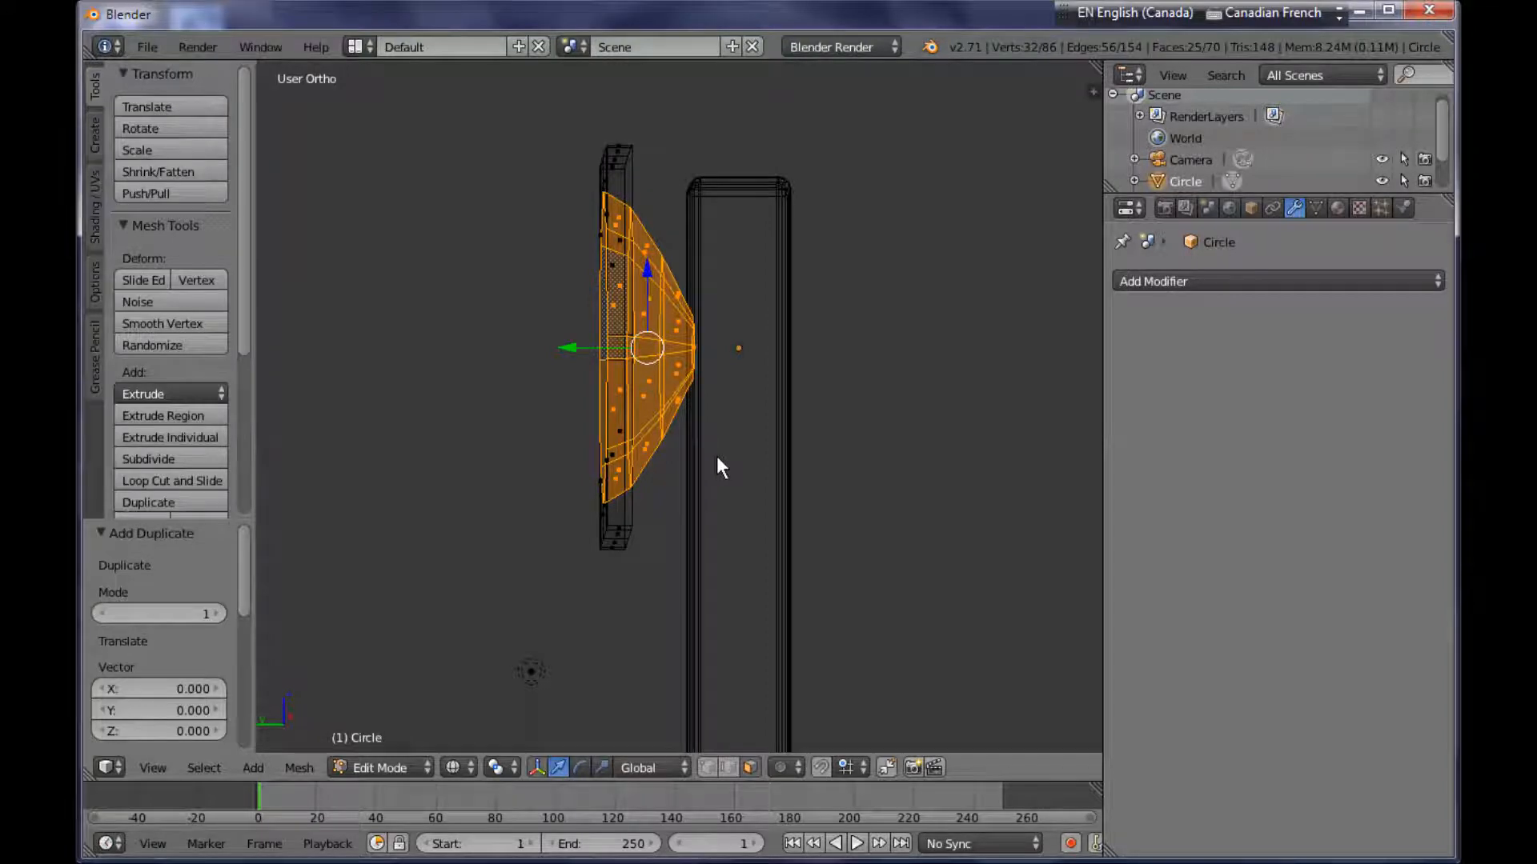
{"action": "key", "text": "s"}
{"action": "key", "text": "y"}
{"action": "type", "text": "-1"}
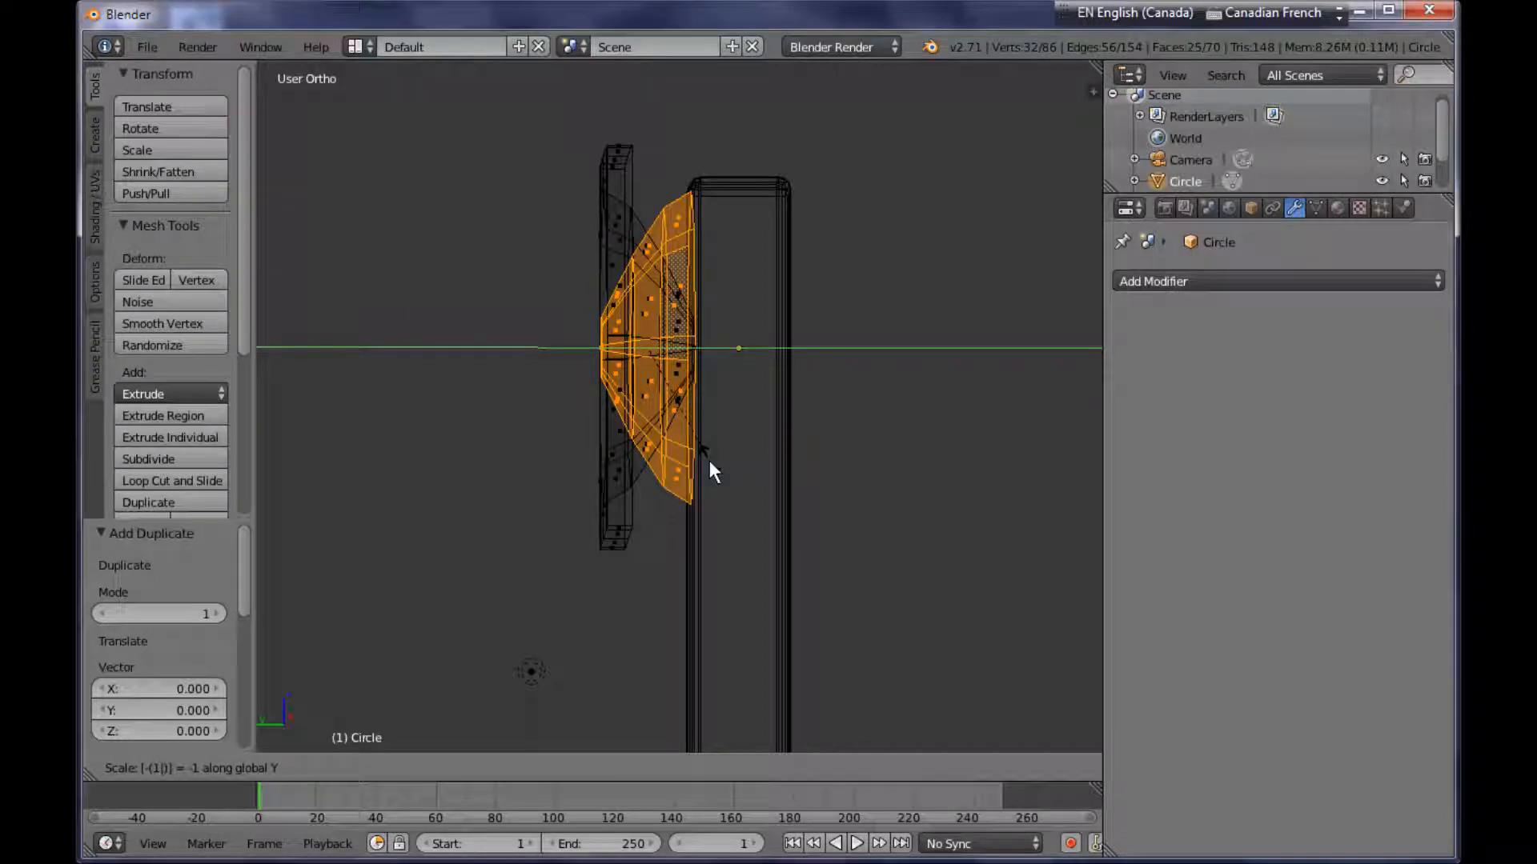
{"action": "key", "text": "Return"}
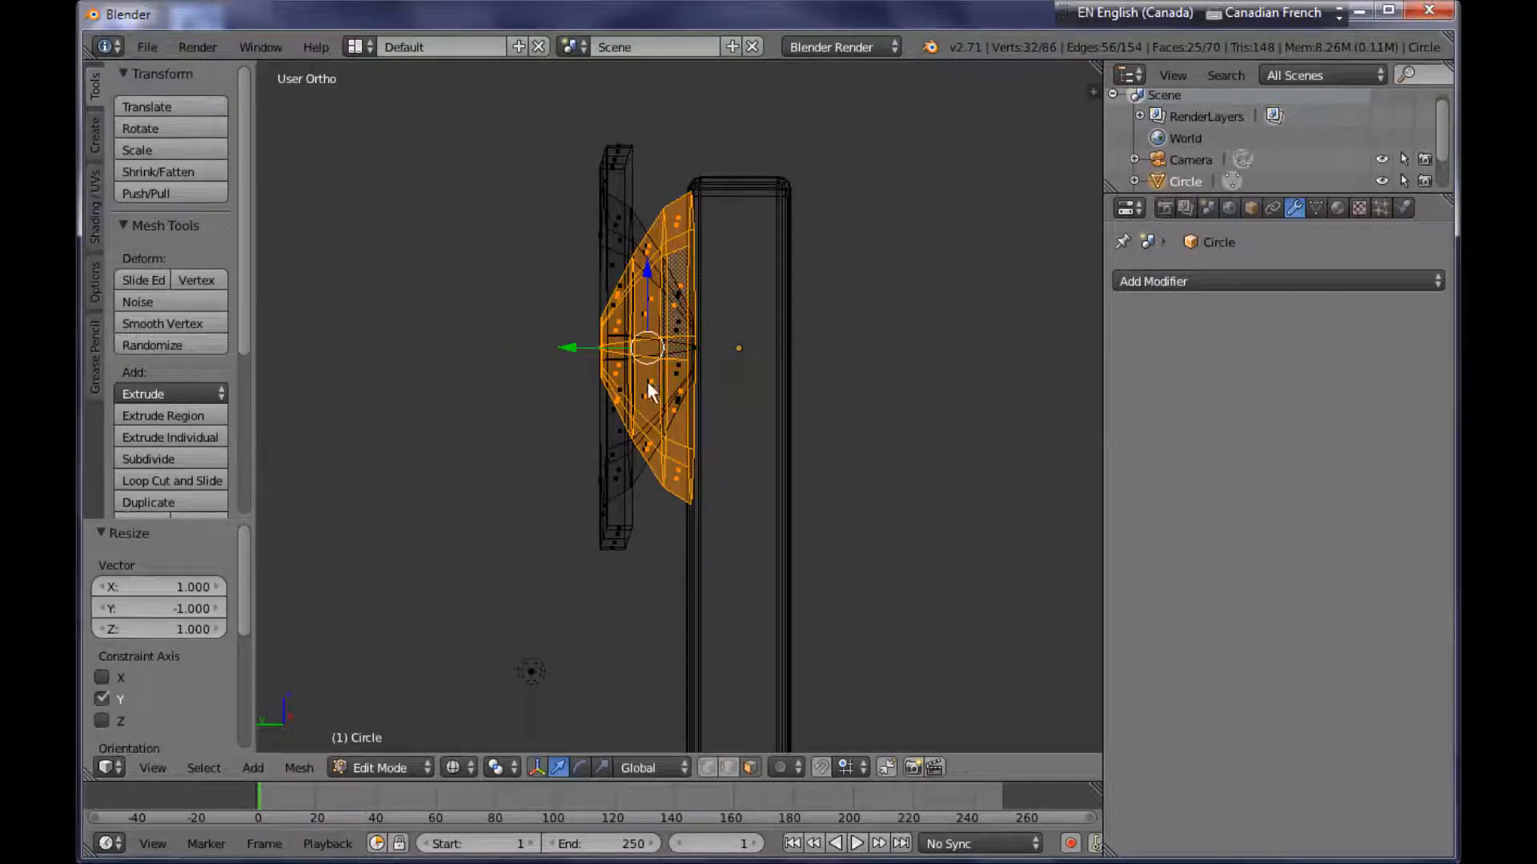
Move the mirrored bowl copy about 0.32 units along Y so it bulges from the housing's front.
{"action": "key", "text": "g"}
{"action": "key", "text": "y"}
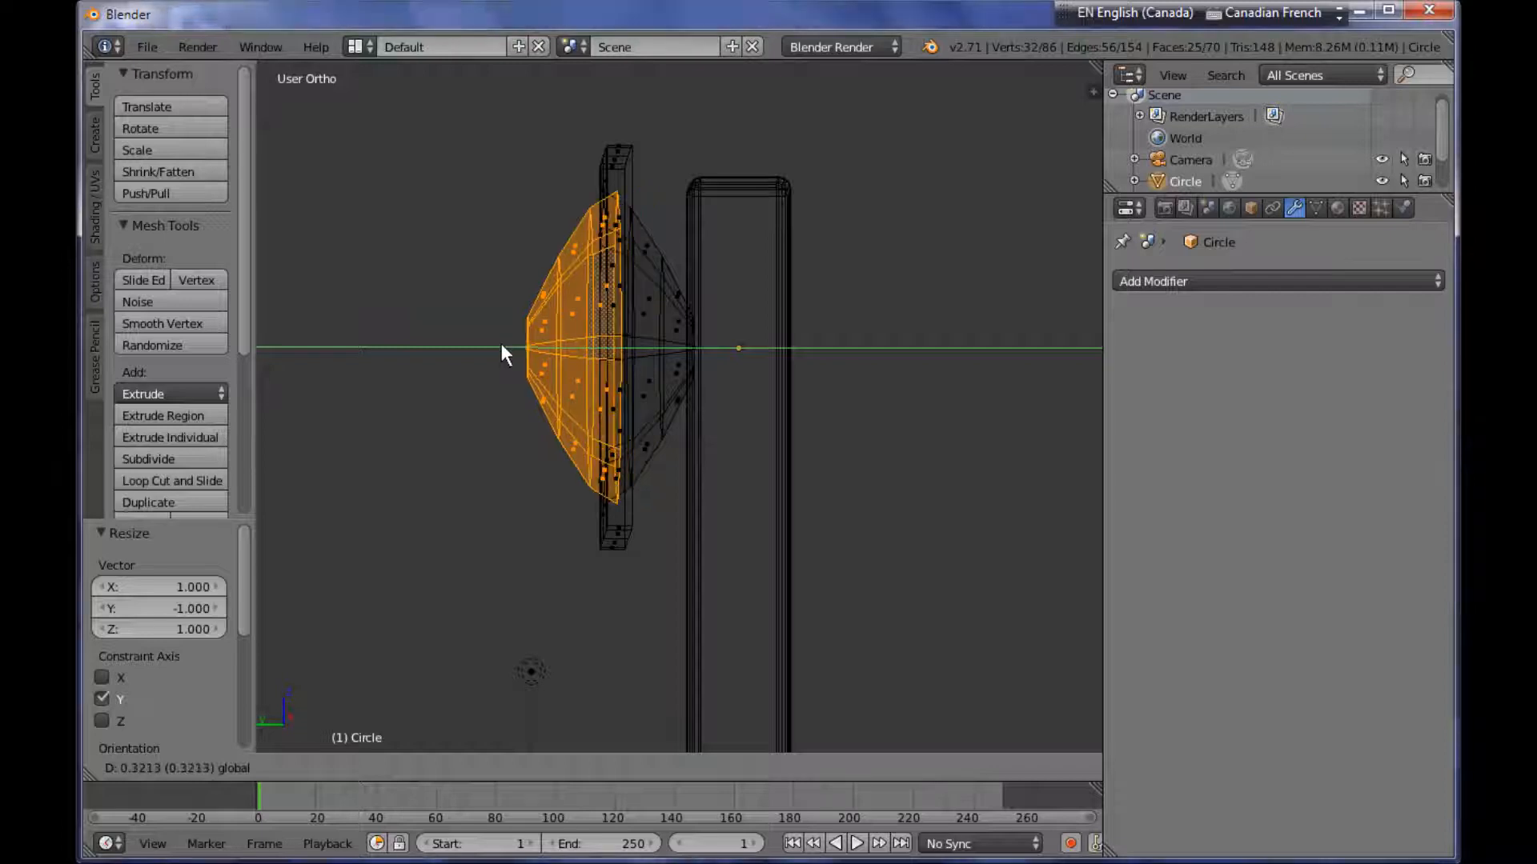
{"action": "left_click", "coordinate": [501, 343]}
Scale the mirrored lens faces to about 0.904 and move them about -0.019 along Y, restoring solid shading.
{"action": "middle_click_drag", "start_coordinate": [686, 392], "coordinate": [831, 415]}
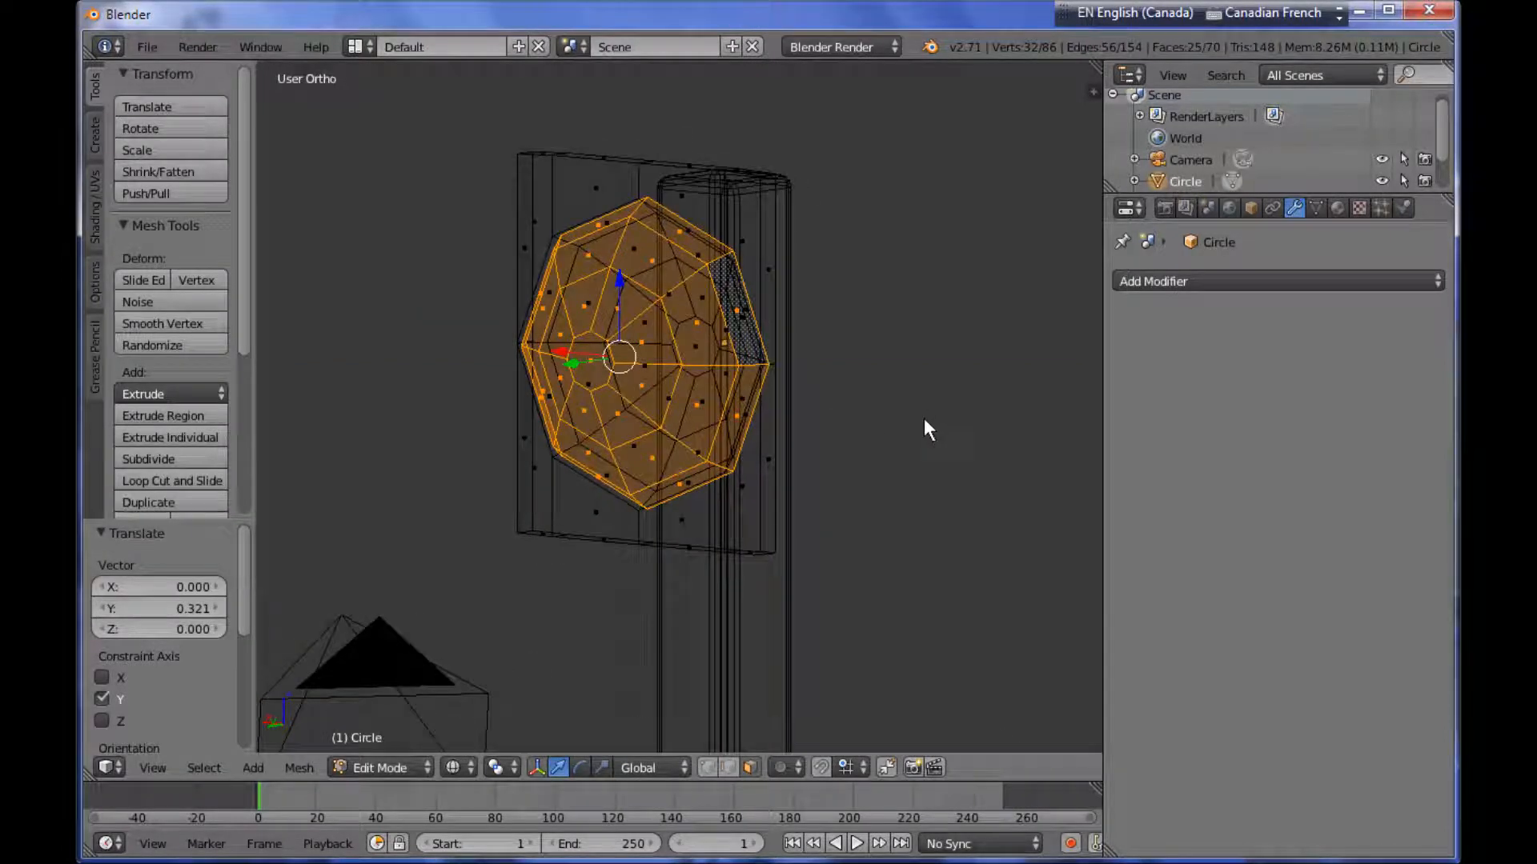
{"action": "key", "text": "s"}
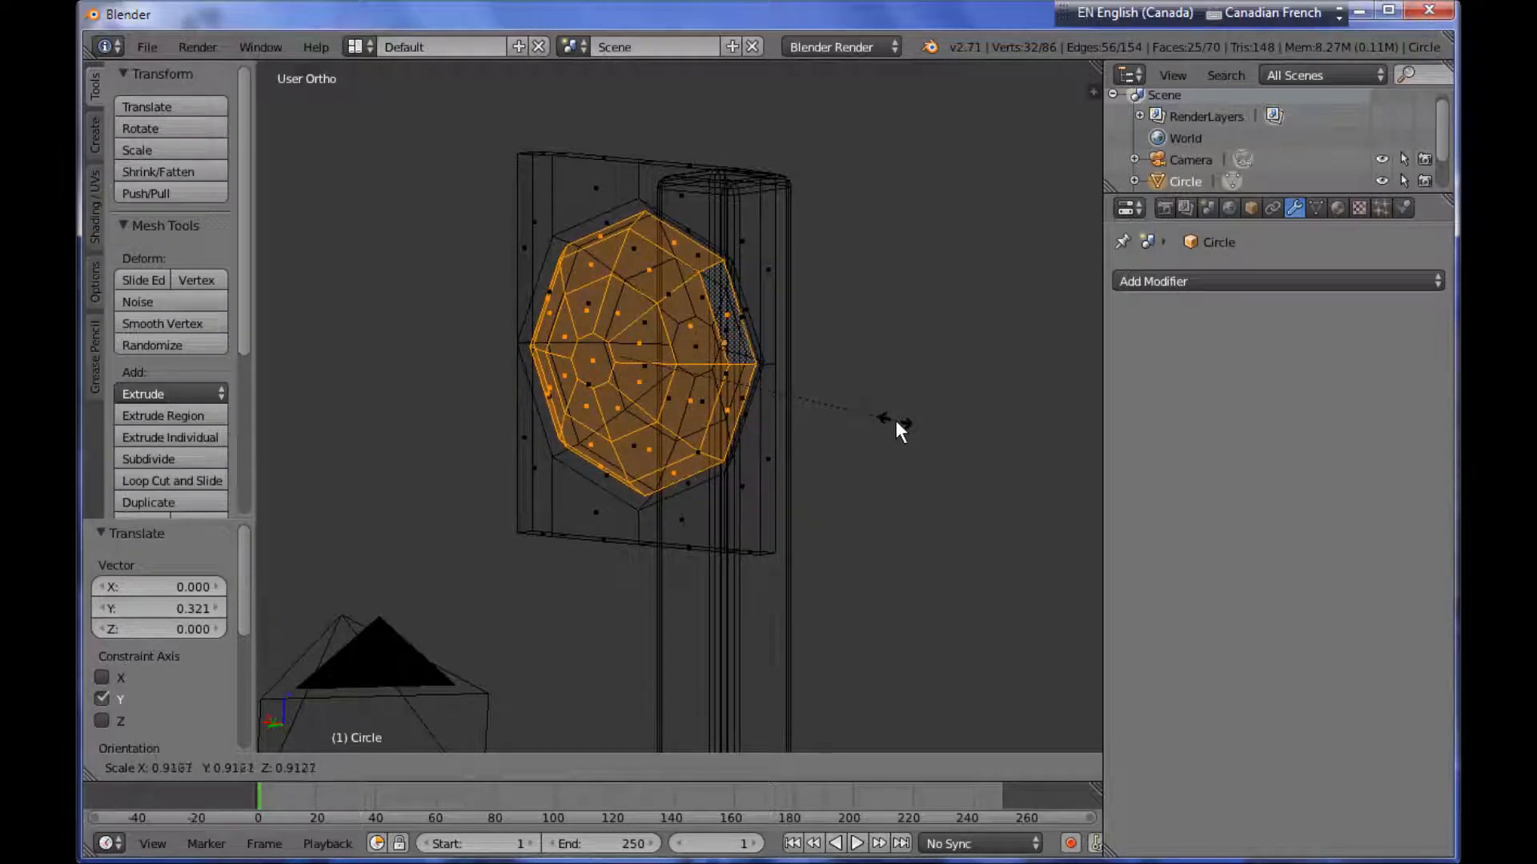
{"action": "middle_click_drag", "start_coordinate": [909, 461], "coordinate": [774, 462]}
{"action": "key", "text": "KP_3"}
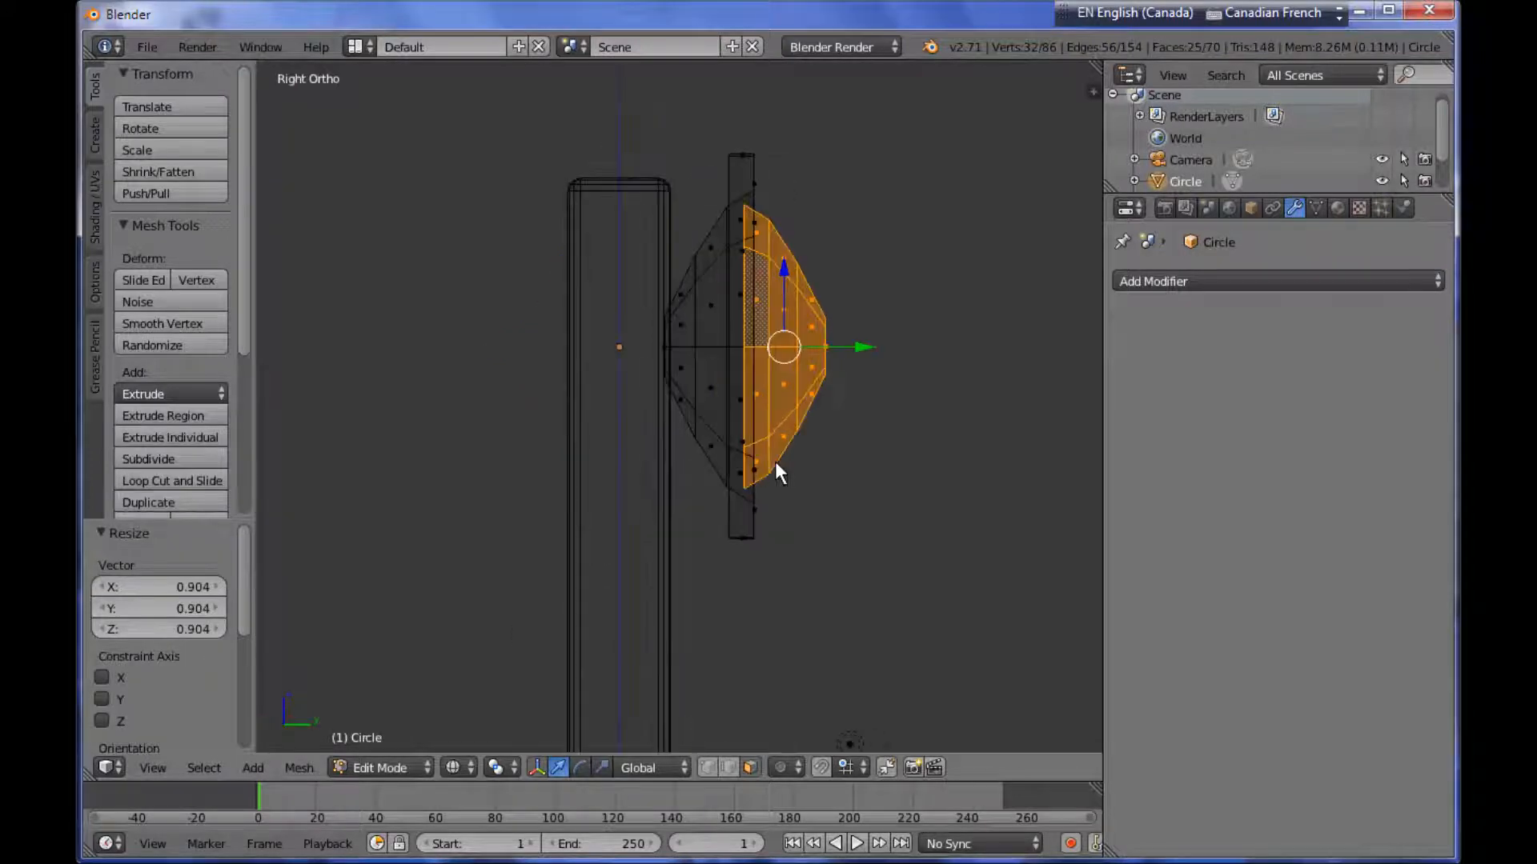
{"action": "left_click_drag", "start_coordinate": [863, 341], "coordinate": [858, 352]}
{"action": "middle_click_drag", "start_coordinate": [869, 458], "coordinate": [650, 458]}
{"action": "key", "text": "z"}
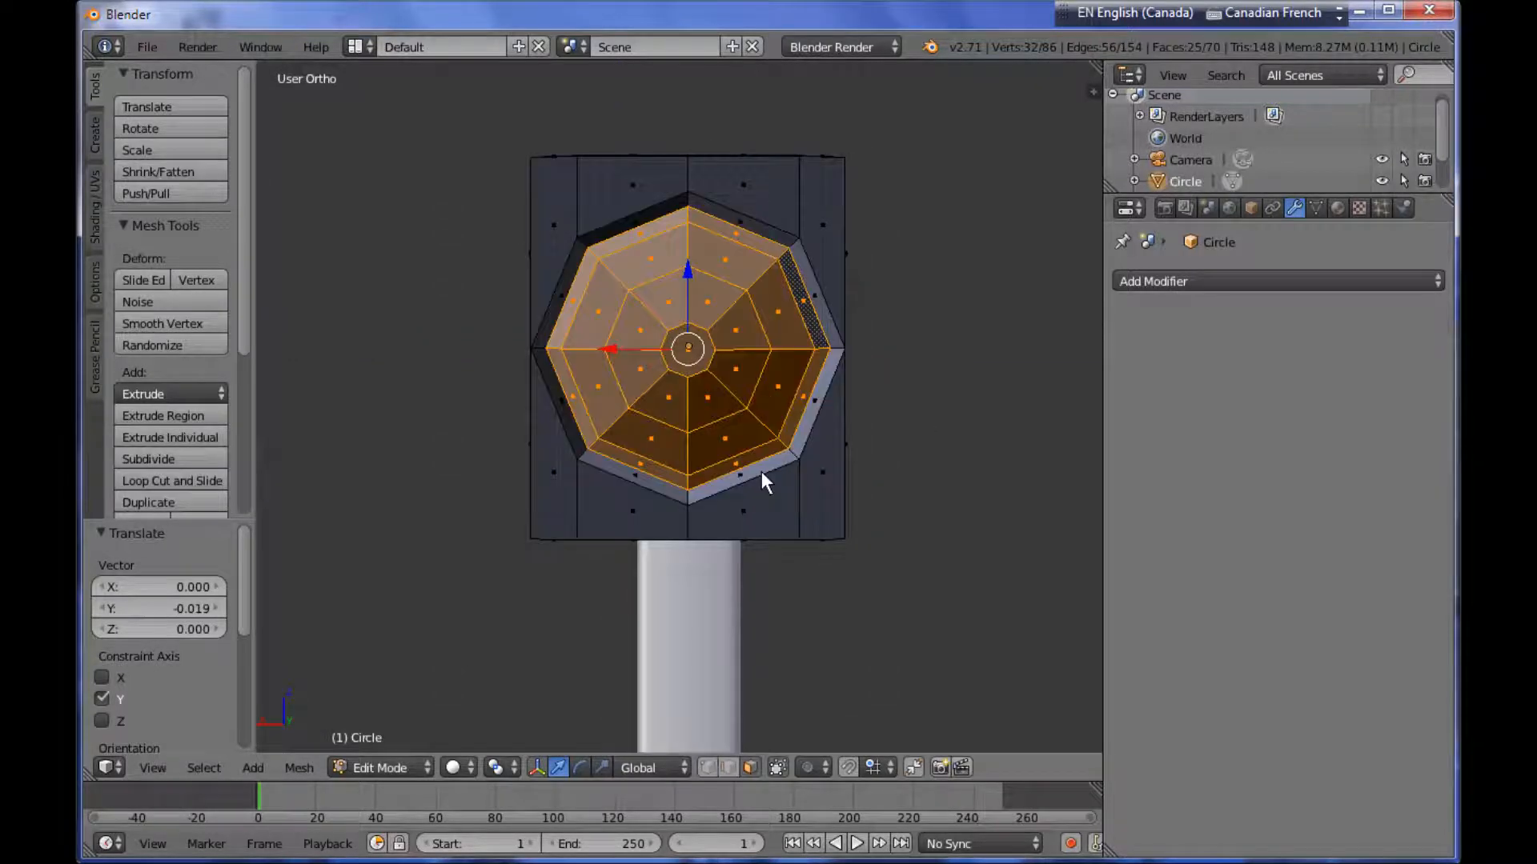
{"action": "middle_click_drag", "start_coordinate": [770, 497], "coordinate": [699, 320]}
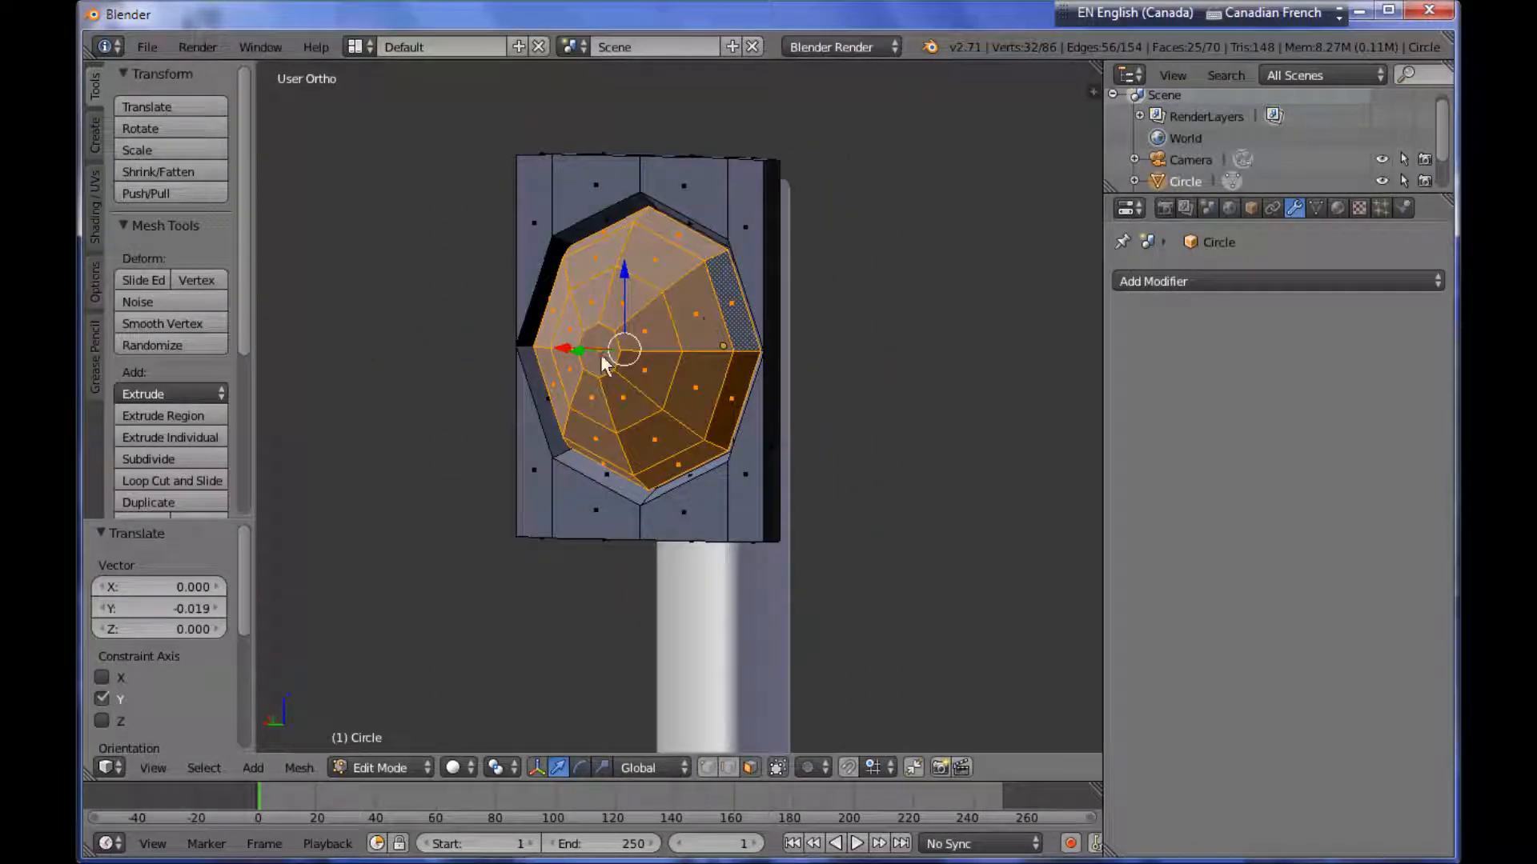
{"action": "middle_click_drag", "start_coordinate": [638, 343], "coordinate": [685, 409]}
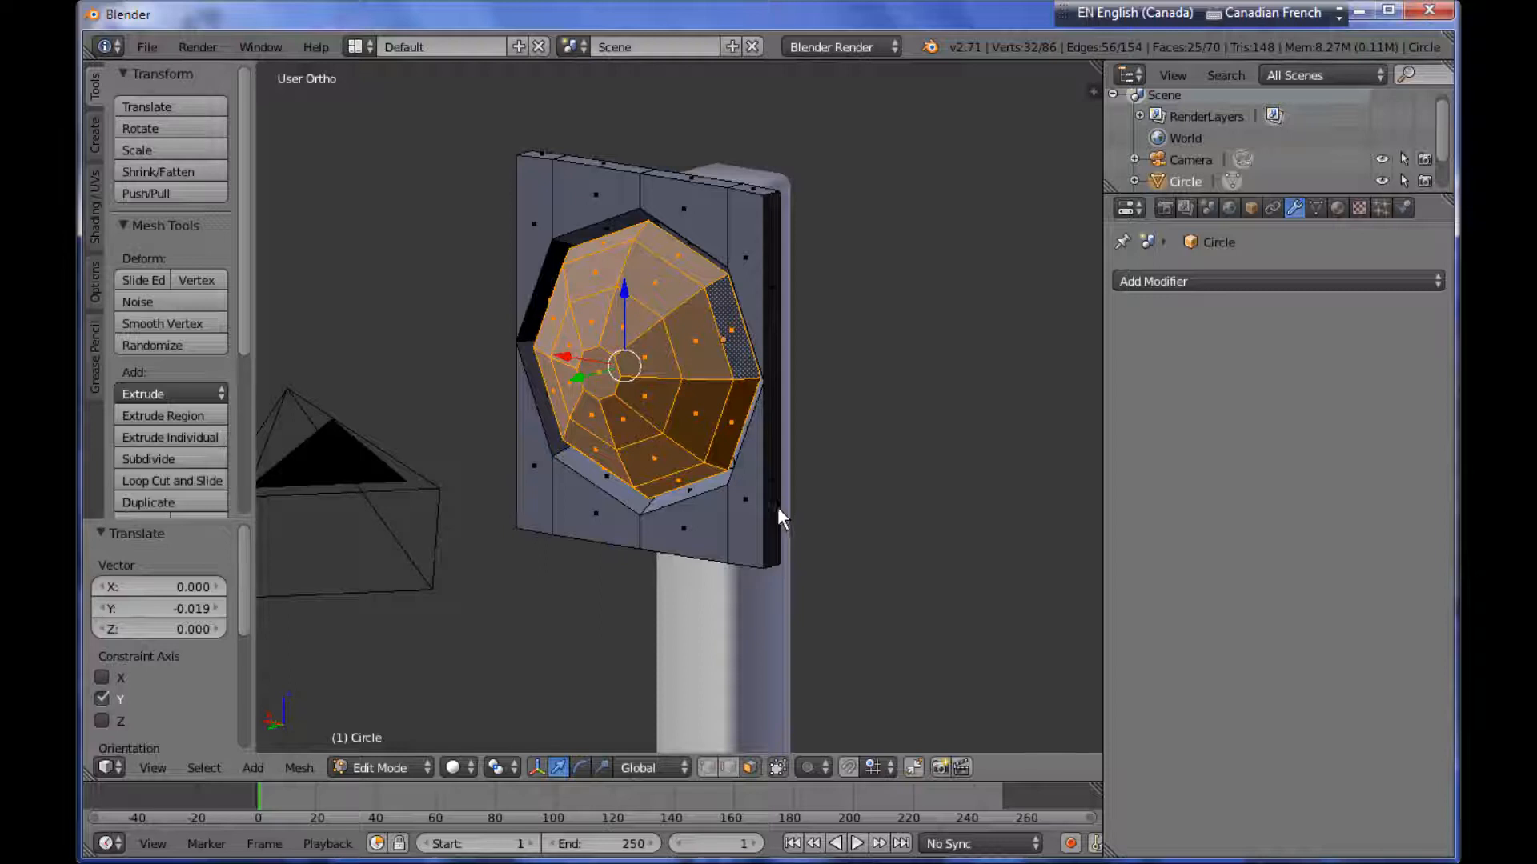
Shade the lamp housing smooth in Object Mode and give it a Subdivision Surface modifier with 2 view subdivisions.
{"action": "key", "text": "Tab"}
{"action": "left_click", "coordinate": [124, 384]}
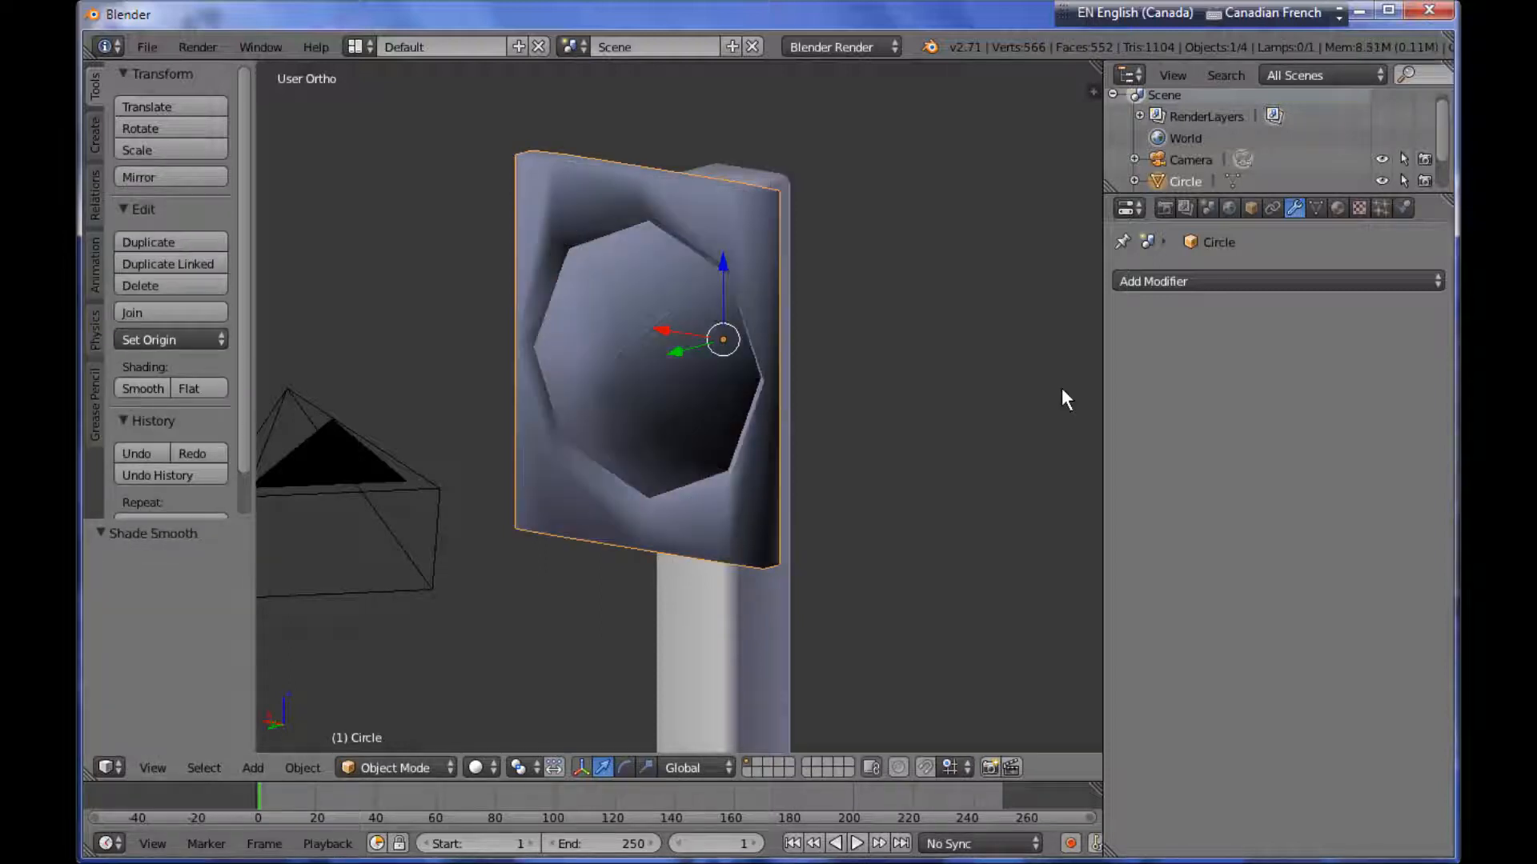
{"action": "left_click", "coordinate": [1319, 281]}
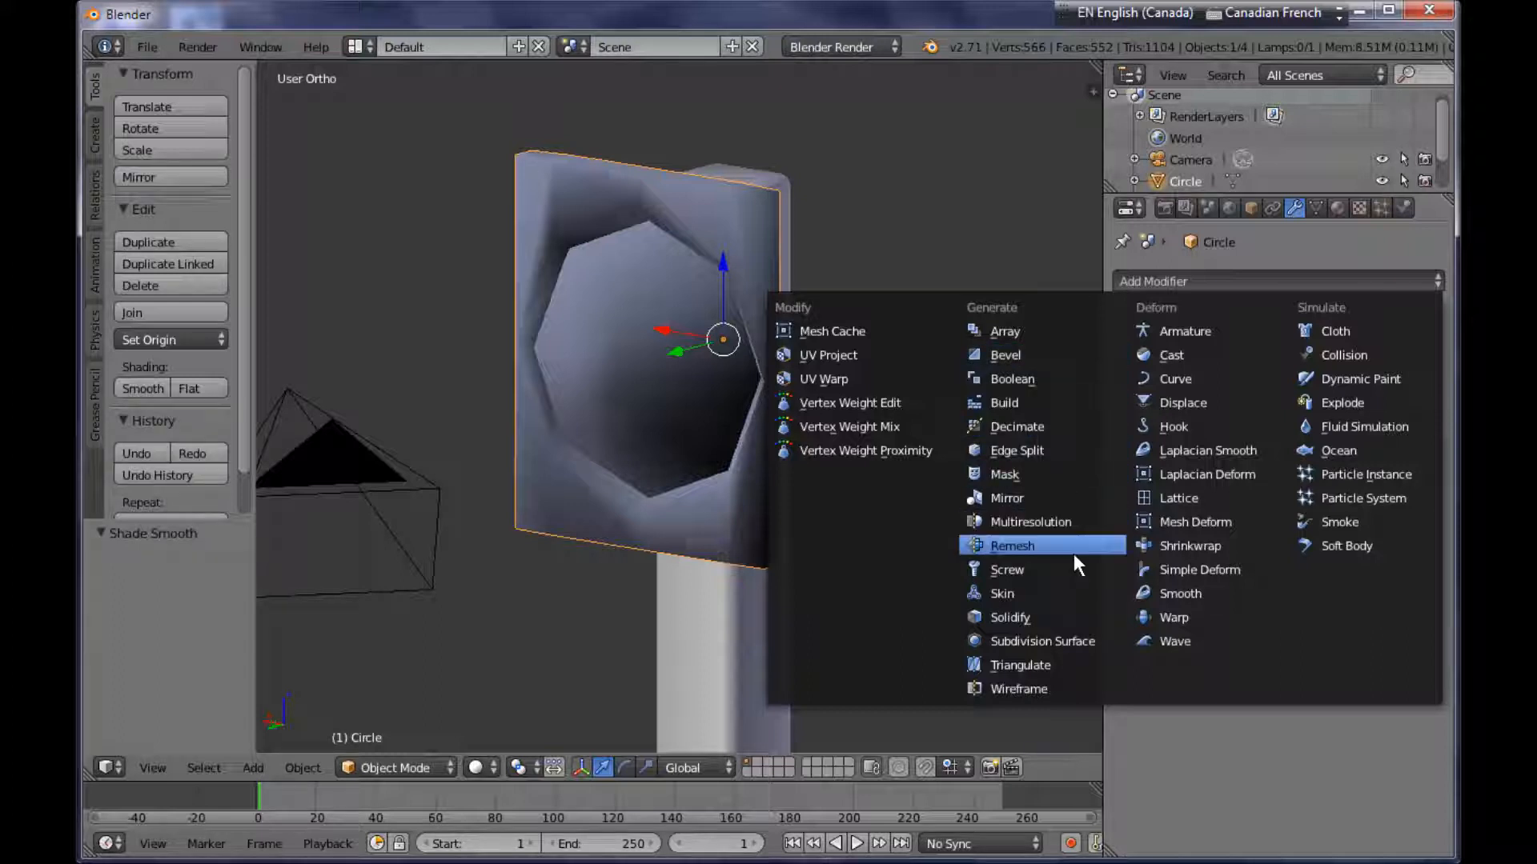
{"action": "left_click", "coordinate": [1112, 640]}
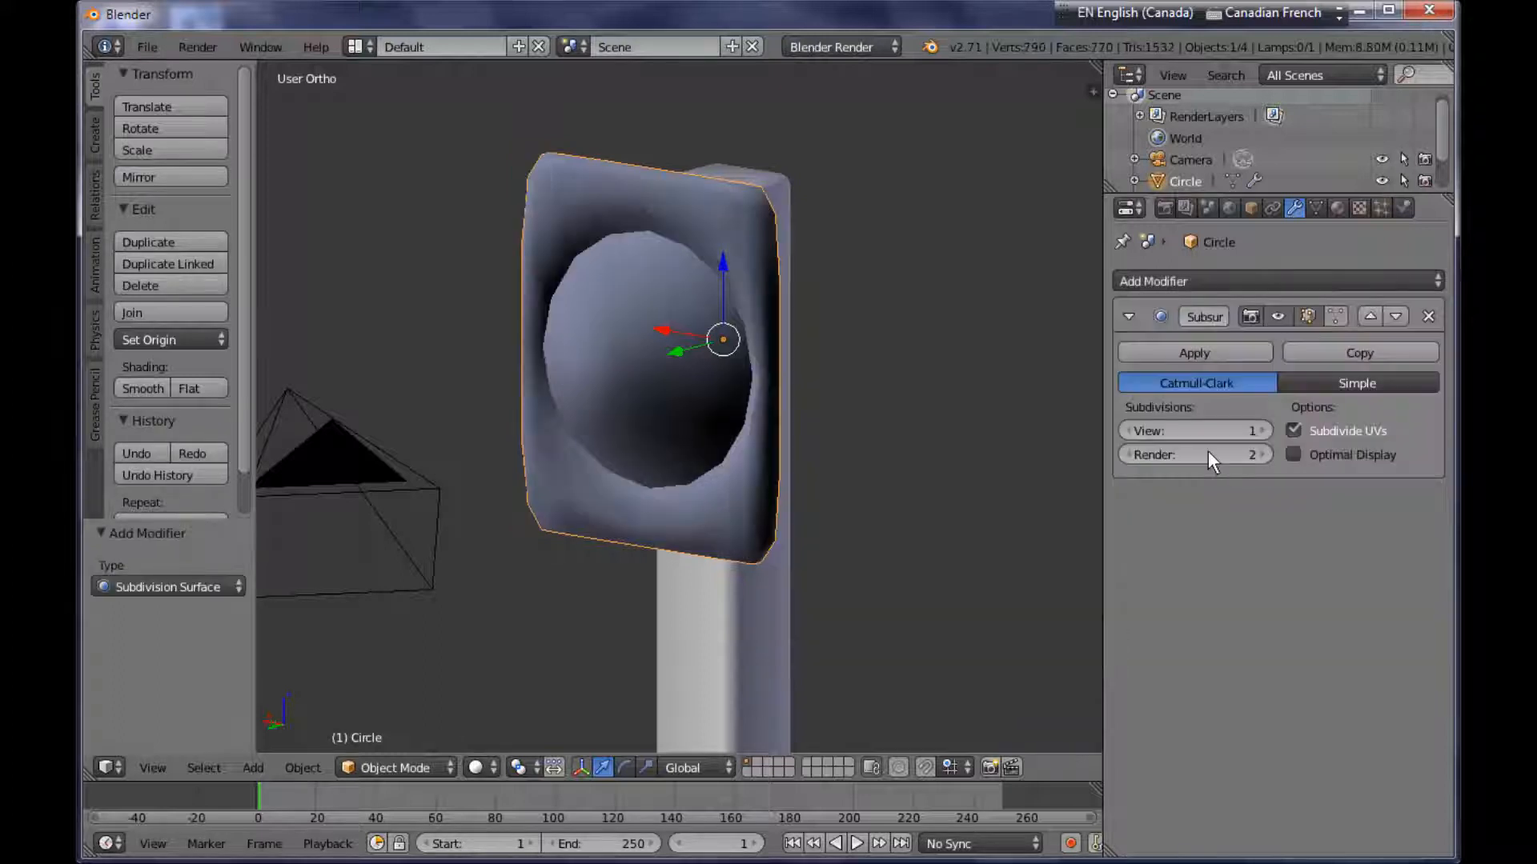
{"action": "left_click", "coordinate": [1262, 433]}
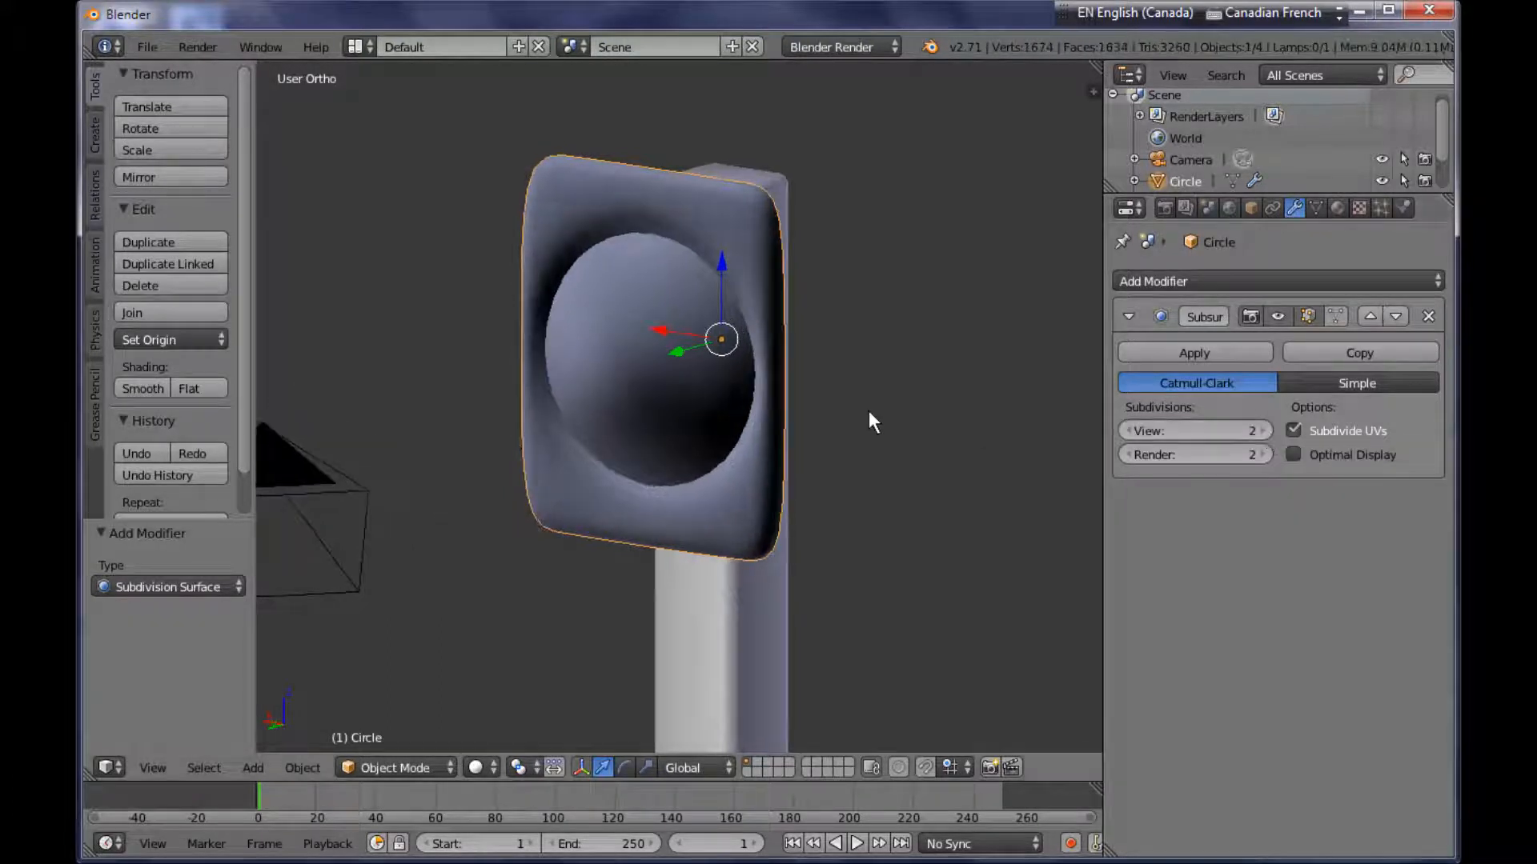
Cut one edge loop close to the housing's top edge and another close to its bottom edge to sharpen the subdivided corners.
{"action": "middle_click_drag", "start_coordinate": [817, 418], "coordinate": [851, 383]}
{"action": "key", "text": "Tab"}
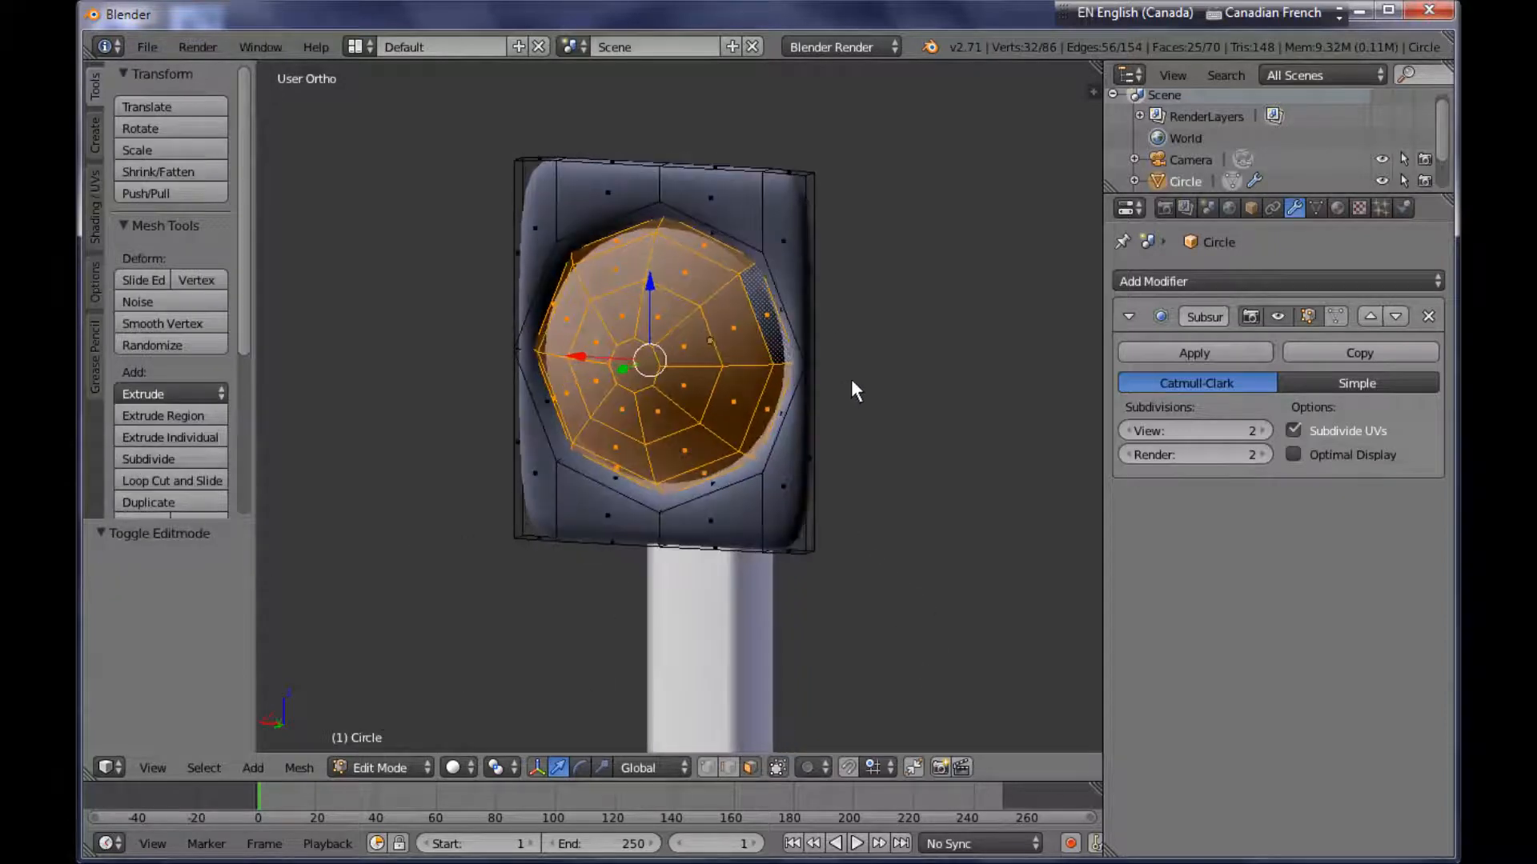
{"action": "key", "text": "a"}
{"action": "key", "text": "ctrl+r"}
{"action": "left_click", "coordinate": [776, 196]}
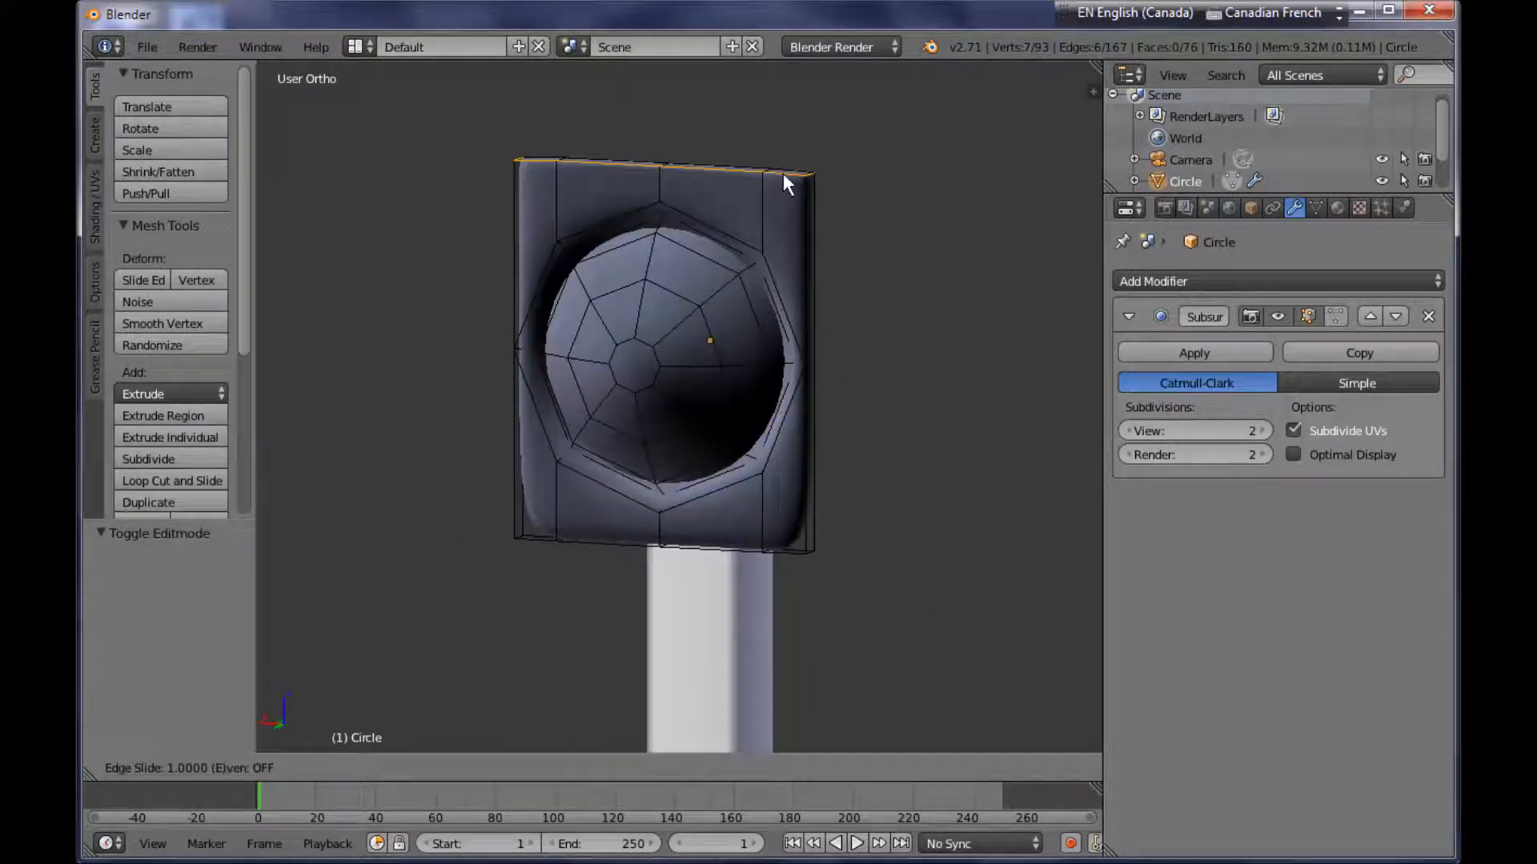
{"action": "left_click", "coordinate": [793, 177]}
{"action": "key", "text": "ctrl+r"}
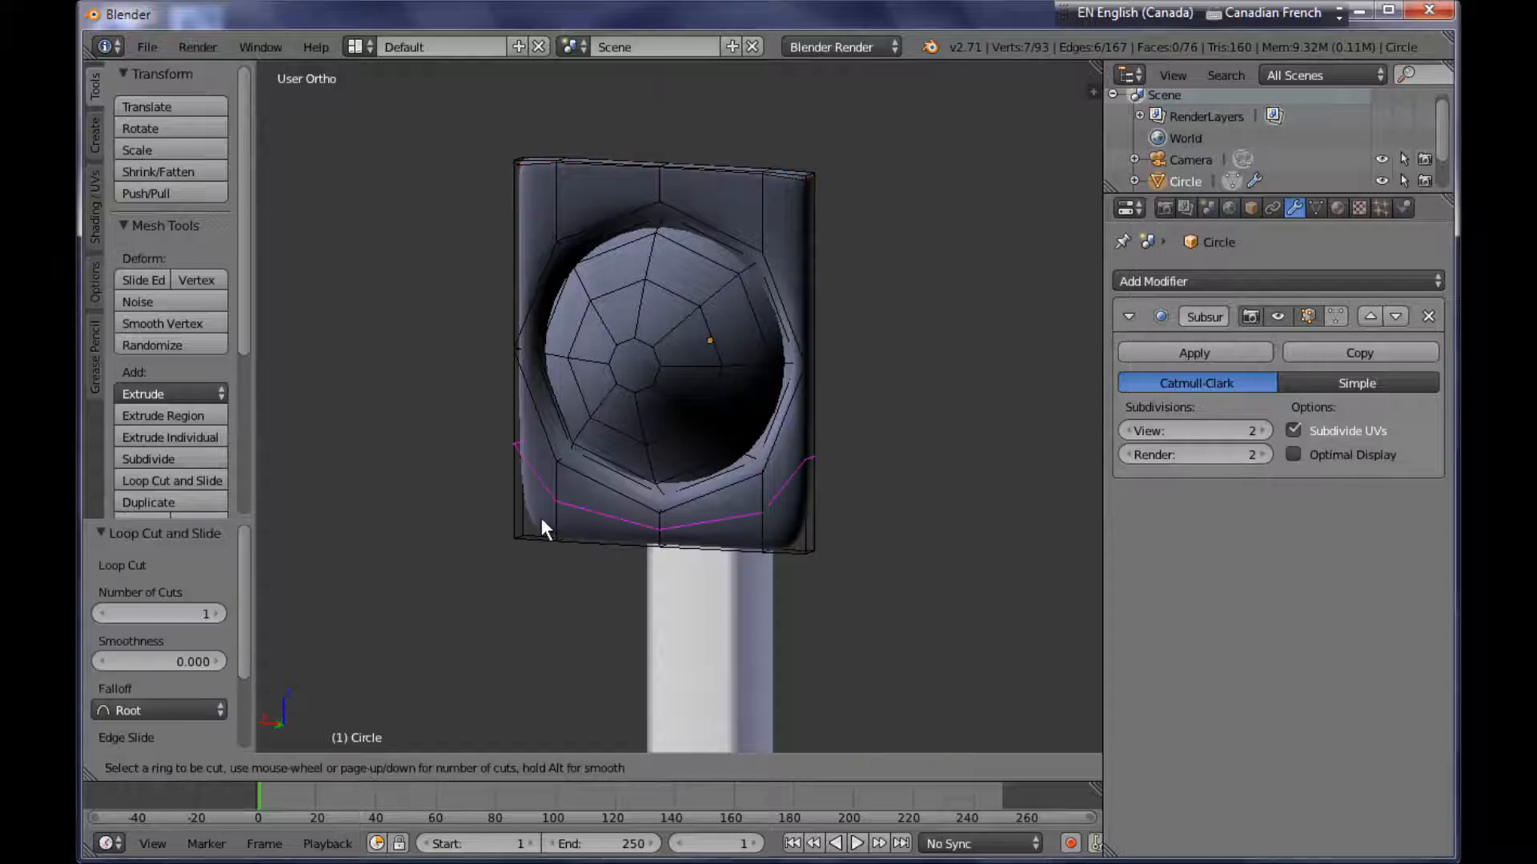
{"action": "left_click", "coordinate": [536, 515]}
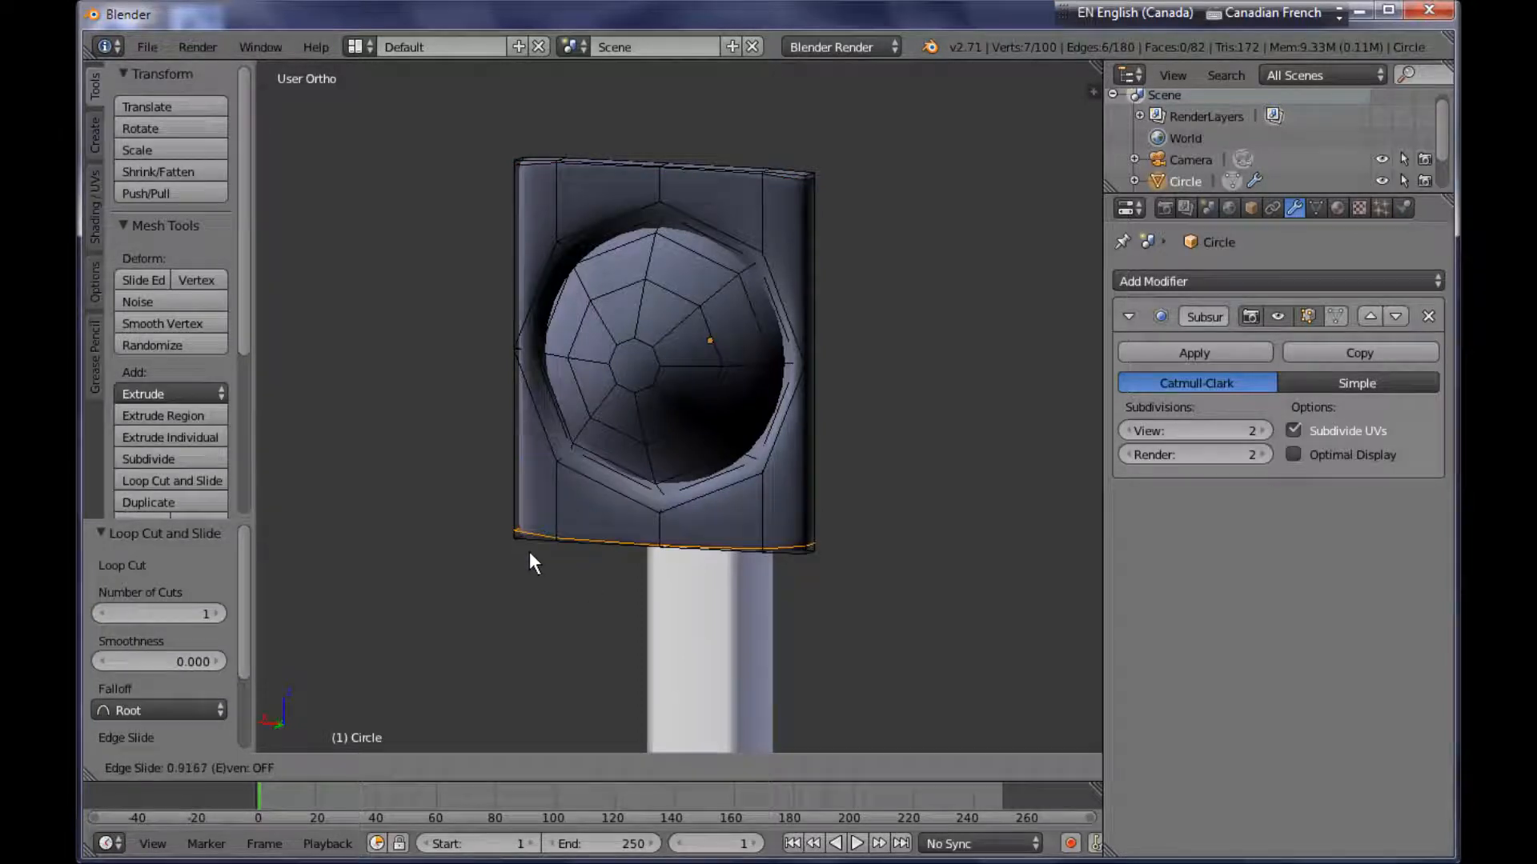
{"action": "left_click", "coordinate": [529, 552]}
{"action": "mouse_move", "coordinate": [789, 507]}
{"action": "middle_mouse_down"}
{"action": "mouse_move", "coordinate": [689, 515]}
{"action": "mouse_move", "coordinate": [912, 502]}
{"action": "mouse_move", "coordinate": [612, 496]}
{"action": "mouse_move", "coordinate": [798, 499]}
{"action": "middle_mouse_up"}
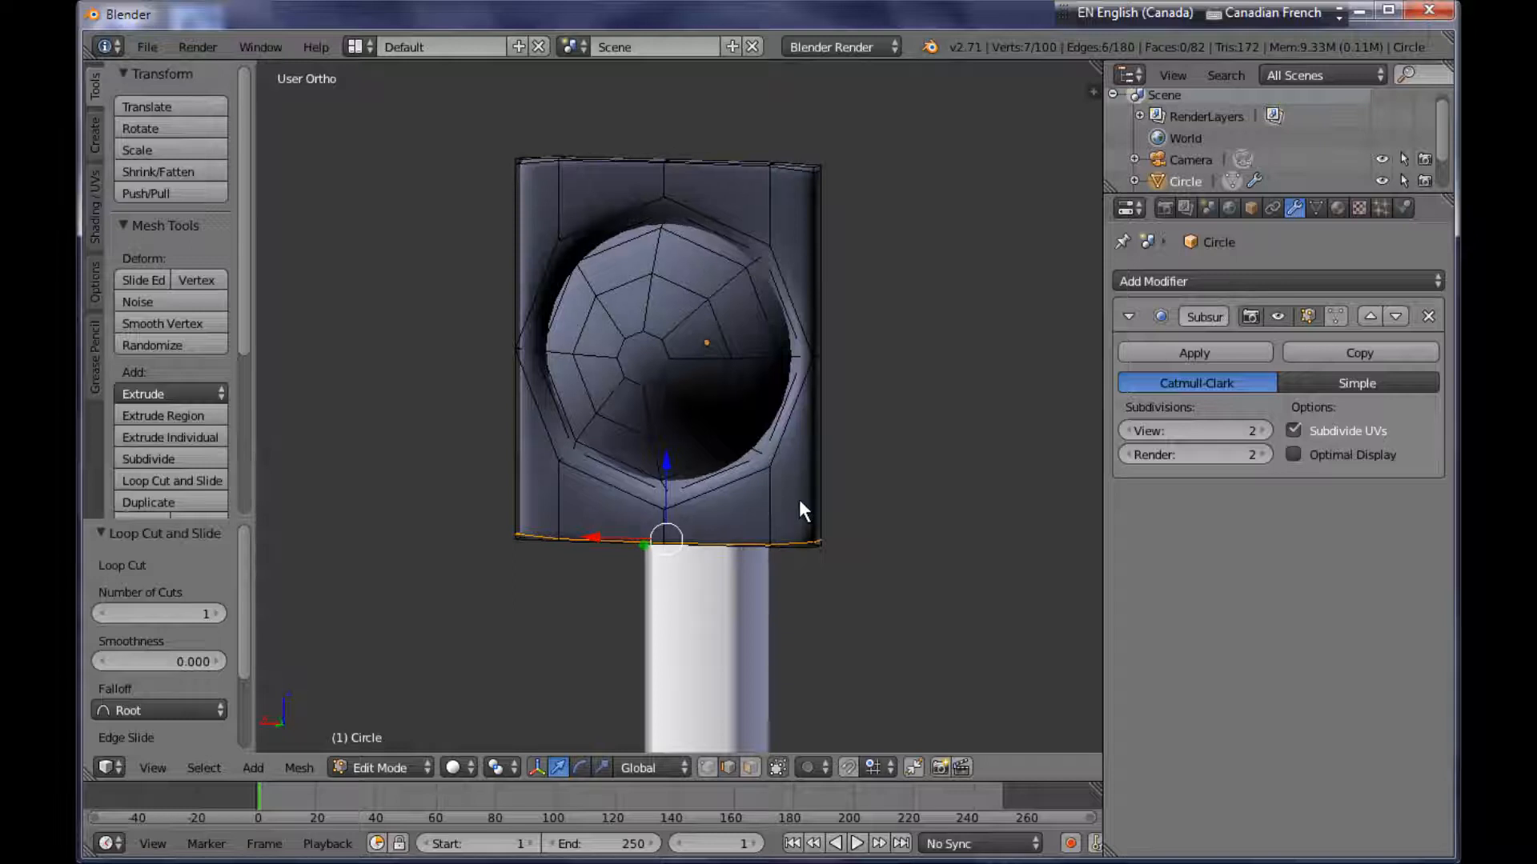
{"action": "key", "text": "ctrl+r"}
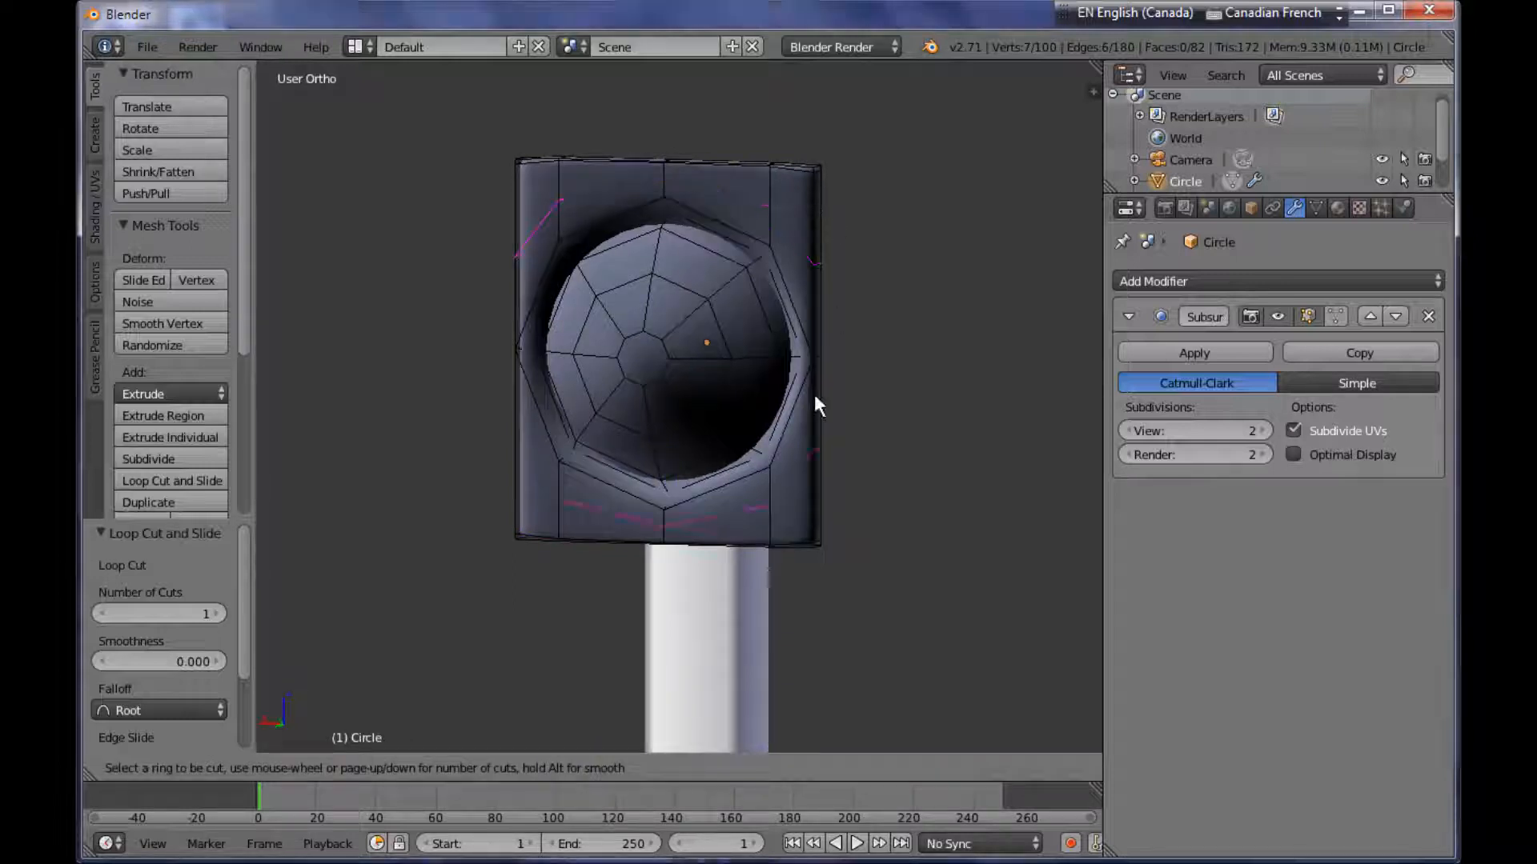
{"action": "key", "text": "Escape"}
Return to Object Mode, add a surface Nurbs Curve to the scene and show the model in wireframe.
{"action": "middle_click_drag", "start_coordinate": [951, 434], "coordinate": [840, 448]}
{"action": "key", "text": "Tab"}
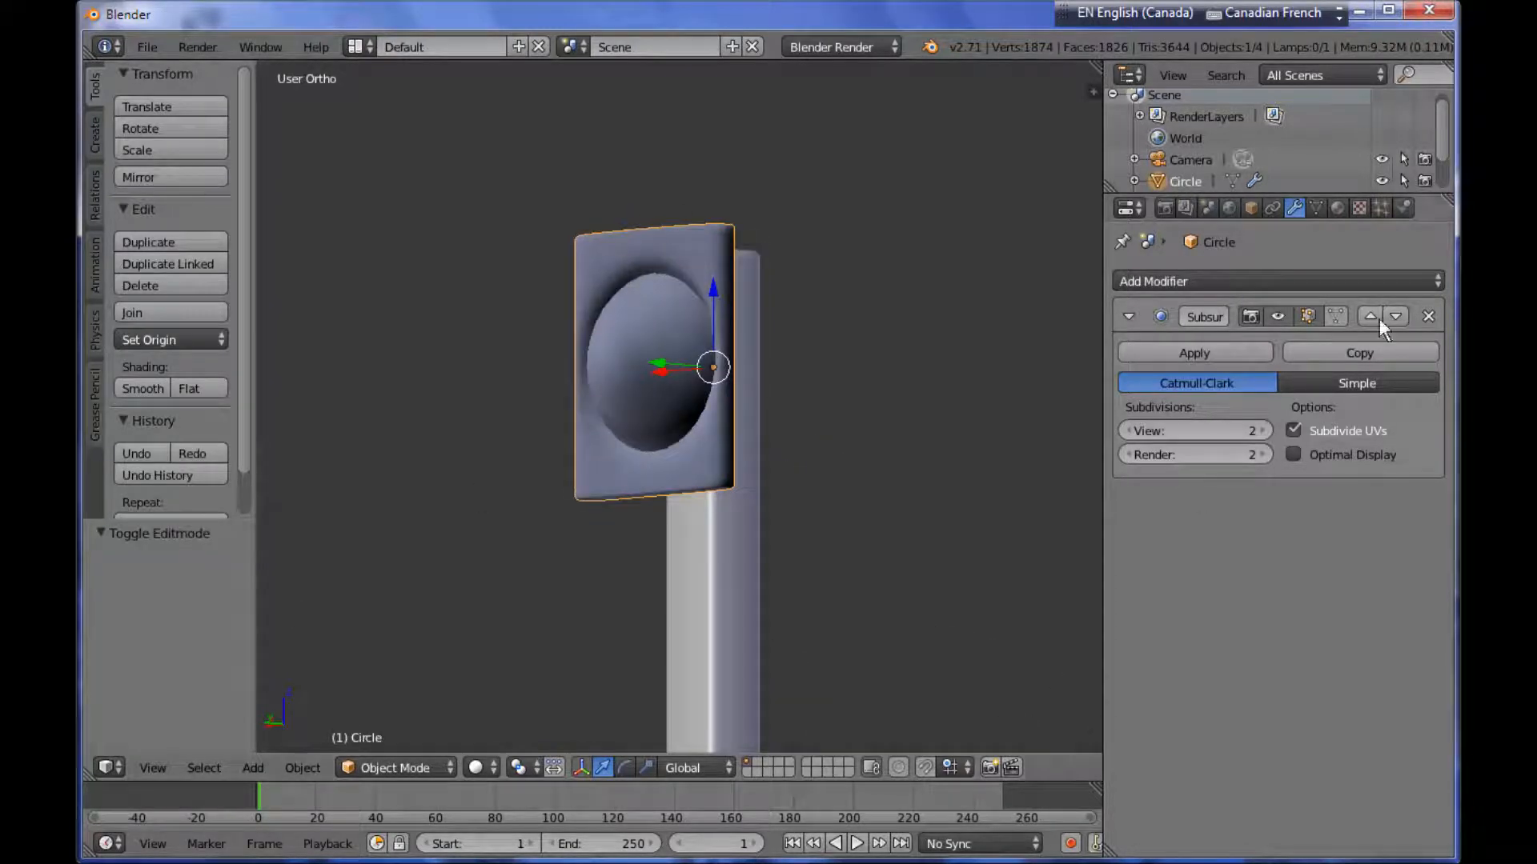
{"action": "middle_click_drag", "start_coordinate": [652, 515], "coordinate": [731, 571]}
{"action": "scroll", "coordinate": [704, 392], "scroll_direction": "up", "scroll_amount": 3}
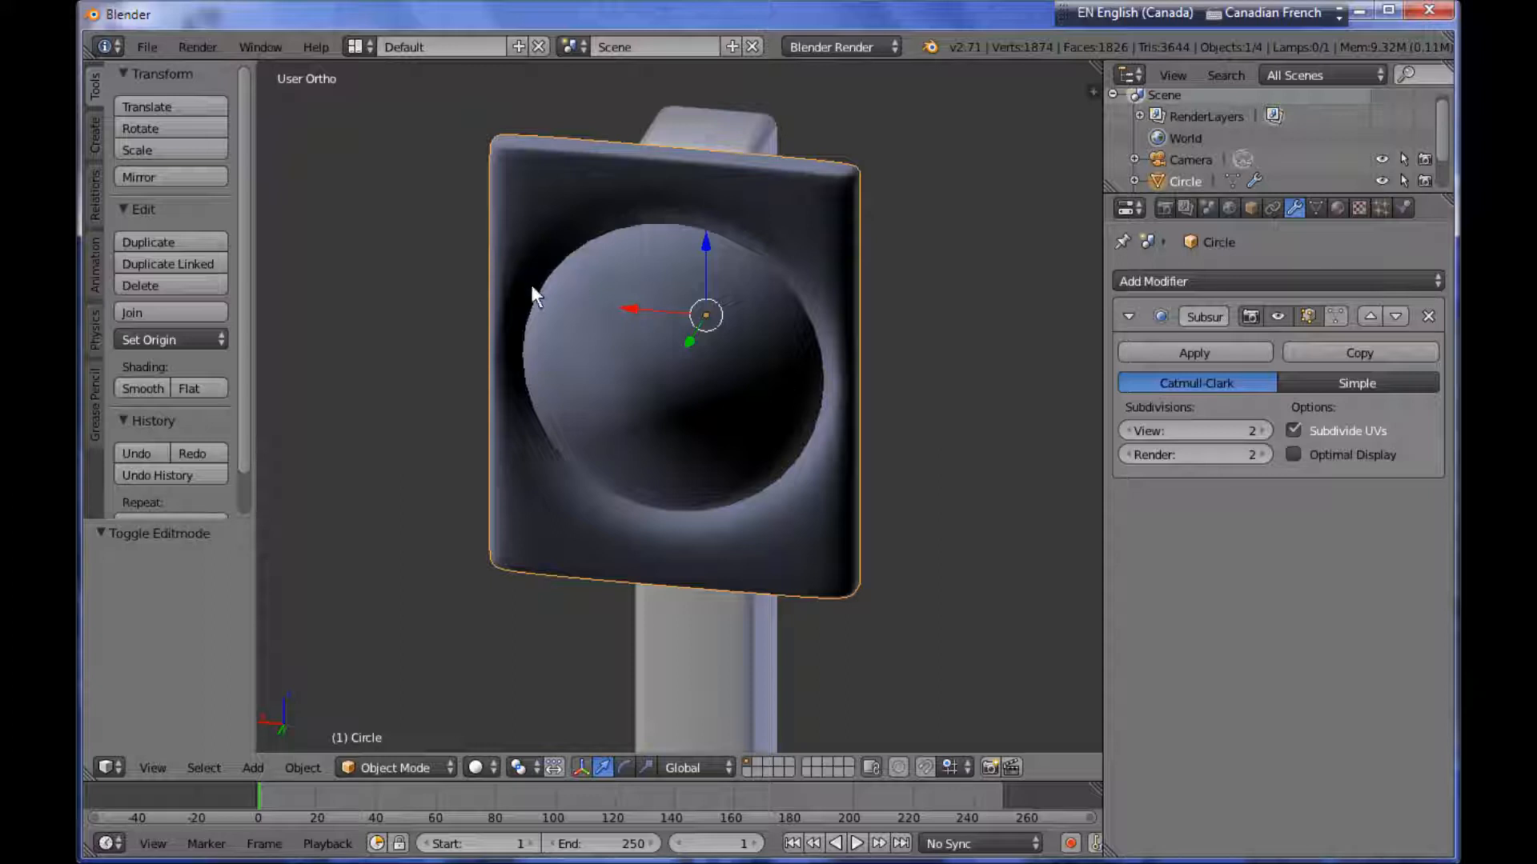
{"action": "scroll", "coordinate": [737, 336], "scroll_direction": "down", "scroll_amount": 2}
{"action": "middle_click_drag", "start_coordinate": [747, 353], "coordinate": [645, 424]}
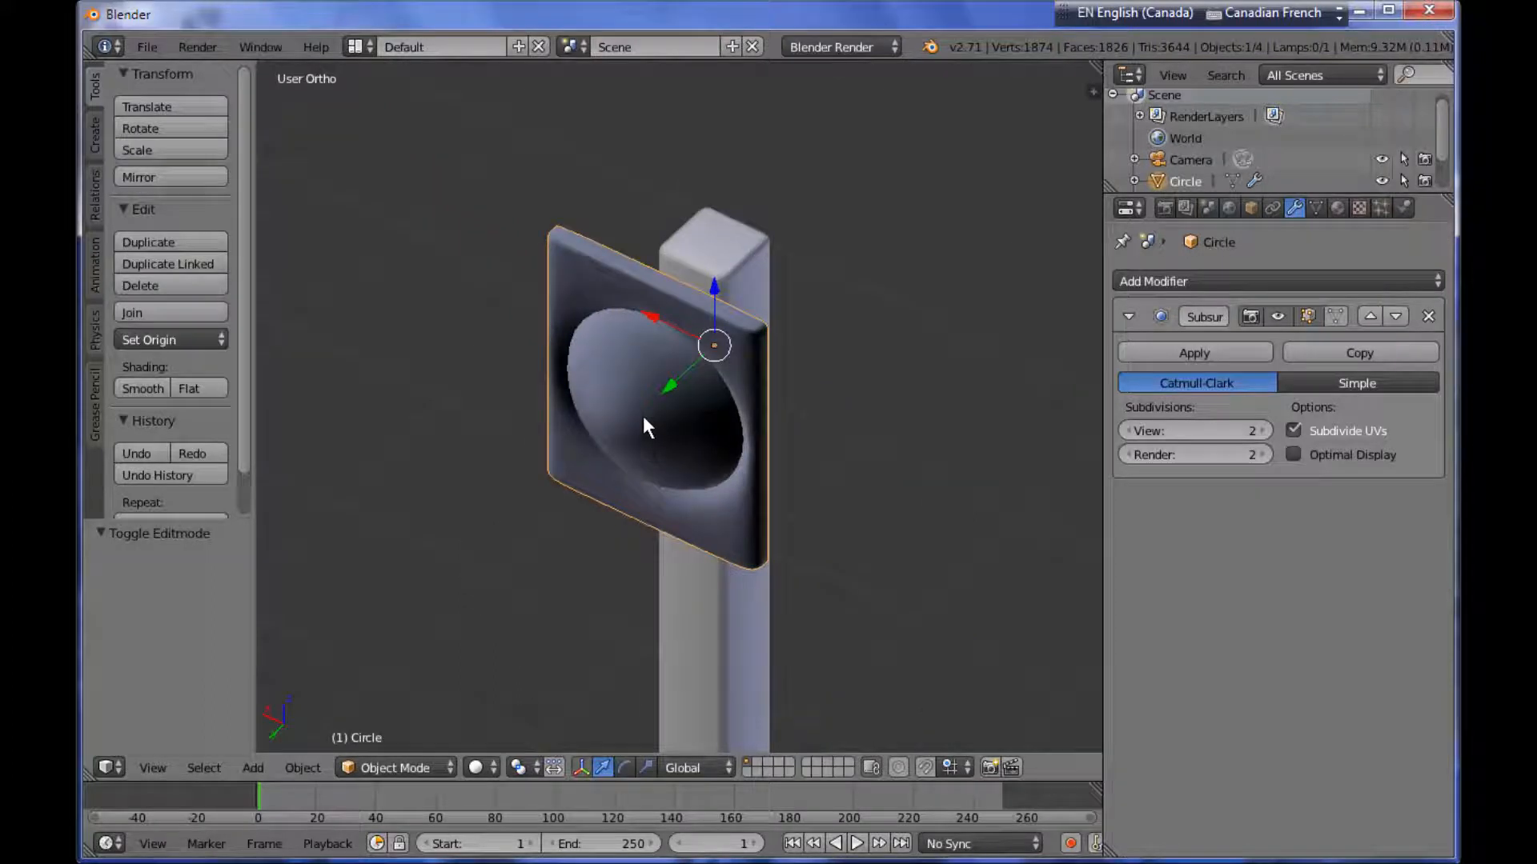
{"action": "middle_click_drag", "start_coordinate": [732, 394], "coordinate": [676, 448]}
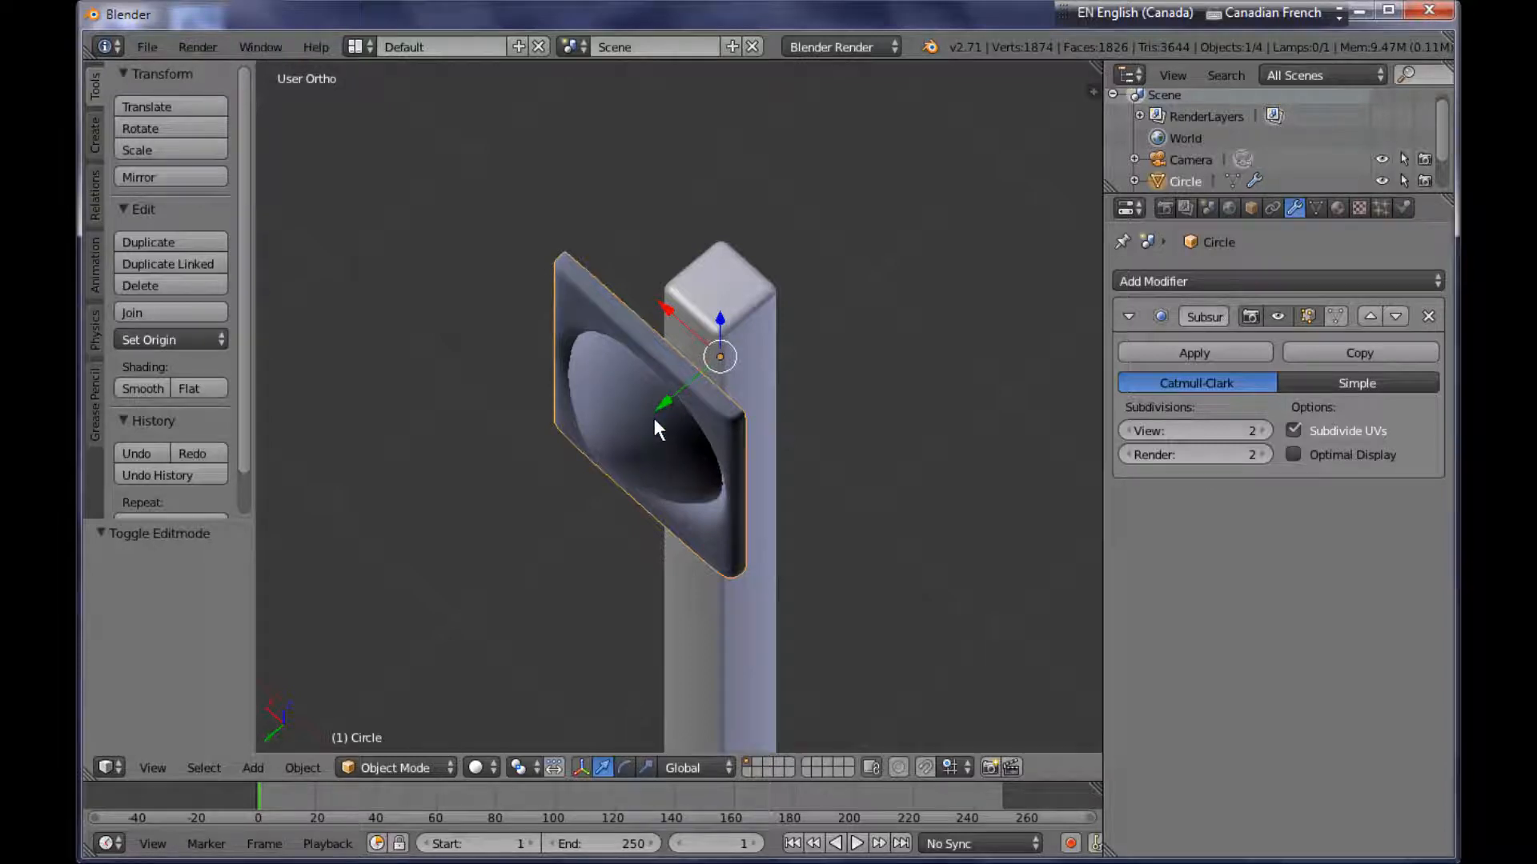
{"action": "key", "text": "shift+a"}
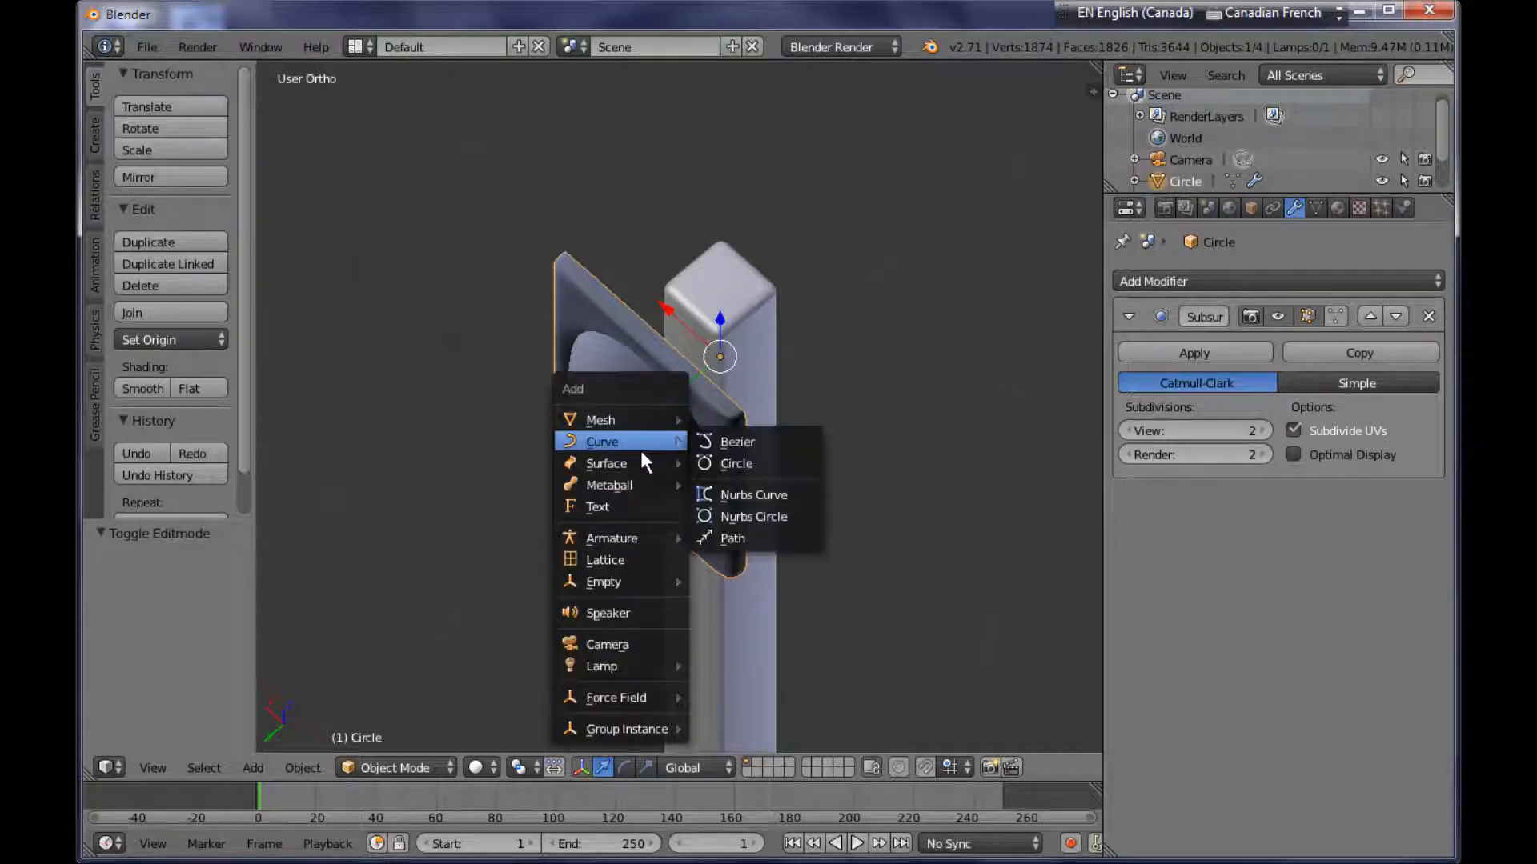
{"action": "mouse_move", "coordinate": [642, 466]}
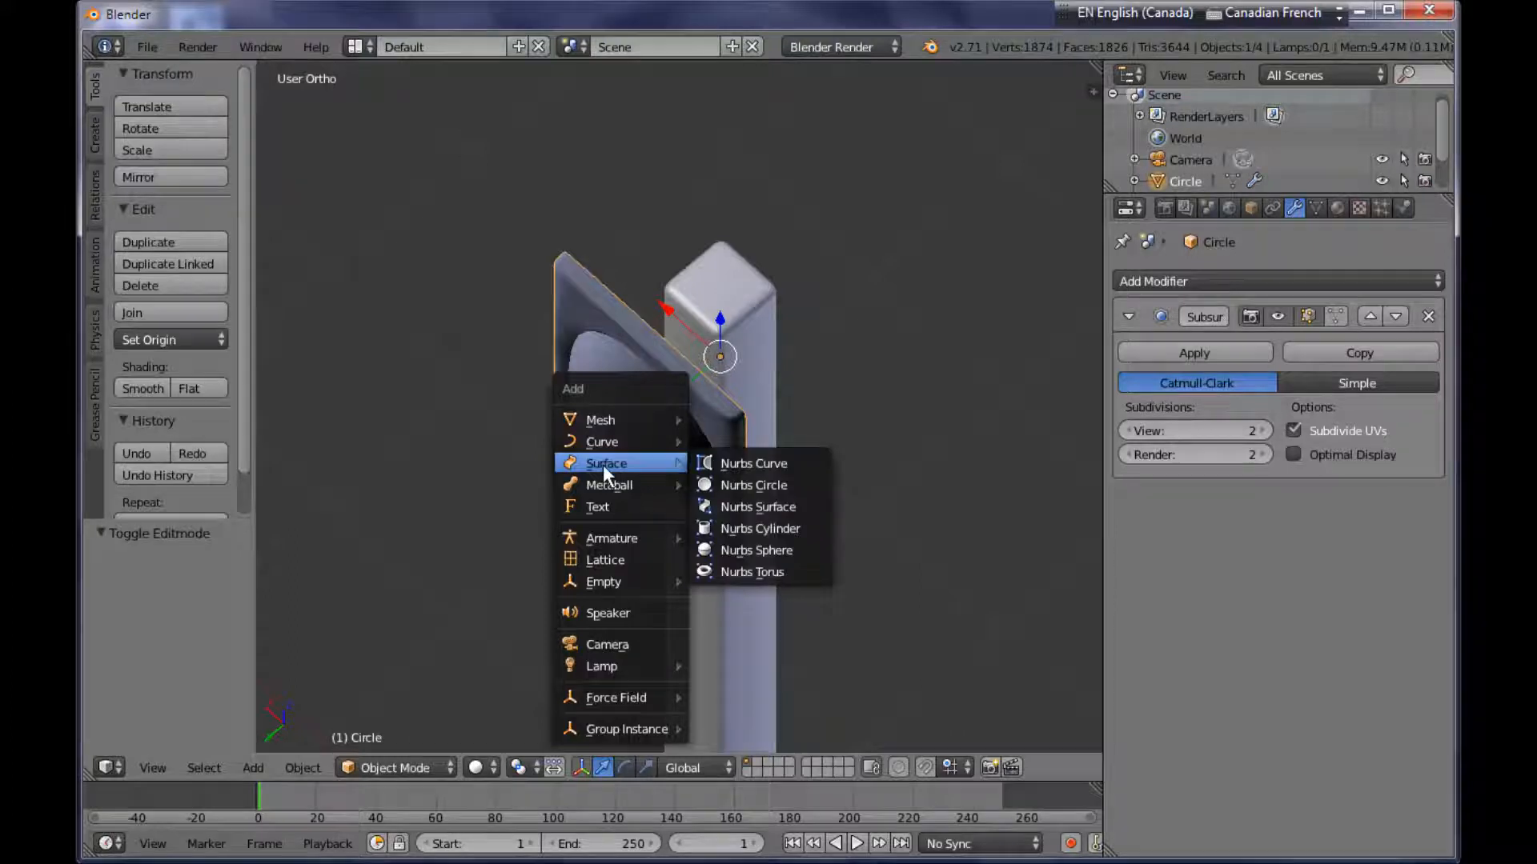
{"action": "left_click", "coordinate": [789, 466]}
{"action": "mouse_move", "coordinate": [800, 459]}
{"action": "middle_mouse_down"}
{"action": "mouse_move", "coordinate": [734, 477]}
{"action": "mouse_move", "coordinate": [747, 489]}
{"action": "mouse_move", "coordinate": [722, 569]}
{"action": "mouse_move", "coordinate": [786, 386]}
{"action": "mouse_move", "coordinate": [598, 496]}
{"action": "middle_mouse_up"}
{"action": "key", "text": "z"}
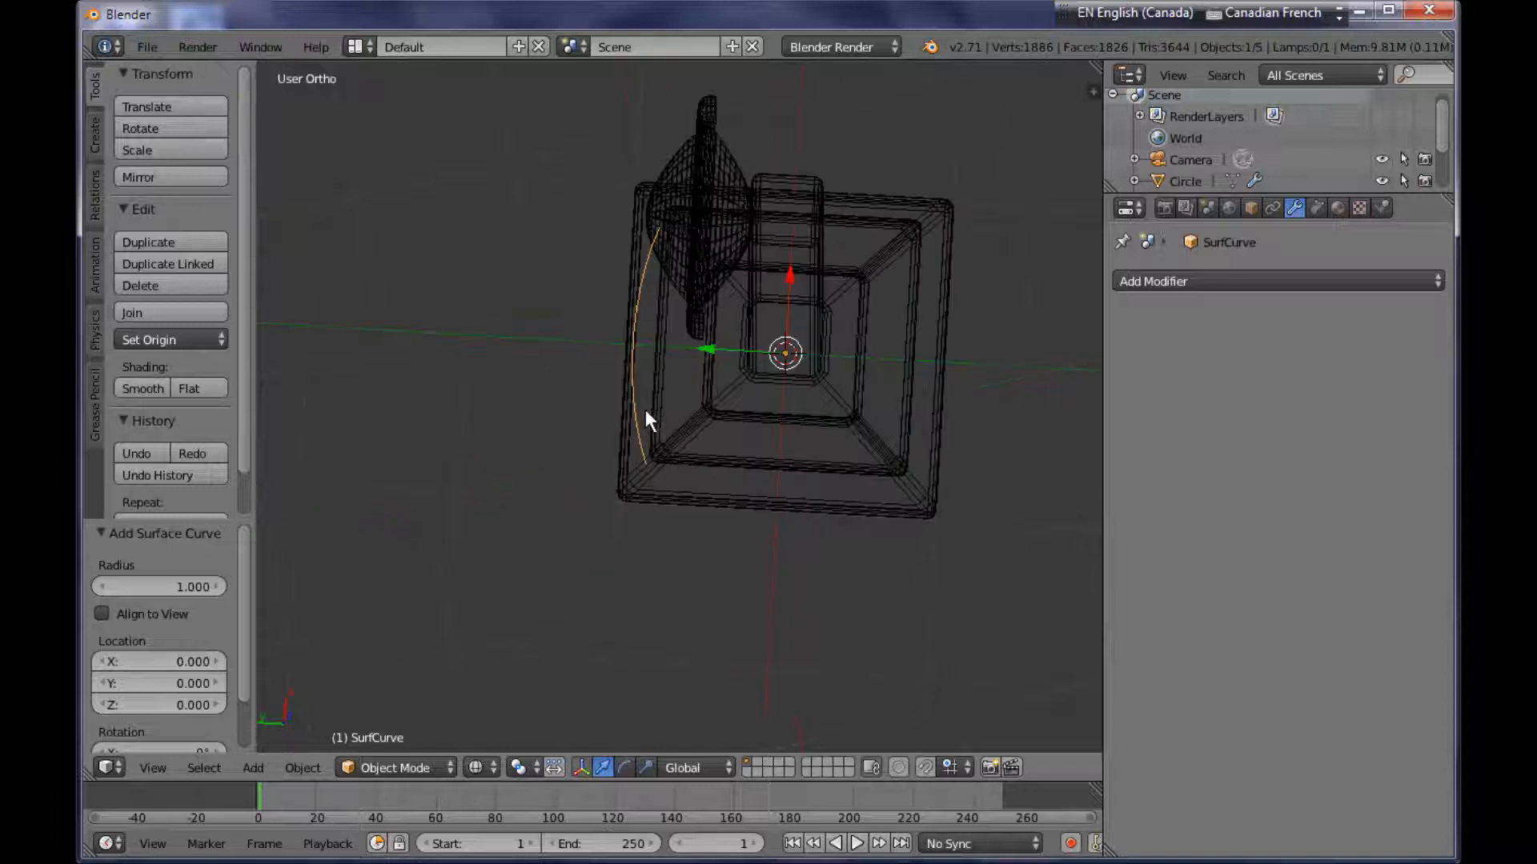
Rotate the surface curve 90° about the global X axis.
{"action": "middle_click_drag", "start_coordinate": [646, 367], "coordinate": [742, 425]}
{"action": "middle_click_drag", "start_coordinate": [776, 480], "coordinate": [744, 440], "text": "shift"}
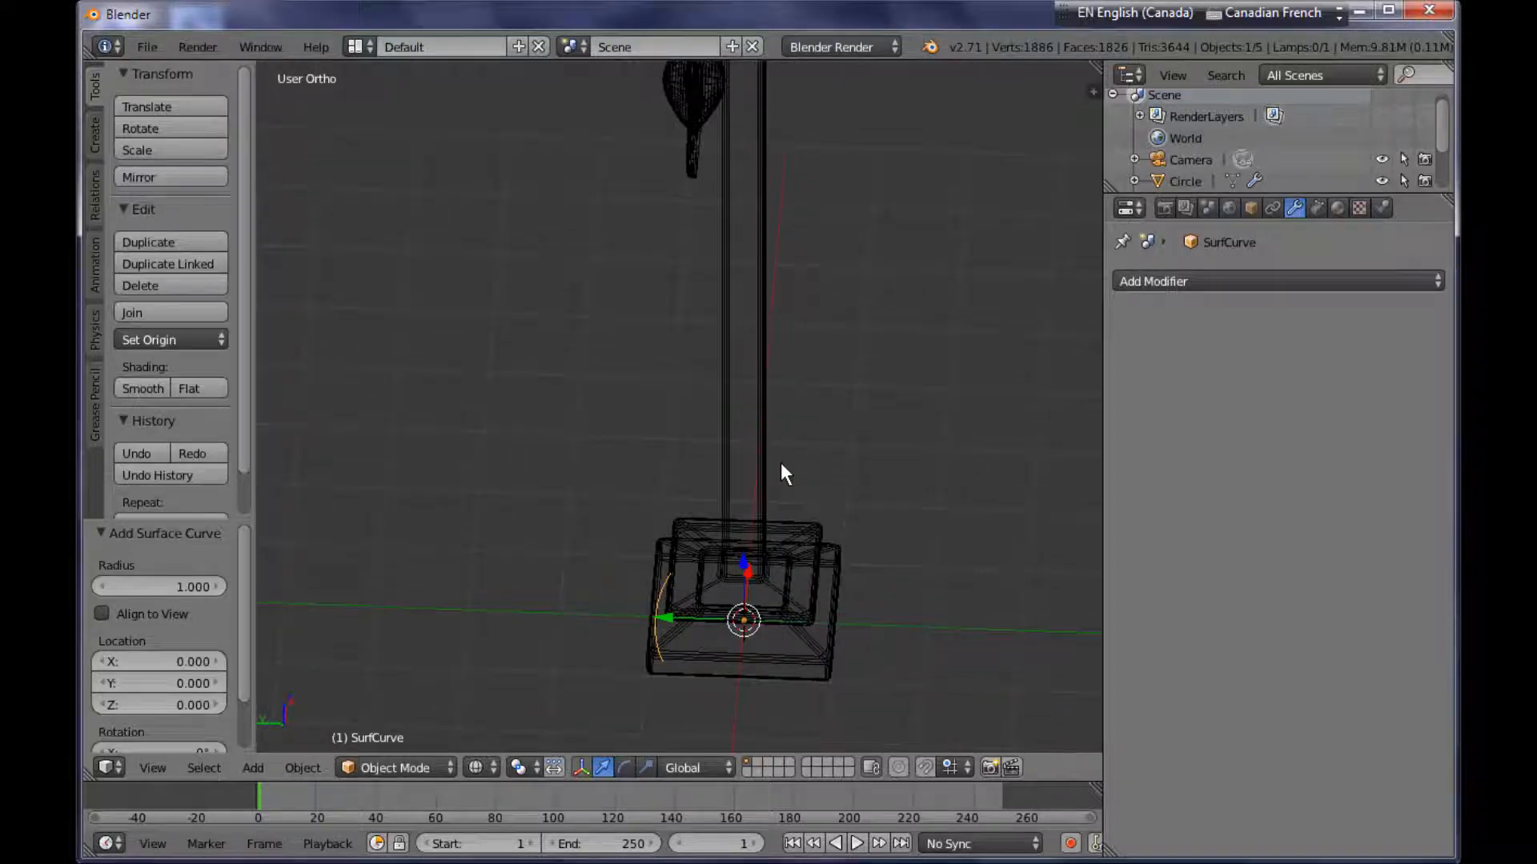
{"action": "key", "text": "r"}
{"action": "key", "text": "x"}
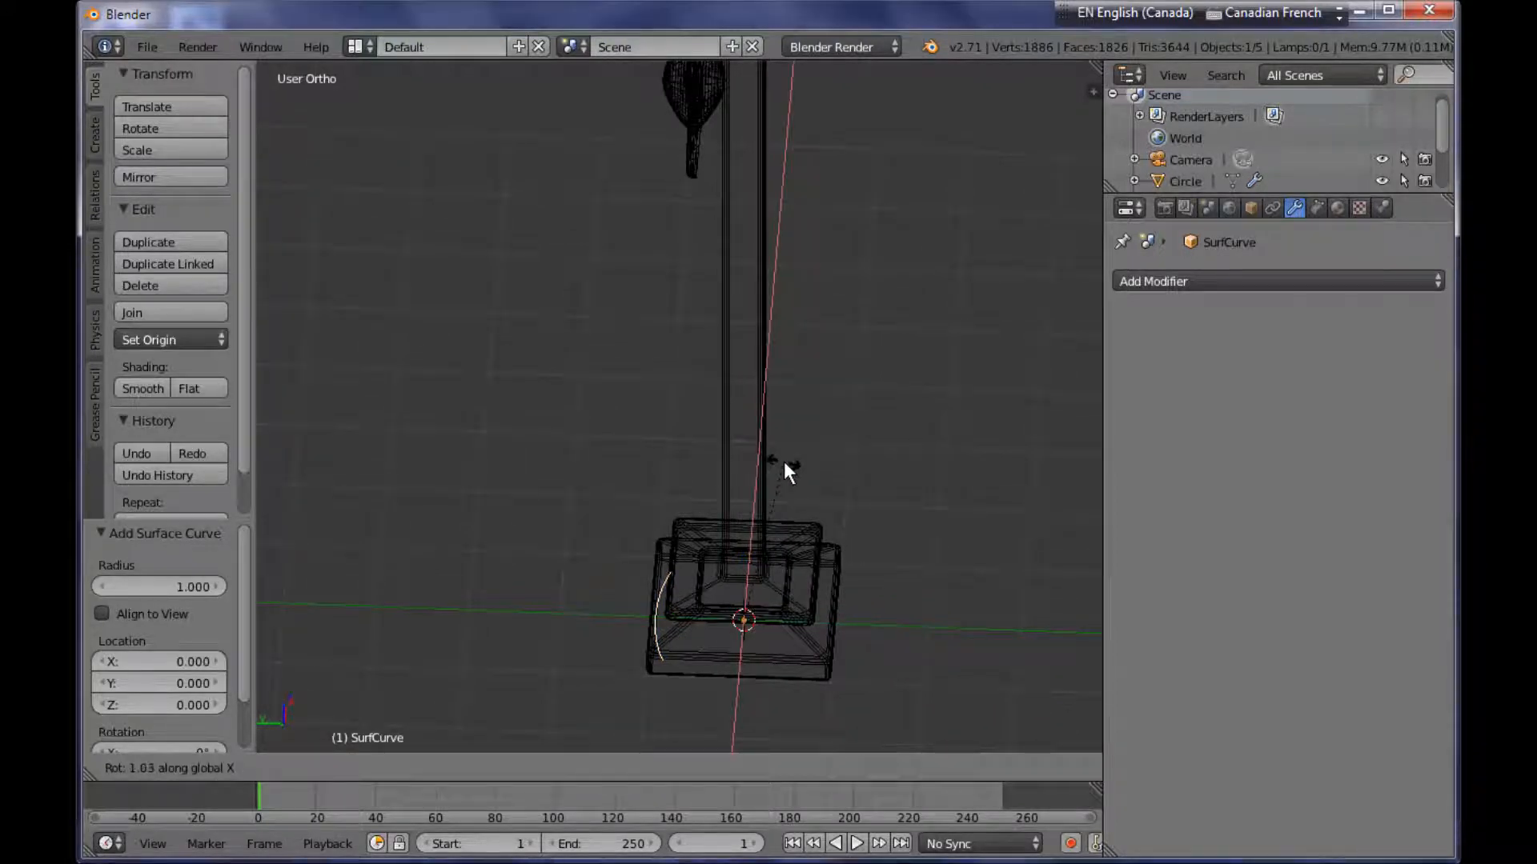
{"action": "type", "text": "90"}
{"action": "key", "text": "Return"}
Raise the surface curve about 7.25 units along Z to the height of the lamp housing.
{"action": "middle_click_drag", "start_coordinate": [742, 612], "coordinate": [530, 460]}
{"action": "key", "text": "KP_1"}
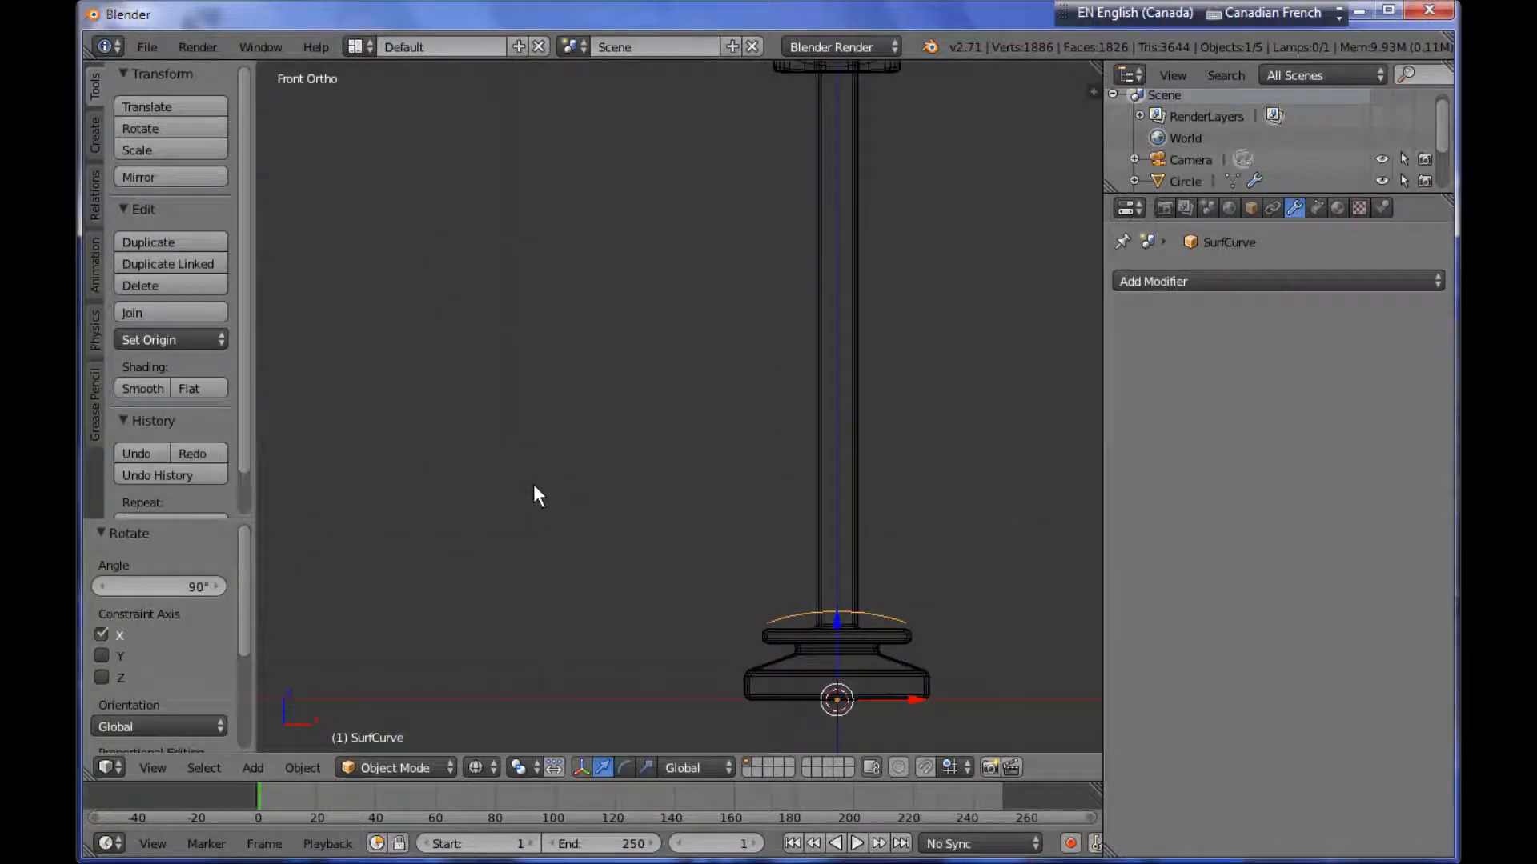
{"action": "key", "text": "ctrl+KP_1"}
{"action": "middle_click_drag", "start_coordinate": [588, 590], "coordinate": [911, 695], "text": "shift"}
{"action": "scroll", "coordinate": [910, 695], "scroll_direction": "down", "scroll_amount": 1}
{"action": "middle_click_drag", "start_coordinate": [812, 638], "coordinate": [799, 595], "text": "shift"}
{"action": "left_click_drag", "start_coordinate": [809, 621], "coordinate": [852, 64]}
Move the surface curve about 0.59 units along Y so it lines up with the lamp housing.
{"action": "middle_click_drag", "start_coordinate": [900, 147], "coordinate": [881, 316]}
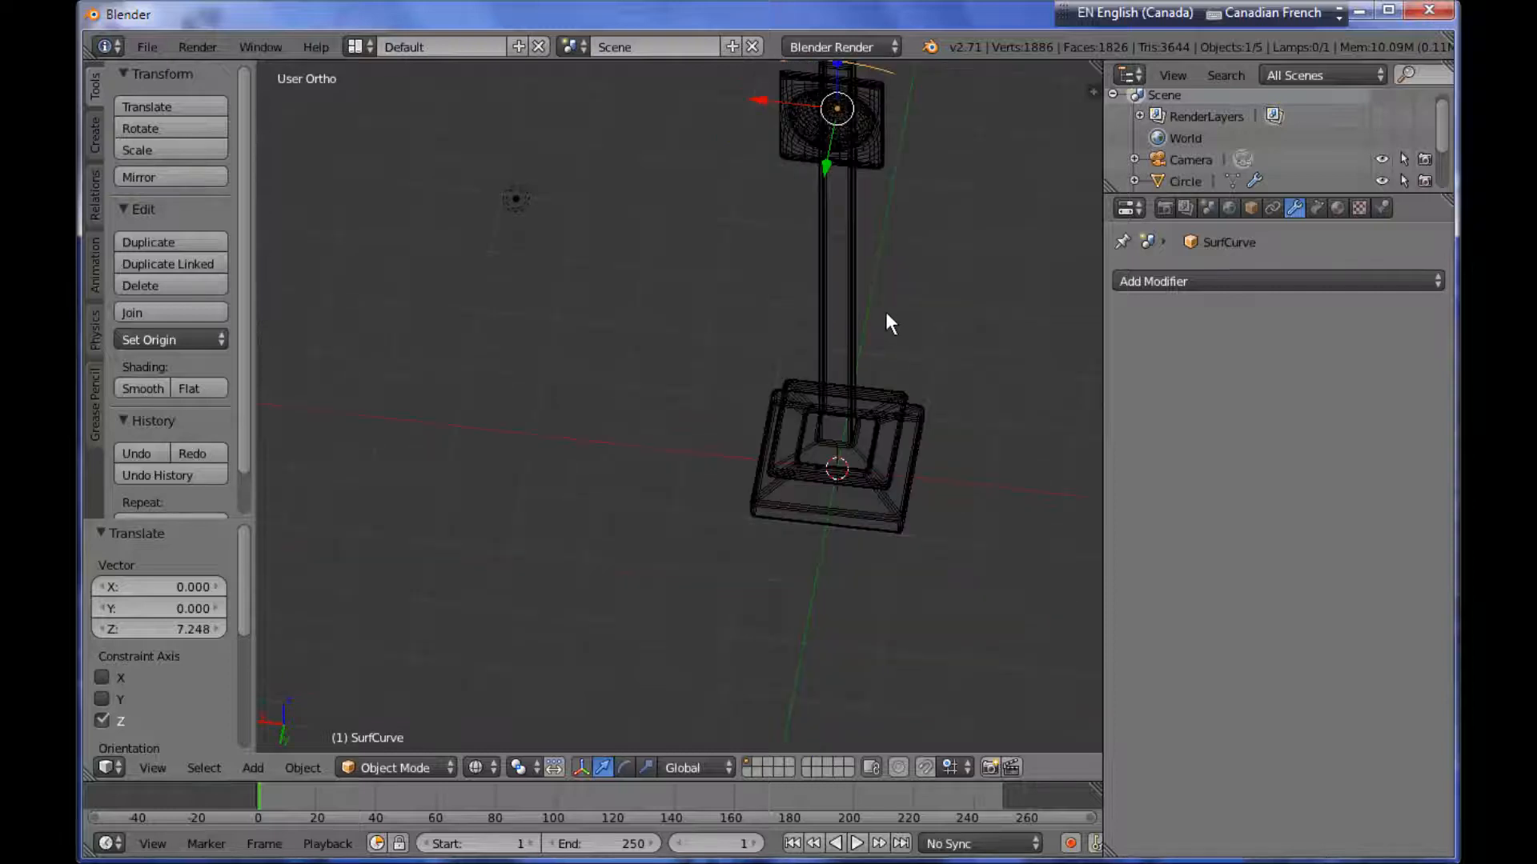
{"action": "key", "text": "KP_7"}
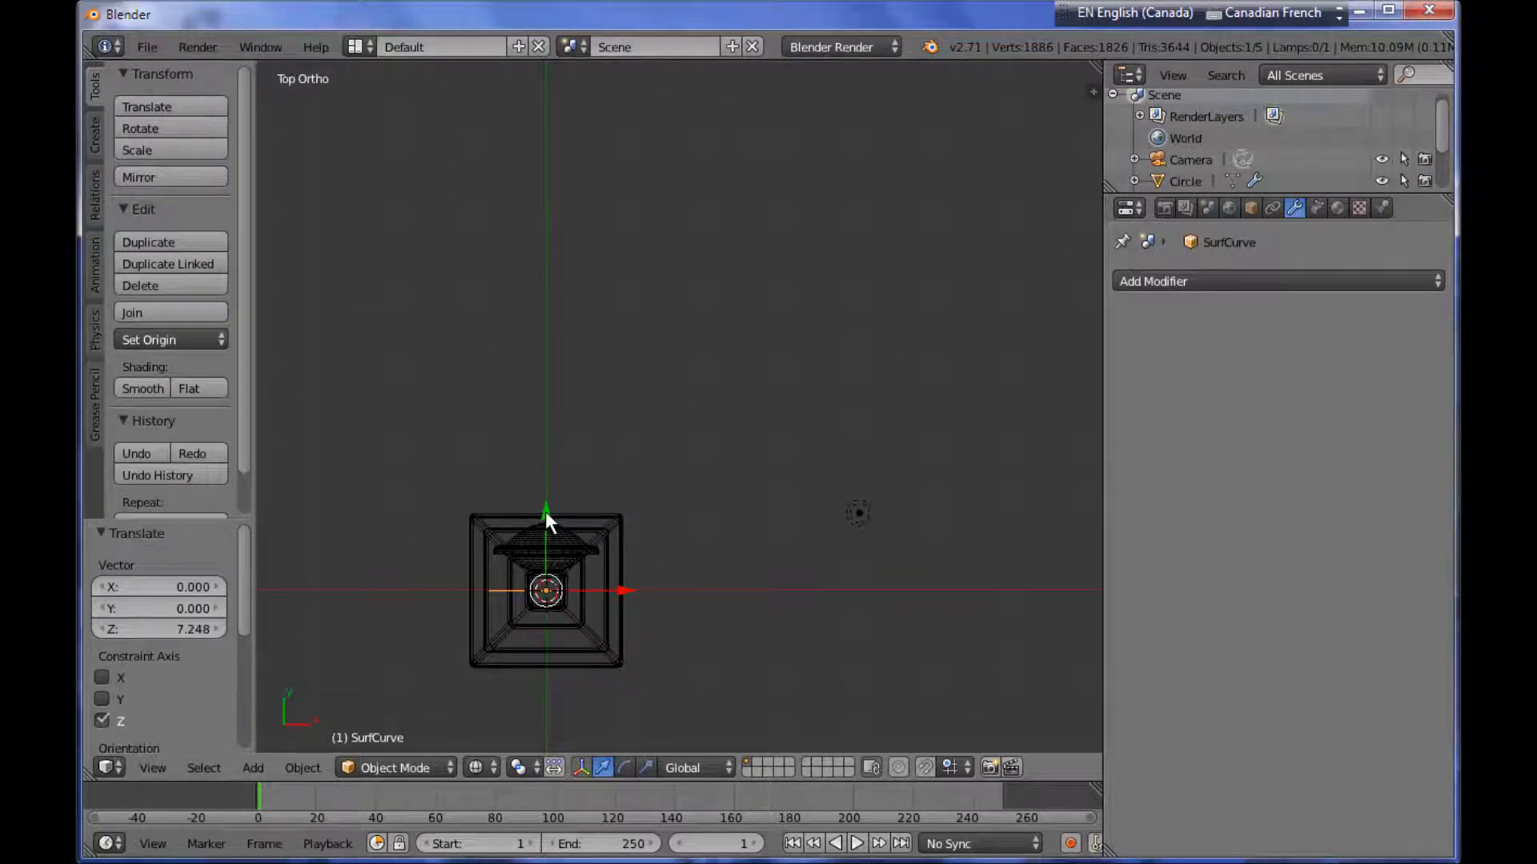
{"action": "middle_click_drag", "start_coordinate": [641, 571], "coordinate": [707, 418], "text": "shift"}
{"action": "scroll", "coordinate": [632, 480], "scroll_direction": "up", "scroll_amount": 2}
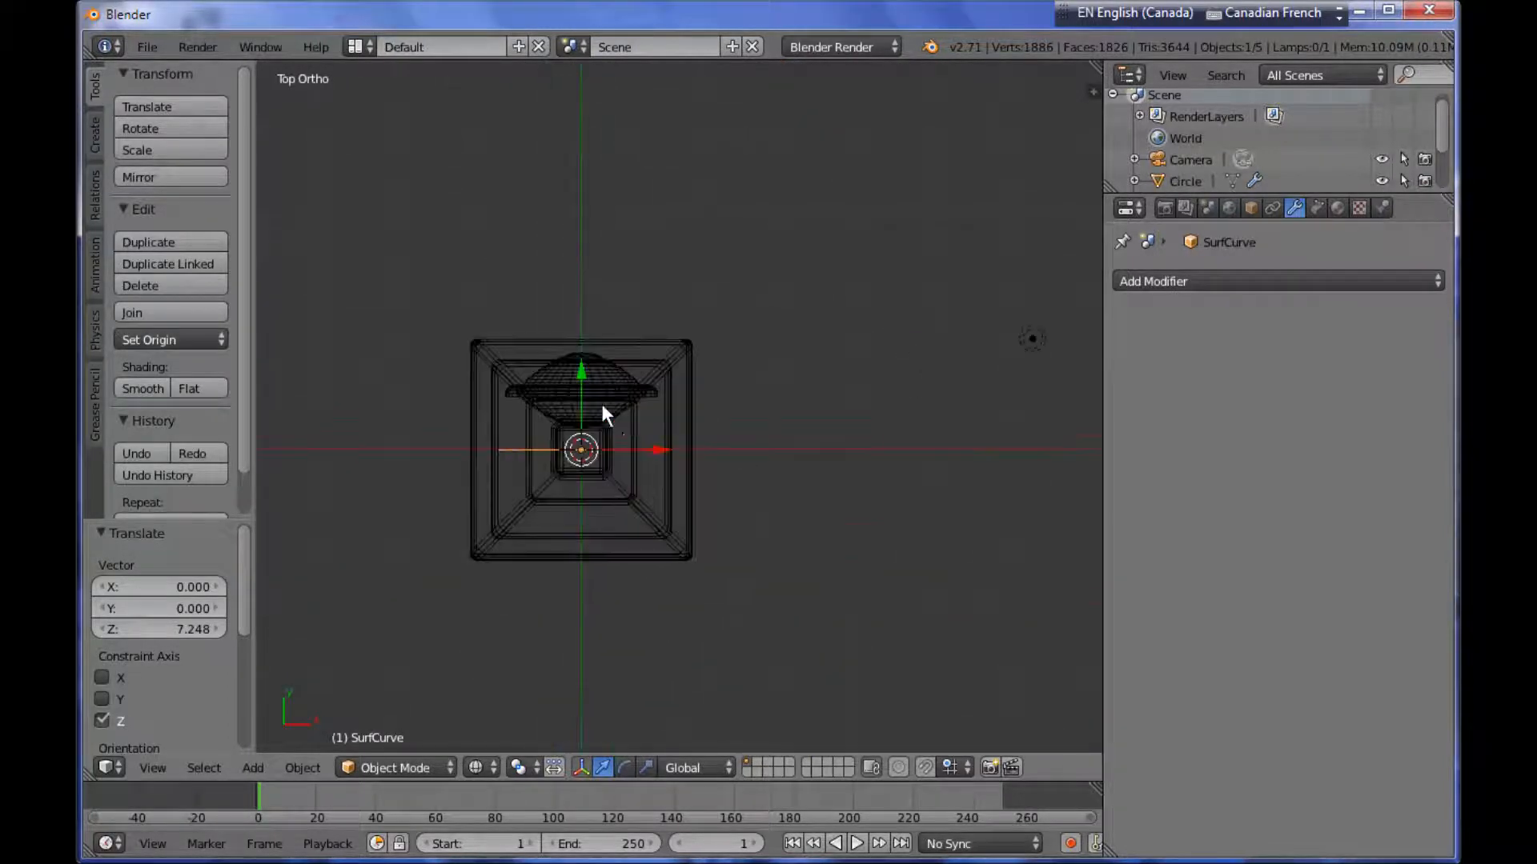
{"action": "left_click_drag", "start_coordinate": [579, 373], "coordinate": [583, 307]}
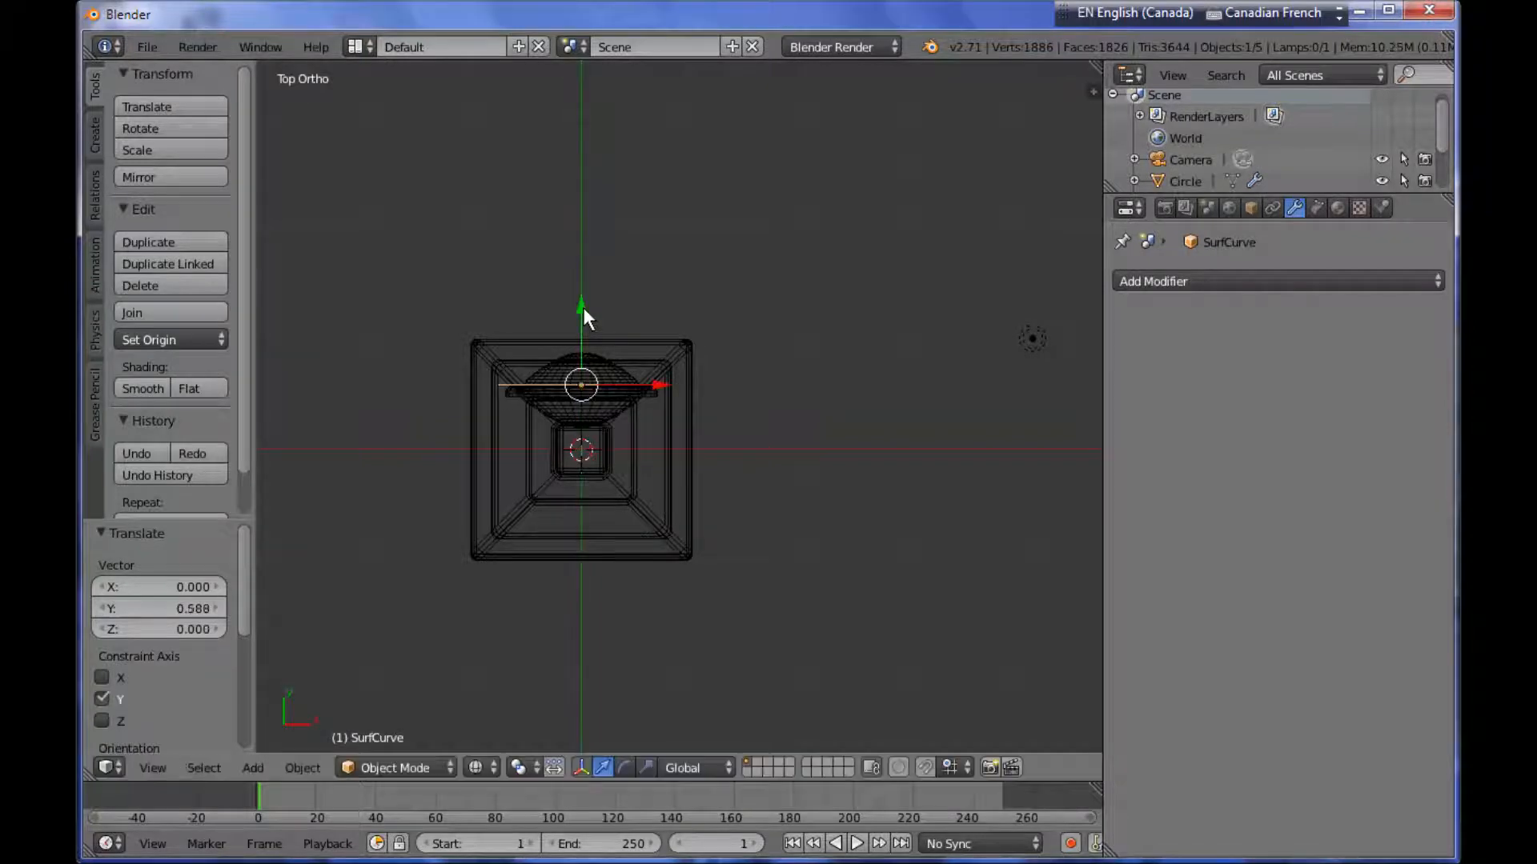
Enable Endpoint U for the surface curve's active spline and open its control points for editing in the back view.
{"action": "key", "text": "ctrl+KP_1"}
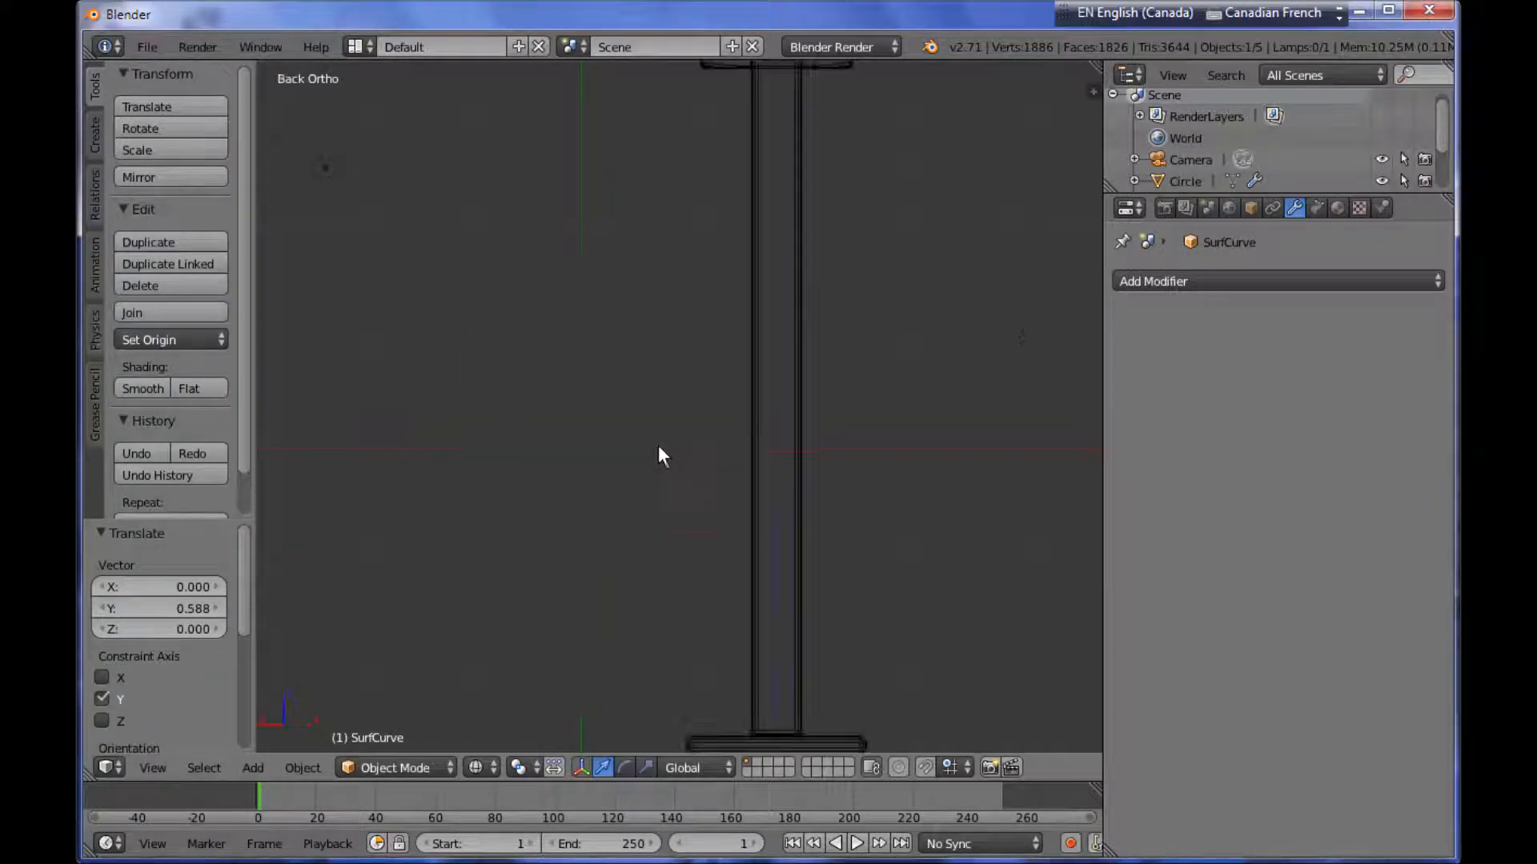
{"action": "scroll", "coordinate": [712, 535], "scroll_direction": "down", "scroll_amount": 3}
{"action": "scroll", "coordinate": [710, 544], "scroll_direction": "up", "scroll_amount": 4}
{"action": "middle_click_drag", "start_coordinate": [755, 454], "coordinate": [686, 550], "text": "shift"}
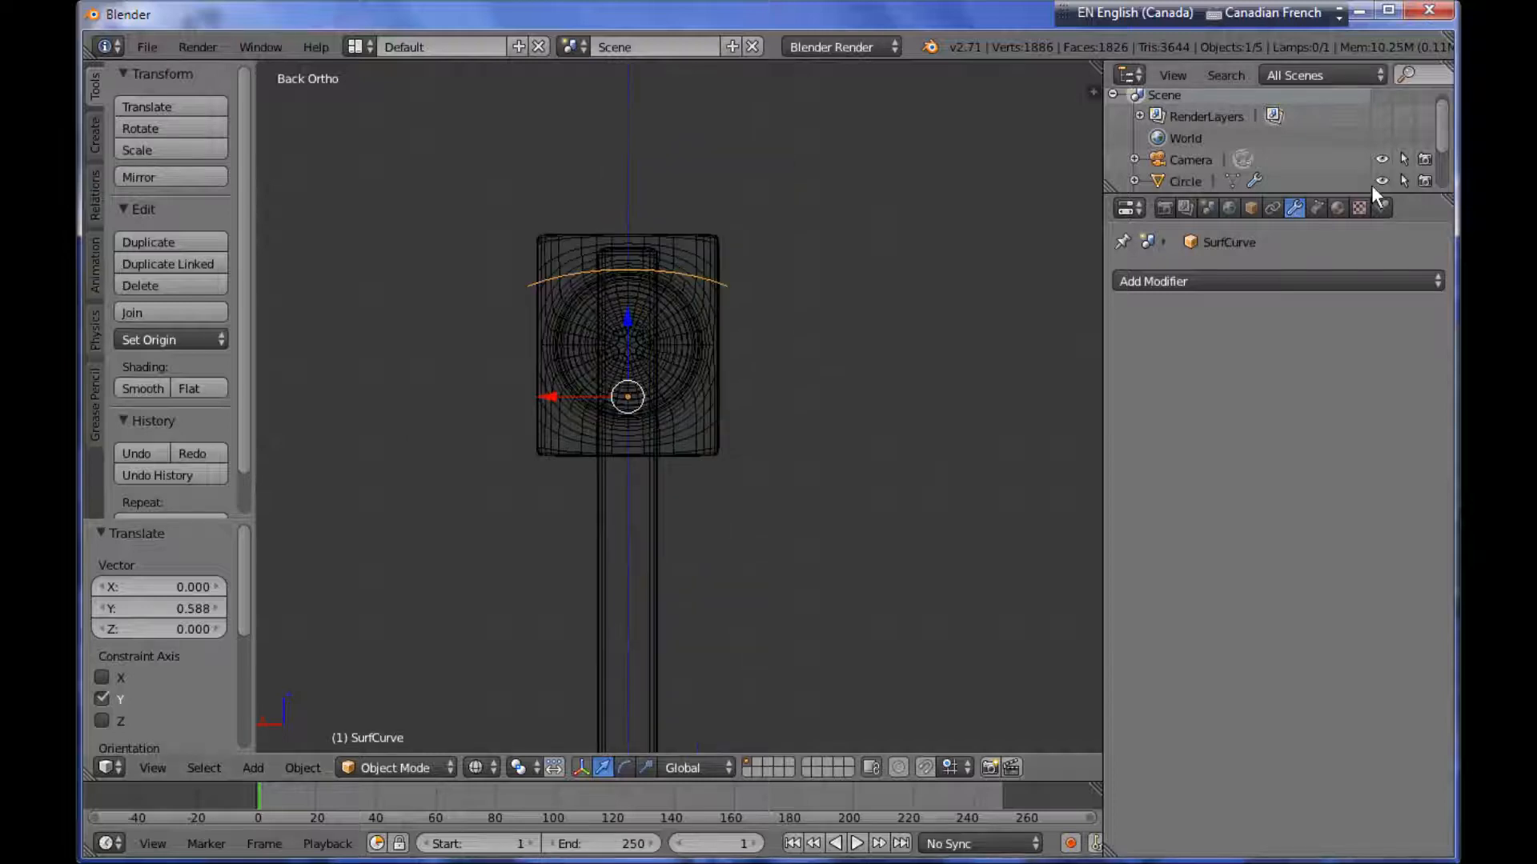
{"action": "left_click", "coordinate": [1317, 208]}
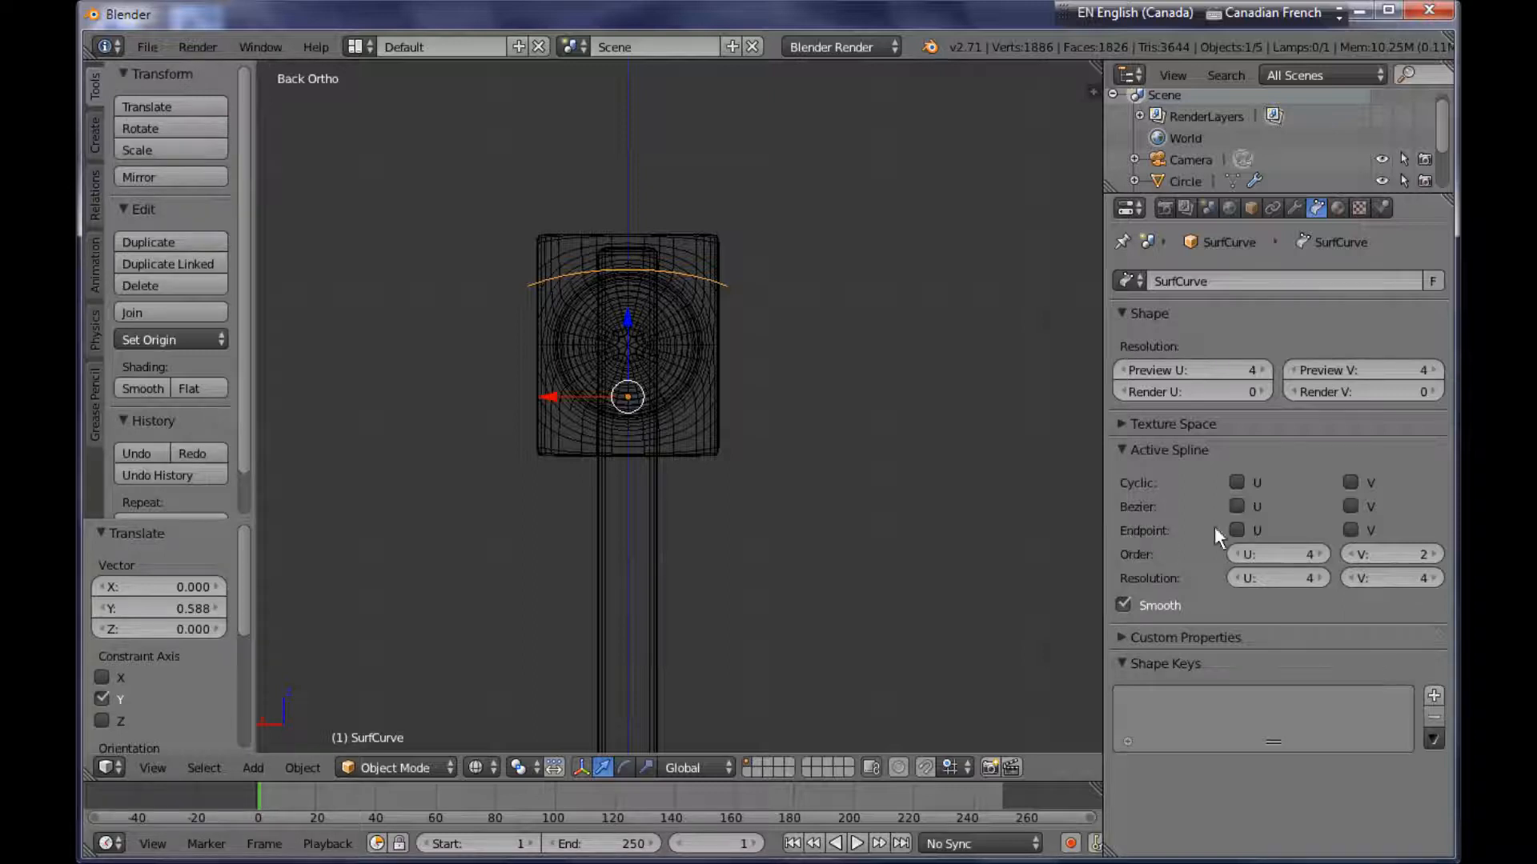
{"action": "left_click", "coordinate": [1236, 530]}
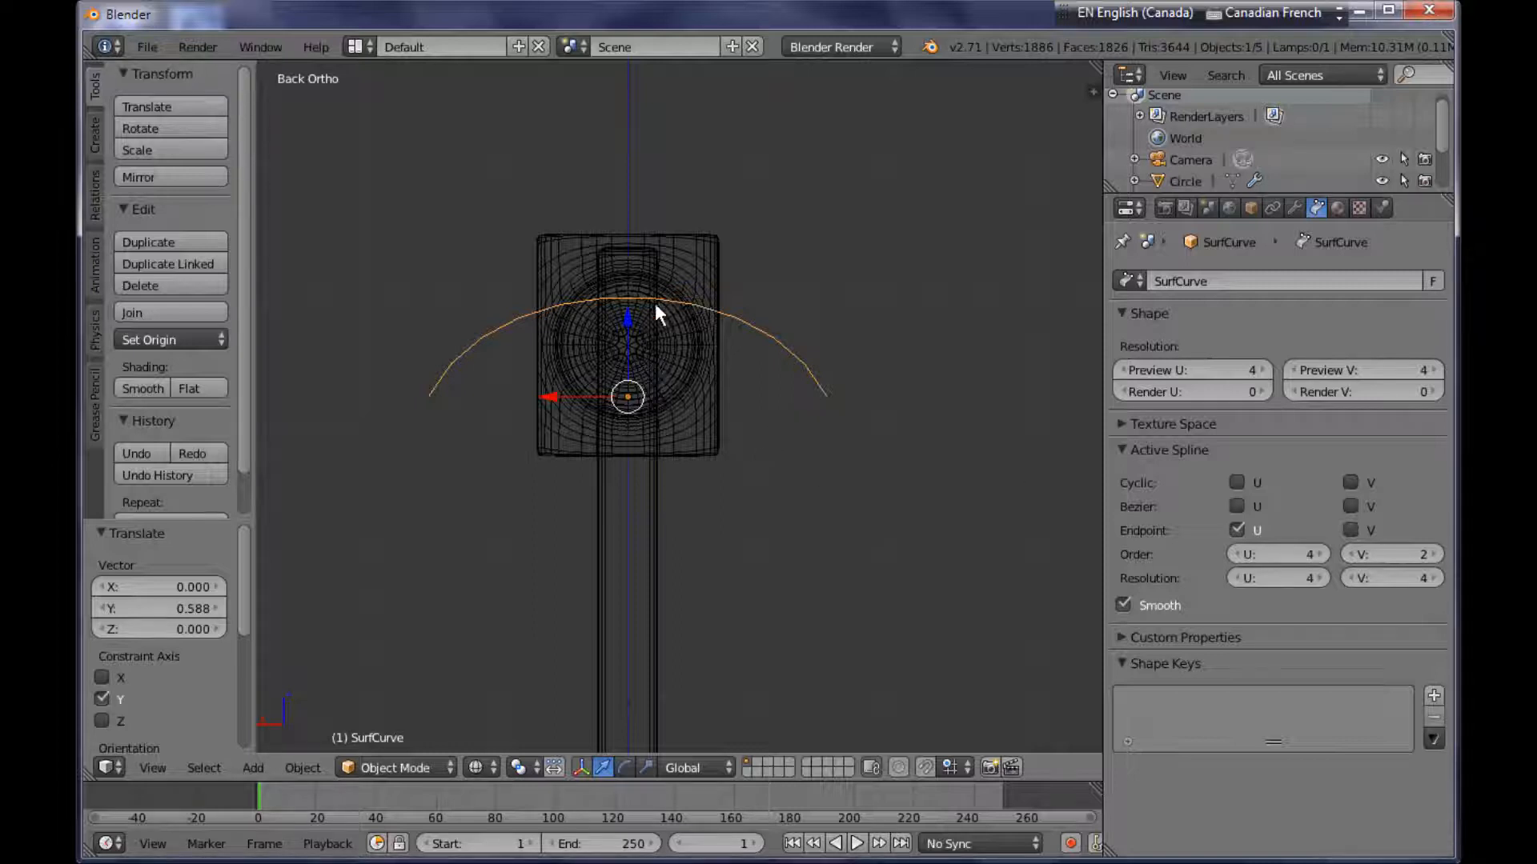
{"action": "key", "text": "Tab"}
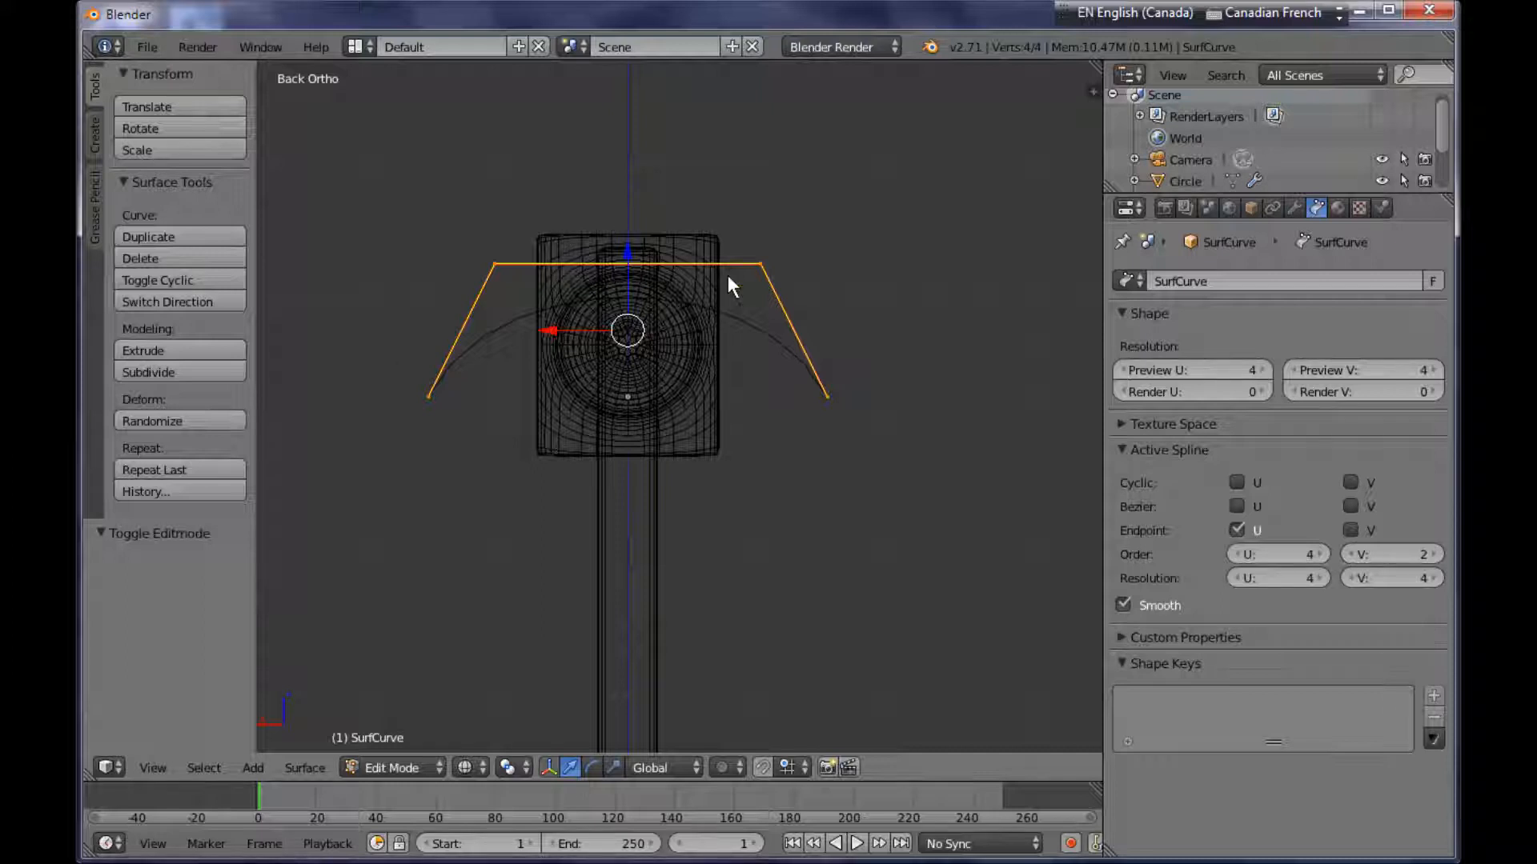
Scale the surface curve's control points to about 0.445, raise them about 0.326 units along Z, and scale them by about 0.9.
{"action": "key", "text": "s"}
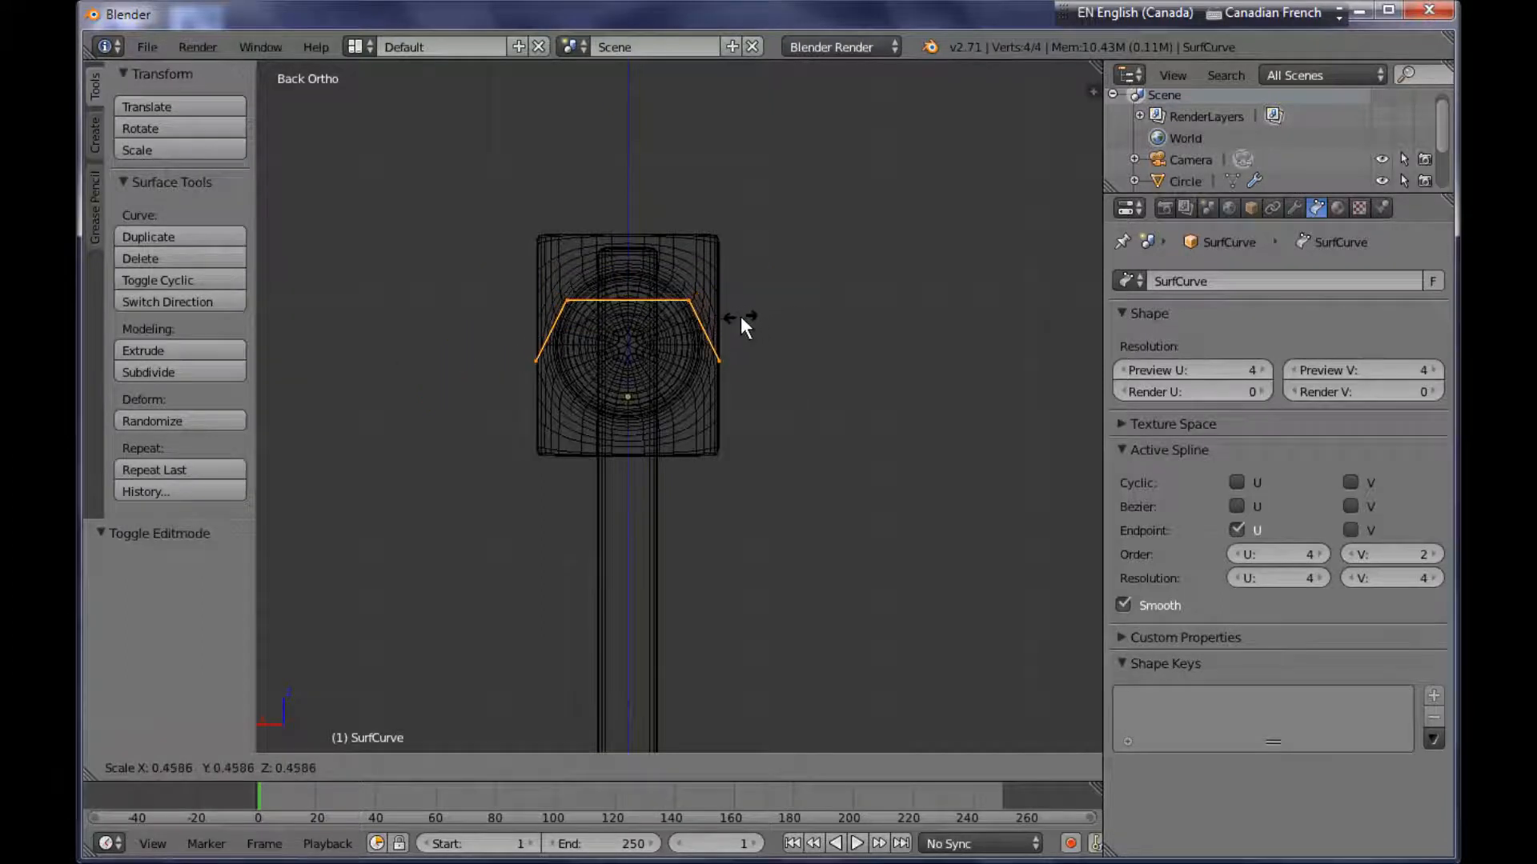
{"action": "left_click", "coordinate": [738, 317]}
{"action": "key", "text": "g"}
{"action": "key", "text": "z"}
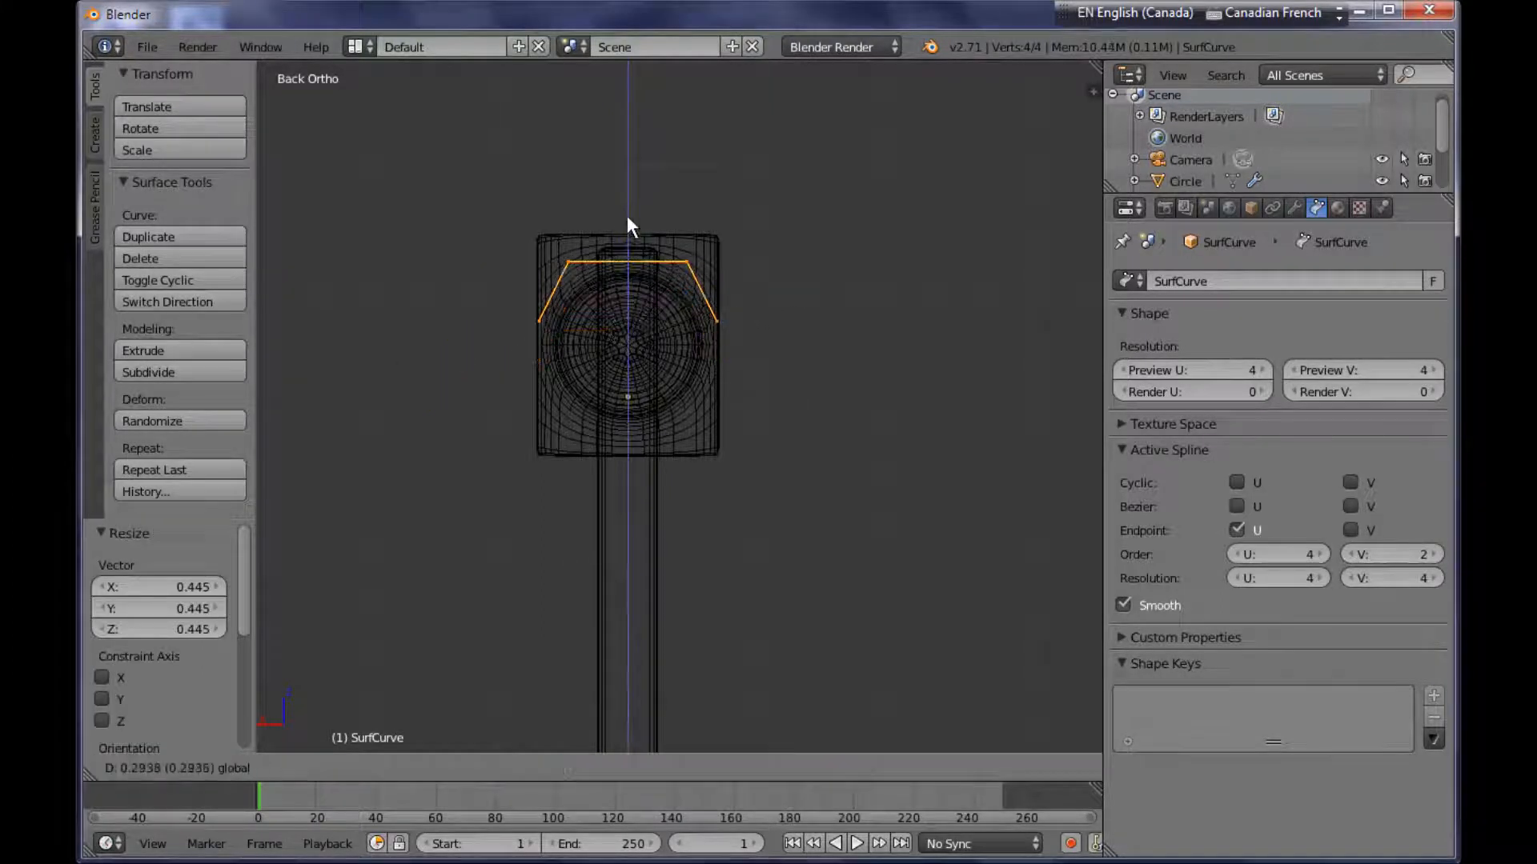
{"action": "left_click", "coordinate": [627, 213]}
{"action": "key", "text": "s"}
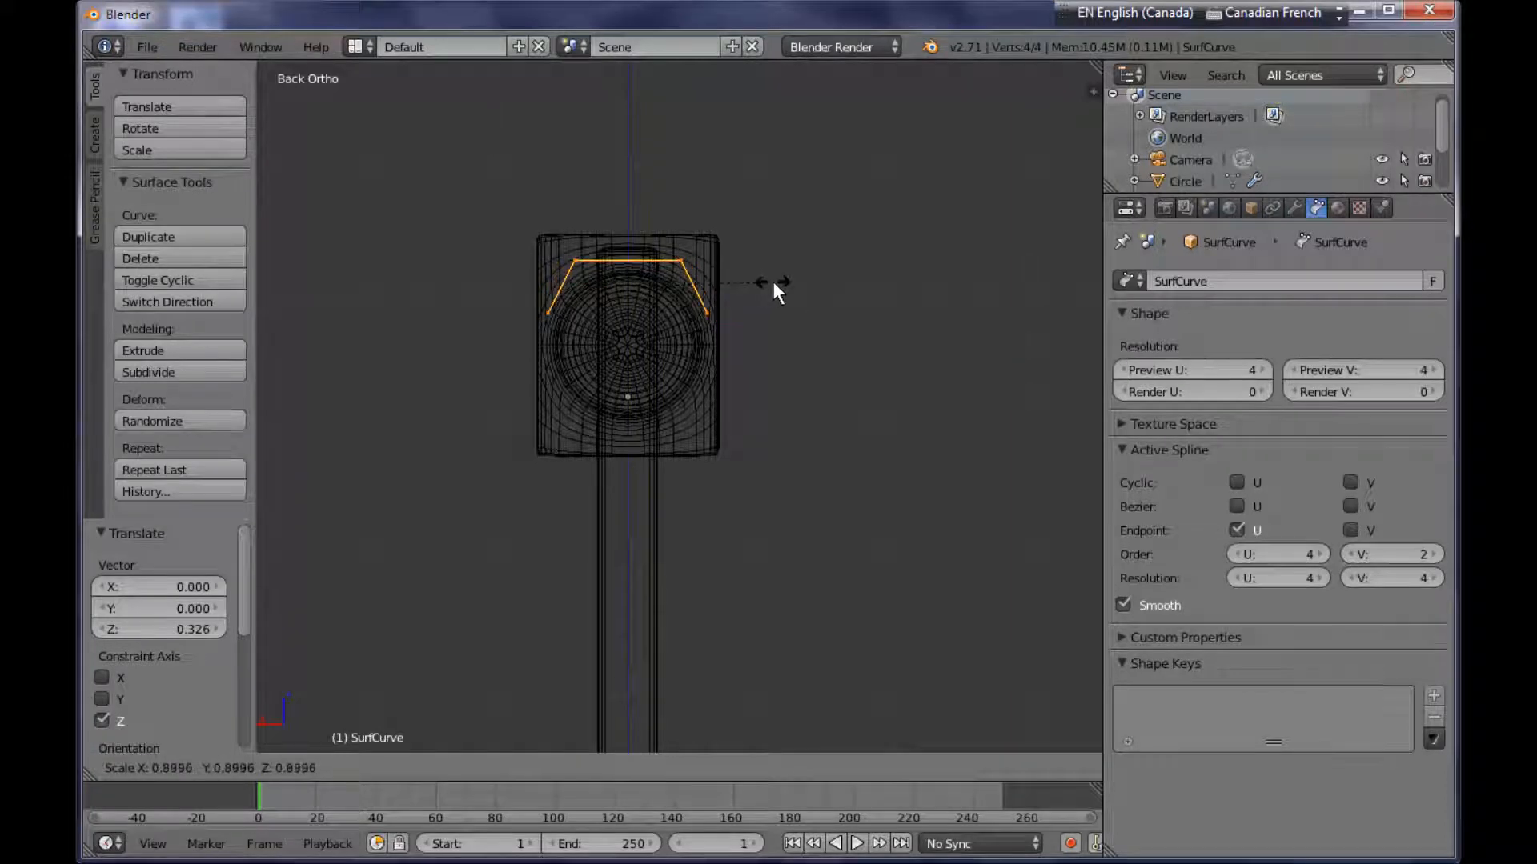
{"action": "left_click", "coordinate": [773, 285]}
Extrude a copy of the surface curve's control points about 0.594 units along Y, out in front of the housing.
{"action": "middle_click_drag", "start_coordinate": [806, 384], "coordinate": [669, 318]}
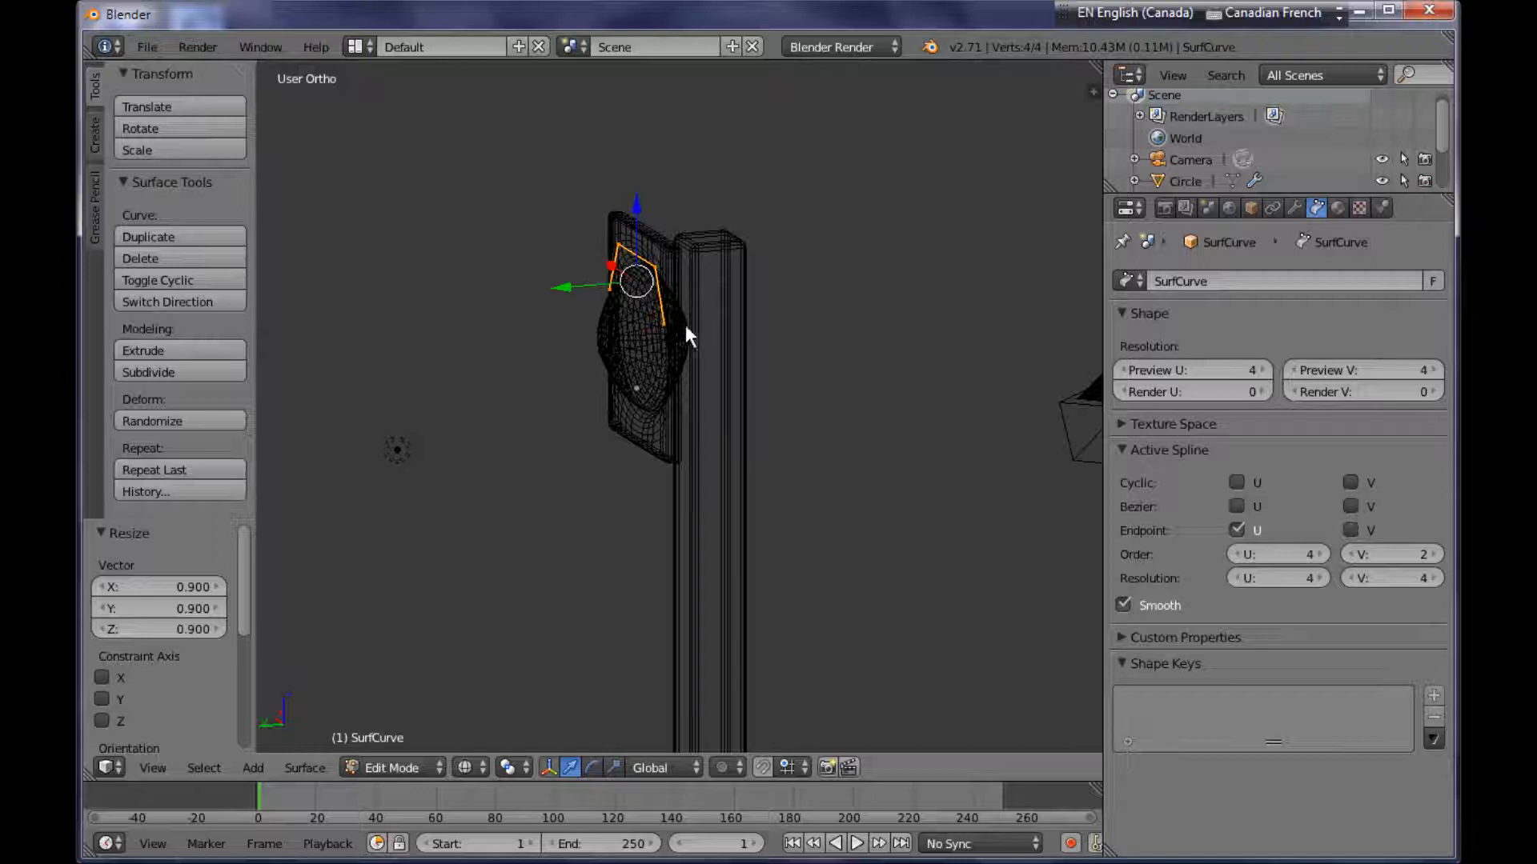
{"action": "key", "text": "e"}
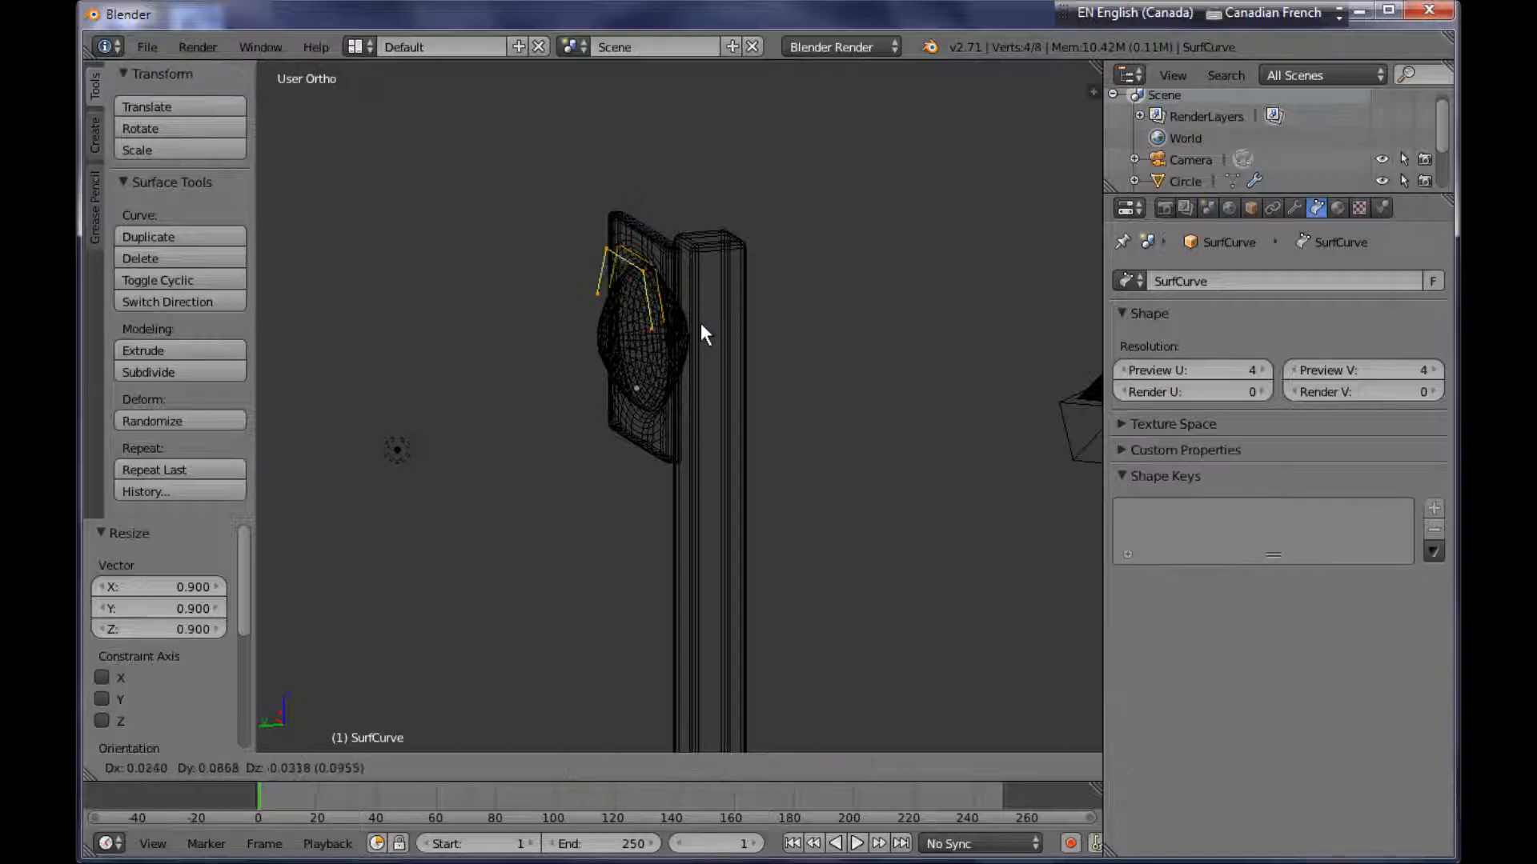
{"action": "key", "text": "y"}
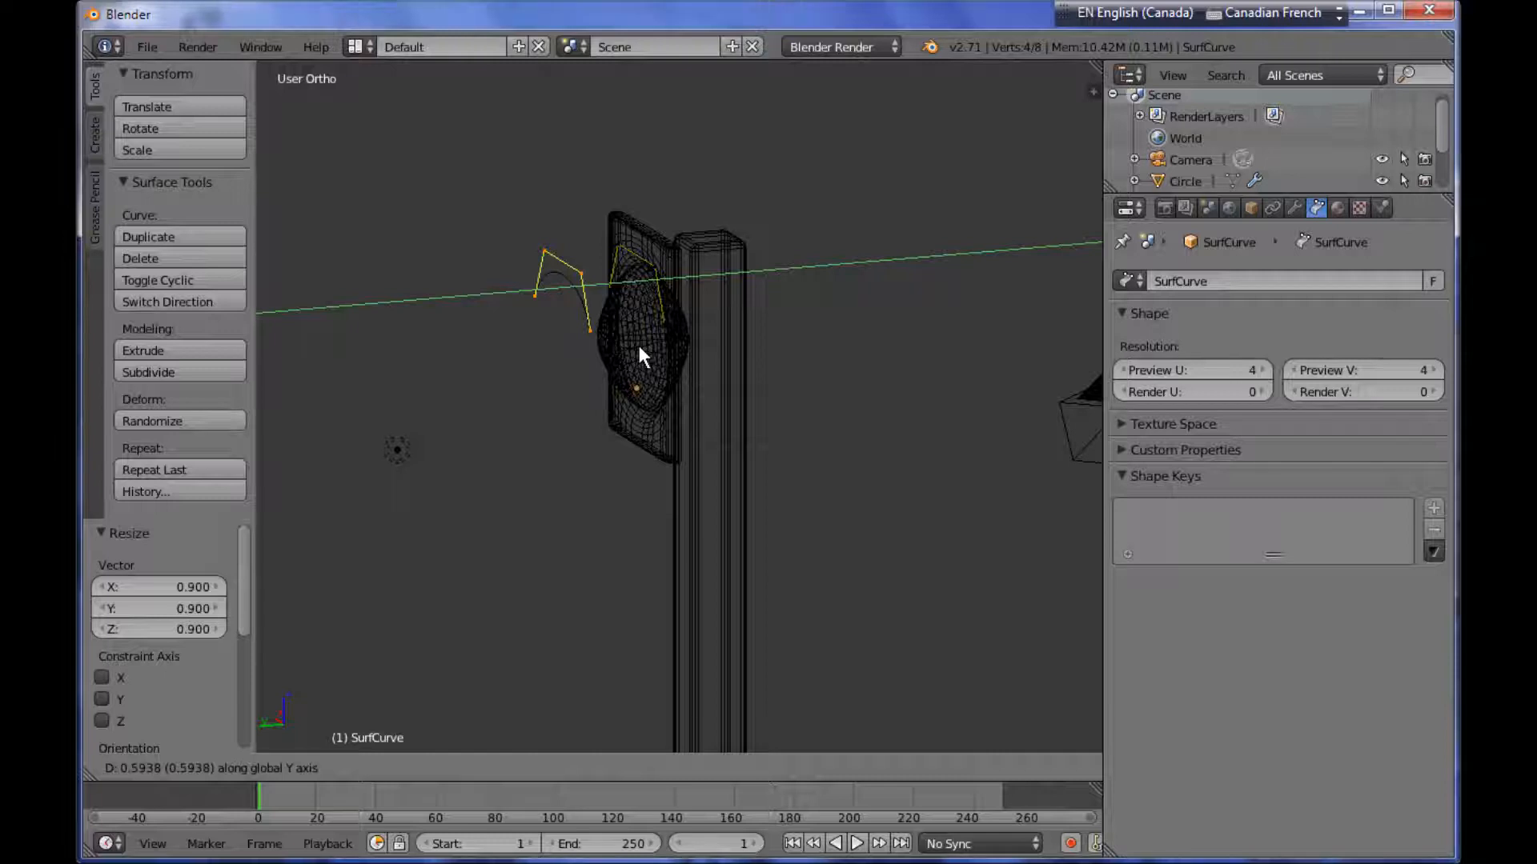
{"action": "left_click", "coordinate": [638, 344]}
Join both curves with a segment to form a visor surface above the lamp and display it in solid shading.
{"action": "middle_click_drag", "start_coordinate": [661, 383], "coordinate": [699, 395]}
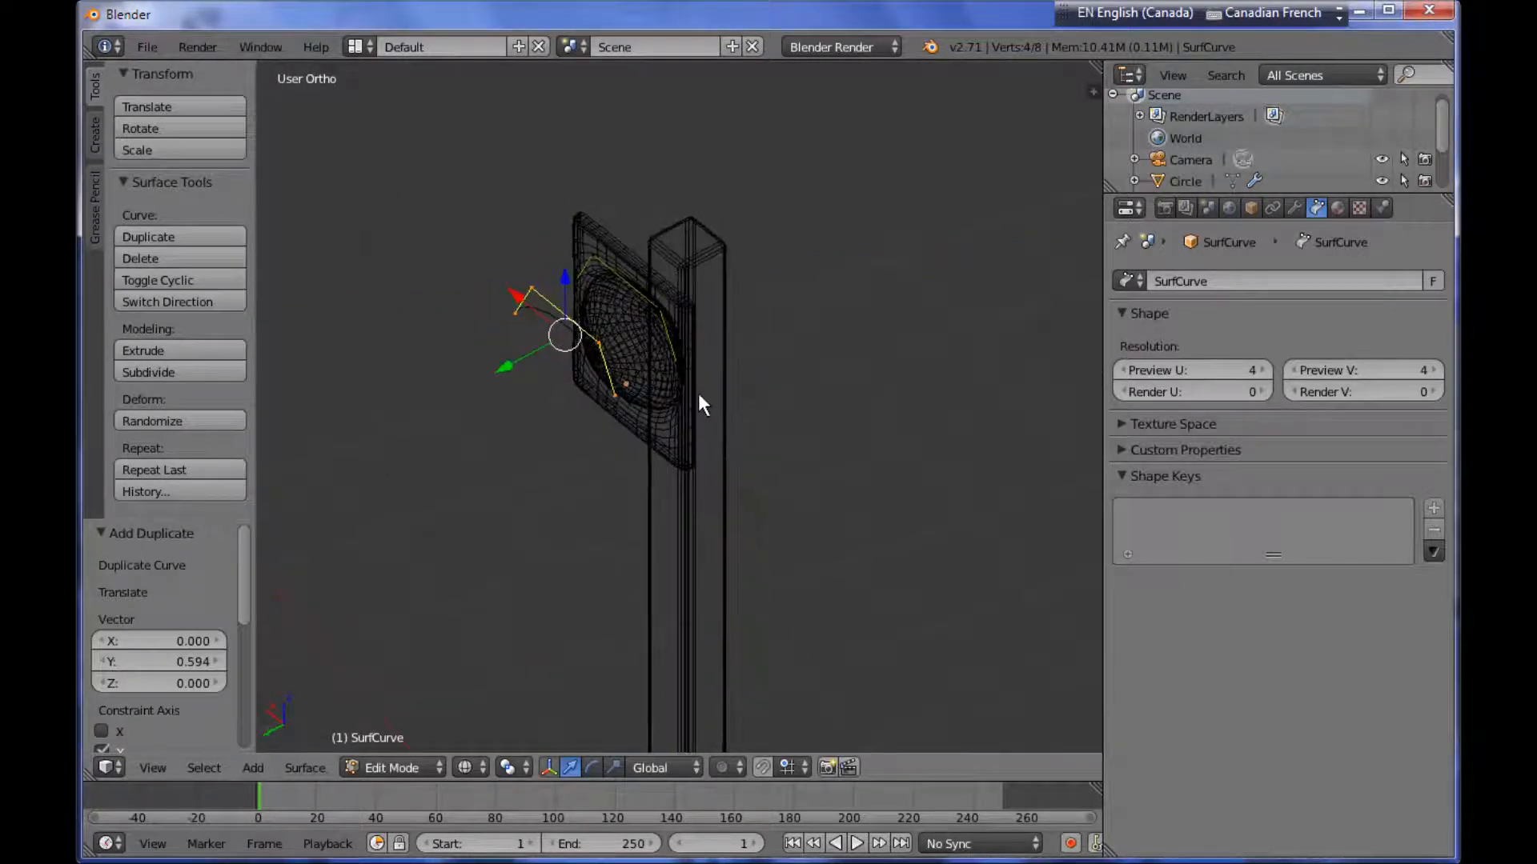
{"action": "key", "text": "a"}
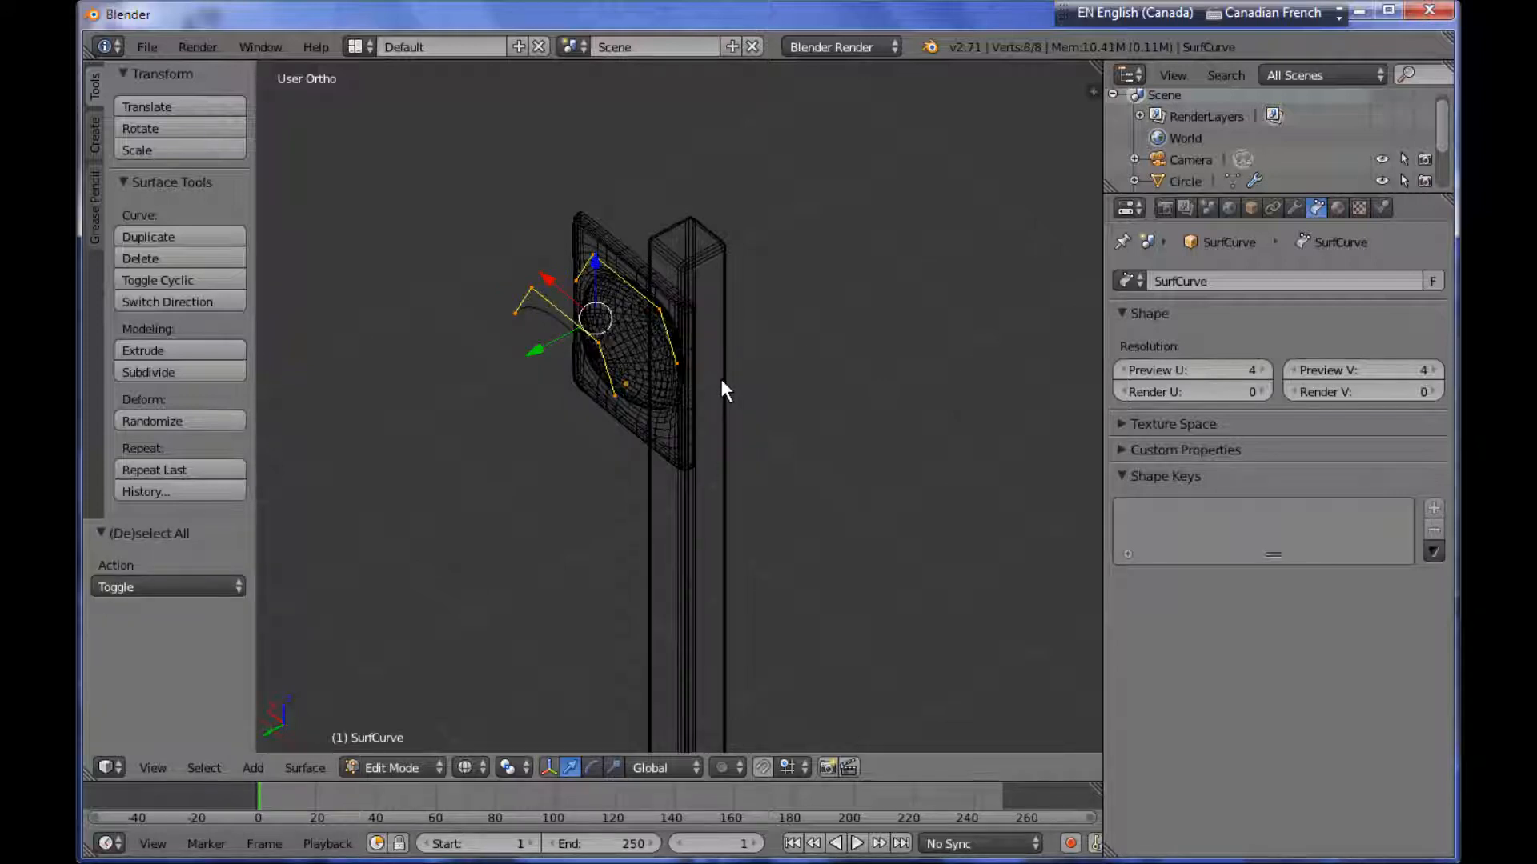
{"action": "key", "text": "f"}
{"action": "key", "text": "z"}
{"action": "mouse_move", "coordinate": [695, 405]}
{"action": "middle_mouse_down"}
{"action": "mouse_move", "coordinate": [709, 356]}
{"action": "mouse_move", "coordinate": [866, 222]}
{"action": "mouse_move", "coordinate": [707, 343]}
{"action": "mouse_move", "coordinate": [685, 387]}
{"action": "mouse_move", "coordinate": [657, 385]}
{"action": "mouse_move", "coordinate": [698, 357]}
{"action": "mouse_move", "coordinate": [721, 410]}
{"action": "middle_mouse_up"}
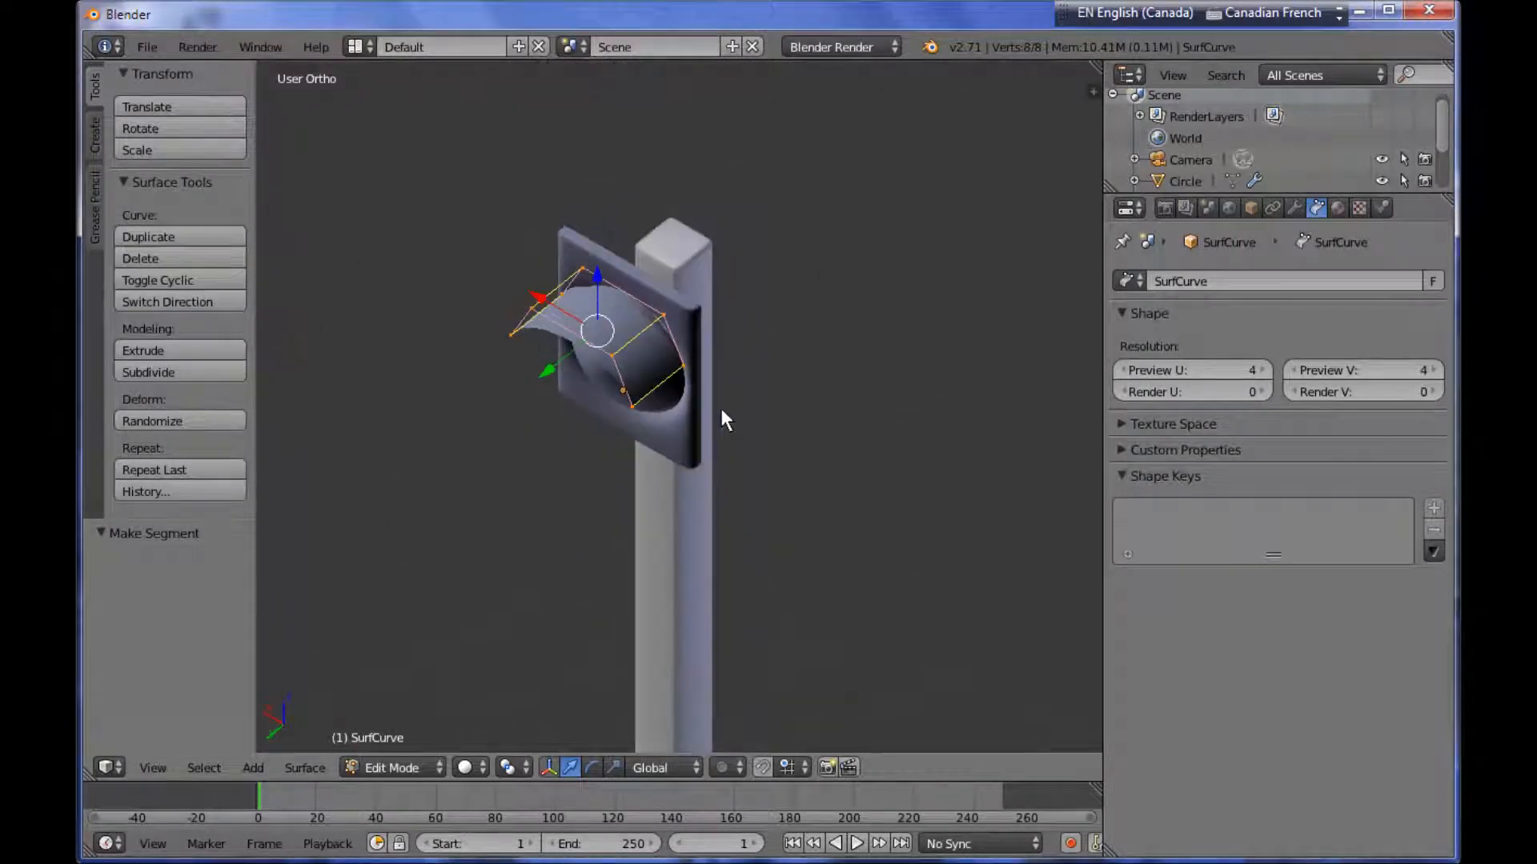
Subdivide the visor surface between its four upper control points with one cut.
{"action": "scroll", "coordinate": [649, 357], "scroll_direction": "up", "scroll_amount": 2}
{"action": "middle_click_drag", "start_coordinate": [661, 358], "coordinate": [709, 336]}
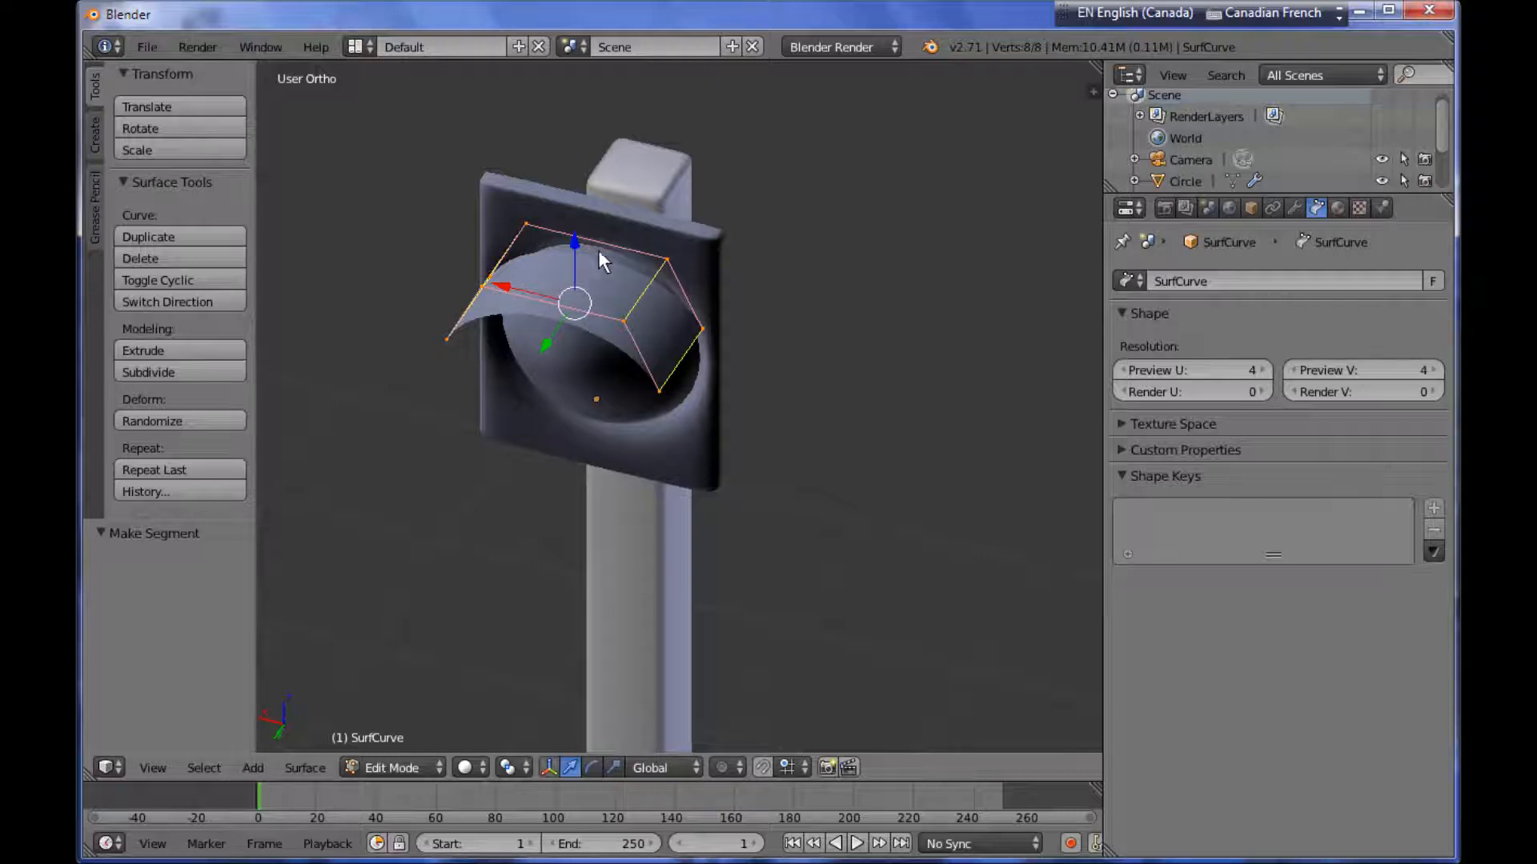
{"action": "right_click", "coordinate": [484, 286]}
{"action": "right_click", "coordinate": [527, 226], "text": "shift"}
{"action": "right_click", "coordinate": [655, 250], "text": "shift"}
{"action": "right_click", "coordinate": [623, 319], "text": "shift"}
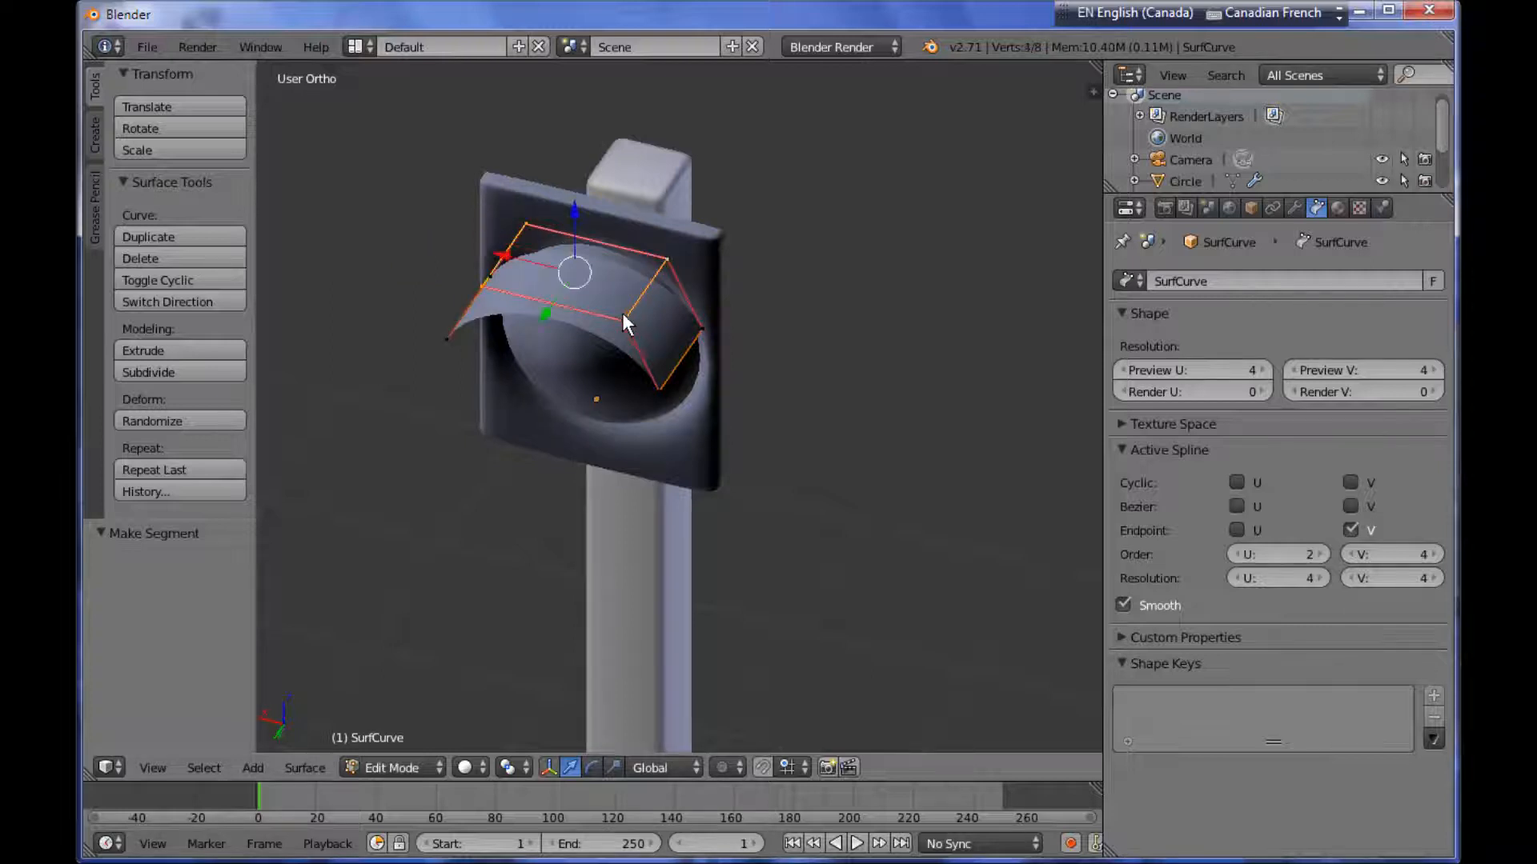
{"action": "key", "text": "w"}
{"action": "left_click", "coordinate": [775, 240]}
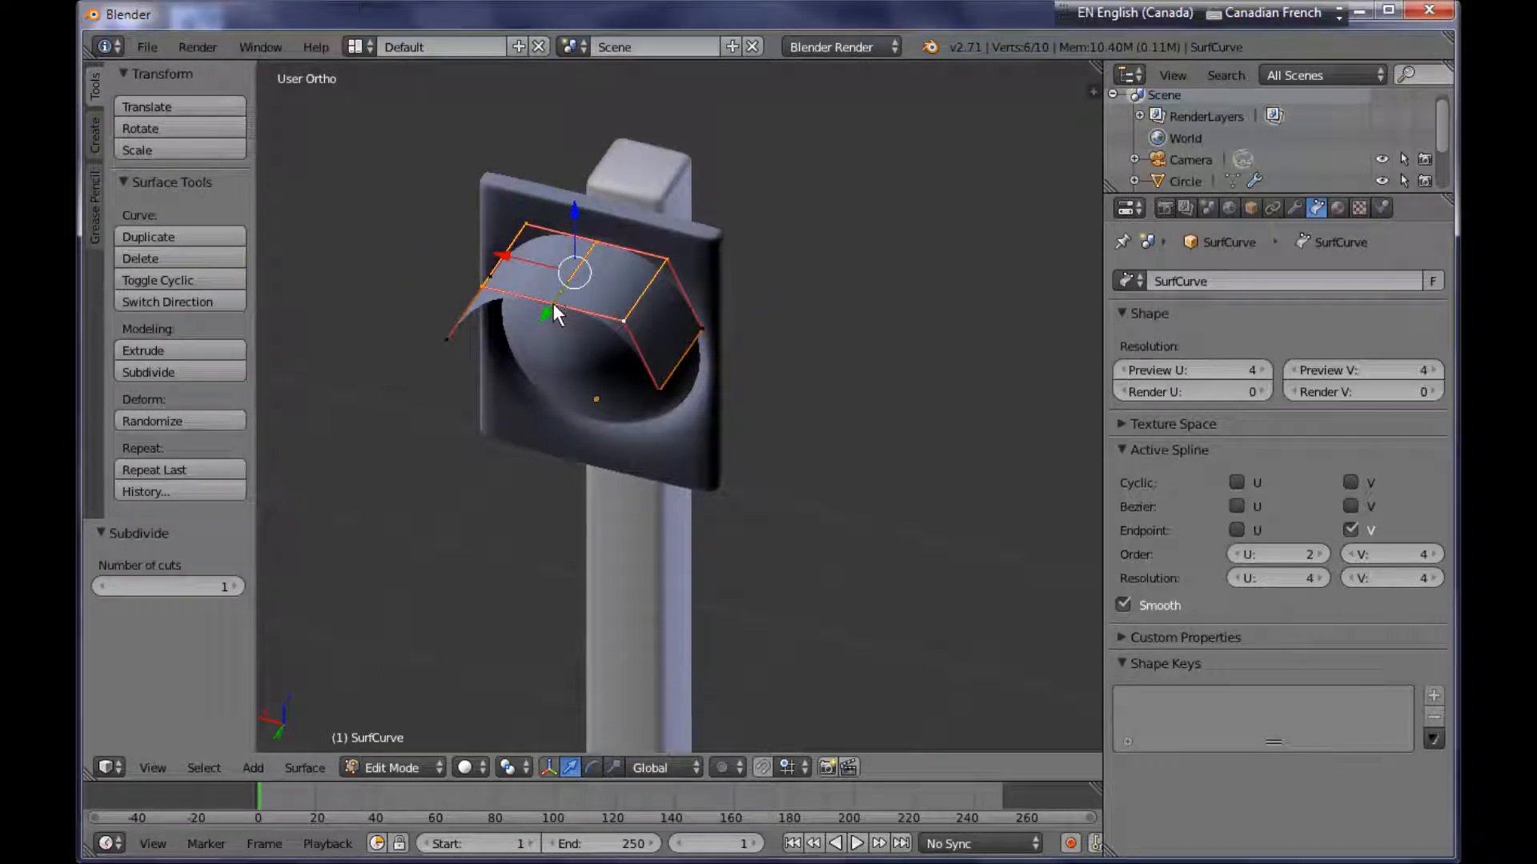
Move the middle control point on the visor's front upper edge about 1.458 units forward along Y.
{"action": "right_click", "coordinate": [554, 305]}
{"action": "scroll", "coordinate": [633, 369], "scroll_direction": "up", "scroll_amount": 3}
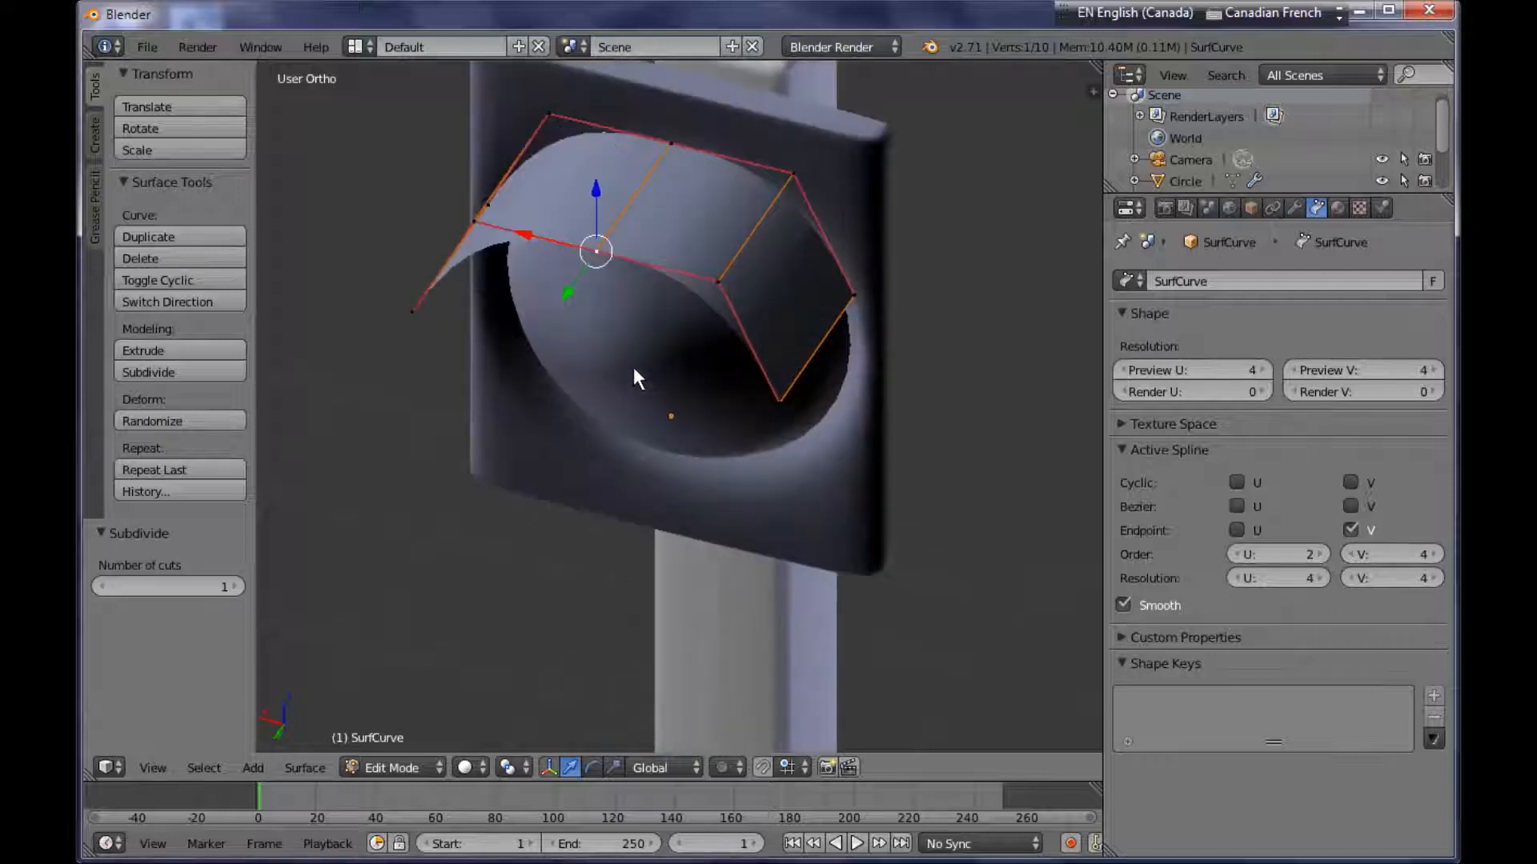
{"action": "key", "text": "g"}
{"action": "key", "text": "y"}
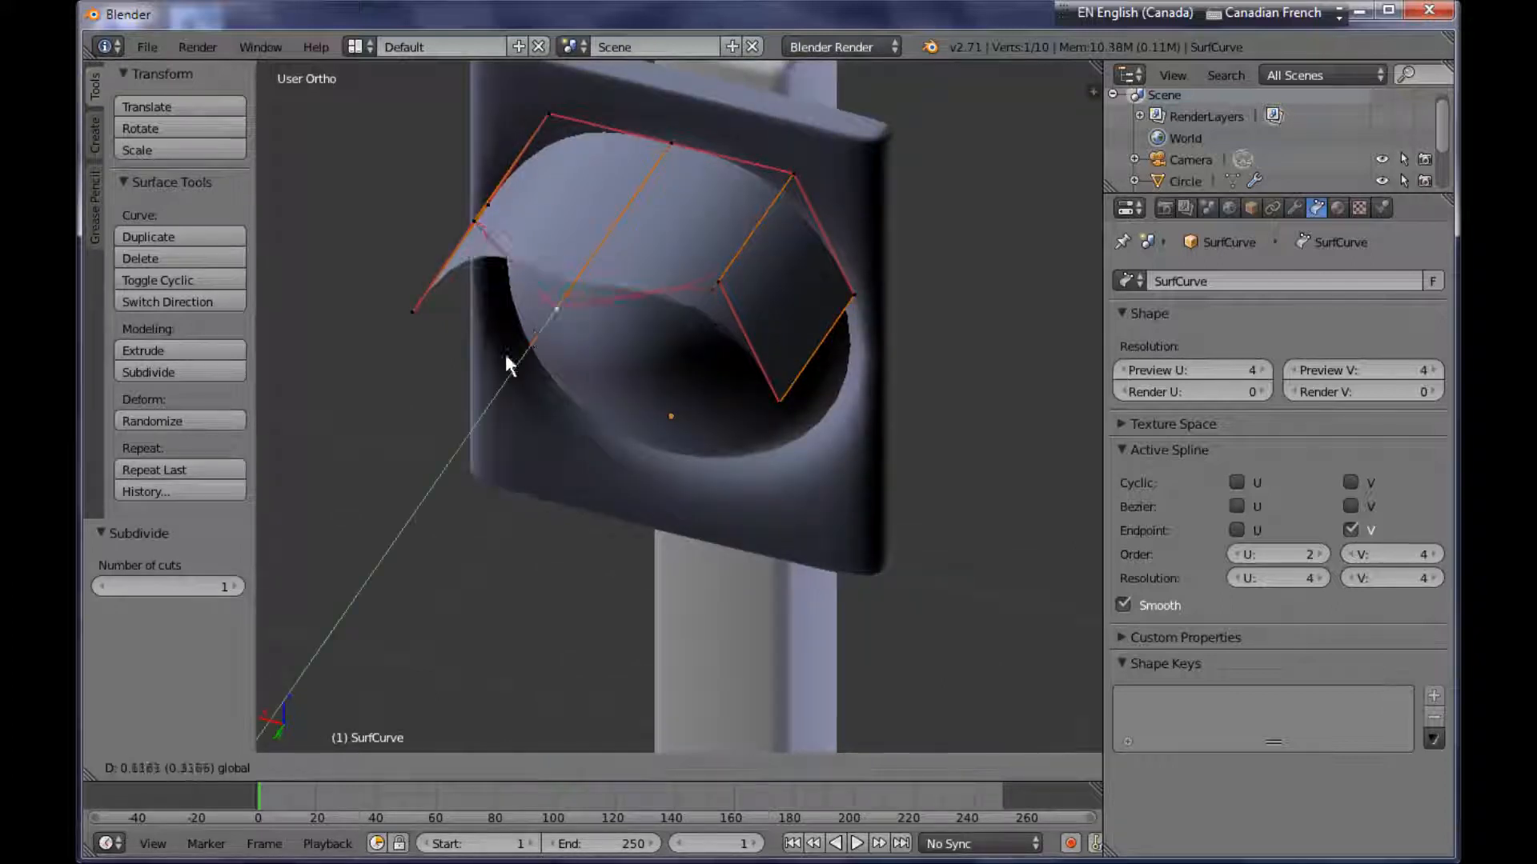
{"action": "left_click", "coordinate": [320, 512]}
Raise the front and rear control points on the visor's top centre line about 0.07 units along Z.
{"action": "middle_click_drag", "start_coordinate": [490, 464], "coordinate": [632, 319]}
{"action": "right_click", "coordinate": [633, 200]}
{"action": "right_click", "coordinate": [382, 302], "text": "shift"}
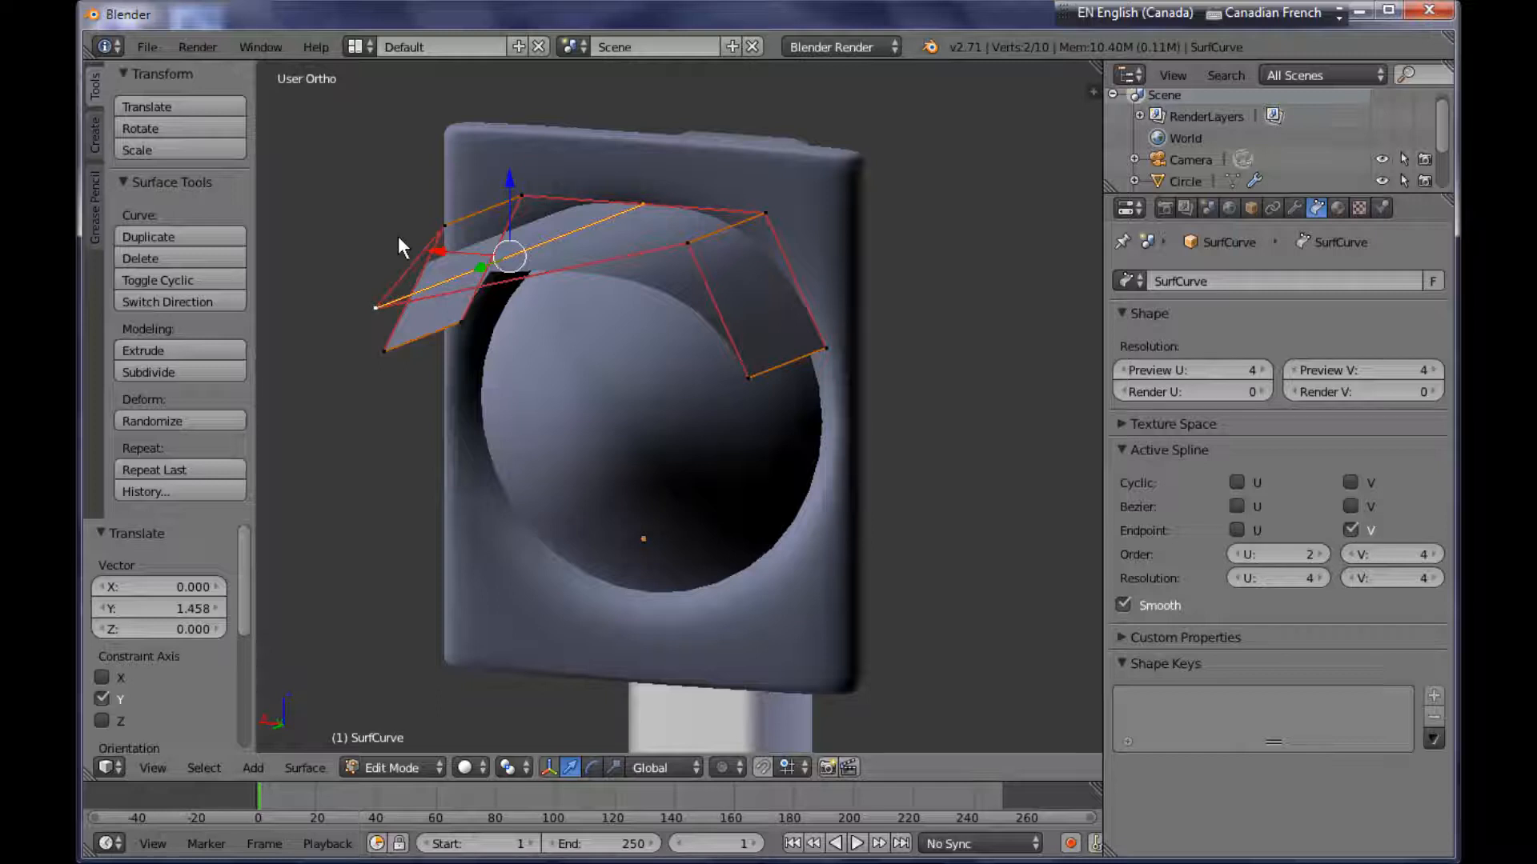
{"action": "key", "text": "g"}
{"action": "key", "text": "z"}
{"action": "left_click", "coordinate": [516, 157]}
Try to extrude the lower edge points of one visor side and shift them about -0.187 units along Z.
{"action": "middle_click_drag", "start_coordinate": [516, 157], "coordinate": [756, 334]}
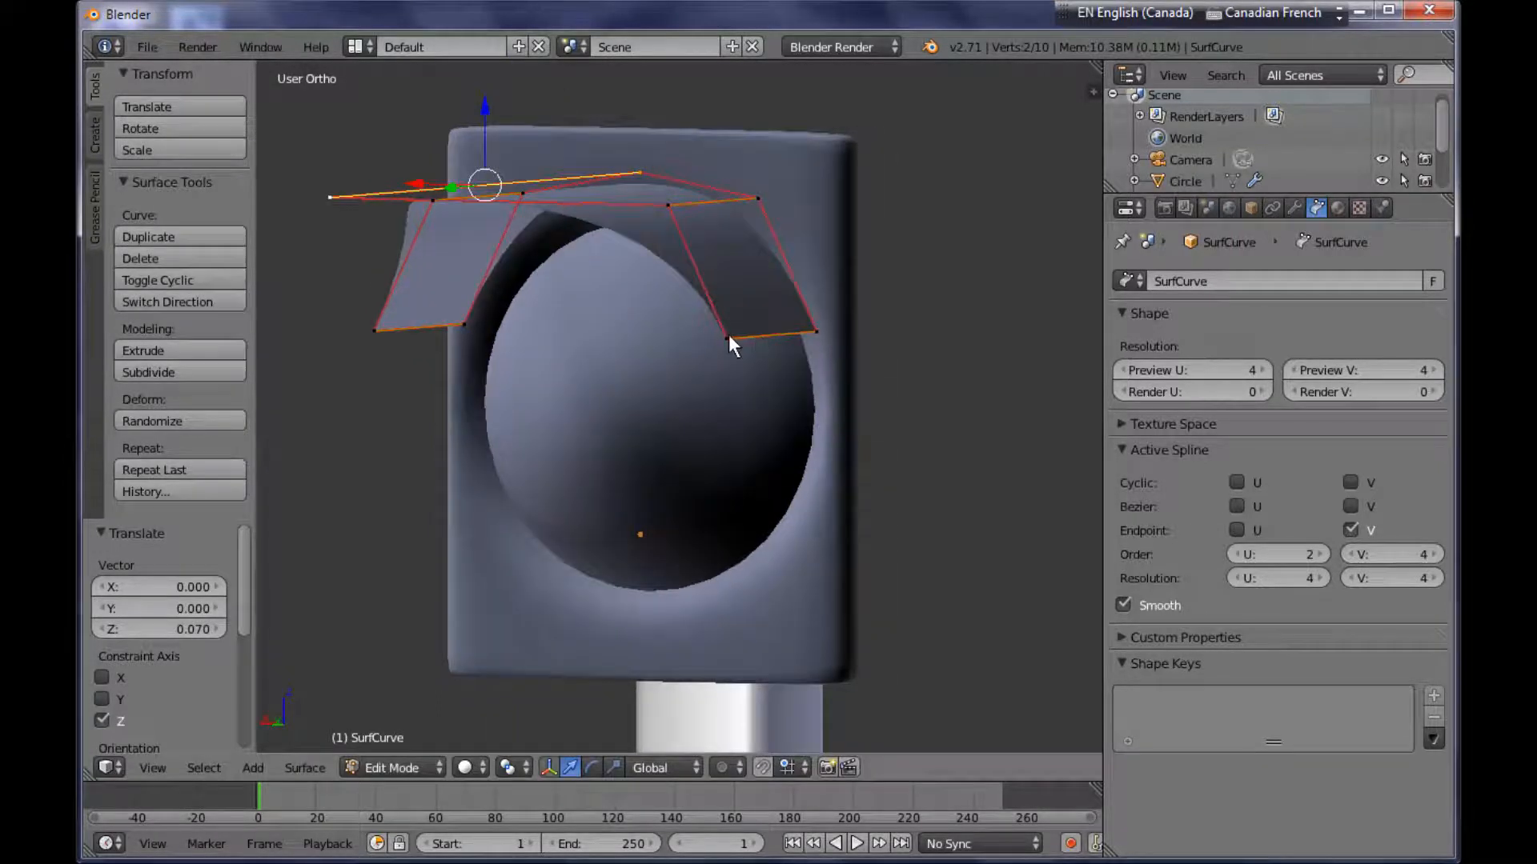
{"action": "right_click", "coordinate": [724, 338]}
{"action": "right_click", "coordinate": [830, 334], "text": "shift"}
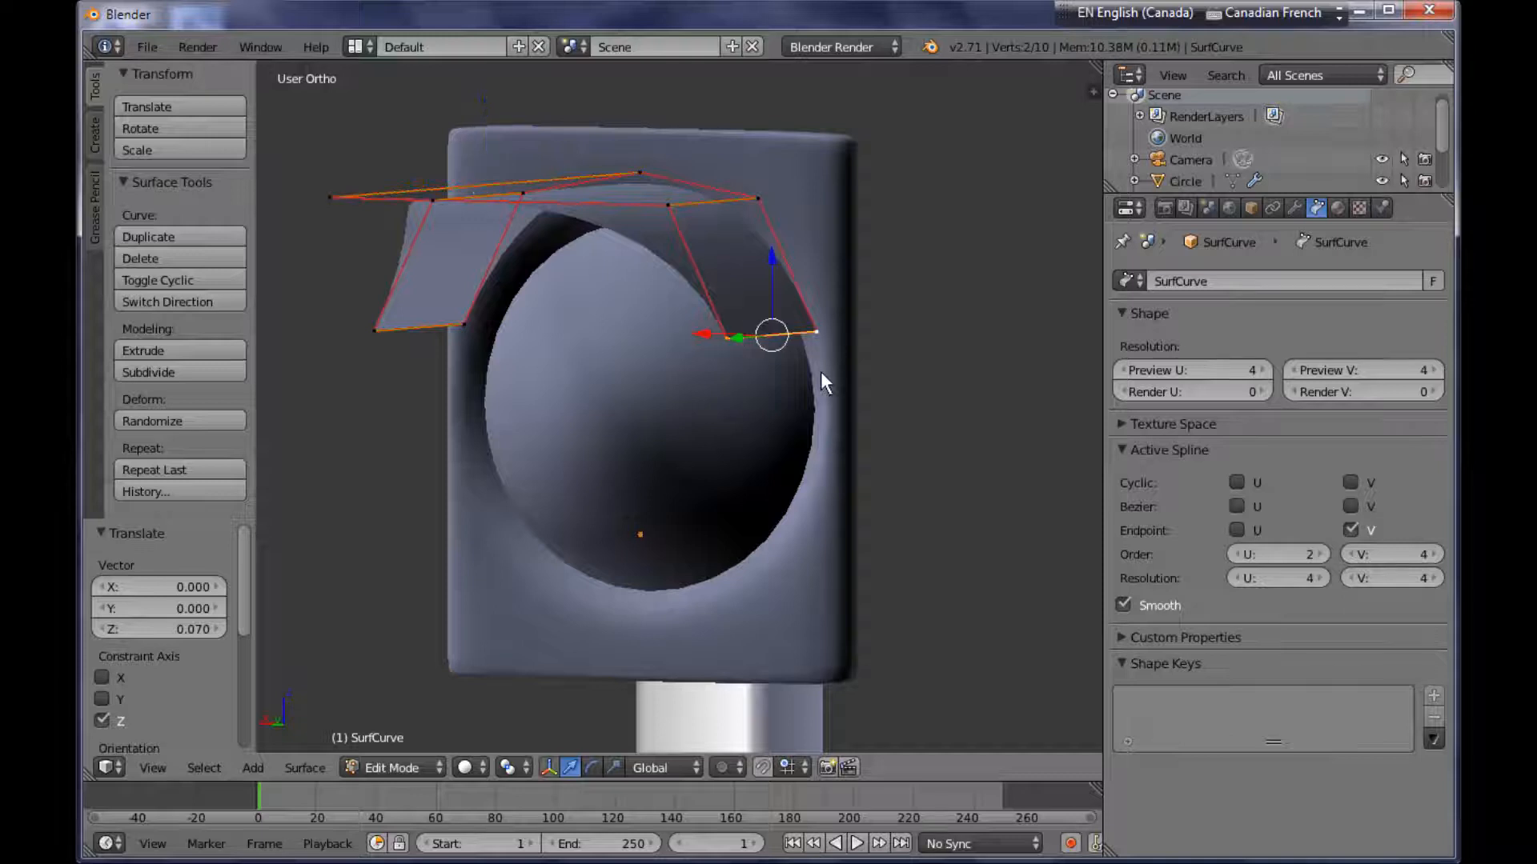
{"action": "key", "text": "e"}
{"action": "key", "text": "x"}
{"action": "key", "text": "minus"}
{"action": "key", "text": "1"}
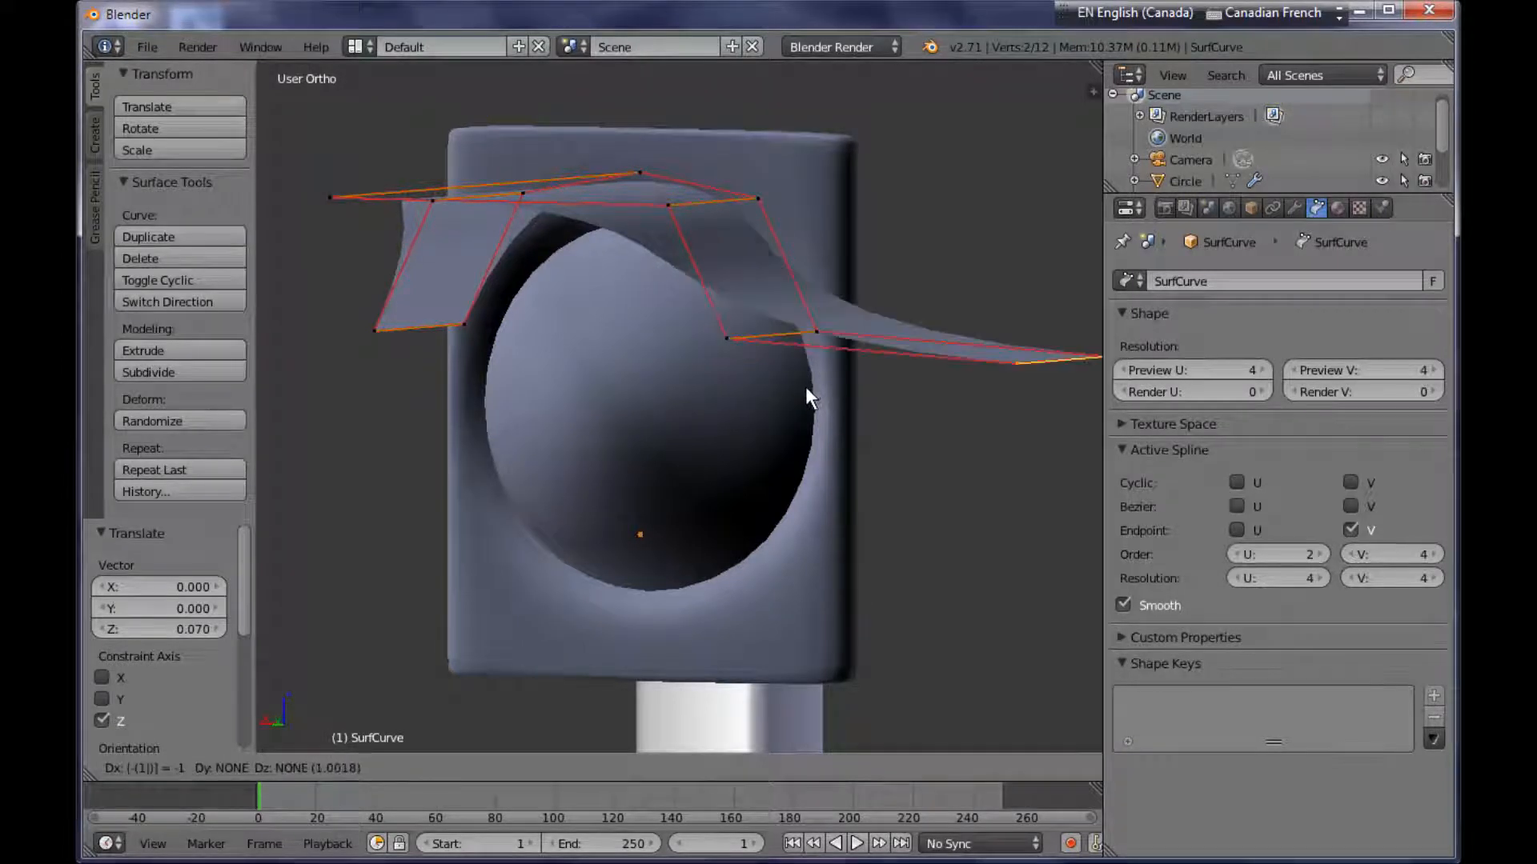
{"action": "key", "text": "Escape"}
{"action": "key", "text": "g"}
{"action": "key", "text": "z"}
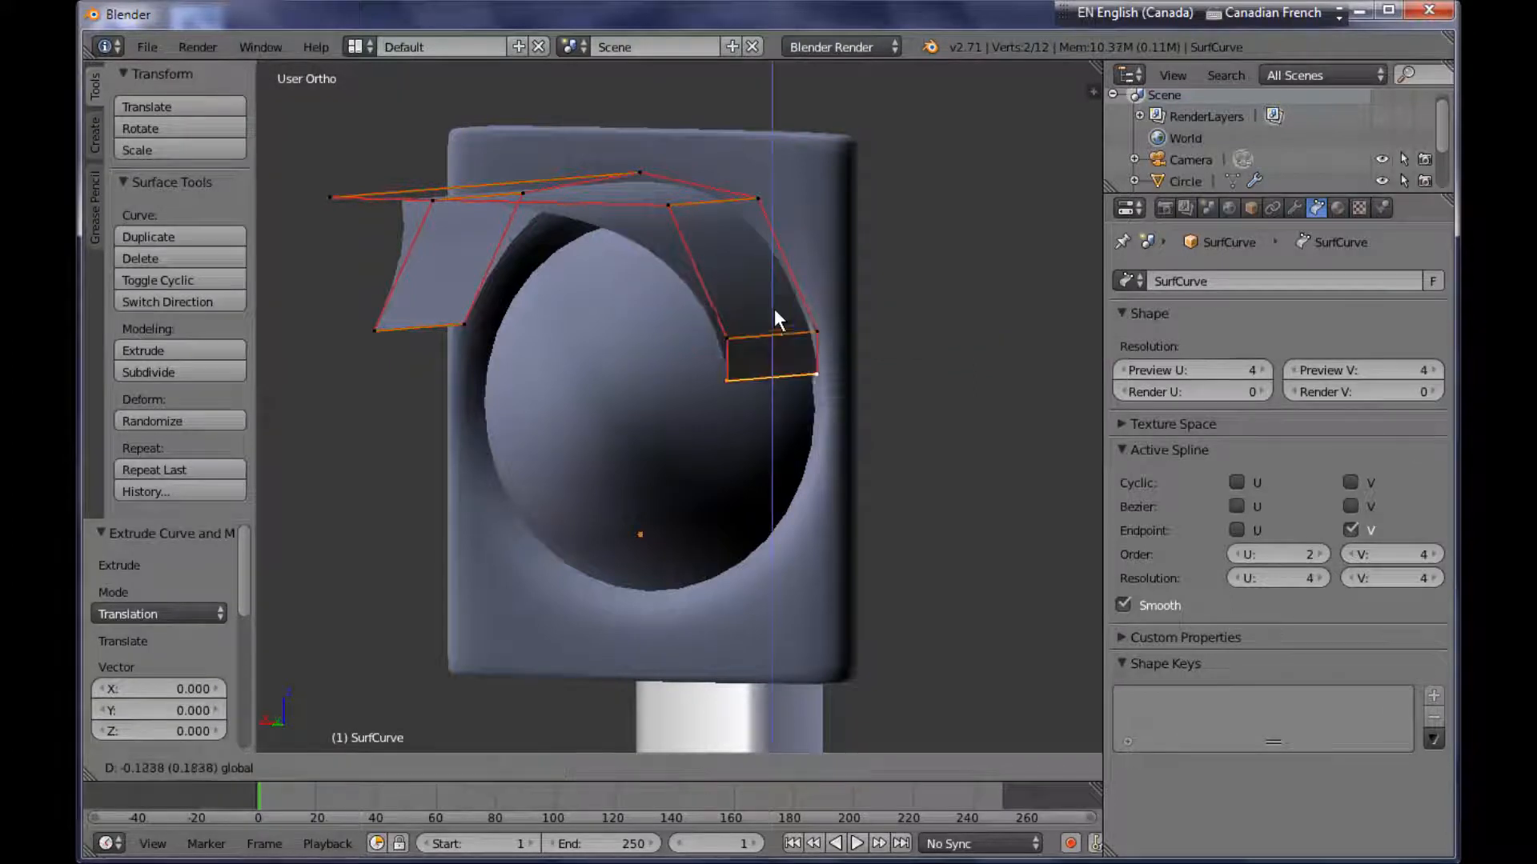
{"action": "left_click", "coordinate": [785, 340]}
{"action": "right_click", "coordinate": [788, 346]}
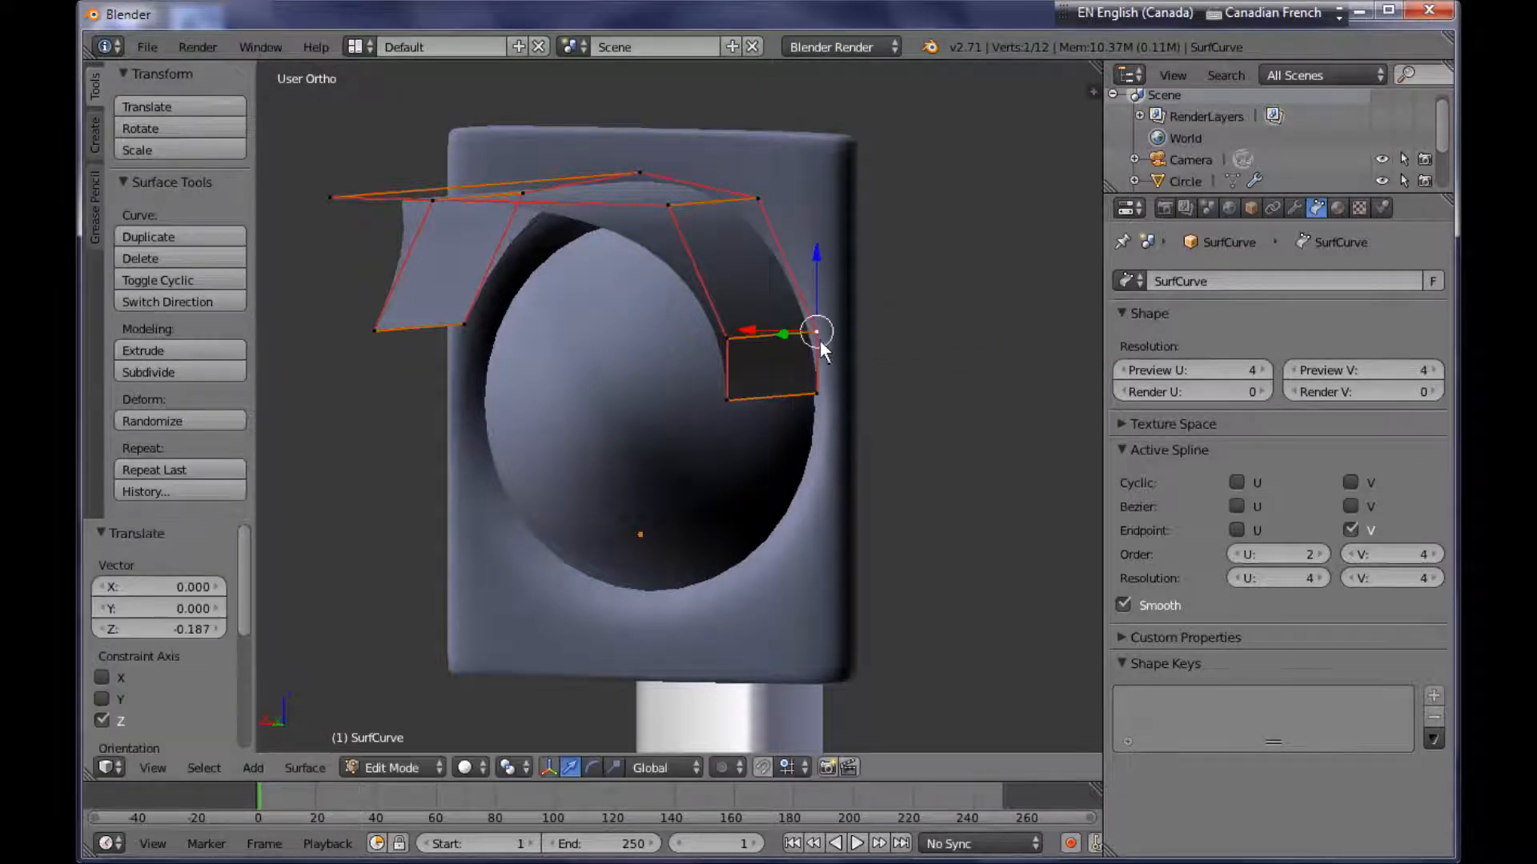
{"action": "key", "text": "ctrl+z"}
{"action": "key", "text": "ctrl+z"}
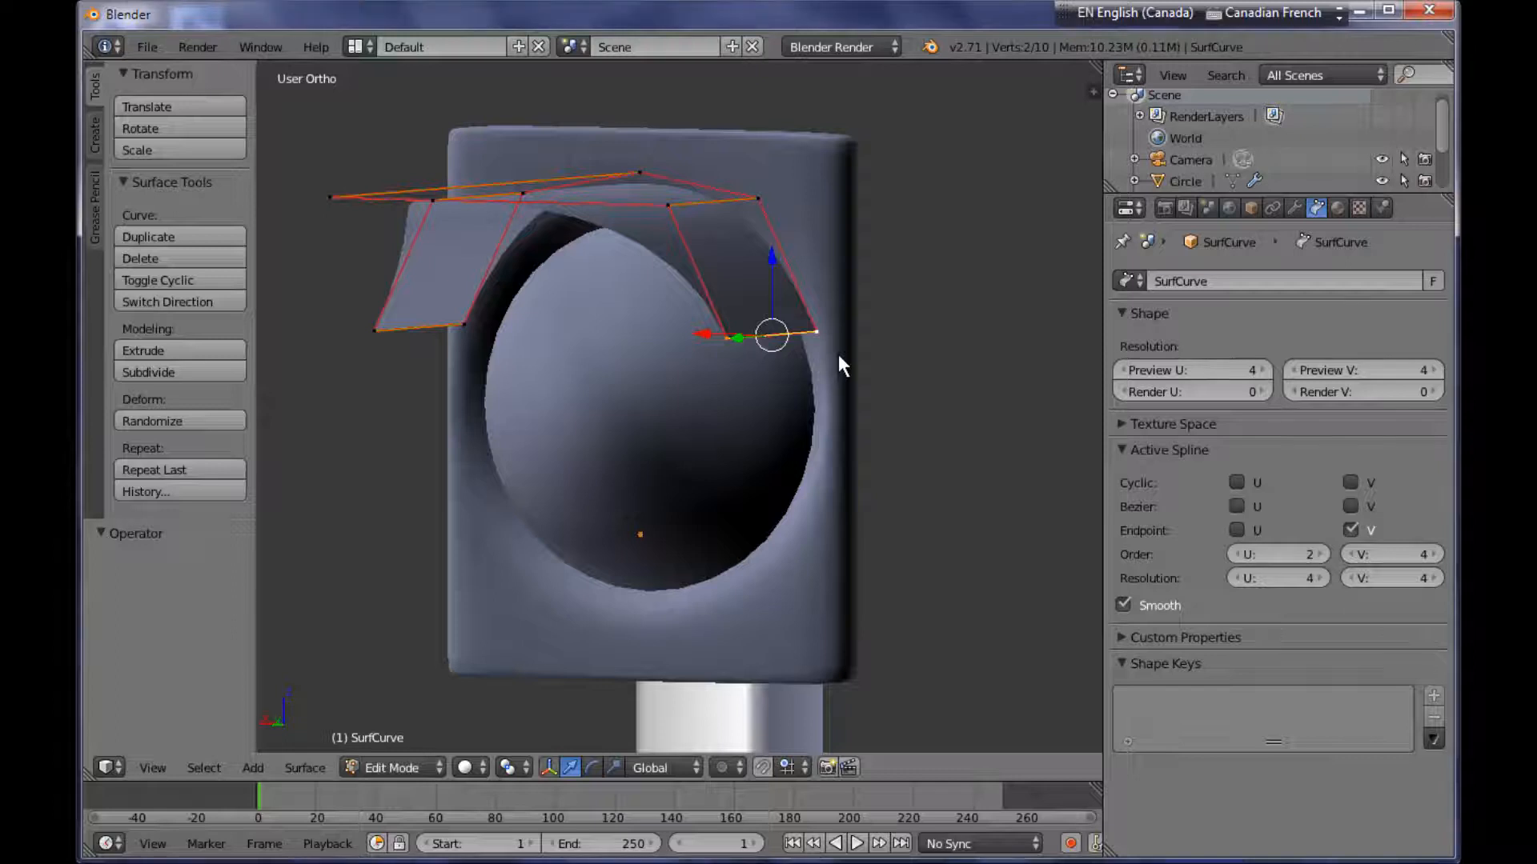
{"action": "key", "text": "ctrl+shift+z"}
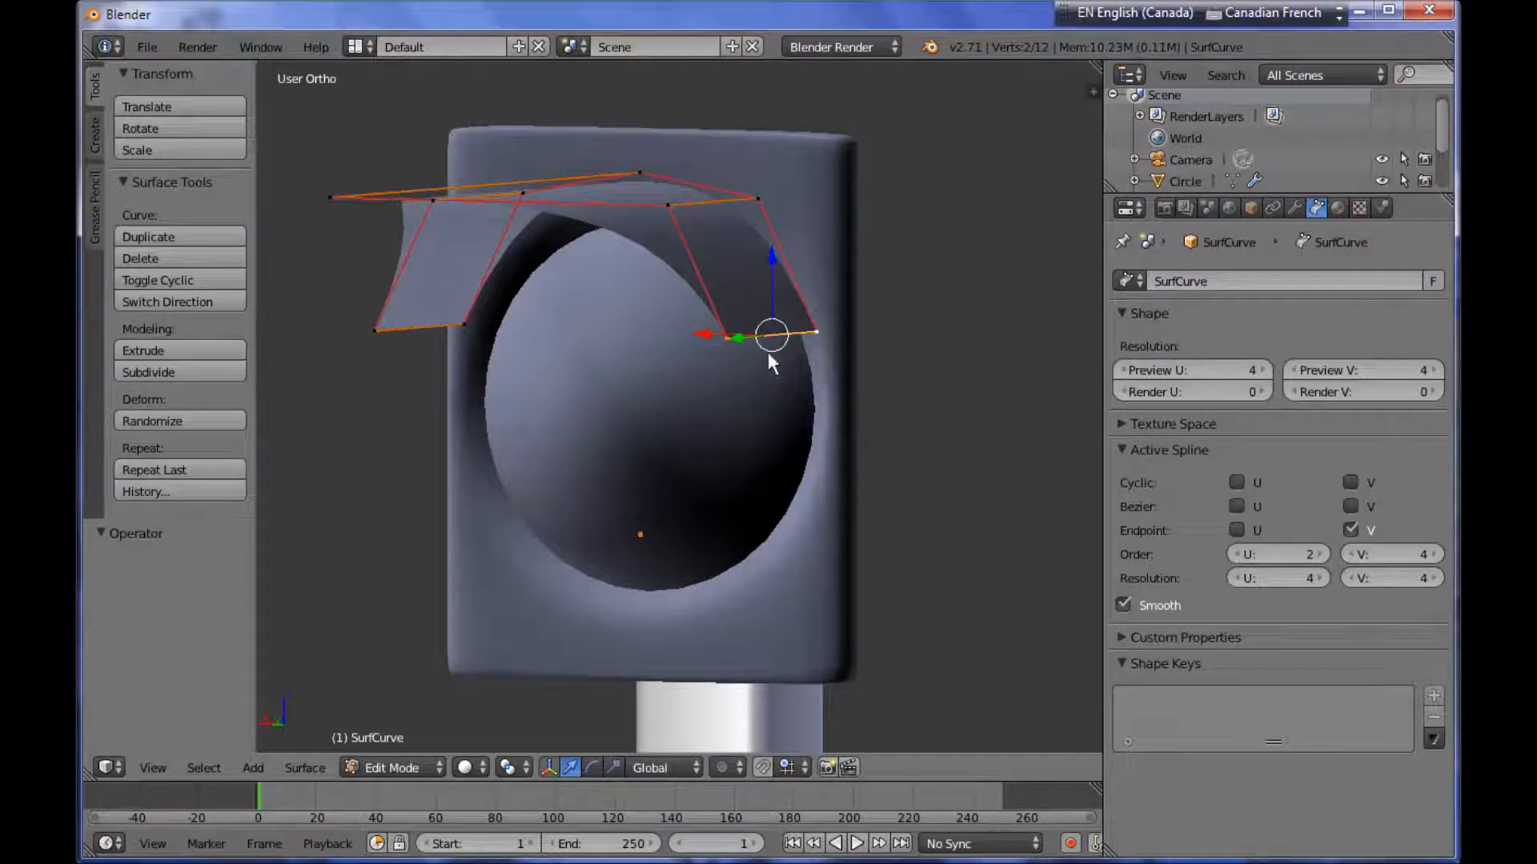
Extrude the lower edge points of that visor side by -1 unit along Z.
{"action": "key", "text": "e"}
{"action": "key", "text": "z"}
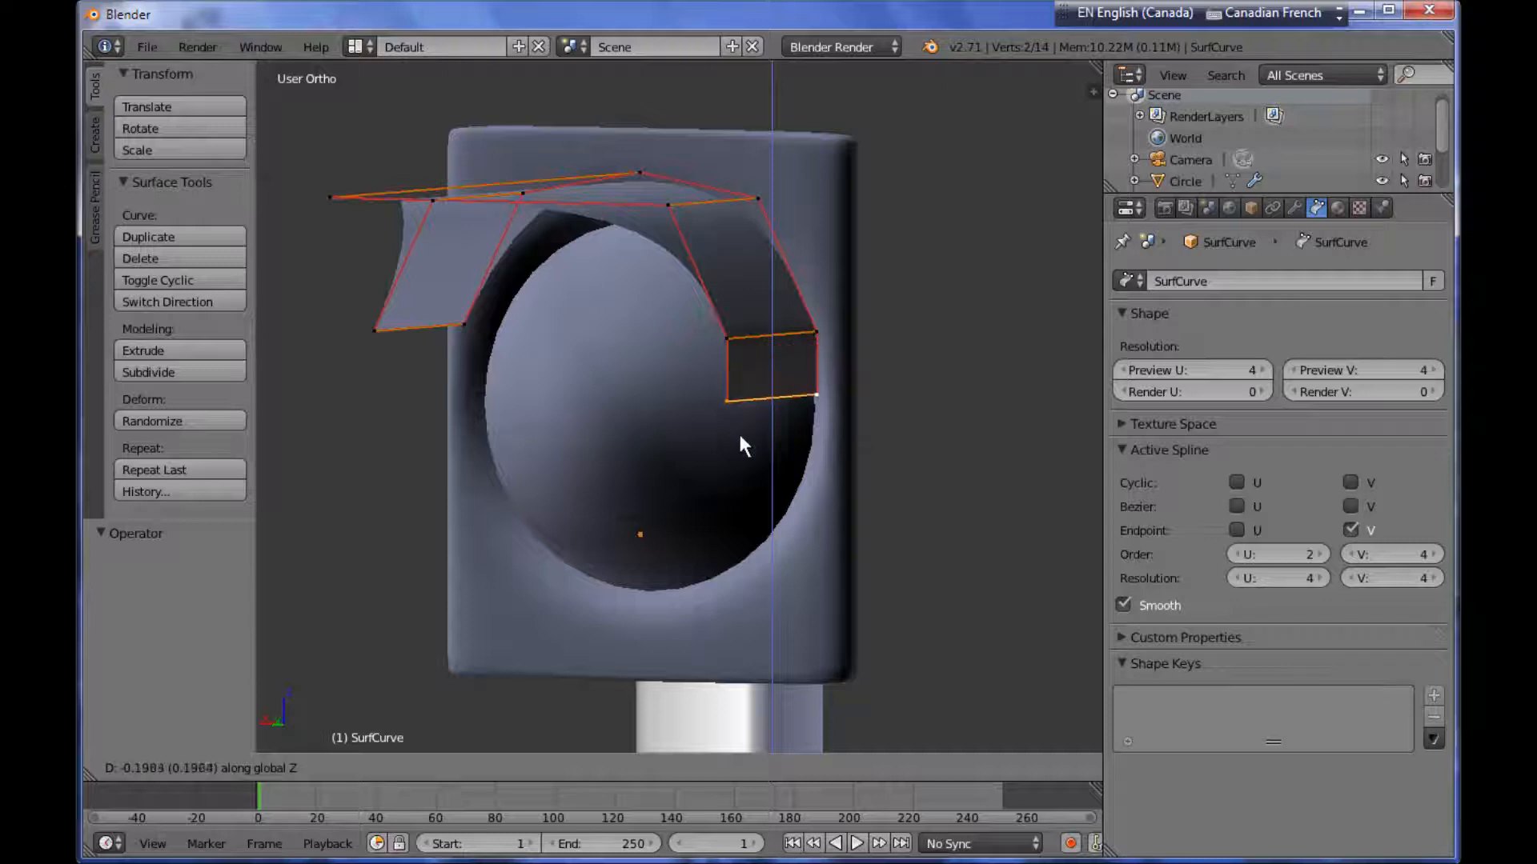
{"action": "type", "text": "-1"}
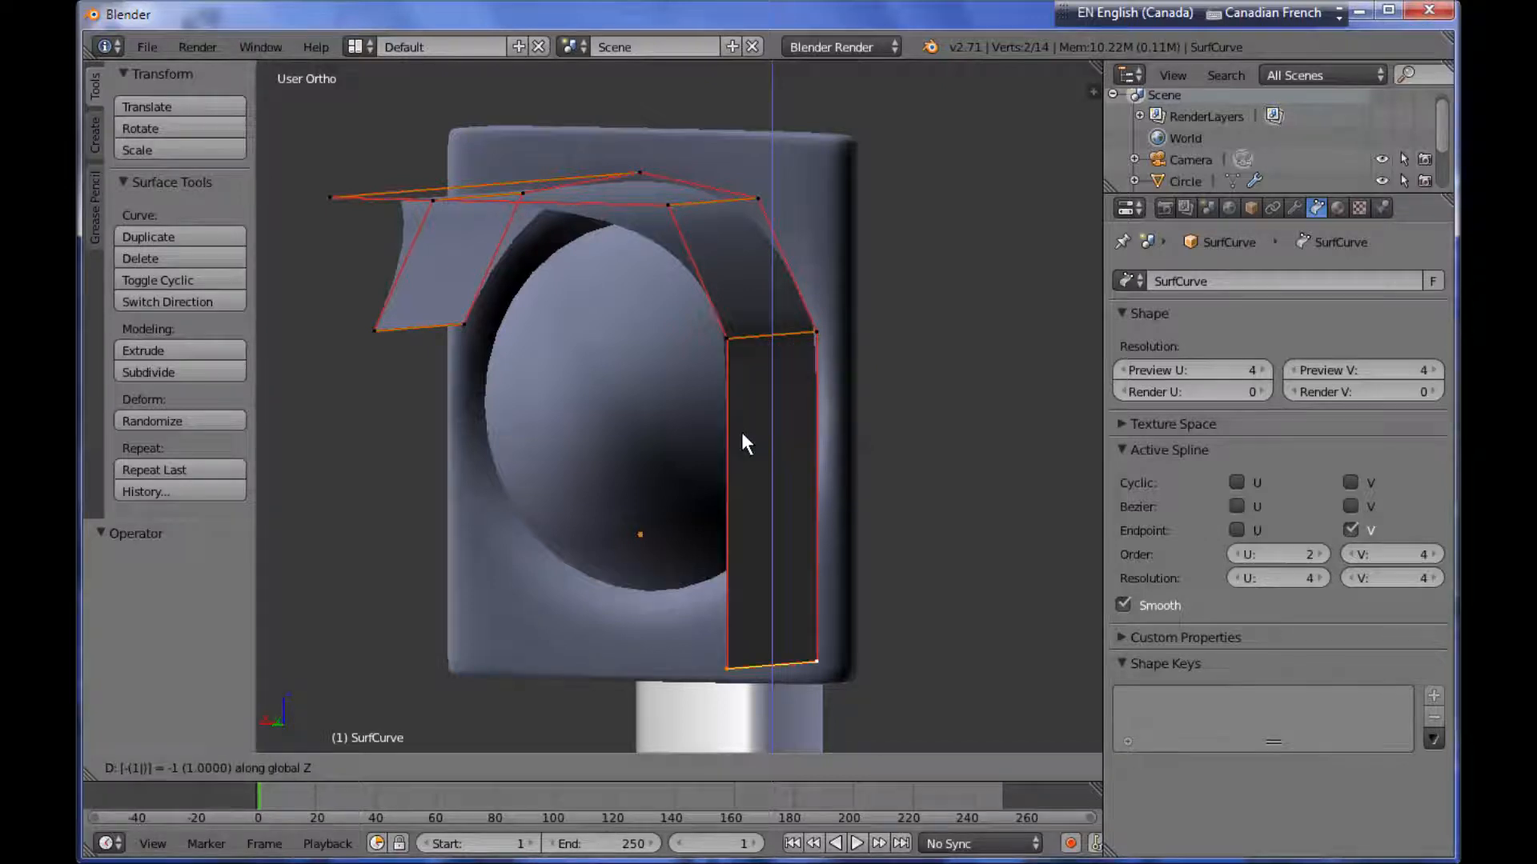
{"action": "key", "text": "Return"}
Extrude the two lower edge points of the opposite visor side by -1 unit along Z.
{"action": "right_click", "coordinate": [377, 331]}
{"action": "right_click", "coordinate": [466, 329], "text": "shift"}
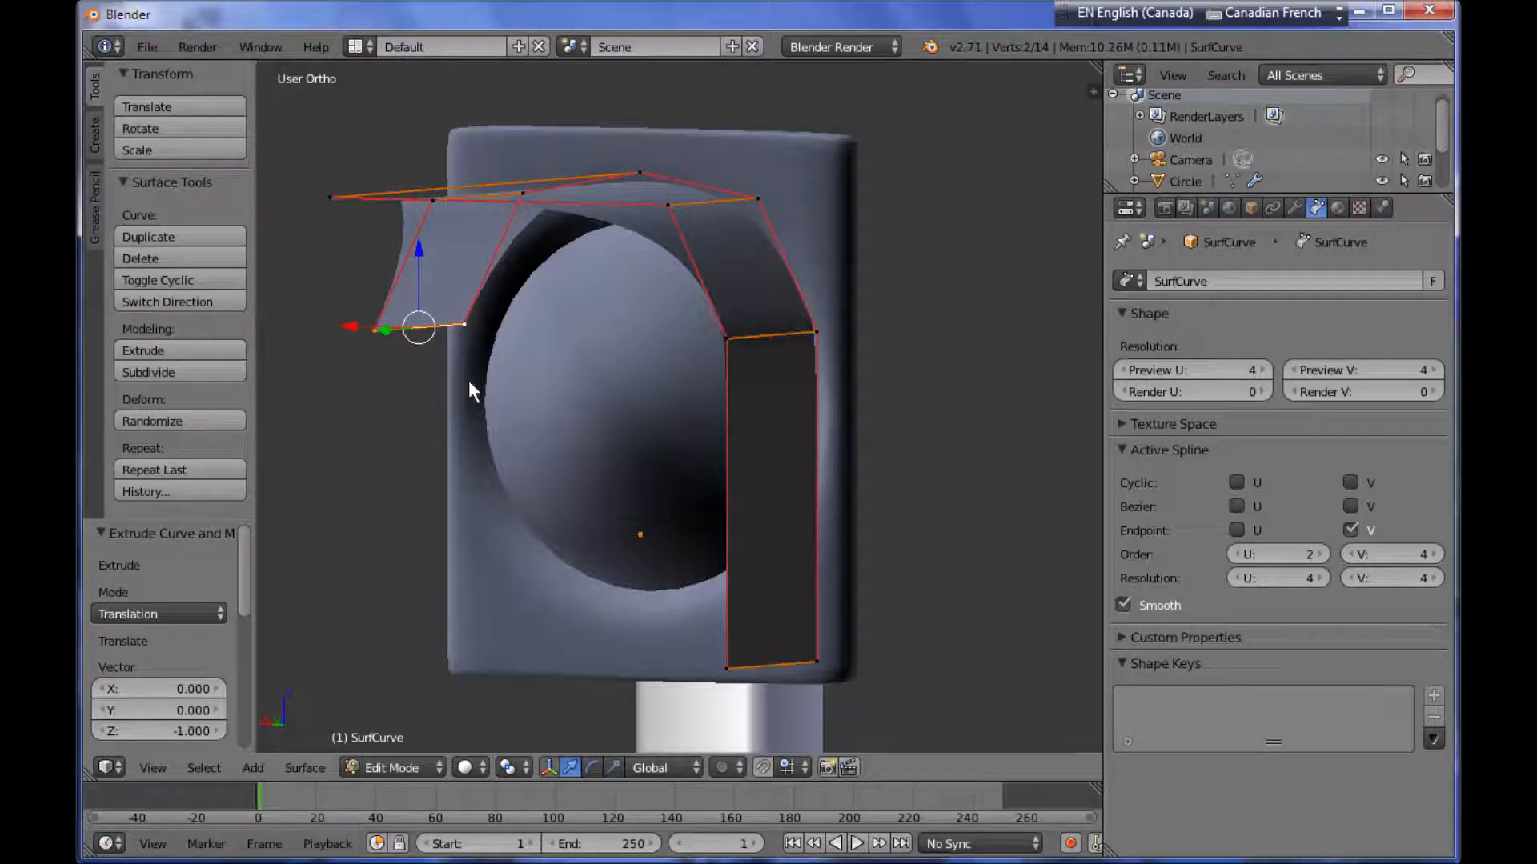
{"action": "key", "text": "e"}
{"action": "key", "text": "z"}
{"action": "type", "text": "-1"}
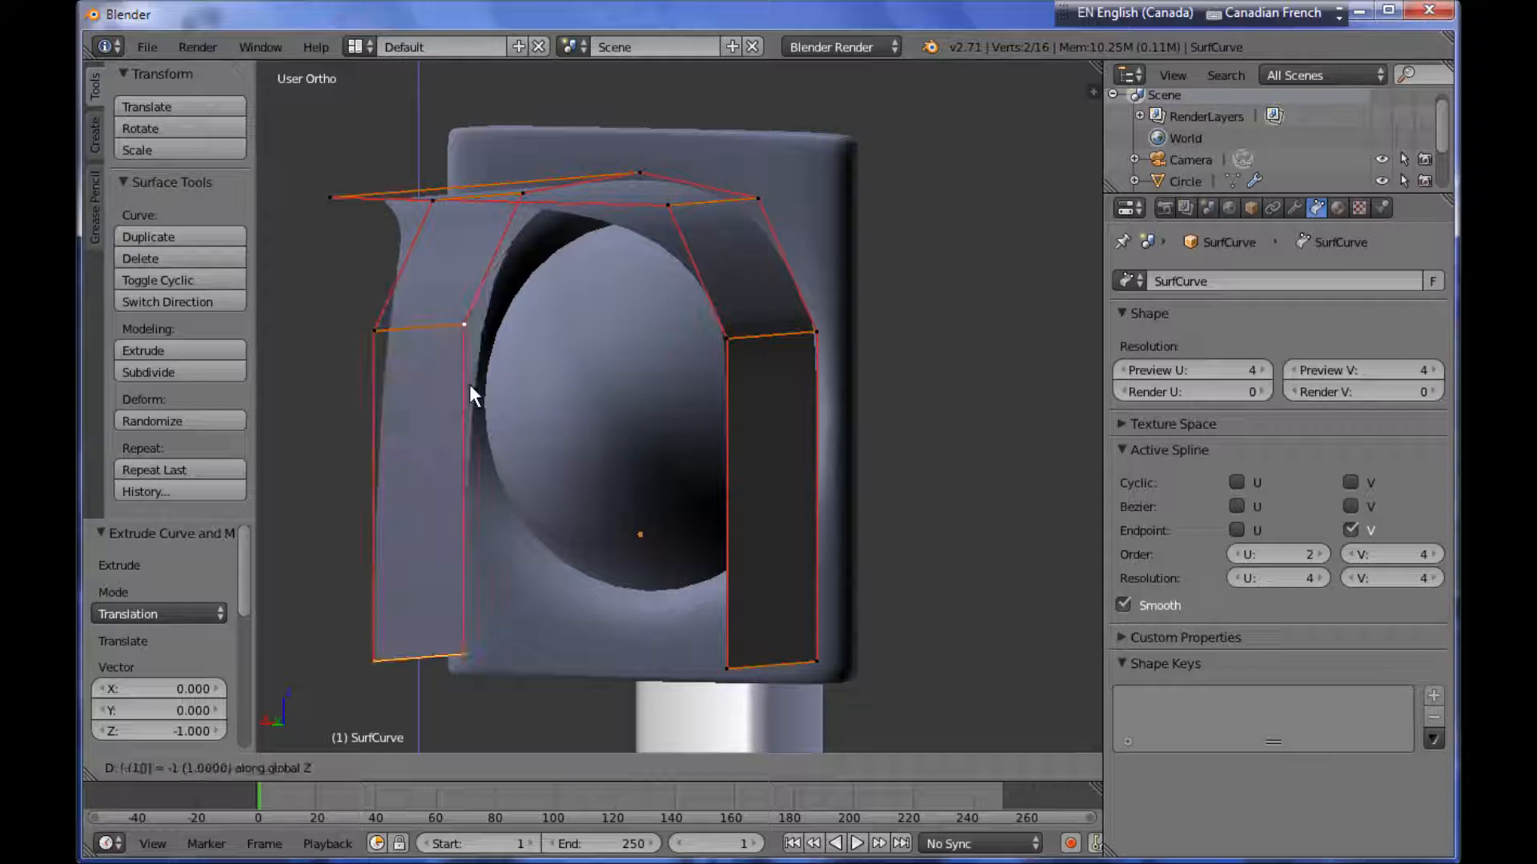
{"action": "key", "text": "Return"}
Raise the four bottom control points of both visor sides about 0.273 units along Z.
{"action": "middle_click_drag", "start_coordinate": [541, 521], "coordinate": [706, 474]}
{"action": "key", "text": "b"}
{"action": "left_click_drag", "start_coordinate": [429, 432], "coordinate": [1016, 606]}
{"action": "left_click_drag", "start_coordinate": [755, 448], "coordinate": [762, 346]}
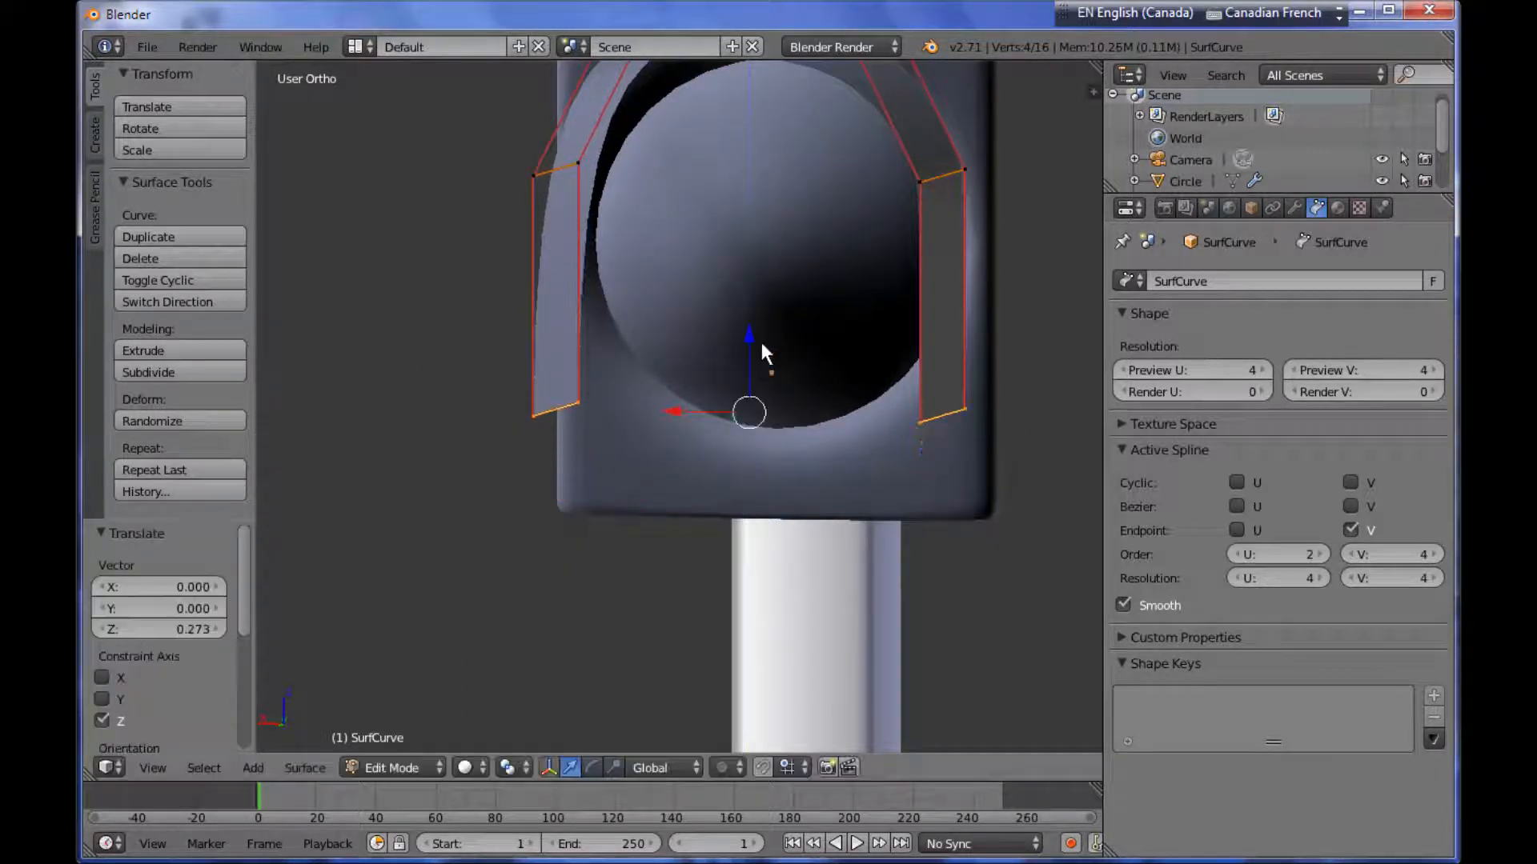
{"action": "middle_click_drag", "start_coordinate": [750, 434], "coordinate": [795, 440]}
{"action": "key", "text": "s"}
{"action": "key", "text": "x"}
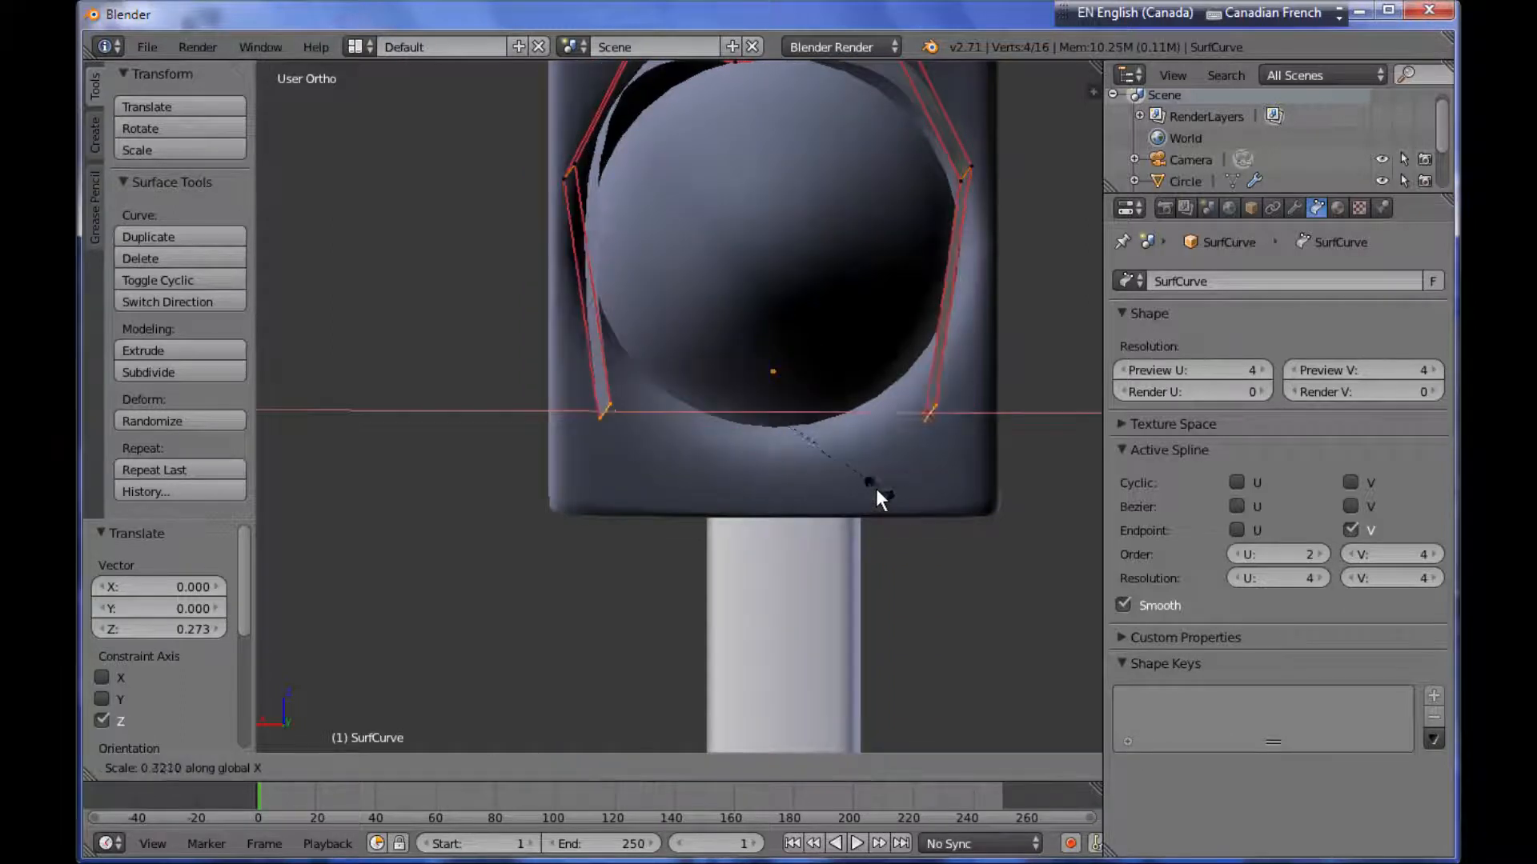
{"action": "left_click", "coordinate": [887, 493]}
Move the front bottom control points of both visor sides about -0.297 and another -0.031 units along Y to taper the sides.
{"action": "scroll", "coordinate": [827, 468], "scroll_direction": "down", "scroll_amount": 2}
{"action": "middle_click_drag", "start_coordinate": [798, 437], "coordinate": [926, 412]}
{"action": "right_click", "coordinate": [916, 399]}
{"action": "right_click", "coordinate": [720, 422], "text": "shift"}
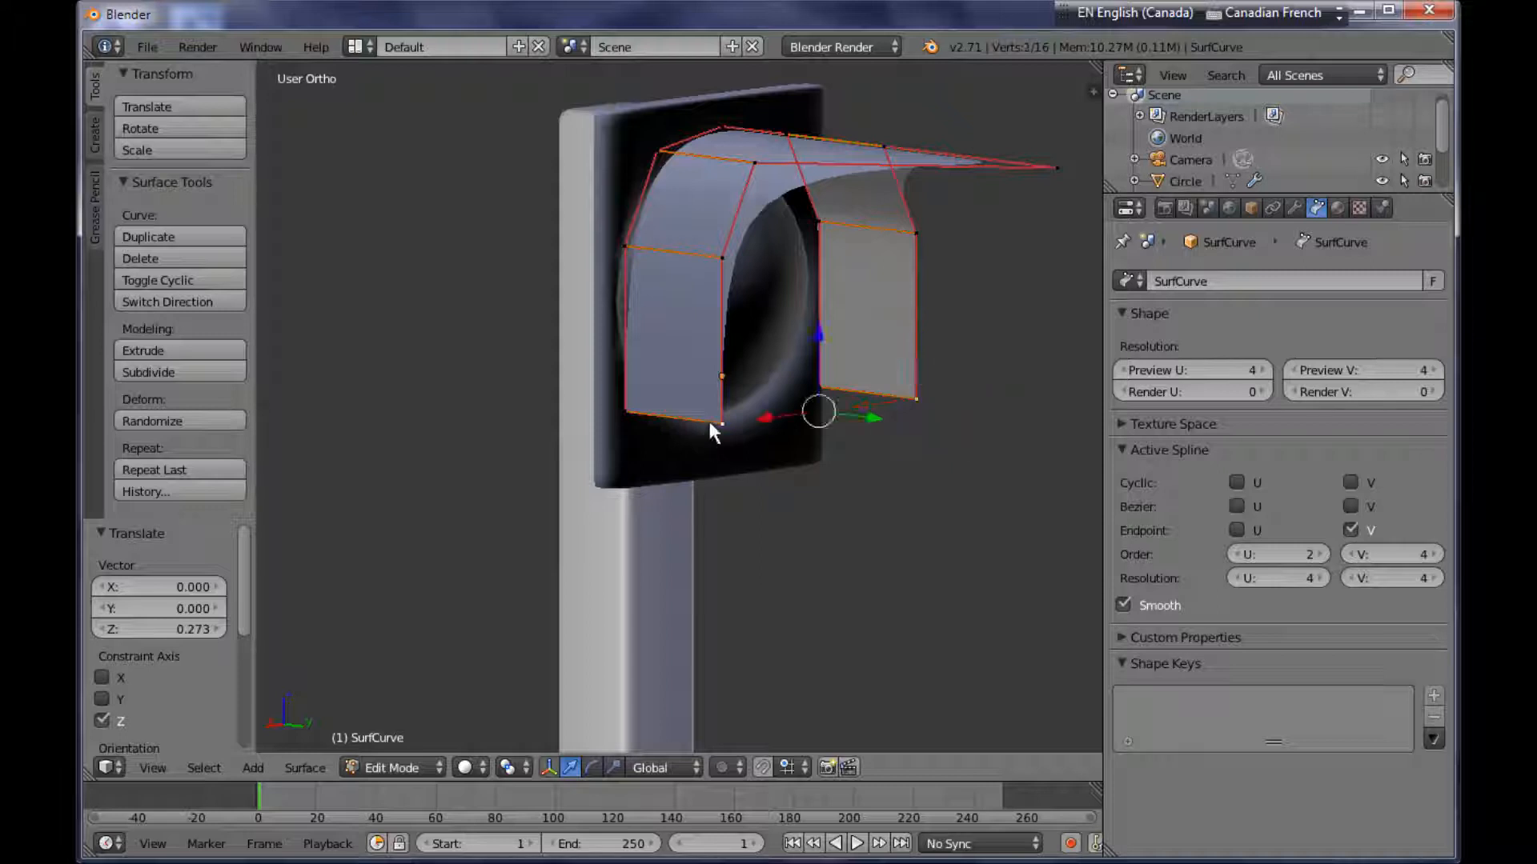
{"action": "key", "text": "g"}
{"action": "key", "text": "y"}
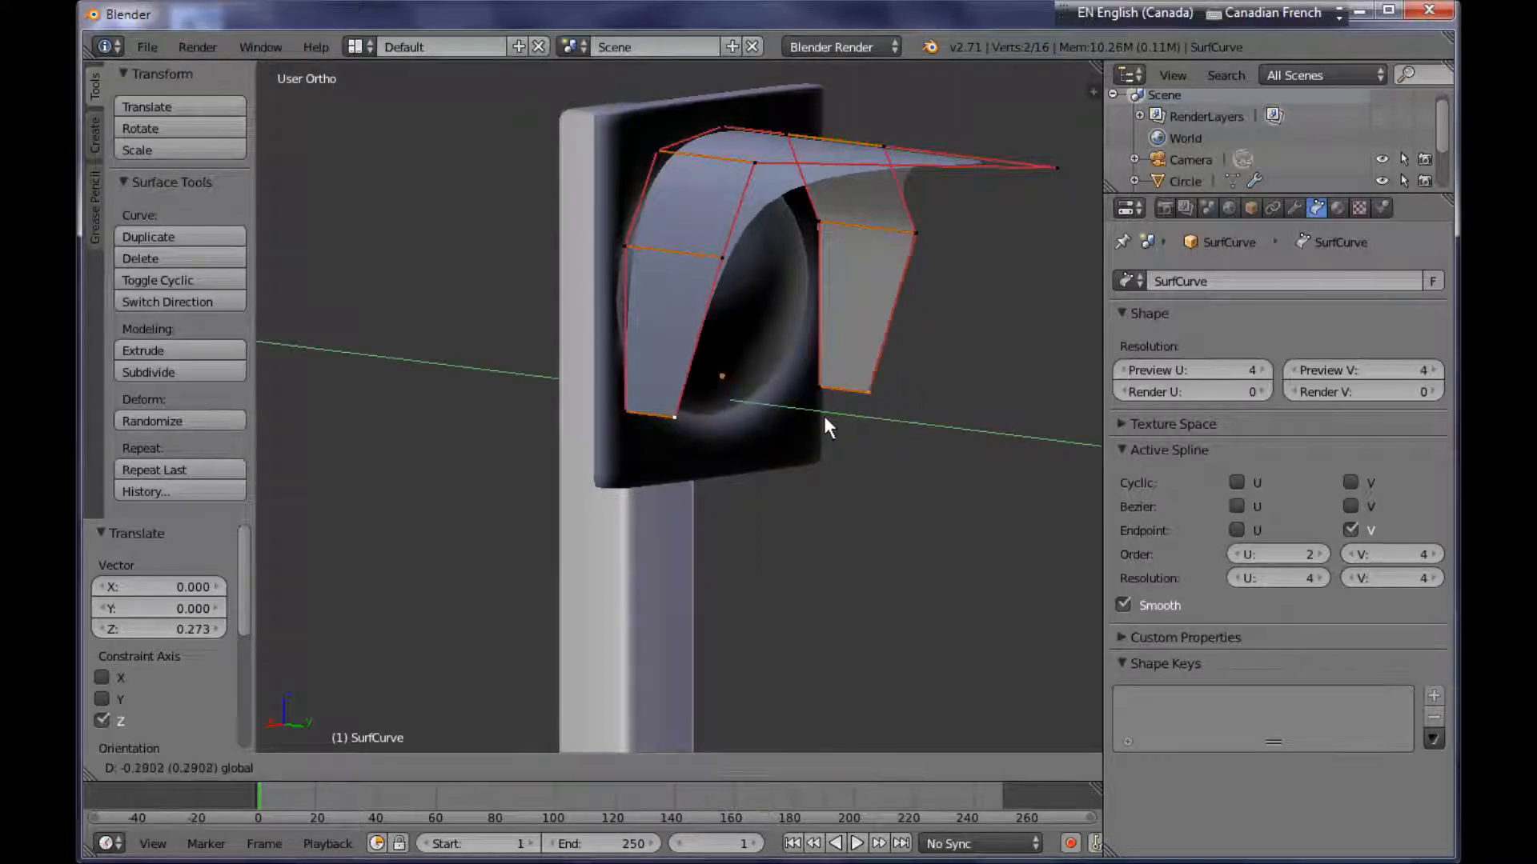
{"action": "left_click", "coordinate": [824, 428]}
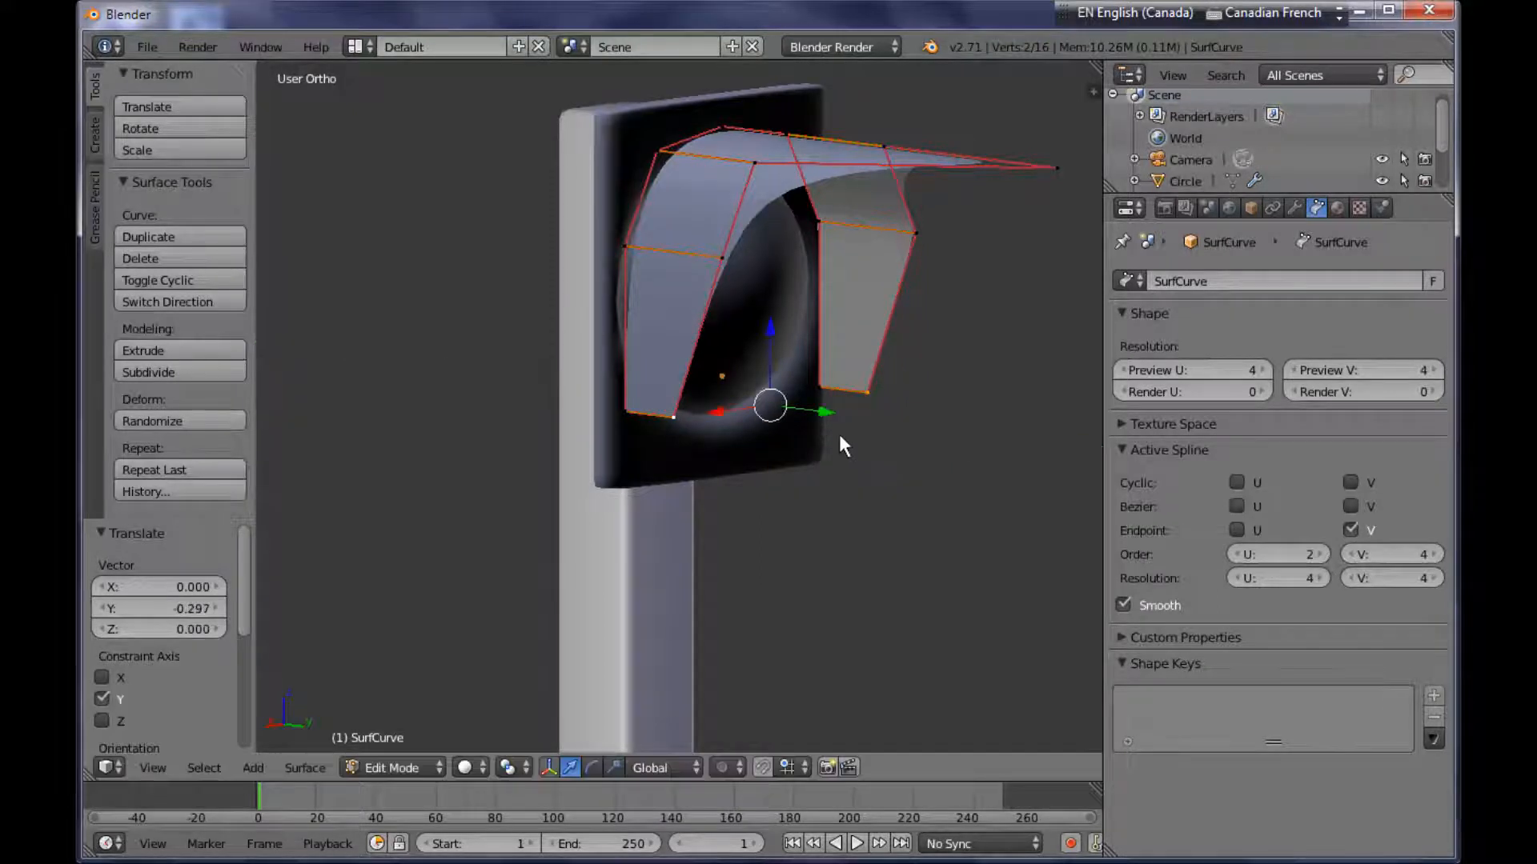
{"action": "key", "text": "g"}
{"action": "key", "text": "y"}
{"action": "left_click", "coordinate": [820, 416]}
Move the eight rear control points of the visor surface about -0.066 units along Y, into the housing plate.
{"action": "middle_click_drag", "start_coordinate": [819, 416], "coordinate": [694, 286]}
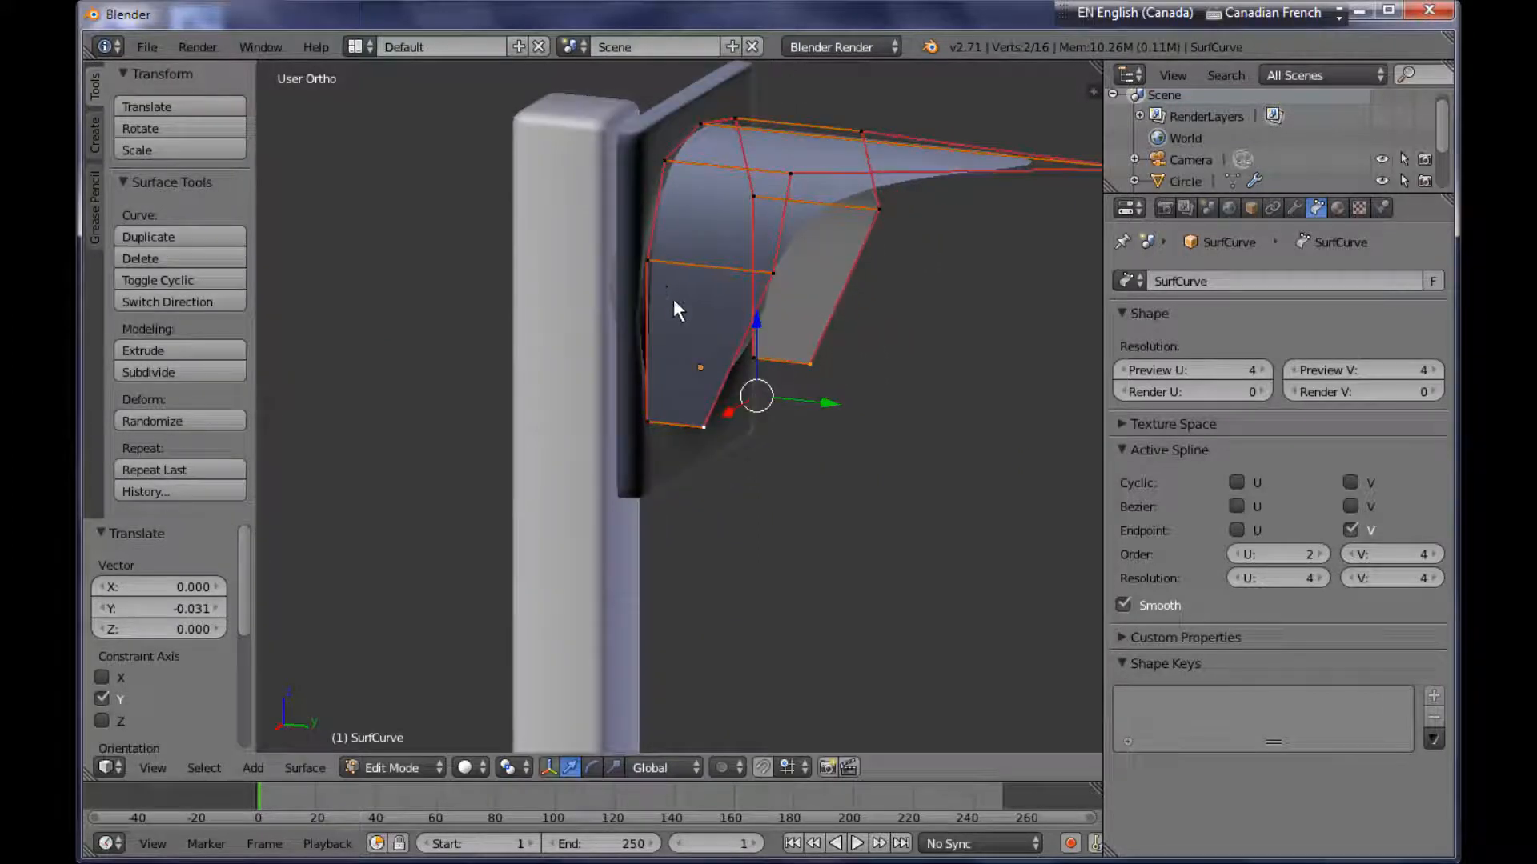
{"action": "middle_click_drag", "start_coordinate": [948, 384], "coordinate": [525, 367]}
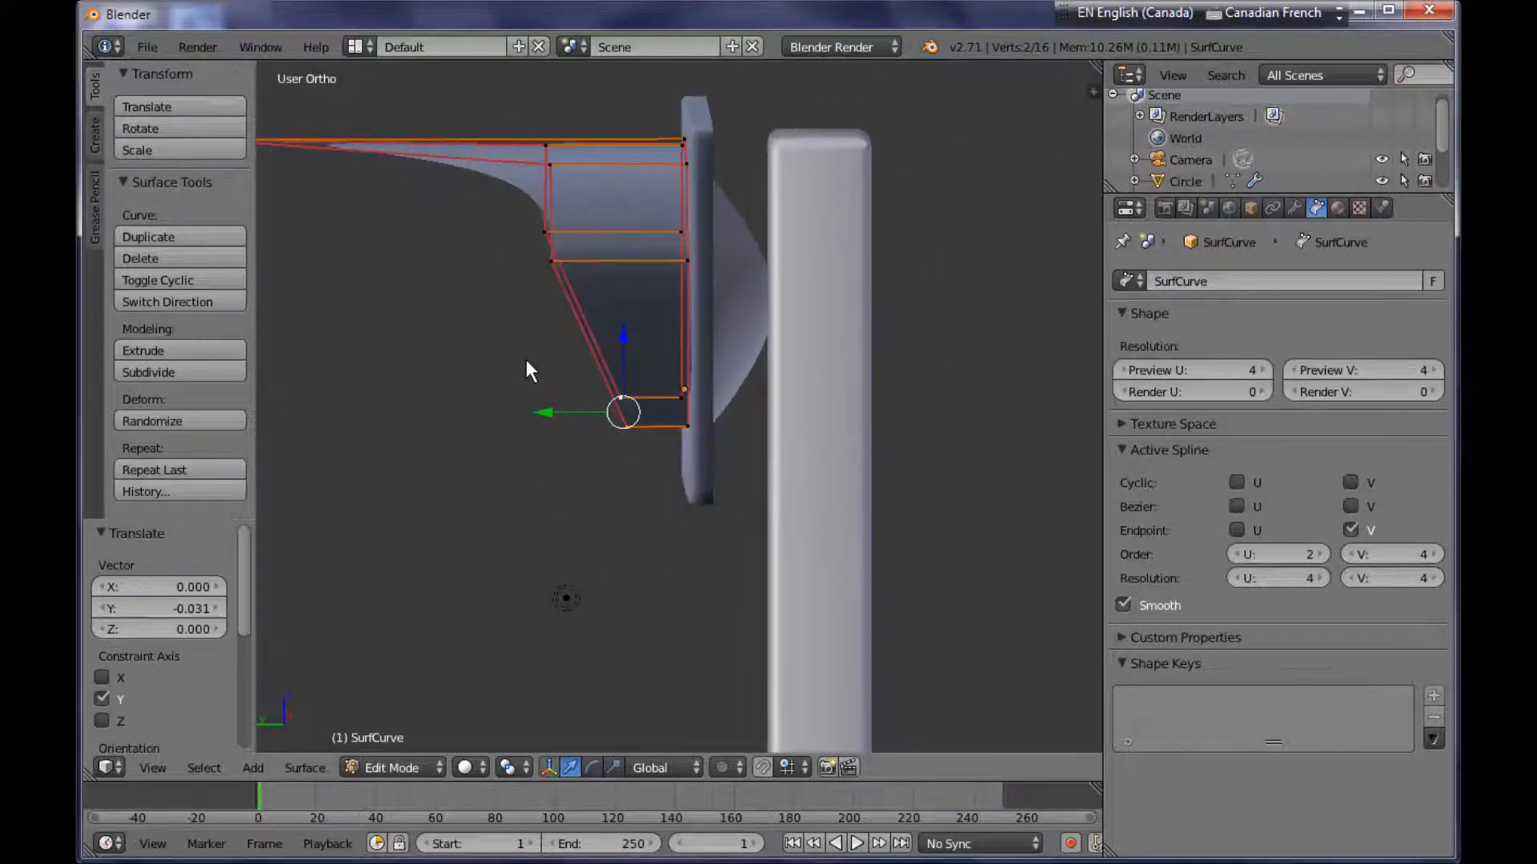
{"action": "key", "text": "a"}
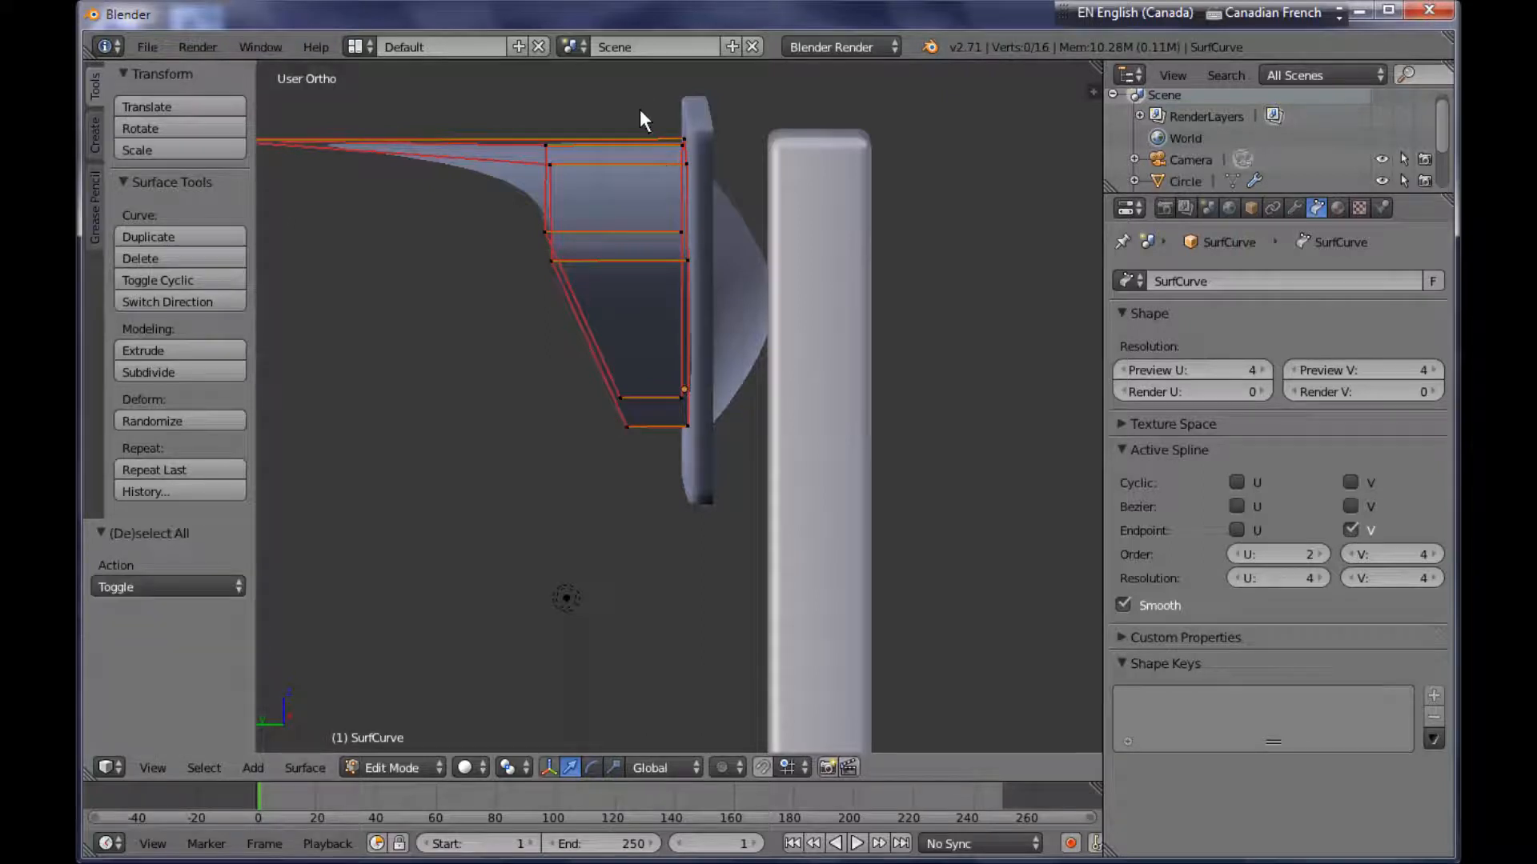
{"action": "key", "text": "b"}
{"action": "left_click_drag", "start_coordinate": [657, 95], "coordinate": [756, 478]}
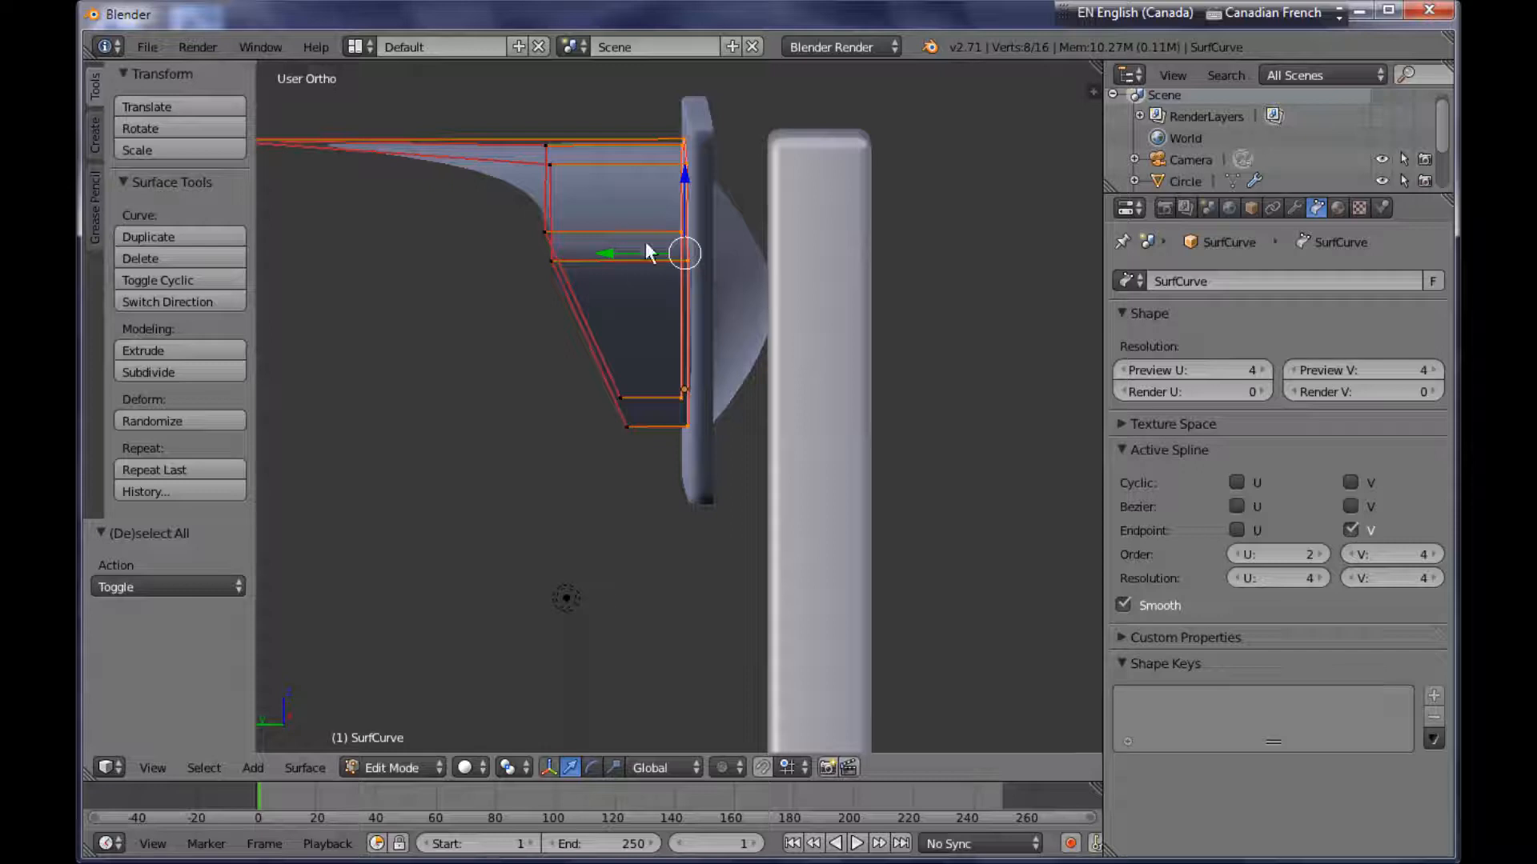
{"action": "left_click_drag", "start_coordinate": [603, 253], "coordinate": [618, 258]}
{"action": "mouse_move", "coordinate": [655, 270]}
{"action": "middle_mouse_down"}
{"action": "mouse_move", "coordinate": [707, 285]}
{"action": "mouse_move", "coordinate": [658, 274]}
{"action": "middle_mouse_up"}
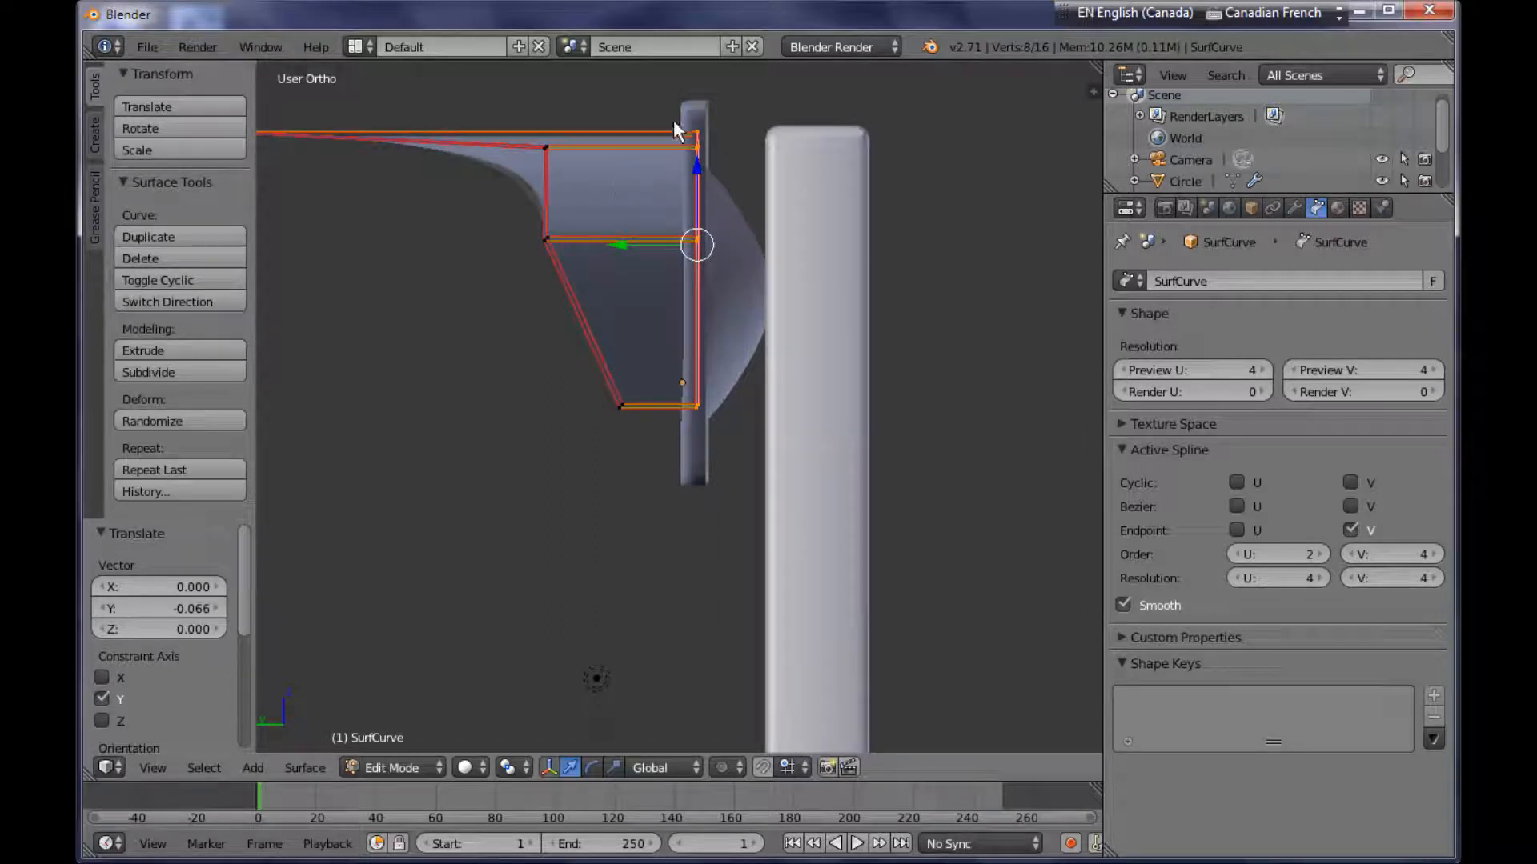
Move the visor's front tip control point about -0.265 units along Y to shorten the peak.
{"action": "middle_click_drag", "start_coordinate": [678, 298], "coordinate": [755, 171]}
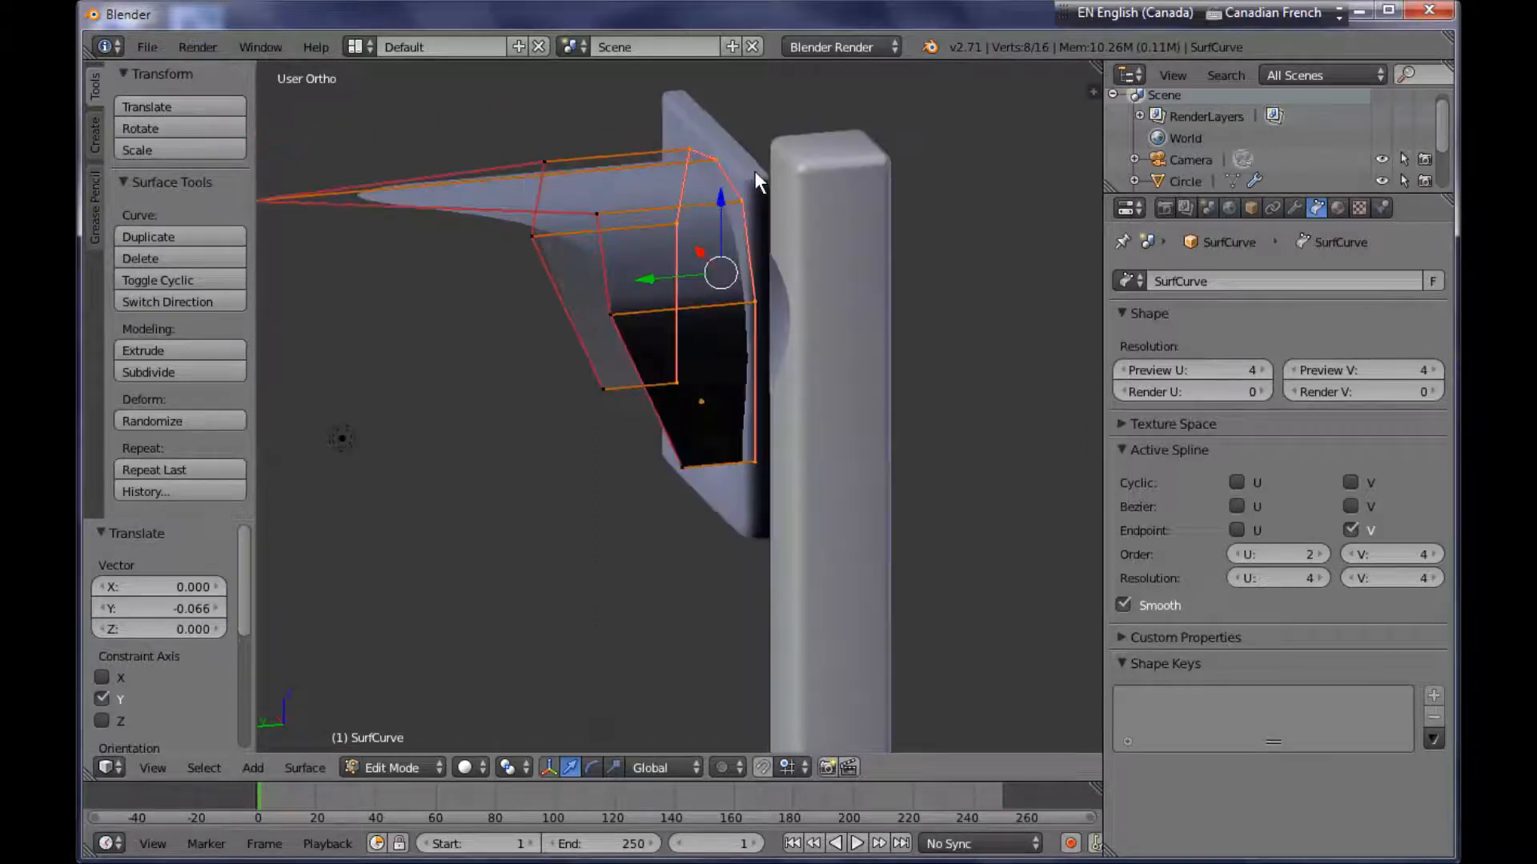
{"action": "middle_click_drag", "start_coordinate": [436, 314], "coordinate": [454, 400]}
{"action": "right_click", "coordinate": [311, 492]}
{"action": "middle_click_drag", "start_coordinate": [277, 516], "coordinate": [332, 524], "text": "shift"}
{"action": "left_click_drag", "start_coordinate": [320, 522], "coordinate": [382, 512]}
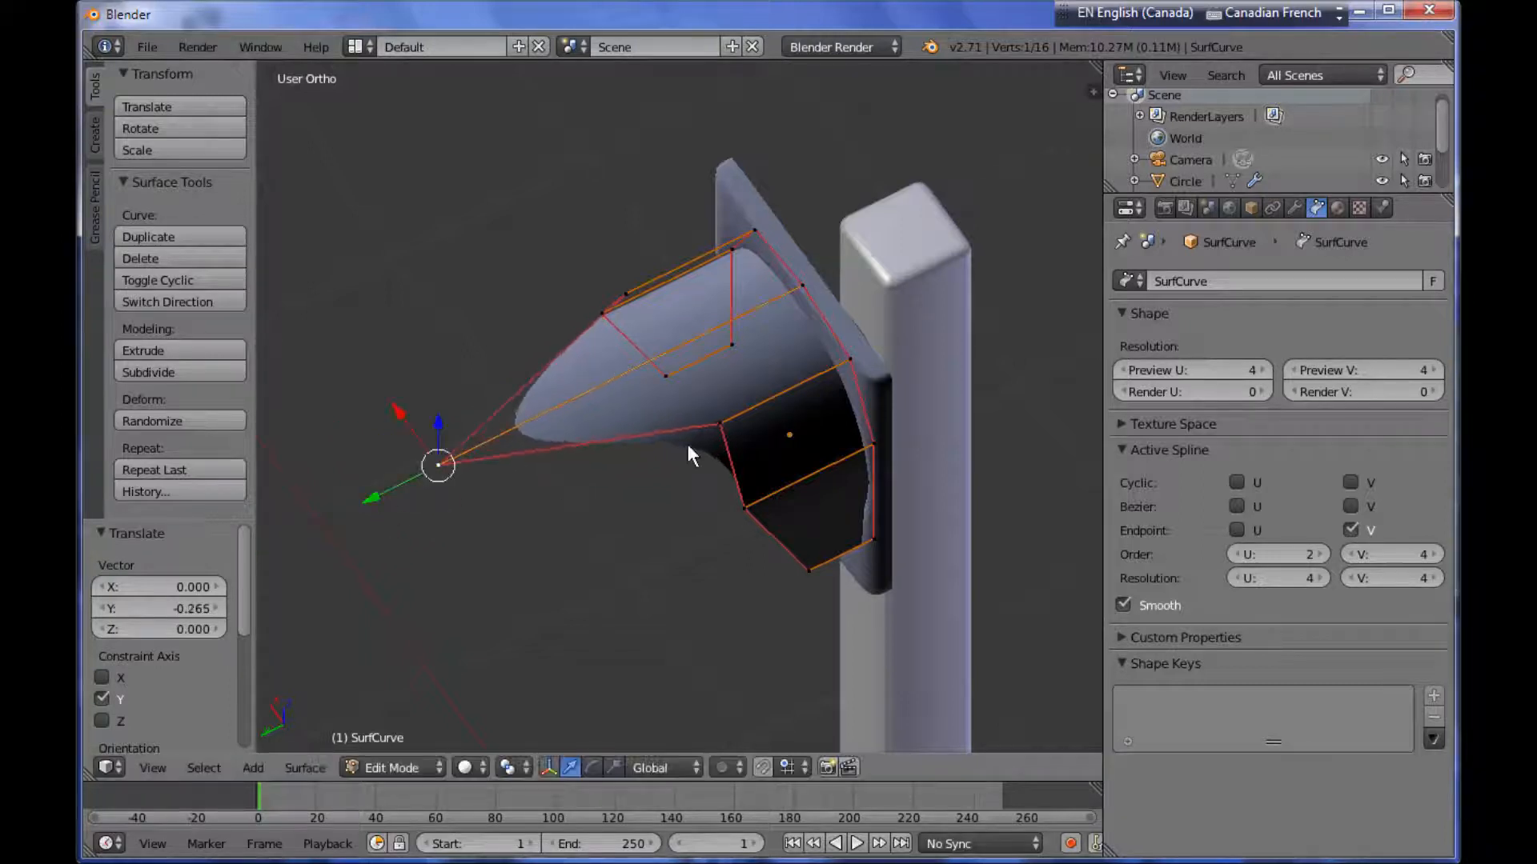
Move the two upper front control points beside the visor's tip about 0.416 units along Y.
{"action": "middle_click_drag", "start_coordinate": [678, 369], "coordinate": [647, 348]}
{"action": "right_click", "coordinate": [621, 385], "text": "shift"}
{"action": "left_click_drag", "start_coordinate": [608, 368], "coordinate": [525, 410]}
Scale all visor control points to about 0.91, and widen them by 1.107 along X only.
{"action": "middle_click_drag", "start_coordinate": [611, 432], "coordinate": [784, 277]}
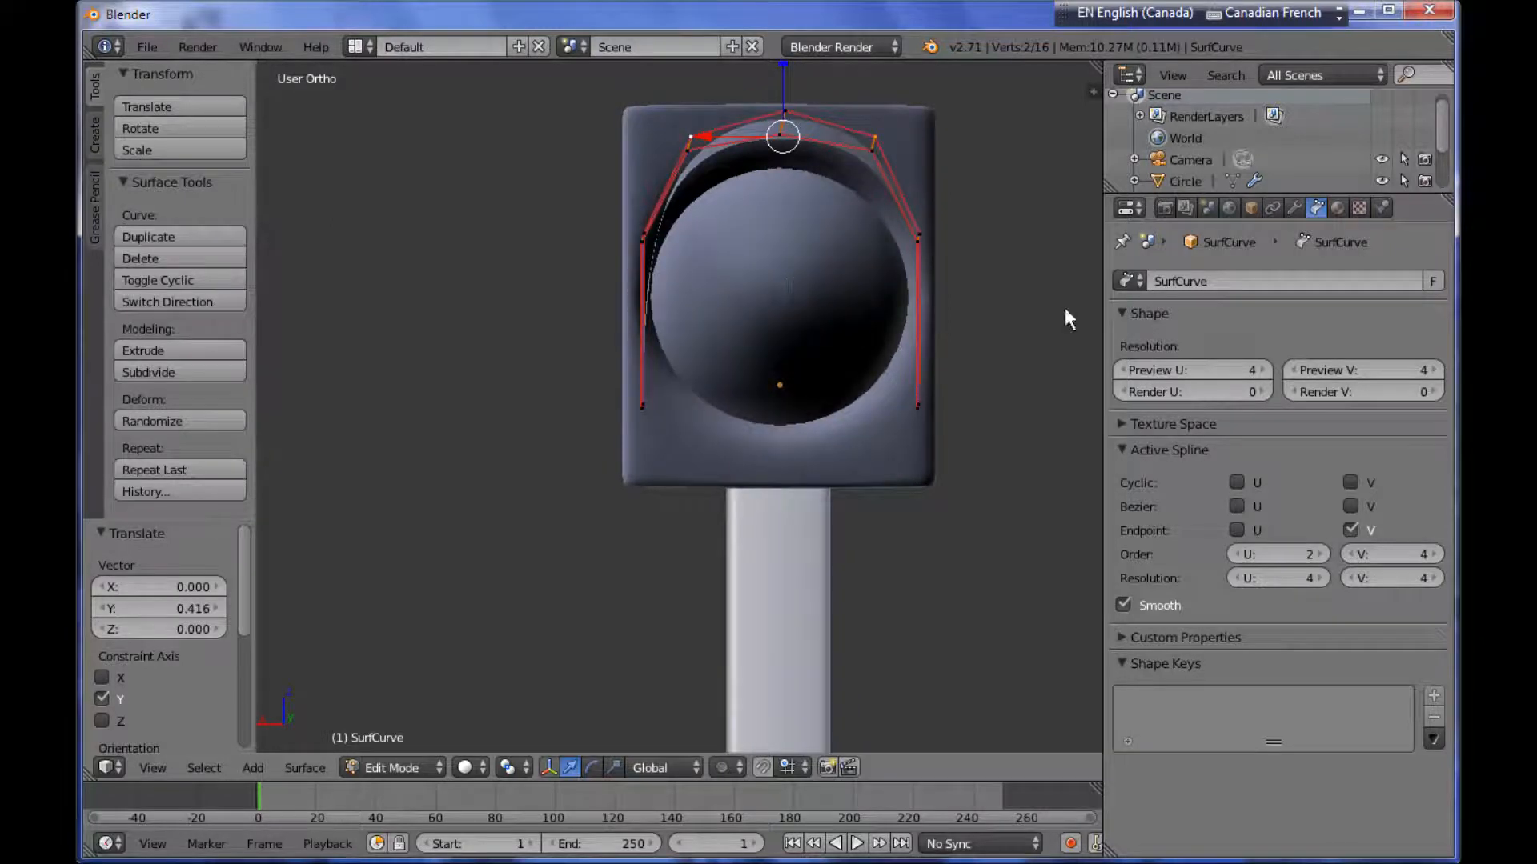
{"action": "key", "text": "a"}
{"action": "key", "text": "a"}
{"action": "key", "text": "s"}
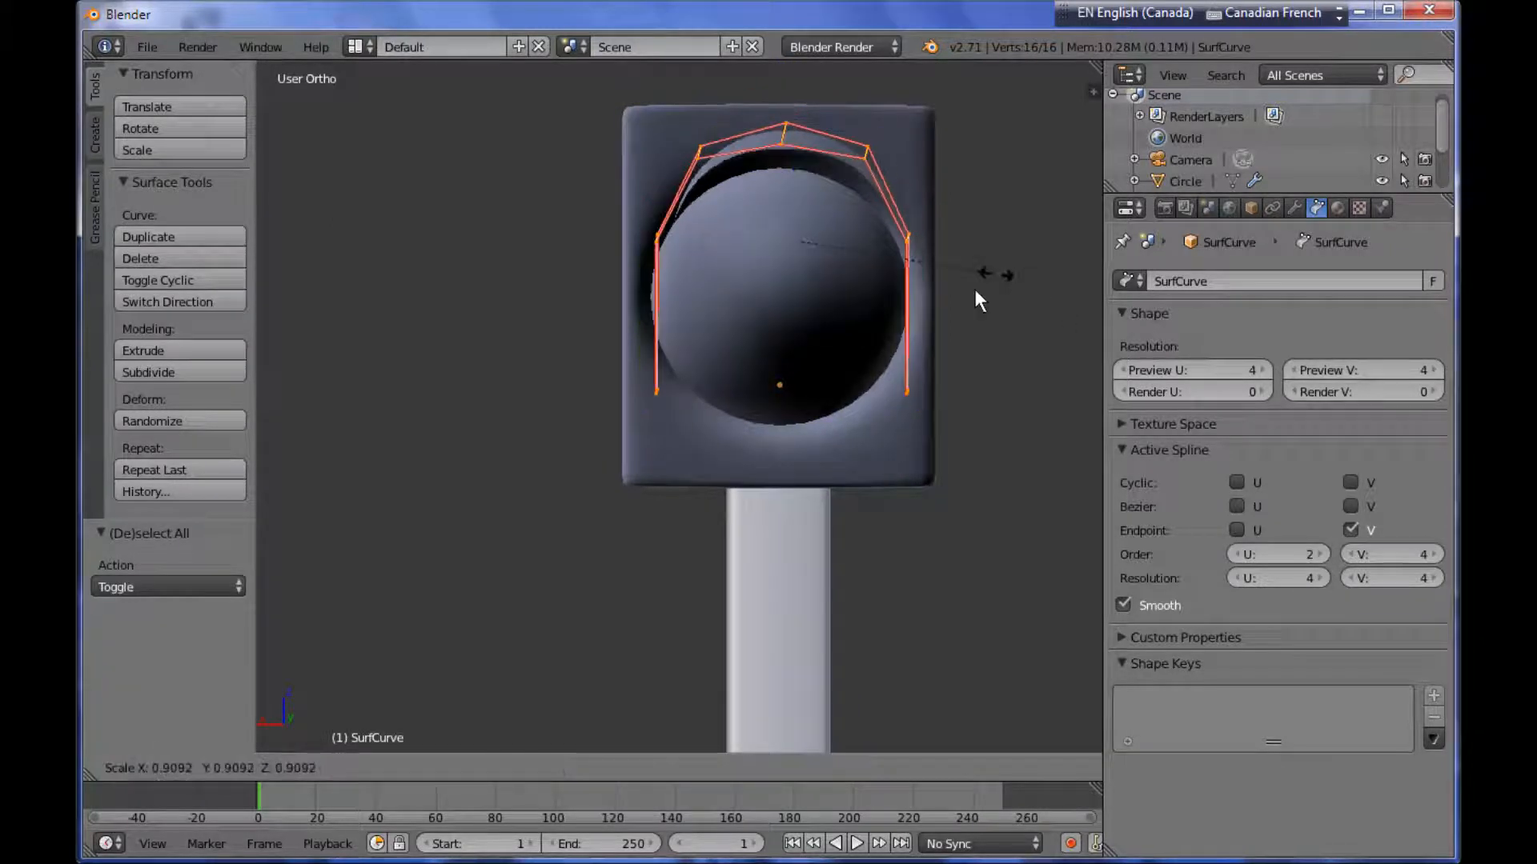
{"action": "left_click", "coordinate": [992, 287]}
{"action": "key", "text": "s"}
{"action": "key", "text": "x"}
{"action": "left_click", "coordinate": [1002, 297]}
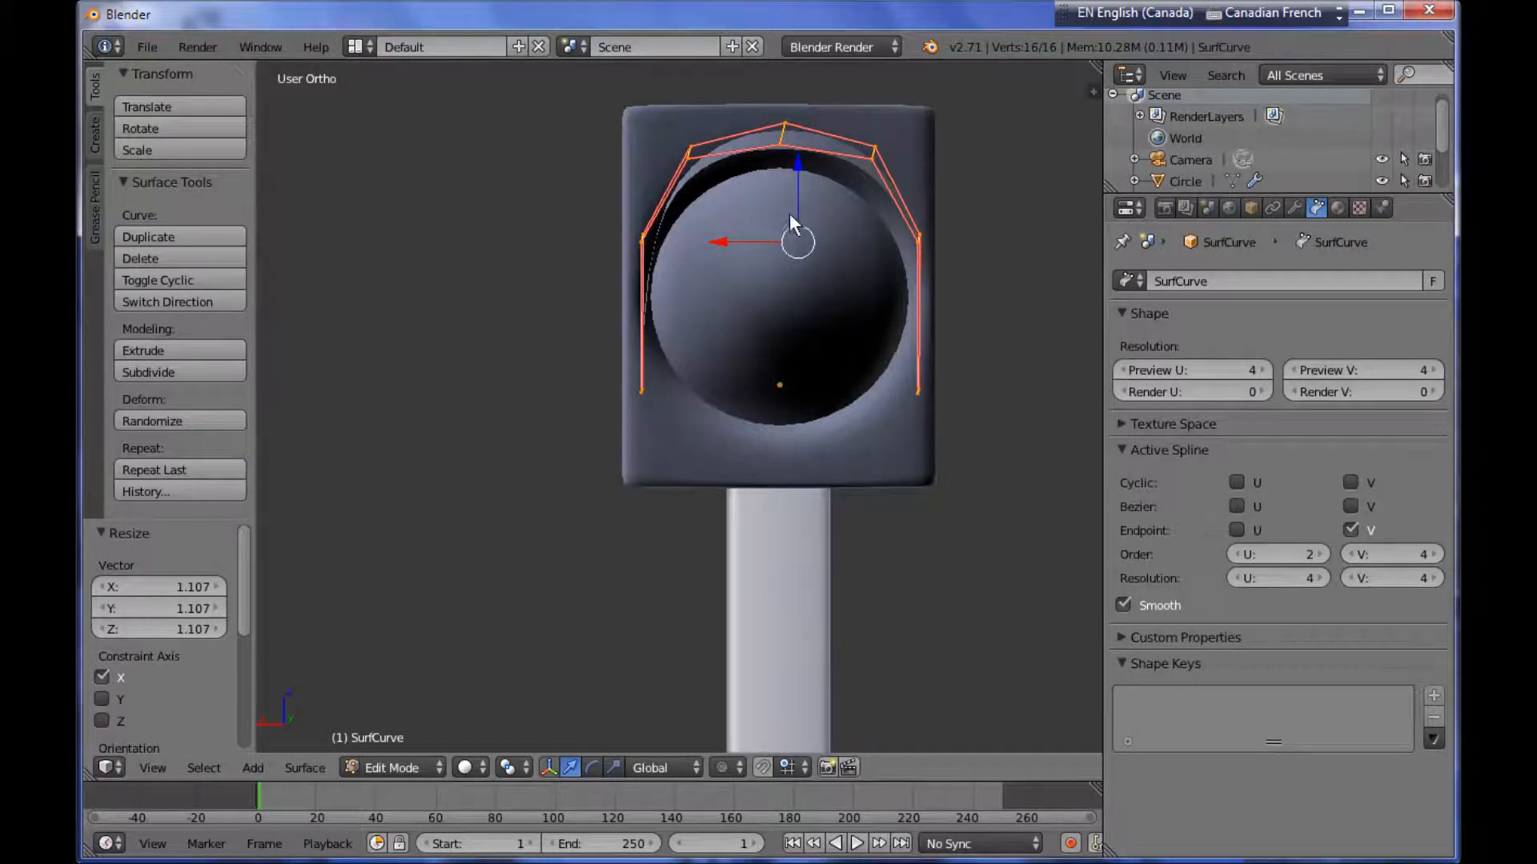
Lower all the visor's control points slightly along Z and return to Object Mode.
{"action": "key", "text": "ctrl+KP_1"}
{"action": "left_click_drag", "start_coordinate": [796, 170], "coordinate": [793, 184]}
{"action": "middle_click_drag", "start_coordinate": [793, 184], "coordinate": [693, 427]}
{"action": "key", "text": "Tab"}
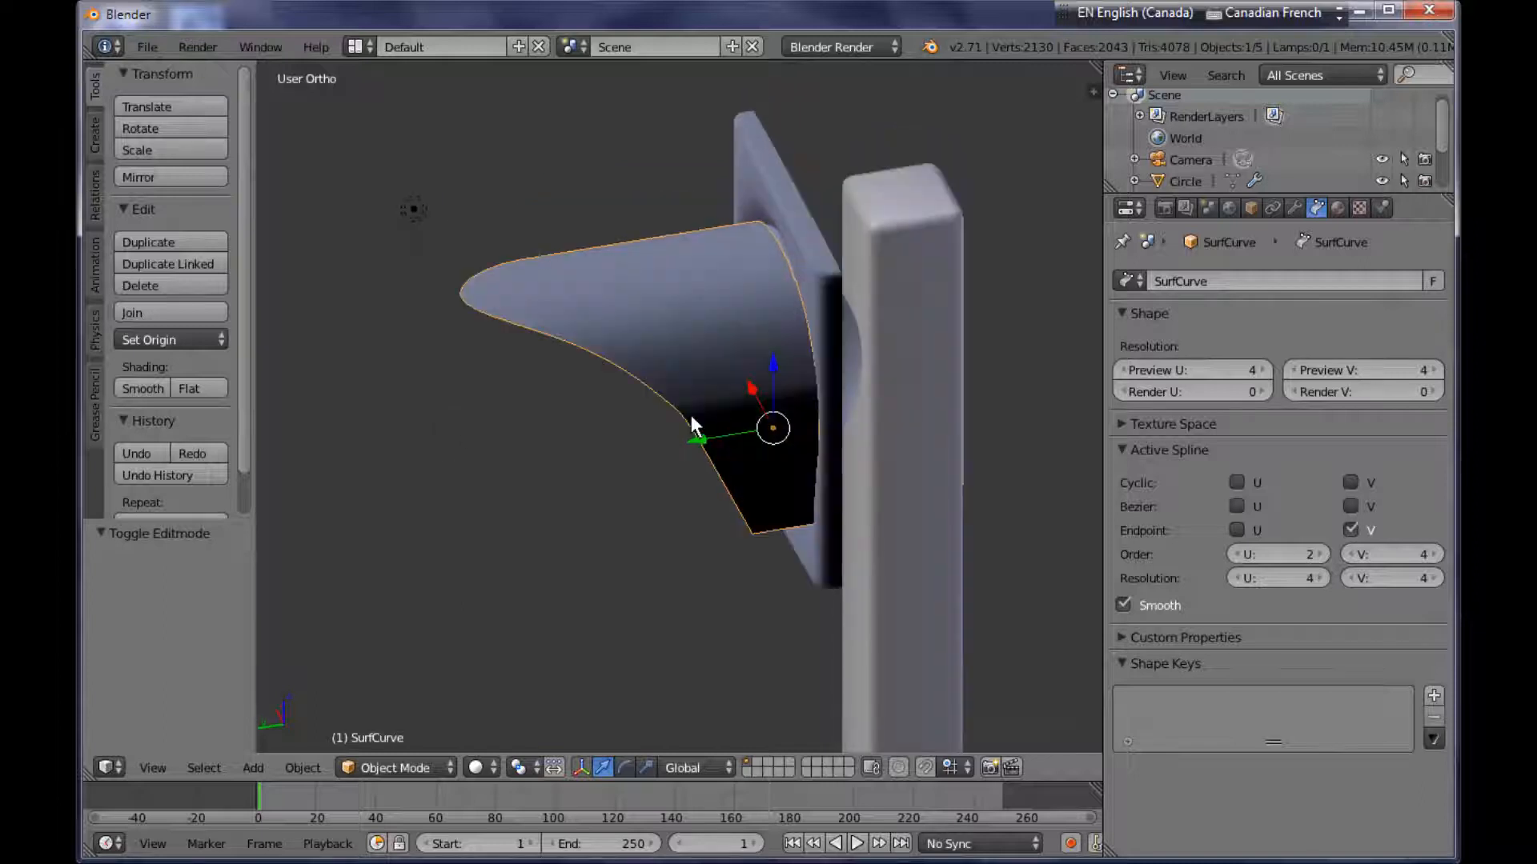
Move the visor's front tip control point slightly outward along Y in Edit Mode, and return to Object Mode.
{"action": "key", "text": "Tab"}
{"action": "right_click", "coordinate": [412, 303]}
{"action": "key", "text": "g"}
{"action": "key", "text": "y"}
{"action": "left_click", "coordinate": [380, 316]}
{"action": "key", "text": "Tab"}
Move the whole visor object about -0.083 units along Y, closer against the housing.
{"action": "middle_click_drag", "start_coordinate": [624, 400], "coordinate": [783, 388]}
{"action": "key", "text": "Tab"}
{"action": "key", "text": "Tab"}
{"action": "left_click_drag", "start_coordinate": [725, 398], "coordinate": [746, 393]}
{"action": "middle_click_drag", "start_coordinate": [746, 393], "coordinate": [781, 400]}
{"action": "scroll", "coordinate": [780, 408], "scroll_direction": "down", "scroll_amount": 2}
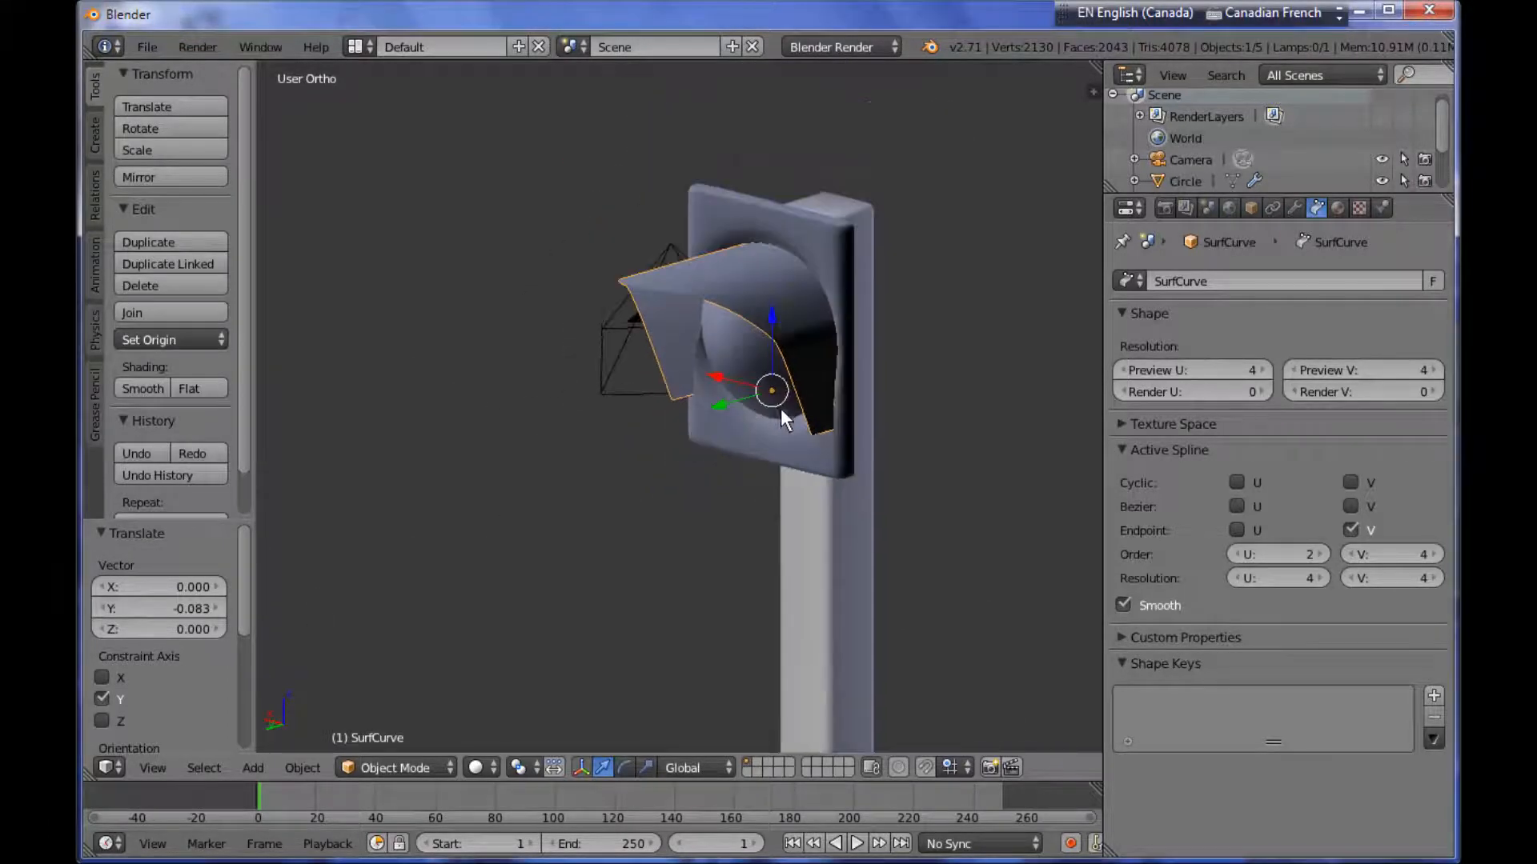
Convert the visor surface curve to a mesh and check its geometry in Edit Mode.
{"action": "scroll", "coordinate": [833, 455], "scroll_direction": "up", "scroll_amount": 2}
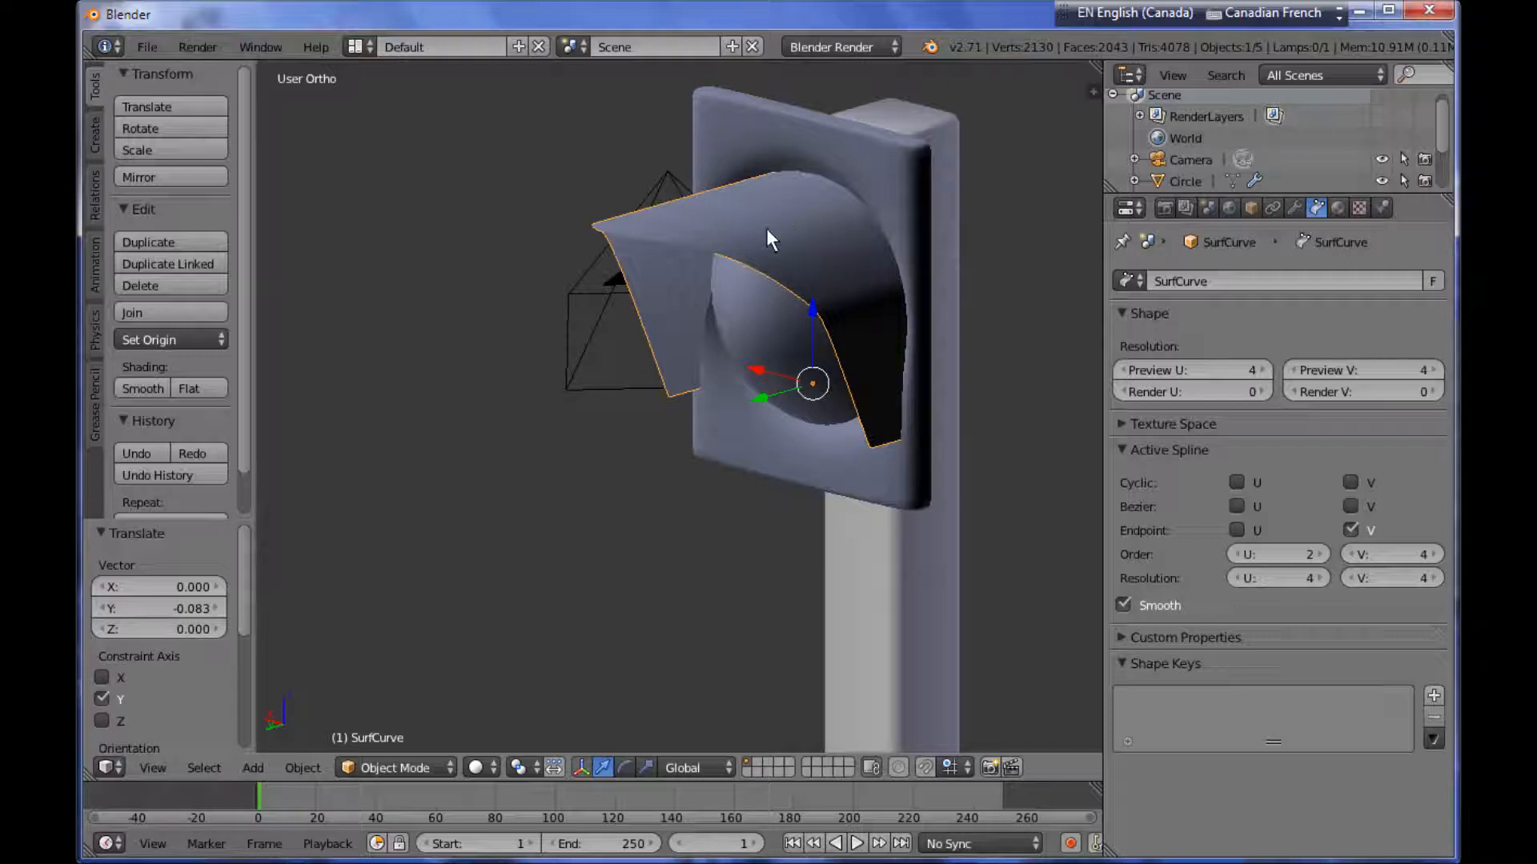
{"action": "key", "text": "alt+c"}
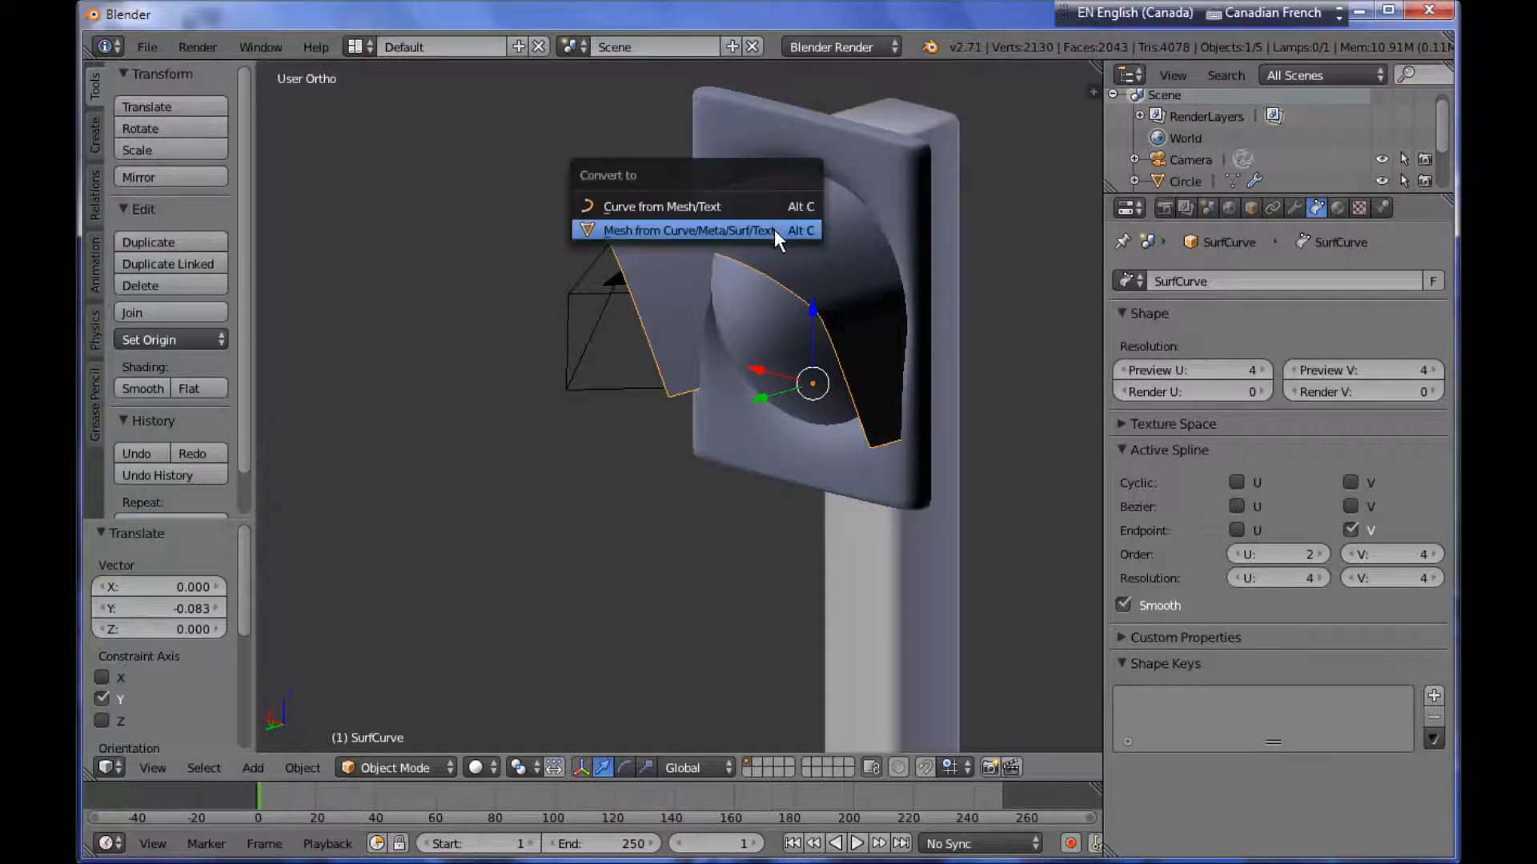
{"action": "left_click", "coordinate": [820, 232]}
{"action": "key", "text": "Tab"}
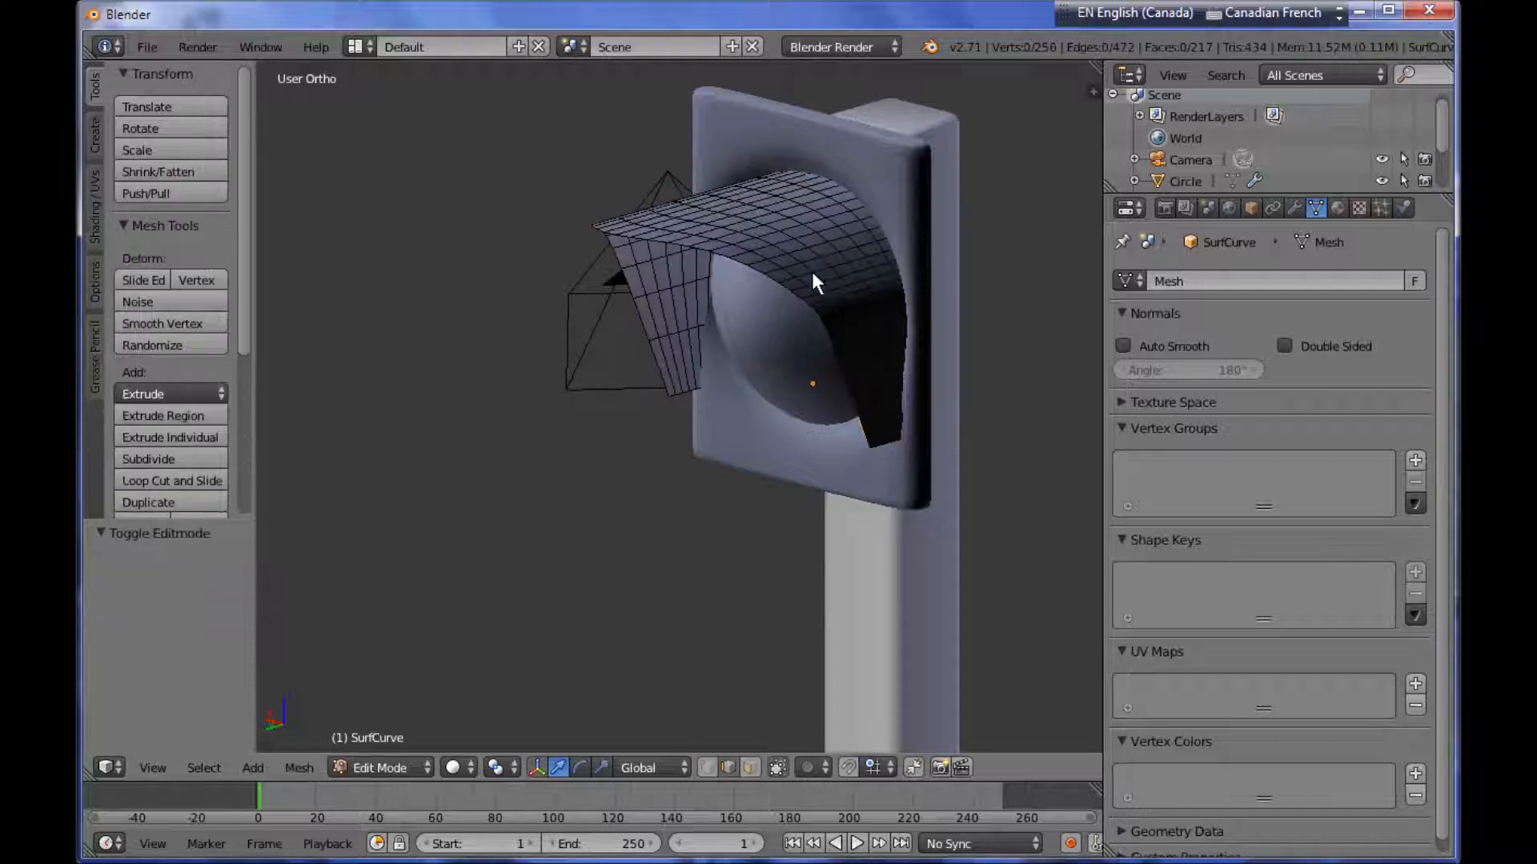
{"action": "middle_click_drag", "start_coordinate": [838, 268], "coordinate": [833, 321]}
{"action": "key", "text": "Tab"}
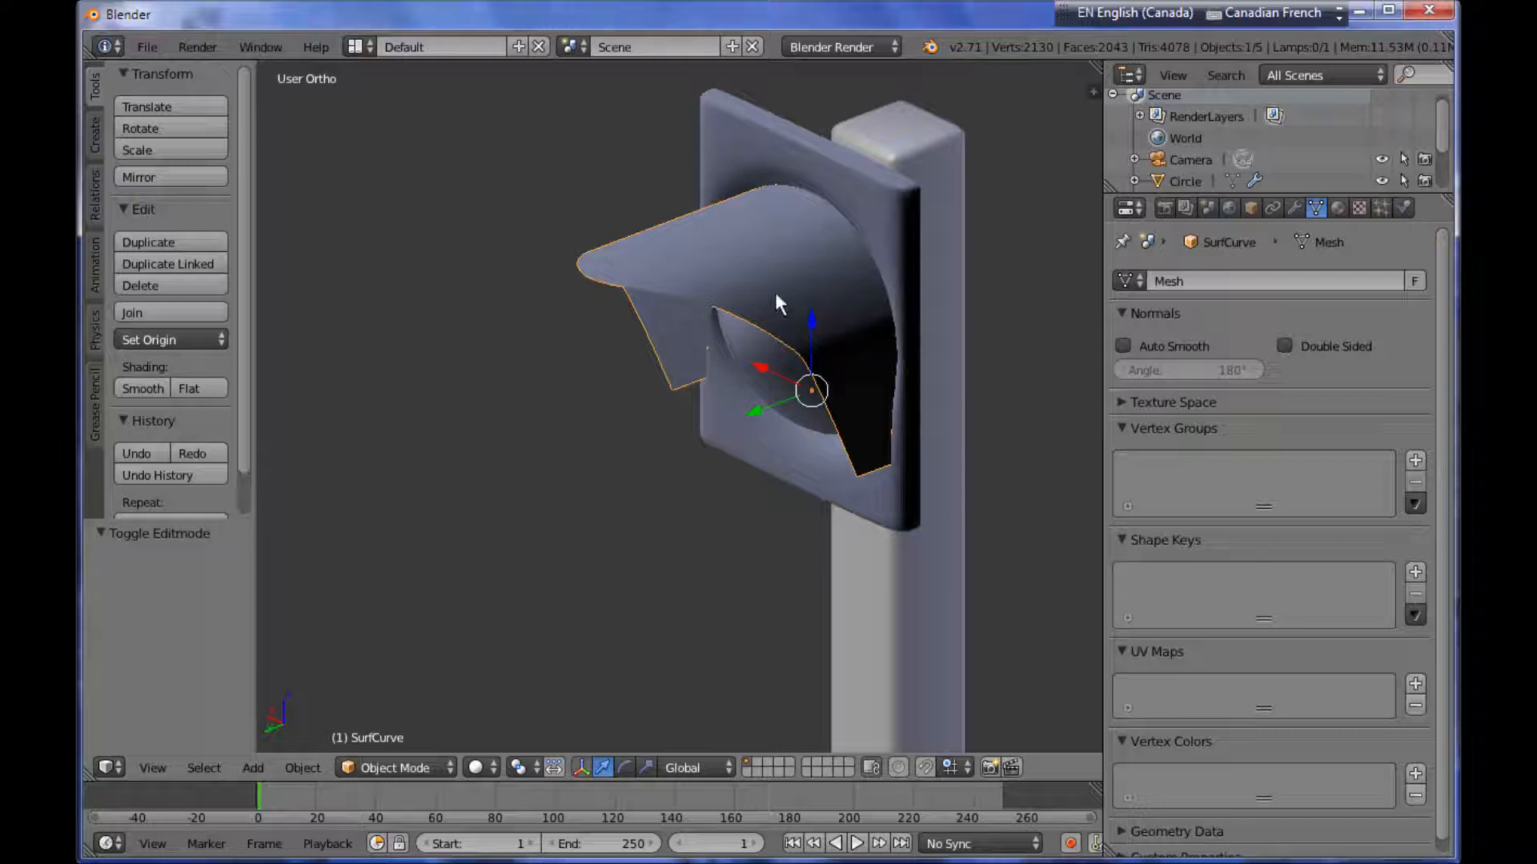
Join the visor mesh into the lamp housing object, with the housing as the active object.
{"action": "right_click", "coordinate": [891, 232], "text": "shift"}
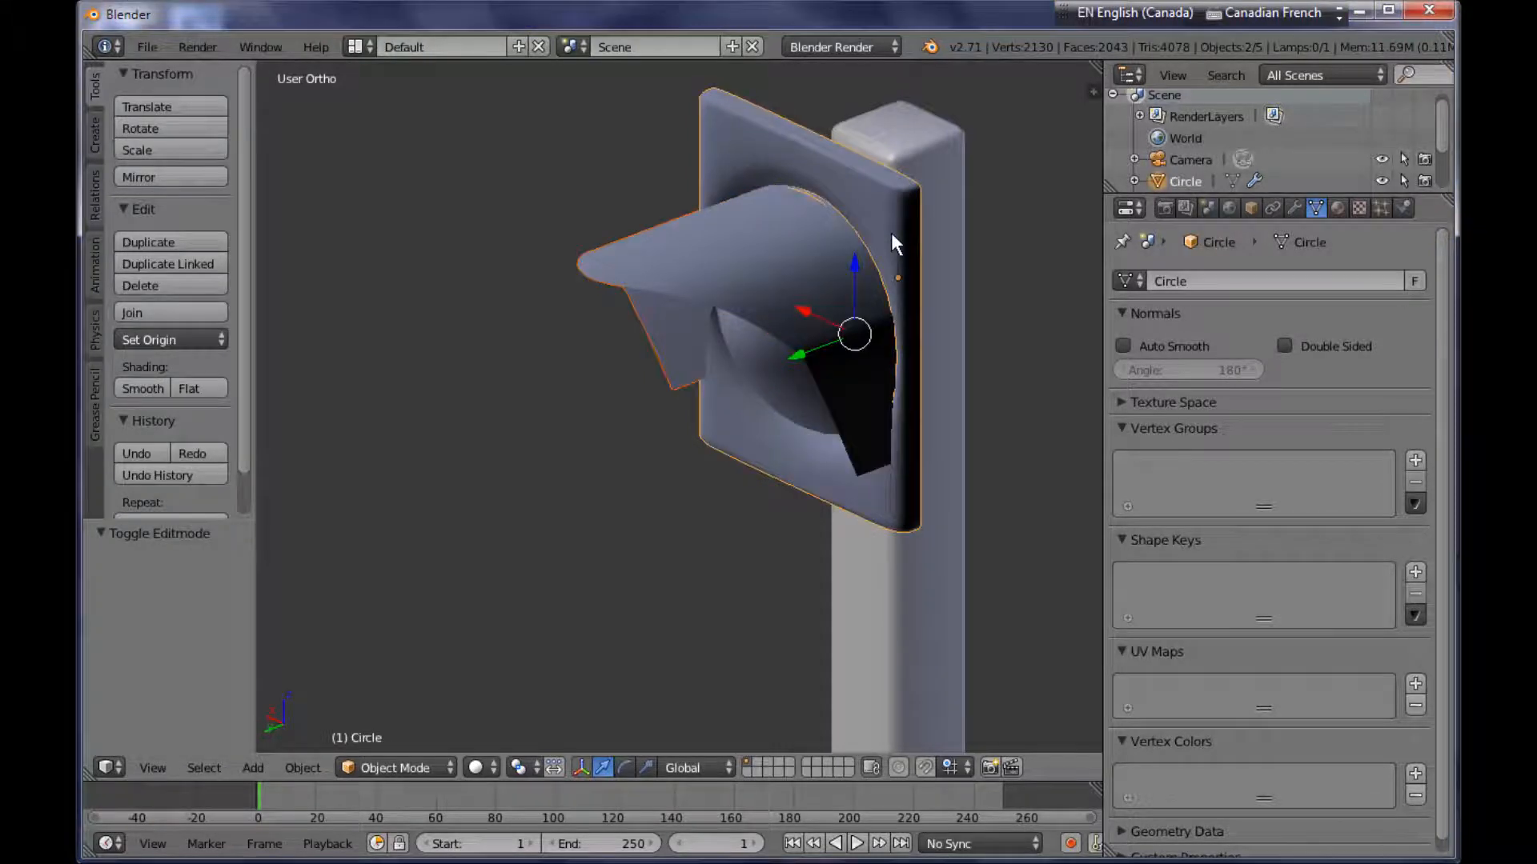
{"action": "left_click", "coordinate": [895, 275]}
{"action": "key", "text": "ctrl+j"}
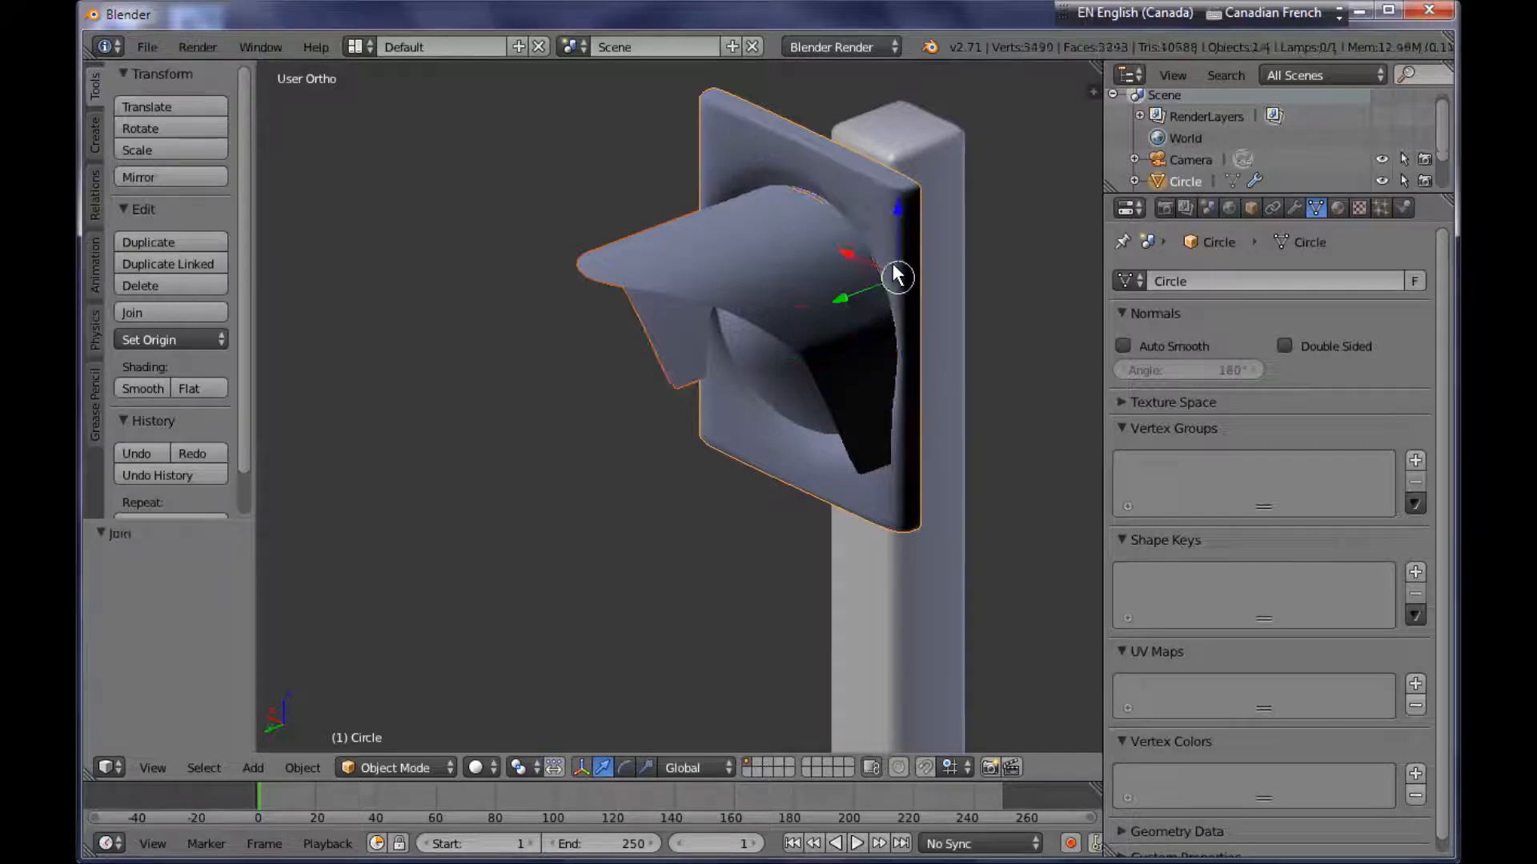
{"action": "mouse_move", "coordinate": [966, 338]}
{"action": "middle_mouse_down"}
{"action": "mouse_move", "coordinate": [818, 349]}
{"action": "mouse_move", "coordinate": [983, 338]}
{"action": "middle_mouse_up"}
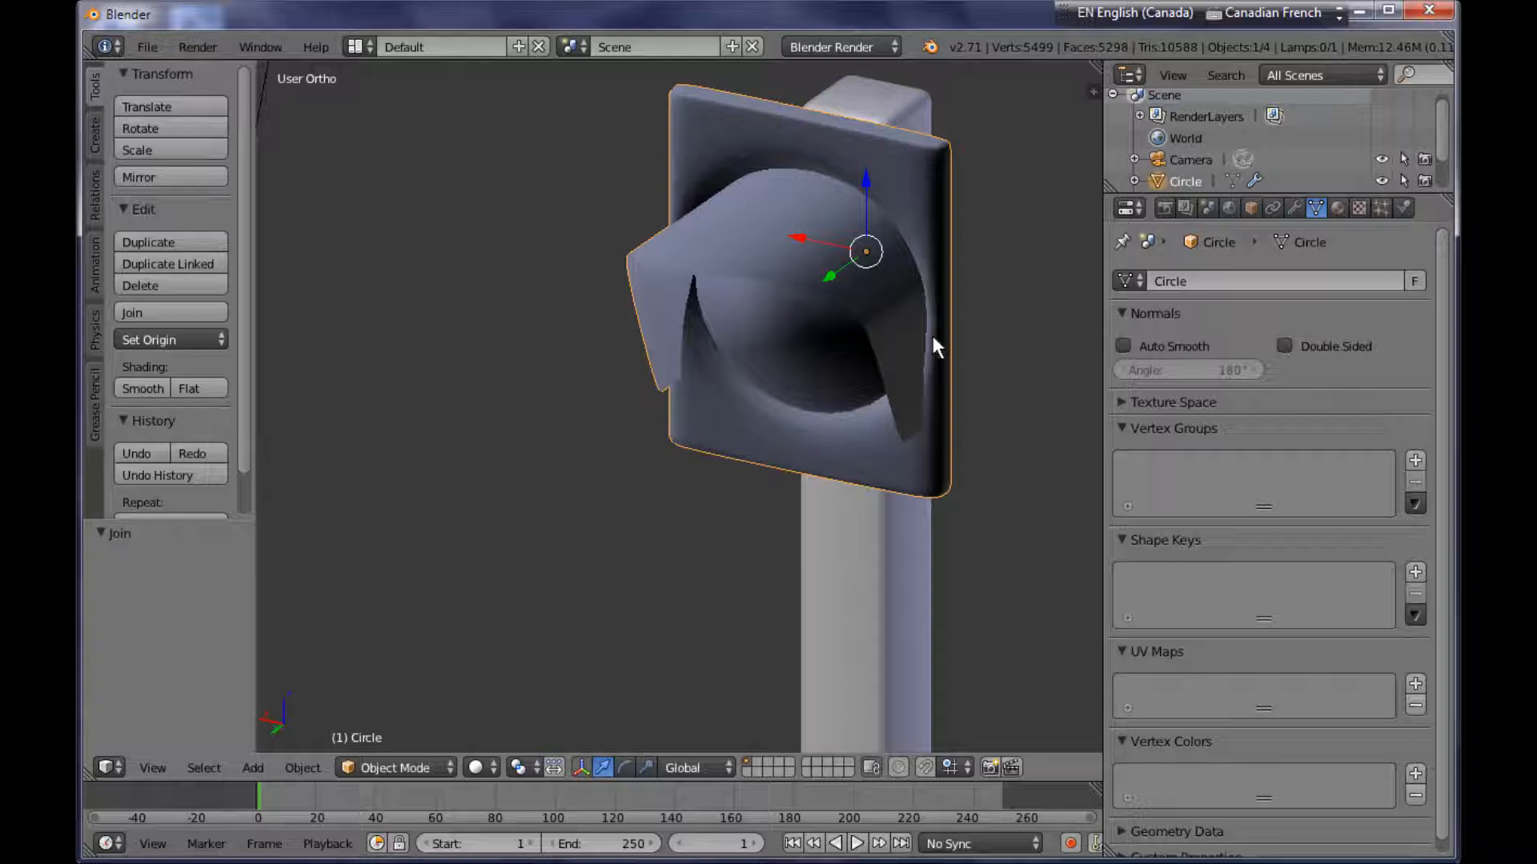
Select the whole linked visor mesh, extrude its faces in place and scale them to about 0.92 to give the visor thickness.
{"action": "key", "text": "Tab"}
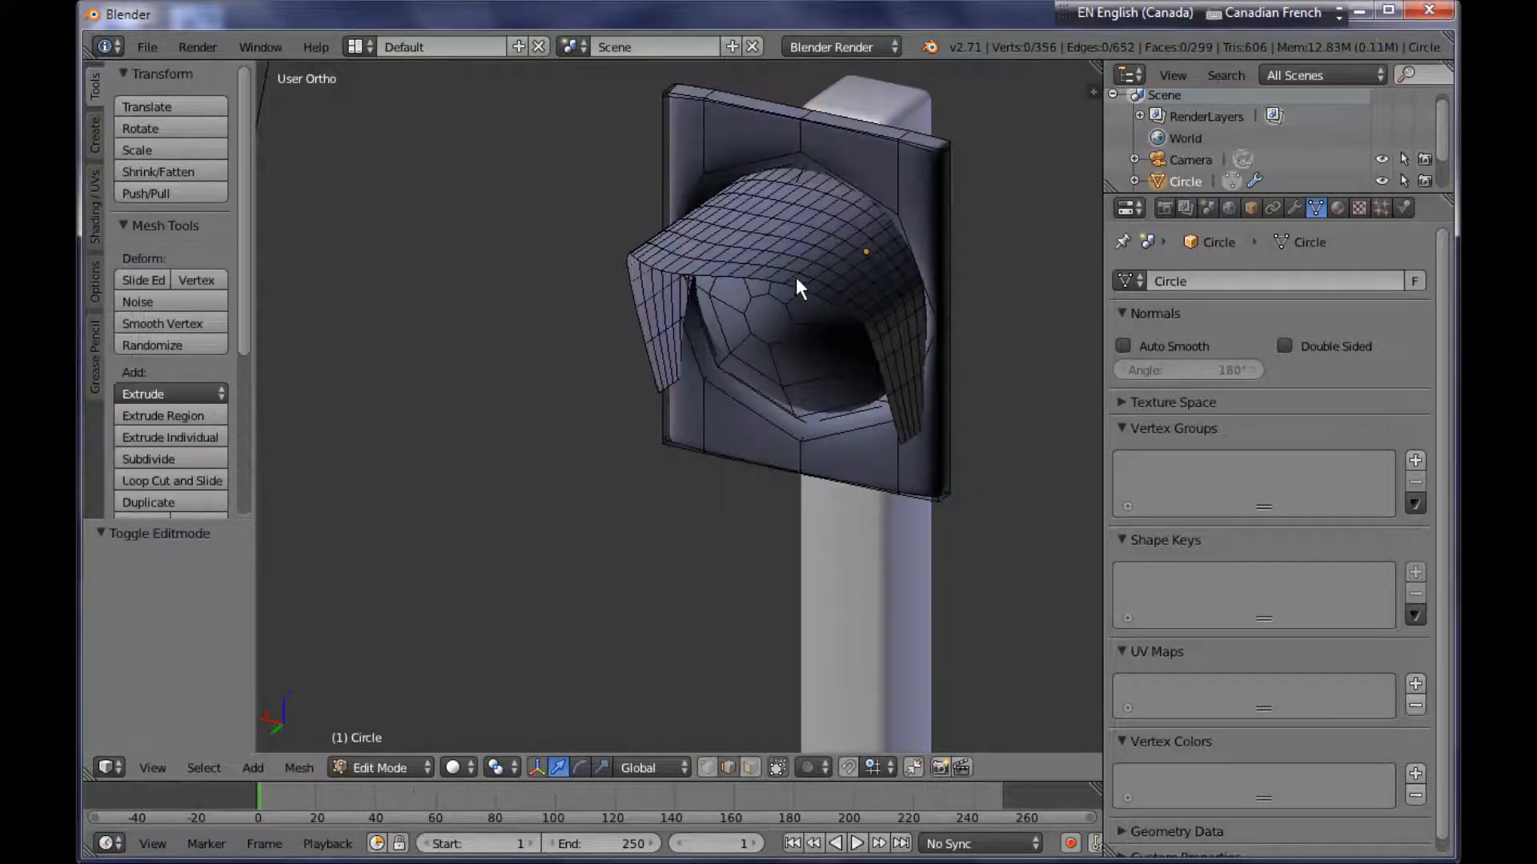
{"action": "right_click", "coordinate": [799, 270]}
{"action": "middle_click_drag", "start_coordinate": [809, 273], "coordinate": [765, 280]}
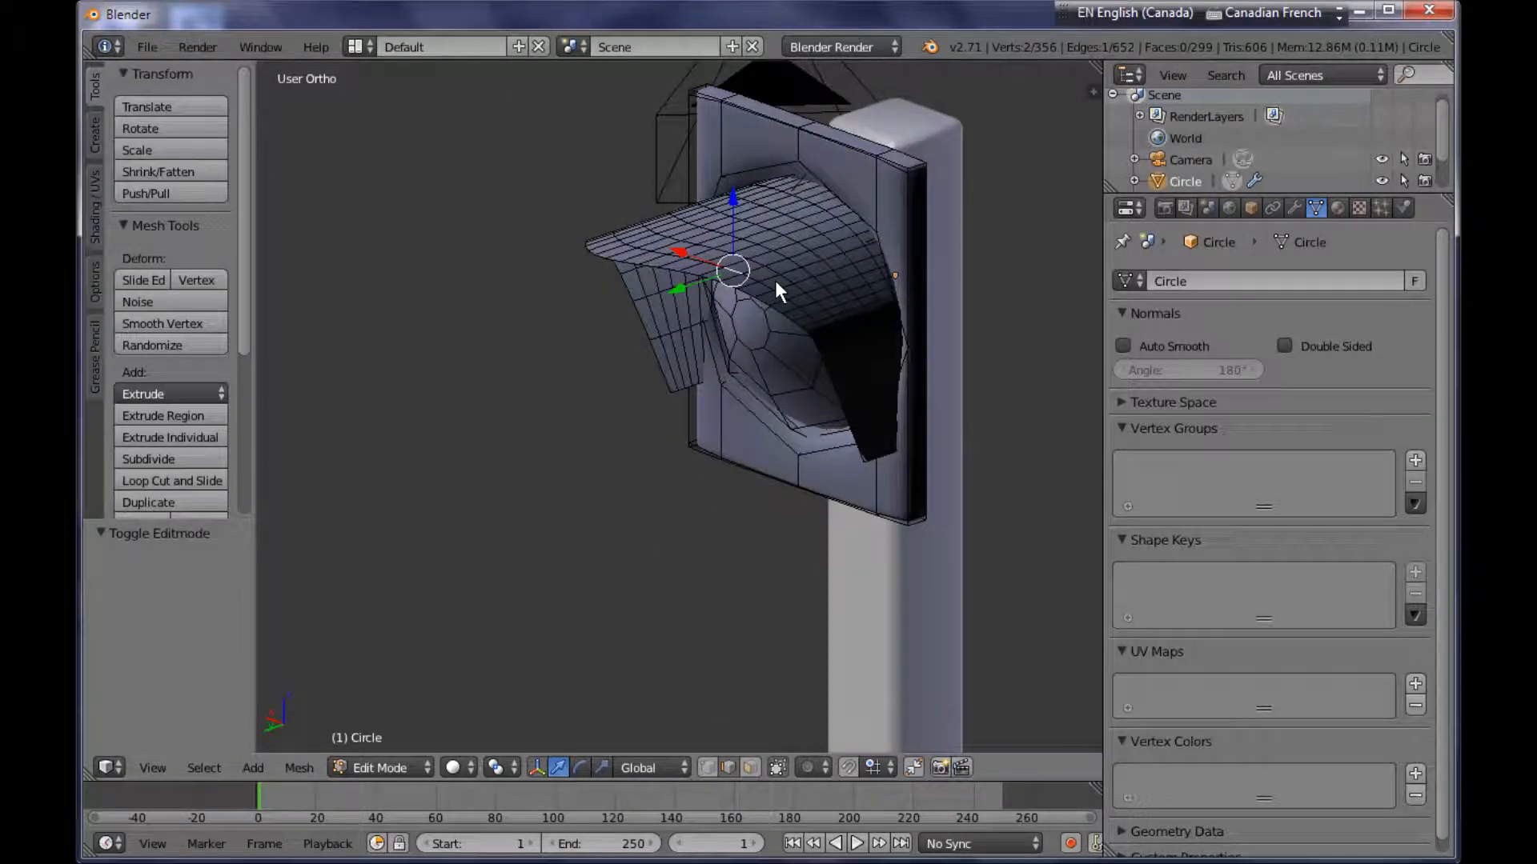
{"action": "key", "text": "ctrl+l"}
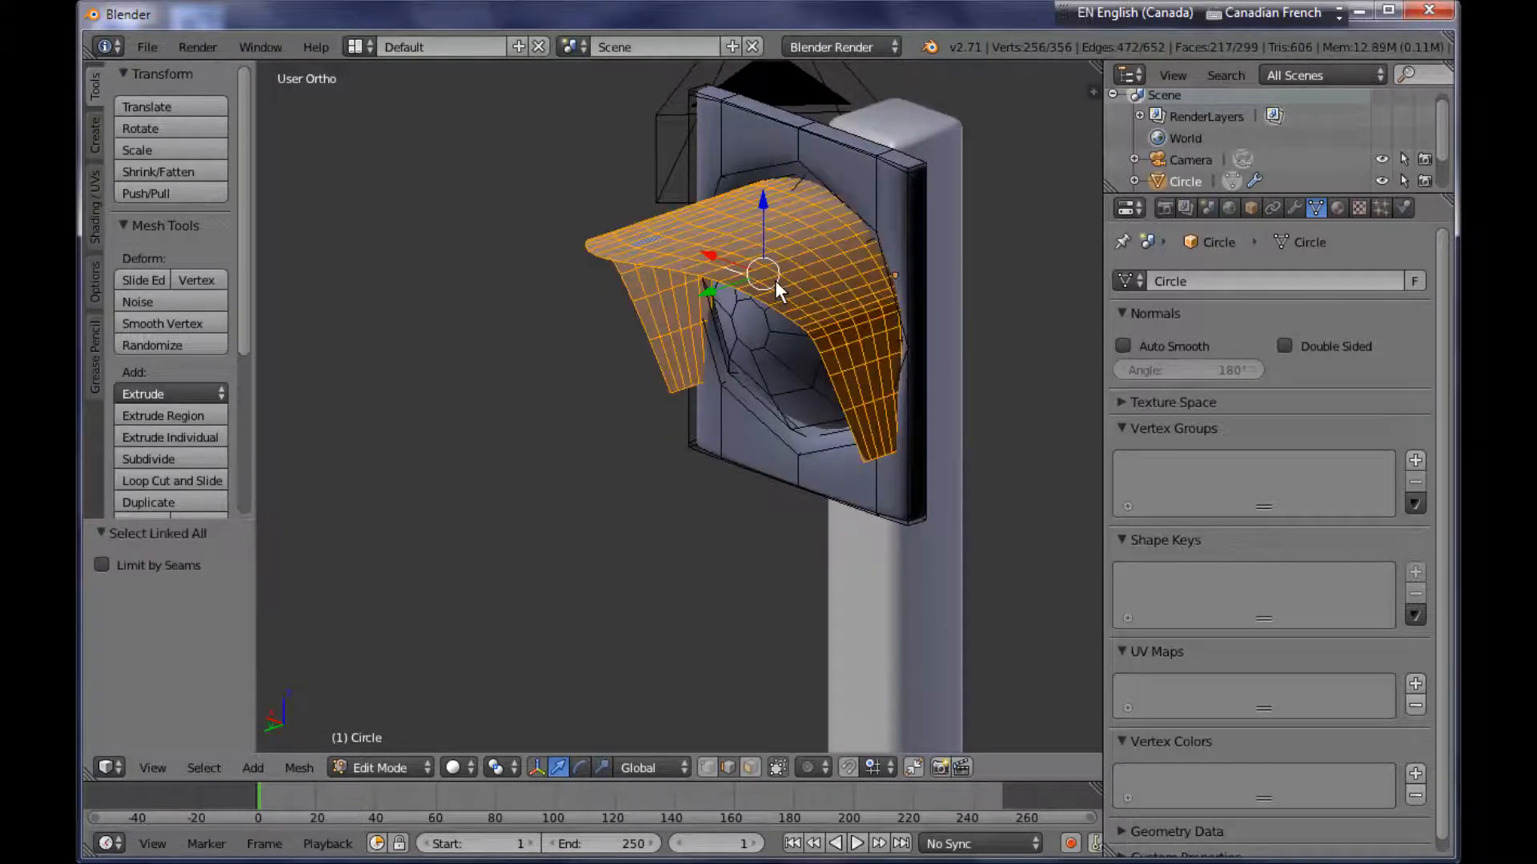
{"action": "middle_click_drag", "start_coordinate": [808, 295], "coordinate": [904, 250]}
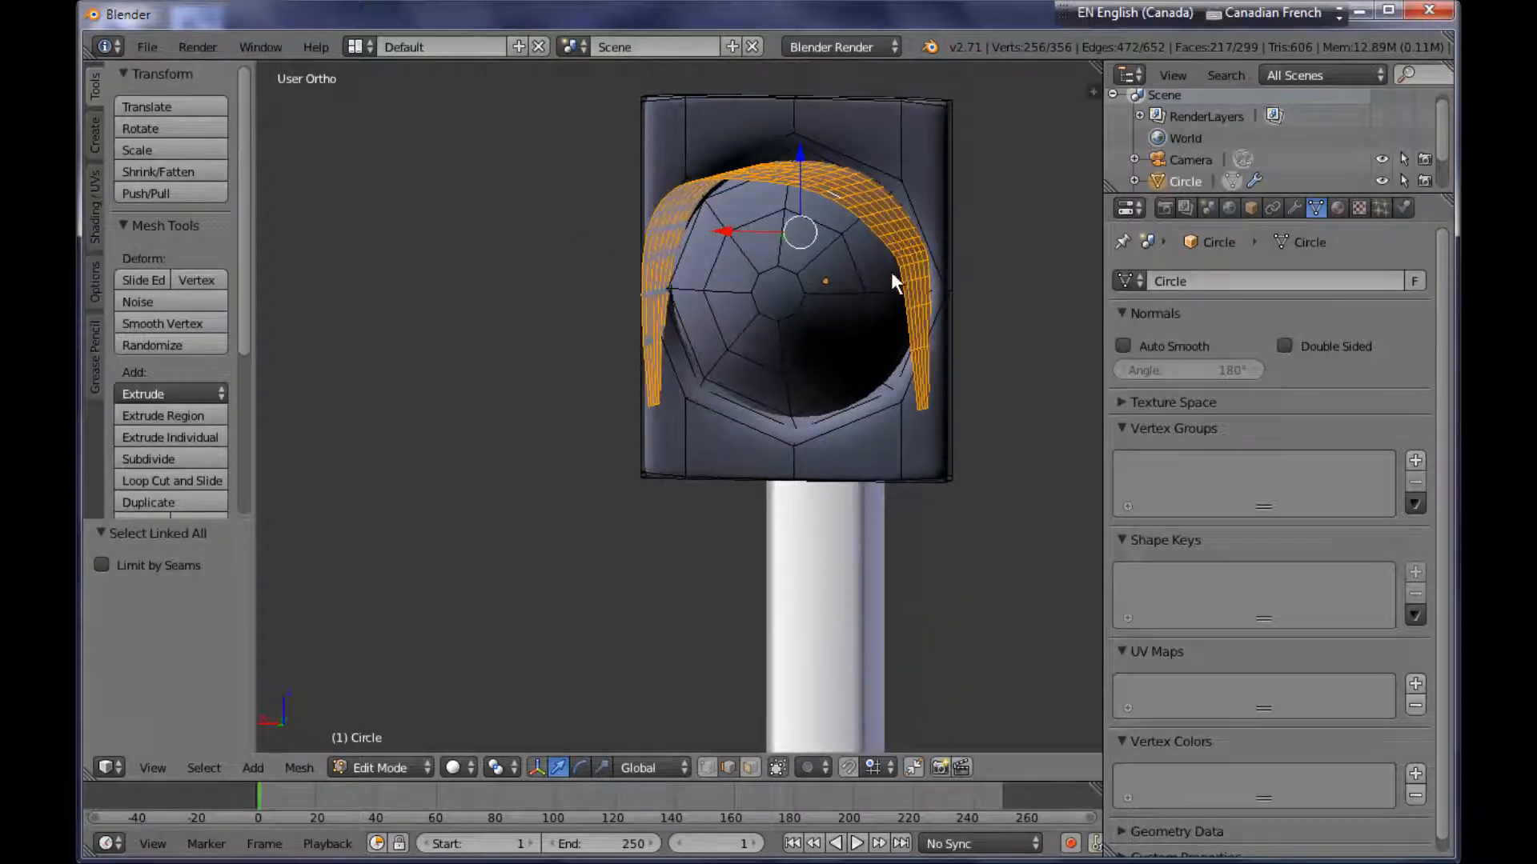
{"action": "key", "text": "ctrl+Tab"}
{"action": "left_click", "coordinate": [887, 291]}
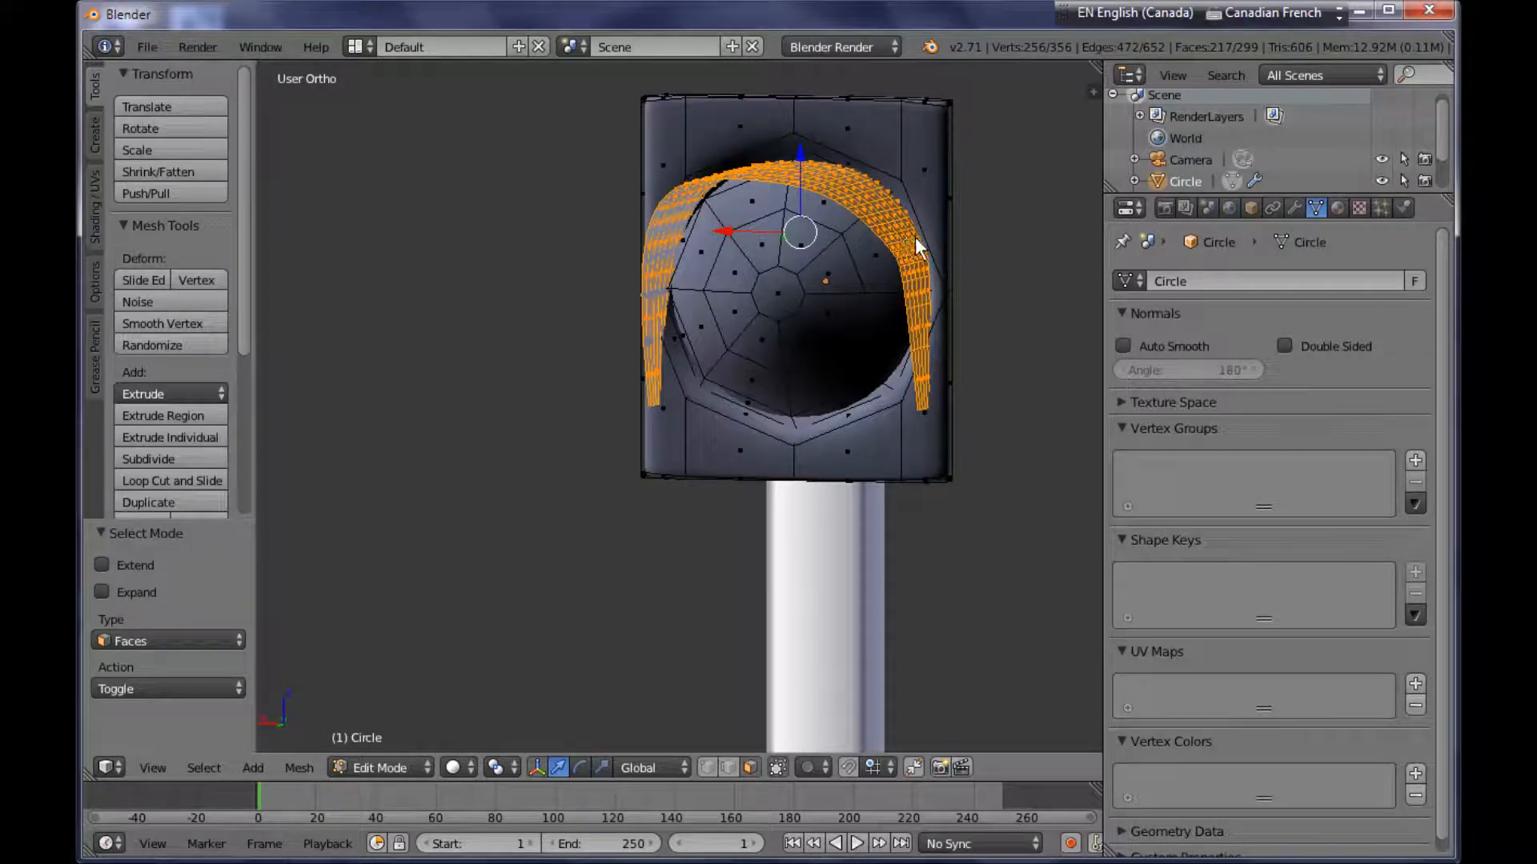
{"action": "key", "text": "e"}
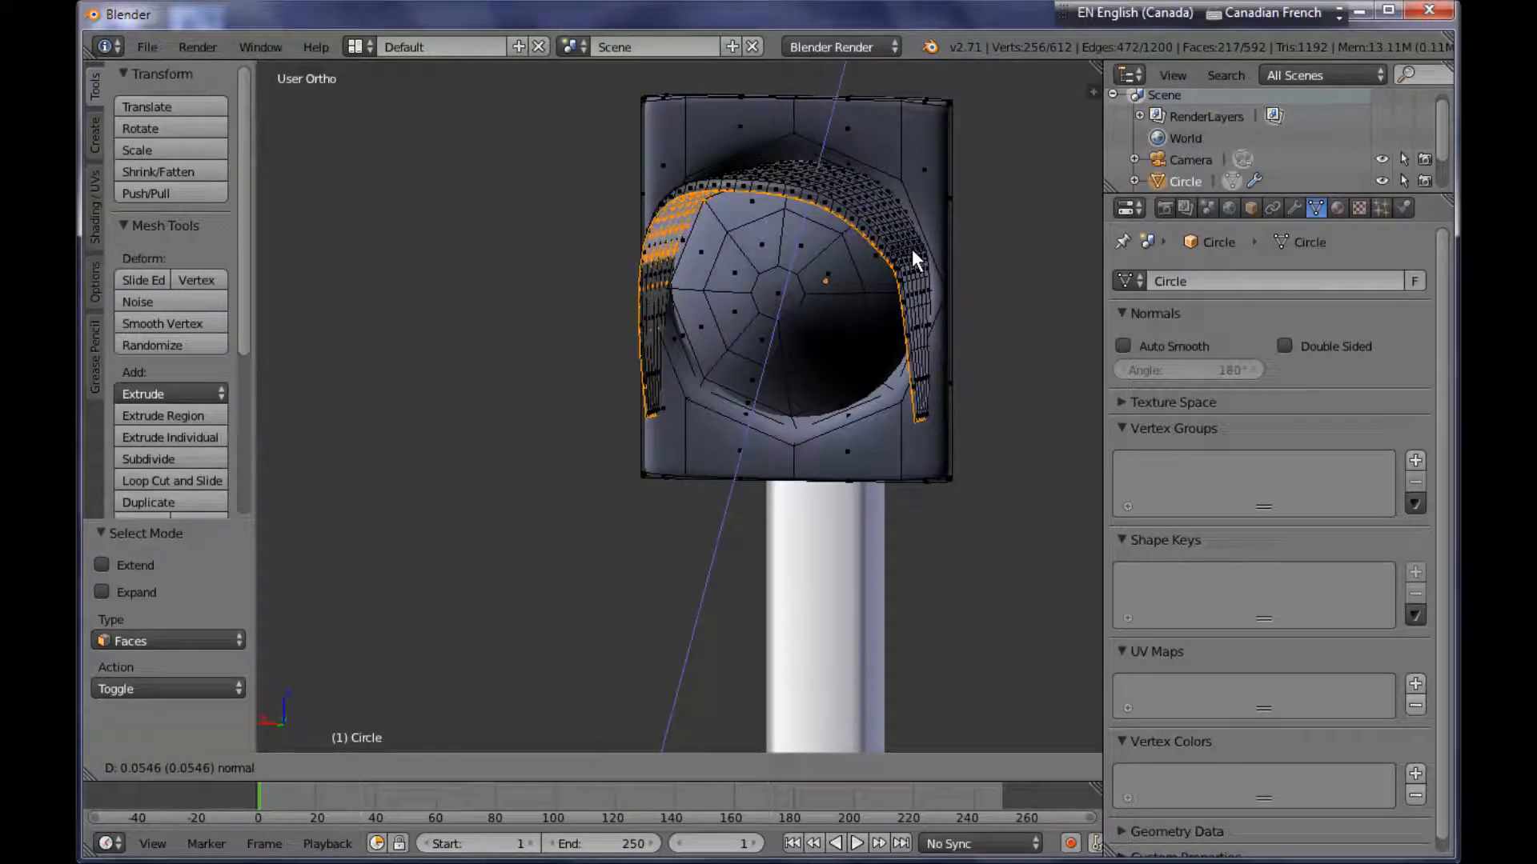
{"action": "right_click", "coordinate": [911, 248]}
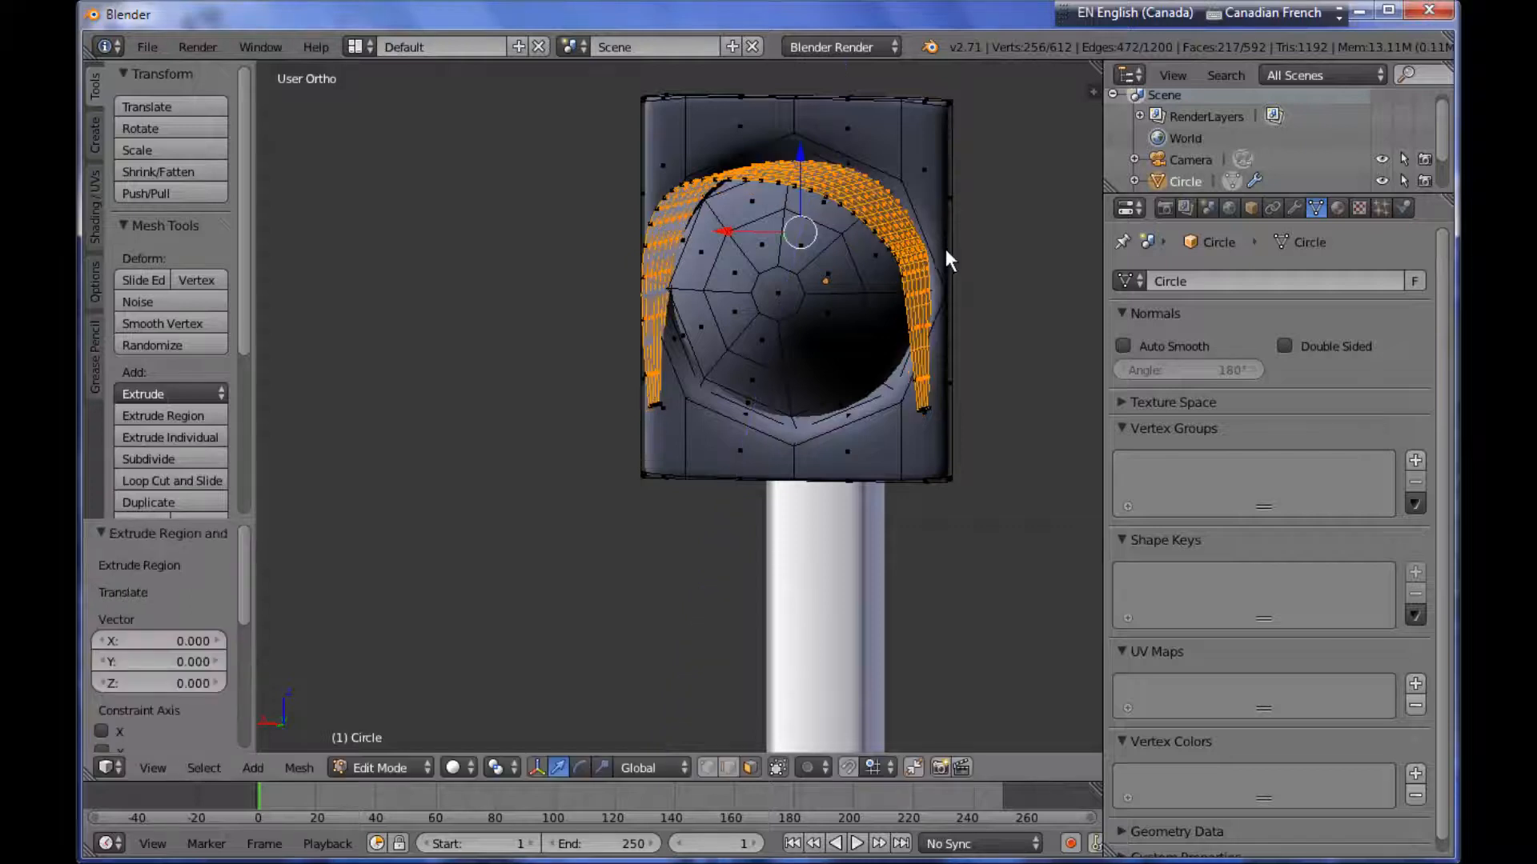
{"action": "key", "text": "s"}
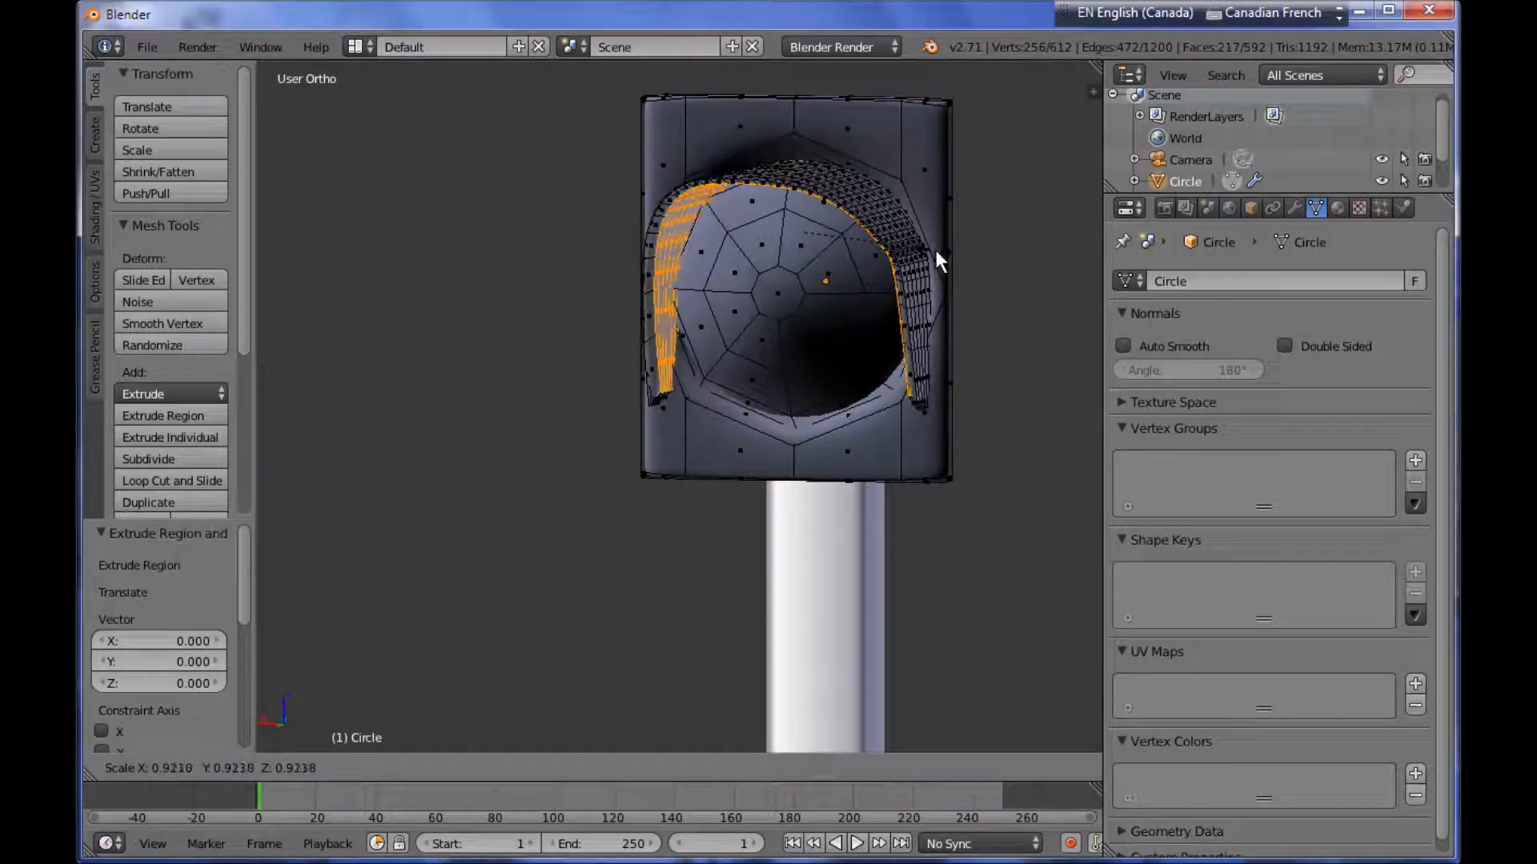
{"action": "left_click", "coordinate": [936, 251]}
{"action": "key", "text": "Tab"}
Add an Array modifier to the lamp housing object.
{"action": "middle_click_drag", "start_coordinate": [939, 269], "coordinate": [807, 421]}
{"action": "scroll", "coordinate": [918, 293], "scroll_direction": "down", "scroll_amount": 3}
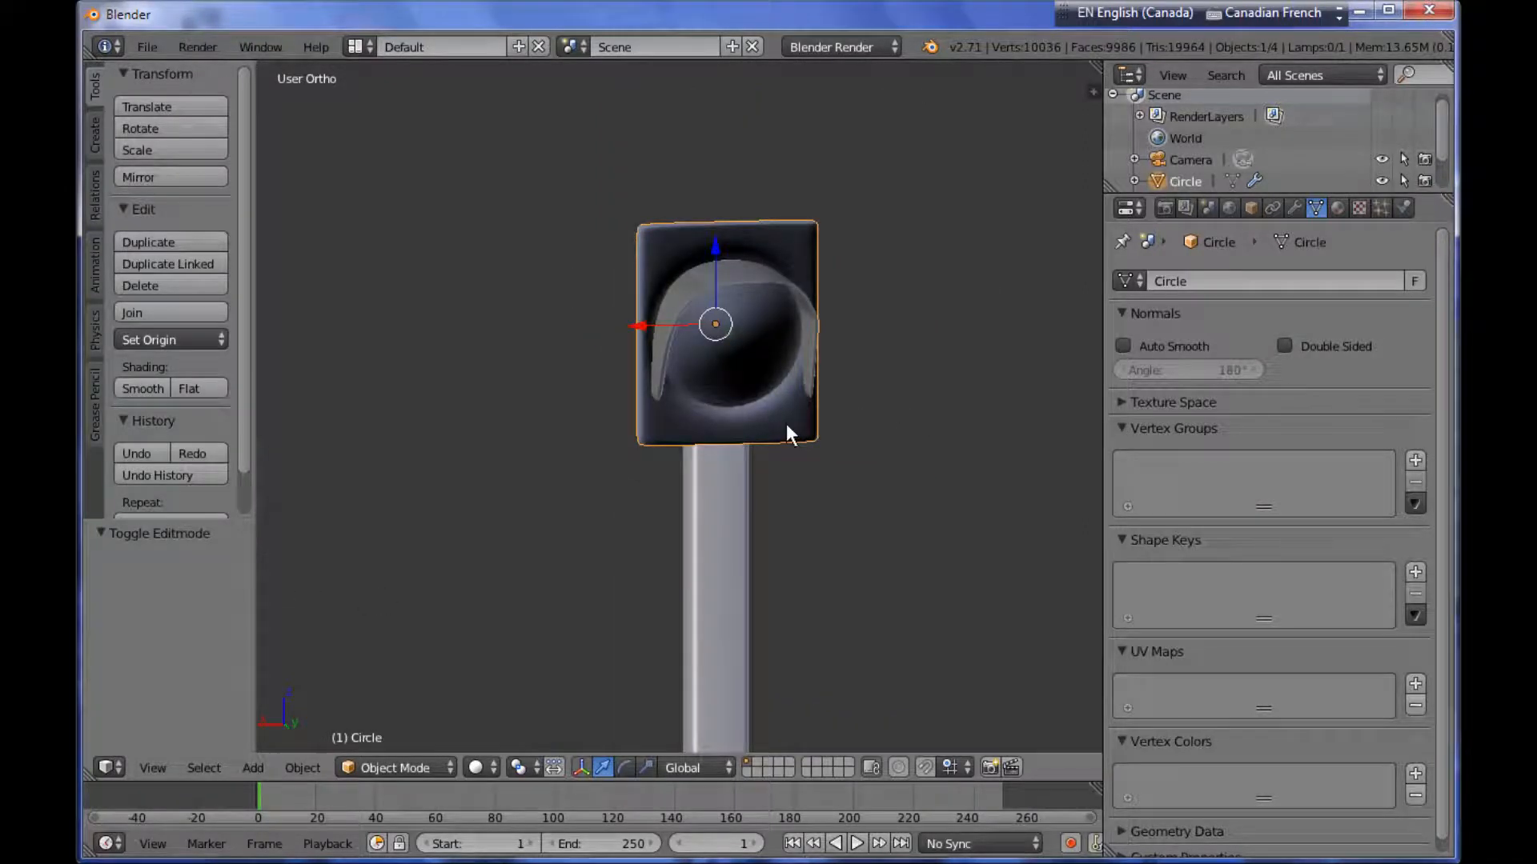
{"action": "mouse_move", "coordinate": [786, 423]}
{"action": "middle_mouse_down"}
{"action": "mouse_move", "coordinate": [794, 441]}
{"action": "mouse_move", "coordinate": [771, 443]}
{"action": "mouse_move", "coordinate": [790, 430]}
{"action": "middle_mouse_up"}
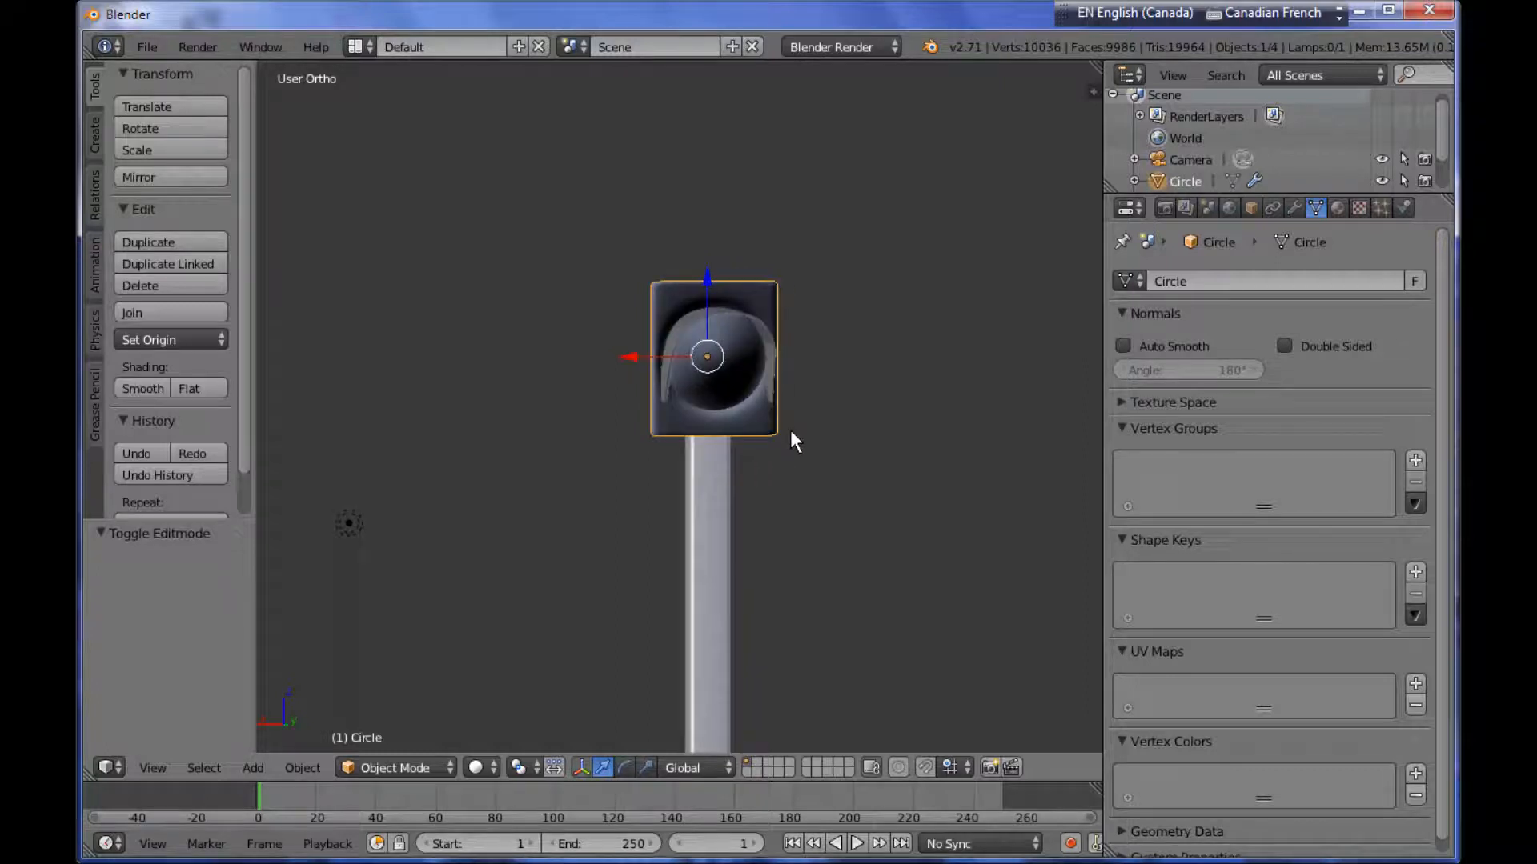
{"action": "left_click", "coordinate": [1291, 206]}
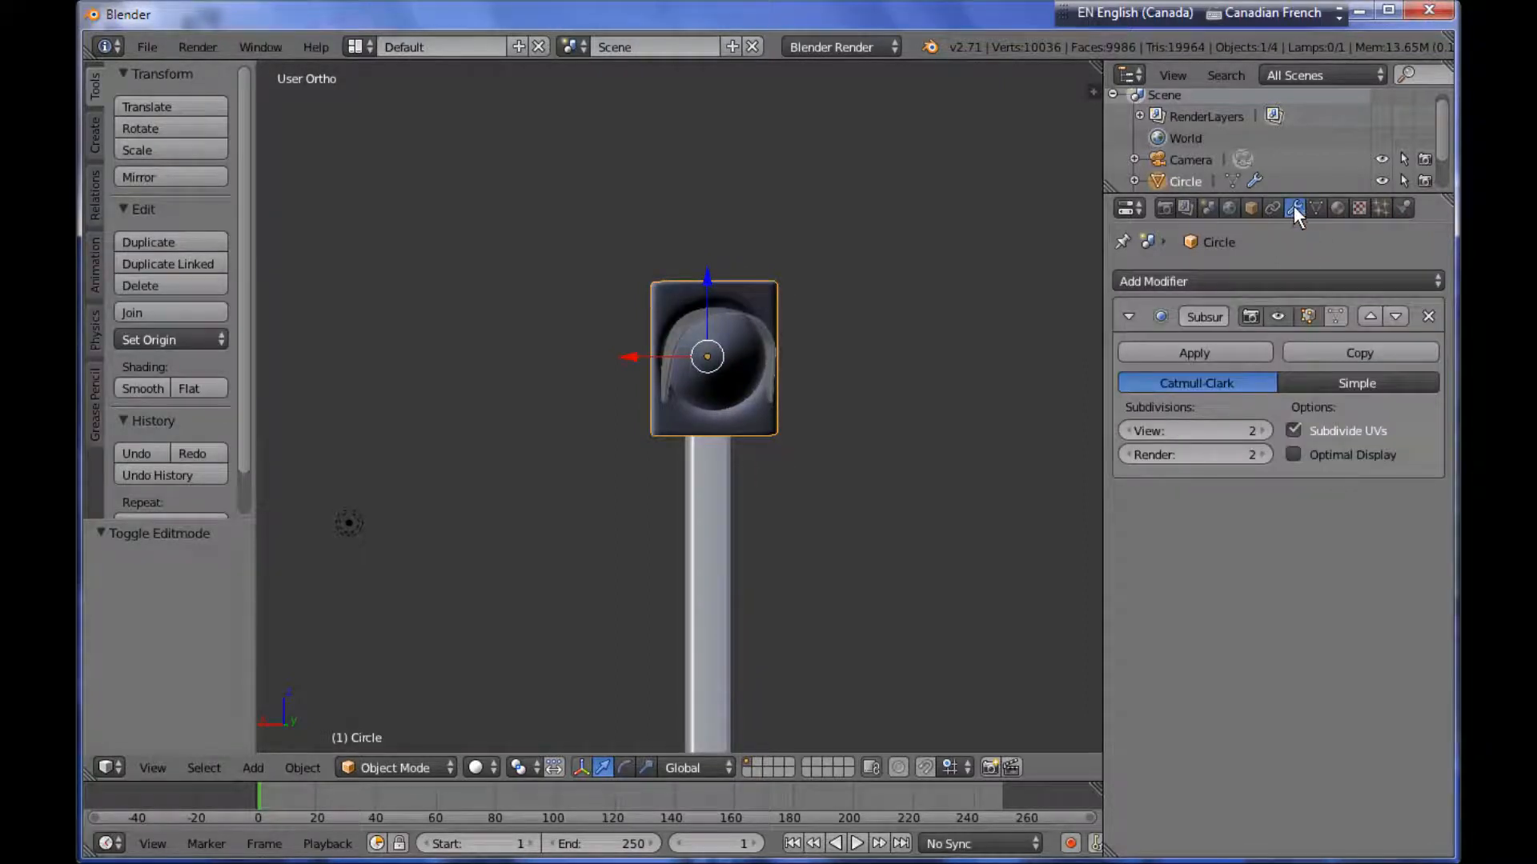
{"action": "left_click", "coordinate": [1308, 280]}
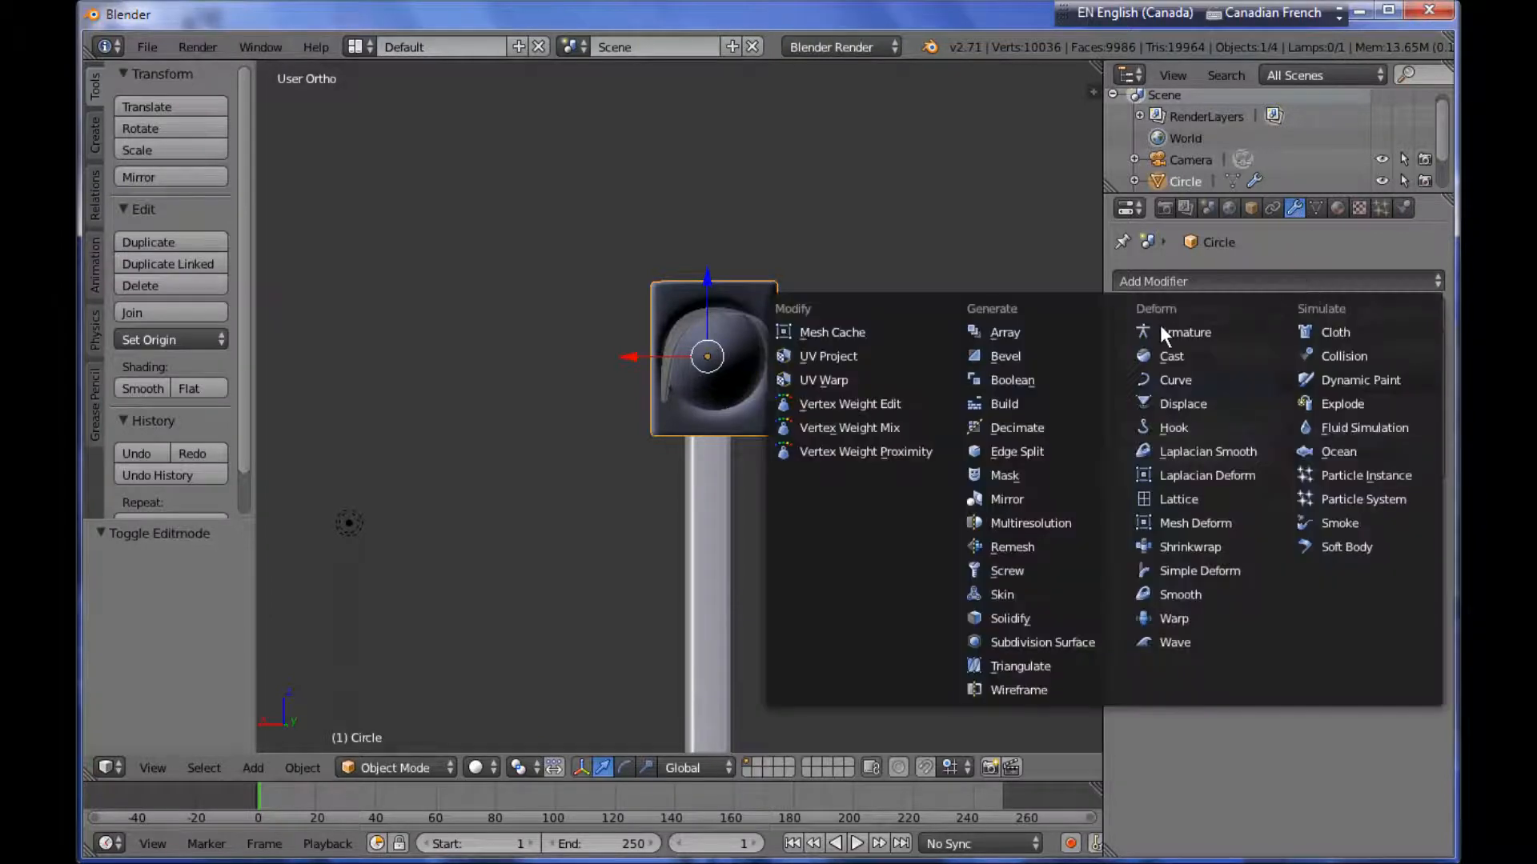
{"action": "left_click", "coordinate": [1055, 330]}
{"action": "scroll", "coordinate": [1168, 691], "scroll_direction": "down", "scroll_amount": 1}
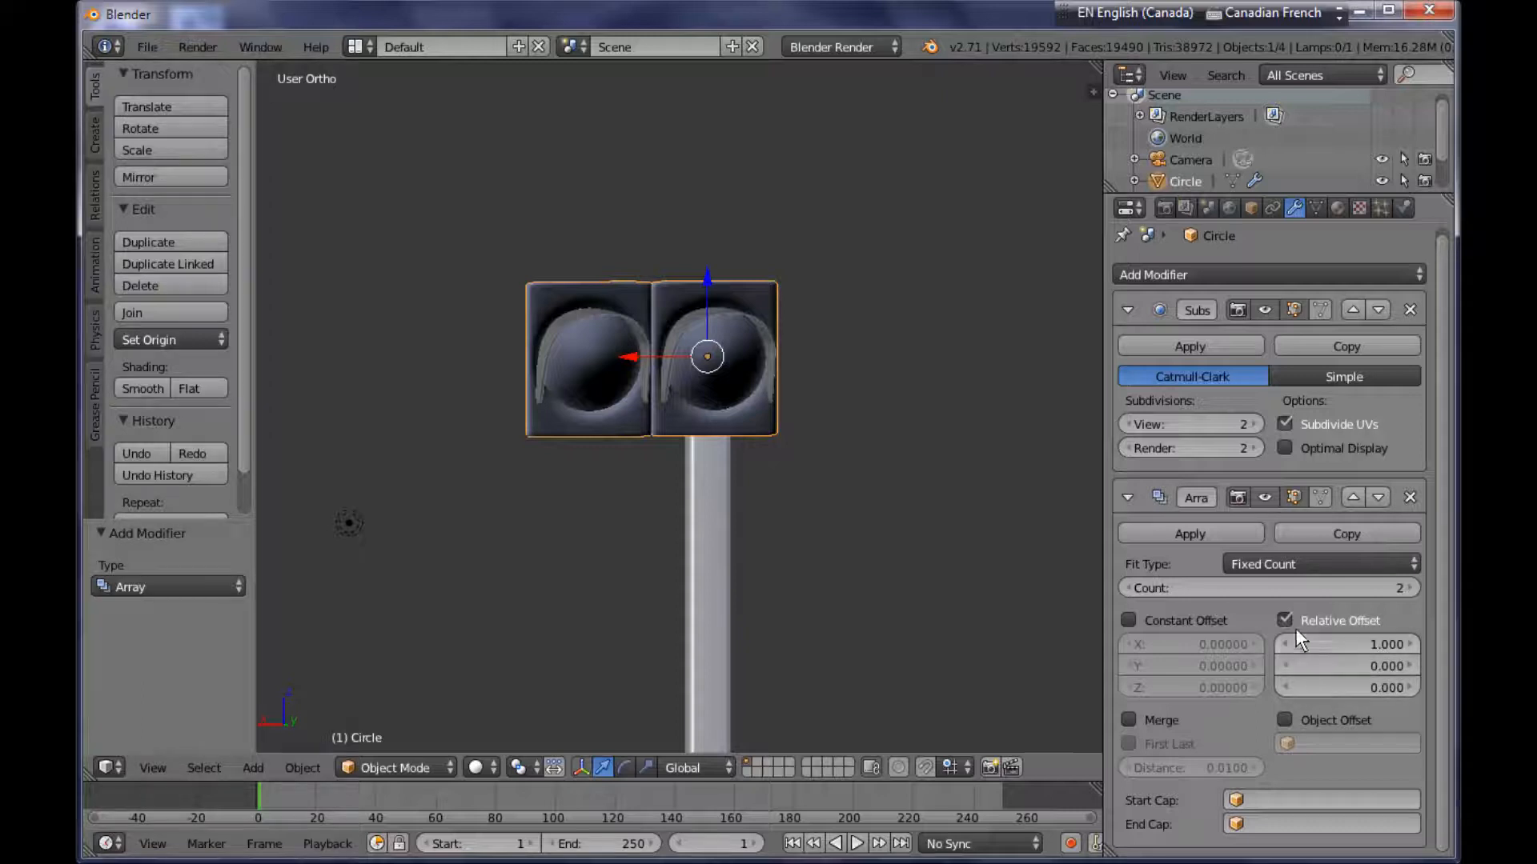
Set the array's relative offset to 0 in X and -1 in Z so the lamp units stack downward.
{"action": "left_click", "coordinate": [1371, 645]}
{"action": "type", "text": "0"}
{"action": "key", "text": "Return"}
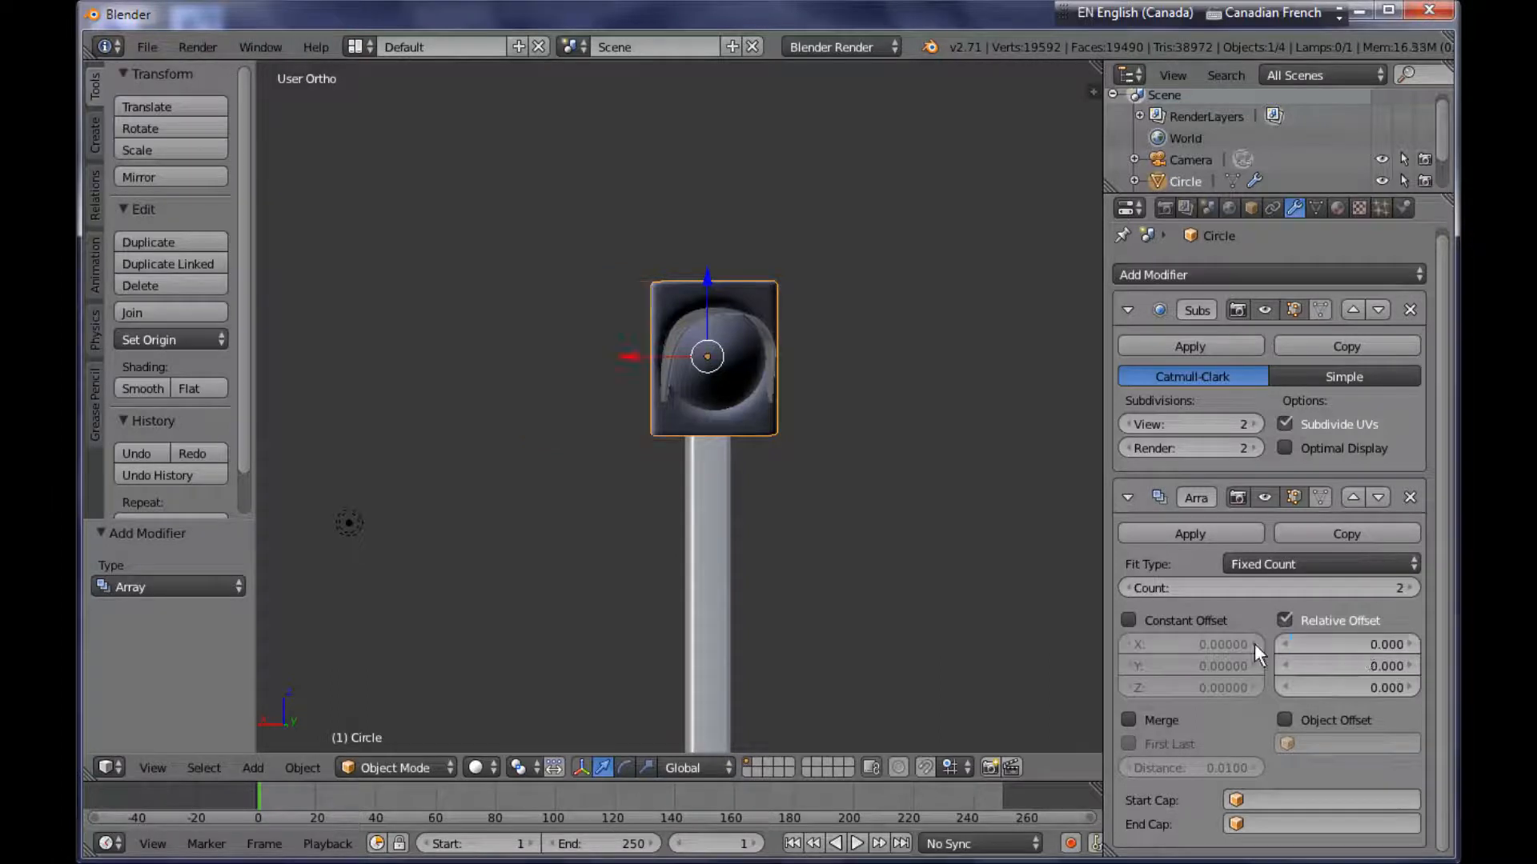
{"action": "left_click", "coordinate": [1341, 689]}
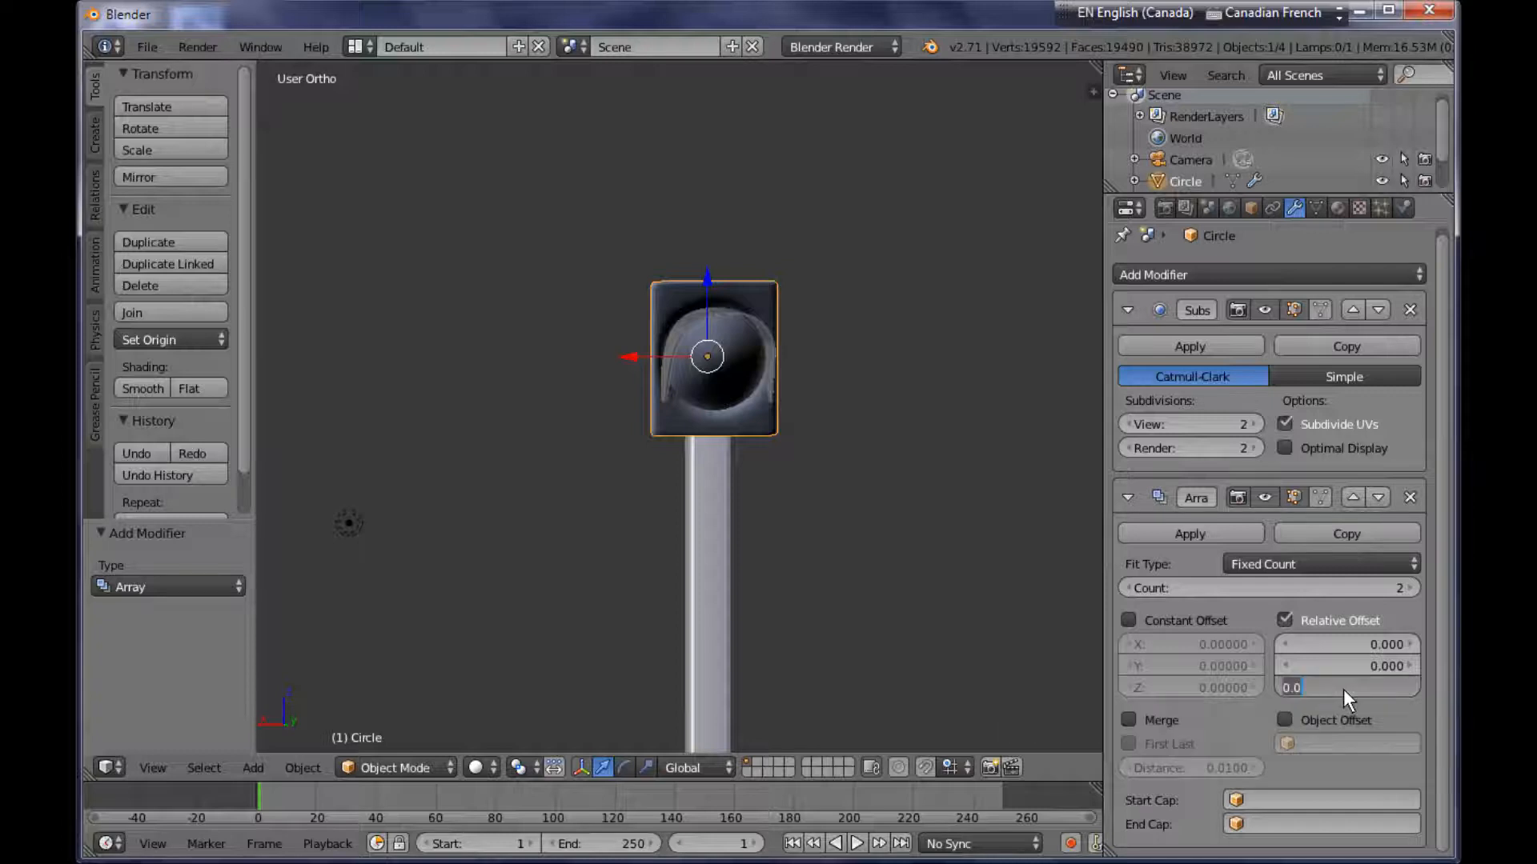
{"action": "key", "text": "BackSpace"}
{"action": "type", "text": "-1"}
{"action": "key", "text": "Return"}
{"action": "middle_click_drag", "start_coordinate": [850, 559], "coordinate": [694, 543]}
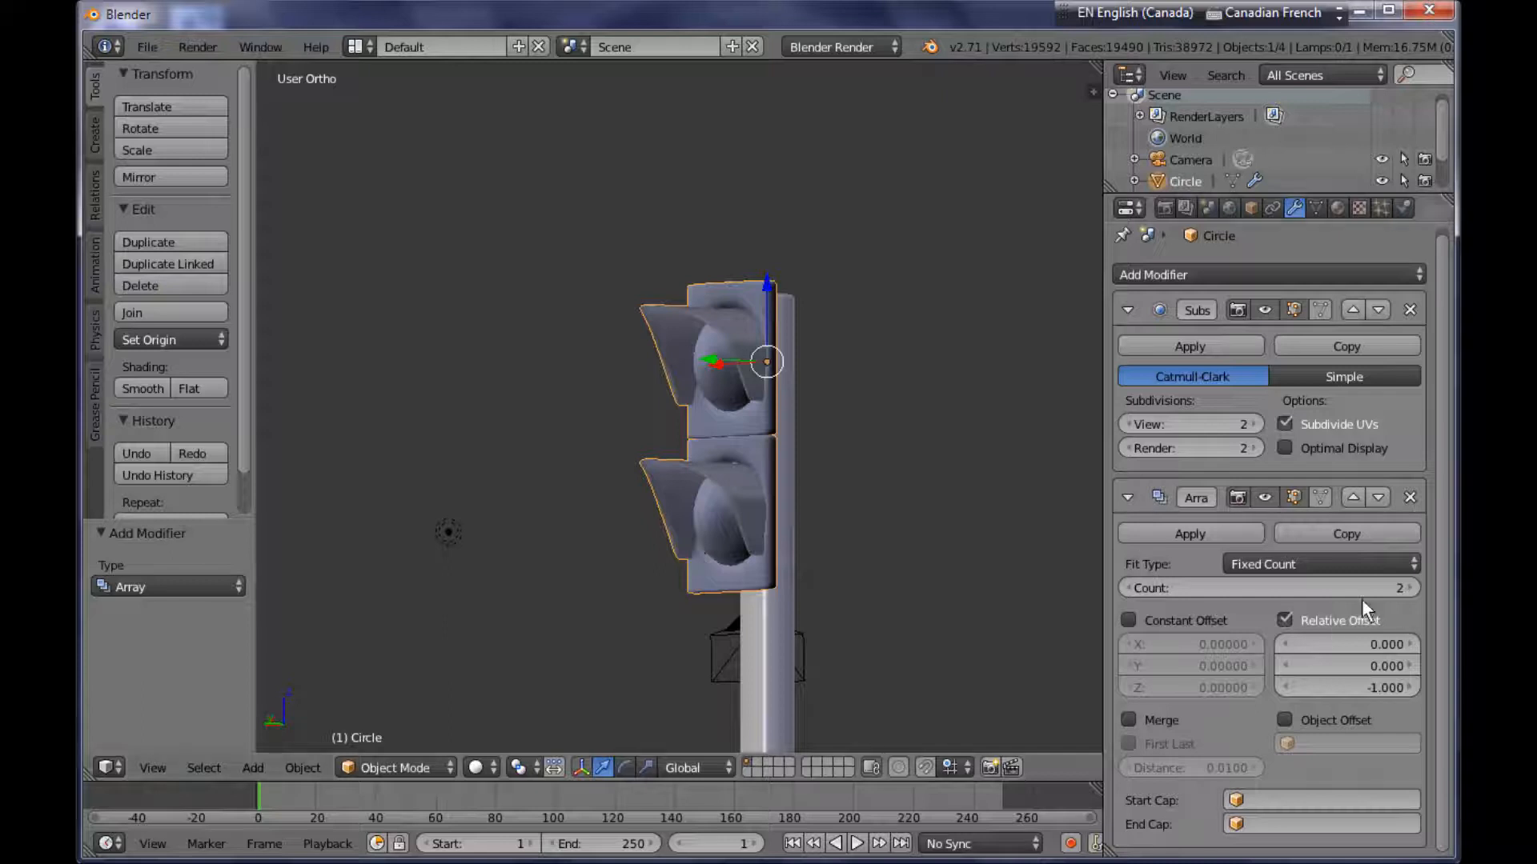
Set the lamp housing array's count to 3.
{"action": "left_click", "coordinate": [1410, 589]}
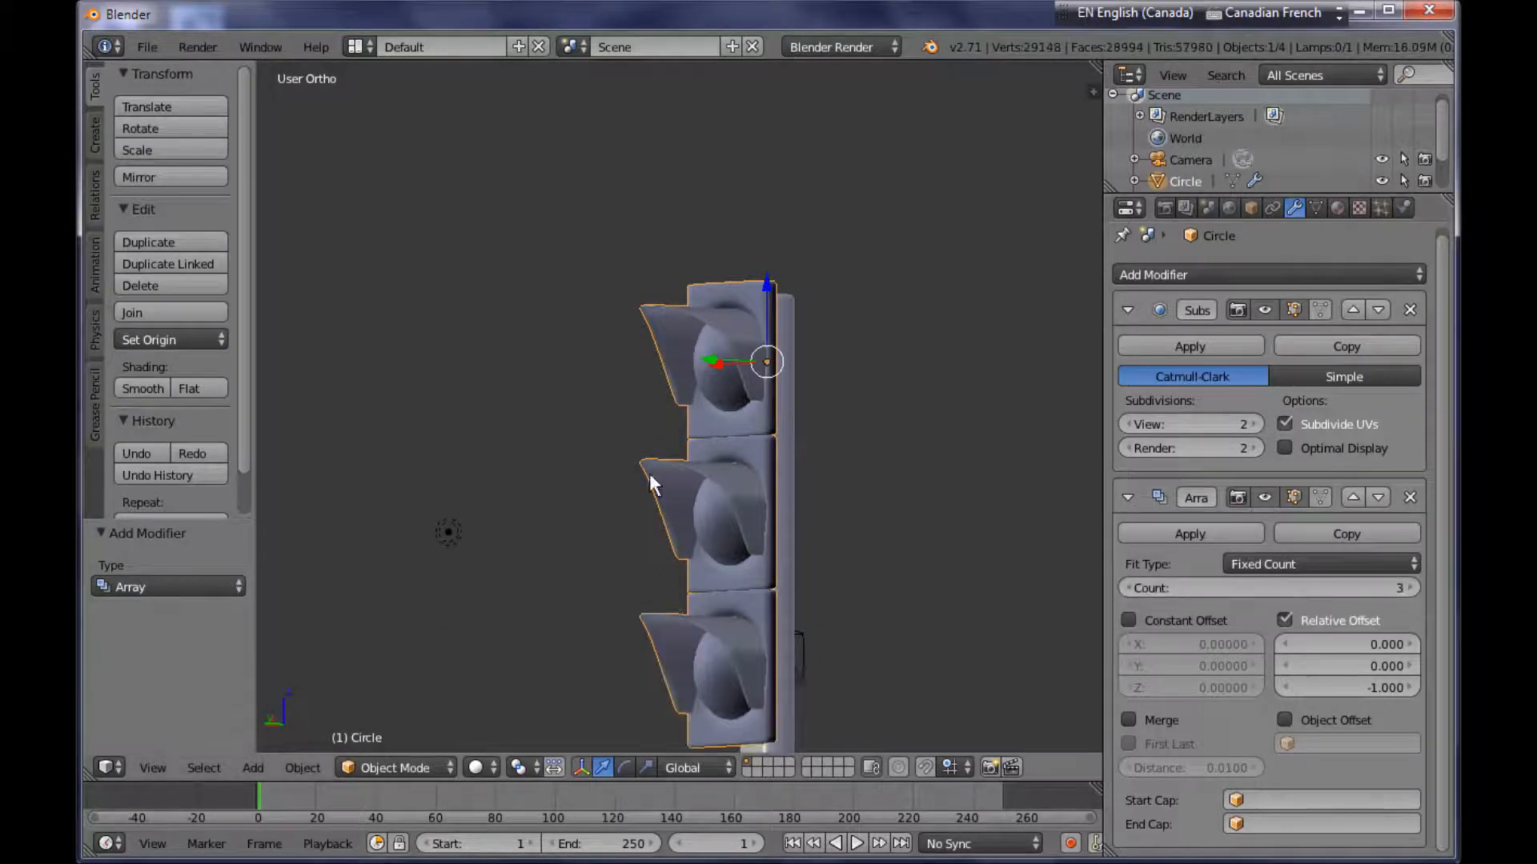
{"action": "middle_click_drag", "start_coordinate": [650, 473], "coordinate": [842, 504]}
{"action": "scroll", "coordinate": [825, 508], "scroll_direction": "down", "scroll_amount": 4}
{"action": "middle_click_drag", "start_coordinate": [784, 552], "coordinate": [587, 438]}
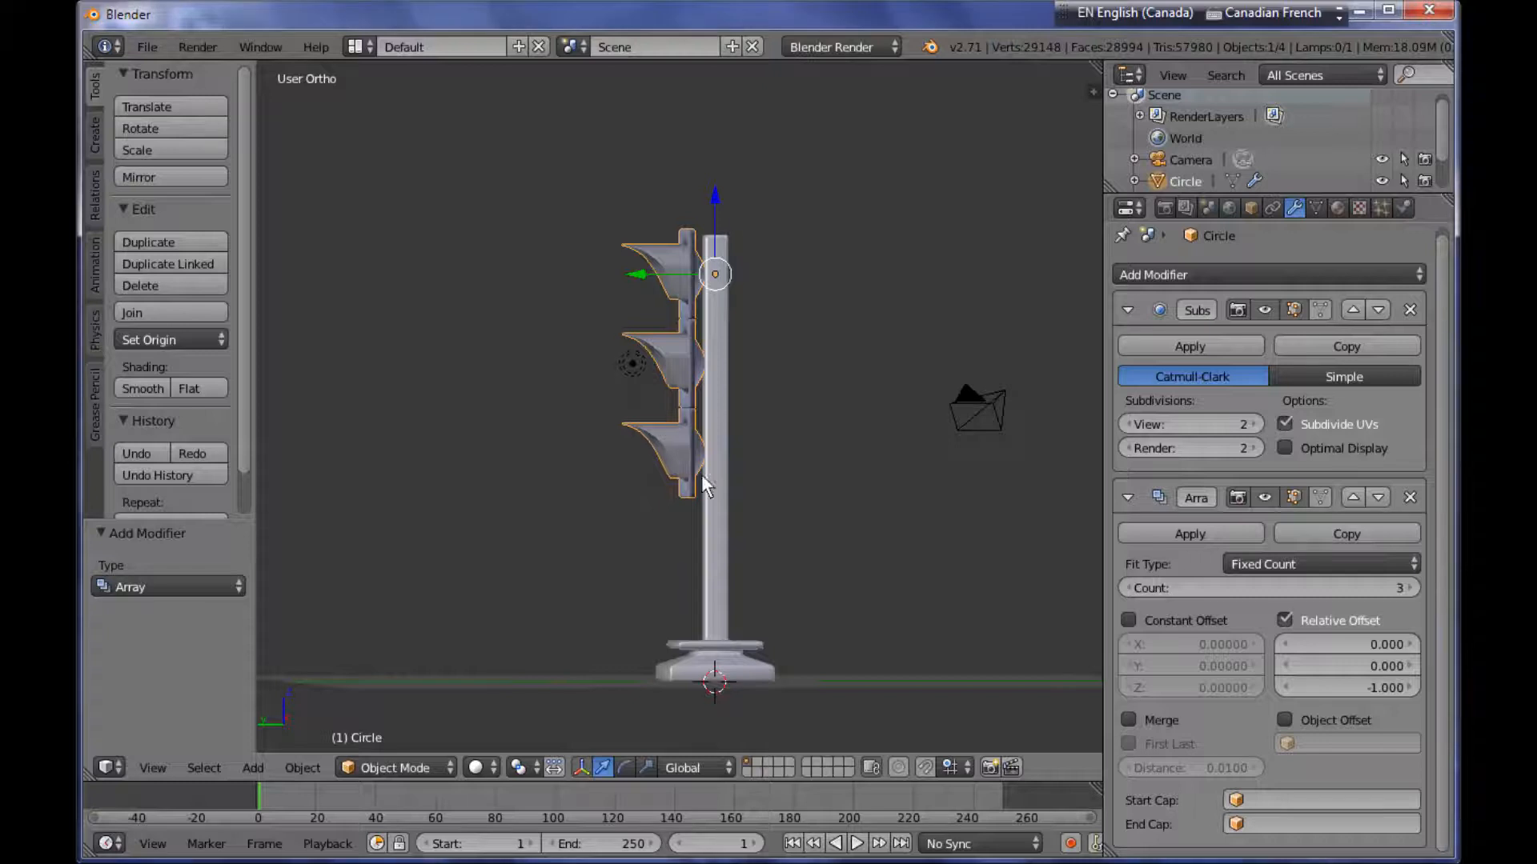
Scale the stacked lamp housing down to about 0.682 so it fits the post.
{"action": "middle_click_drag", "start_coordinate": [701, 474], "coordinate": [817, 487]}
{"action": "key", "text": "s"}
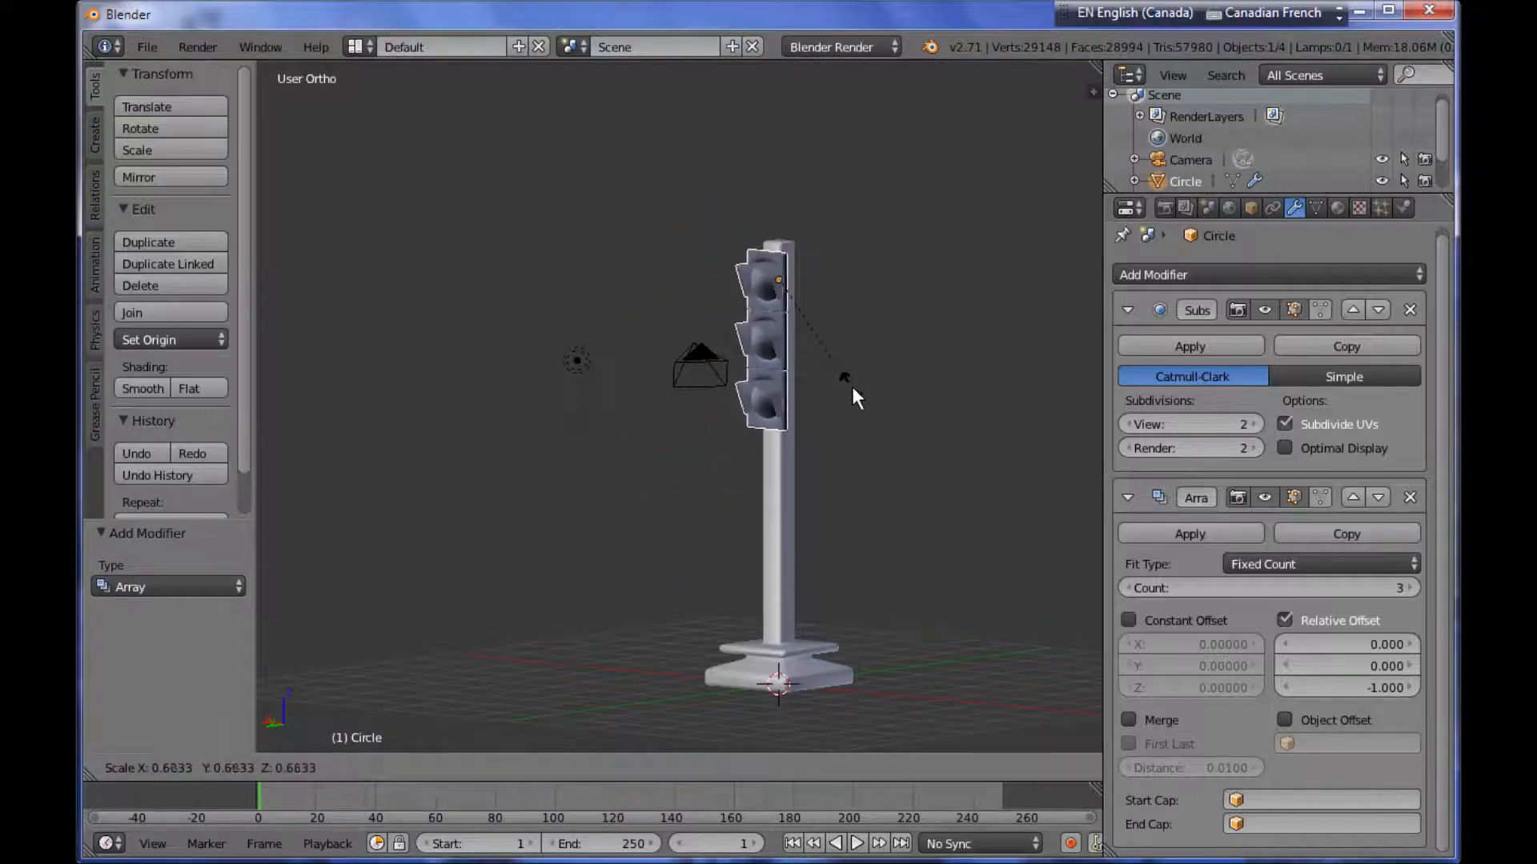
{"action": "left_click", "coordinate": [818, 439]}
{"action": "key", "text": "ctrl+KP_1"}
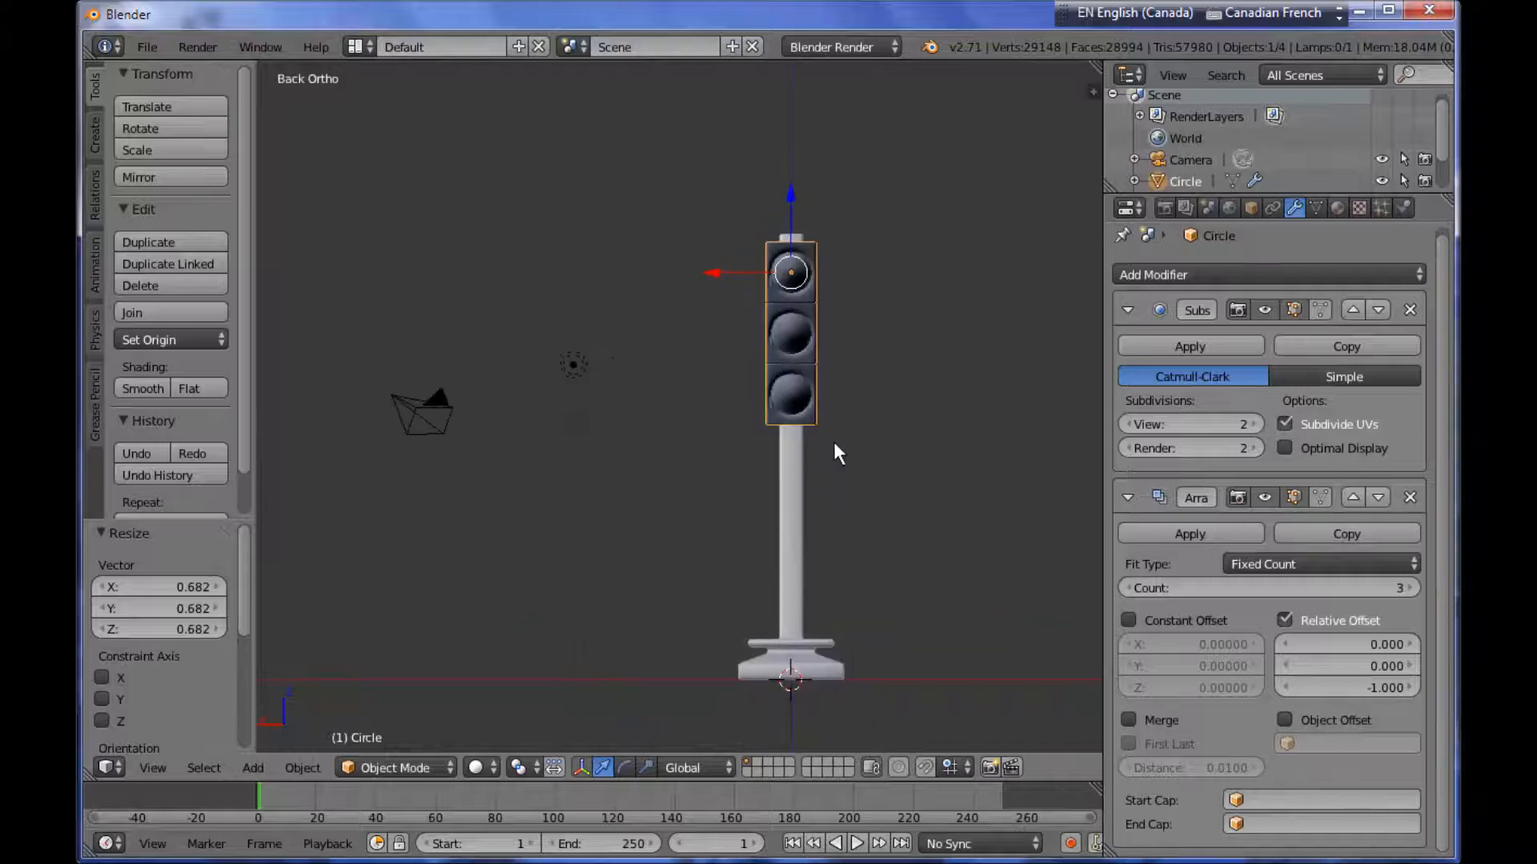
Move the lamp stack about 0.324 along Y away from the post and apply its rotation and scale.
{"action": "middle_click_drag", "start_coordinate": [898, 448], "coordinate": [269, 472]}
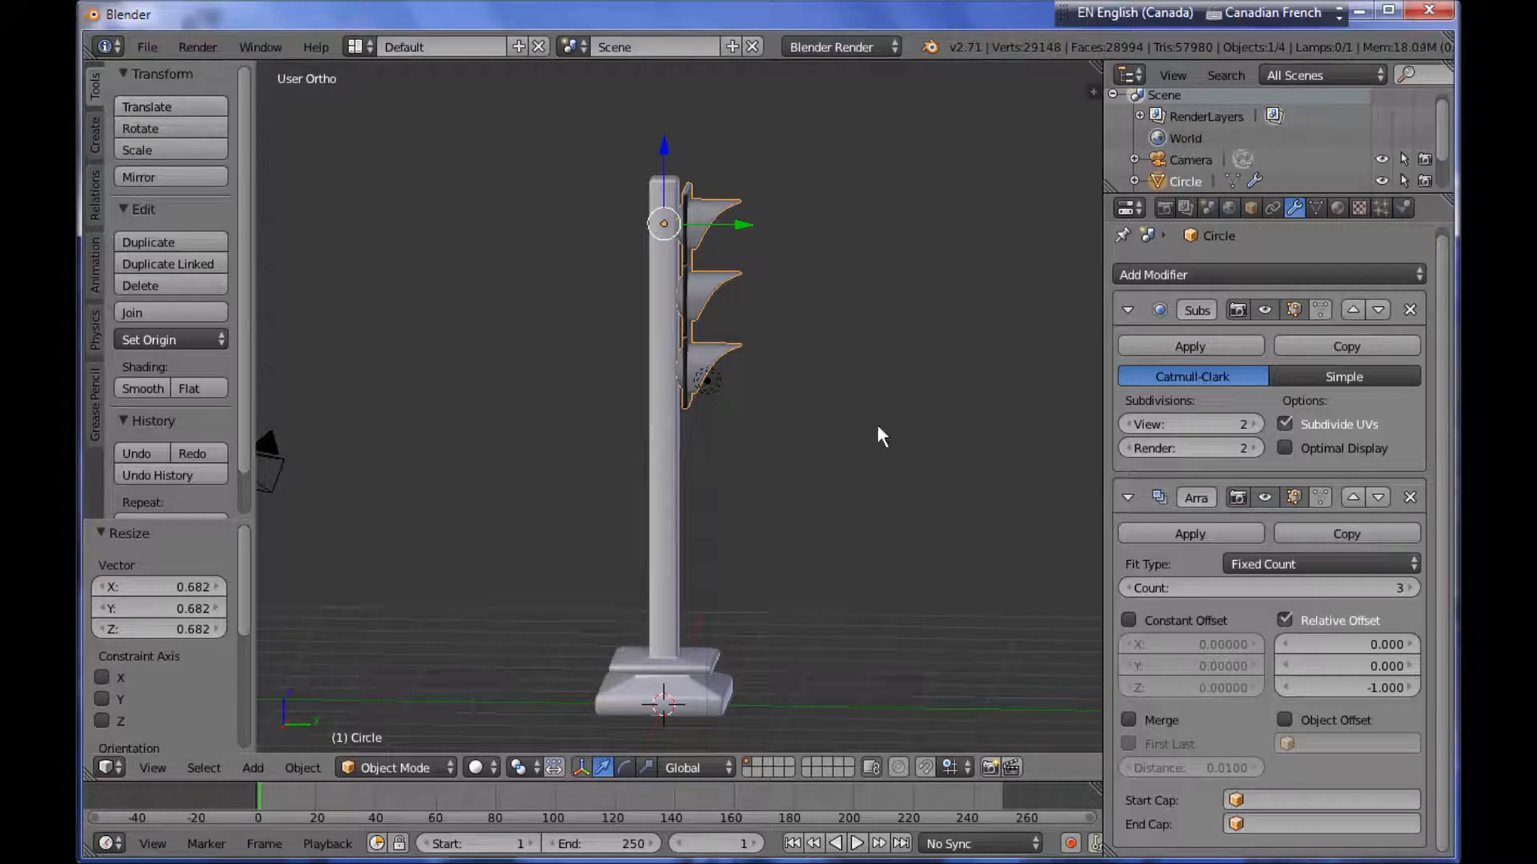
{"action": "left_click_drag", "start_coordinate": [757, 227], "coordinate": [757, 233]}
{"action": "middle_click_drag", "start_coordinate": [755, 401], "coordinate": [850, 412]}
{"action": "key", "text": "ctrl+a"}
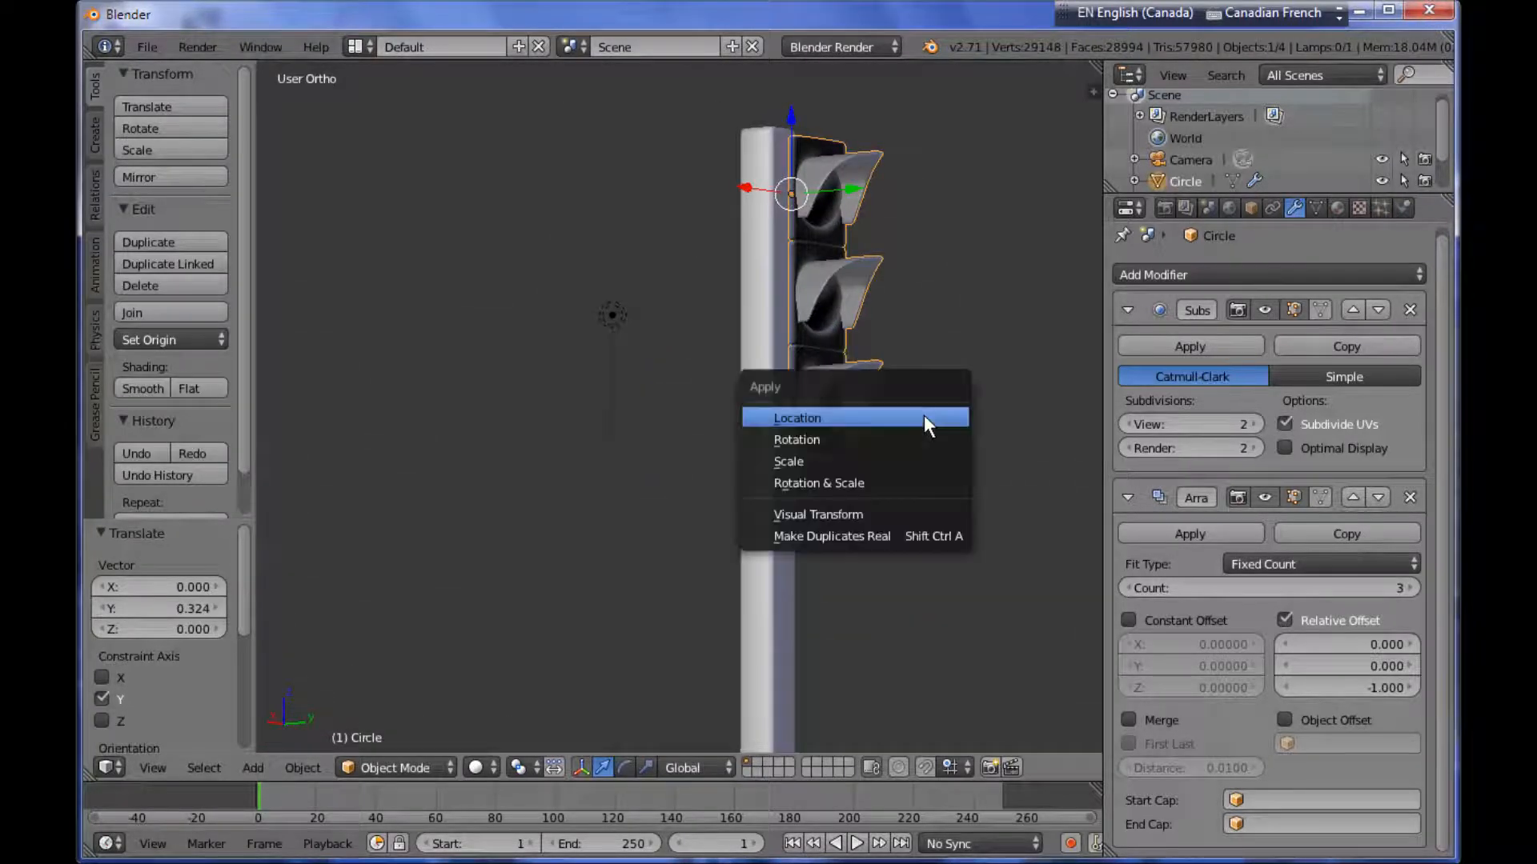
{"action": "left_click", "coordinate": [943, 476]}
Snap the 3D cursor to the lamp object's origin and add a cube mesh there.
{"action": "middle_click_drag", "start_coordinate": [943, 477], "coordinate": [914, 530]}
{"action": "scroll", "coordinate": [914, 529], "scroll_direction": "up", "scroll_amount": 3}
{"action": "middle_click_drag", "start_coordinate": [841, 451], "coordinate": [814, 576]}
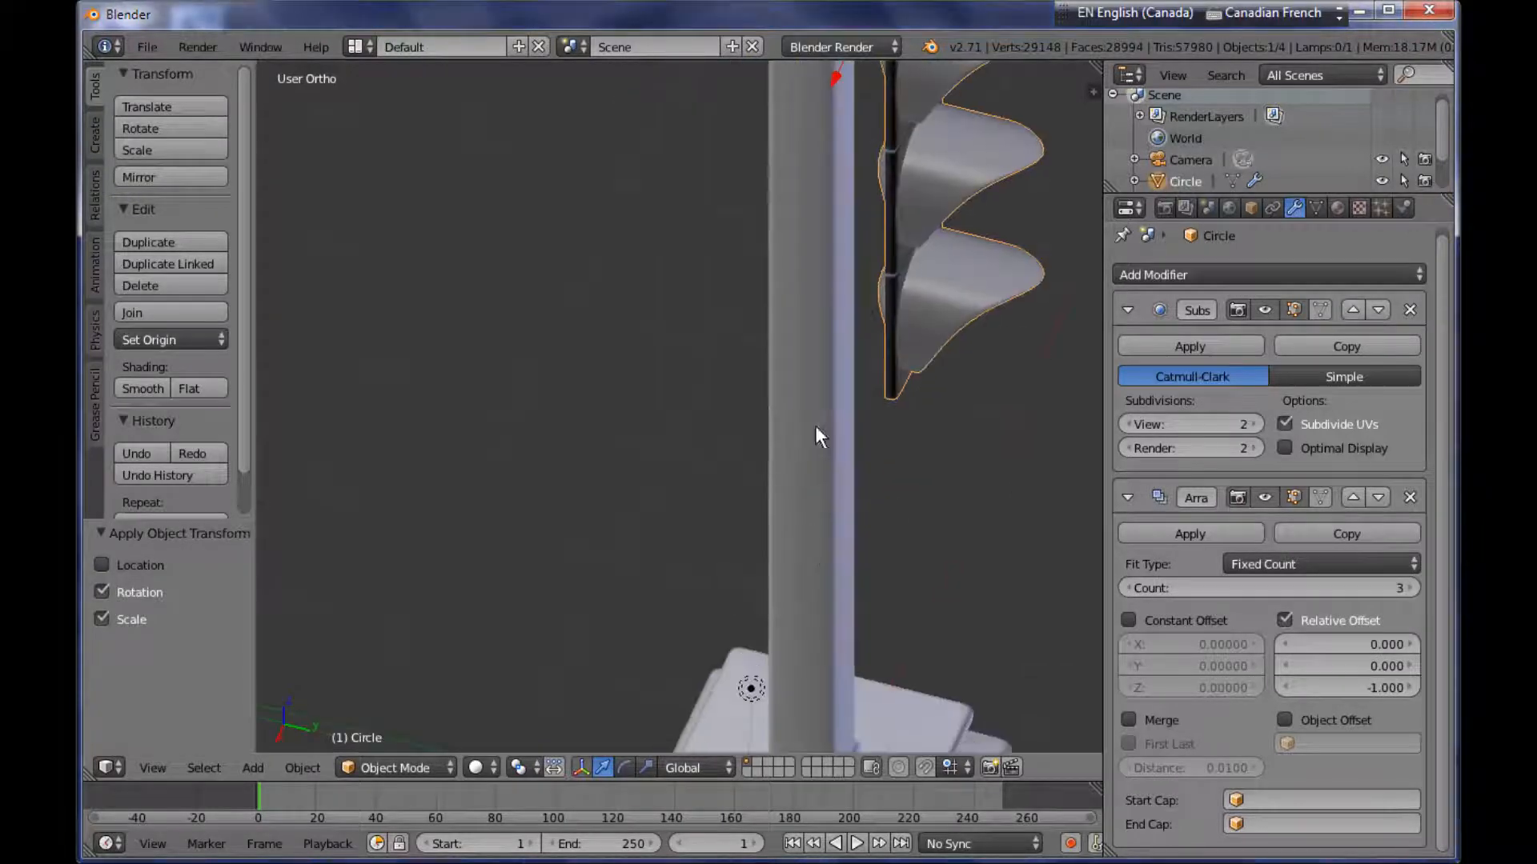
{"action": "middle_click_drag", "start_coordinate": [815, 425], "coordinate": [906, 420]}
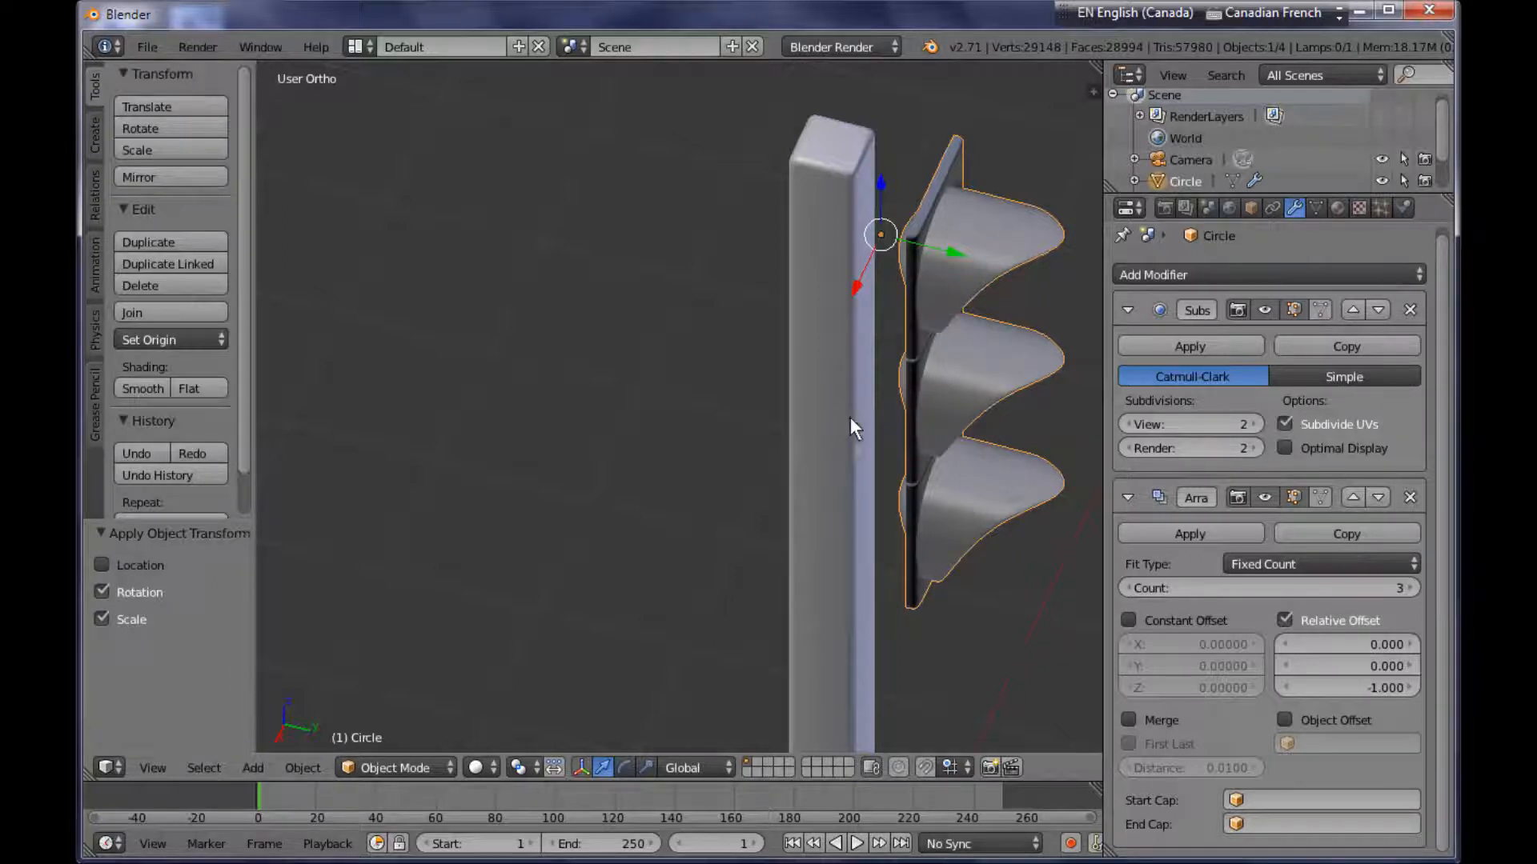
{"action": "middle_click_drag", "start_coordinate": [844, 426], "coordinate": [885, 342]}
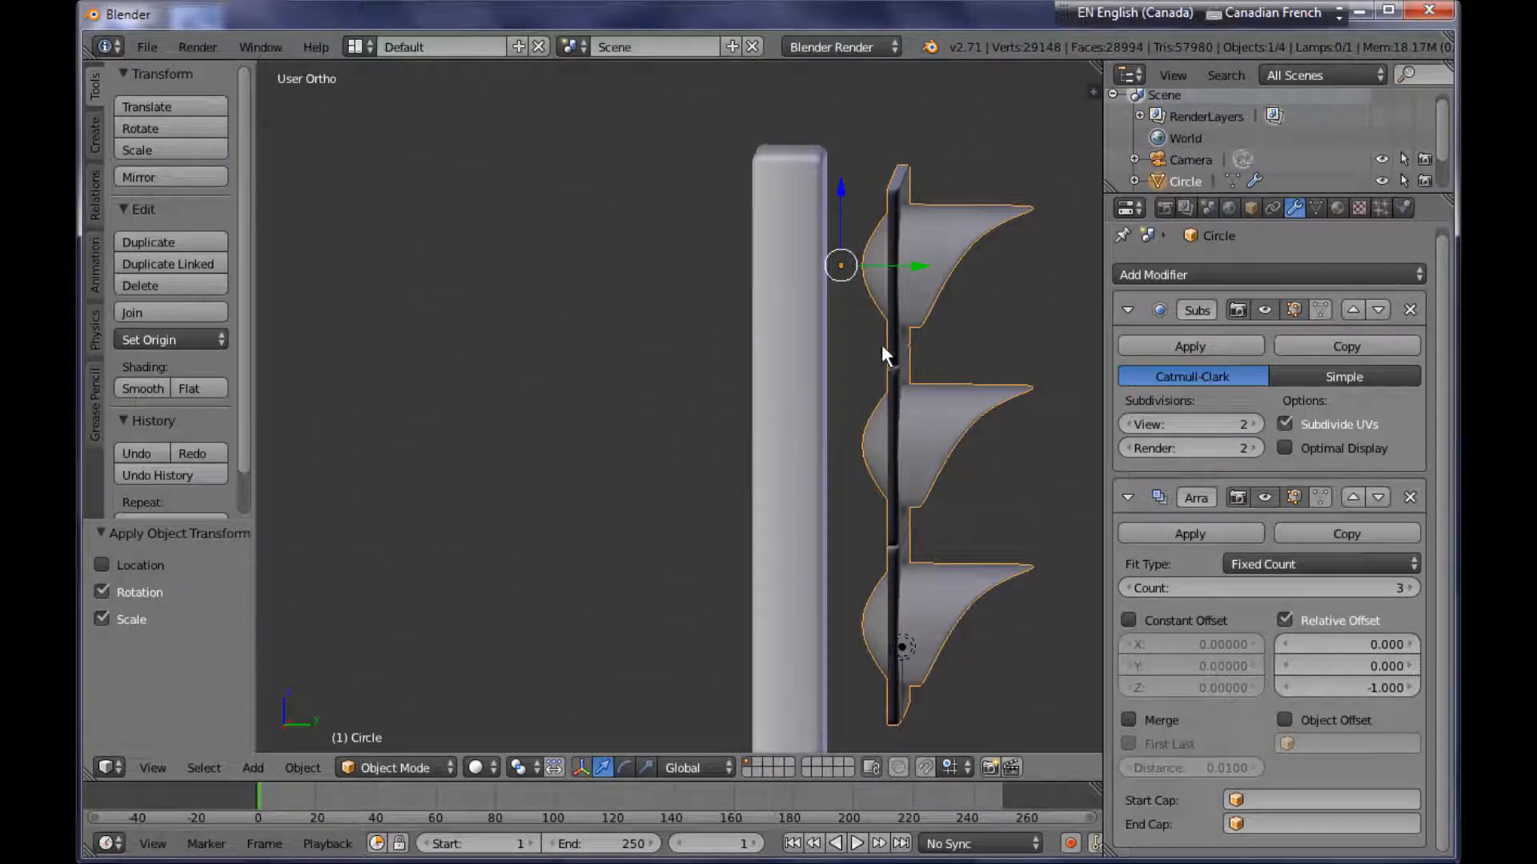
{"action": "key", "text": "shift+s"}
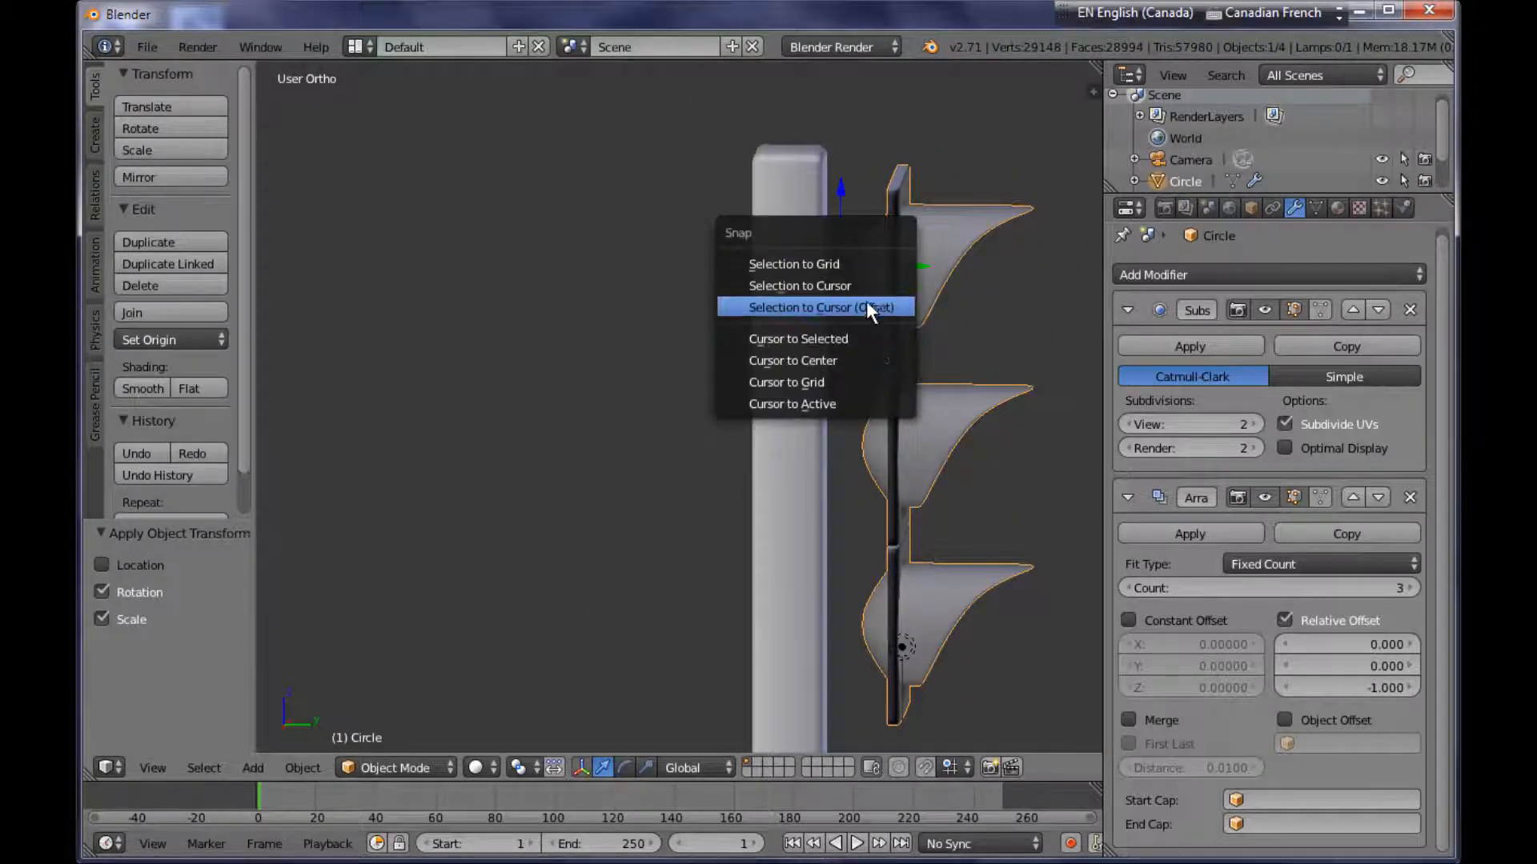
{"action": "left_click", "coordinate": [874, 338]}
{"action": "middle_click_drag", "start_coordinate": [859, 295], "coordinate": [920, 292]}
{"action": "key", "text": "shift+a"}
{"action": "mouse_move", "coordinate": [920, 294]}
{"action": "mouse_move", "coordinate": [896, 249]}
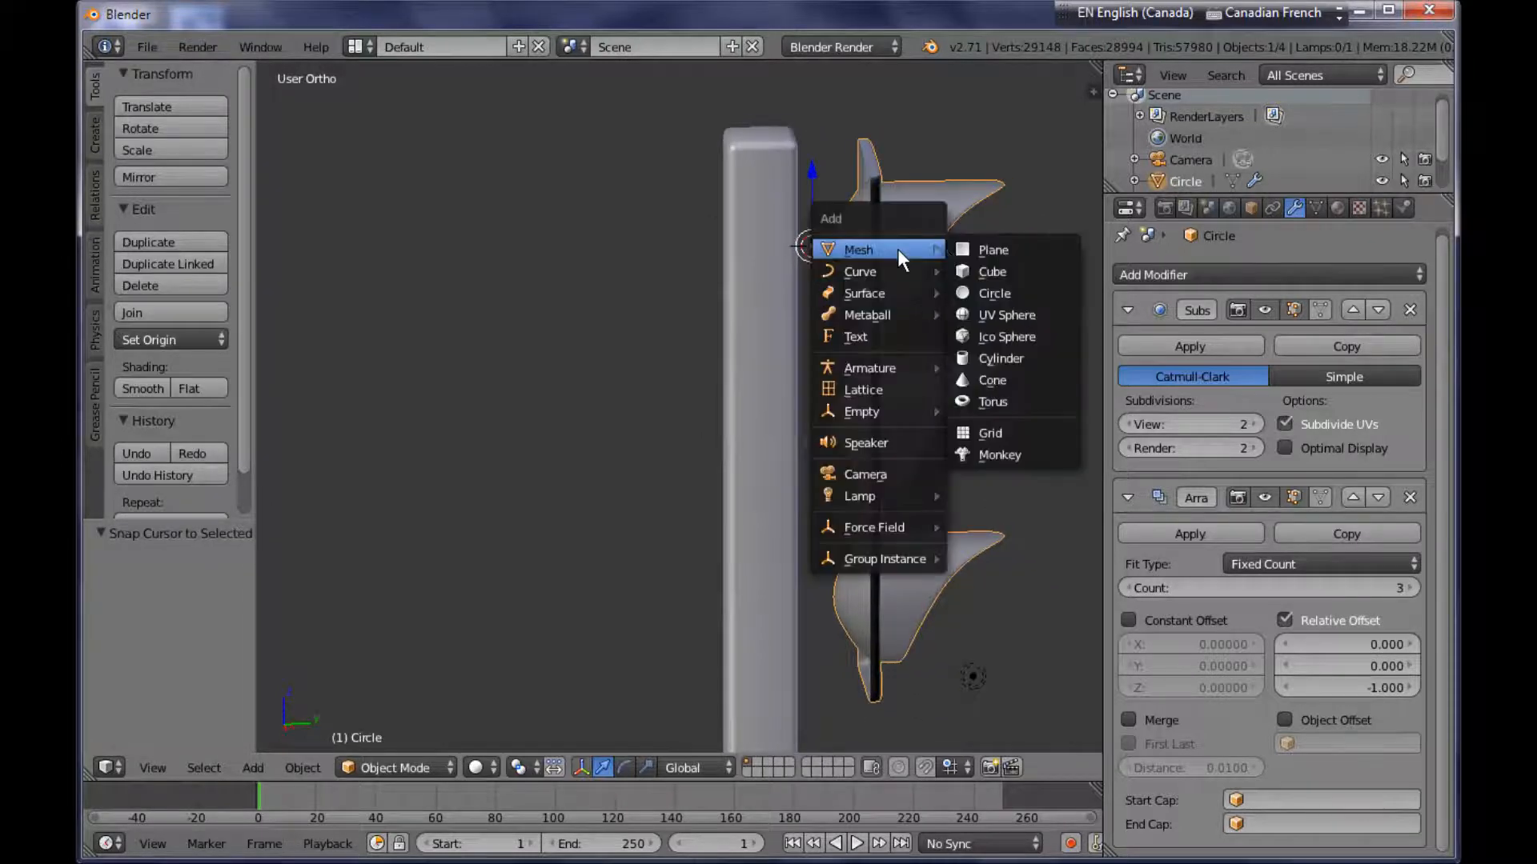
{"action": "left_click", "coordinate": [994, 272]}
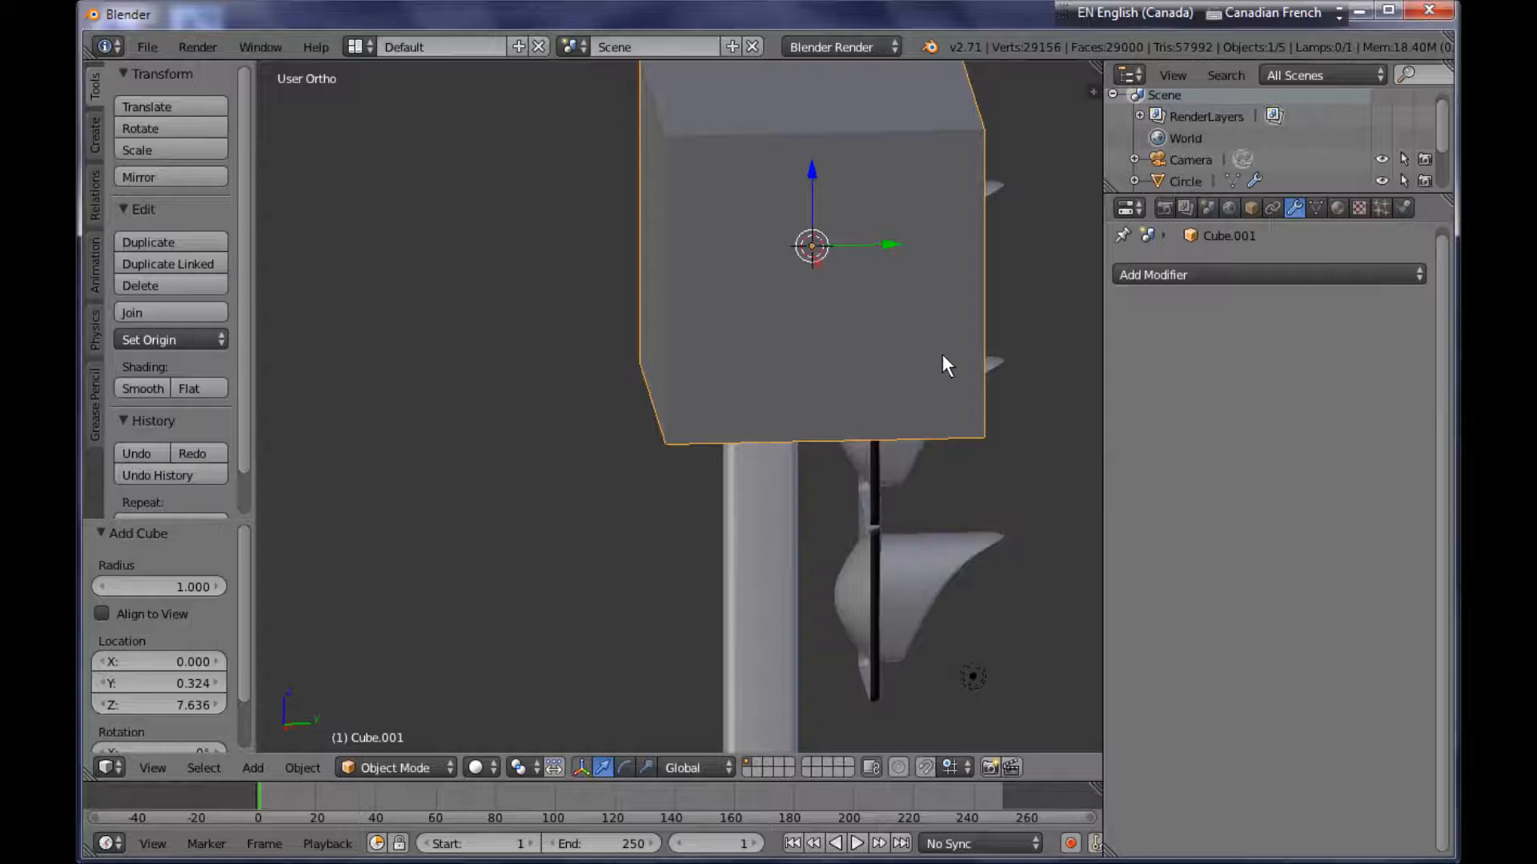
Scale the cube's mesh down to a small block, lower it between the bottom two lamps and shift it about -0.184 in Y into the post.
{"action": "key", "text": "Tab"}
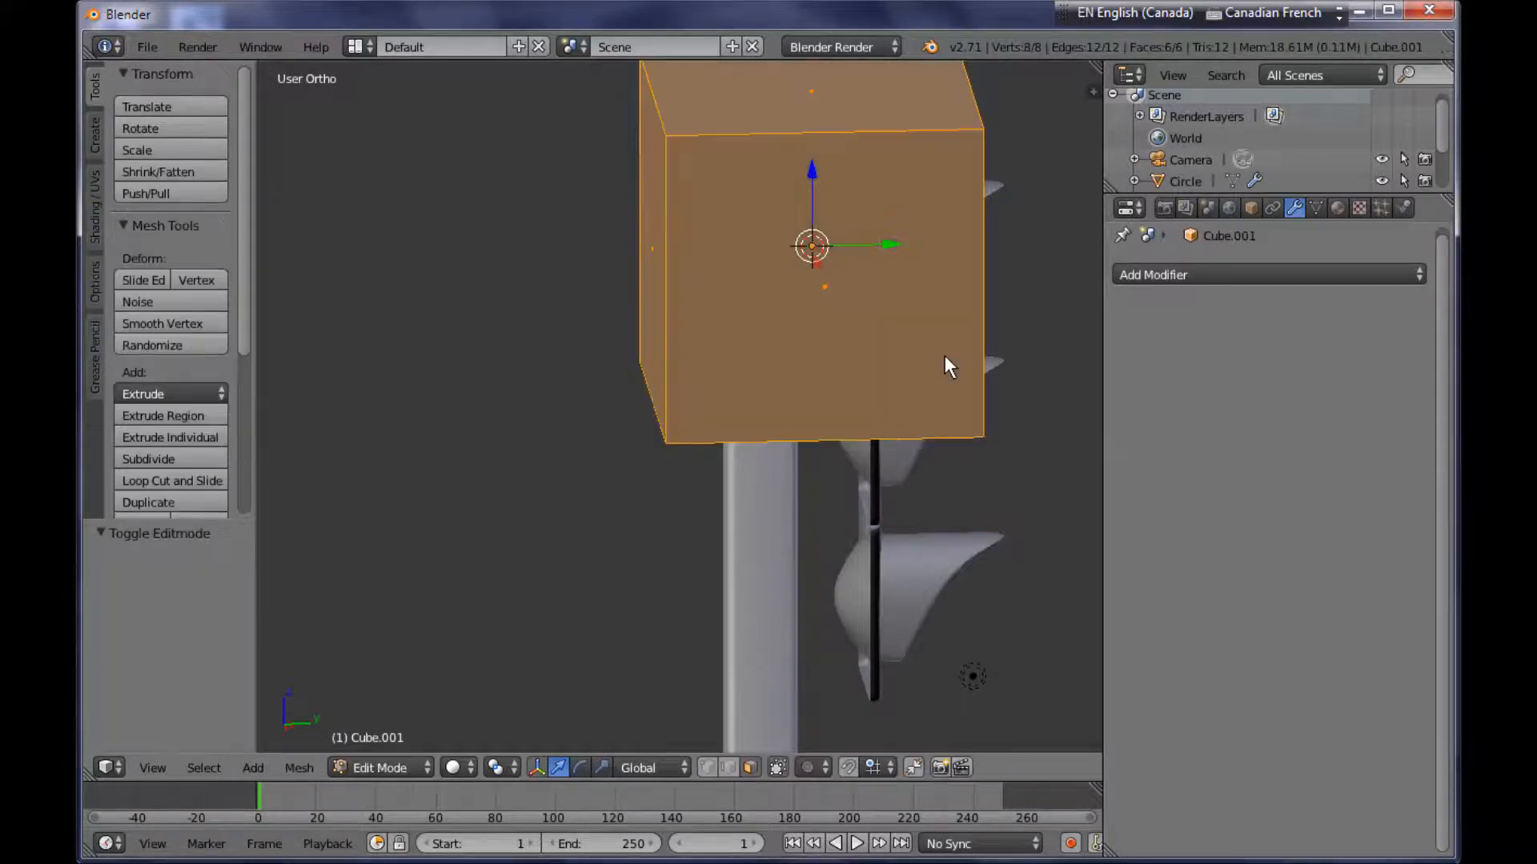
{"action": "key", "text": "KP_3"}
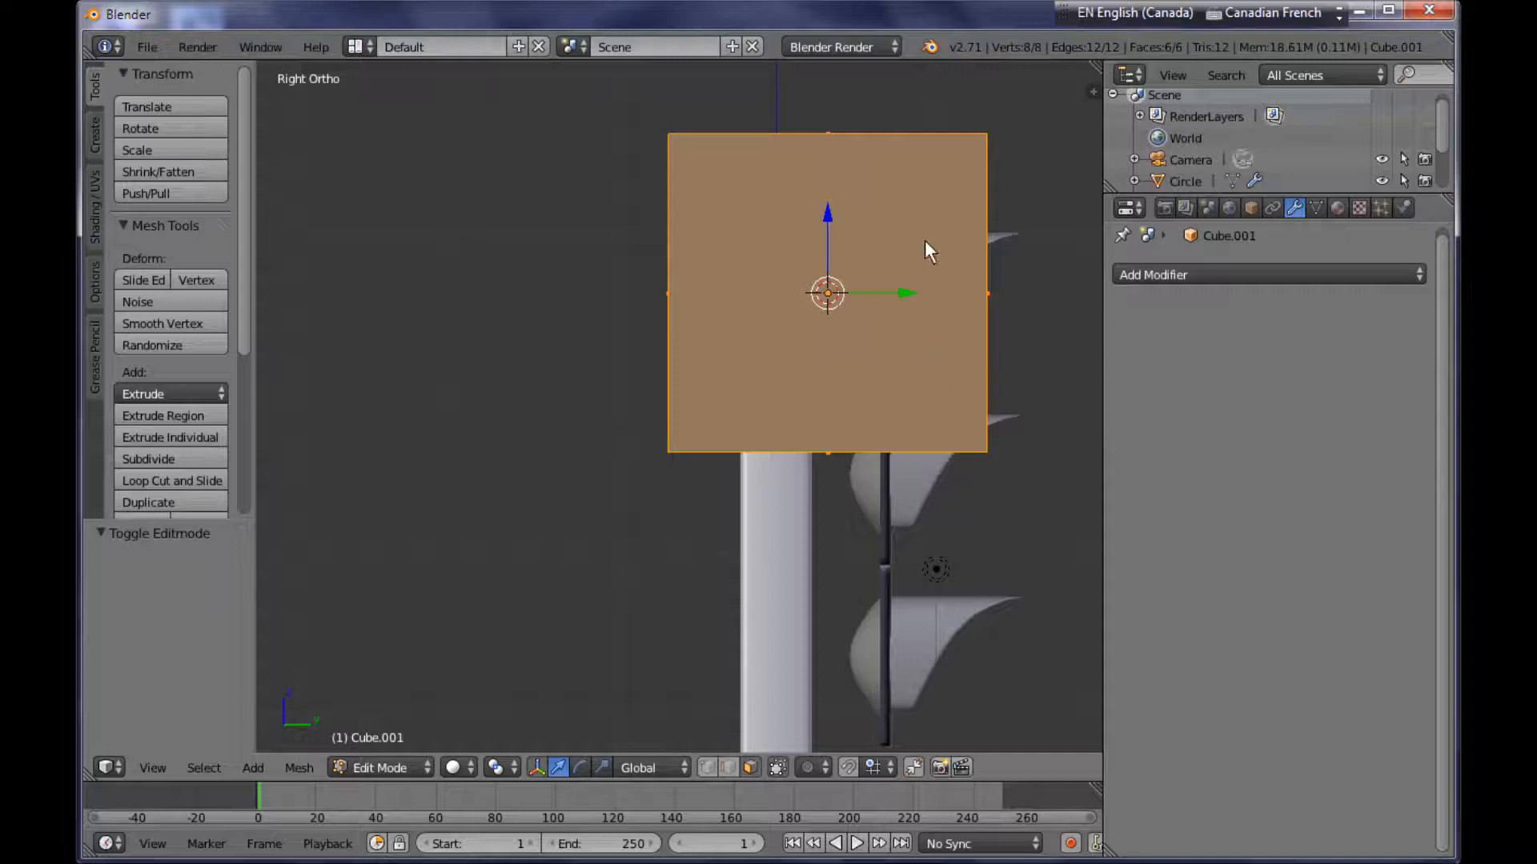
{"action": "key", "text": "z"}
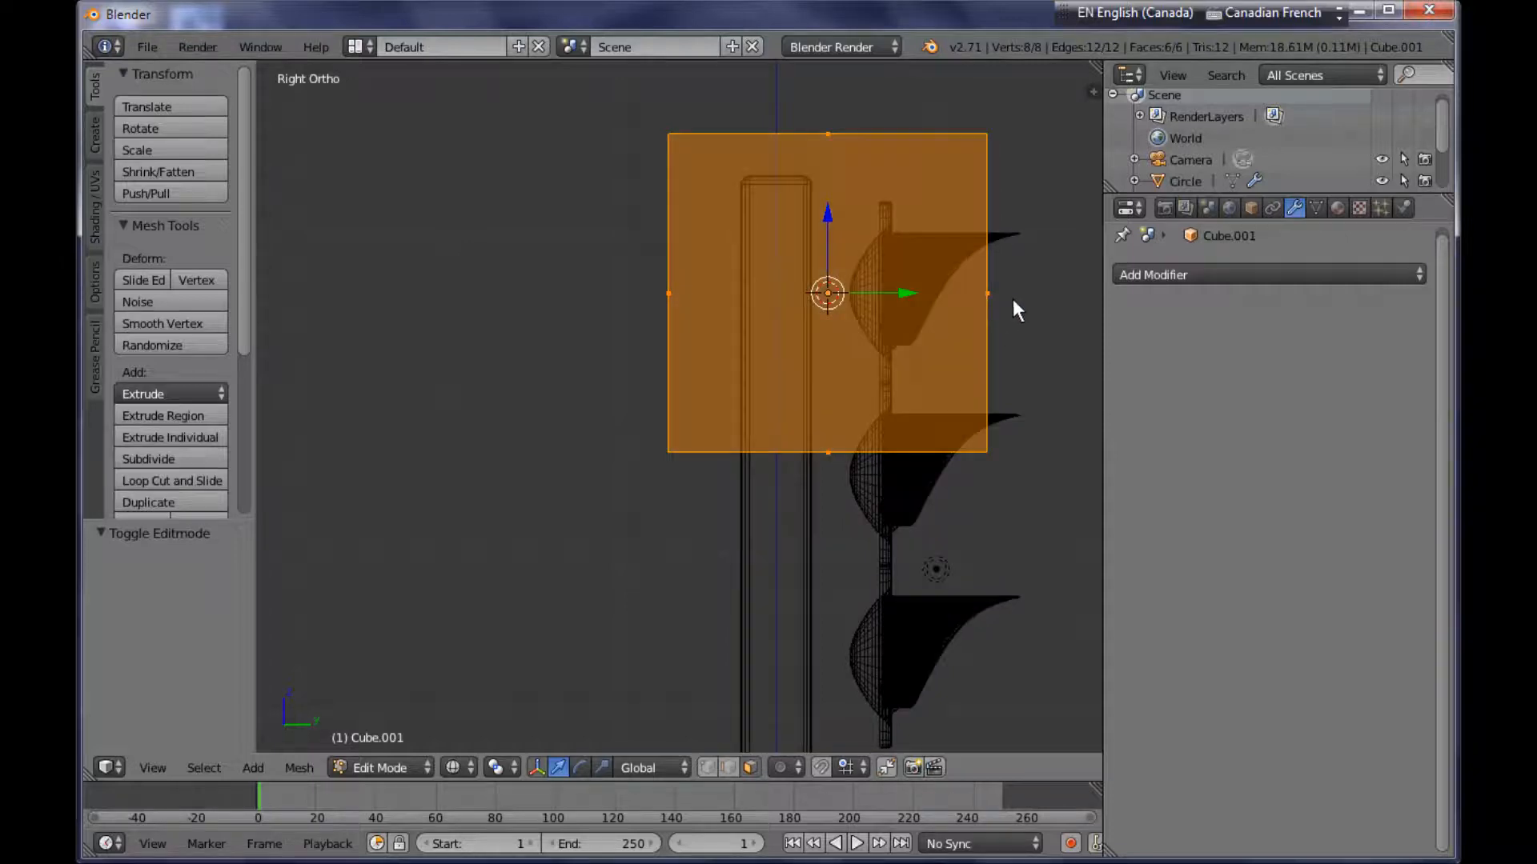
{"action": "key", "text": "s"}
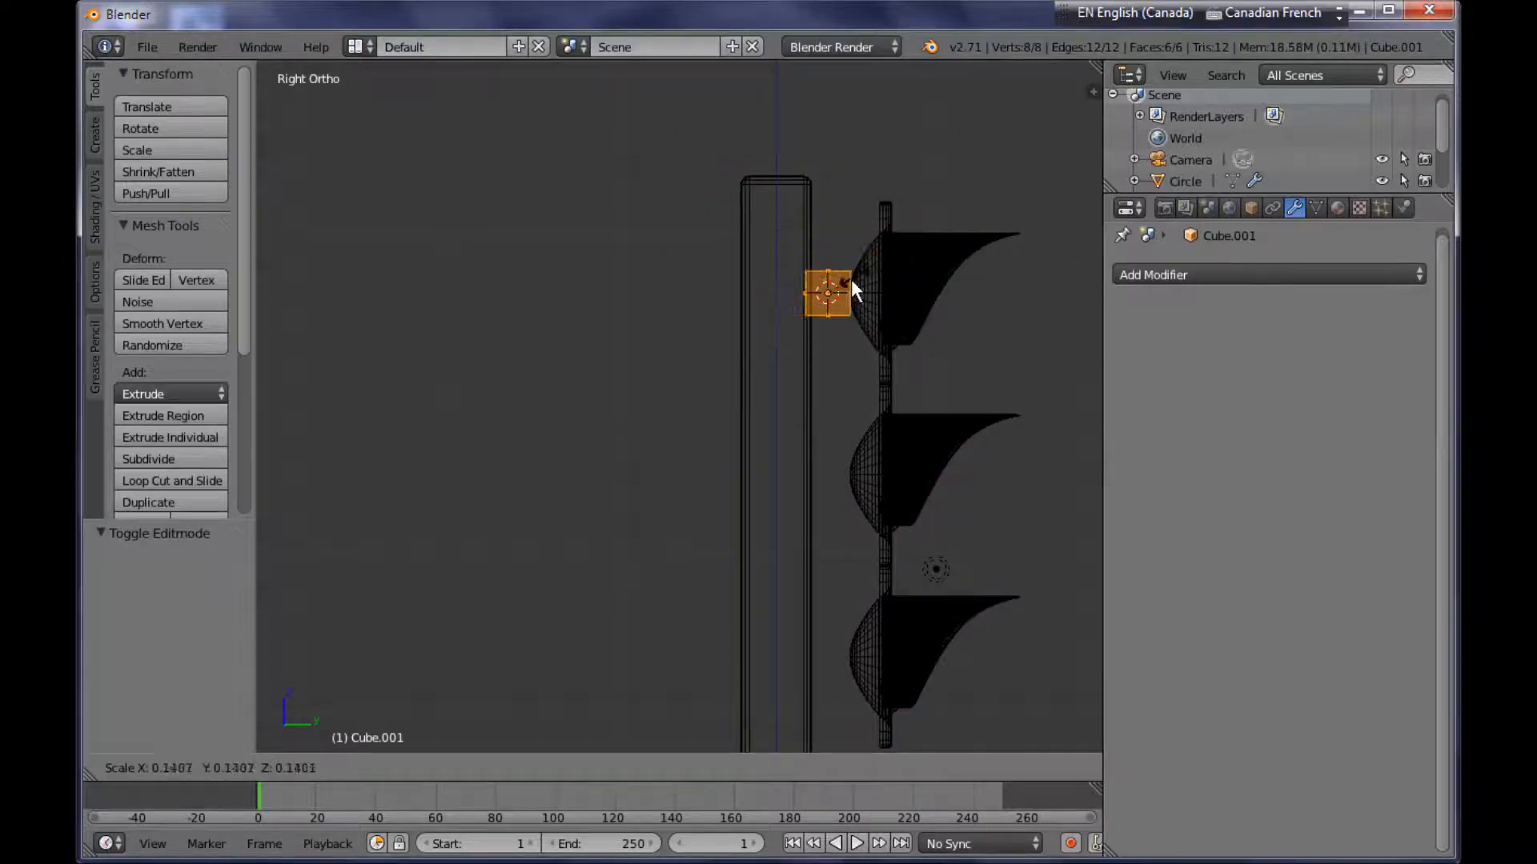
{"action": "left_click", "coordinate": [847, 272]}
{"action": "left_click_drag", "start_coordinate": [824, 215], "coordinate": [808, 505]}
{"action": "left_click_drag", "start_coordinate": [902, 559], "coordinate": [879, 559]}
{"action": "scroll", "coordinate": [872, 596], "scroll_direction": "up", "scroll_amount": 2}
{"action": "middle_click_drag", "start_coordinate": [905, 638], "coordinate": [689, 426], "text": "shift"}
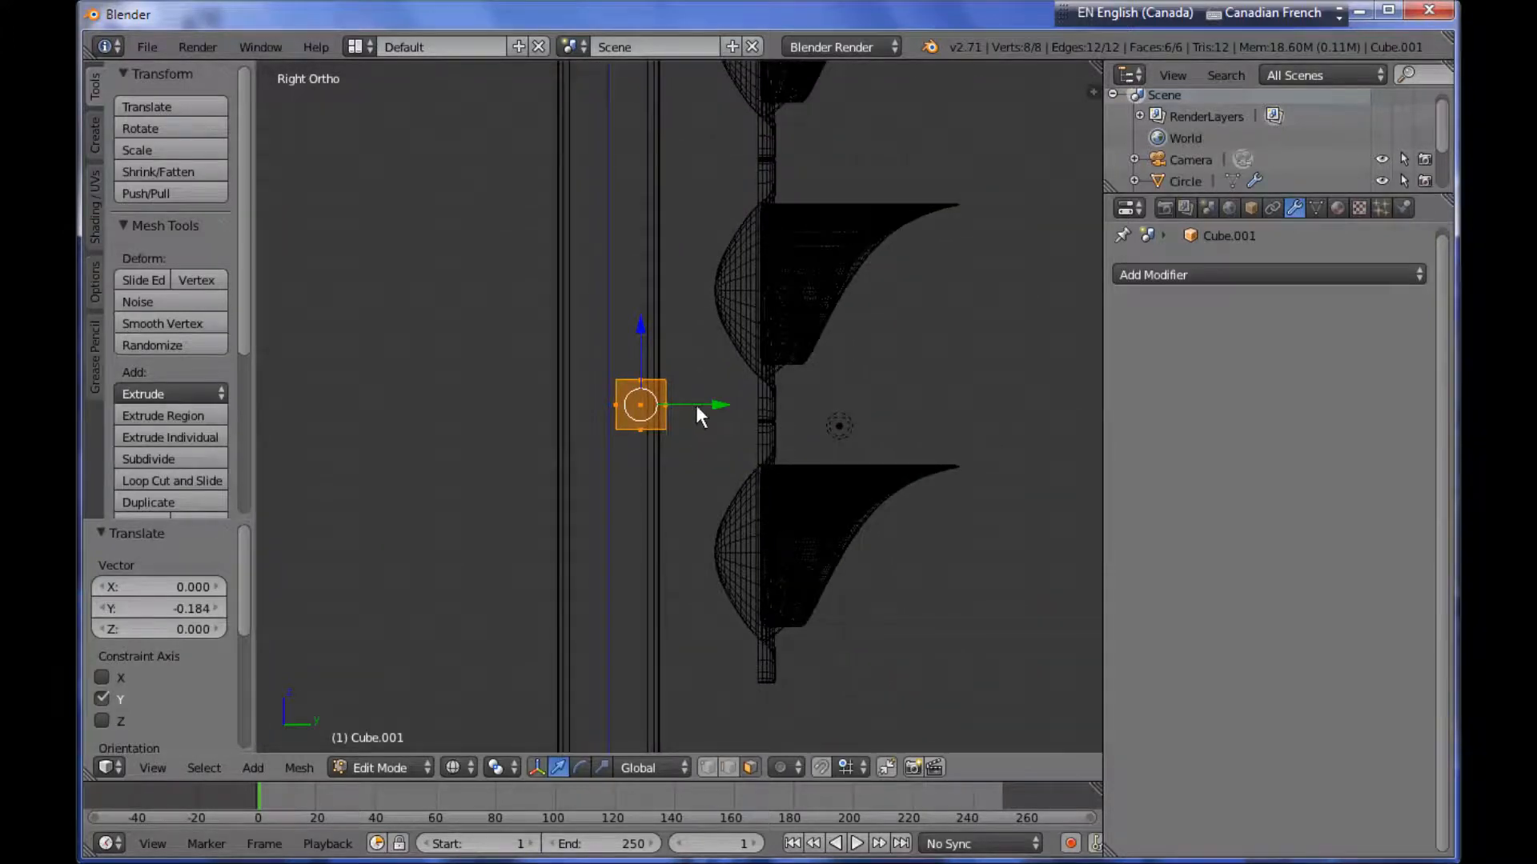
Select the block's lamp-side face and move it about 0.444 along Y to reach the housing plate, forming a bracket arm.
{"action": "key", "text": "a"}
{"action": "key", "text": "b"}
{"action": "left_click_drag", "start_coordinate": [645, 319], "coordinate": [836, 431]}
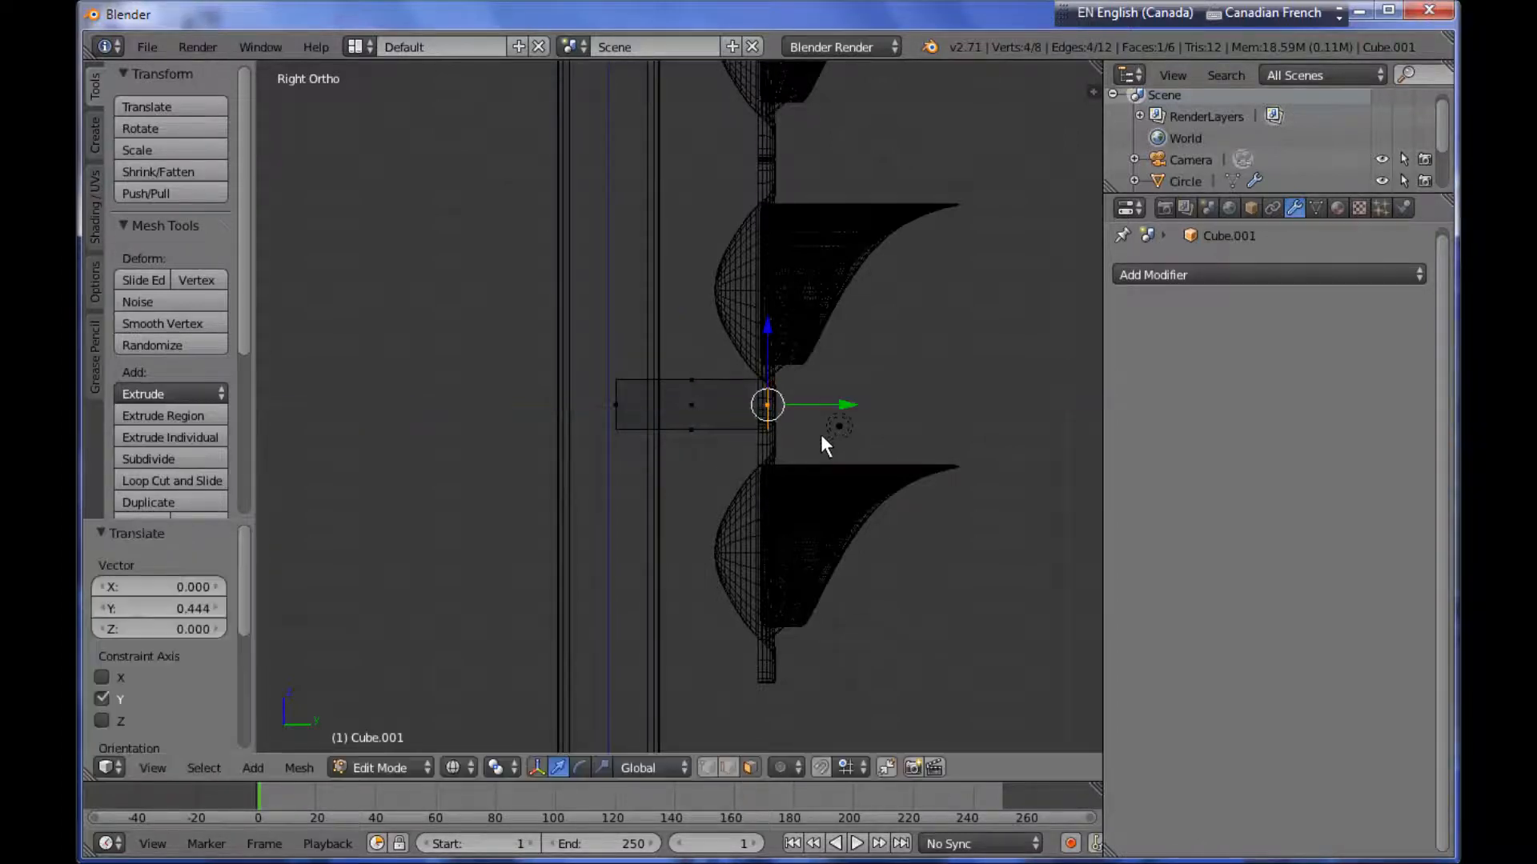
{"action": "scroll", "coordinate": [690, 430], "scroll_direction": "up", "scroll_amount": 2}
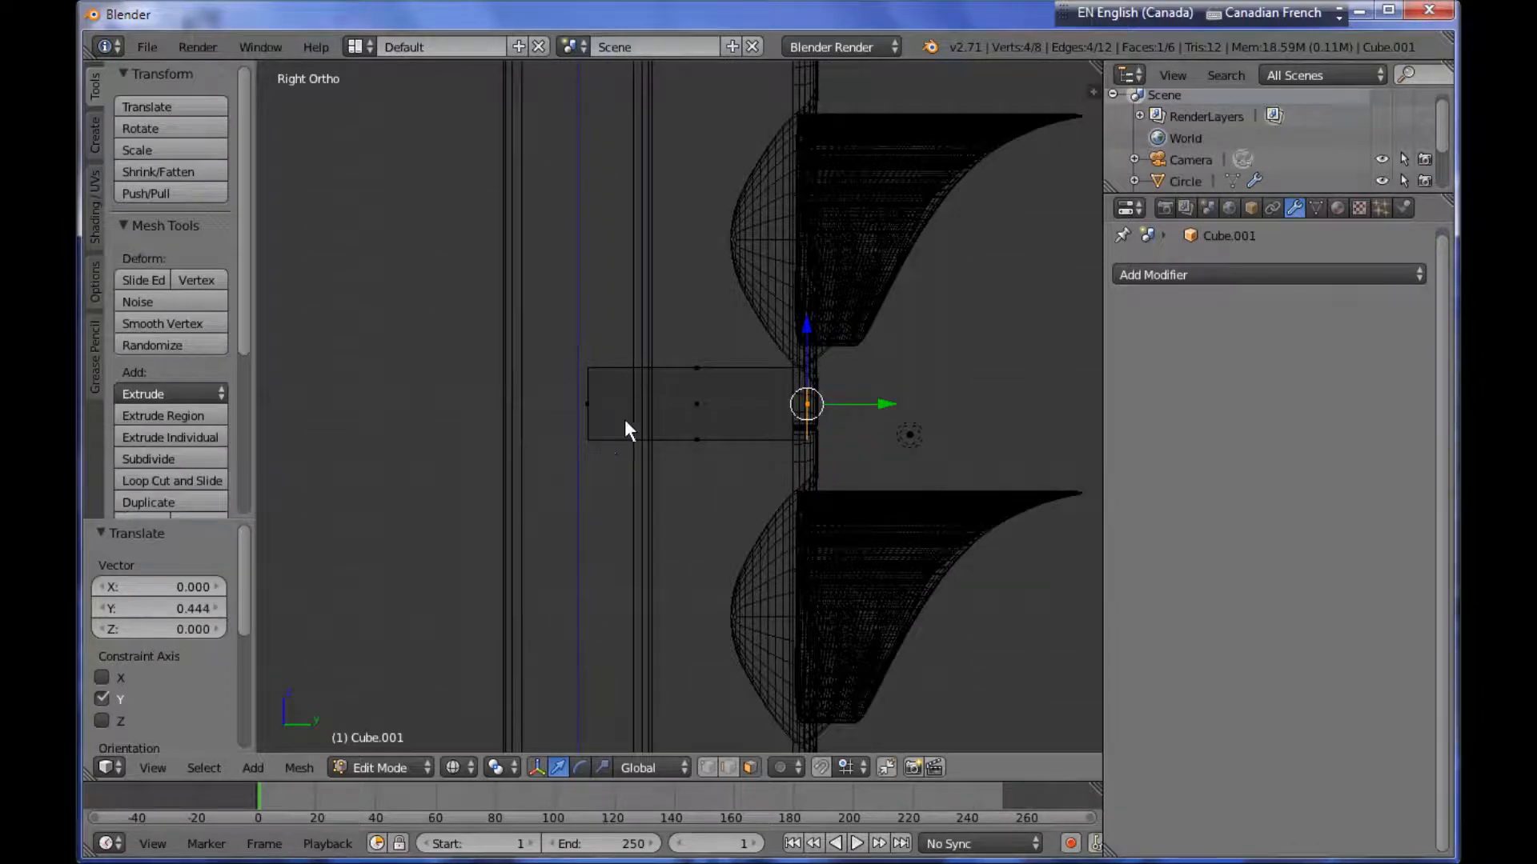
{"action": "middle_click_drag", "start_coordinate": [628, 384], "coordinate": [688, 358]}
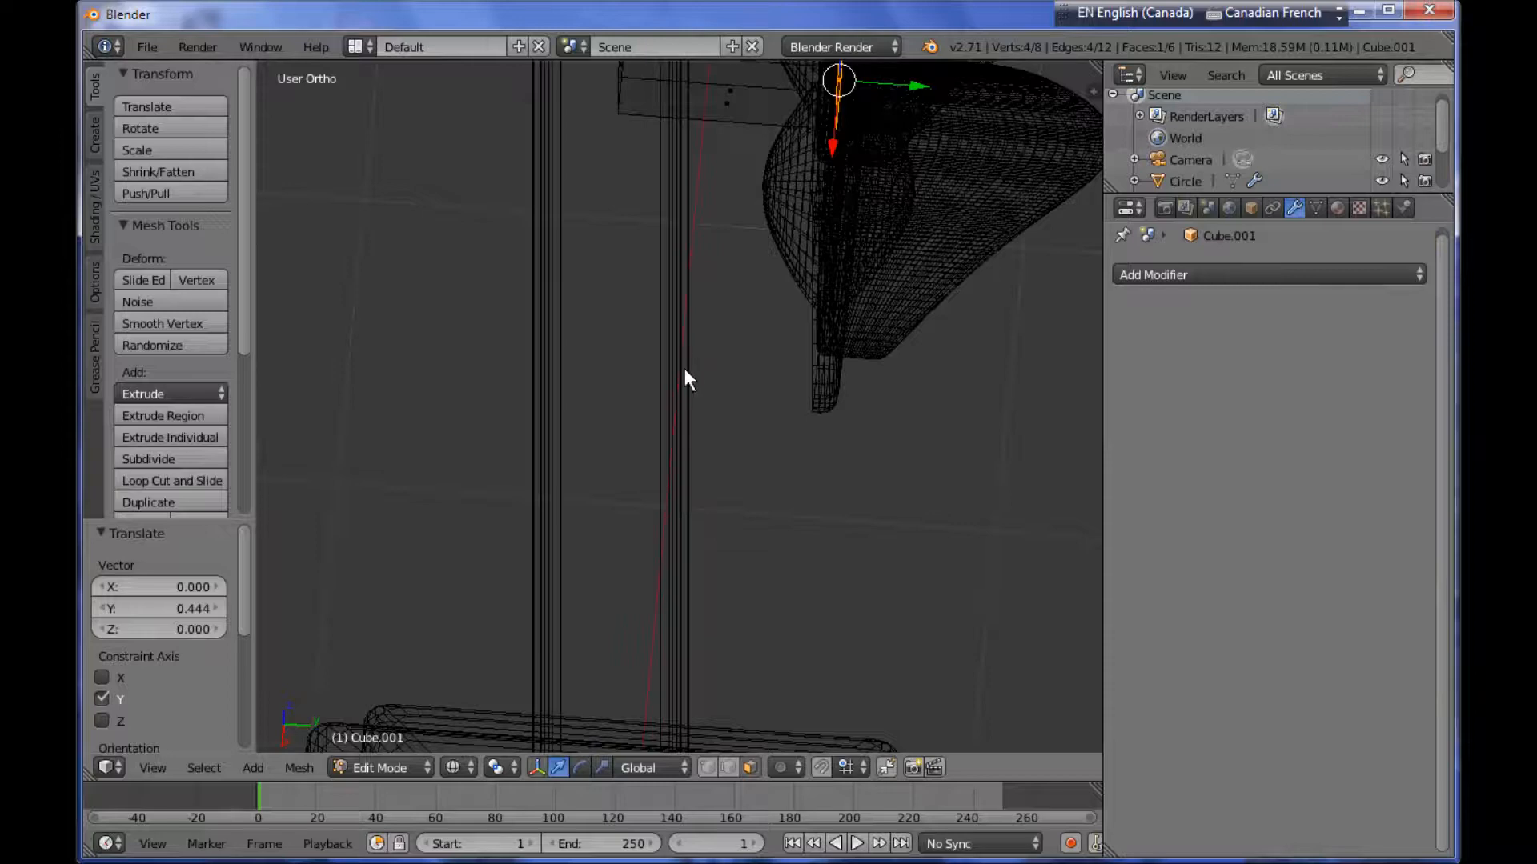
Select the whole bracket arm and, in top view, move it along X to sit beside the post.
{"action": "key", "text": "KP_7"}
{"action": "scroll", "coordinate": [680, 375], "scroll_direction": "down", "scroll_amount": 4}
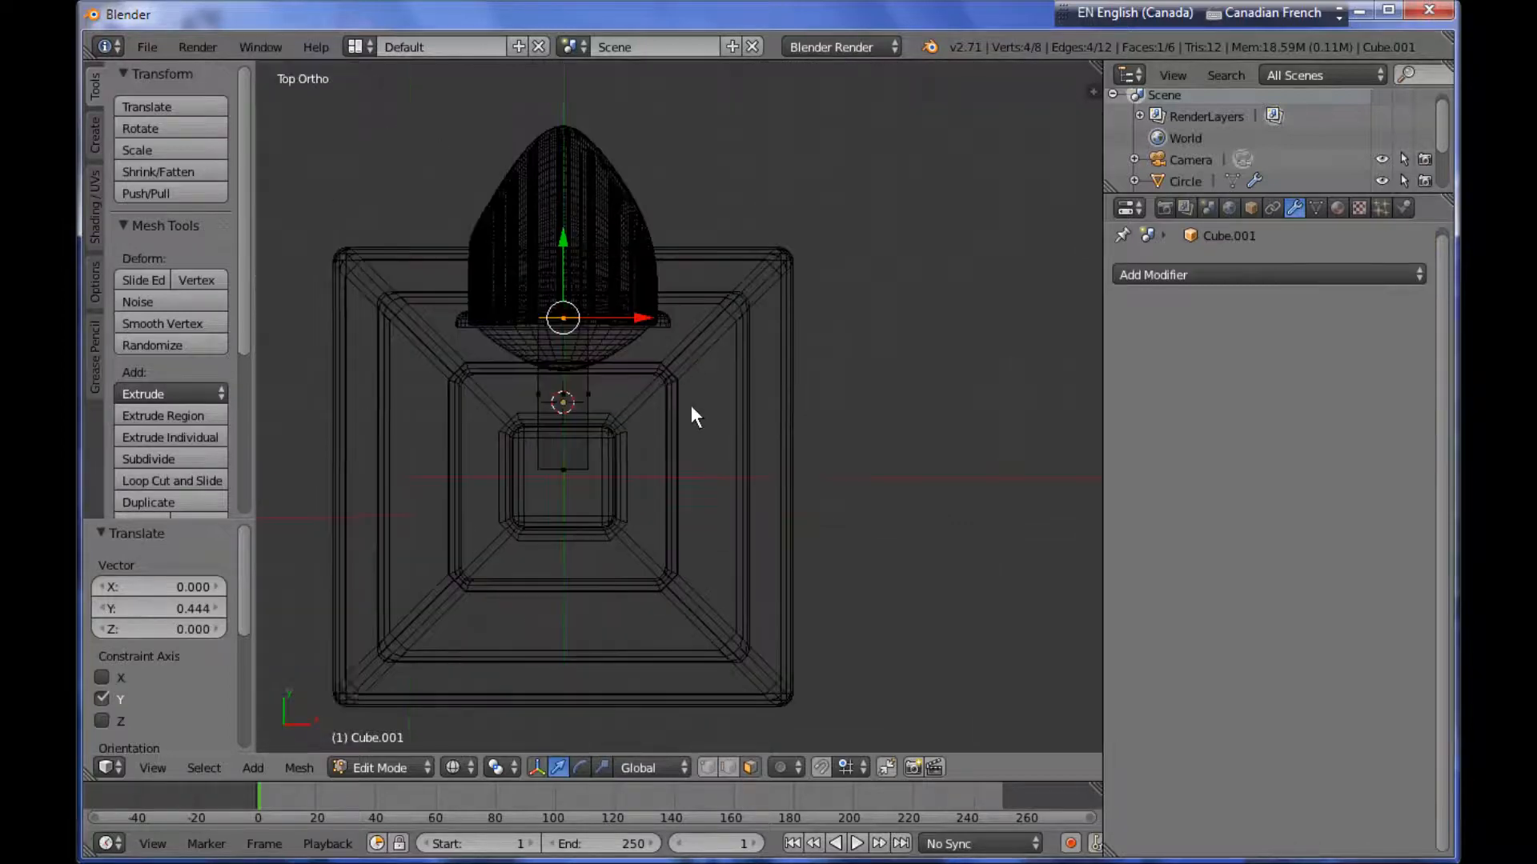
{"action": "key", "text": "a"}
{"action": "key", "text": "a"}
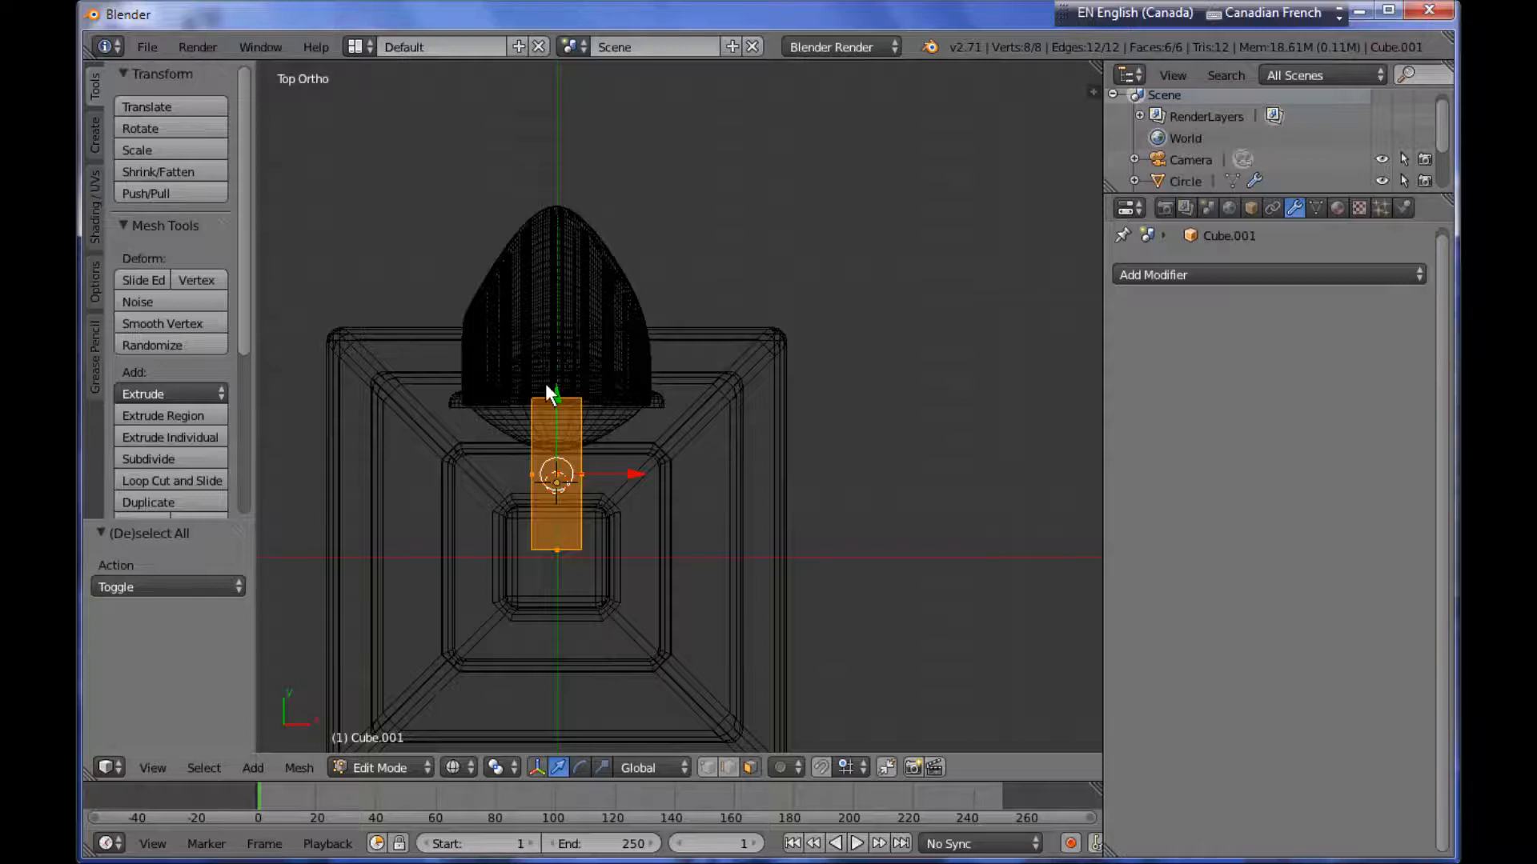
{"action": "left_click_drag", "start_coordinate": [633, 474], "coordinate": [763, 493]}
Select the bracket arm's rear end face and extrude it twice along negative Y, by about 0.151 and 0.184.
{"action": "key", "text": "a"}
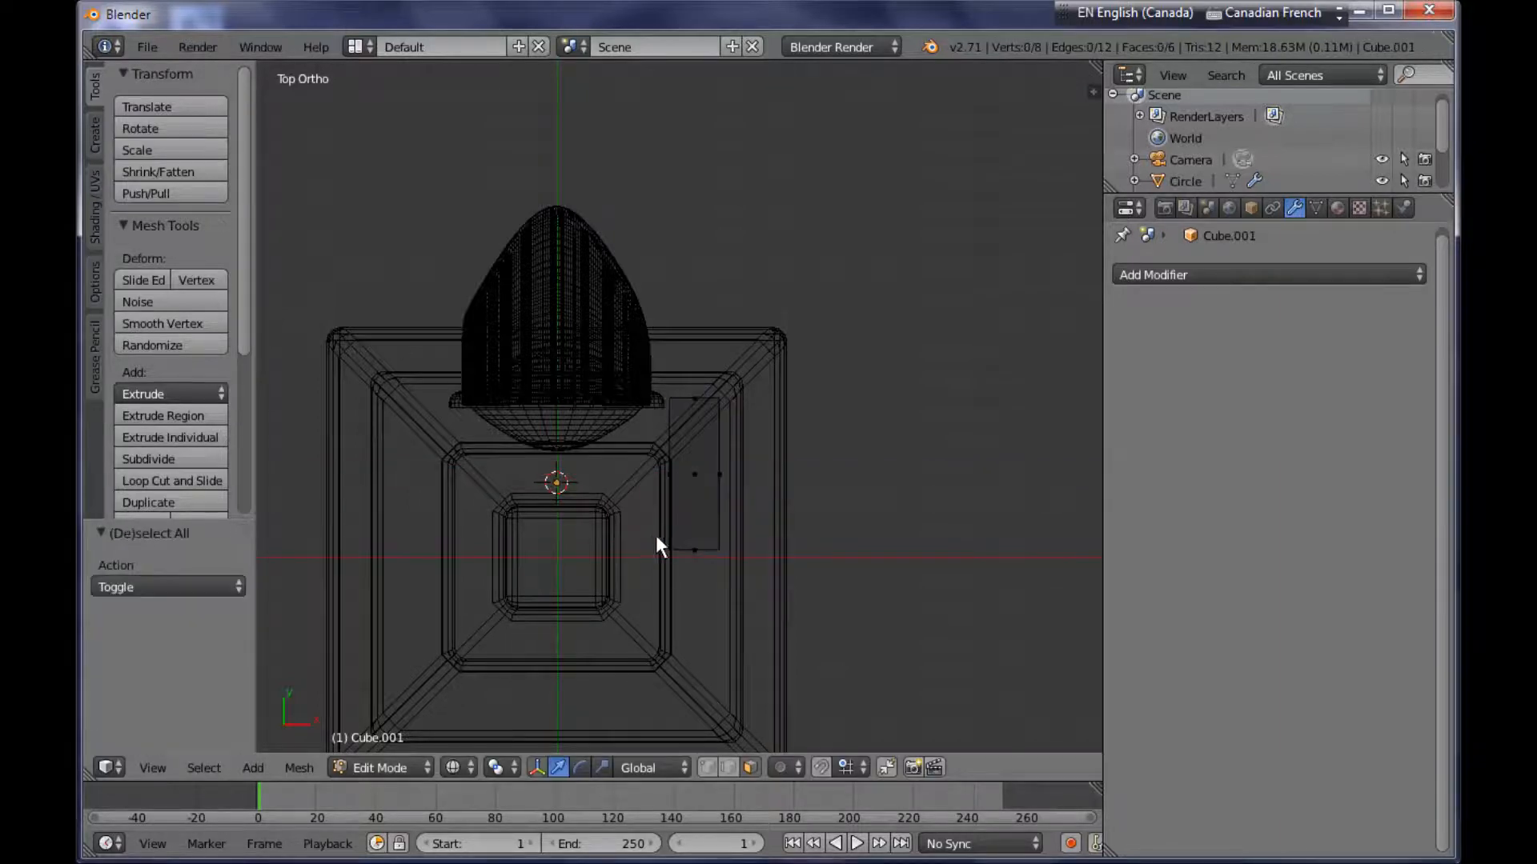
{"action": "key", "text": "b"}
{"action": "left_click_drag", "start_coordinate": [650, 538], "coordinate": [733, 567]}
{"action": "key", "text": "e"}
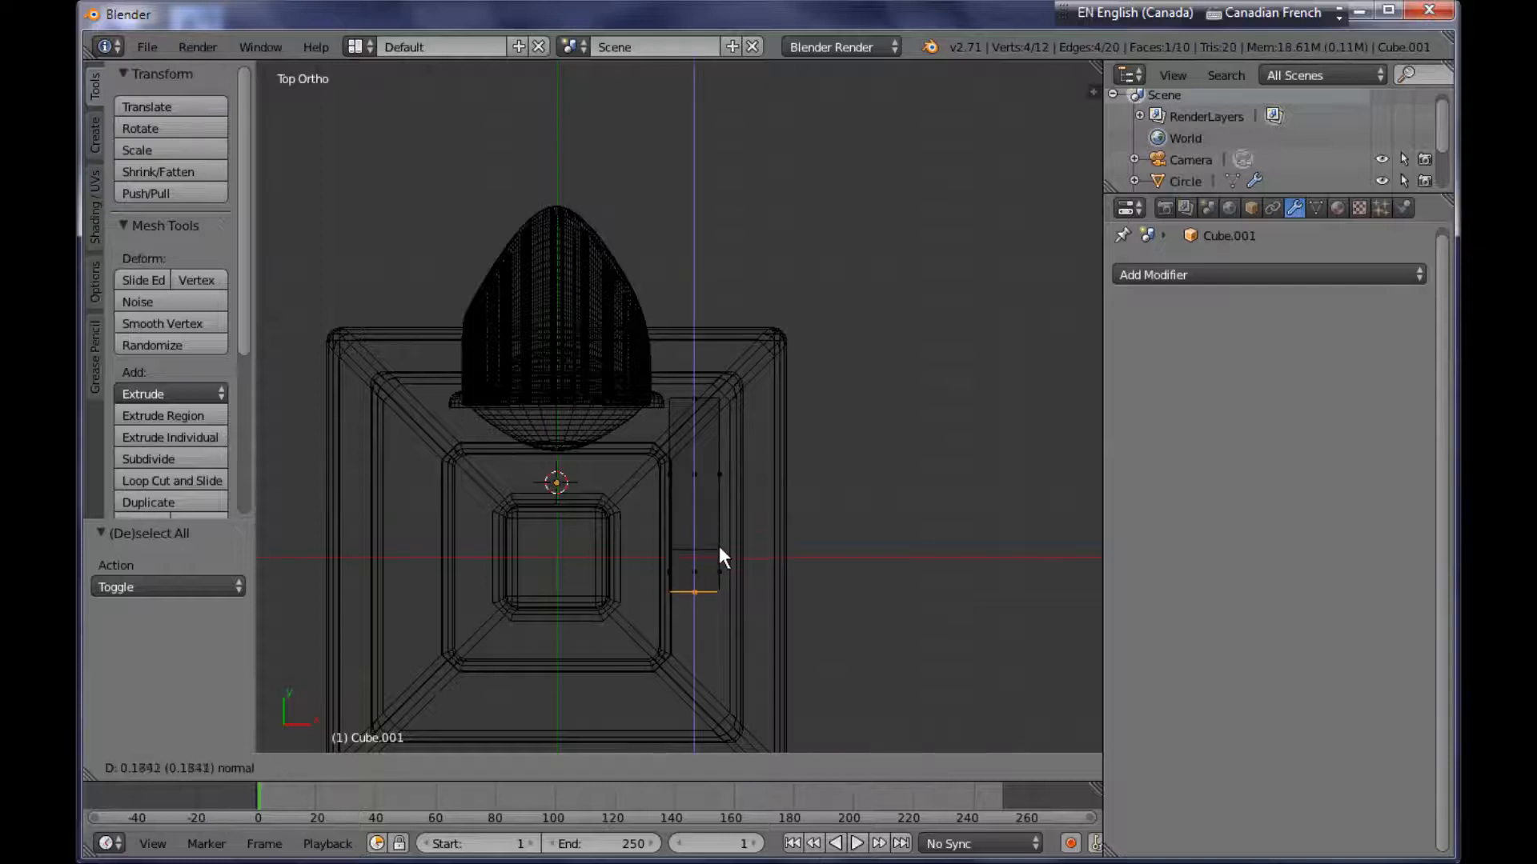
{"action": "left_click", "coordinate": [717, 551]}
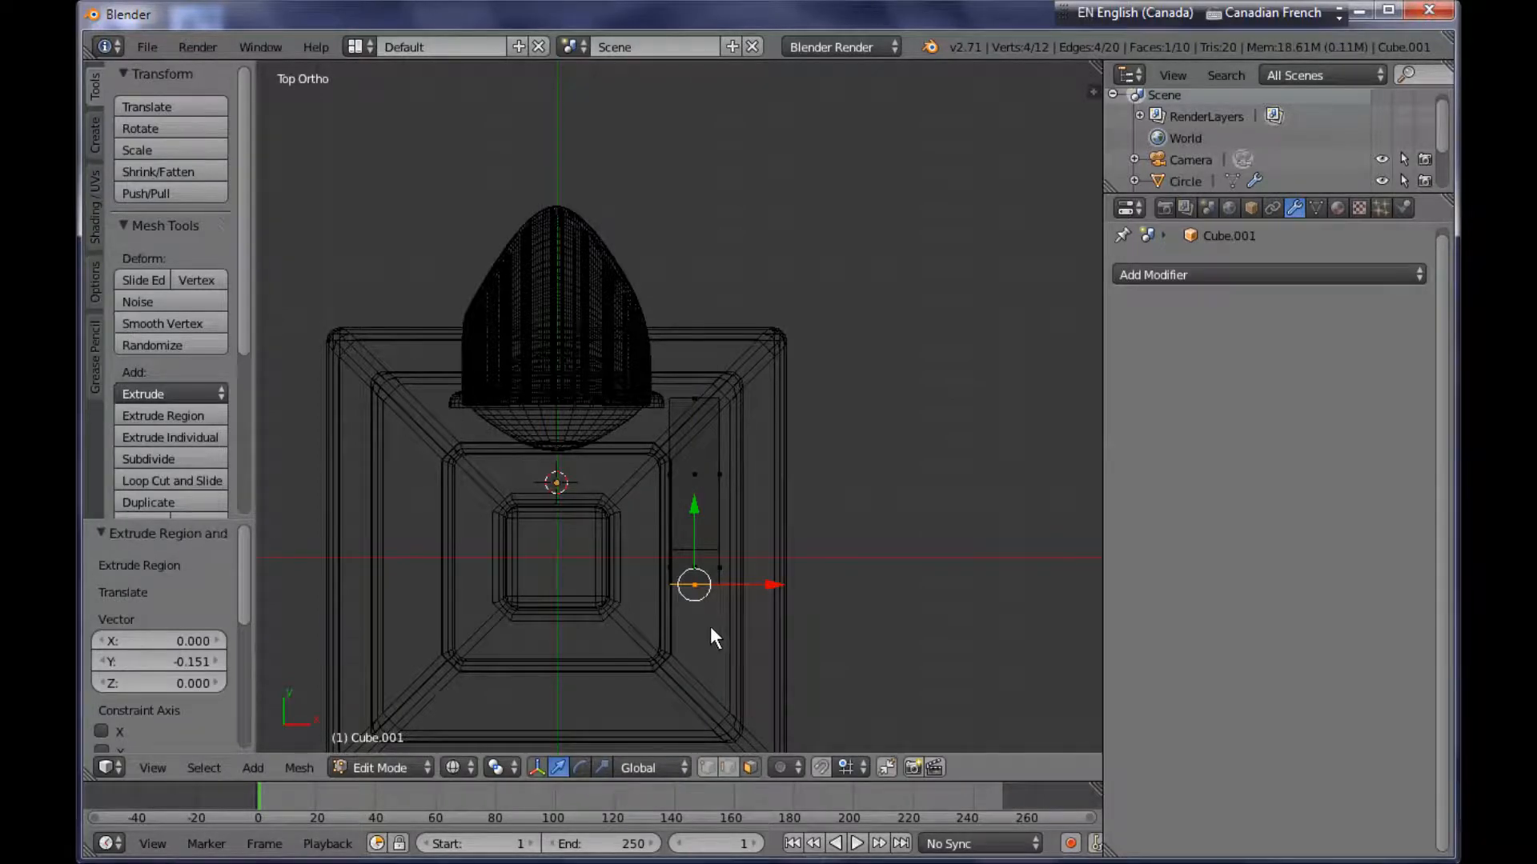
{"action": "key", "text": "e"}
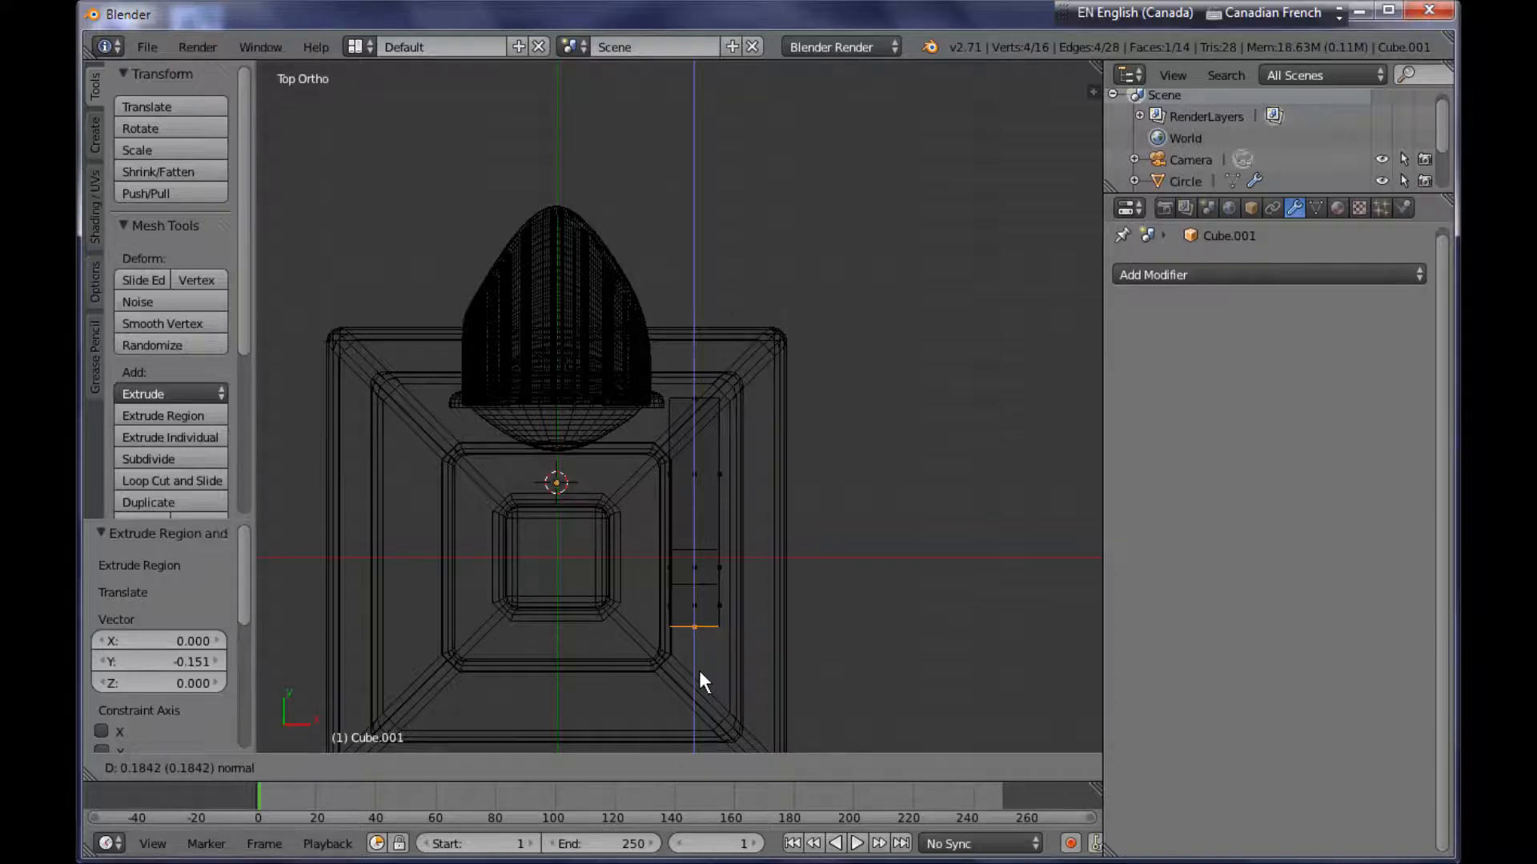
{"action": "left_click", "coordinate": [700, 674]}
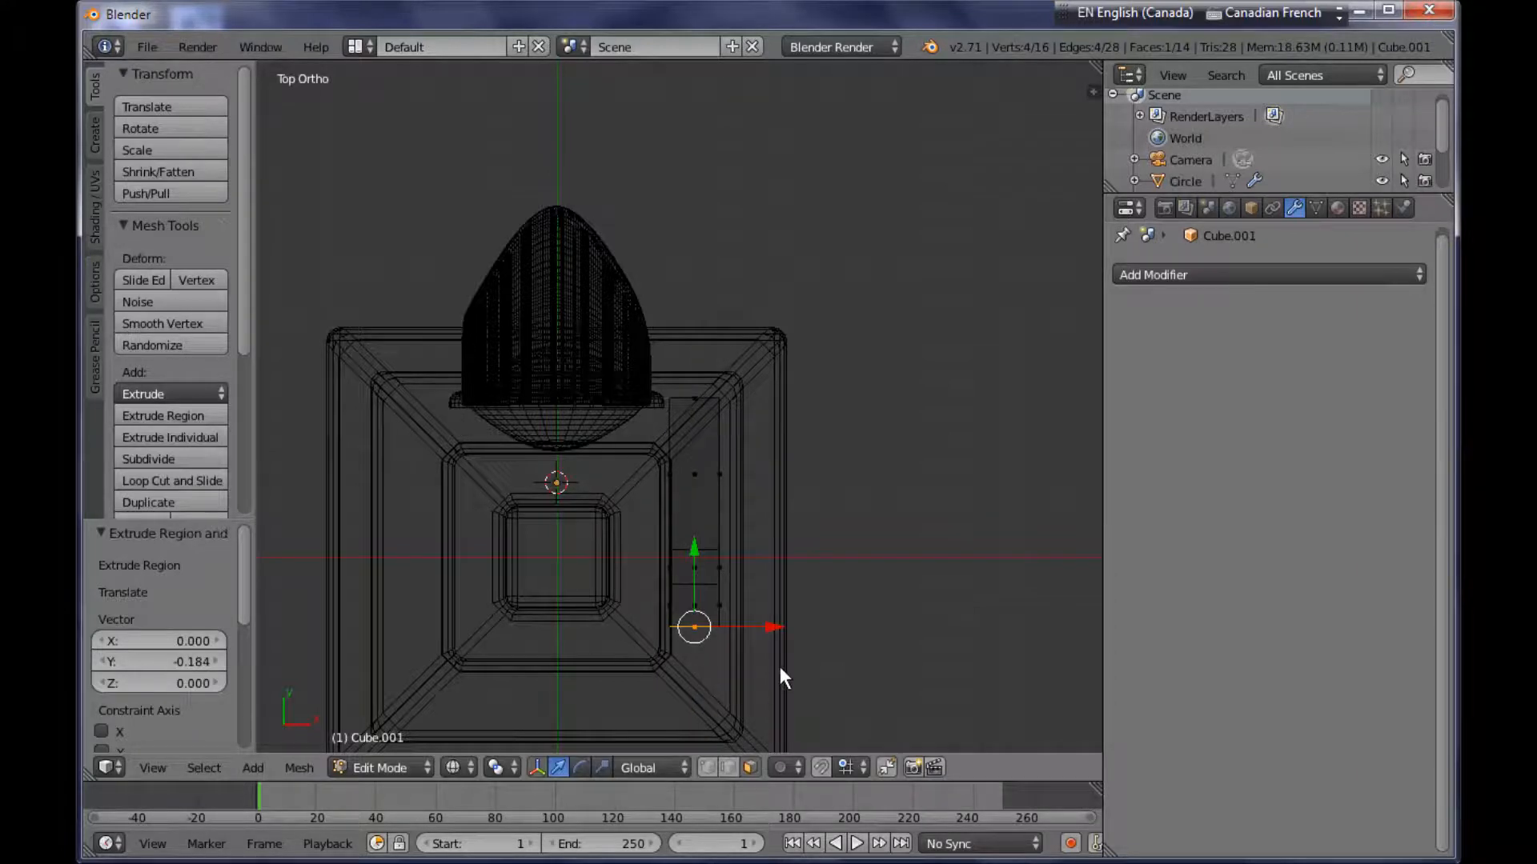
Move the bracket's rear end face about -0.255 in Y, rotate it about 33°, and shift it about -0.151 in X and 0.033 in Y.
{"action": "middle_click_drag", "start_coordinate": [744, 661], "coordinate": [485, 552]}
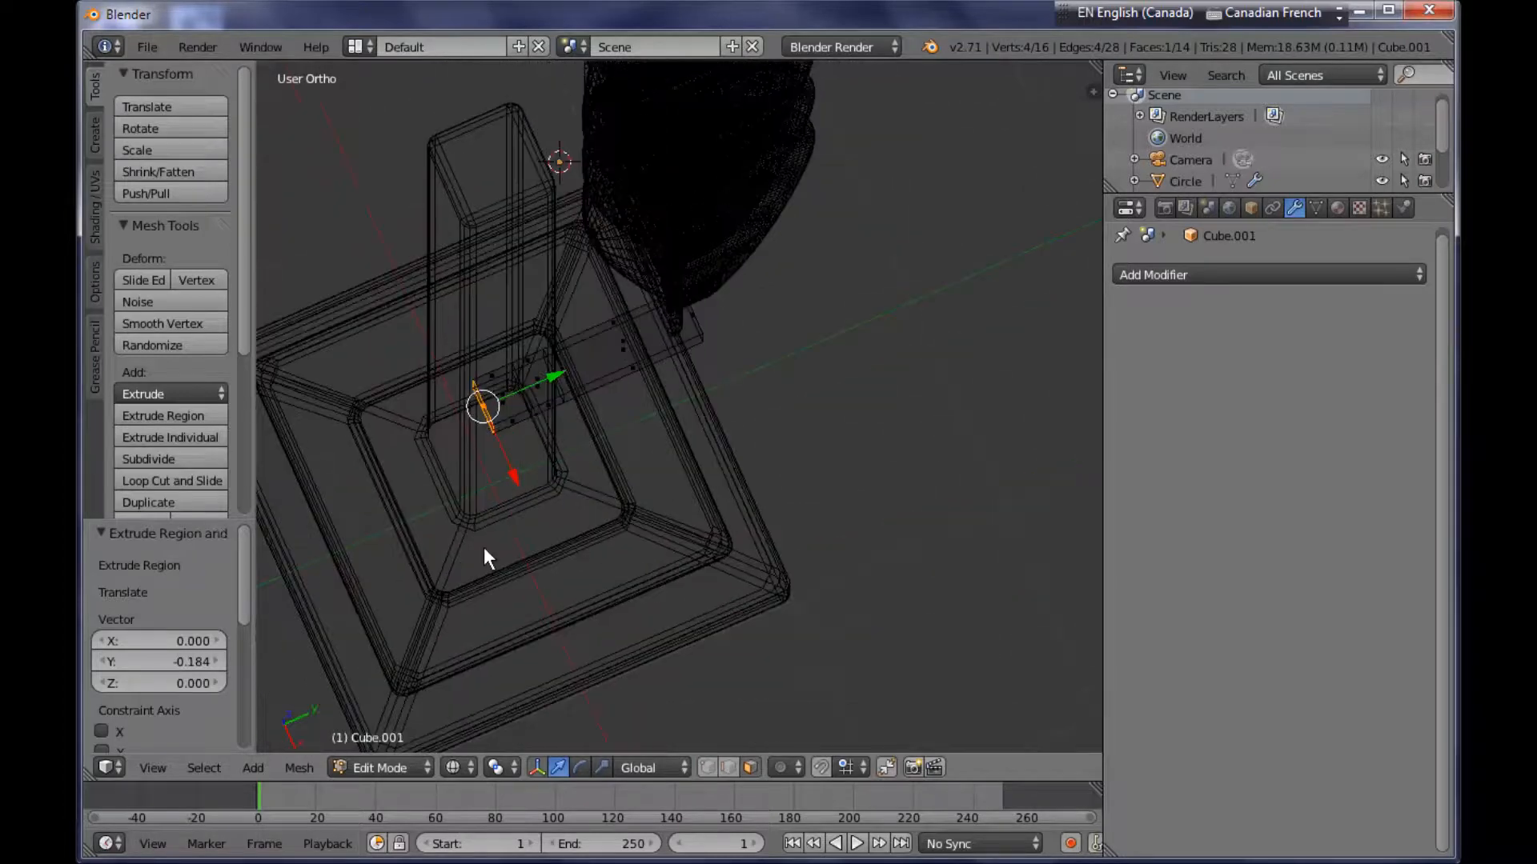
{"action": "key", "text": "KP_7"}
{"action": "left_click_drag", "start_coordinate": [598, 536], "coordinate": [612, 594]}
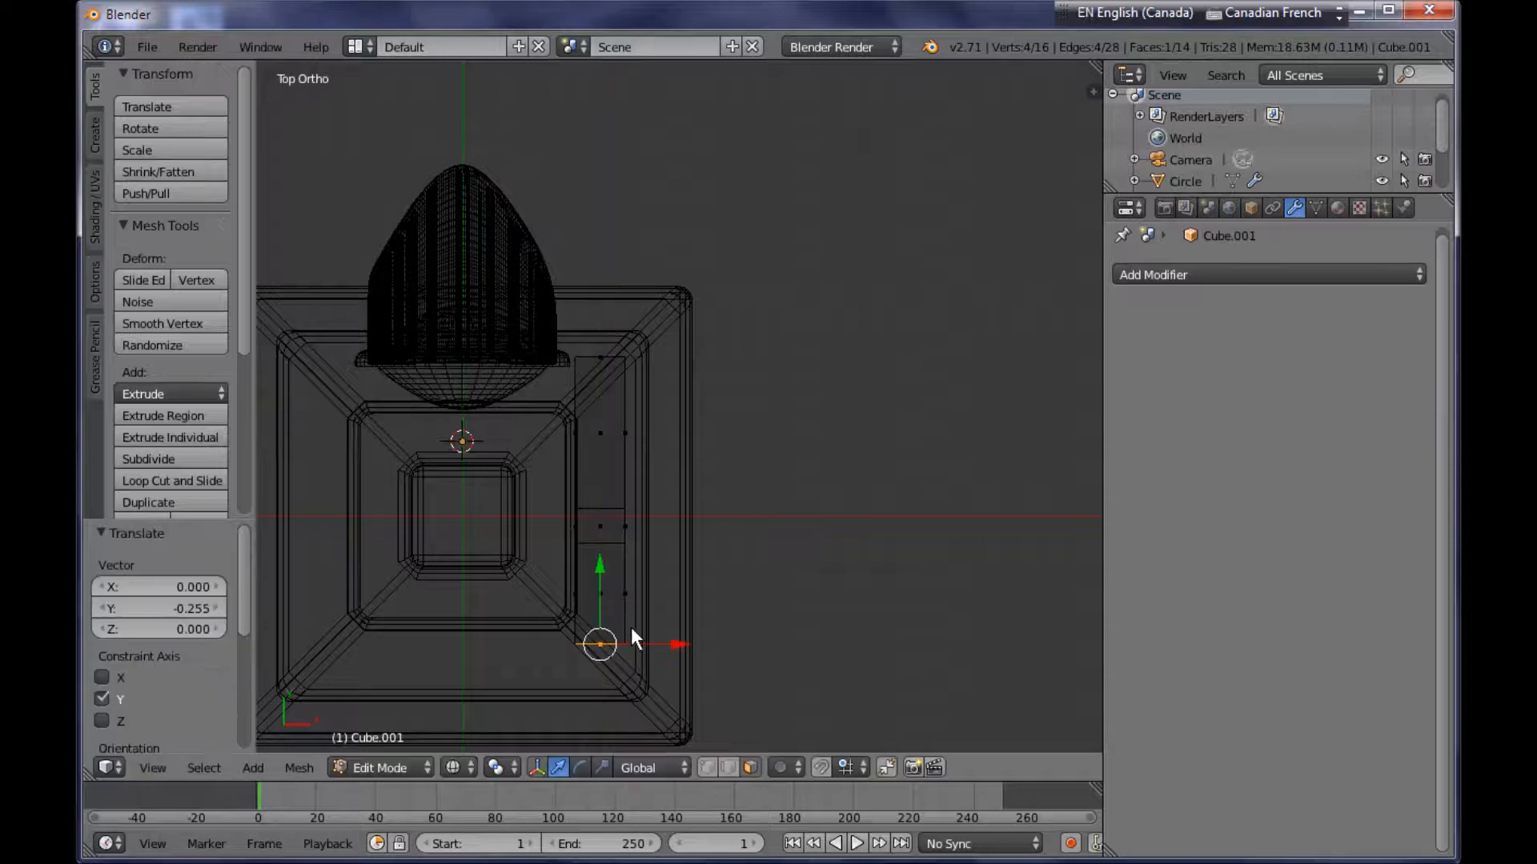
{"action": "key", "text": "r"}
{"action": "left_click", "coordinate": [636, 654]}
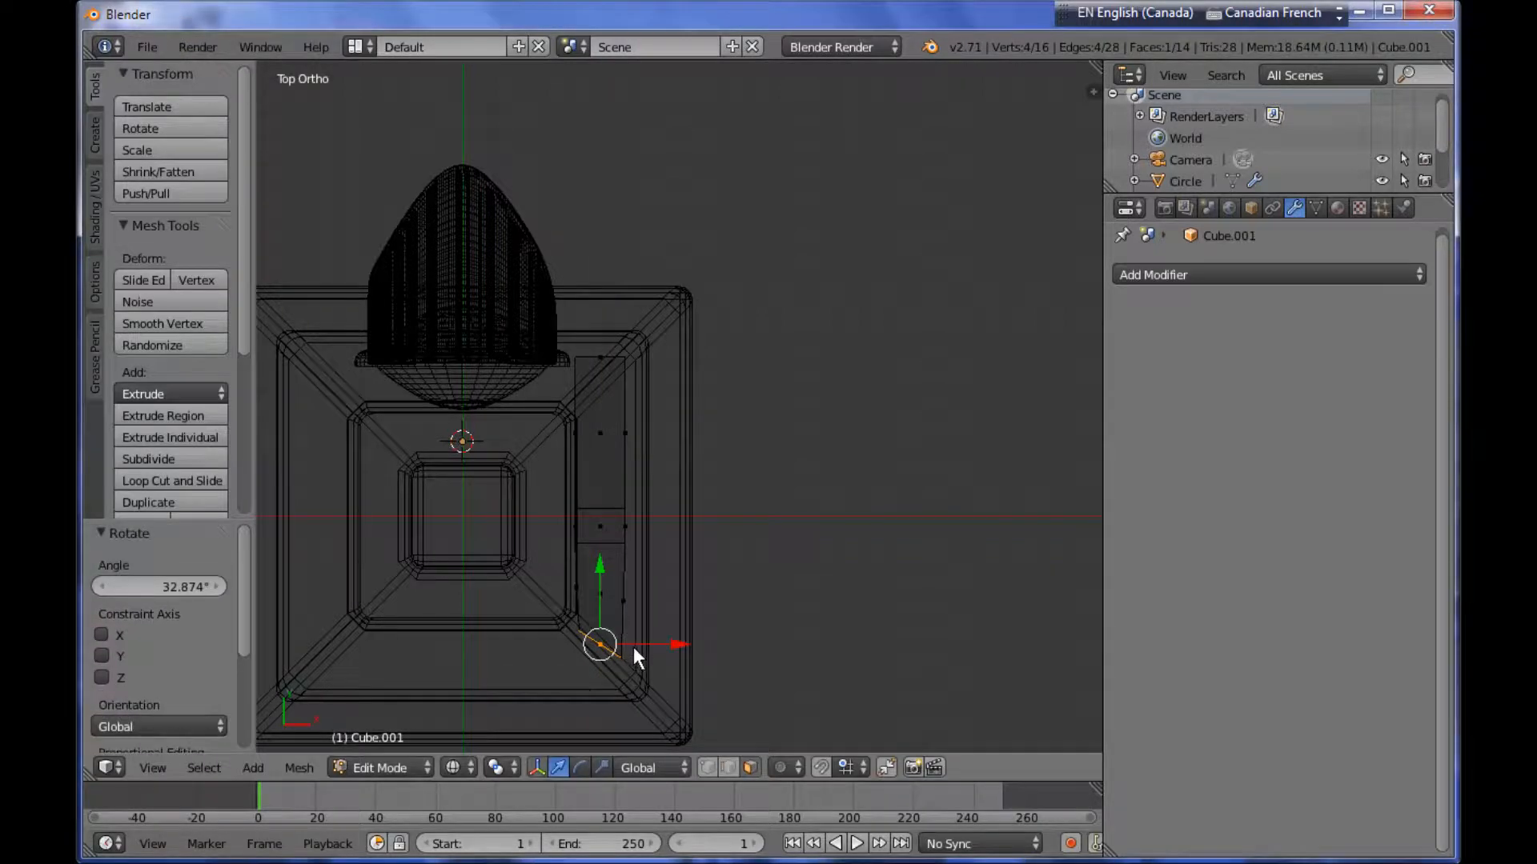
{"action": "key", "text": "g"}
{"action": "left_click", "coordinate": [608, 641]}
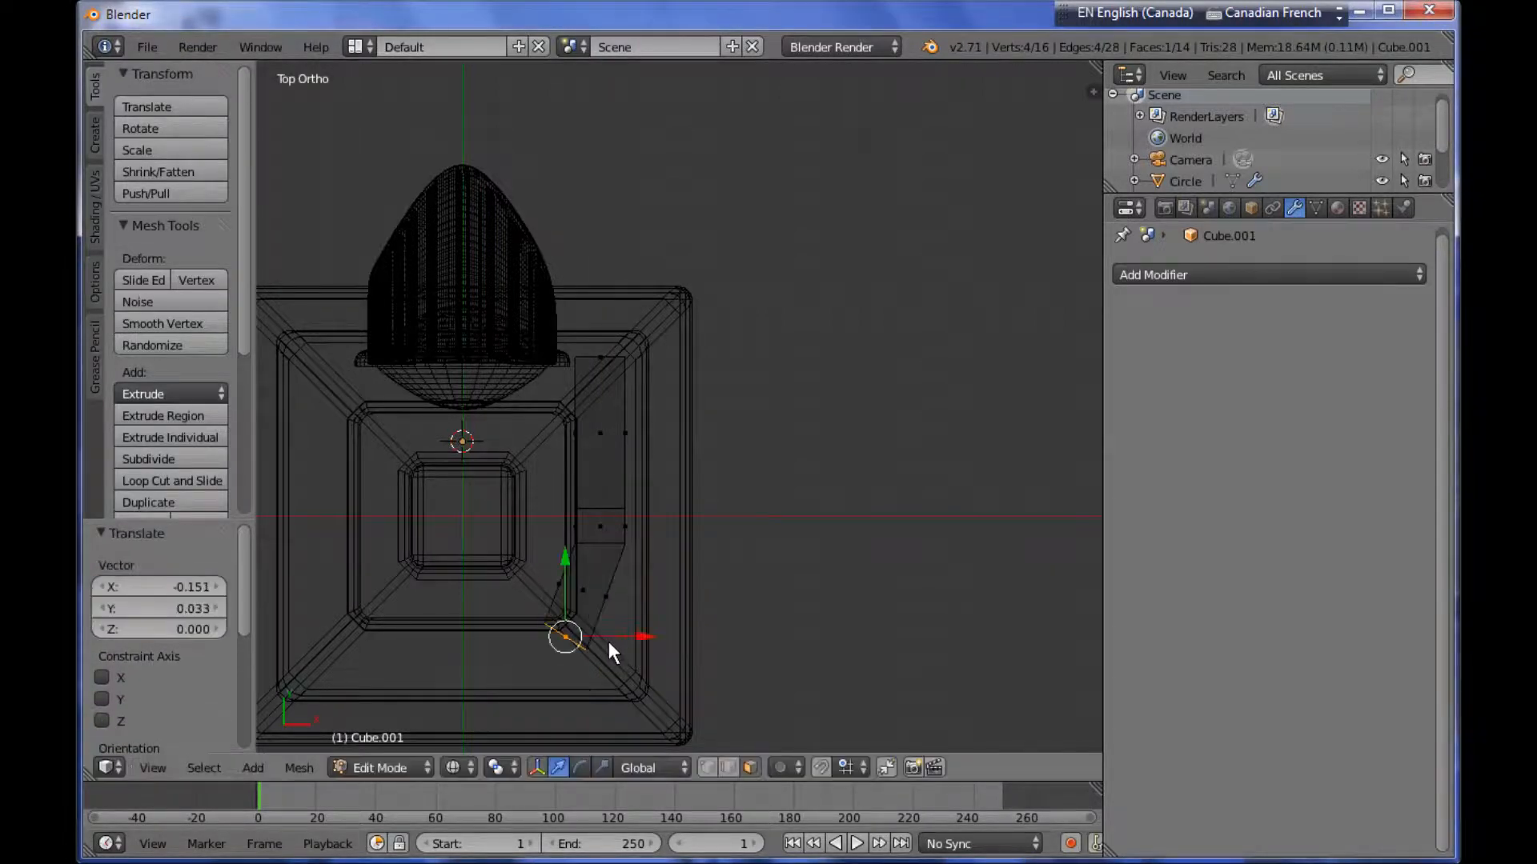
In edge select mode, move the bracket's cross edges before the angled end about -0.246 along Y, and switch to vertex selection.
{"action": "key", "text": "ctrl+Tab"}
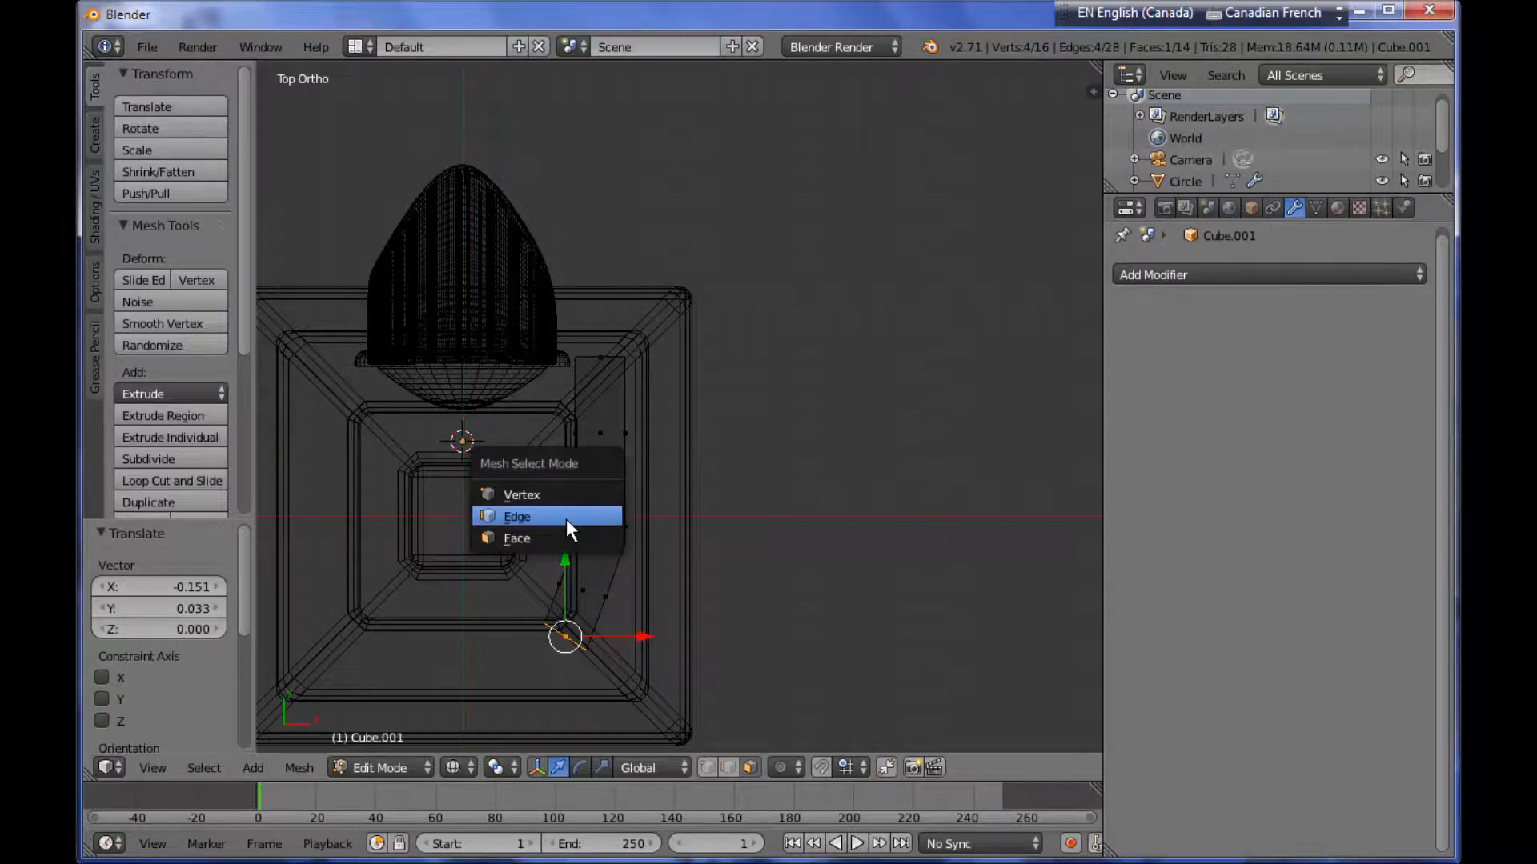
{"action": "left_click", "coordinate": [565, 518]}
{"action": "key", "text": "g"}
{"action": "key", "text": "y"}
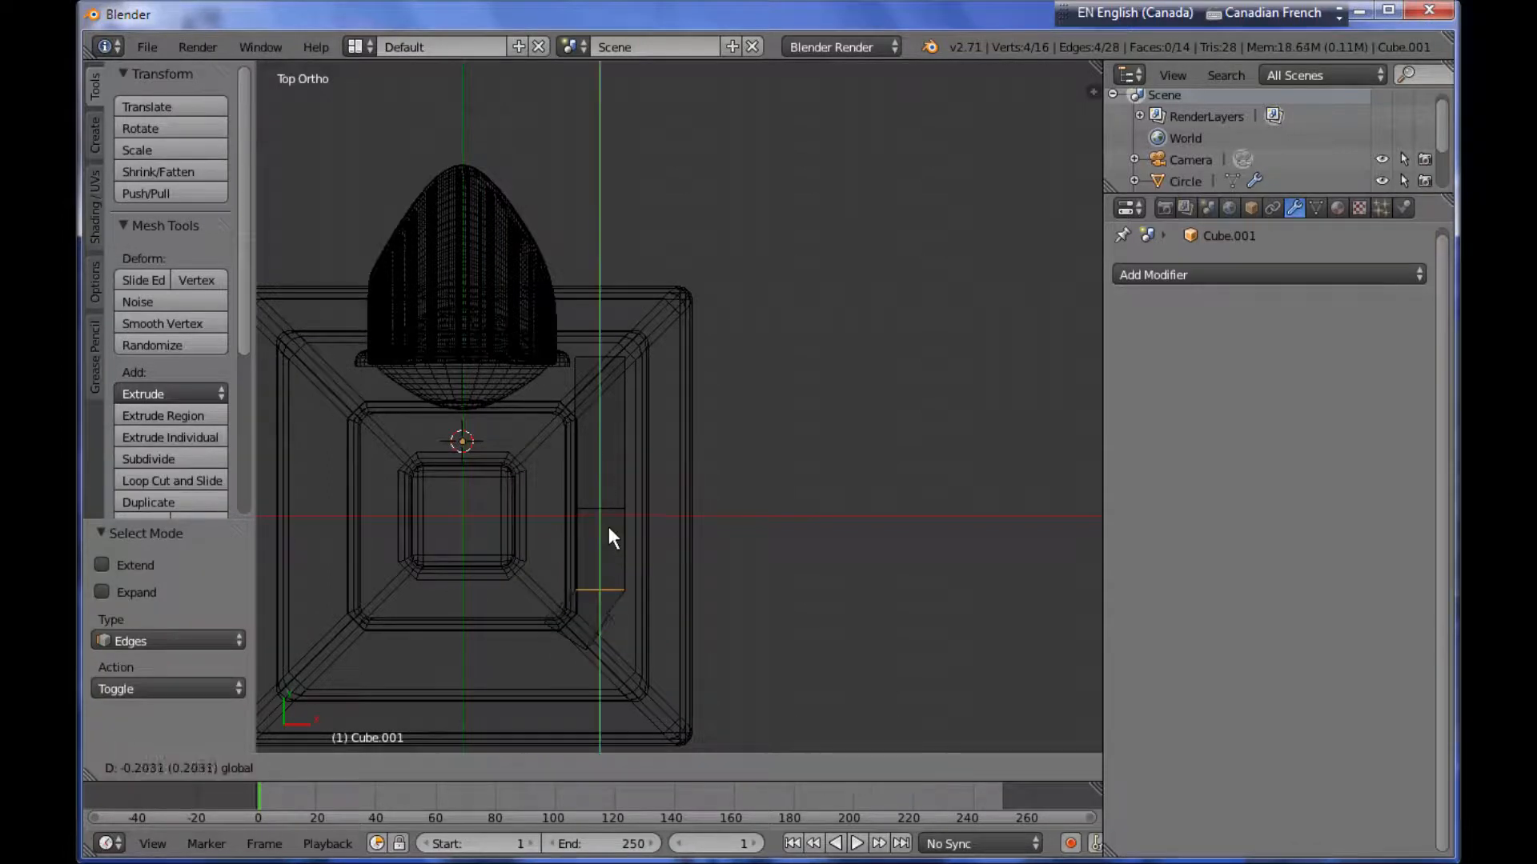
{"action": "left_click", "coordinate": [607, 596]}
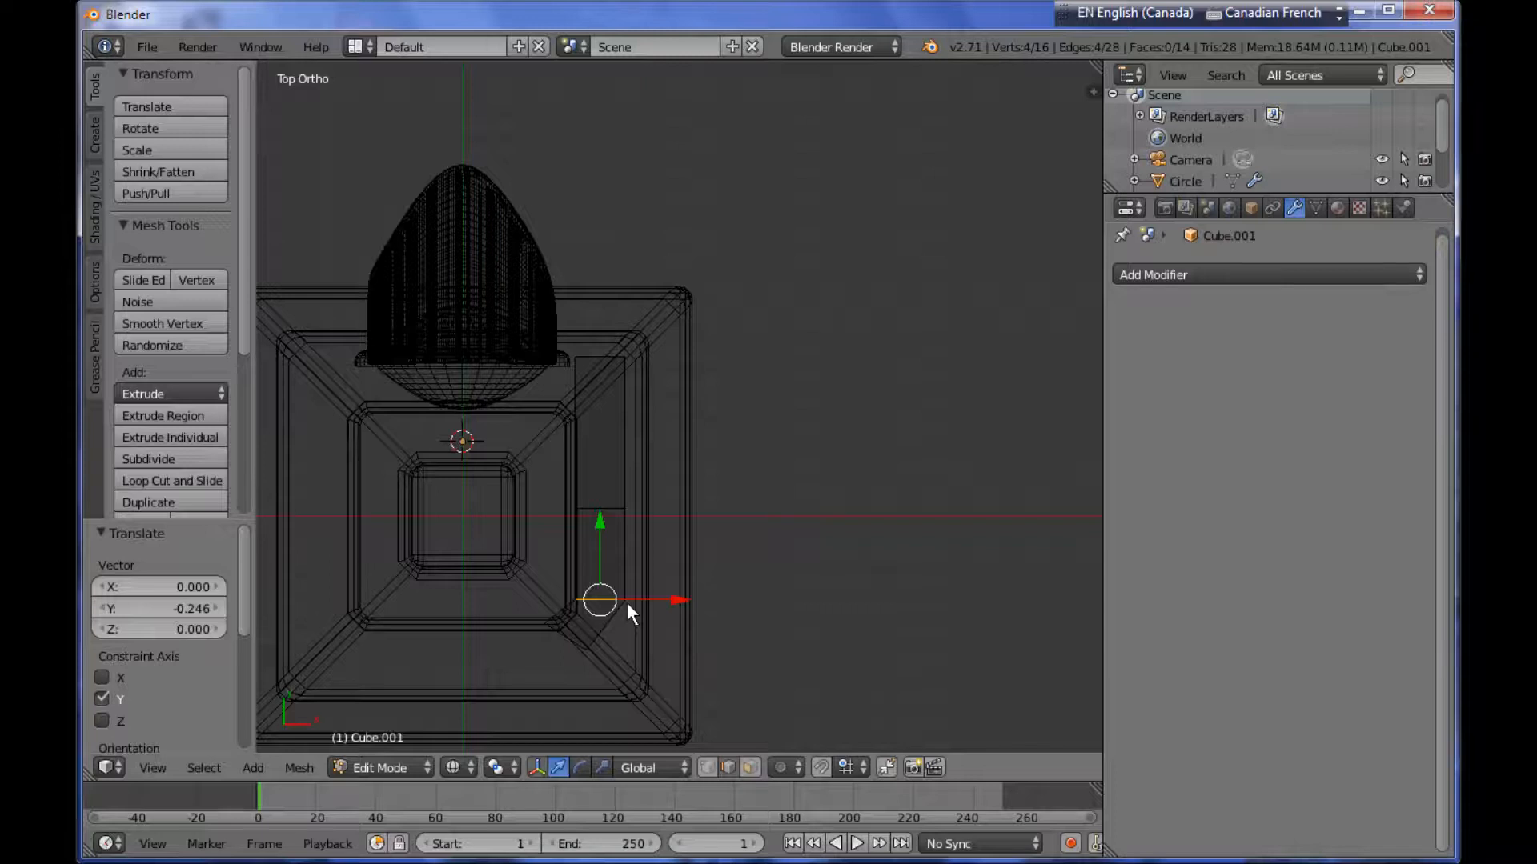
{"action": "key", "text": "ctrl+Tab"}
{"action": "left_click", "coordinate": [610, 583]}
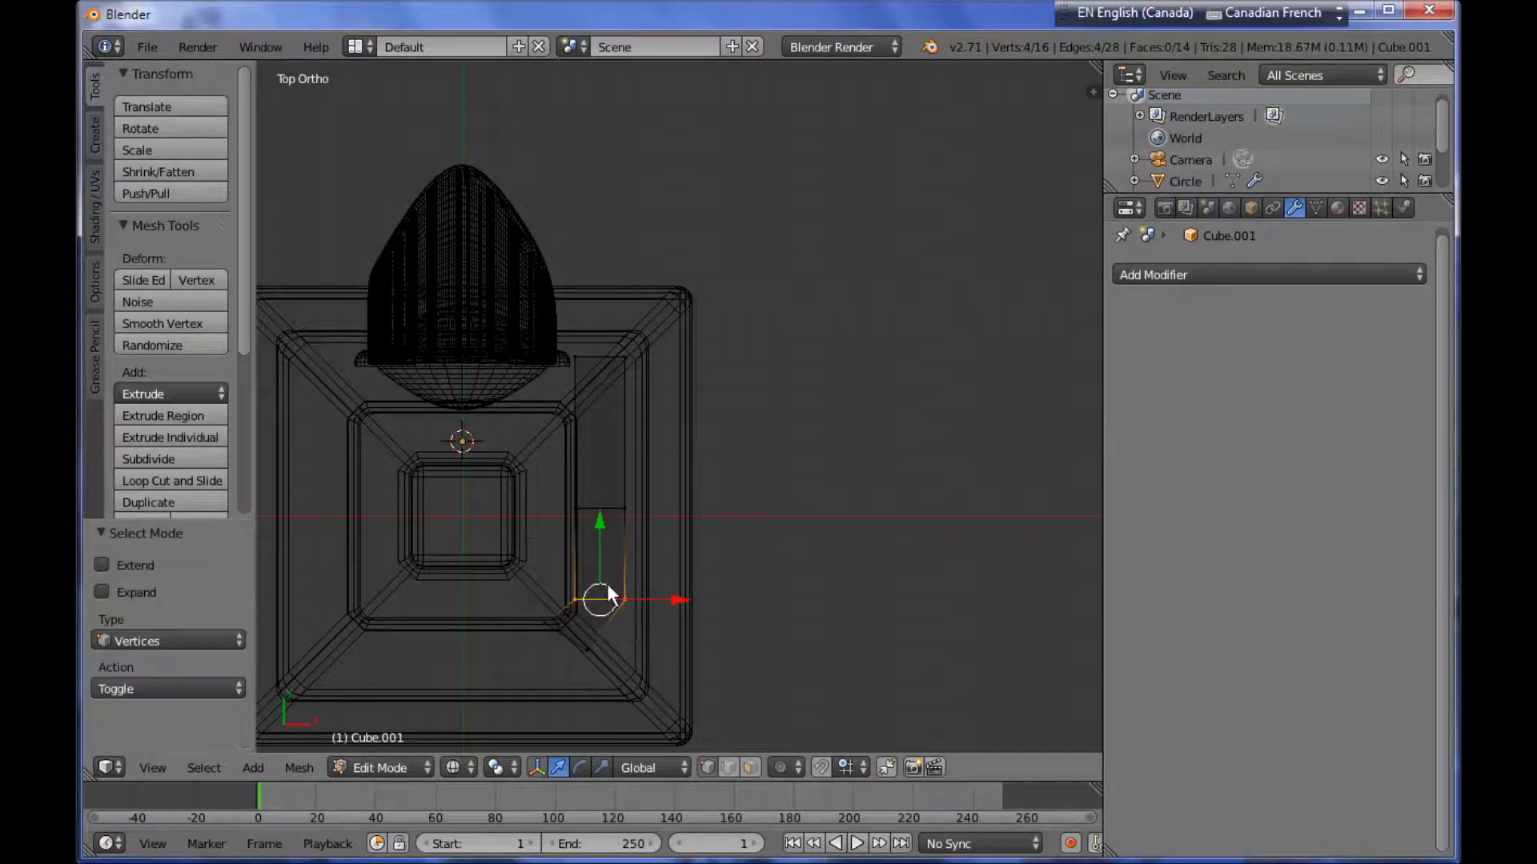
Move the outer corner vertices of the bracket's angled rear end about -0.113 in X and 0.019 in Y.
{"action": "key", "text": "a"}
{"action": "left_click_drag", "start_coordinate": [661, 624], "coordinate": [662, 622]}
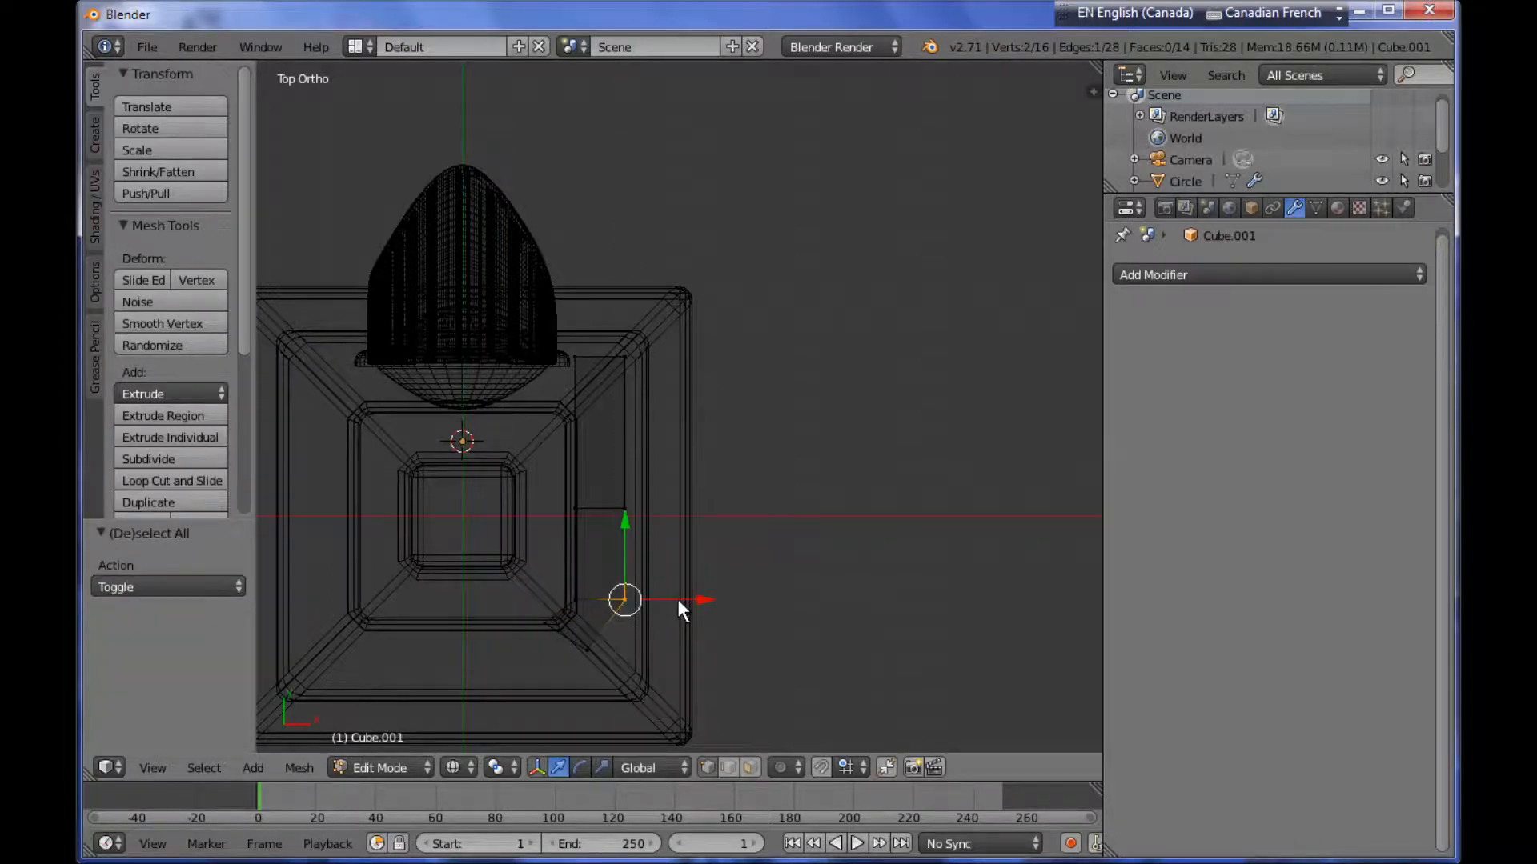
{"action": "key", "text": "g"}
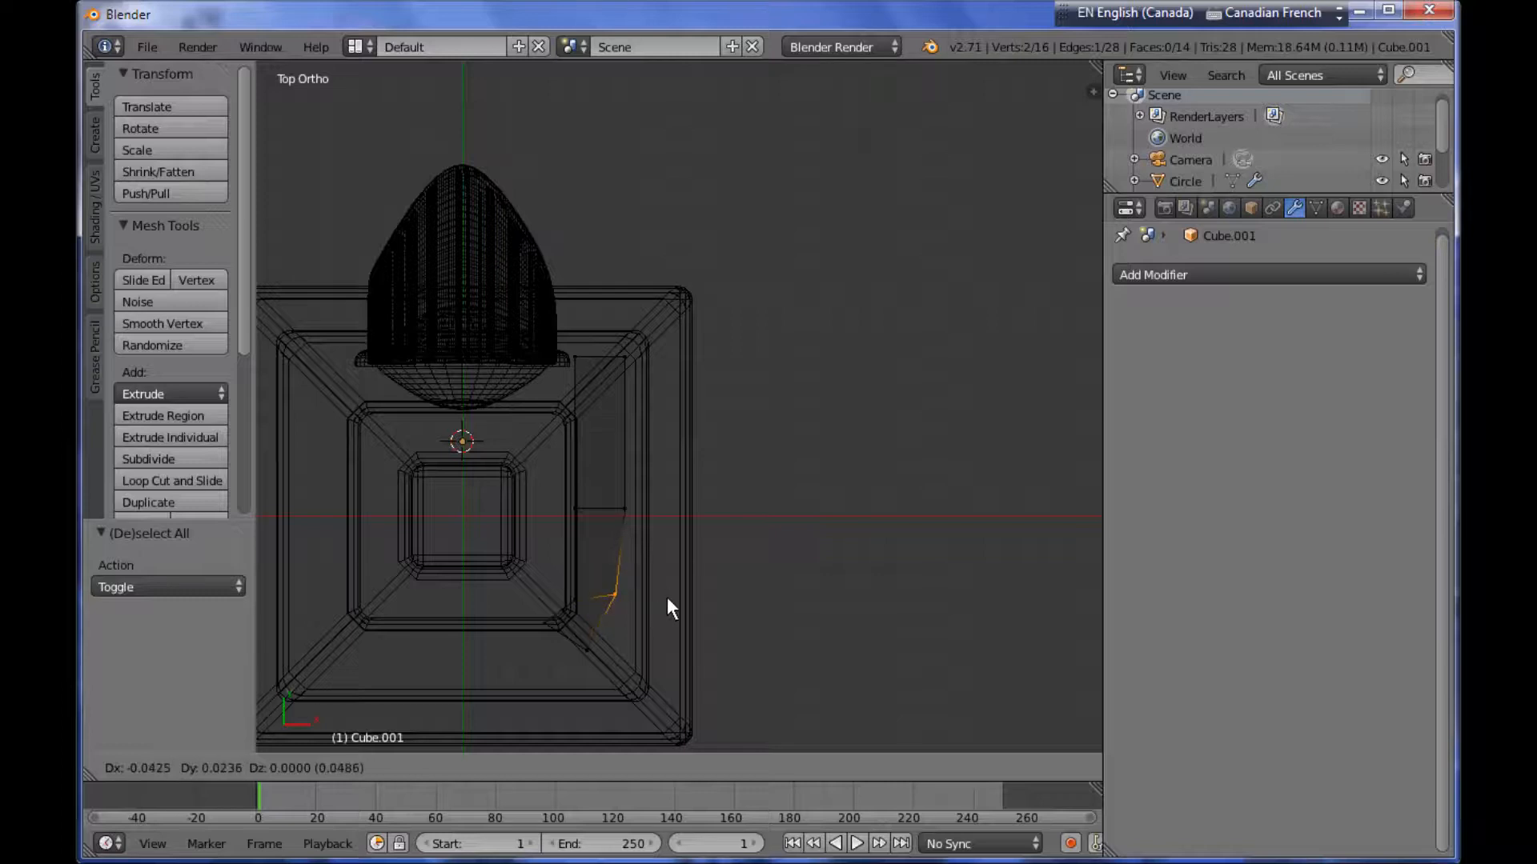
{"action": "right_click", "coordinate": [666, 597]}
{"action": "key", "text": "g"}
{"action": "left_click", "coordinate": [583, 645]}
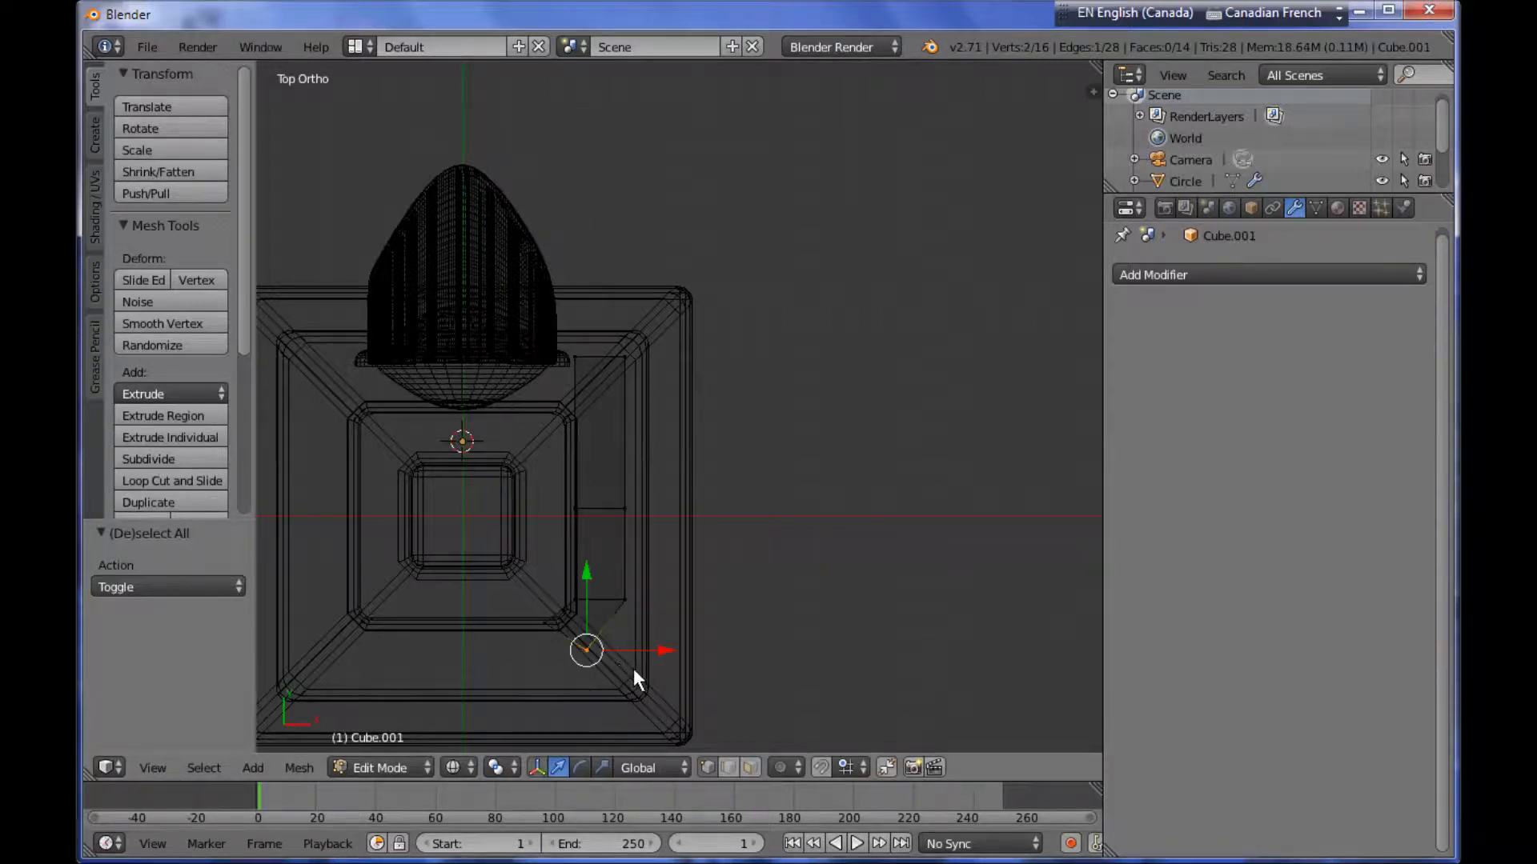
{"action": "key", "text": "g"}
{"action": "left_click", "coordinate": [612, 664]}
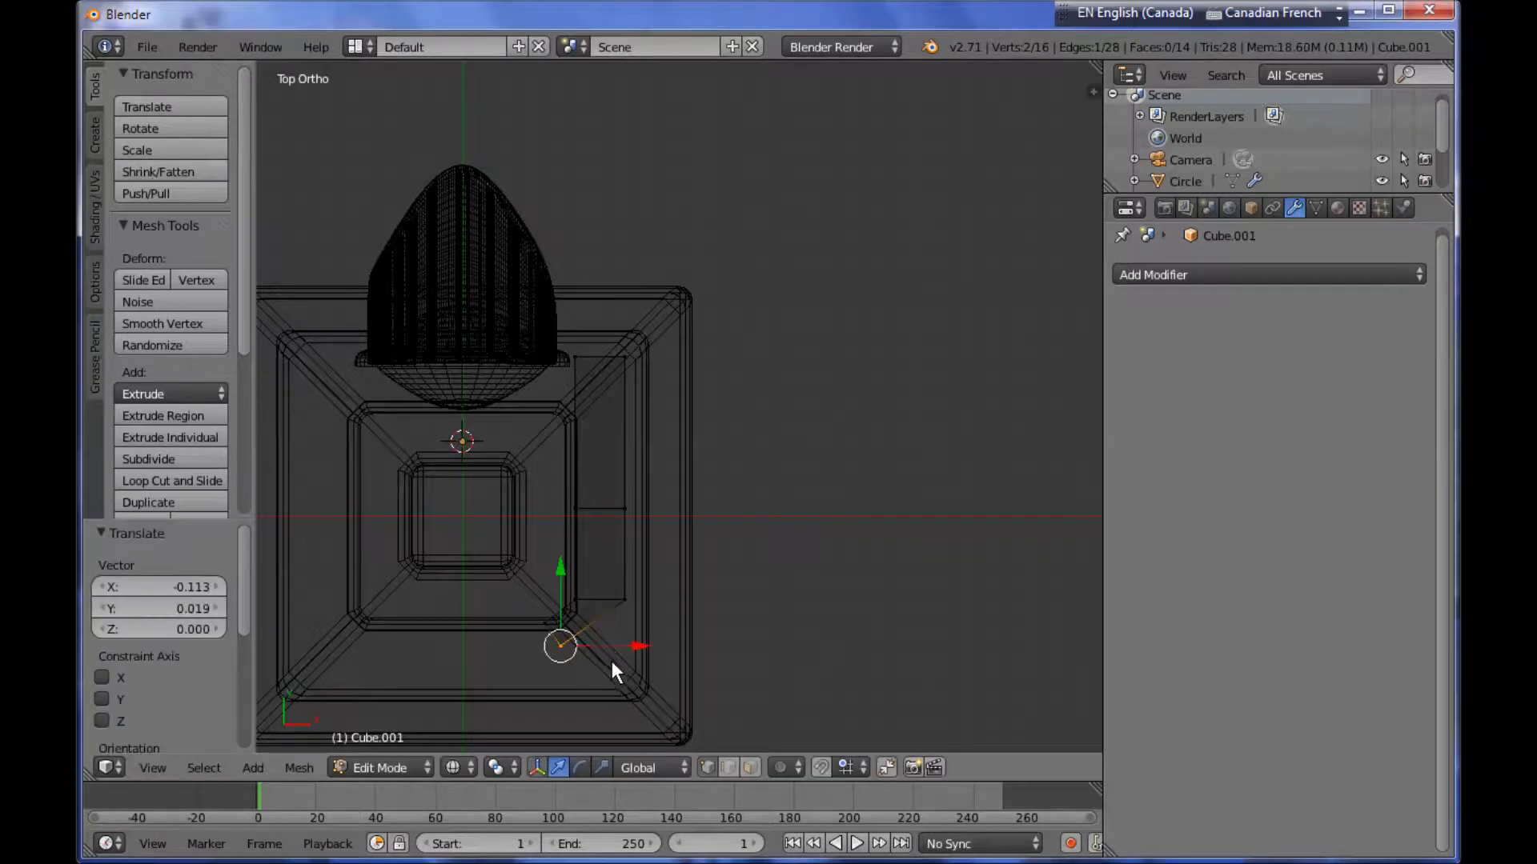
In top view, select the outer vertices at the bracket's front end and move them about -0.102 along X.
{"action": "scroll", "coordinate": [612, 661], "scroll_direction": "up", "scroll_amount": 3}
{"action": "middle_click_drag", "start_coordinate": [612, 653], "coordinate": [685, 370]}
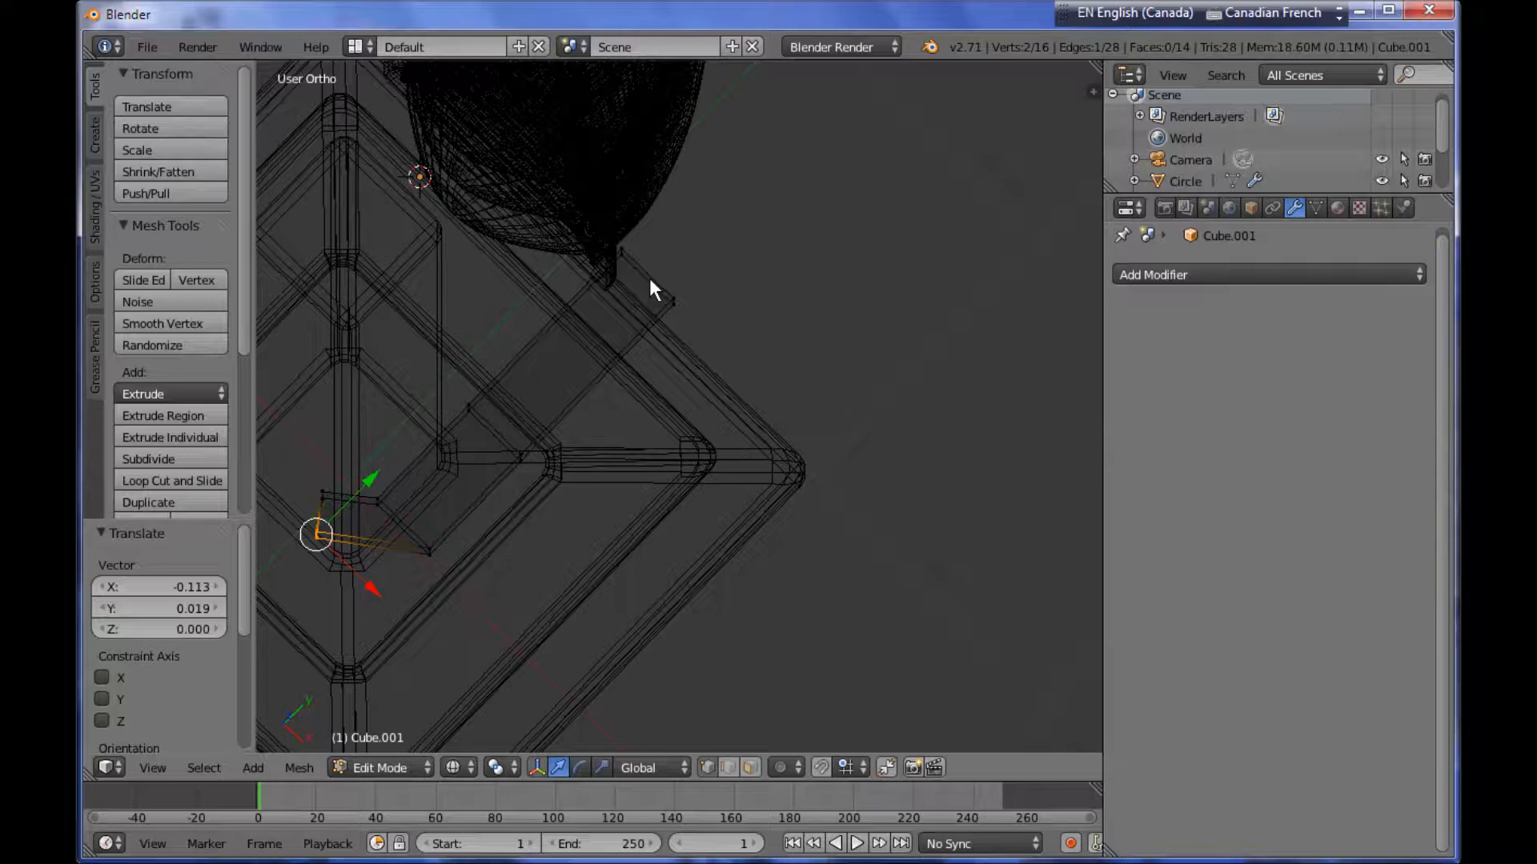
{"action": "key", "text": "a"}
{"action": "key", "text": "KP_7"}
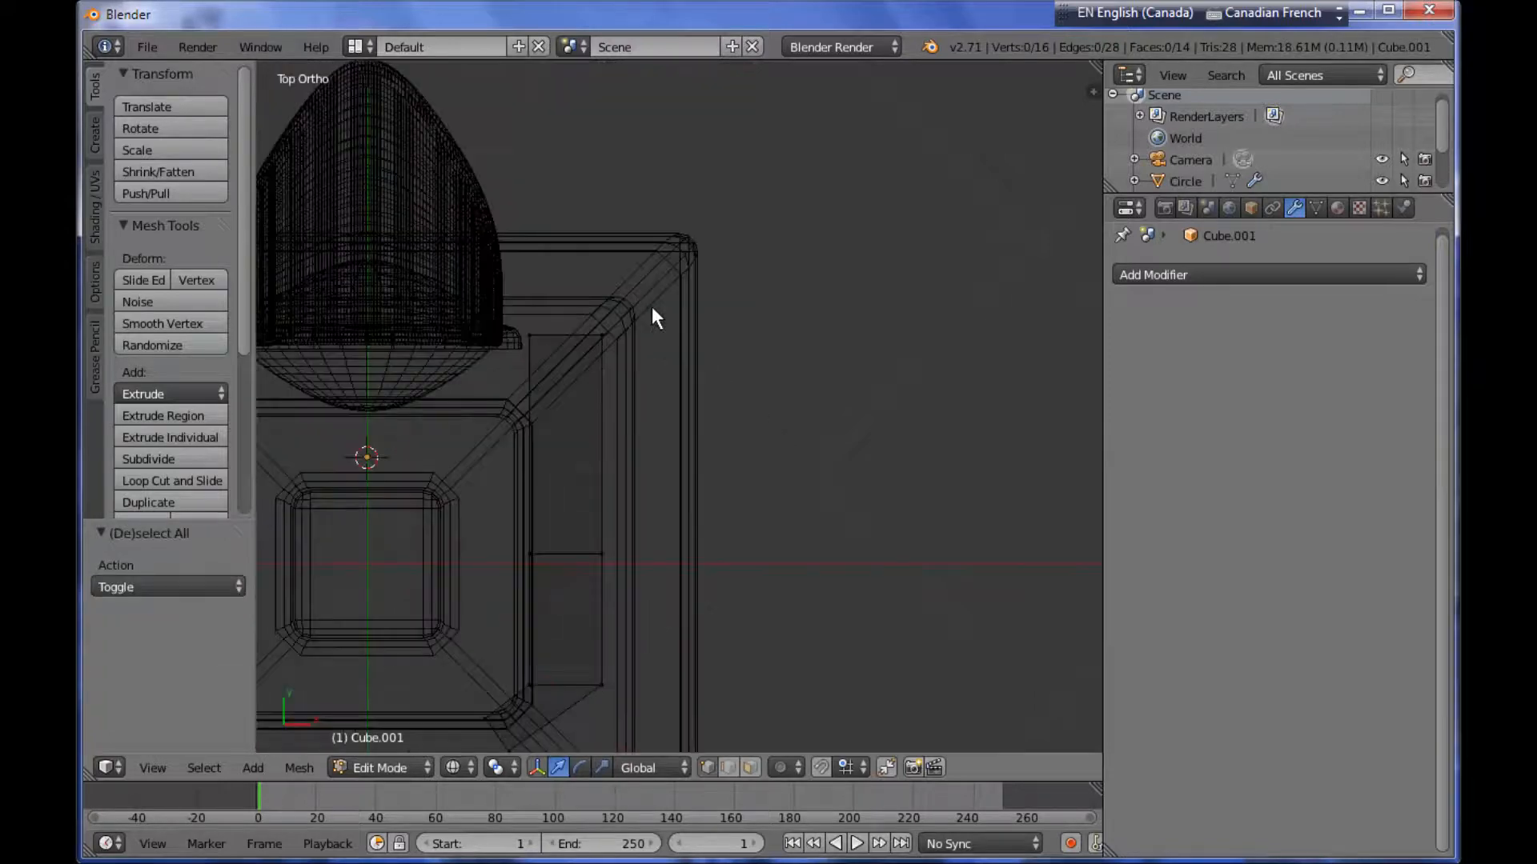
{"action": "key", "text": "b"}
{"action": "left_click_drag", "start_coordinate": [584, 306], "coordinate": [677, 391]}
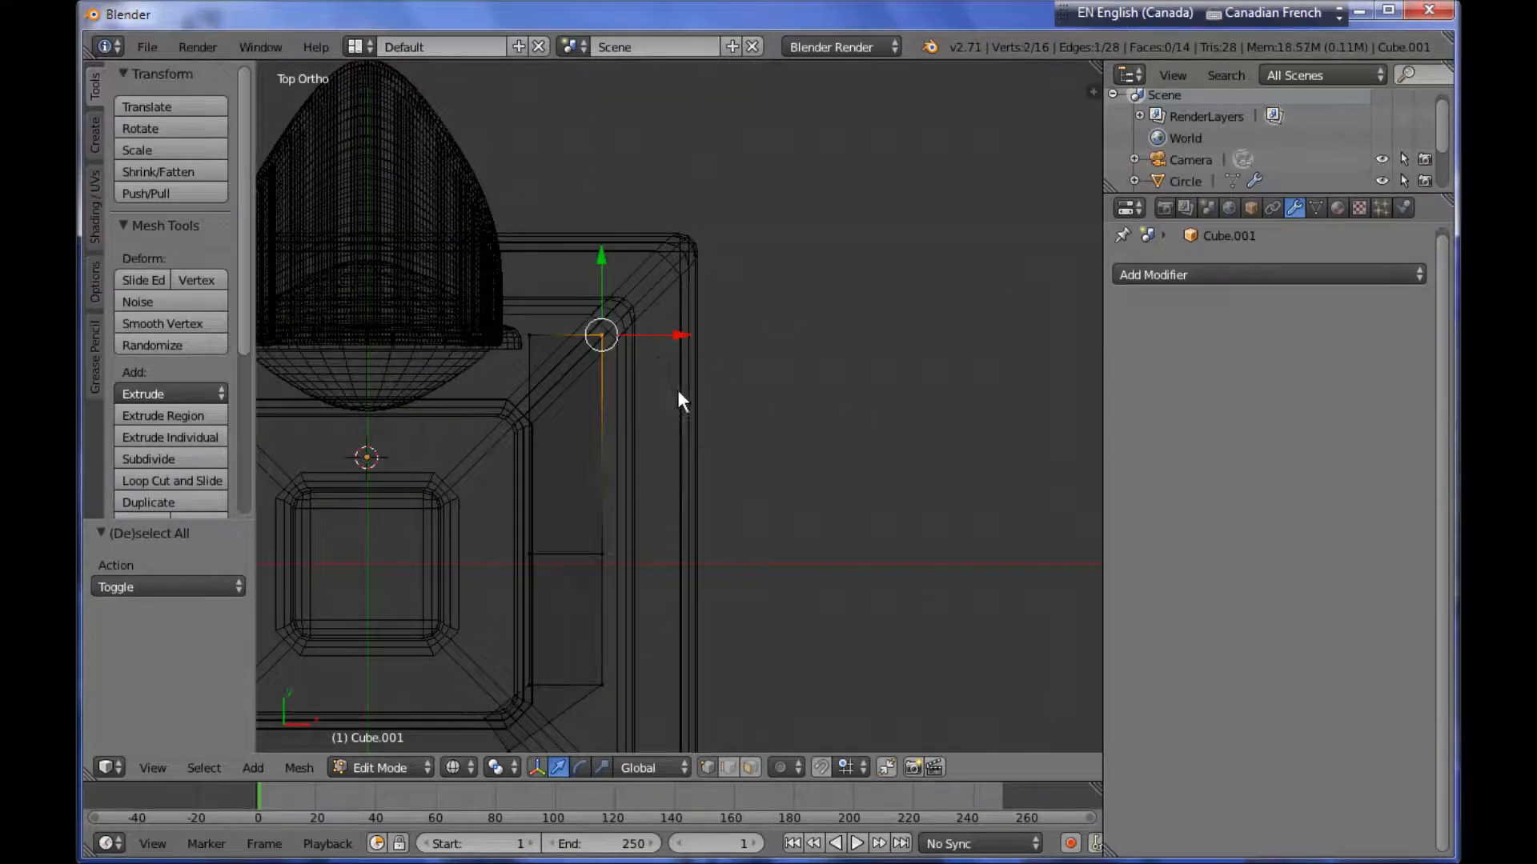
{"action": "left_click_drag", "start_coordinate": [661, 333], "coordinate": [637, 334]}
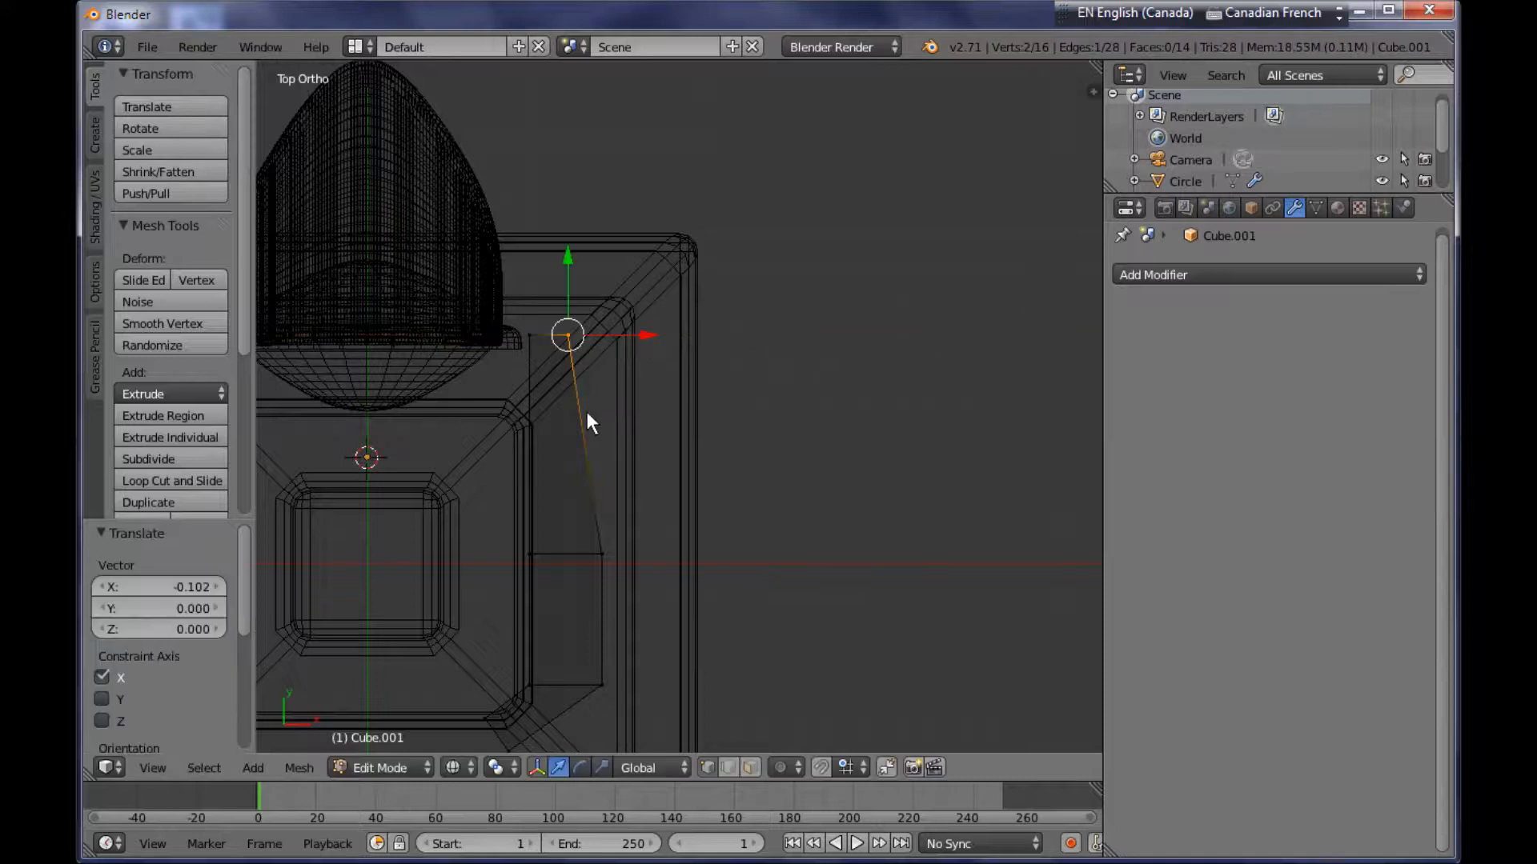
Add a loop cut near the bracket's front end and move its outer vertices about 0.043 along X.
{"action": "key", "text": "ctrl+r"}
{"action": "left_click", "coordinate": [580, 392]}
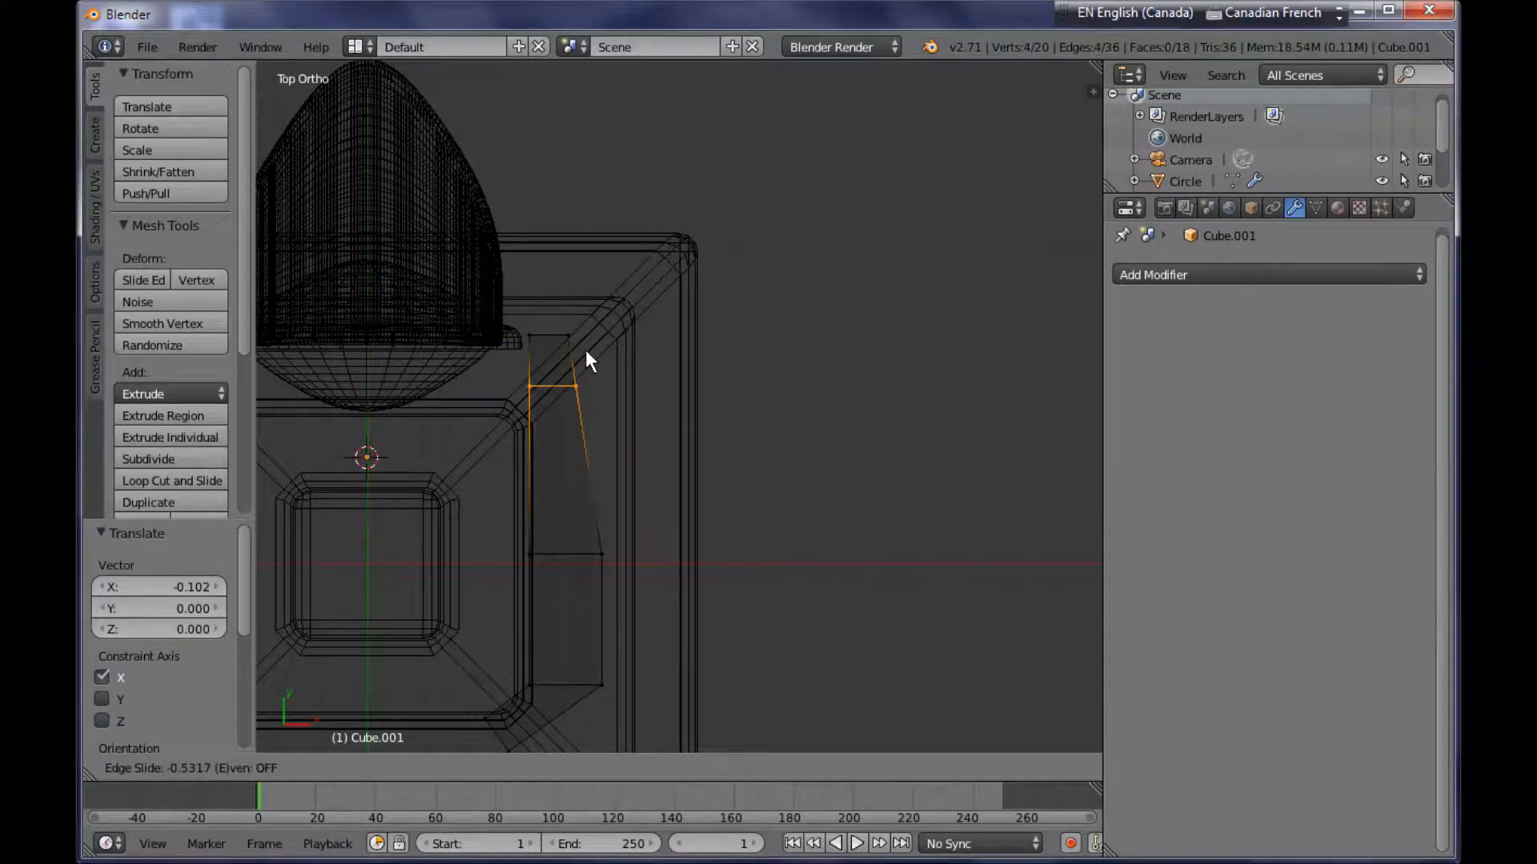
{"action": "left_click", "coordinate": [589, 364]}
{"action": "key", "text": "a"}
{"action": "key", "text": "b"}
{"action": "left_click_drag", "start_coordinate": [561, 363], "coordinate": [622, 447]}
{"action": "left_click_drag", "start_coordinate": [622, 386], "coordinate": [637, 391]}
Select the outer-side vertices between the bracket's front and rear ends and move them about -0.089 along X to thin the arm.
{"action": "middle_click_drag", "start_coordinate": [651, 520], "coordinate": [656, 448], "text": "shift"}
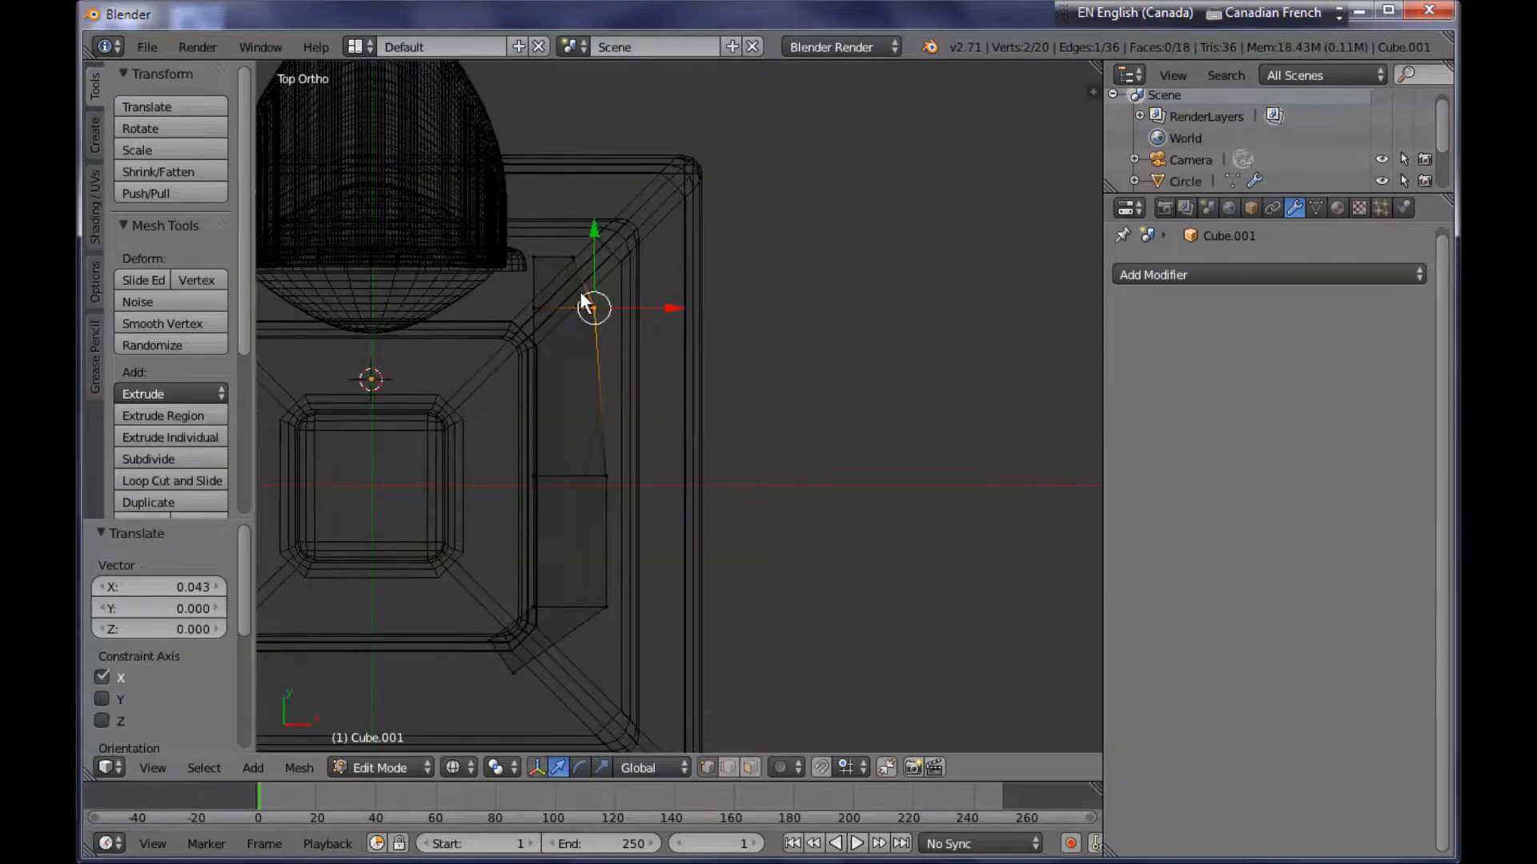
{"action": "key", "text": "b"}
{"action": "left_click_drag", "start_coordinate": [570, 271], "coordinate": [658, 688]}
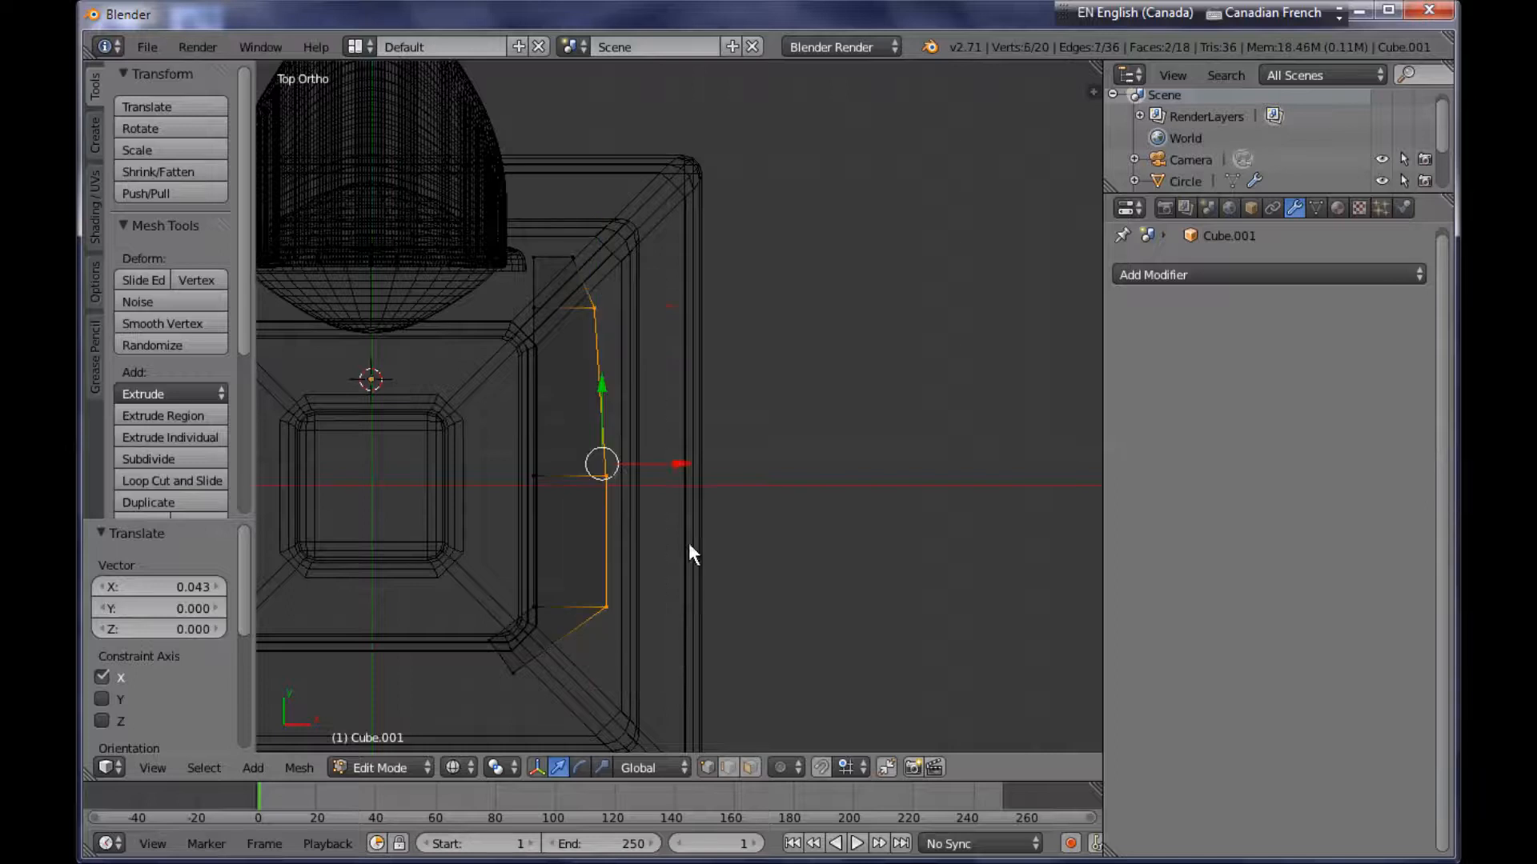
{"action": "left_click_drag", "start_coordinate": [688, 473], "coordinate": [650, 467]}
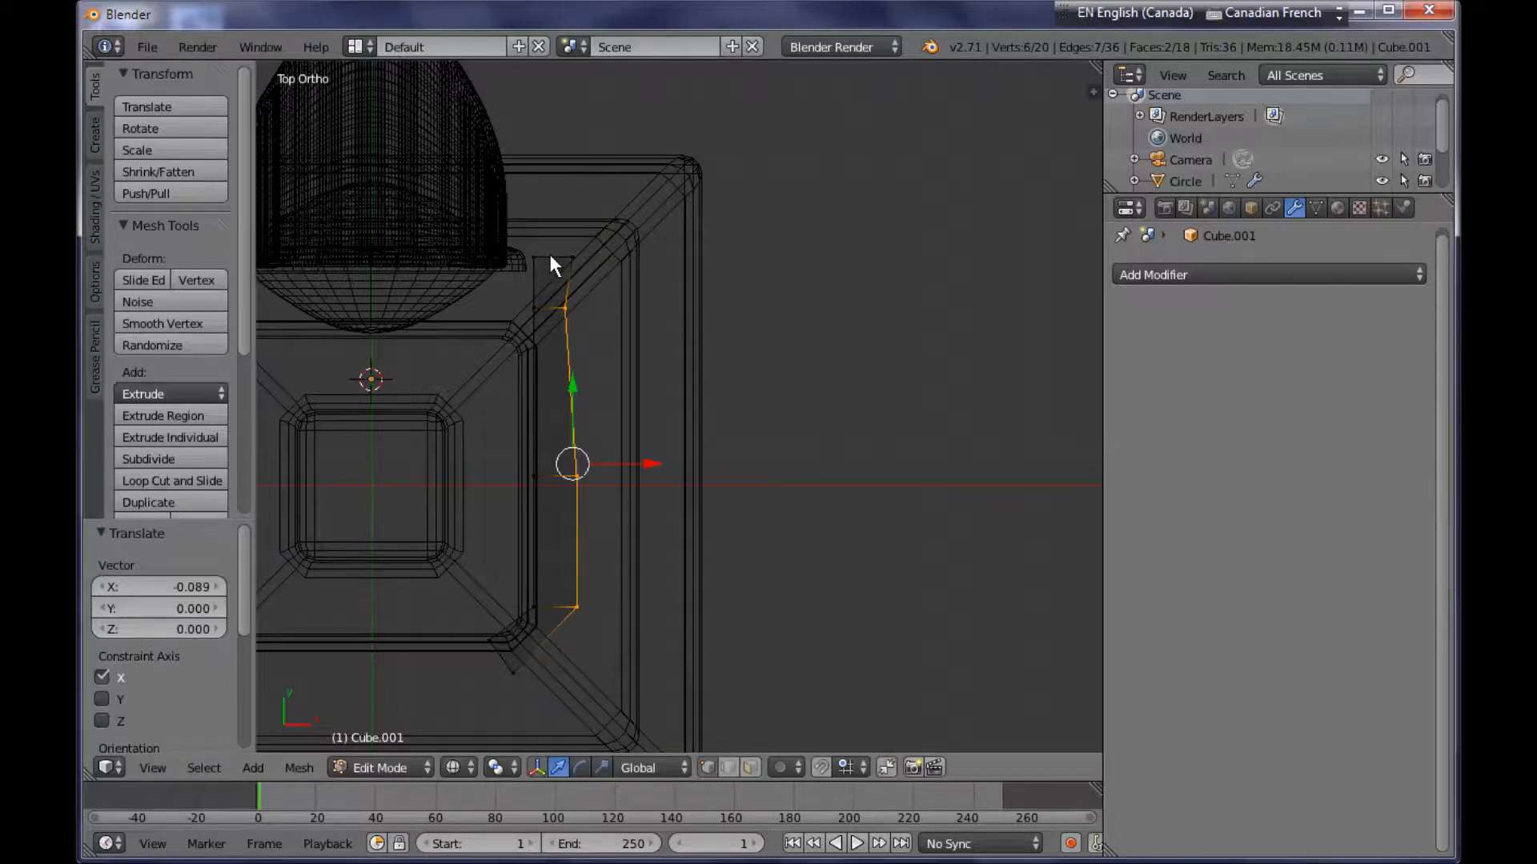
Narrow the bracket's front tip at its outer vertices, and move the straight rear section's outer vertices about -0.023 along X.
{"action": "key", "text": "a"}
{"action": "key", "text": "b"}
{"action": "left_click_drag", "start_coordinate": [543, 224], "coordinate": [608, 258]}
{"action": "key", "text": "a"}
{"action": "key", "text": "b"}
{"action": "left_click_drag", "start_coordinate": [550, 439], "coordinate": [626, 651]}
{"action": "left_click_drag", "start_coordinate": [657, 531], "coordinate": [651, 539]}
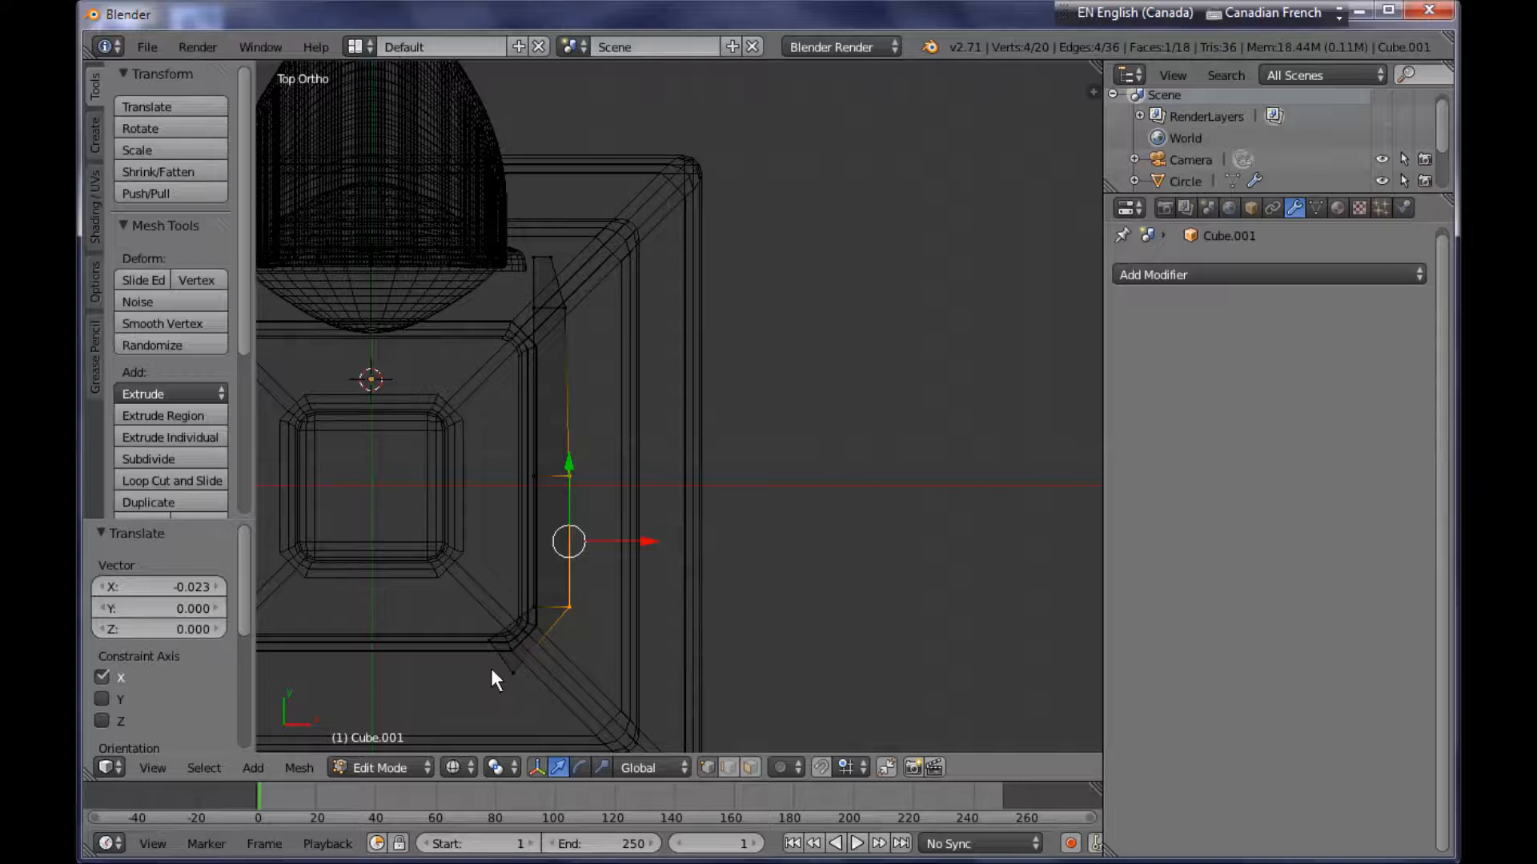
Select the outer vertices at the tip of the bracket's angled end and move them about -0.030 in X and 0.039 in Y.
{"action": "key", "text": "a"}
{"action": "key", "text": "b"}
{"action": "left_click_drag", "start_coordinate": [493, 651], "coordinate": [563, 685]}
{"action": "key", "text": "g"}
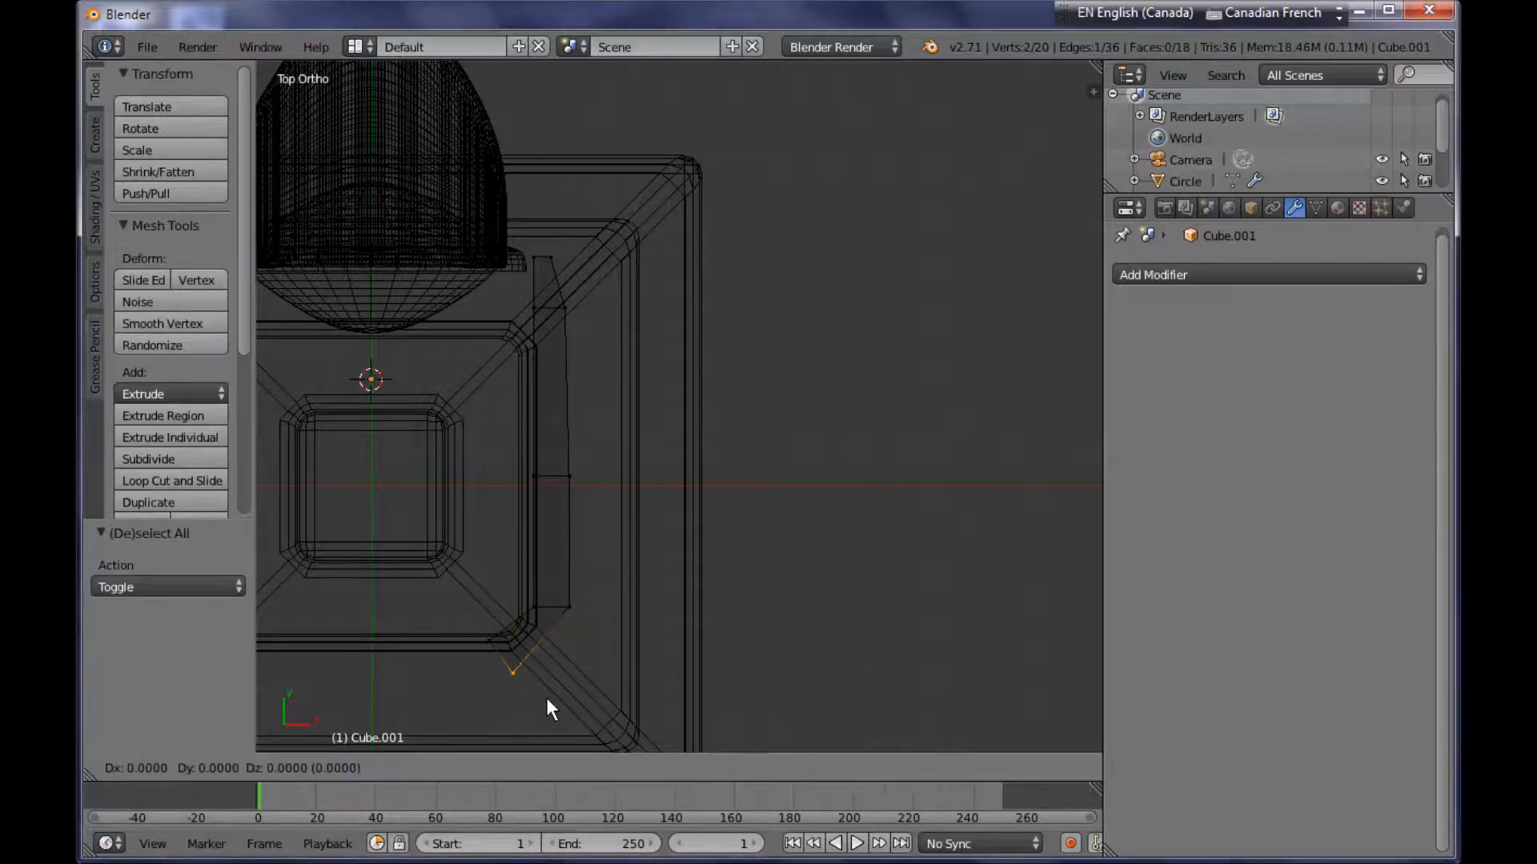
{"action": "left_click", "coordinate": [544, 698]}
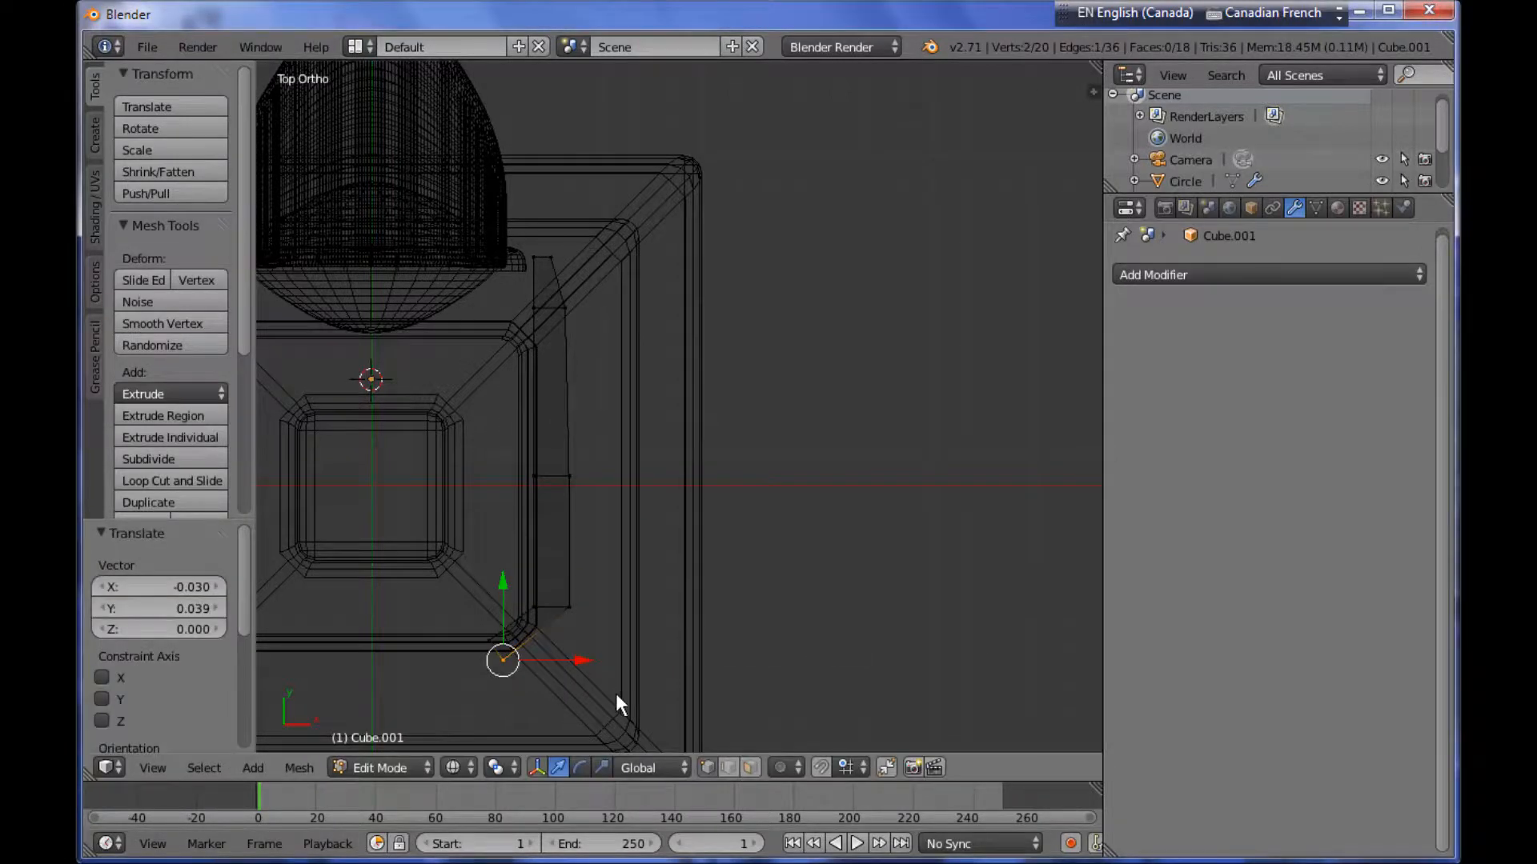
In solid shading and top view, select the whole bracket and move it about -0.031 along X to meet the lamp housing's edge.
{"action": "key", "text": "z"}
{"action": "mouse_move", "coordinate": [681, 660]}
{"action": "middle_mouse_down"}
{"action": "mouse_move", "coordinate": [424, 541]}
{"action": "mouse_move", "coordinate": [458, 631]}
{"action": "mouse_move", "coordinate": [560, 661]}
{"action": "mouse_move", "coordinate": [438, 435]}
{"action": "middle_mouse_up"}
{"action": "key", "text": "KP_7"}
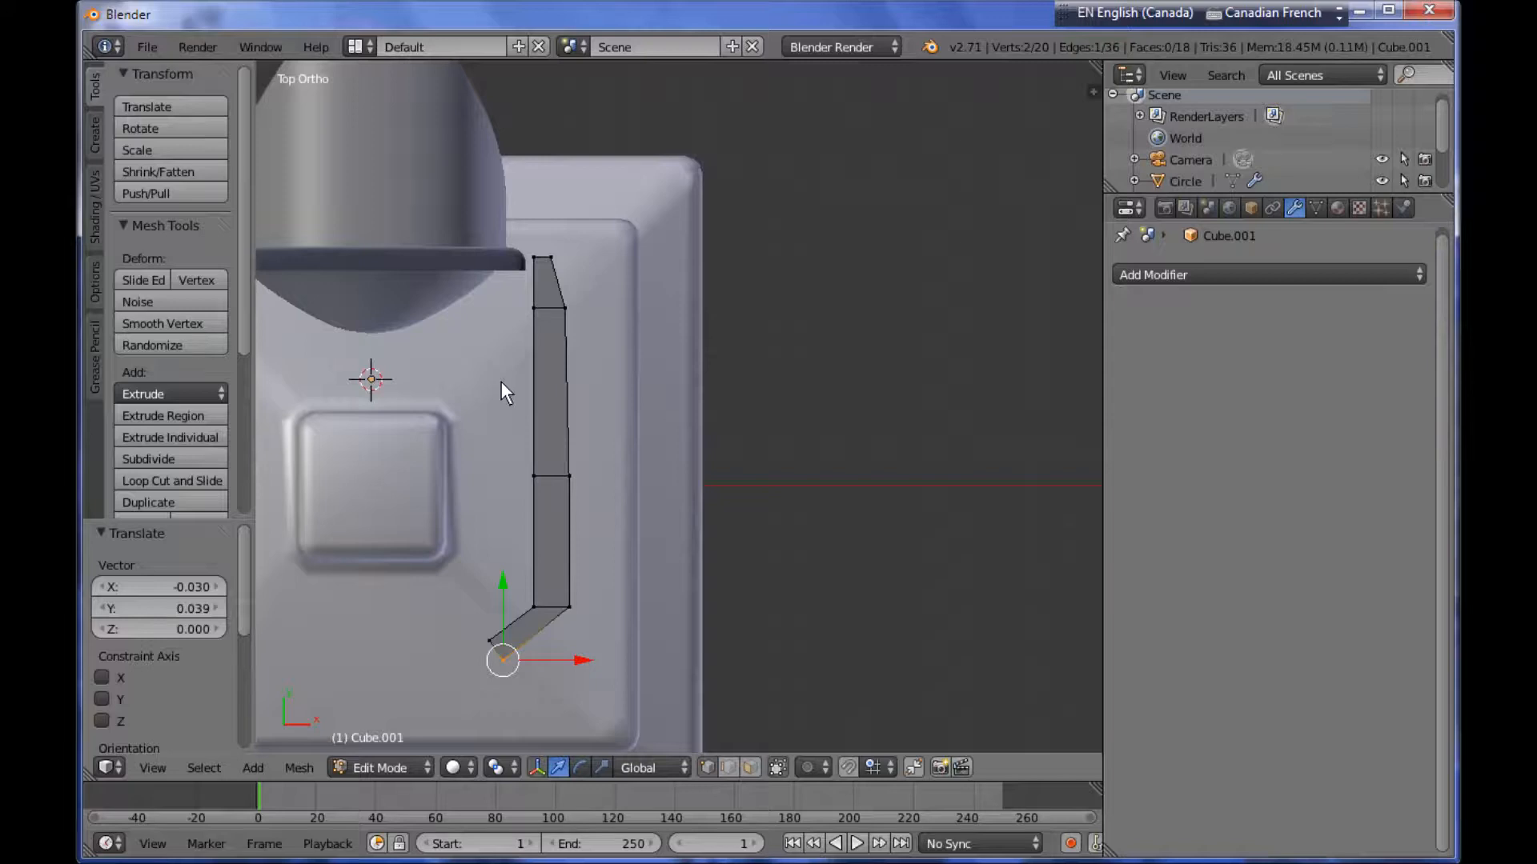
{"action": "scroll", "coordinate": [501, 384], "scroll_direction": "down", "scroll_amount": 2}
{"action": "scroll", "coordinate": [536, 440], "scroll_direction": "up", "scroll_amount": 1}
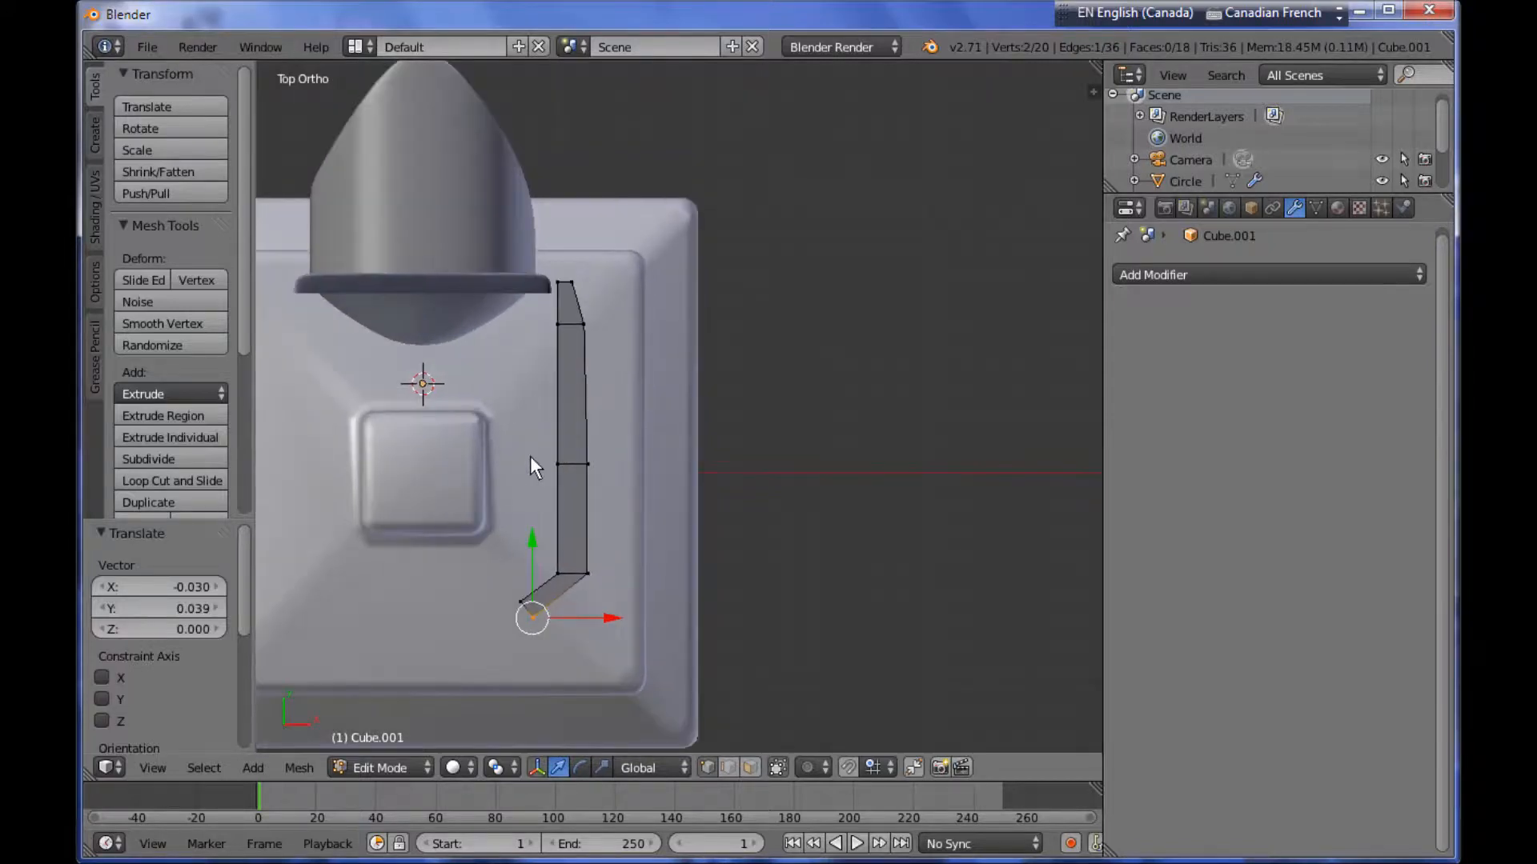
{"action": "key", "text": "a"}
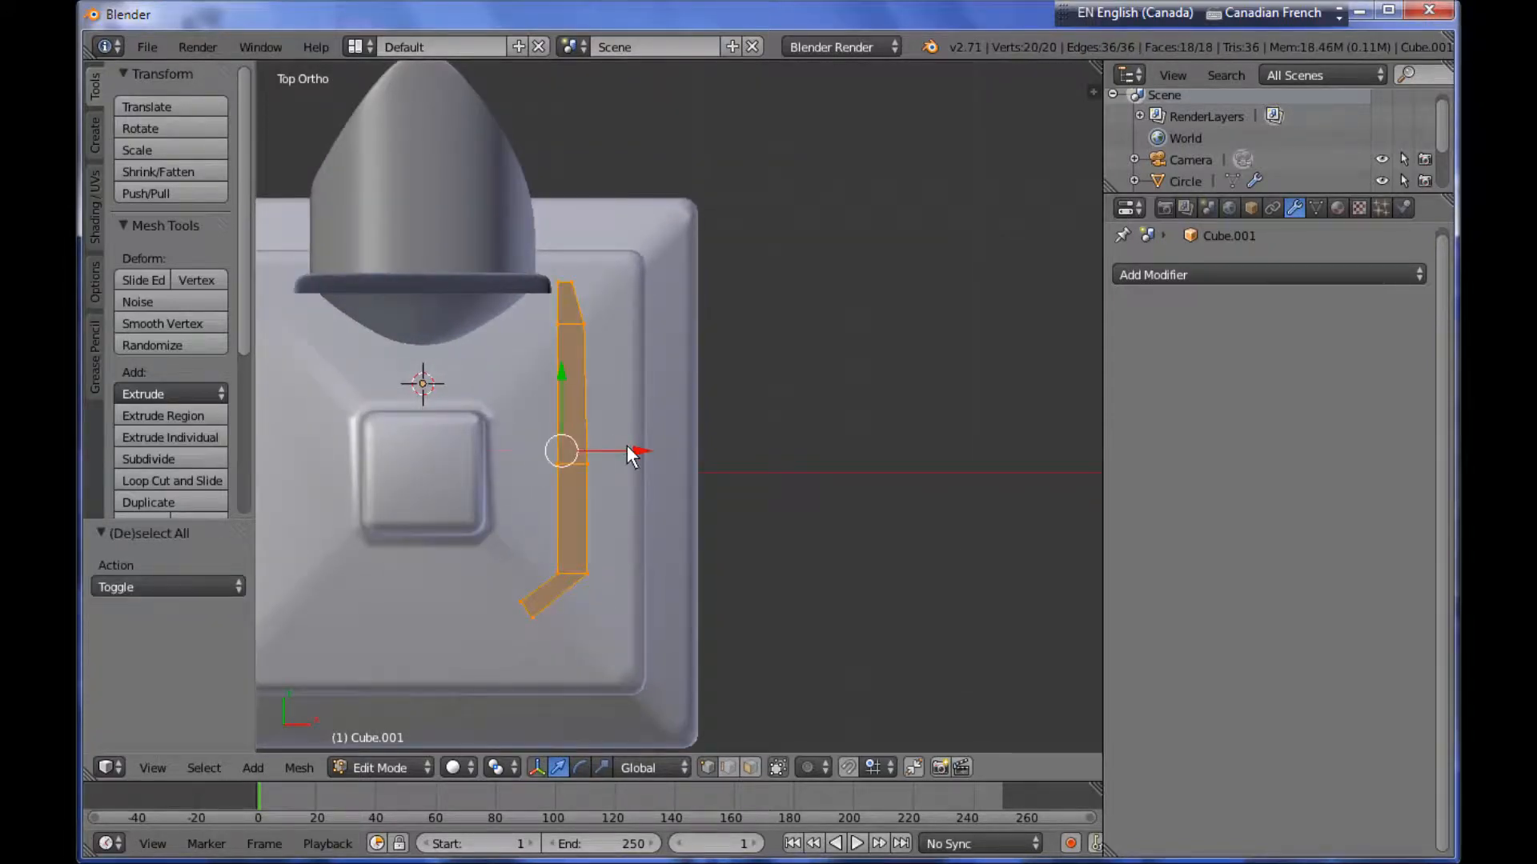
{"action": "left_click_drag", "start_coordinate": [627, 446], "coordinate": [622, 449]}
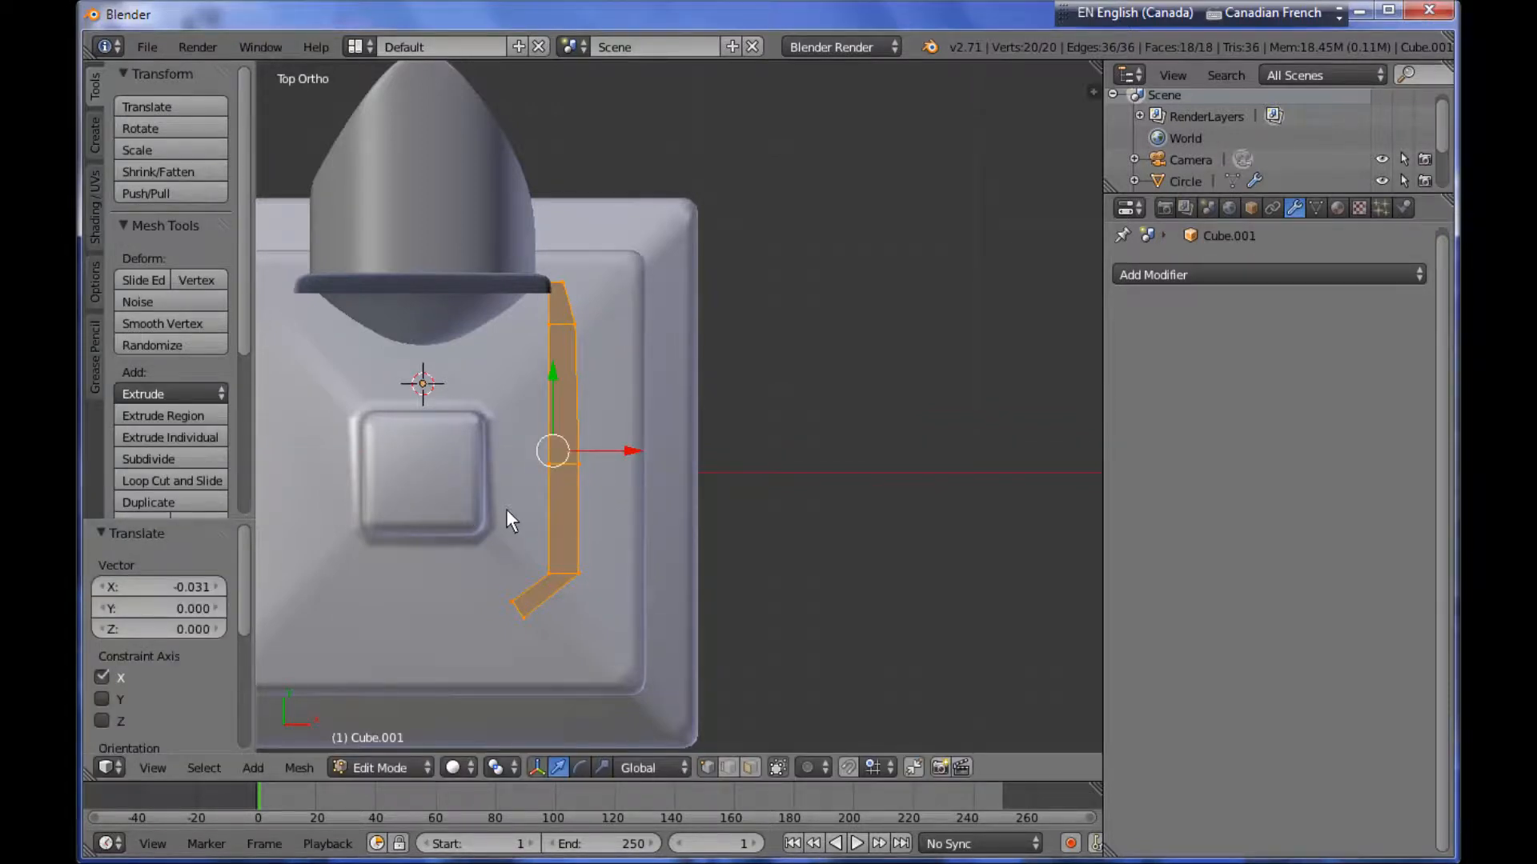
In wireframe, select the bracket's rear half including the angled end and move it about -0.224 along X against the post.
{"action": "mouse_move", "coordinate": [510, 513]}
{"action": "middle_mouse_down"}
{"action": "mouse_move", "coordinate": [502, 411]}
{"action": "mouse_move", "coordinate": [386, 395]}
{"action": "mouse_move", "coordinate": [413, 455]}
{"action": "mouse_move", "coordinate": [501, 515]}
{"action": "middle_mouse_up"}
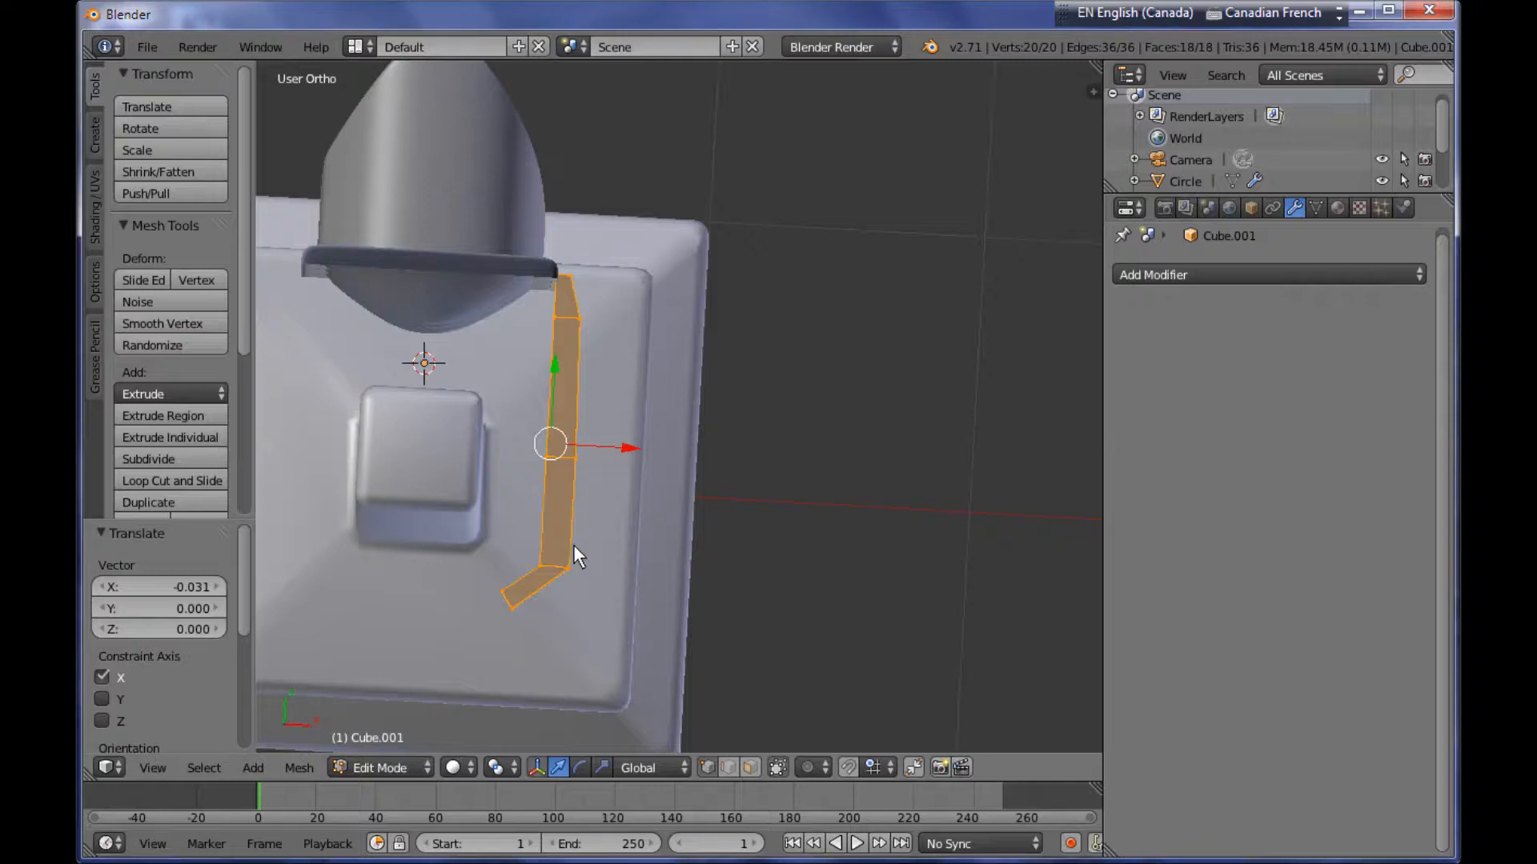
{"action": "key", "text": "KP_7"}
{"action": "key", "text": "a"}
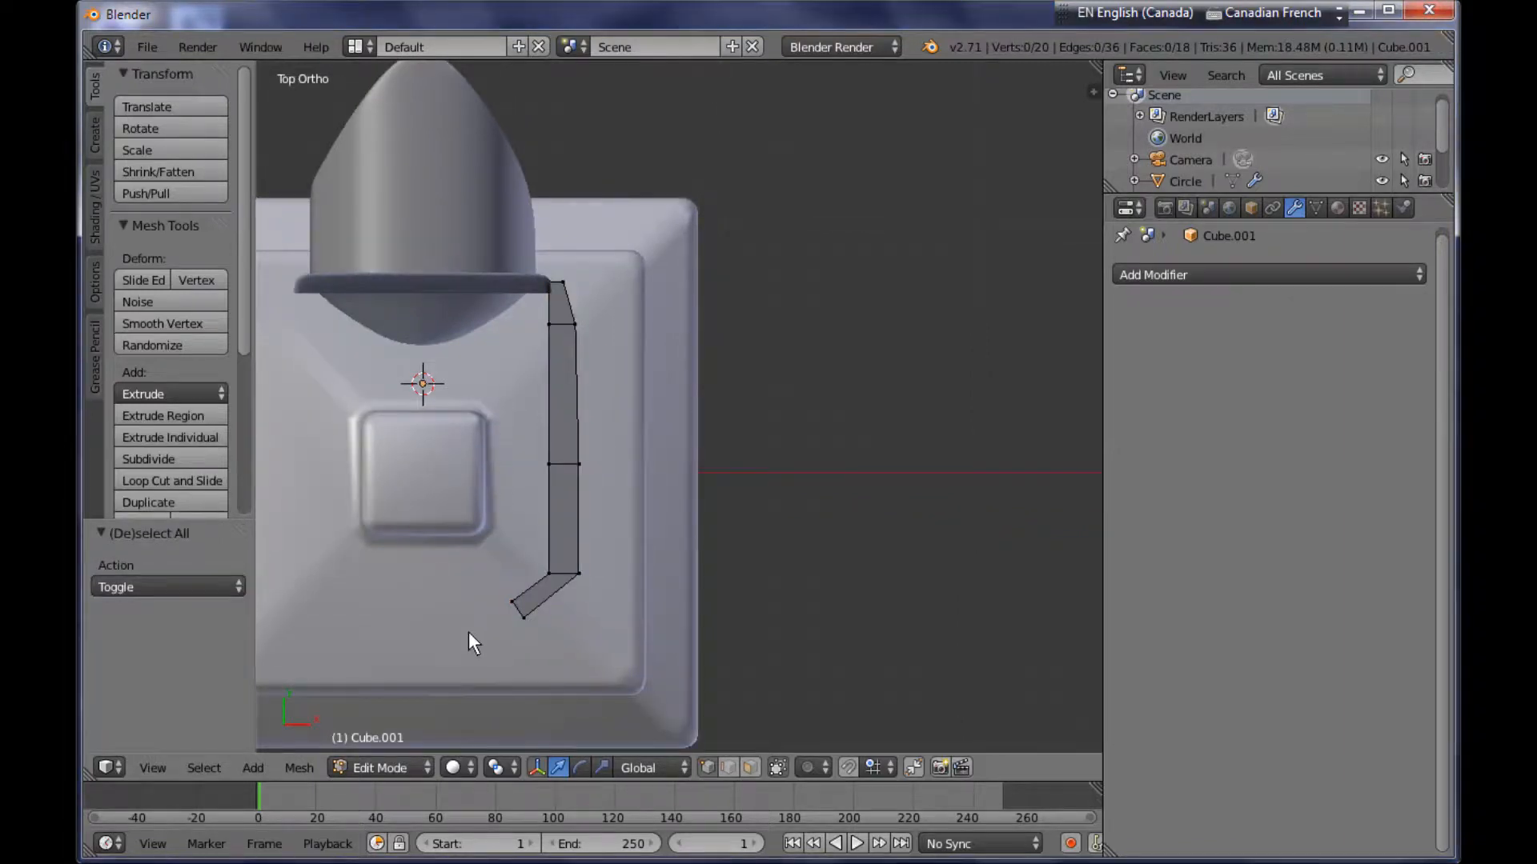
{"action": "key", "text": "z"}
{"action": "key", "text": "b"}
{"action": "left_click_drag", "start_coordinate": [491, 435], "coordinate": [649, 634]}
{"action": "key", "text": "g"}
{"action": "key", "text": "x"}
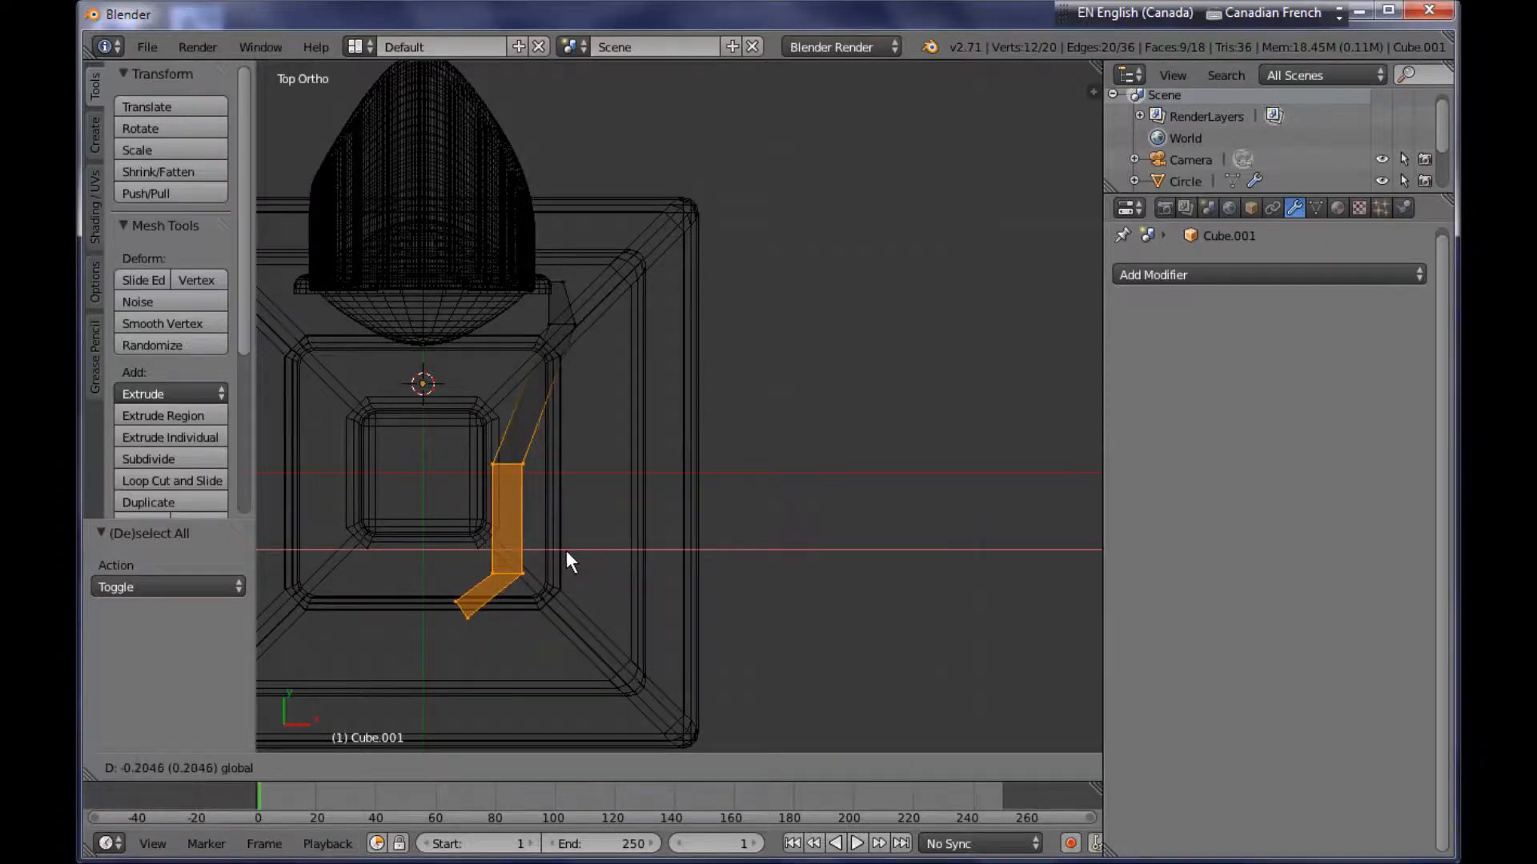
{"action": "left_click", "coordinate": [560, 554]}
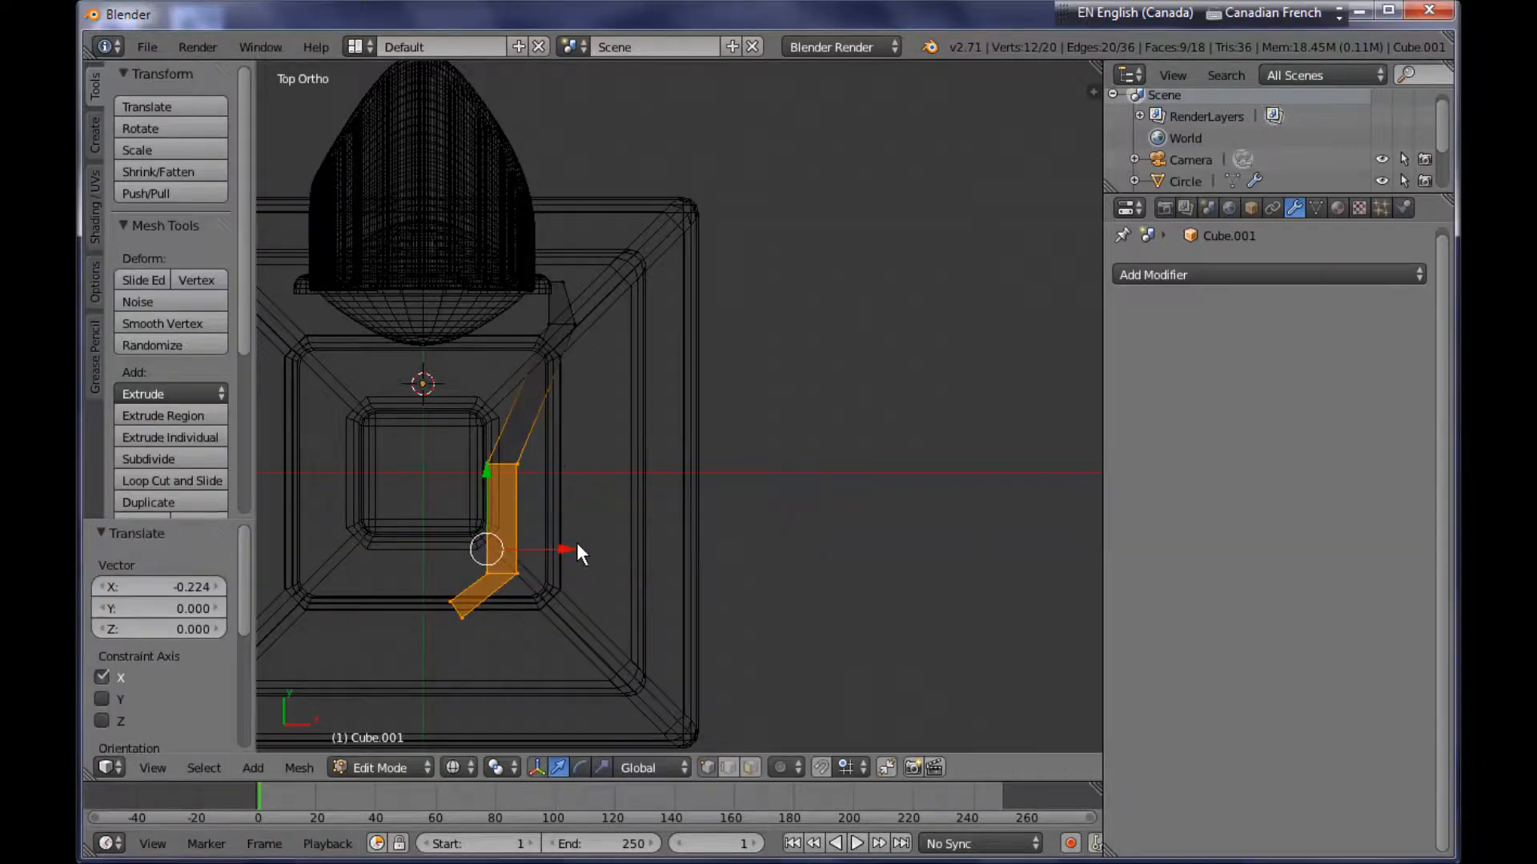
Delete the vertices at the tip of the bracket's angled rear end.
{"action": "key", "text": "a"}
{"action": "key", "text": "b"}
{"action": "left_click_drag", "start_coordinate": [429, 584], "coordinate": [521, 664]}
{"action": "key", "text": "x"}
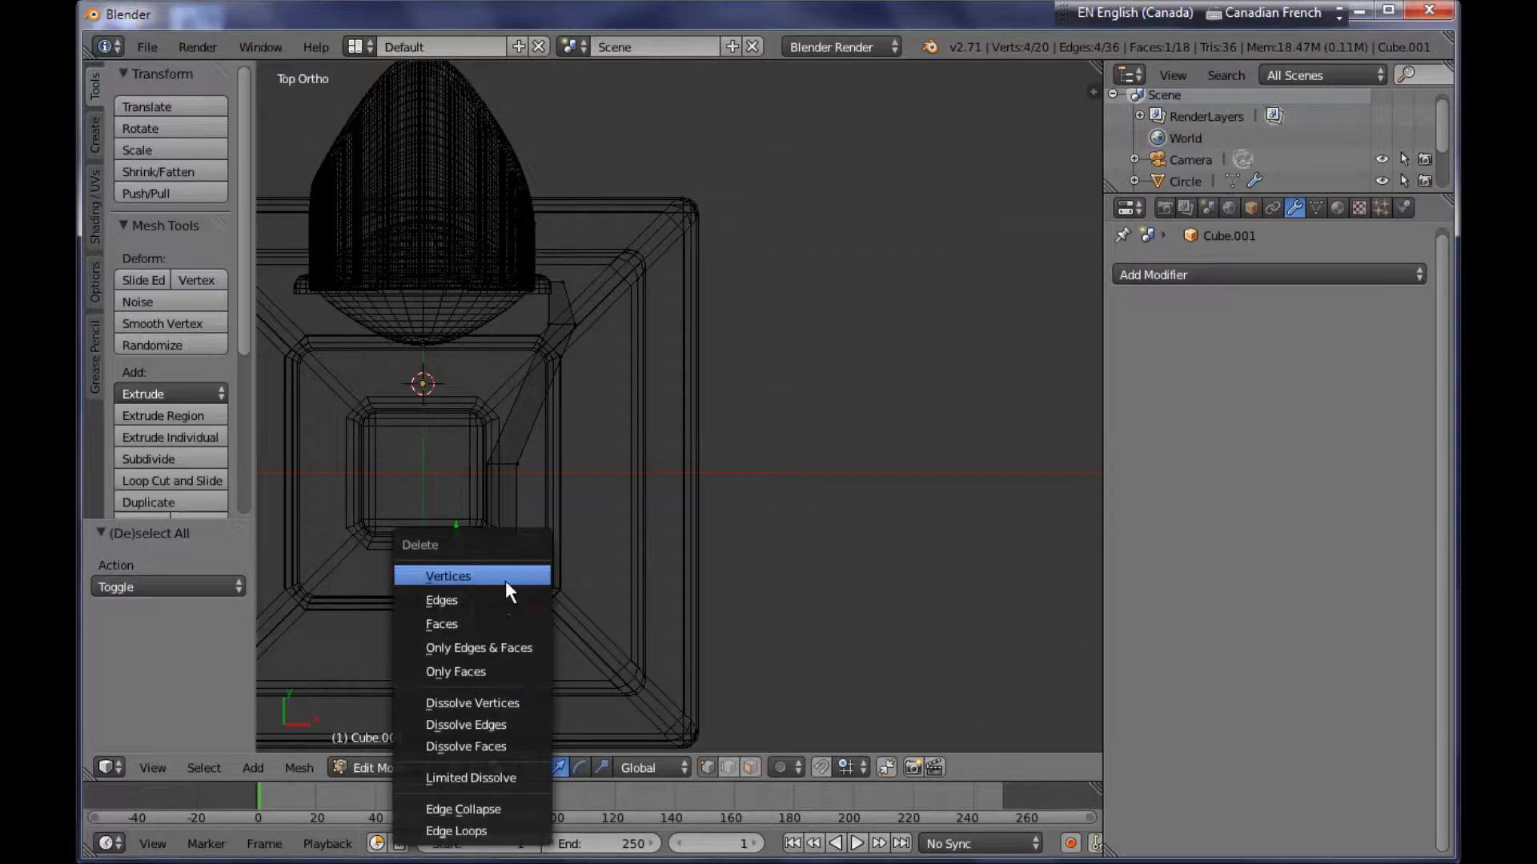
{"action": "left_click", "coordinate": [508, 579]}
Select the vertices at the bracket's open rear end and move them about 0.02 along Y.
{"action": "key", "text": "b"}
{"action": "left_click_drag", "start_coordinate": [458, 558], "coordinate": [610, 625]}
{"action": "key", "text": "g"}
{"action": "key", "text": "y"}
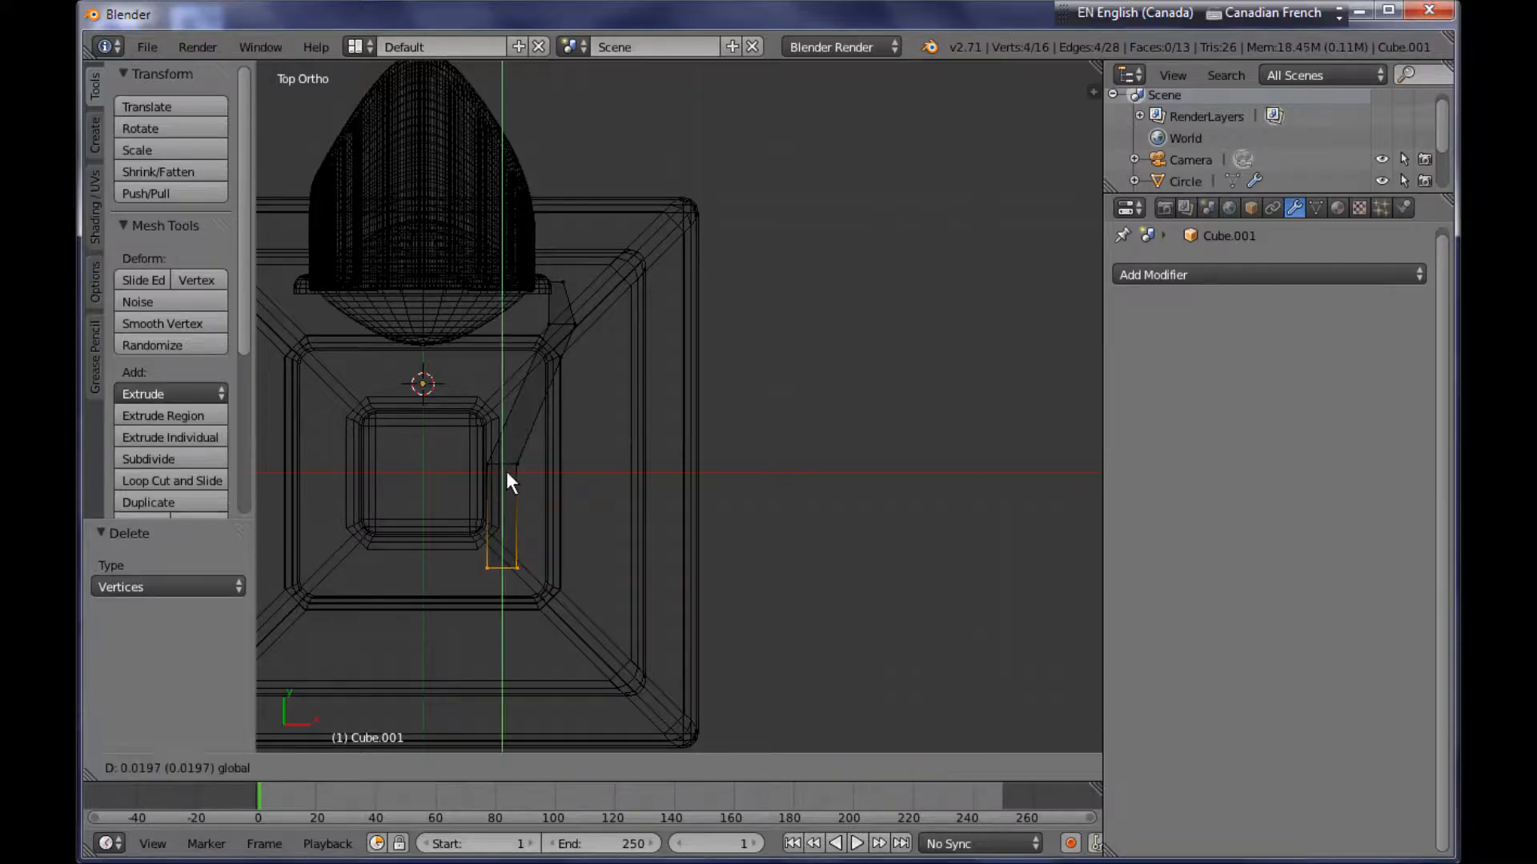
{"action": "left_click", "coordinate": [504, 481]}
In solid shading, close the bracket's open rear end with a new face.
{"action": "middle_click_drag", "start_coordinate": [573, 532], "coordinate": [404, 366]}
{"action": "key", "text": "Tab"}
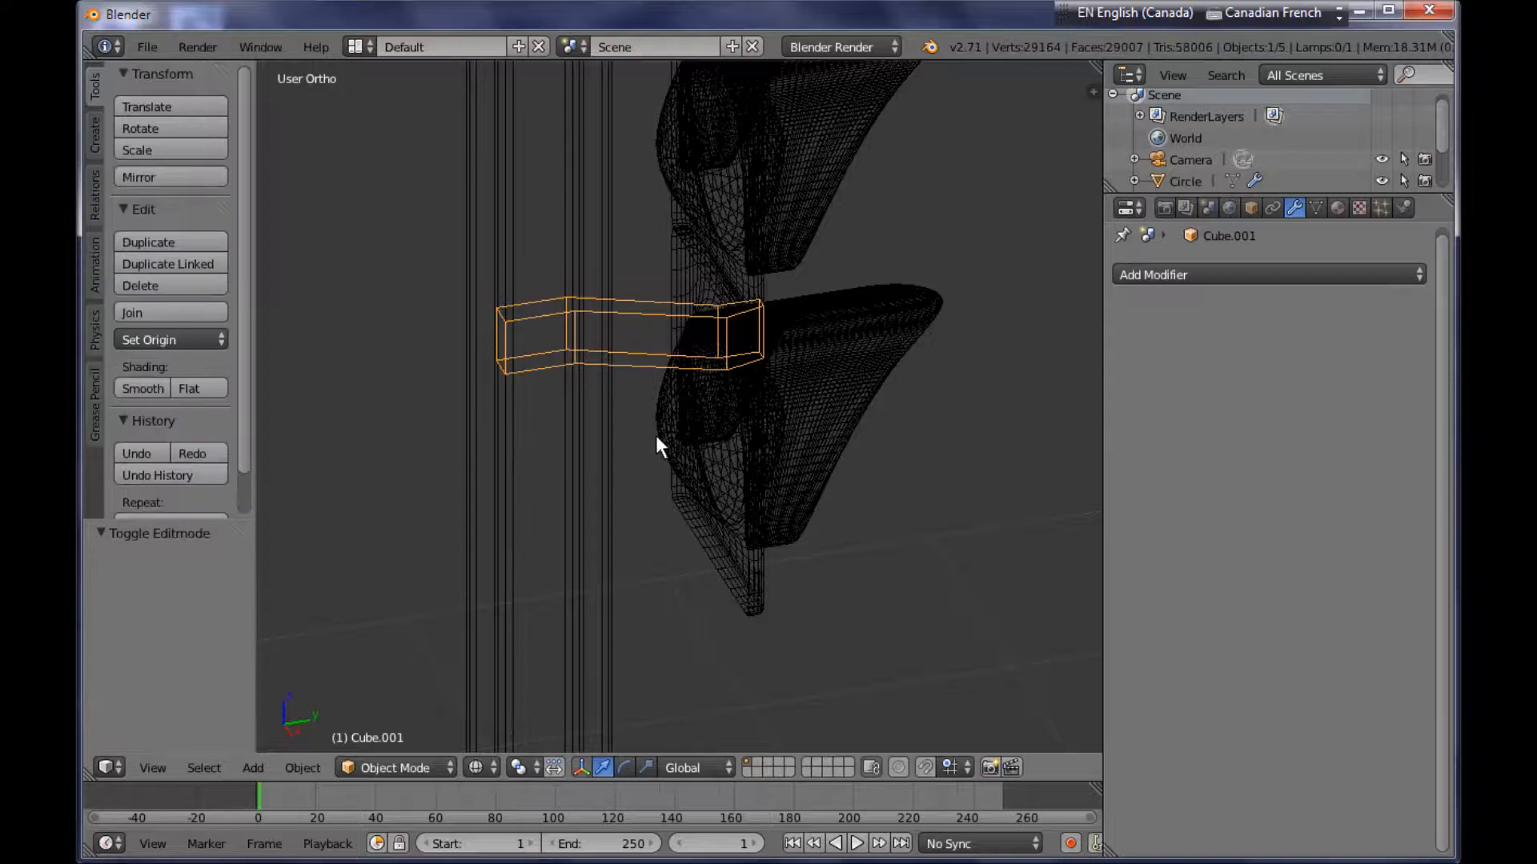
{"action": "key", "text": "z"}
{"action": "mouse_move", "coordinate": [676, 473]}
{"action": "middle_mouse_down"}
{"action": "mouse_move", "coordinate": [579, 451]}
{"action": "mouse_move", "coordinate": [719, 432]}
{"action": "mouse_move", "coordinate": [770, 407]}
{"action": "mouse_move", "coordinate": [673, 416]}
{"action": "mouse_move", "coordinate": [559, 456]}
{"action": "mouse_move", "coordinate": [634, 469]}
{"action": "mouse_move", "coordinate": [677, 527]}
{"action": "mouse_move", "coordinate": [744, 524]}
{"action": "mouse_move", "coordinate": [680, 536]}
{"action": "middle_mouse_up"}
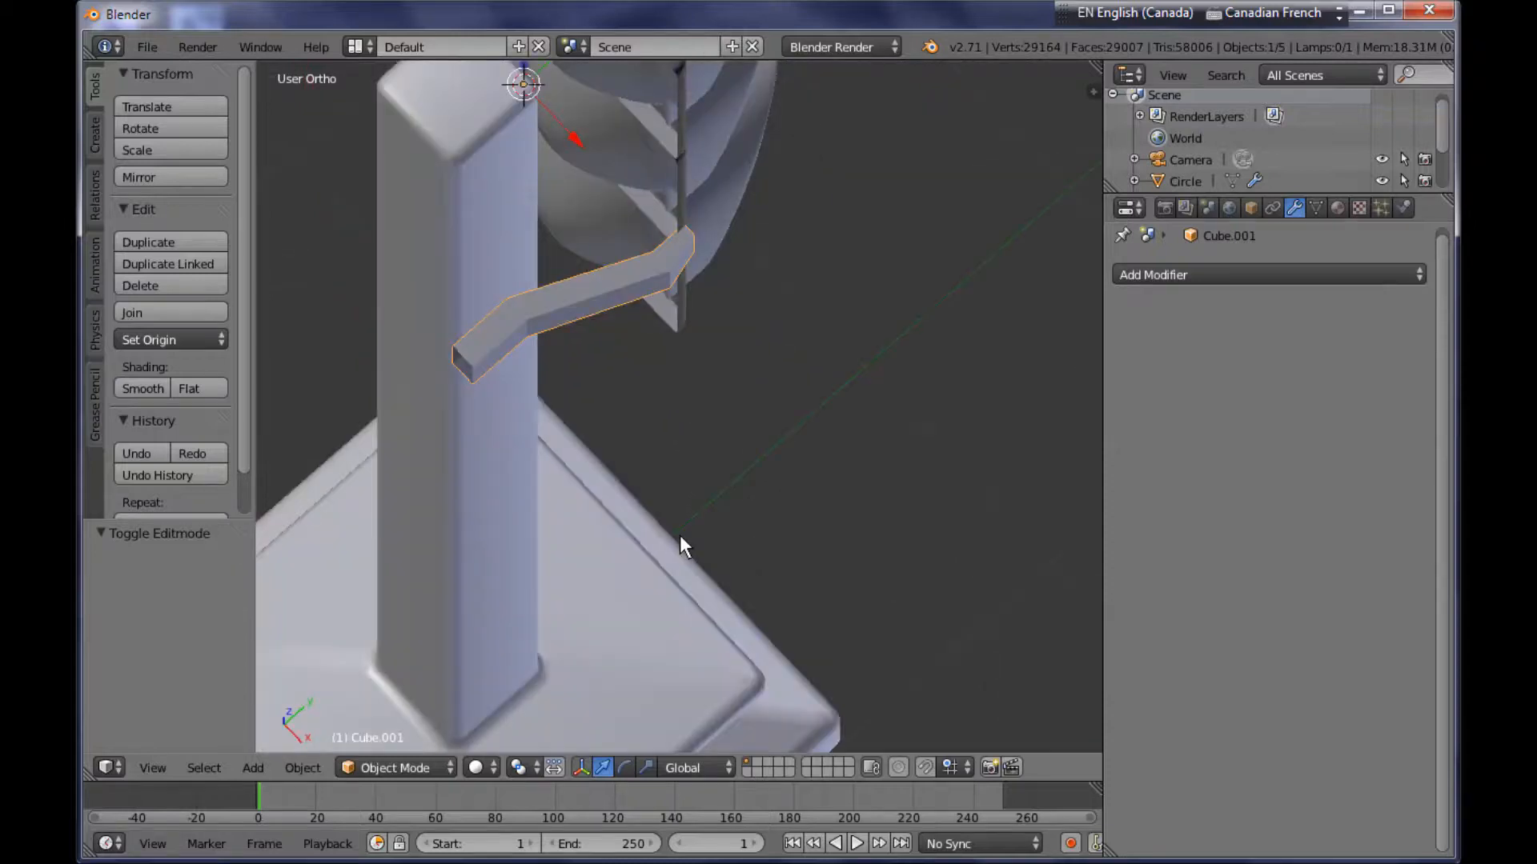
{"action": "middle_click_drag", "start_coordinate": [552, 504], "coordinate": [432, 424]}
{"action": "key", "text": "Tab"}
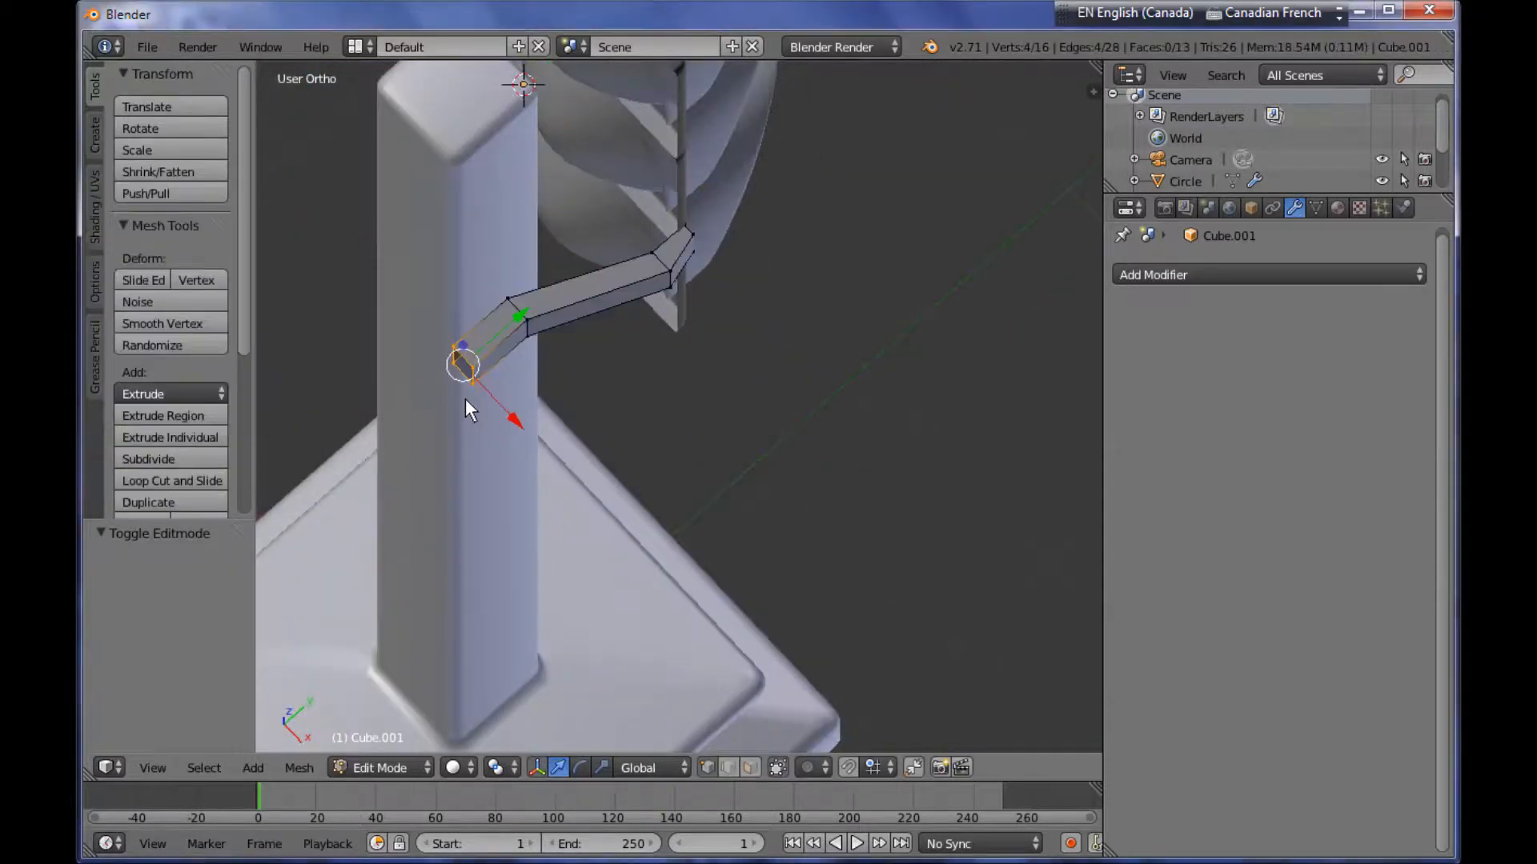
{"action": "key", "text": "f"}
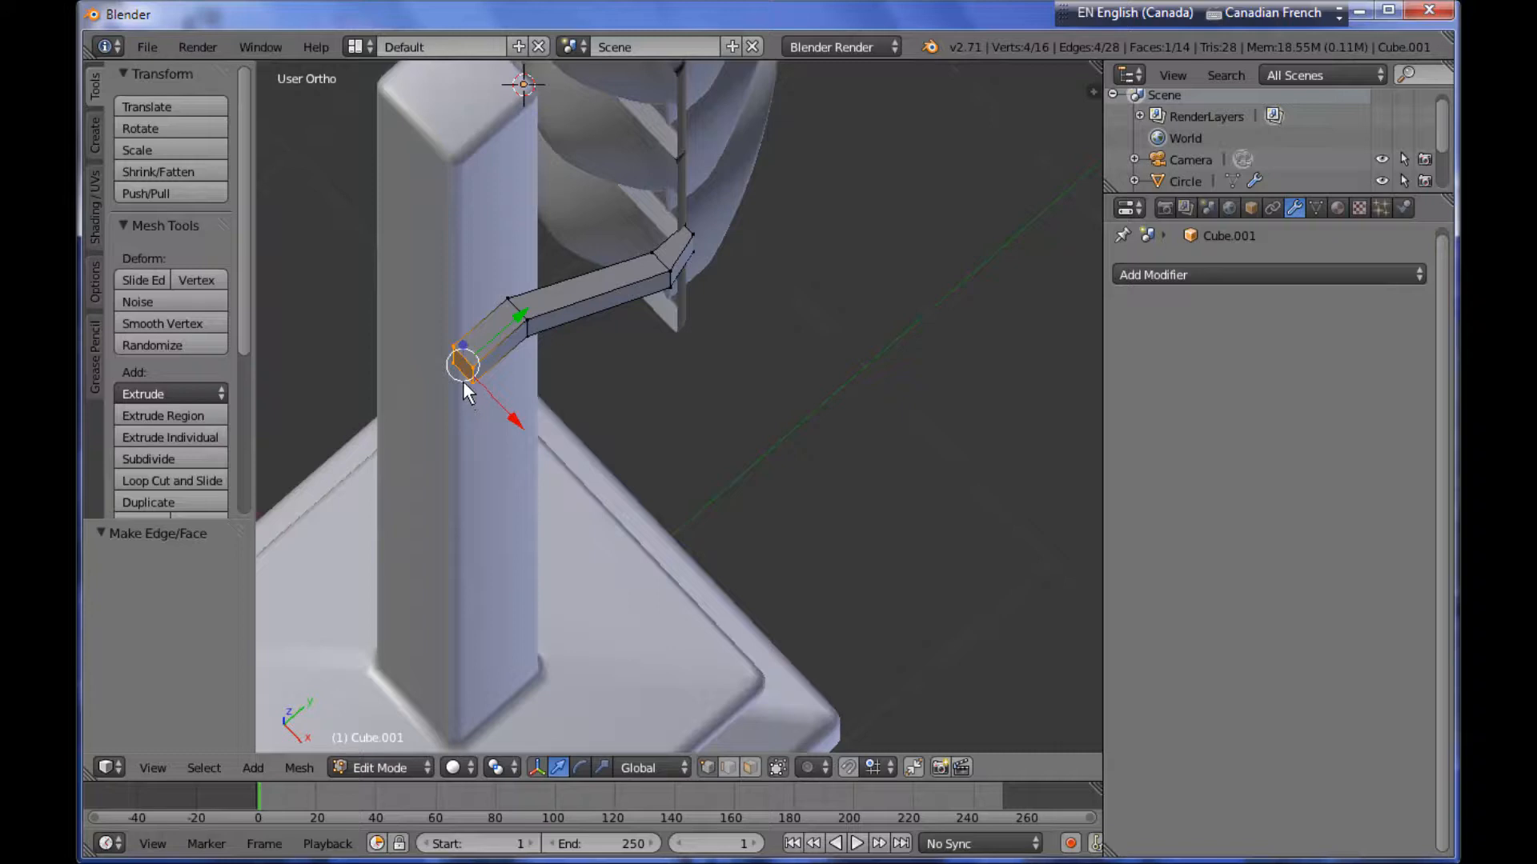
Switch to face selection and move the bracket's rear end face about -0.081 along Y, past the post.
{"action": "key", "text": "ctrl+Tab"}
{"action": "left_click", "coordinate": [421, 408]}
{"action": "key", "text": "ctrl+Tab"}
{"action": "left_click", "coordinate": [416, 432]}
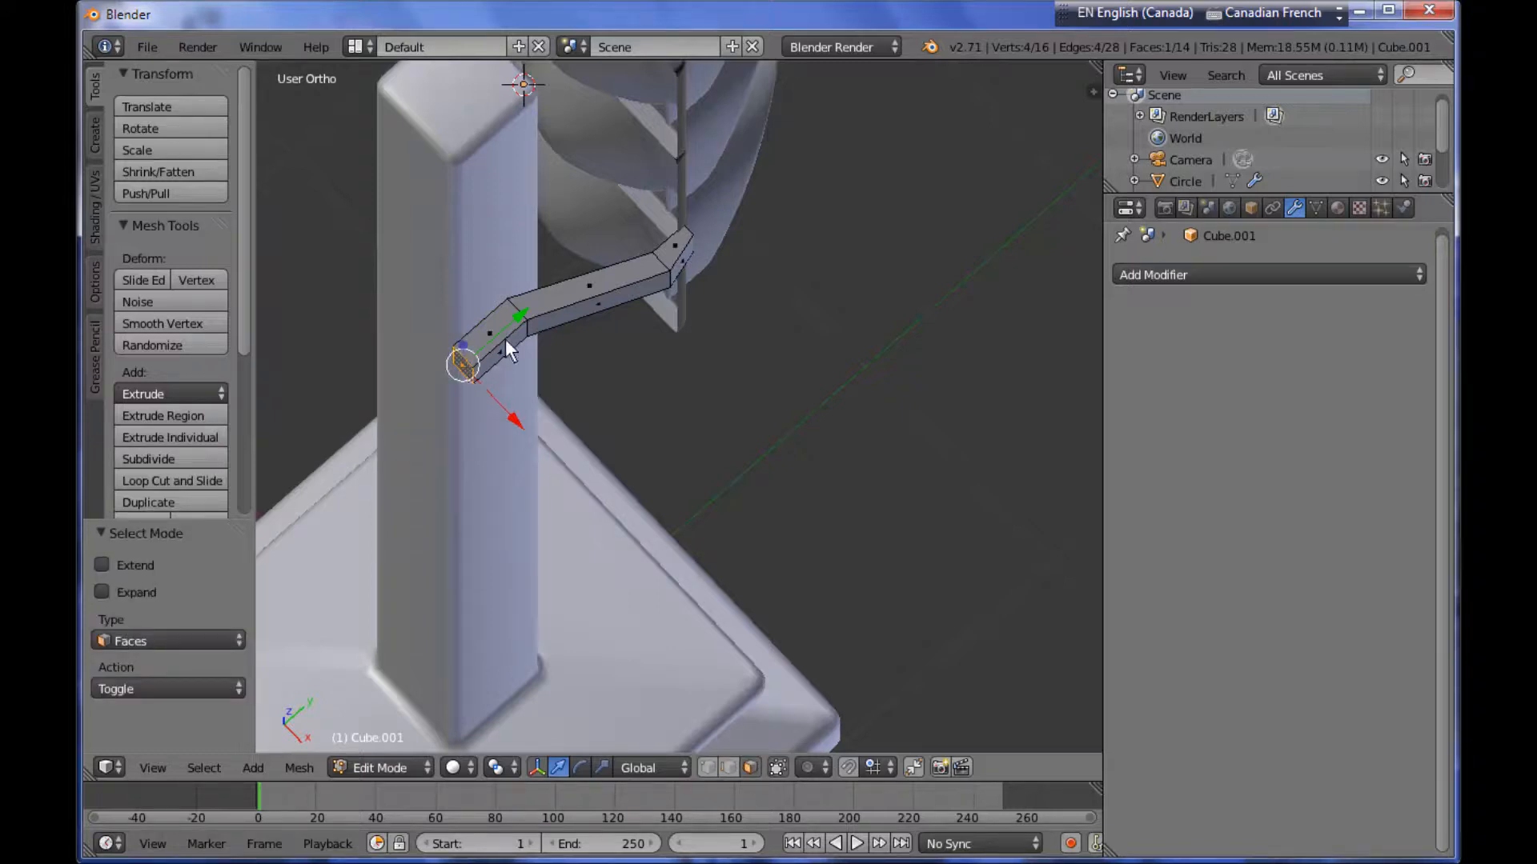
{"action": "key", "text": "e"}
{"action": "key", "text": "y"}
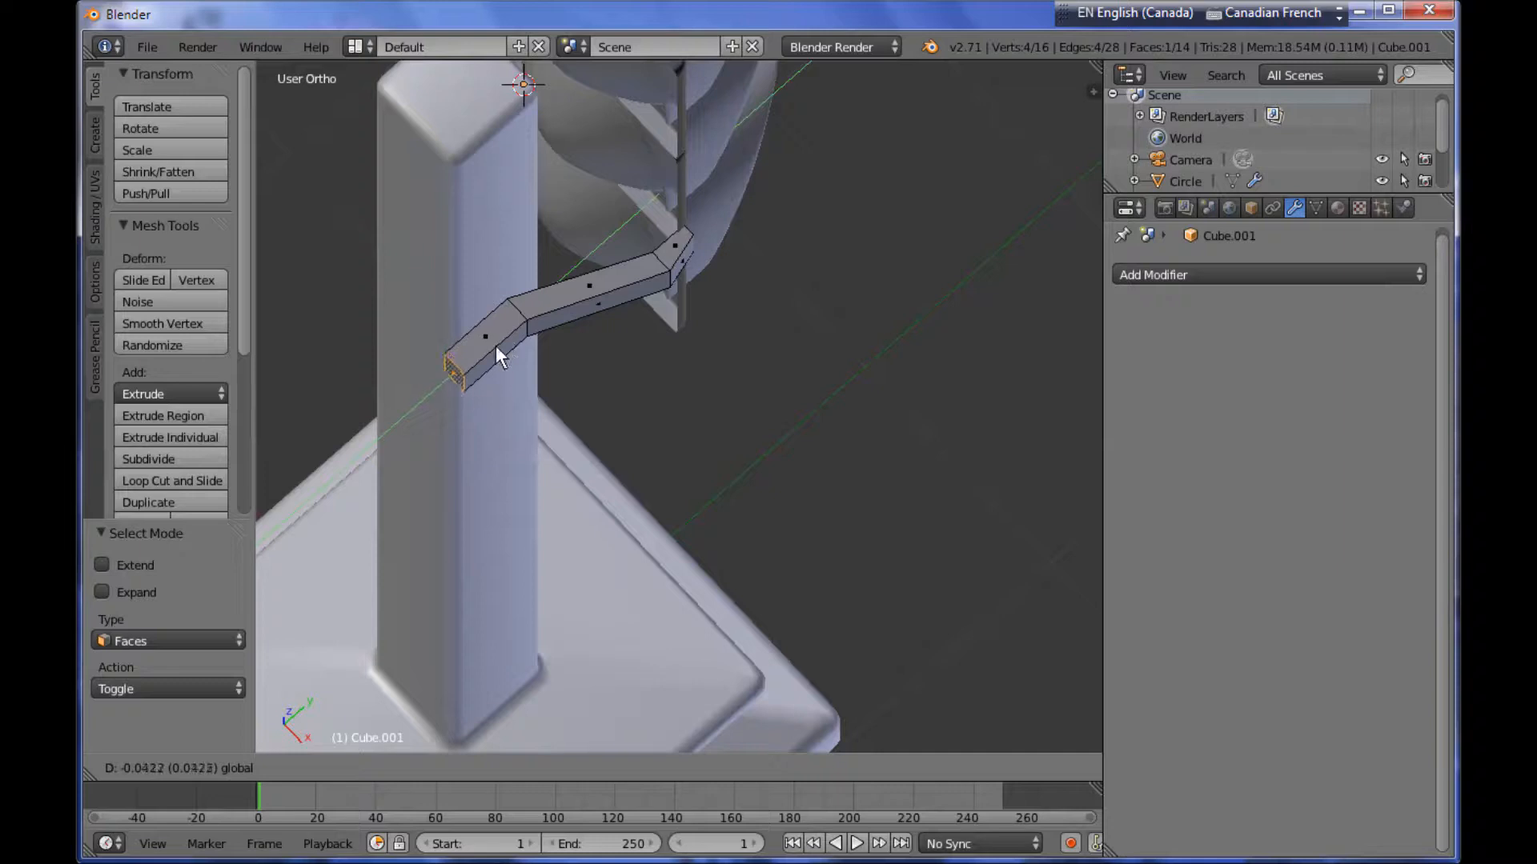
{"action": "left_click", "coordinate": [472, 366]}
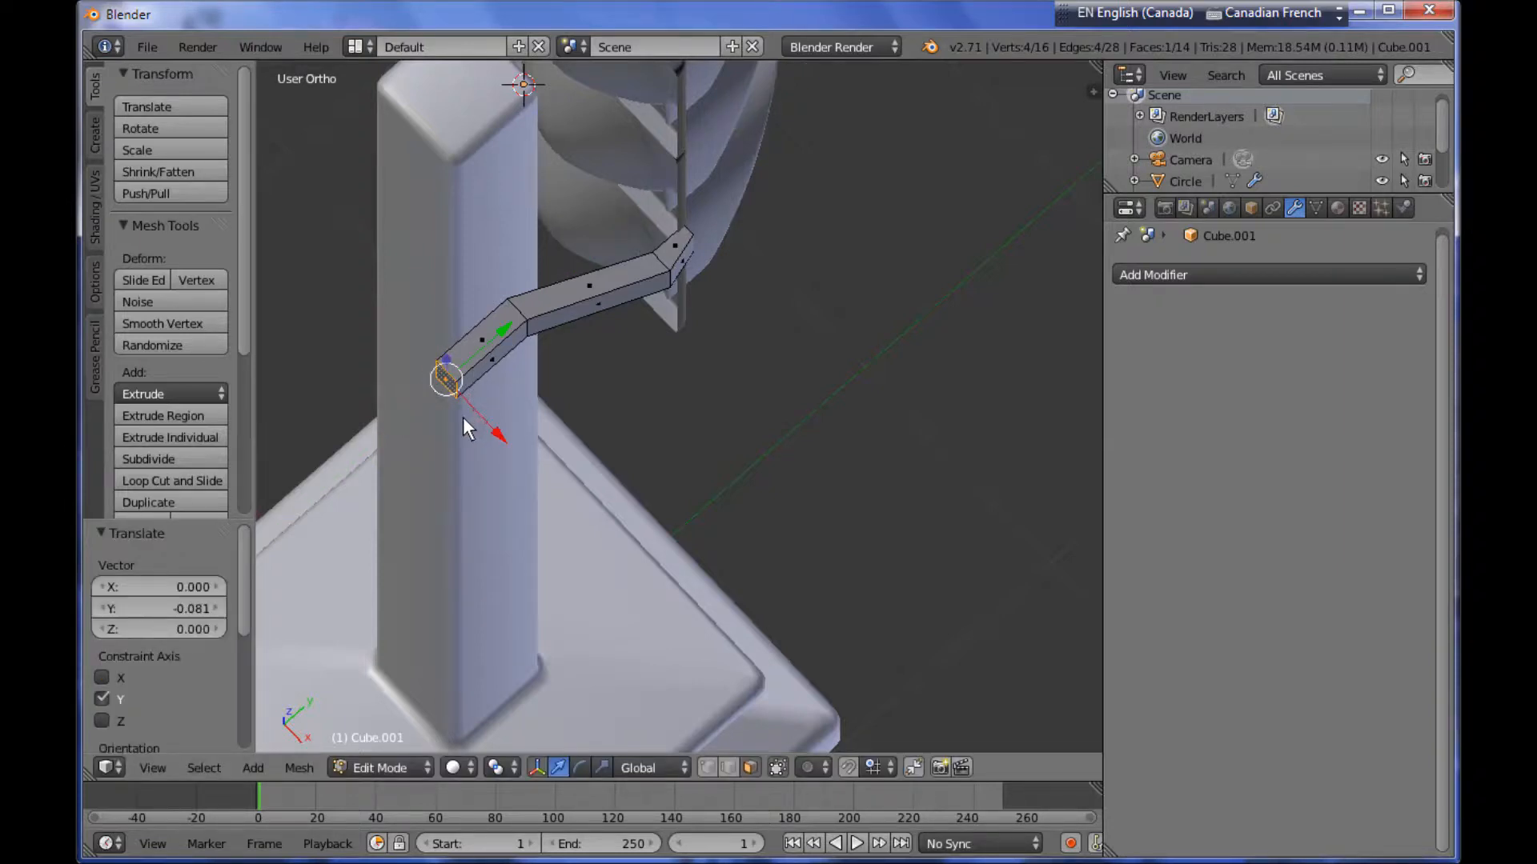
Add a loop cut across the bracket's rear segment, close to its end face.
{"action": "key", "text": "ctrl+r"}
{"action": "left_click", "coordinate": [458, 370]}
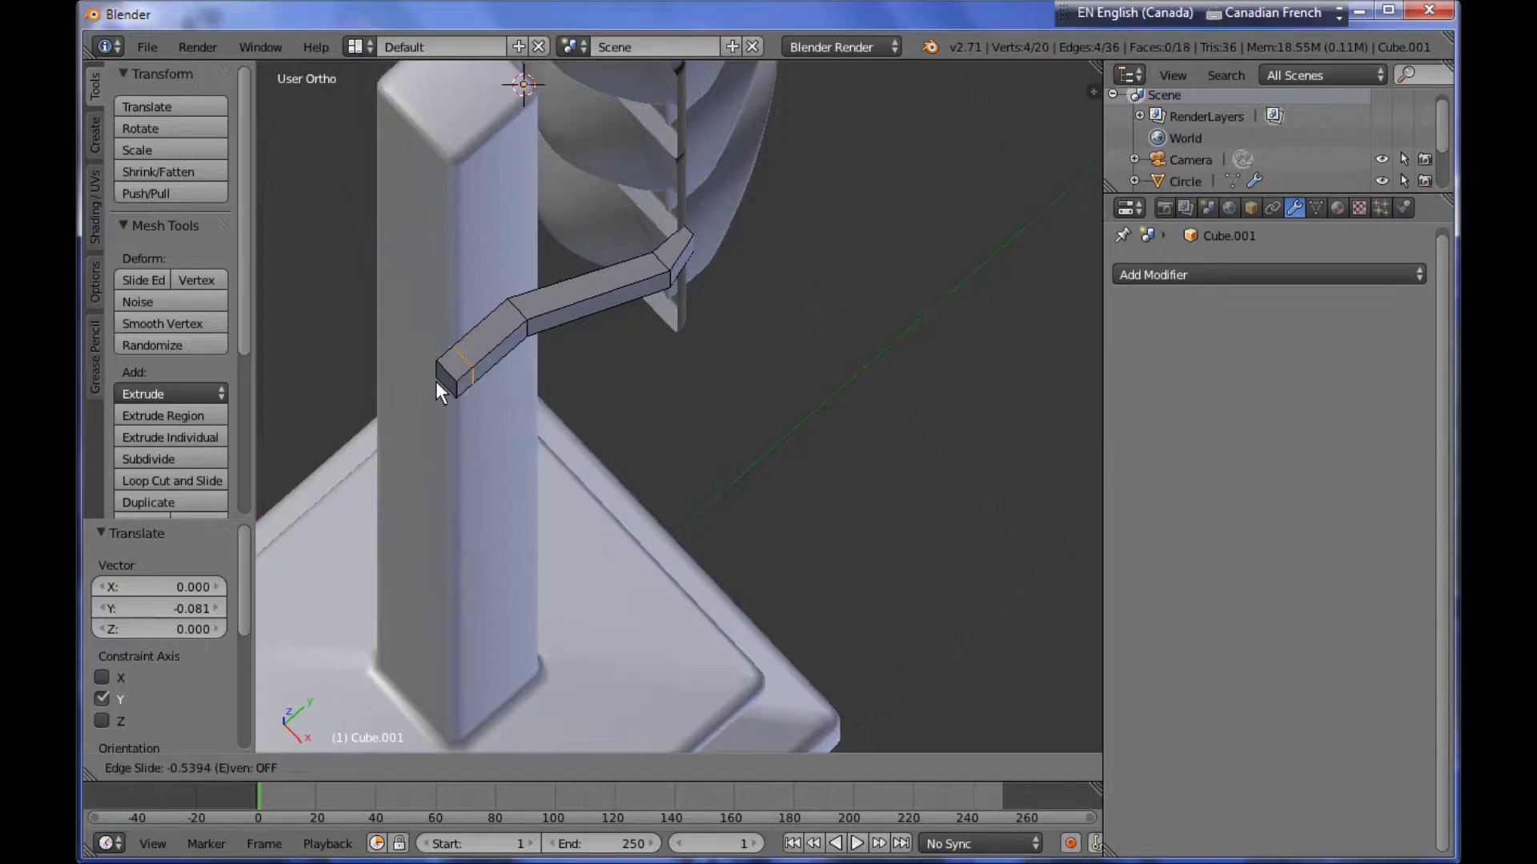
{"action": "left_click", "coordinate": [440, 381]}
Extrude the inner side face of the bracket's rear end segment across the back of the post, and return to Object Mode.
{"action": "middle_click_drag", "start_coordinate": [616, 423], "coordinate": [707, 395]}
{"action": "key", "text": "ctrl+Tab"}
{"action": "left_click", "coordinate": [569, 564]}
{"action": "right_click", "coordinate": [597, 578]}
{"action": "key", "text": "e"}
{"action": "left_click", "coordinate": [563, 589]}
{"action": "key", "text": "Tab"}
{"action": "middle_click_drag", "start_coordinate": [664, 552], "coordinate": [573, 661]}
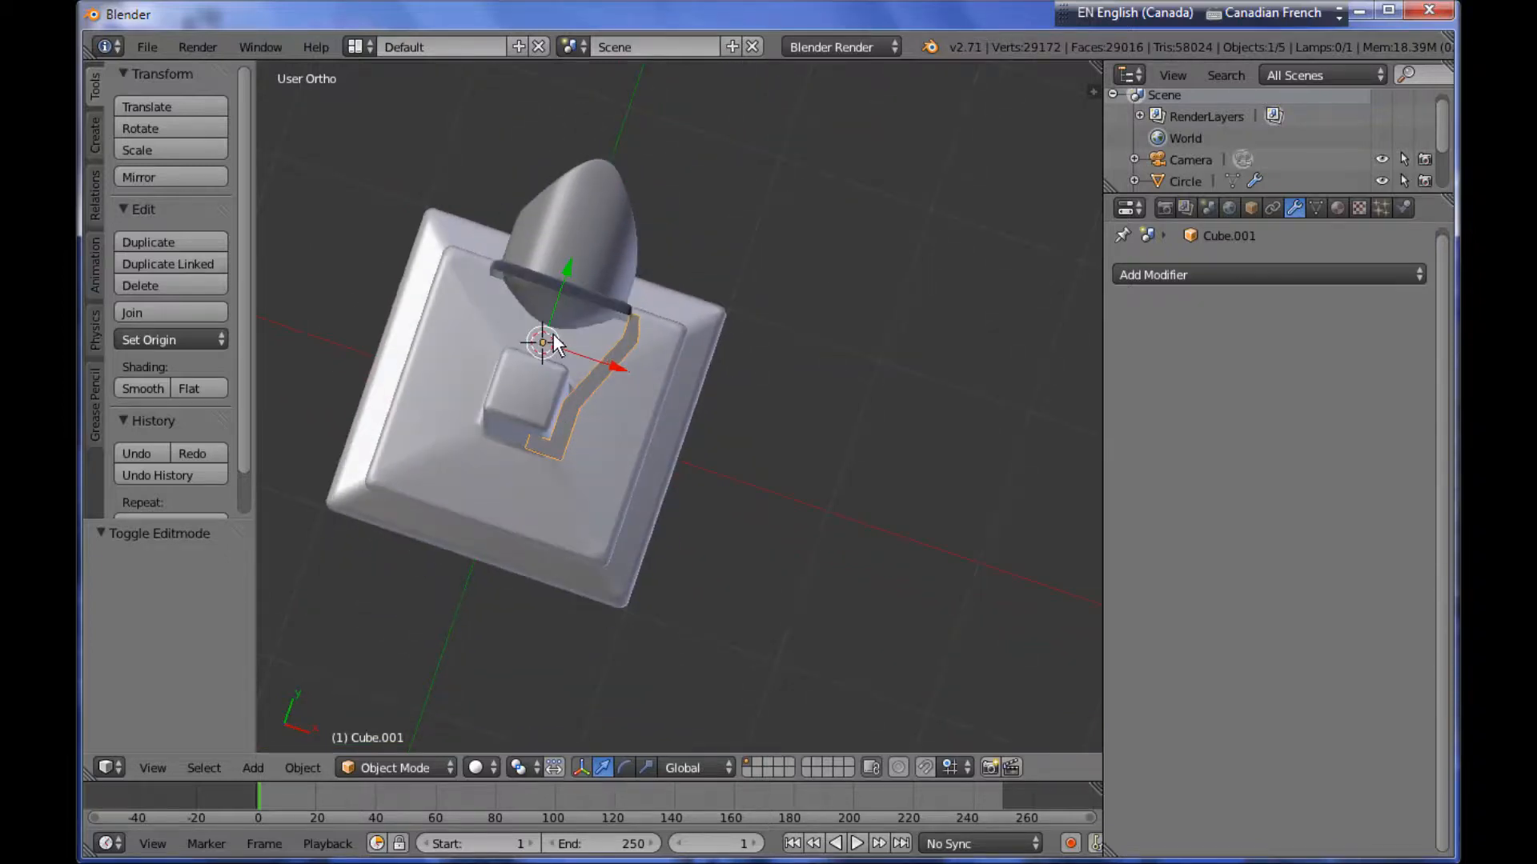
{"action": "scroll", "coordinate": [551, 453], "scroll_direction": "up", "scroll_amount": 2}
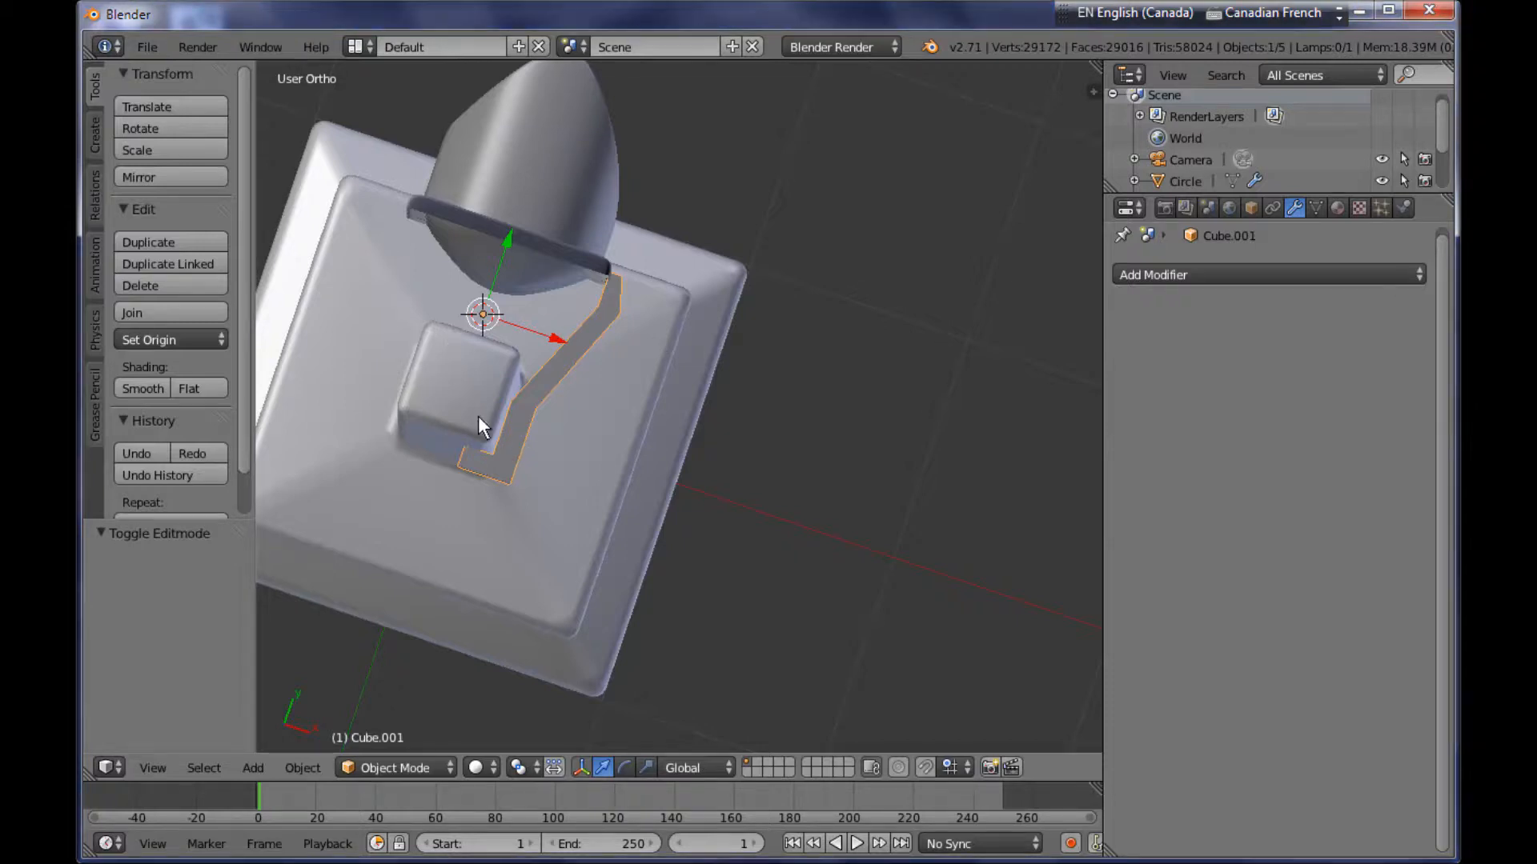
In top view, snap the 3D cursor to the post's origin and set the bracket's origin to the 3D cursor.
{"action": "key", "text": "KP_7"}
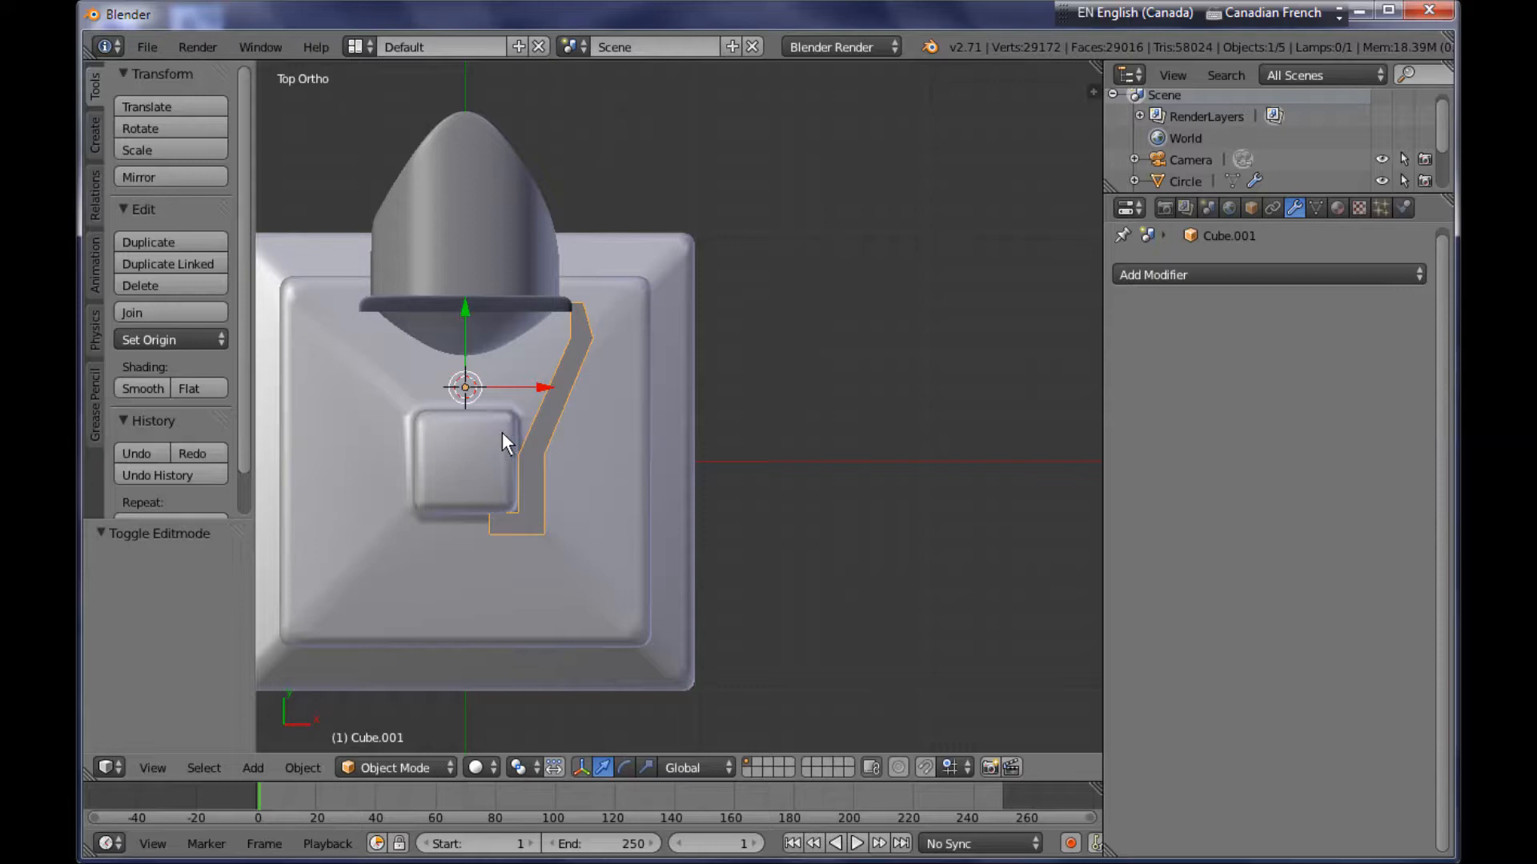
{"action": "scroll", "coordinate": [433, 405], "scroll_direction": "up", "scroll_amount": 1}
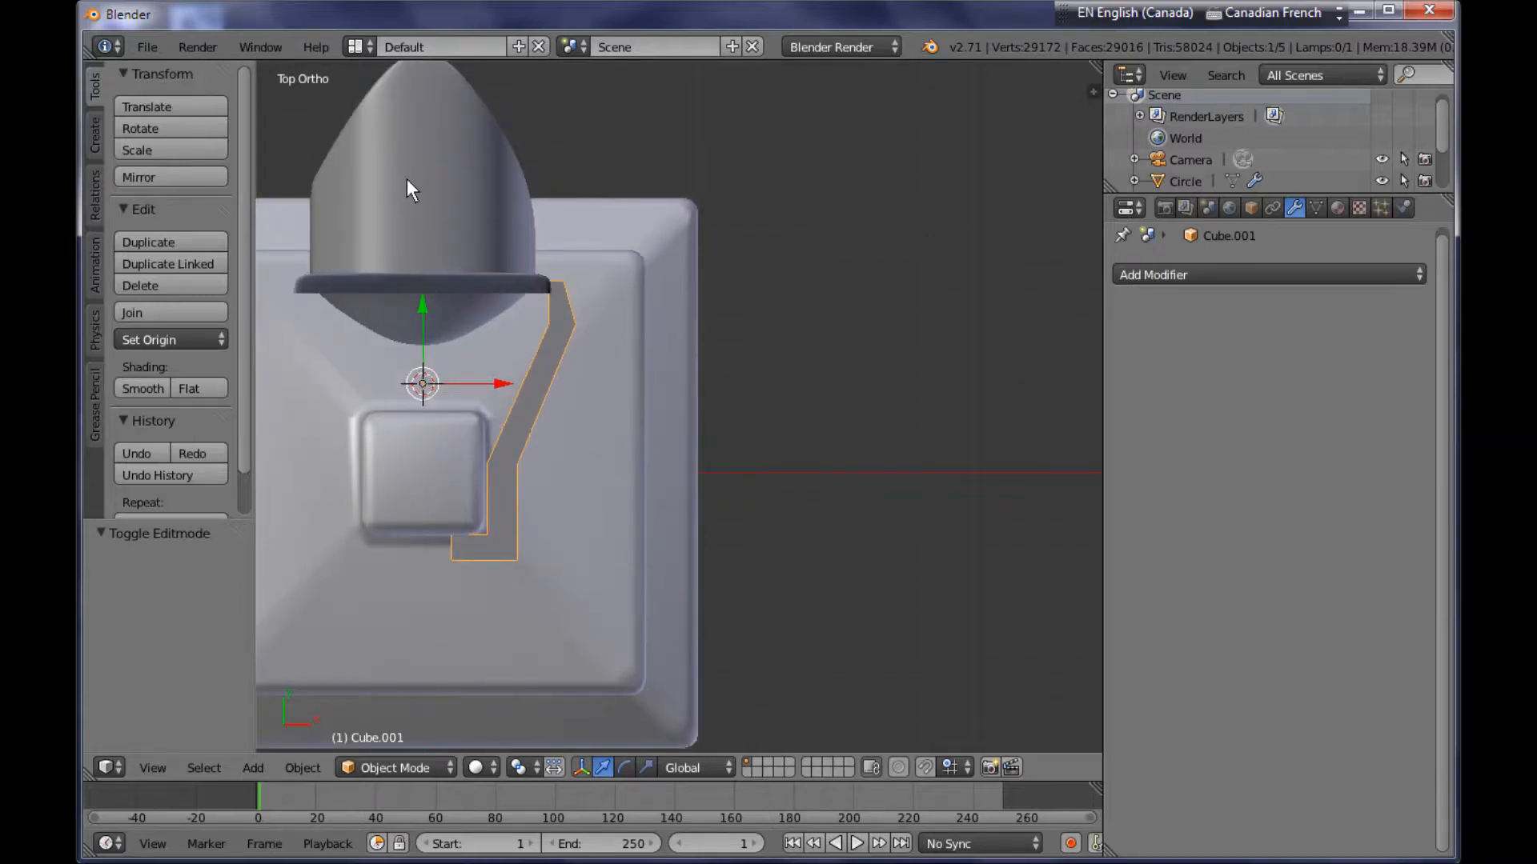
{"action": "right_click", "coordinate": [423, 477]}
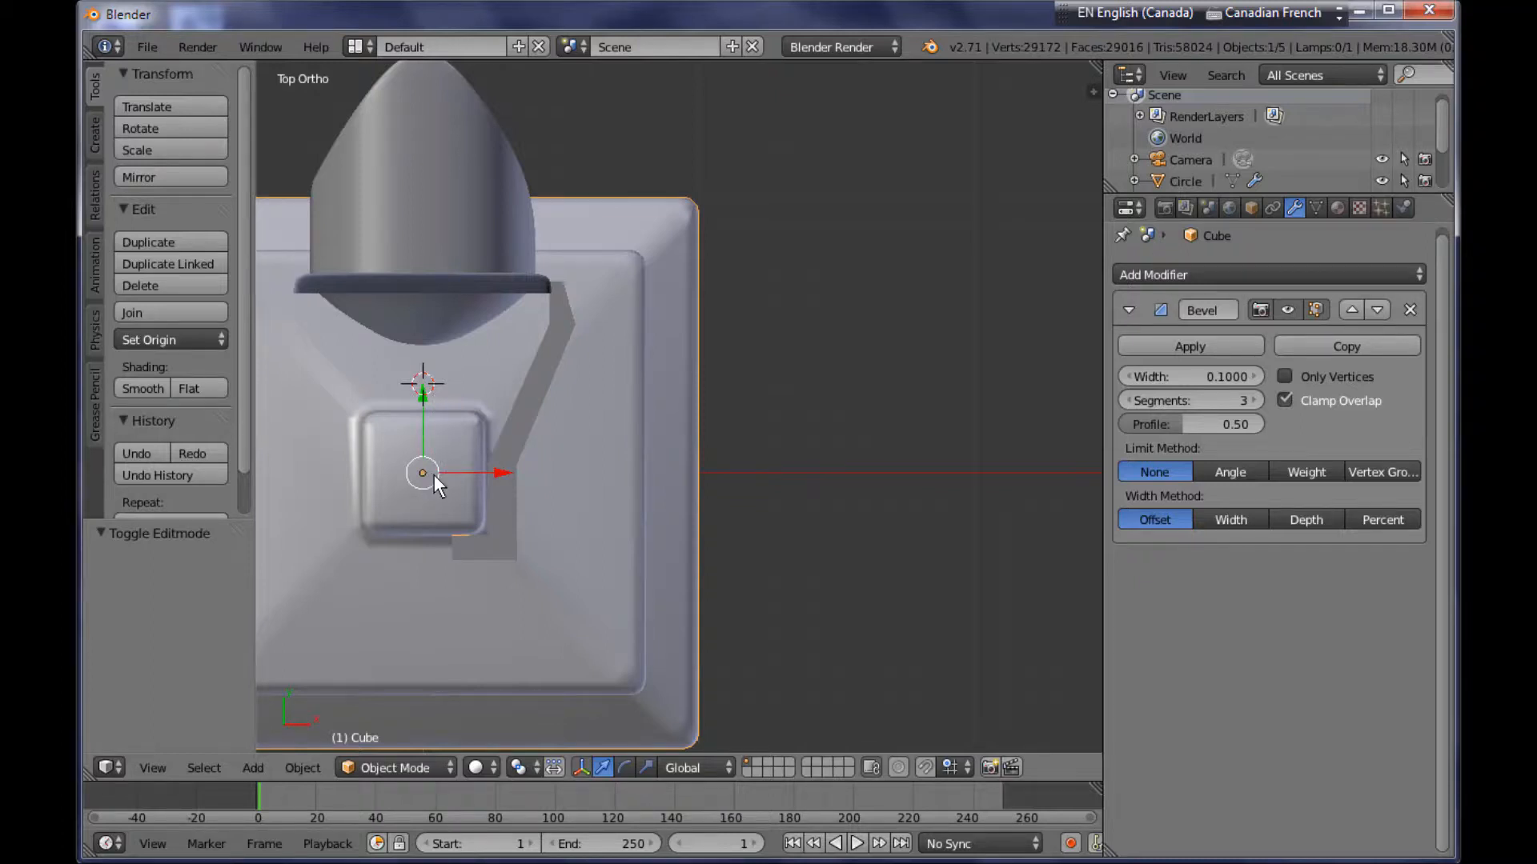
{"action": "key", "text": "shift+s"}
{"action": "left_click", "coordinate": [443, 478]}
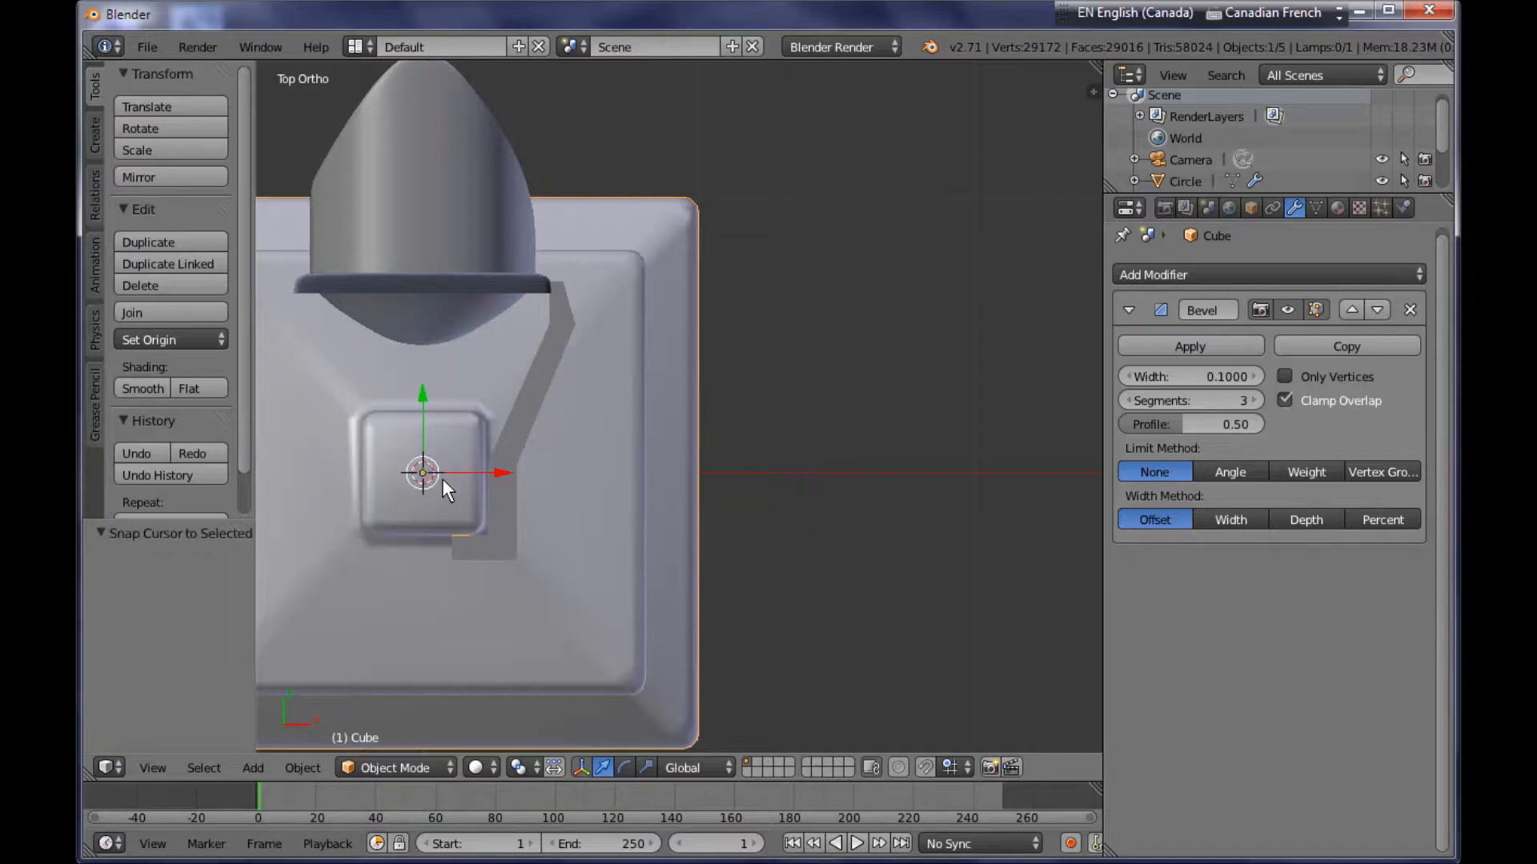
{"action": "right_click", "coordinate": [504, 502]}
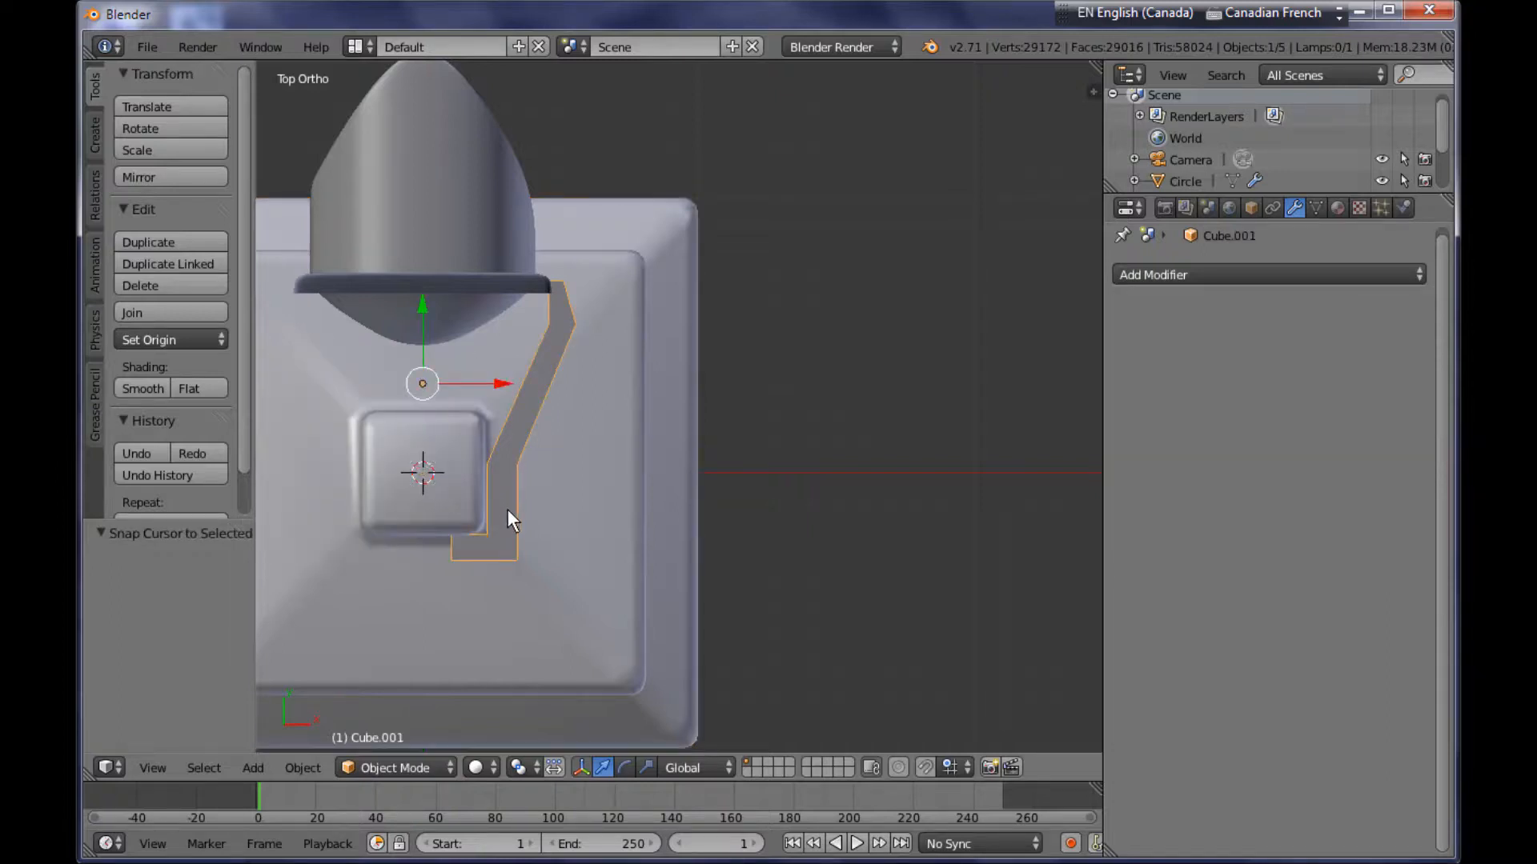
{"action": "key", "text": "shift+ctrl+alt+c"}
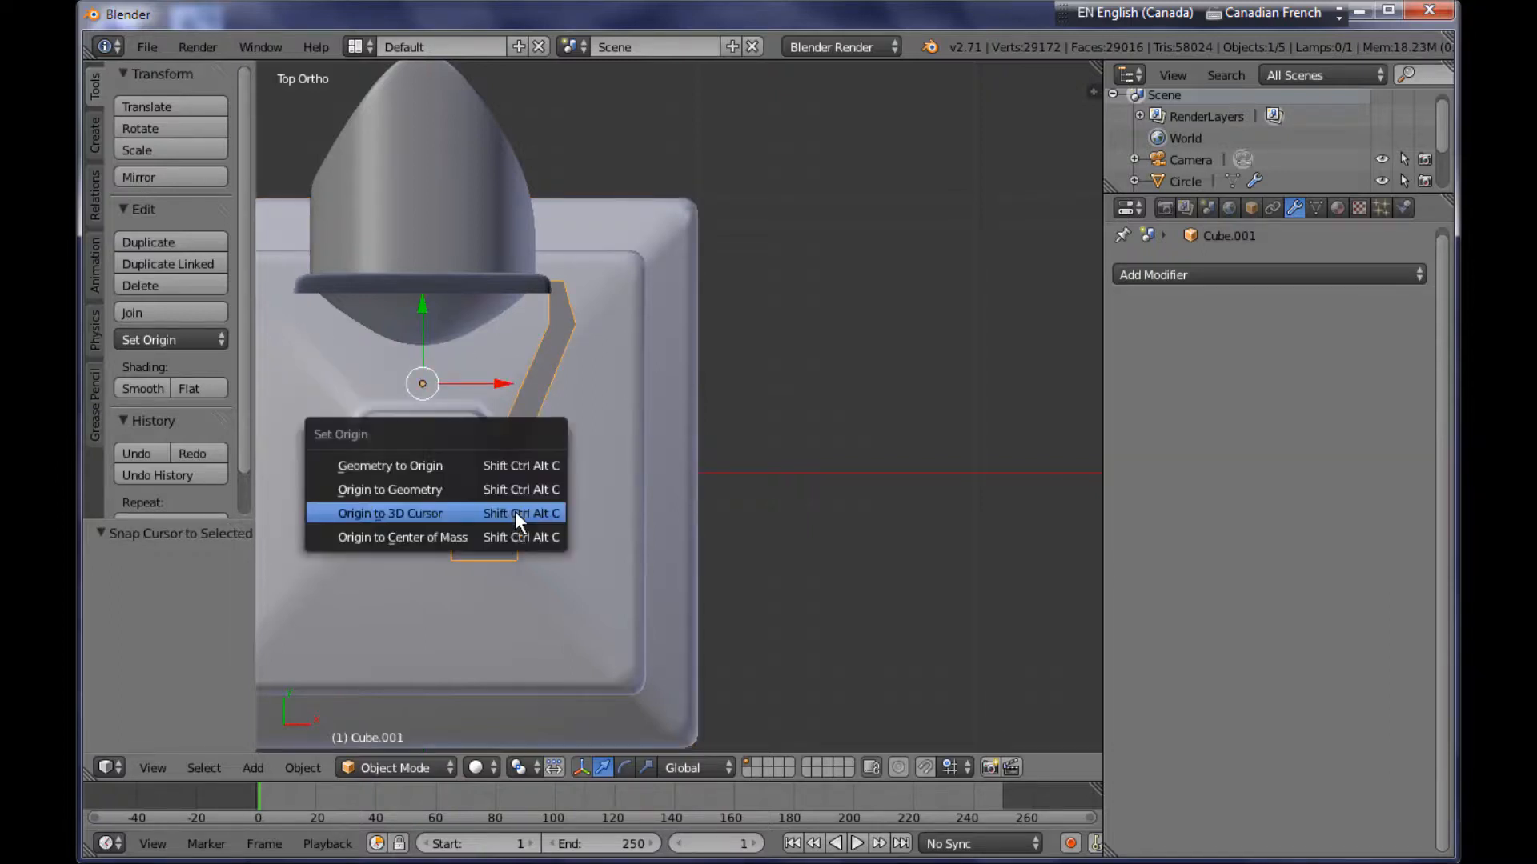
{"action": "left_click", "coordinate": [453, 514]}
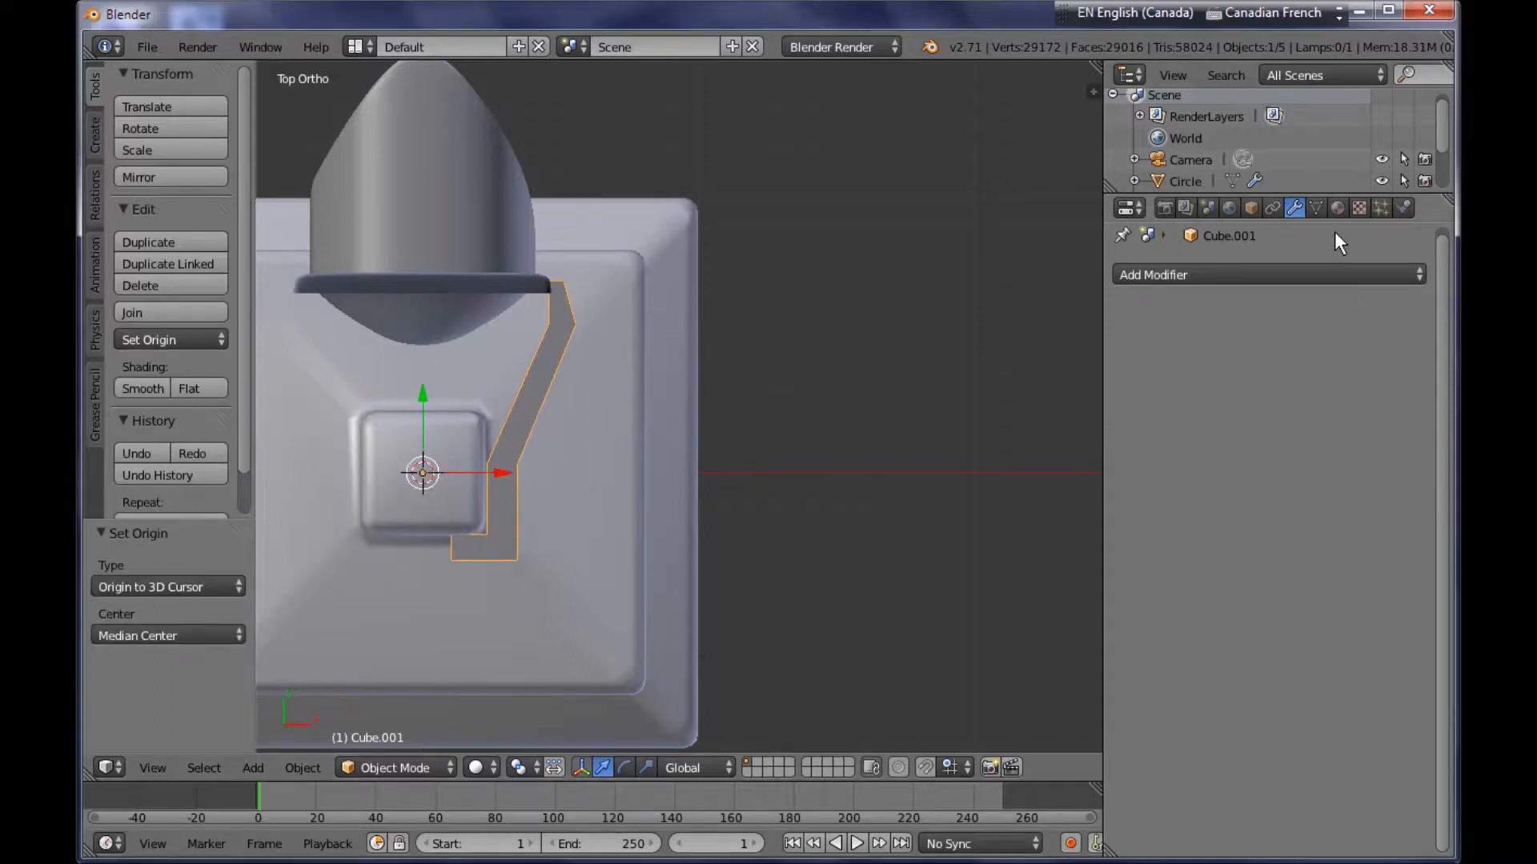
Add a Mirror modifier on the X axis to the bracket so a matching arm wraps the post's other side.
{"action": "left_click", "coordinate": [1306, 272]}
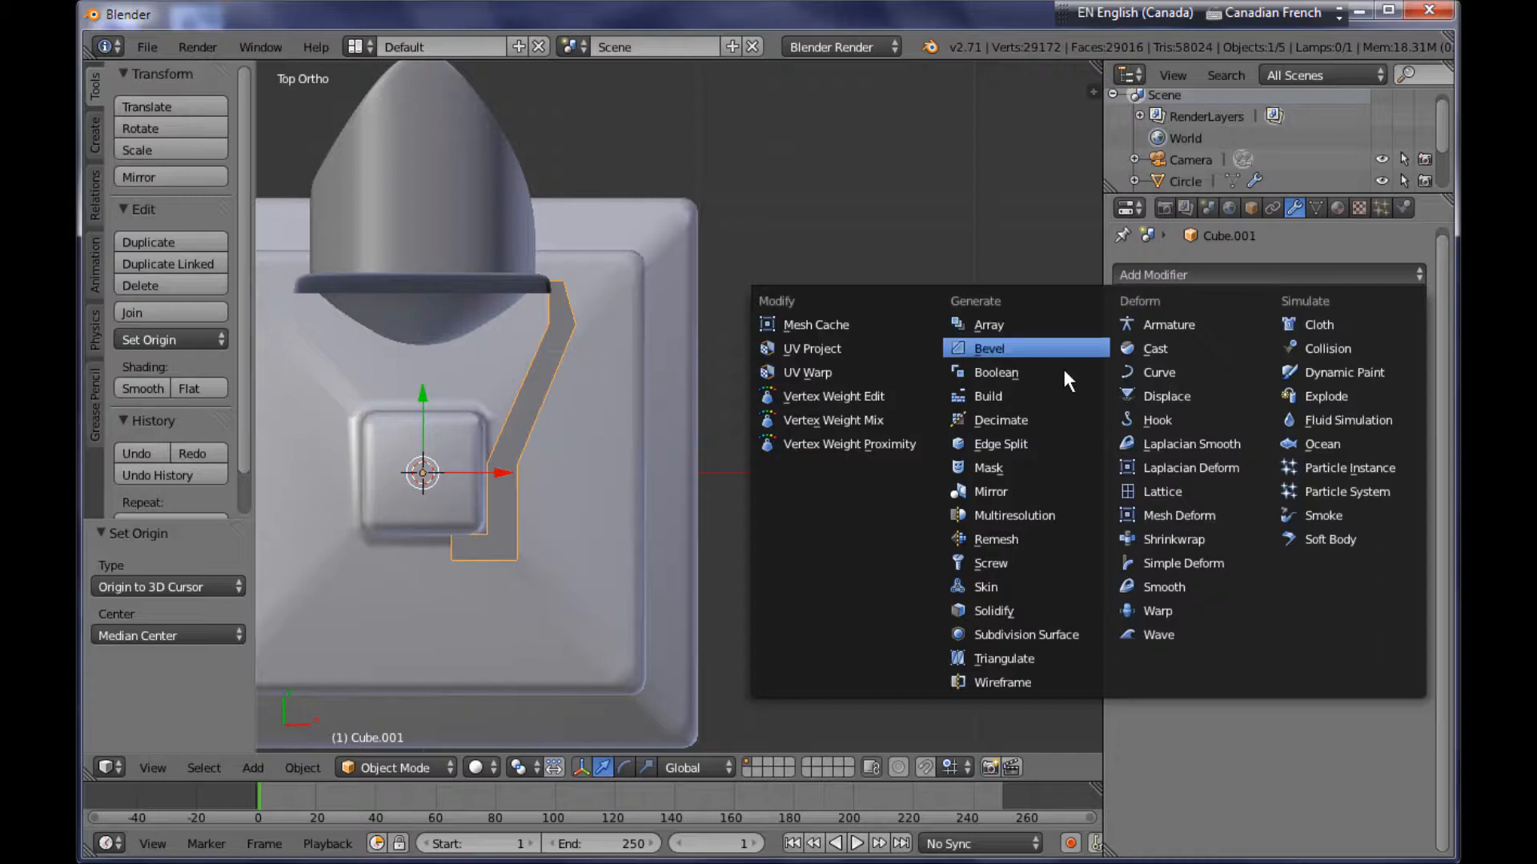
{"action": "left_click", "coordinate": [1055, 491]}
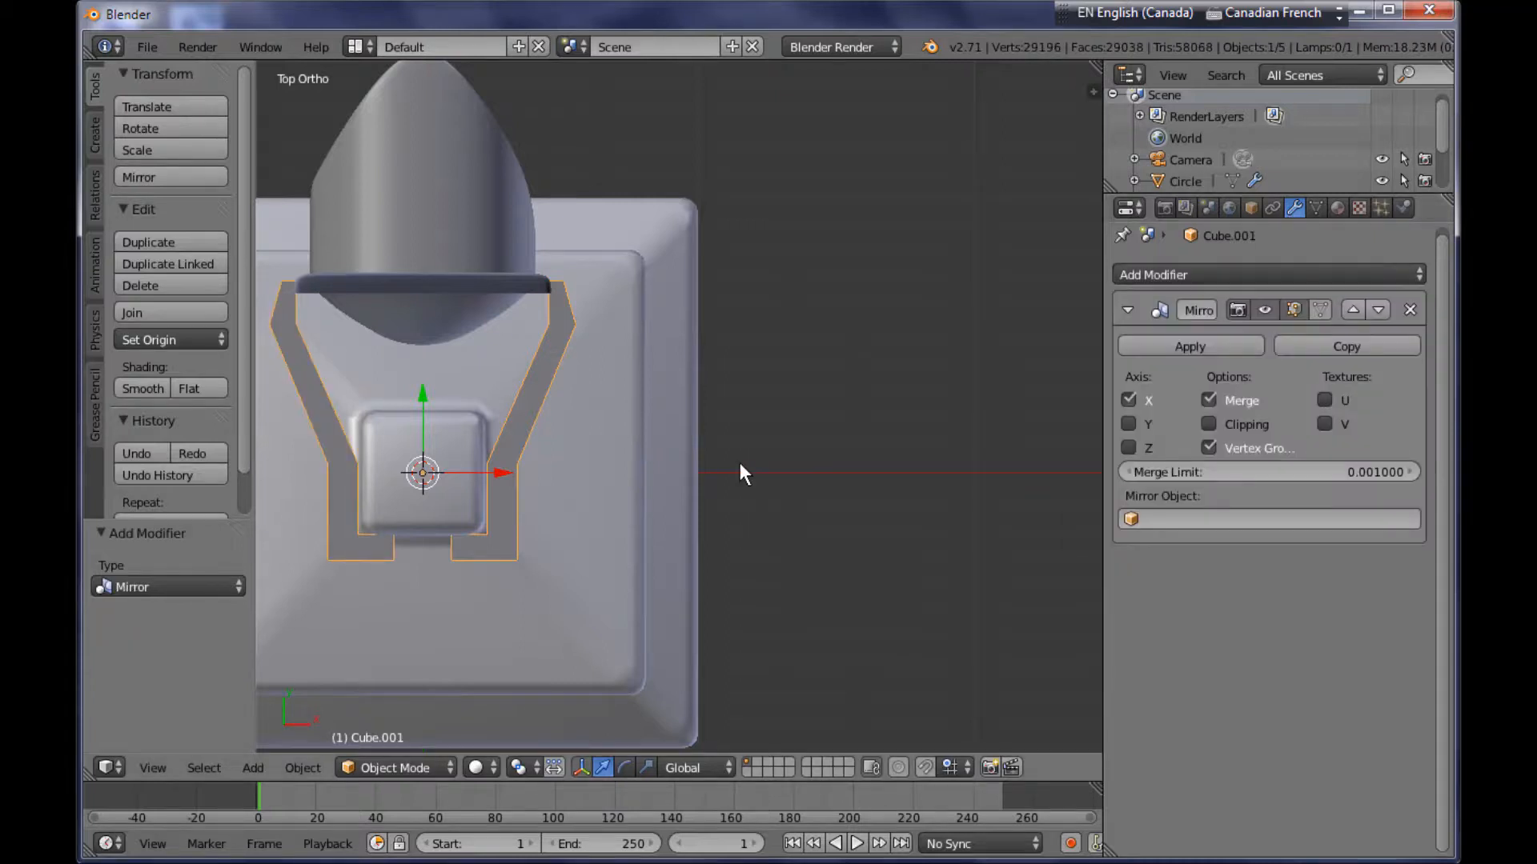
{"action": "middle_click_drag", "start_coordinate": [577, 527], "coordinate": [440, 445]}
{"action": "scroll", "coordinate": [444, 445], "scroll_direction": "up", "scroll_amount": 2}
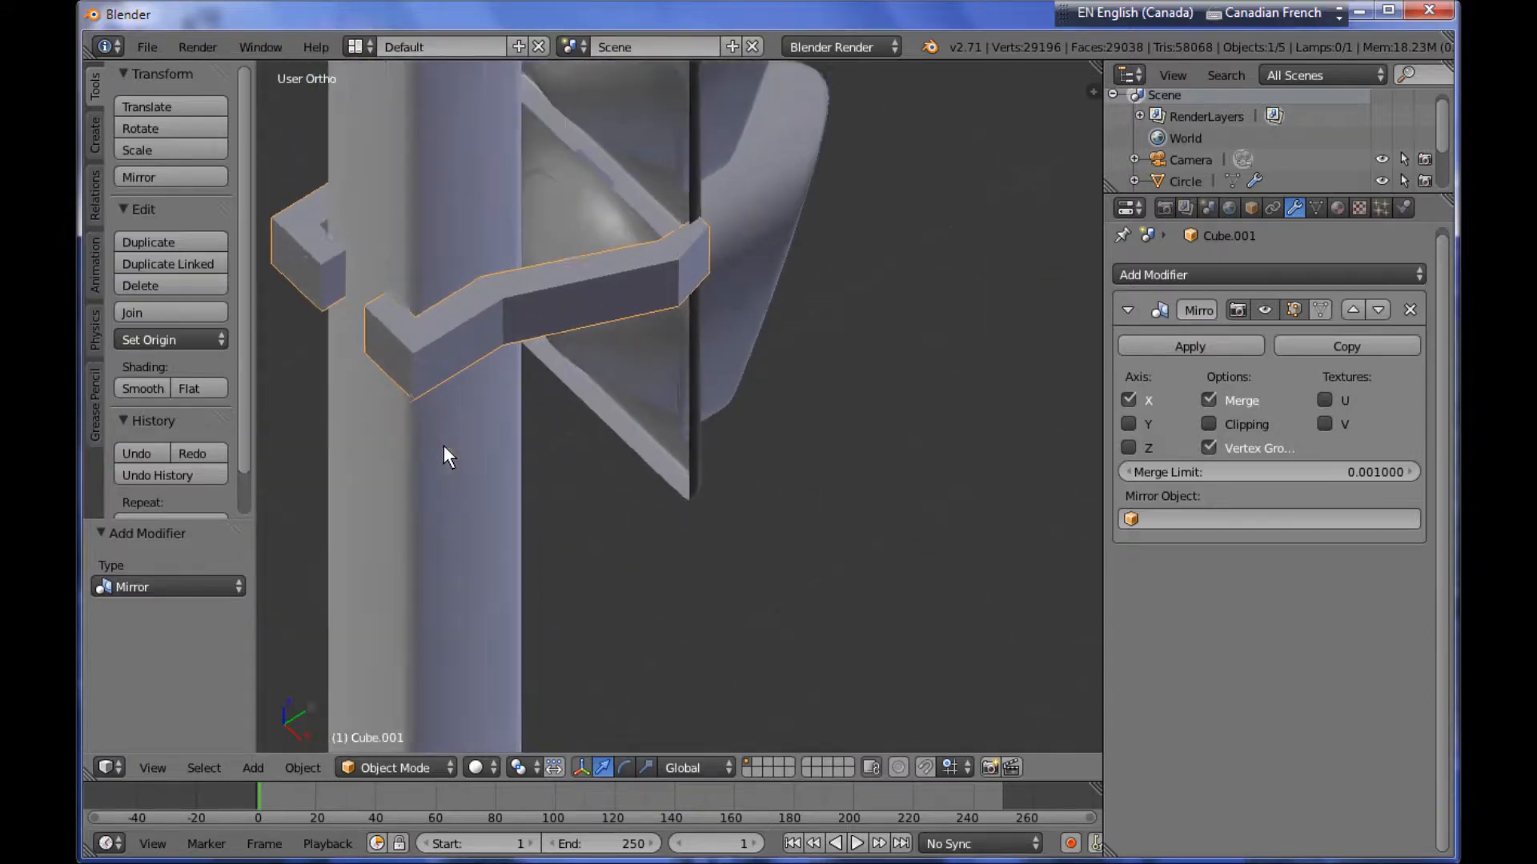
{"action": "middle_click_drag", "start_coordinate": [461, 384], "coordinate": [708, 558]}
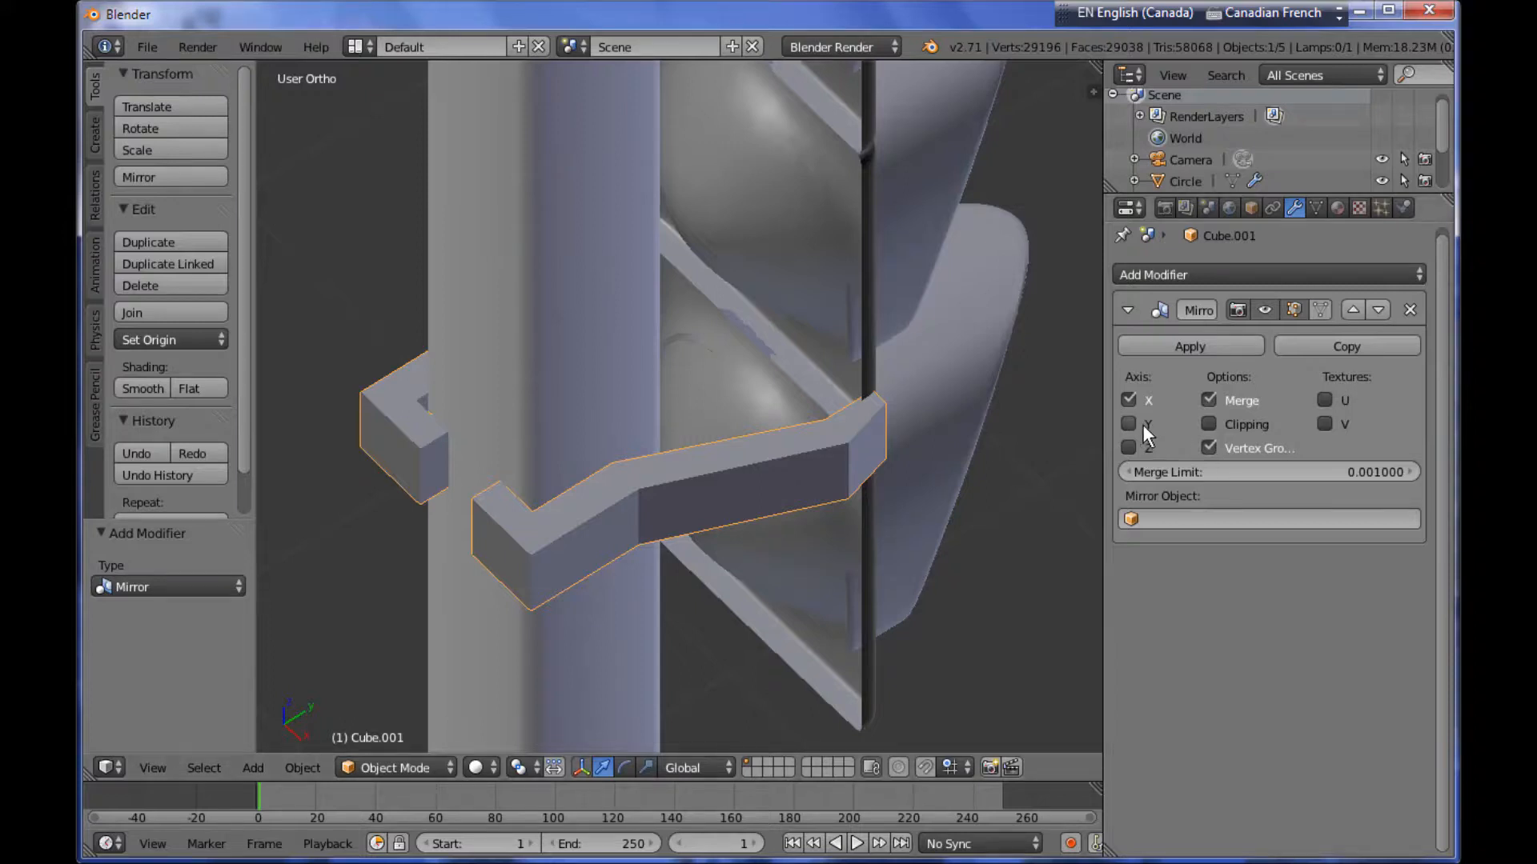
Add a Bevel modifier with 2 segments to the bracket, trying smooth shading but keeping it flat.
{"action": "left_click", "coordinate": [1282, 275]}
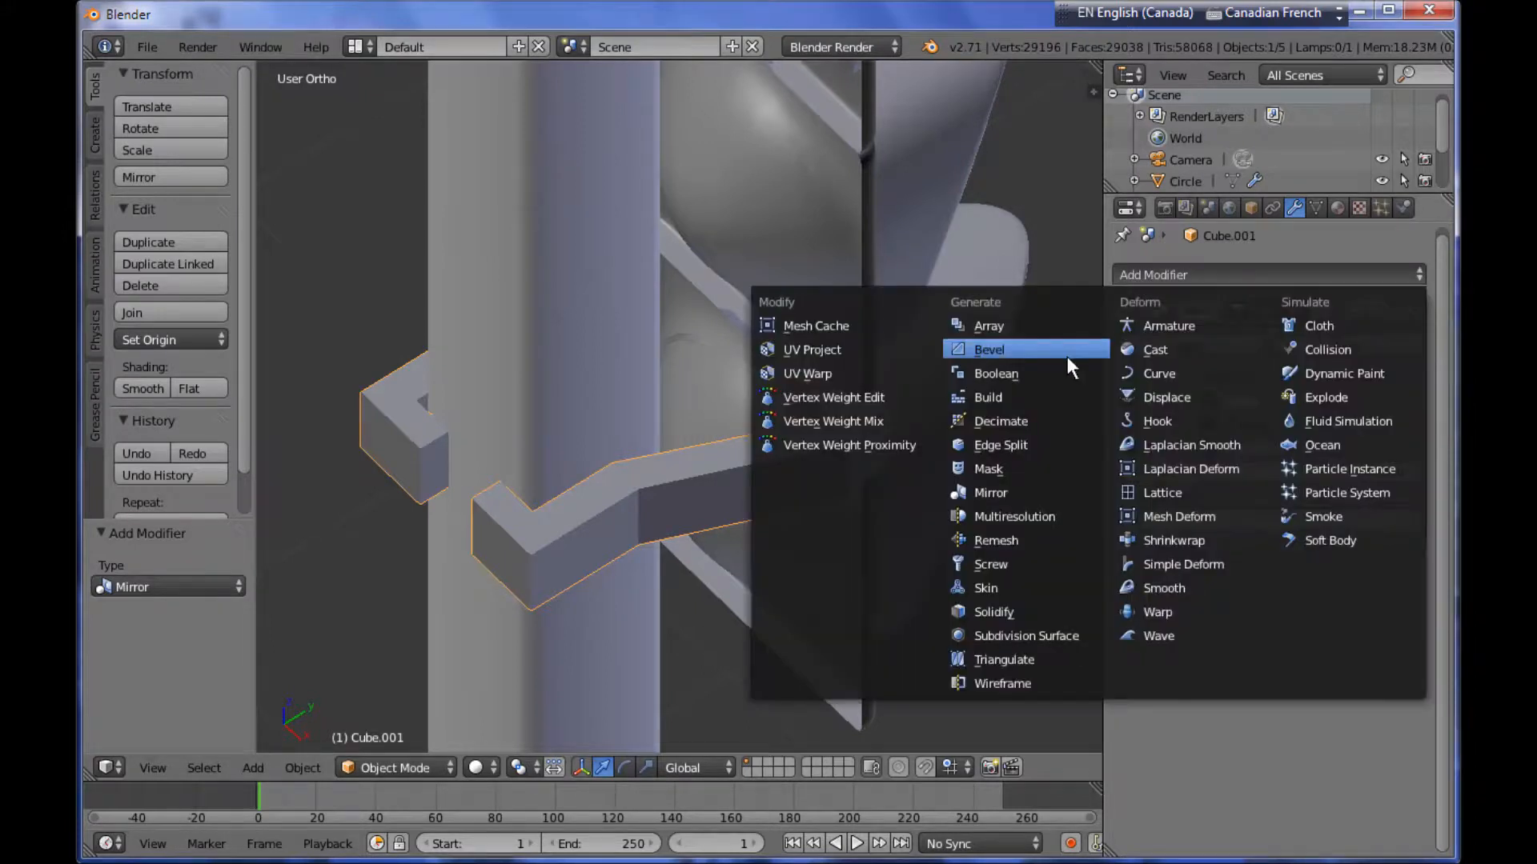
{"action": "left_click", "coordinate": [1068, 357]}
{"action": "middle_click_drag", "start_coordinate": [737, 503], "coordinate": [751, 544]}
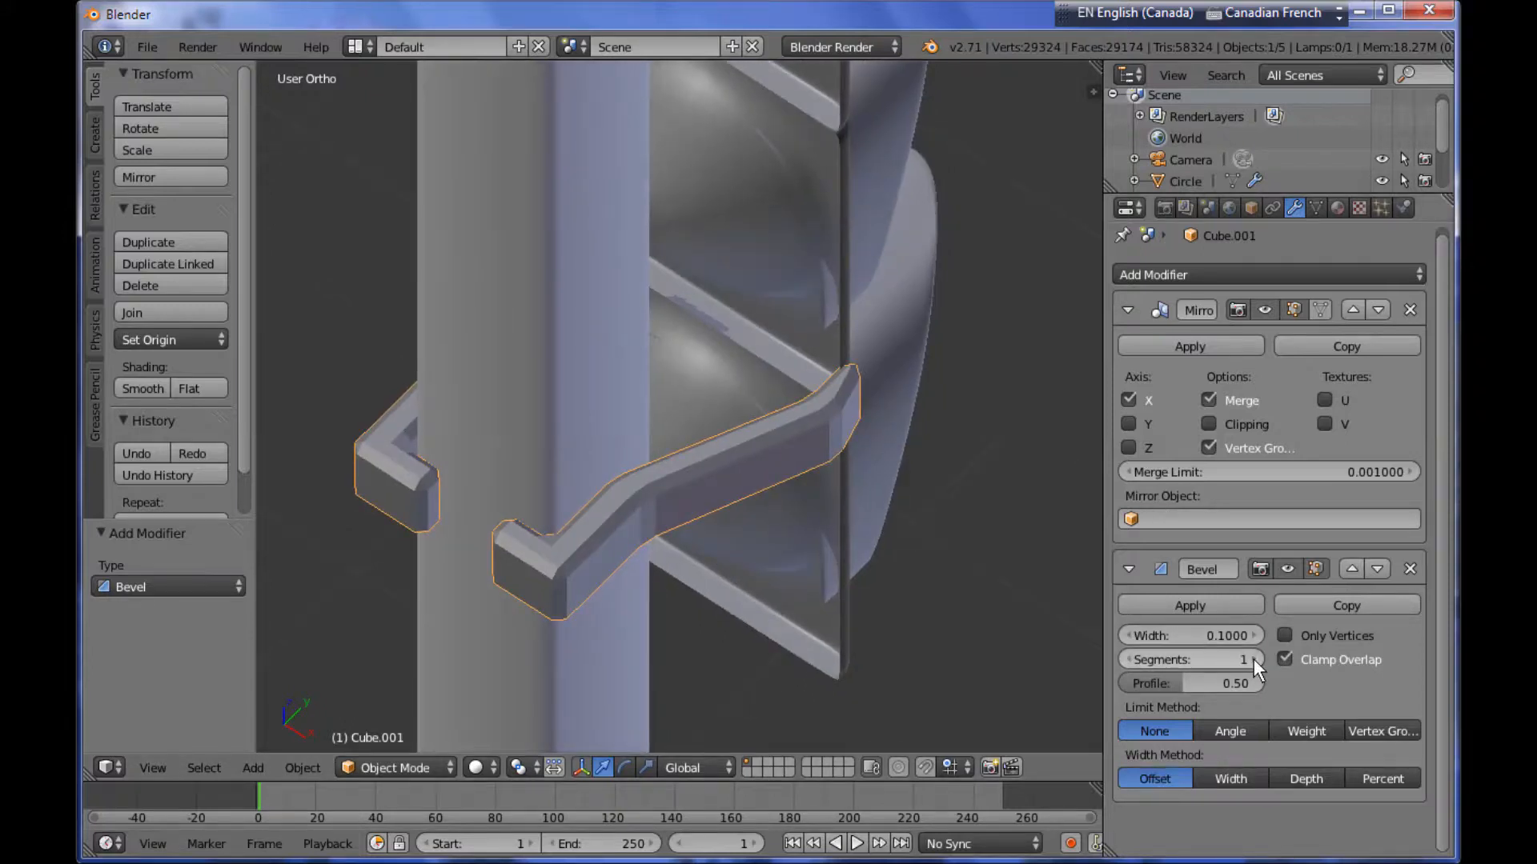
{"action": "left_click", "coordinate": [142, 389]}
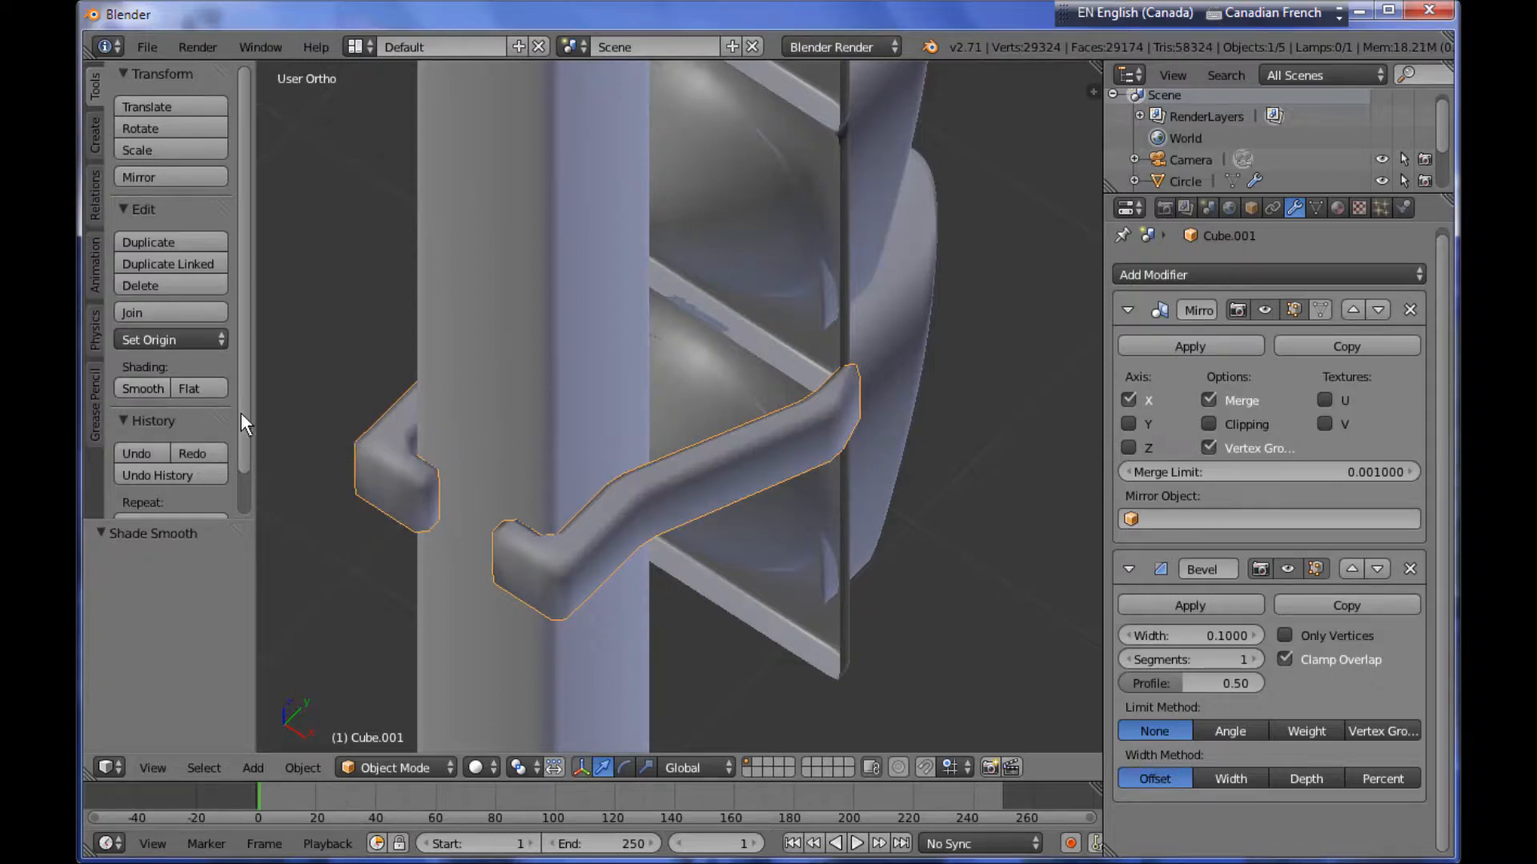
{"action": "left_click", "coordinate": [186, 389]}
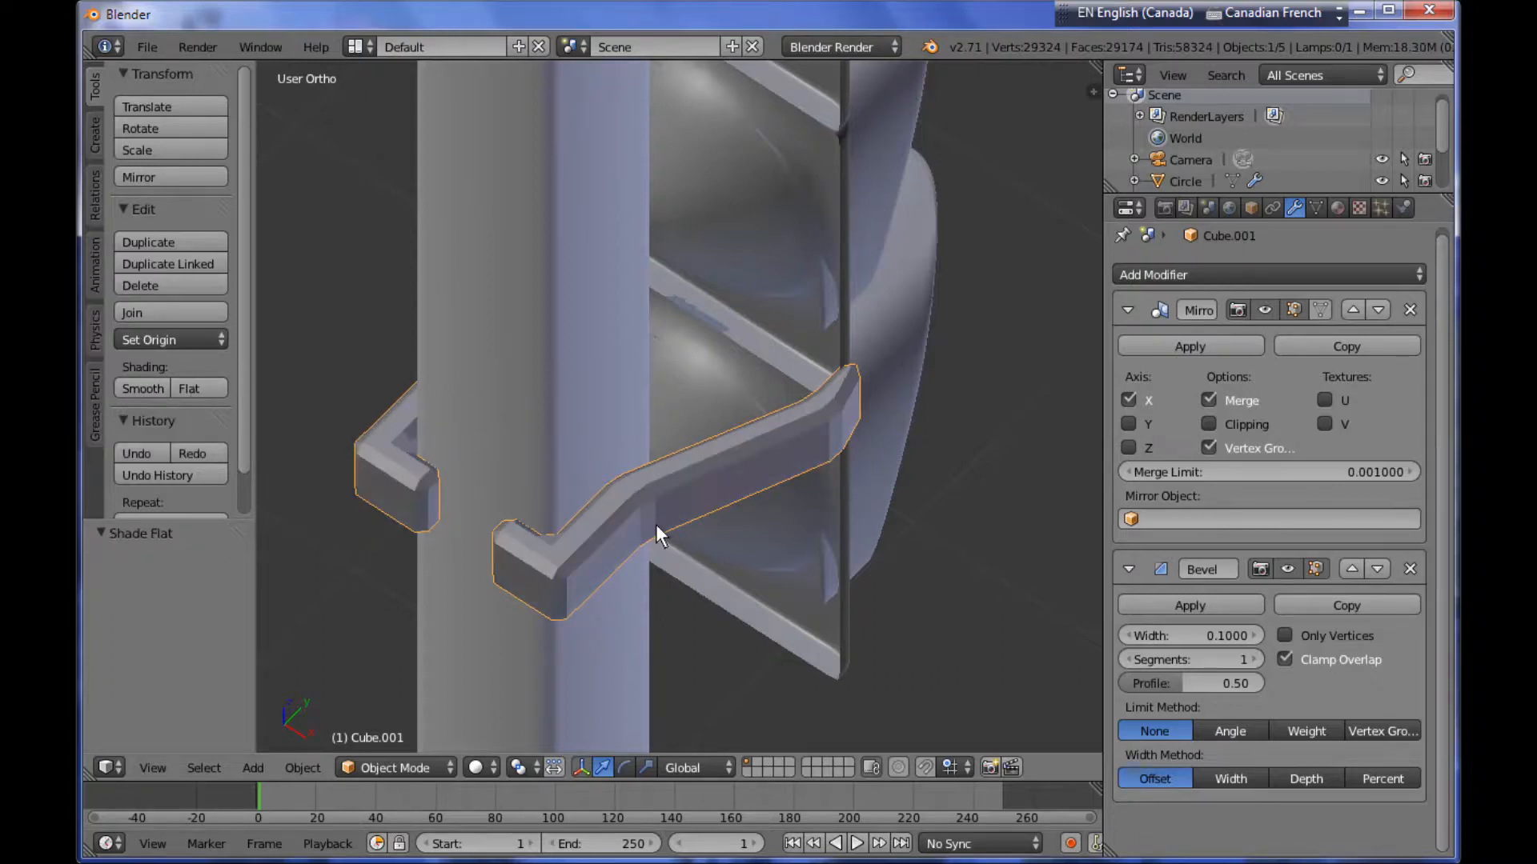
{"action": "left_click", "coordinate": [1255, 660]}
{"action": "middle_click_drag", "start_coordinate": [958, 573], "coordinate": [641, 558]}
{"action": "scroll", "coordinate": [655, 461], "scroll_direction": "down", "scroll_amount": 3}
{"action": "middle_click_drag", "start_coordinate": [782, 515], "coordinate": [661, 527]}
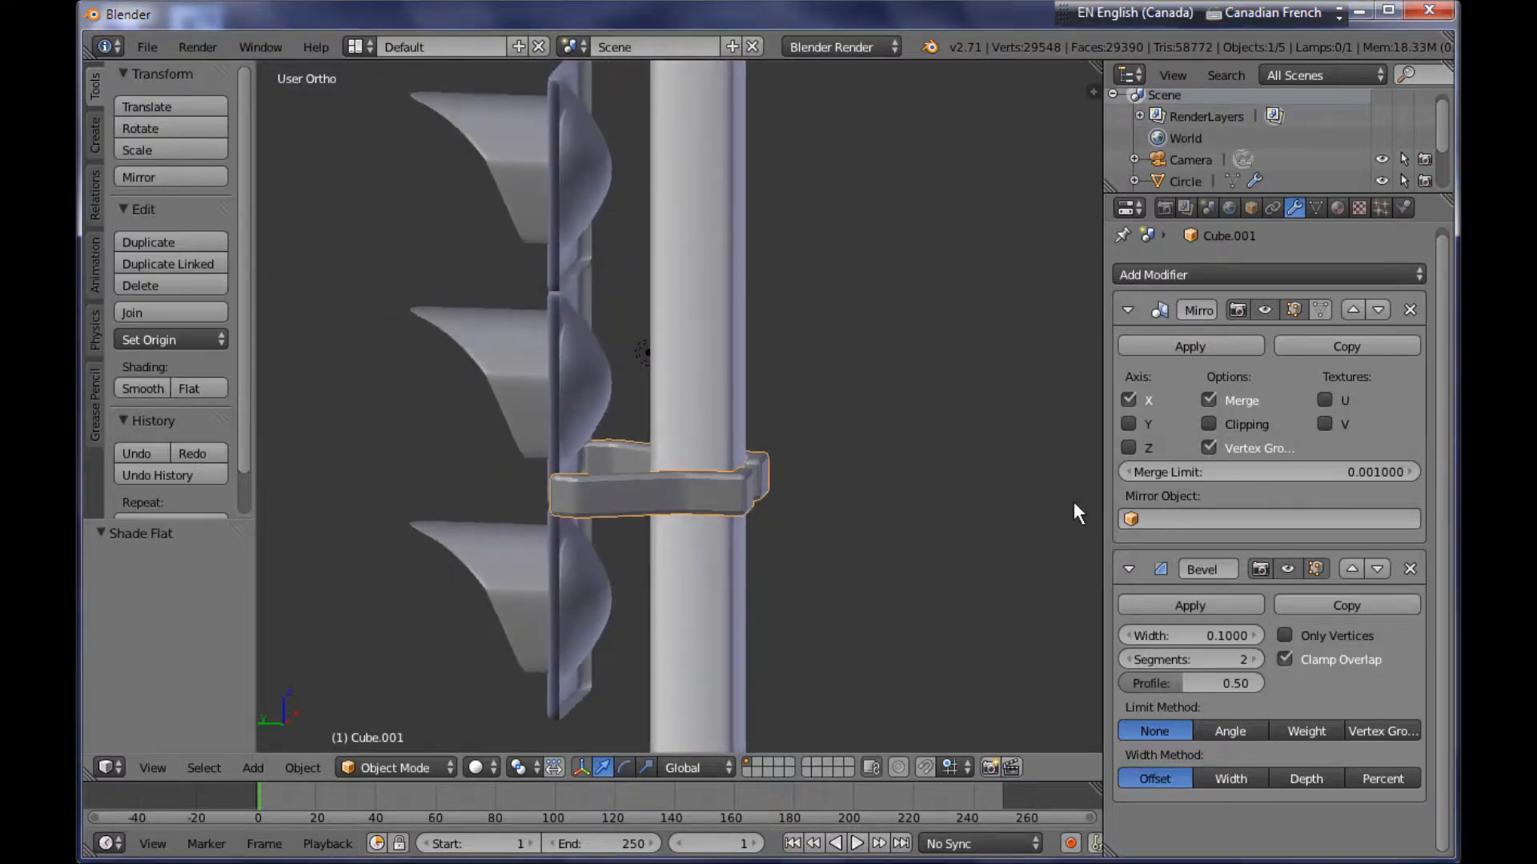
Add an Array modifier to the bracket and set its X relative offset to 0.
{"action": "left_click", "coordinate": [1407, 273]}
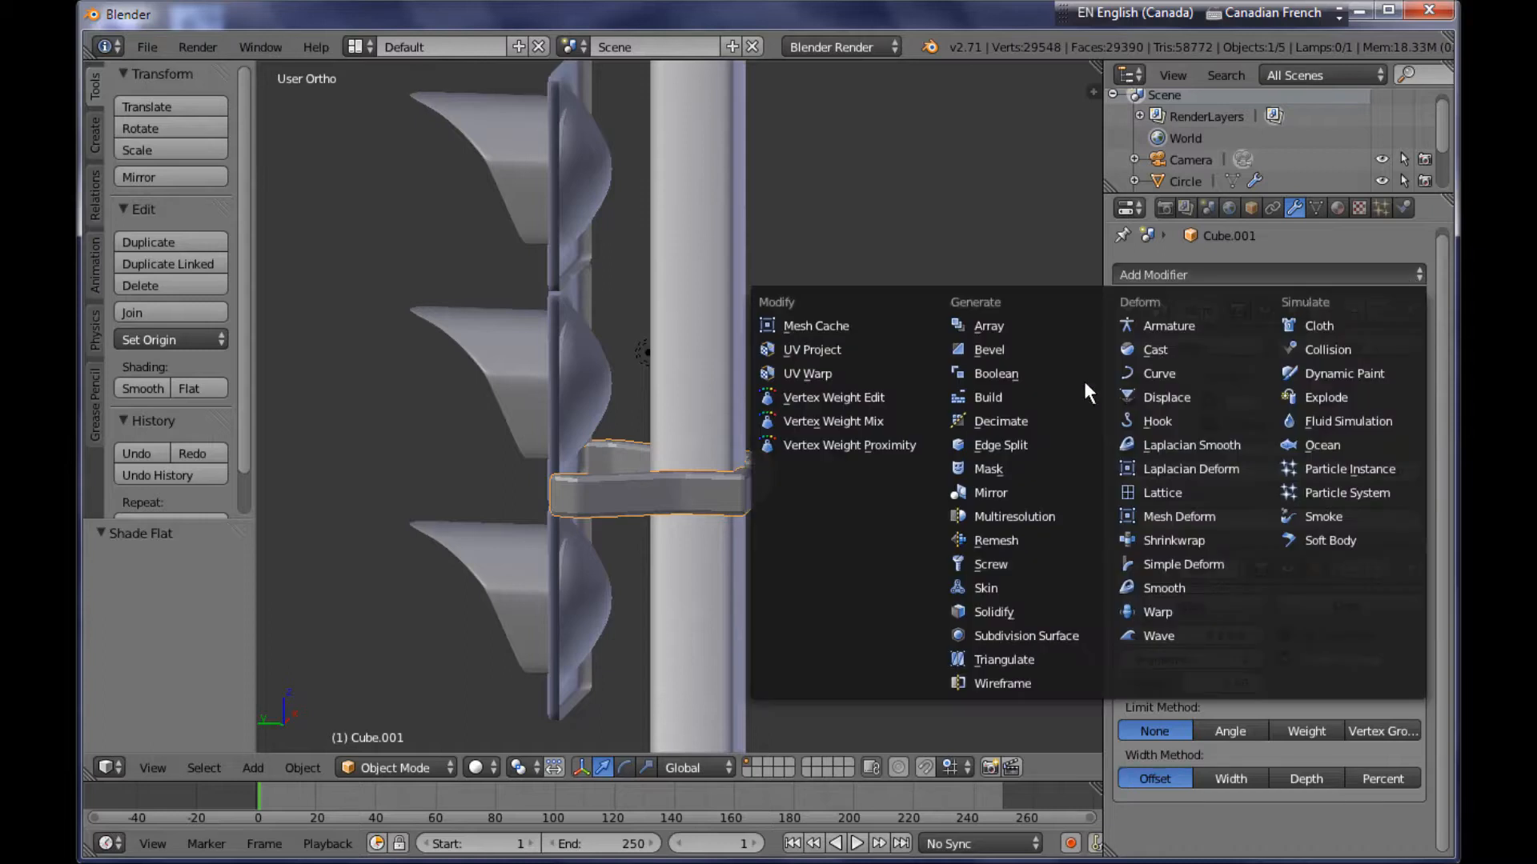
{"action": "left_click", "coordinate": [1057, 328]}
{"action": "scroll", "coordinate": [1281, 640], "scroll_direction": "down", "scroll_amount": 5}
{"action": "scroll", "coordinate": [1257, 702], "scroll_direction": "down", "scroll_amount": 3}
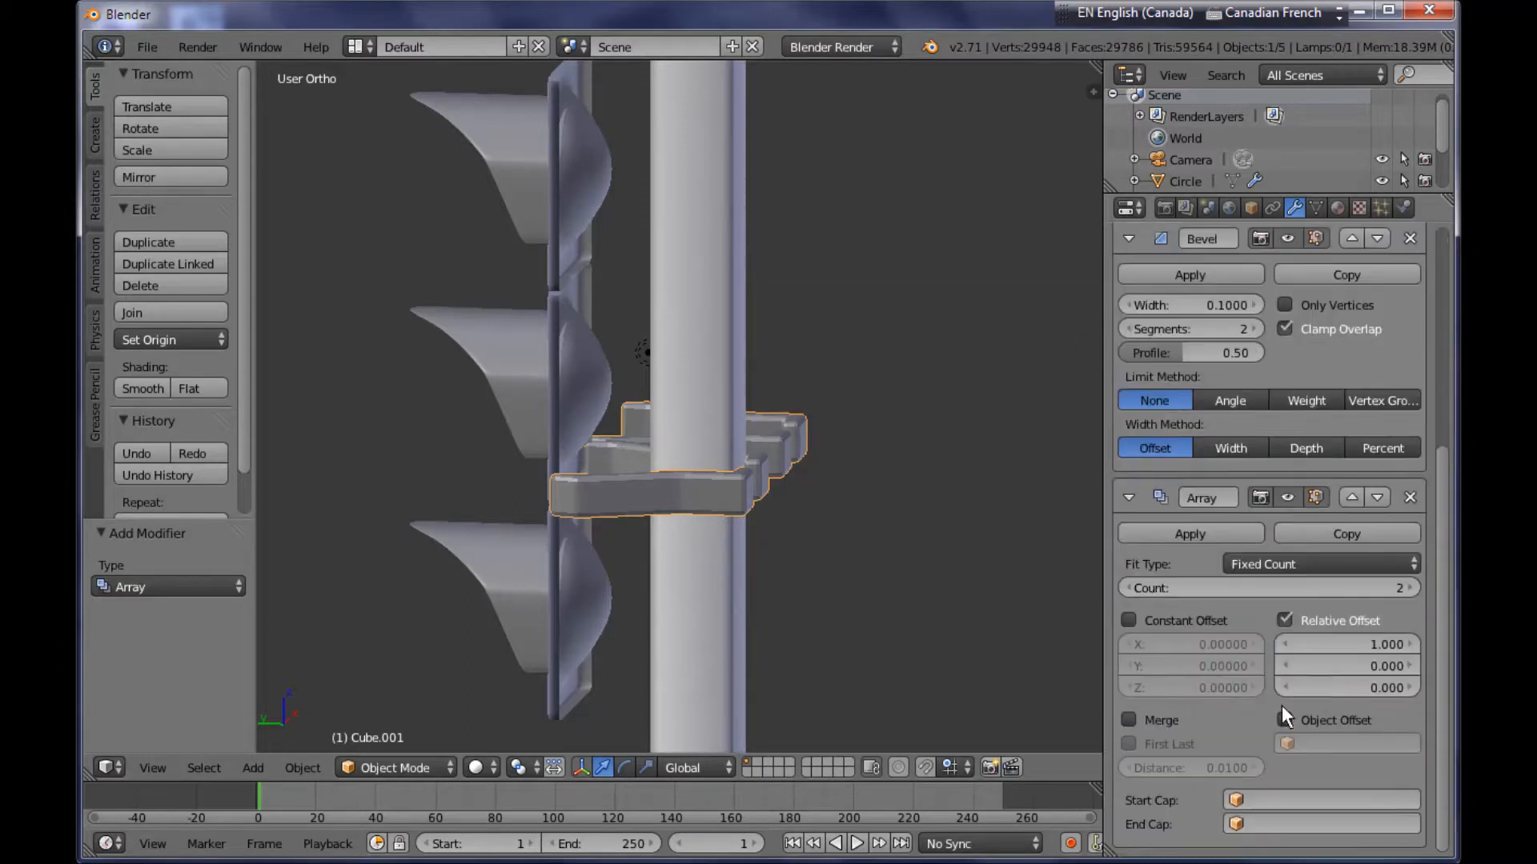
{"action": "left_click", "coordinate": [1370, 645]}
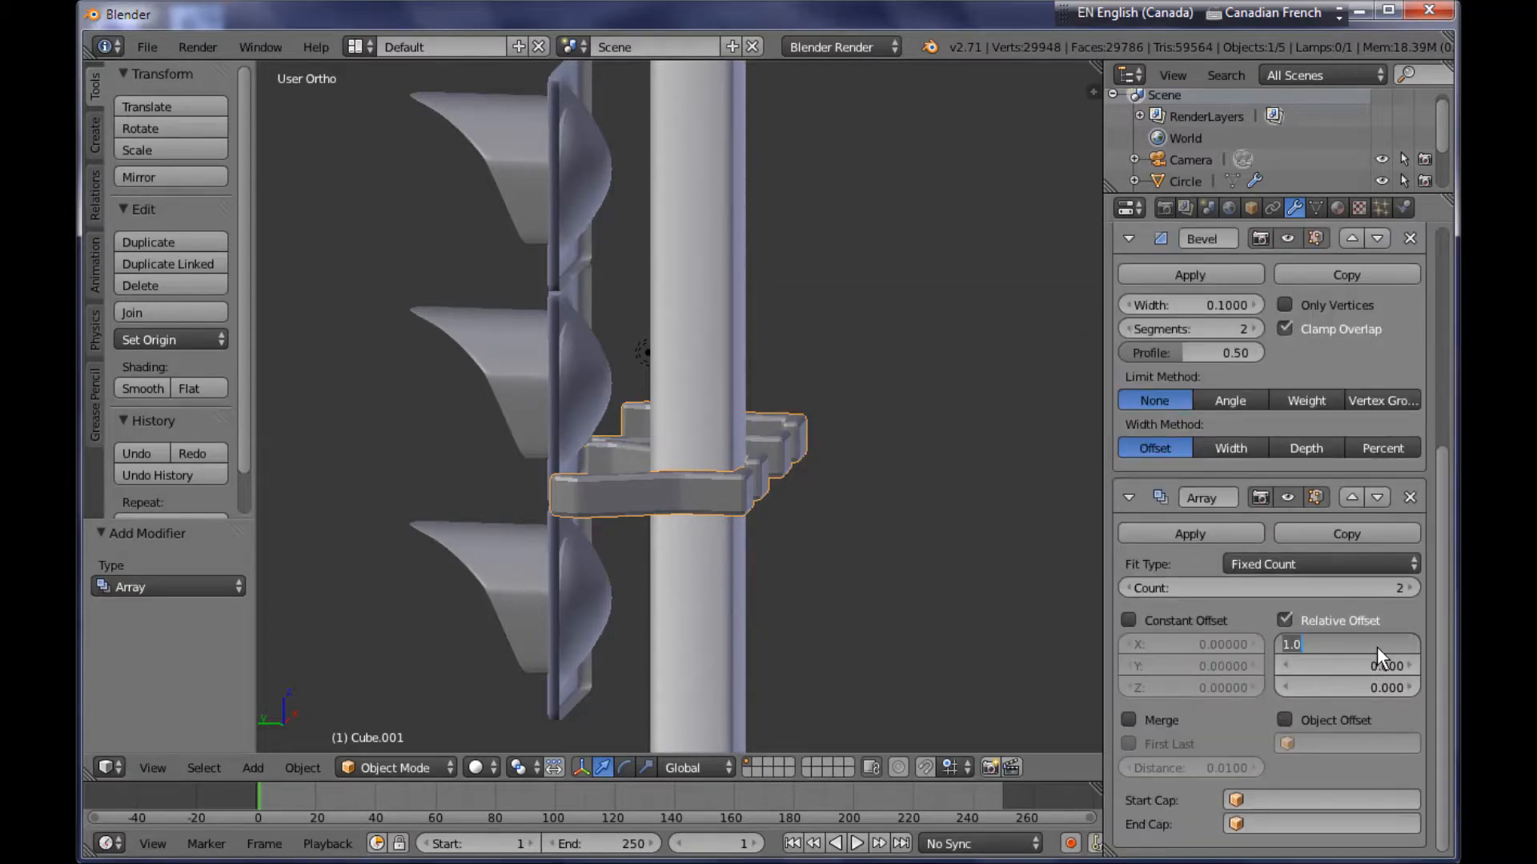
{"action": "type", "text": "0"}
{"action": "key", "text": "Return"}
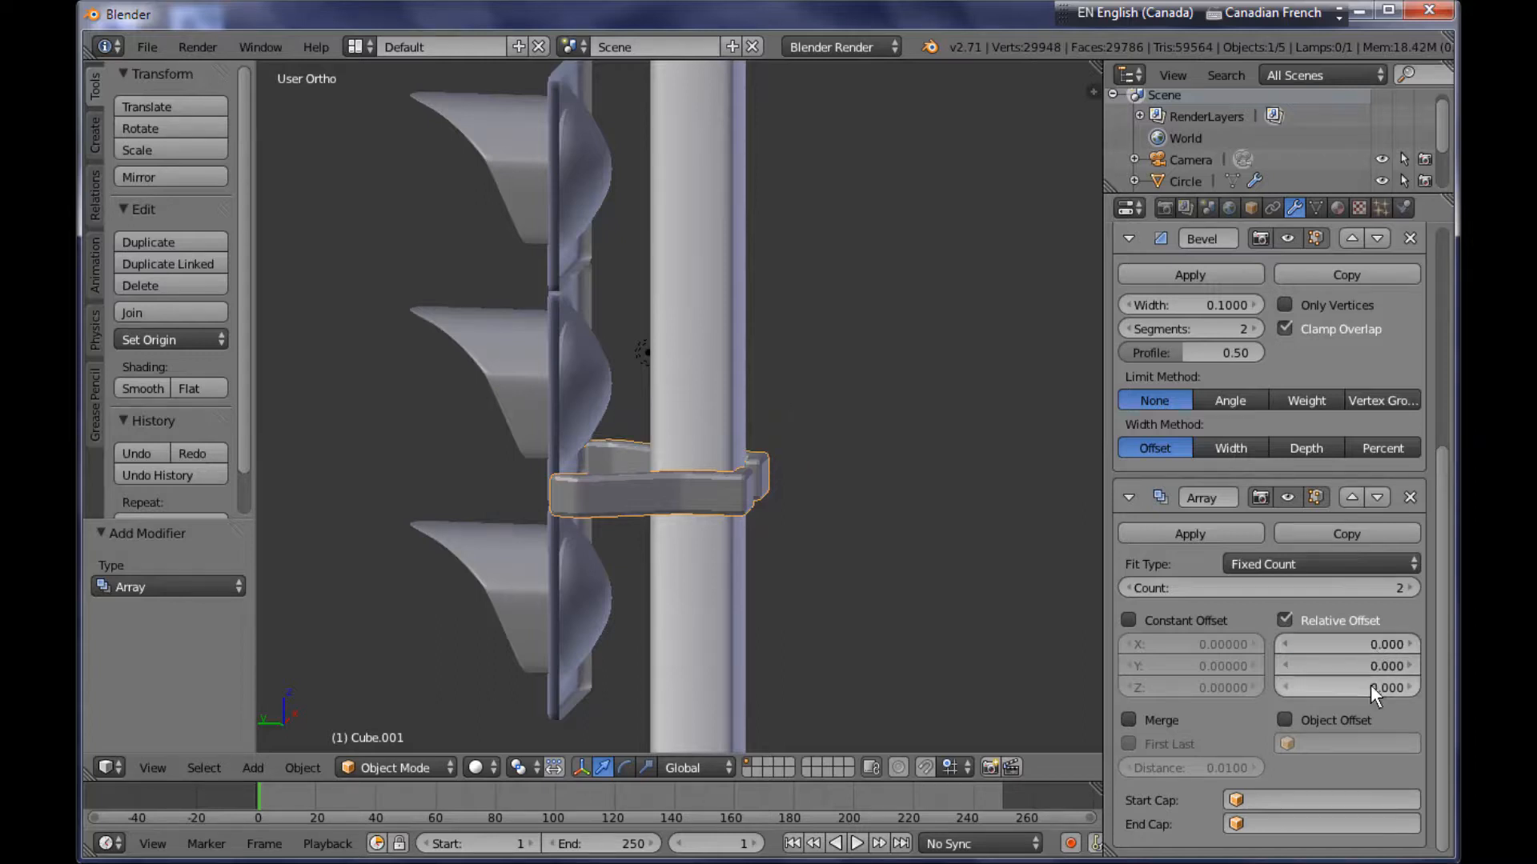
Set the bracket array's Z relative offset to 5 to place the copy higher up the post.
{"action": "left_click", "coordinate": [1374, 688]}
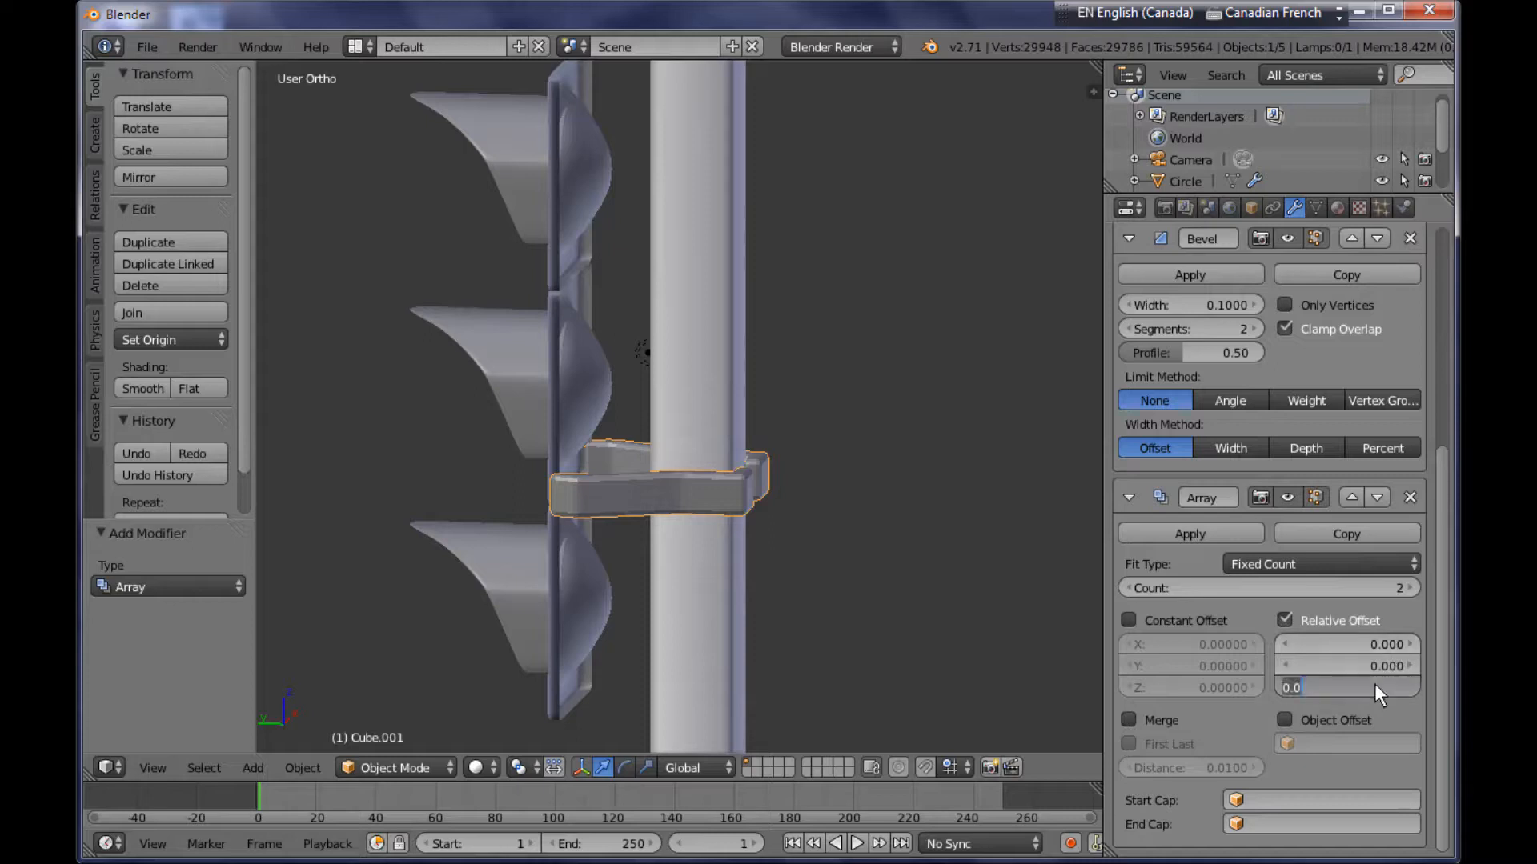
{"action": "type", "text": "1"}
{"action": "key", "text": "Return"}
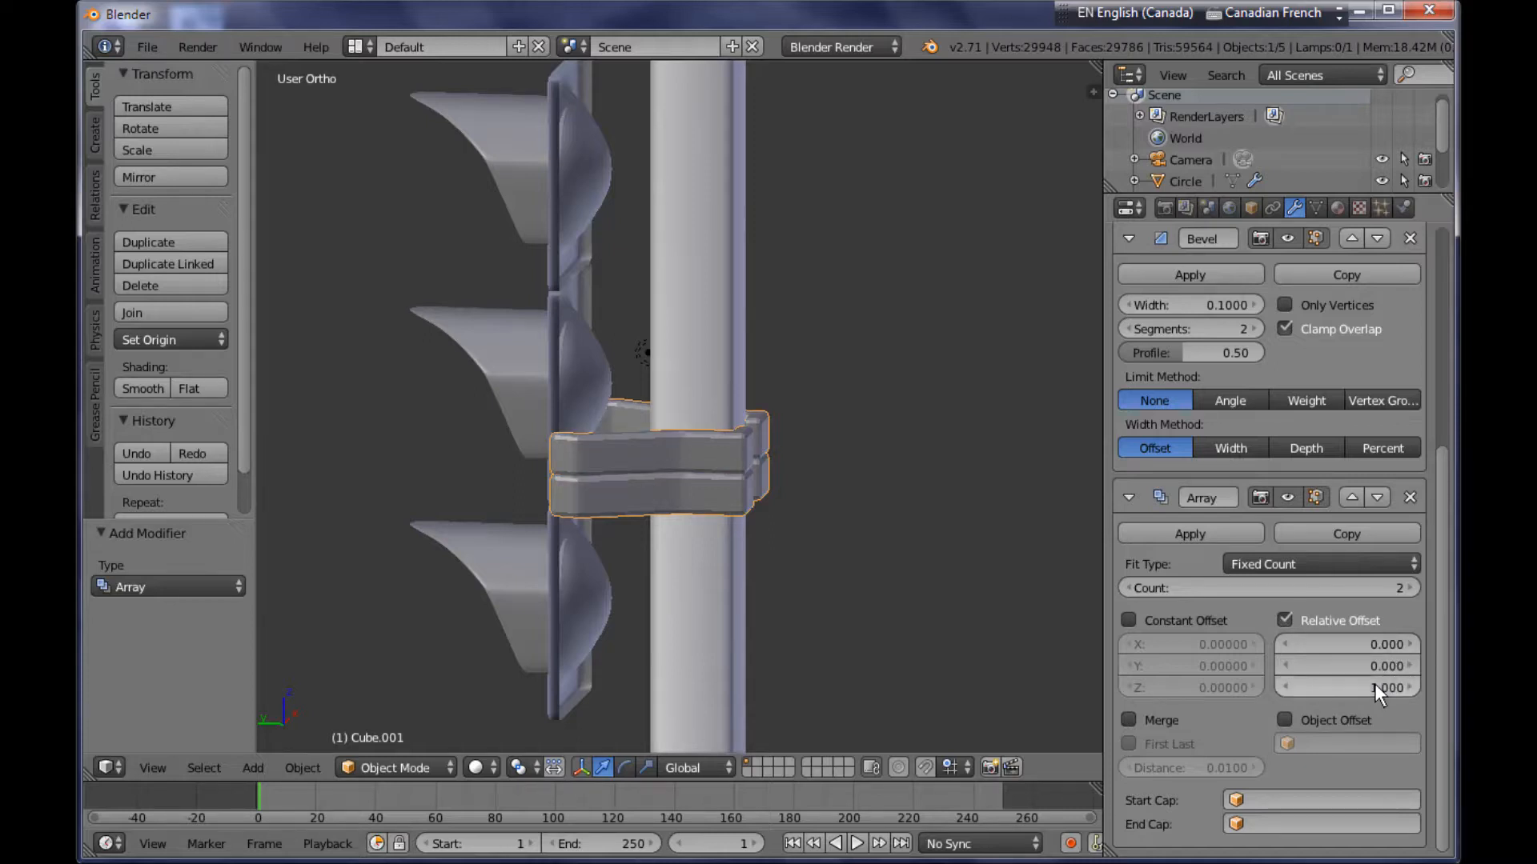
{"action": "left_click", "coordinate": [1372, 691]}
{"action": "type", "text": "5"}
{"action": "key", "text": "Return"}
Examine both brackets and the whole traffic light from several angles and distances.
{"action": "middle_click_drag", "start_coordinate": [699, 424], "coordinate": [978, 405]}
{"action": "scroll", "coordinate": [969, 406], "scroll_direction": "down", "scroll_amount": 4}
{"action": "middle_click_drag", "start_coordinate": [640, 444], "coordinate": [836, 206]}
{"action": "scroll", "coordinate": [832, 220], "scroll_direction": "down", "scroll_amount": 3}
{"action": "middle_click_drag", "start_coordinate": [794, 311], "coordinate": [771, 488]}
{"action": "scroll", "coordinate": [748, 461], "scroll_direction": "up", "scroll_amount": 2}
{"action": "scroll", "coordinate": [738, 466], "scroll_direction": "up", "scroll_amount": 3}
{"action": "scroll", "coordinate": [739, 476], "scroll_direction": "down", "scroll_amount": 3}
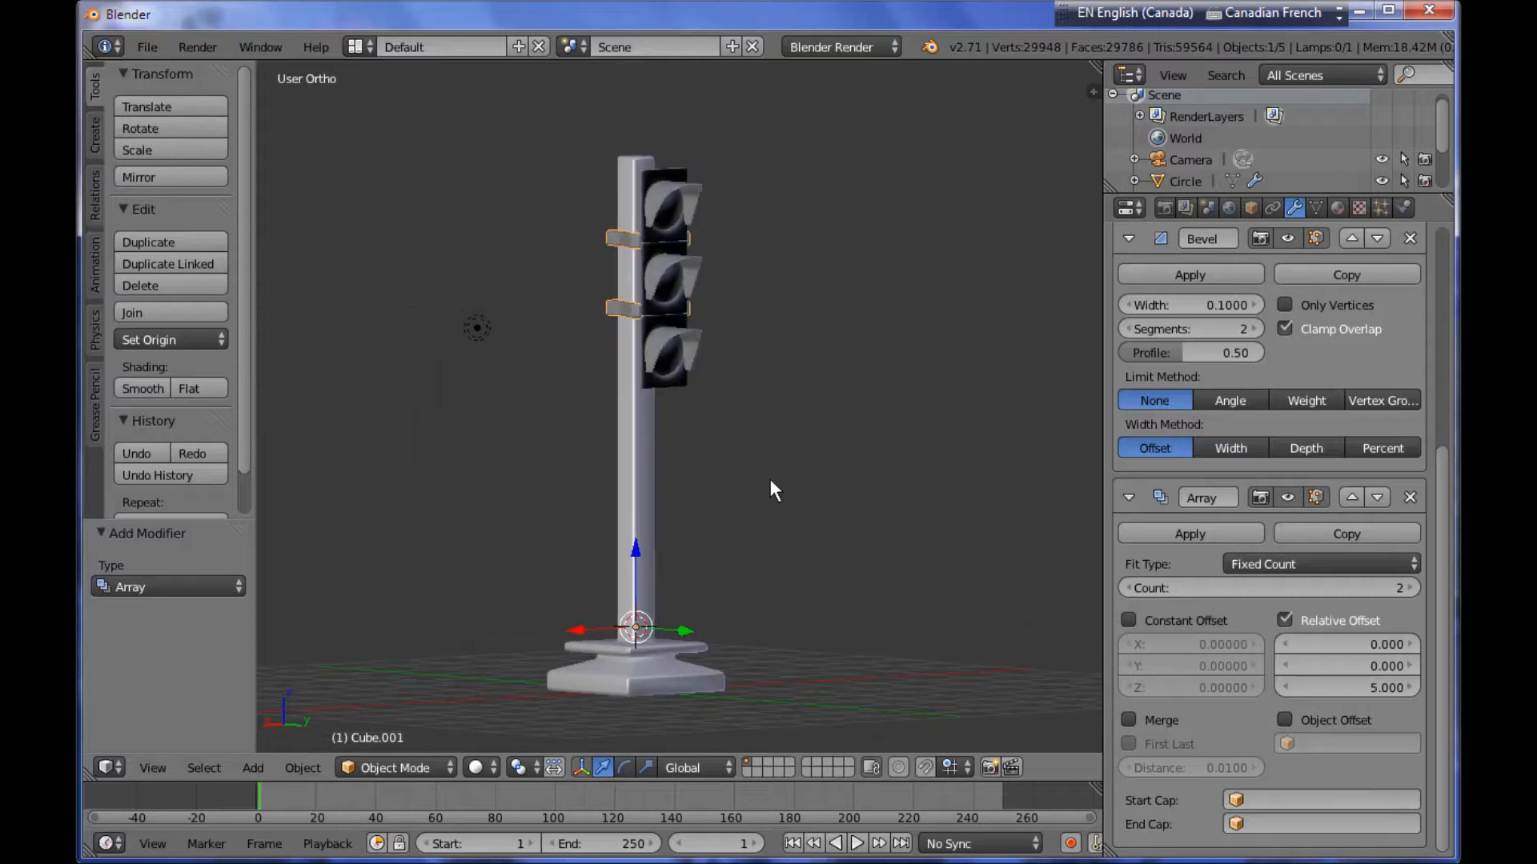
Recalculate the normals of the entire lamp housing mesh to face outward and return to Object Mode.
{"action": "right_click", "coordinate": [676, 200]}
{"action": "key", "text": "Tab"}
{"action": "key", "text": "Tab"}
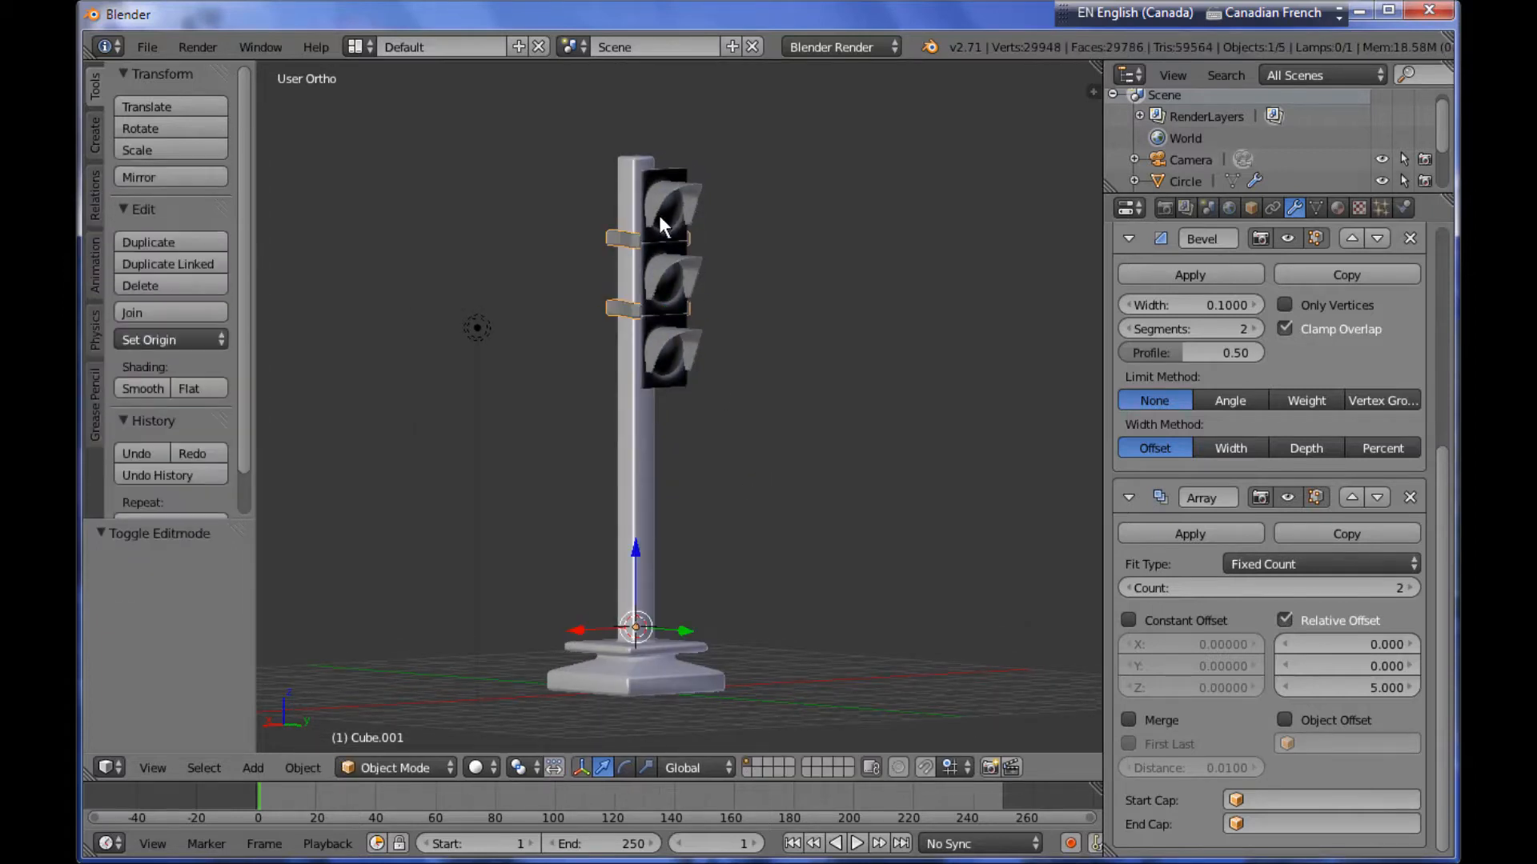
{"action": "key", "text": "Tab"}
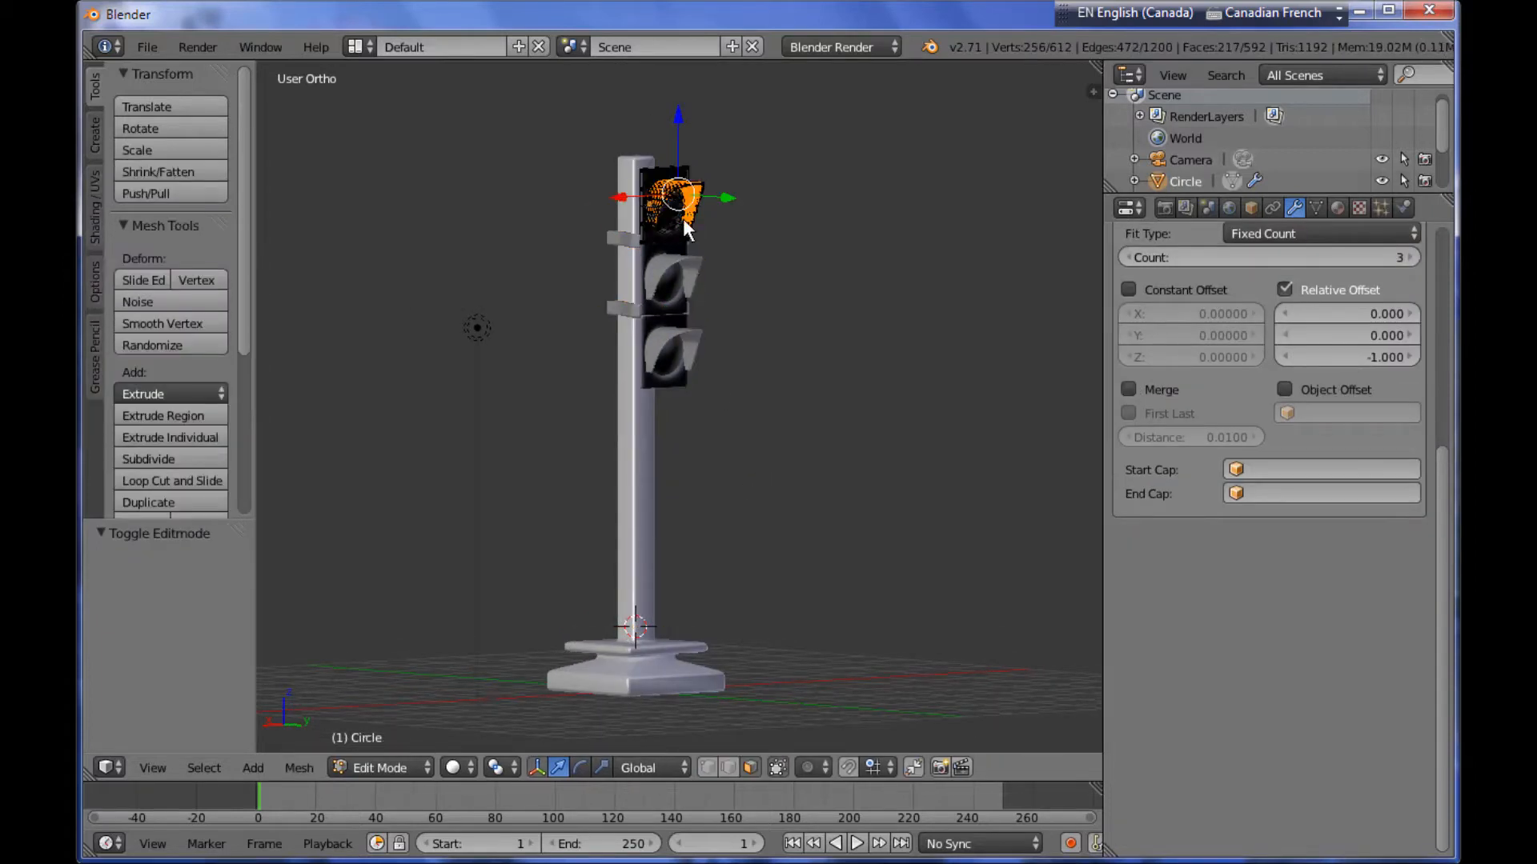
{"action": "scroll", "coordinate": [704, 212], "scroll_direction": "up", "scroll_amount": 3}
{"action": "middle_click_drag", "start_coordinate": [762, 188], "coordinate": [801, 488], "text": "shift"}
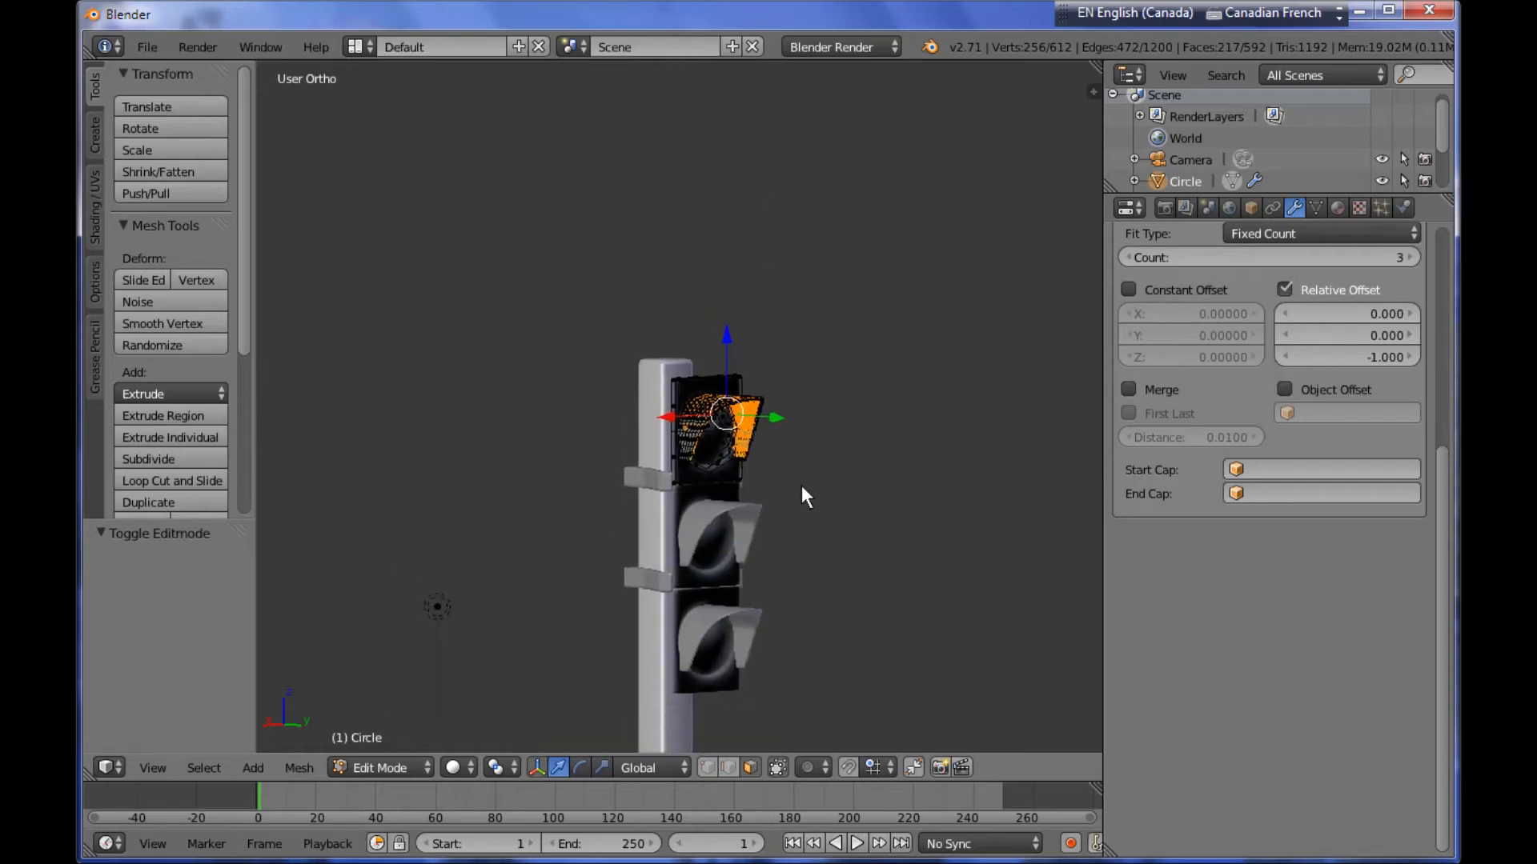
{"action": "scroll", "coordinate": [795, 484], "scroll_direction": "up", "scroll_amount": 3}
{"action": "key", "text": "a"}
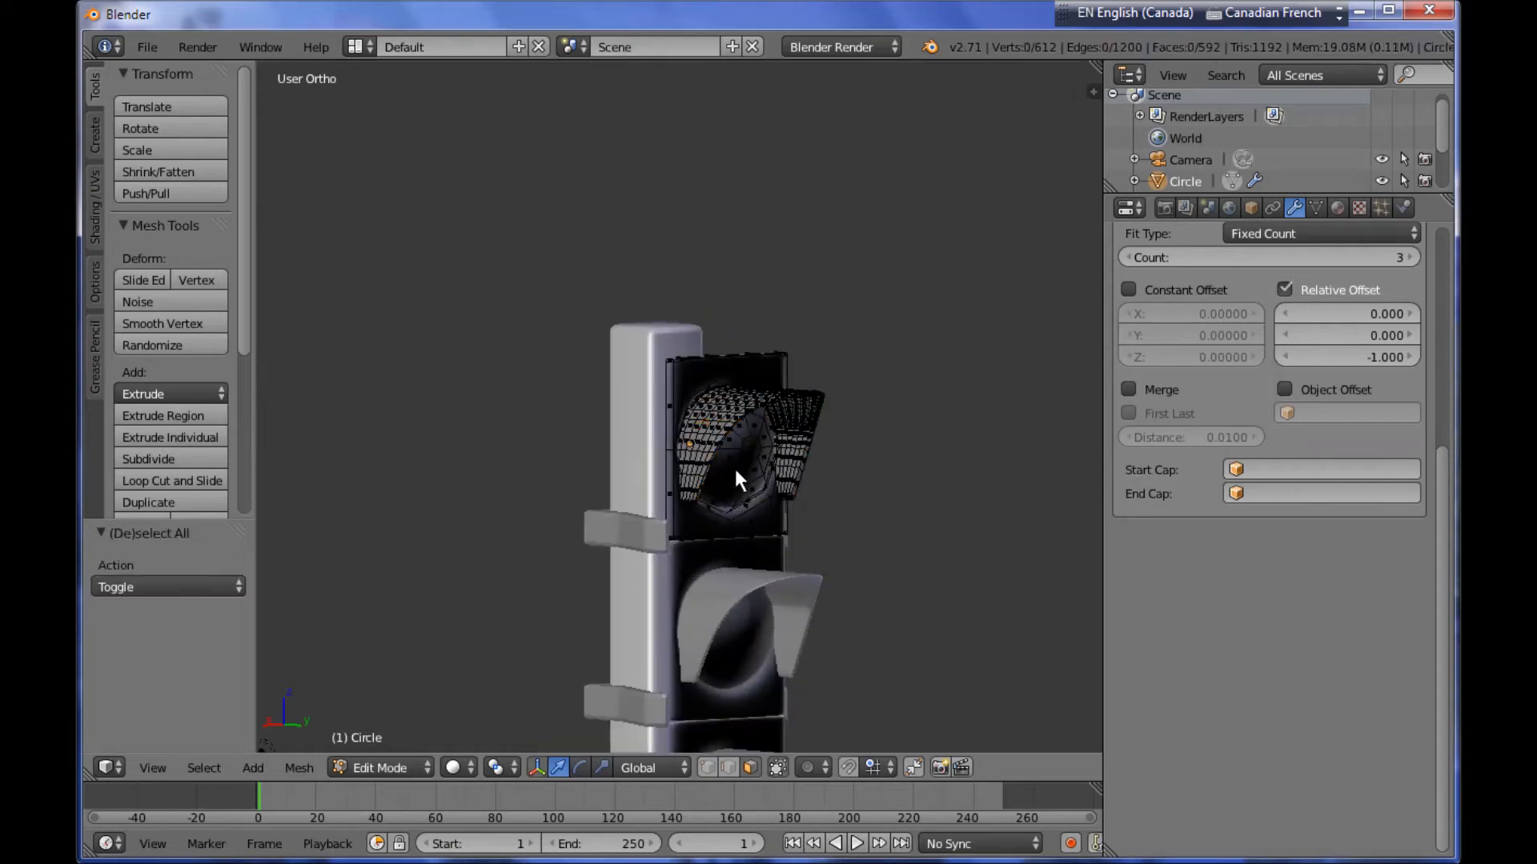
{"action": "key", "text": "a"}
{"action": "key", "text": "ctrl+n"}
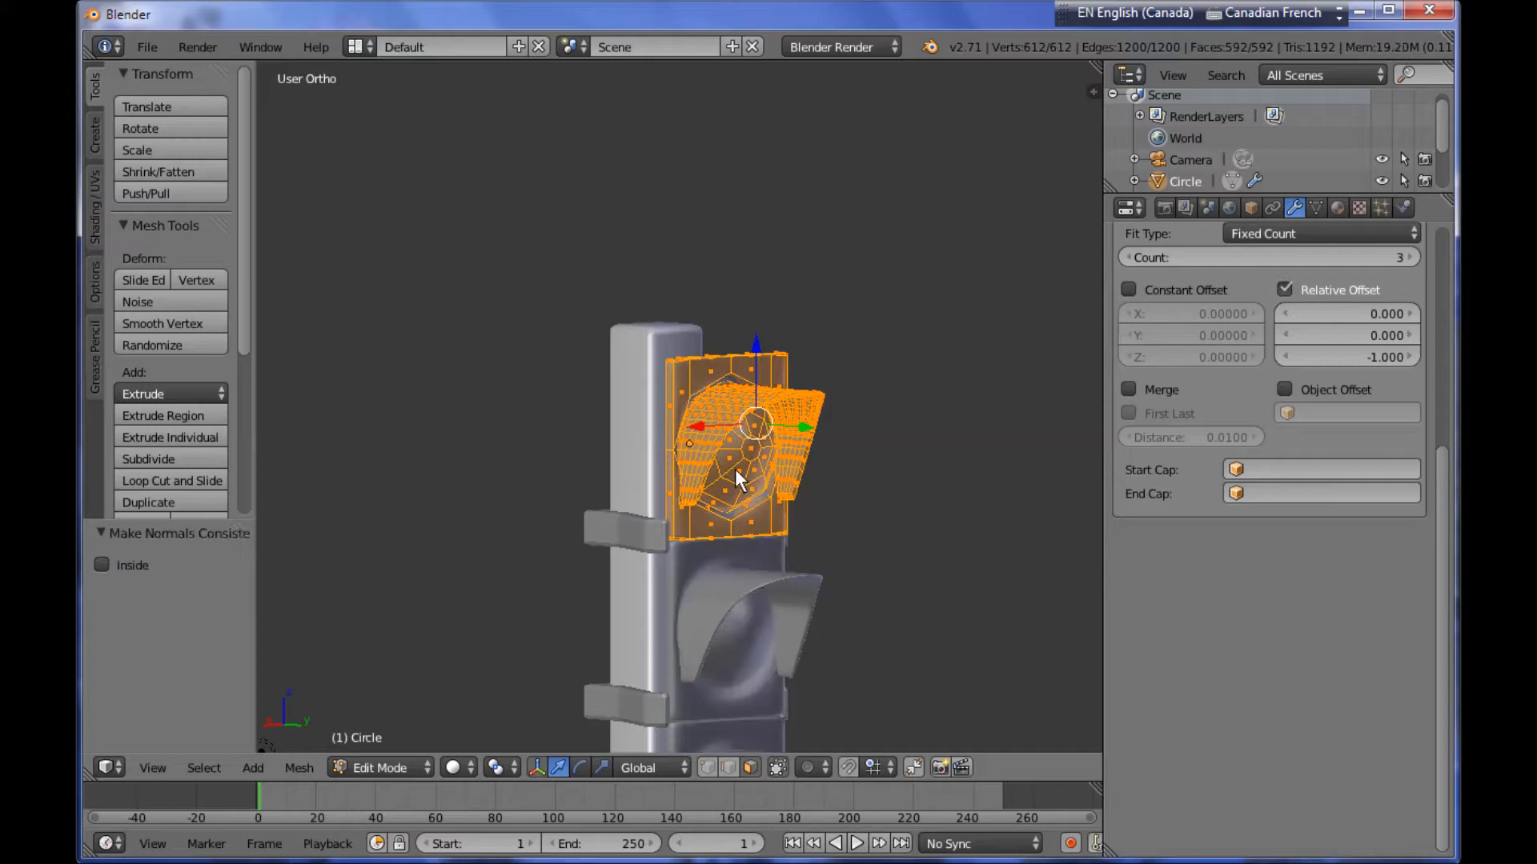
{"action": "key", "text": "Tab"}
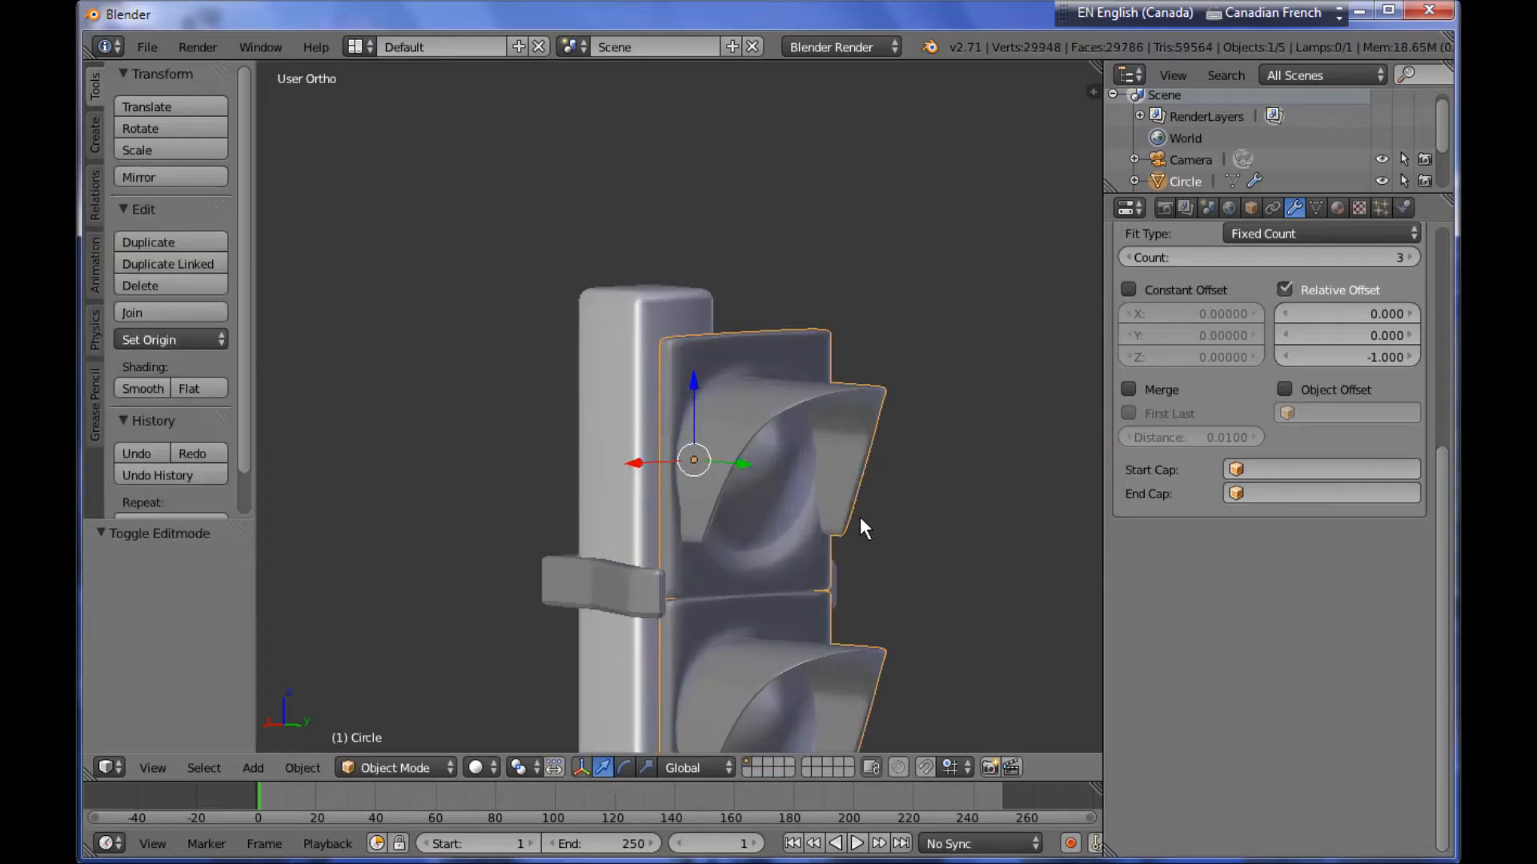
Inspect the top lamp's visor and add an Edge Split modifier to the lamp housing.
{"action": "middle_click_drag", "start_coordinate": [851, 520], "coordinate": [819, 512]}
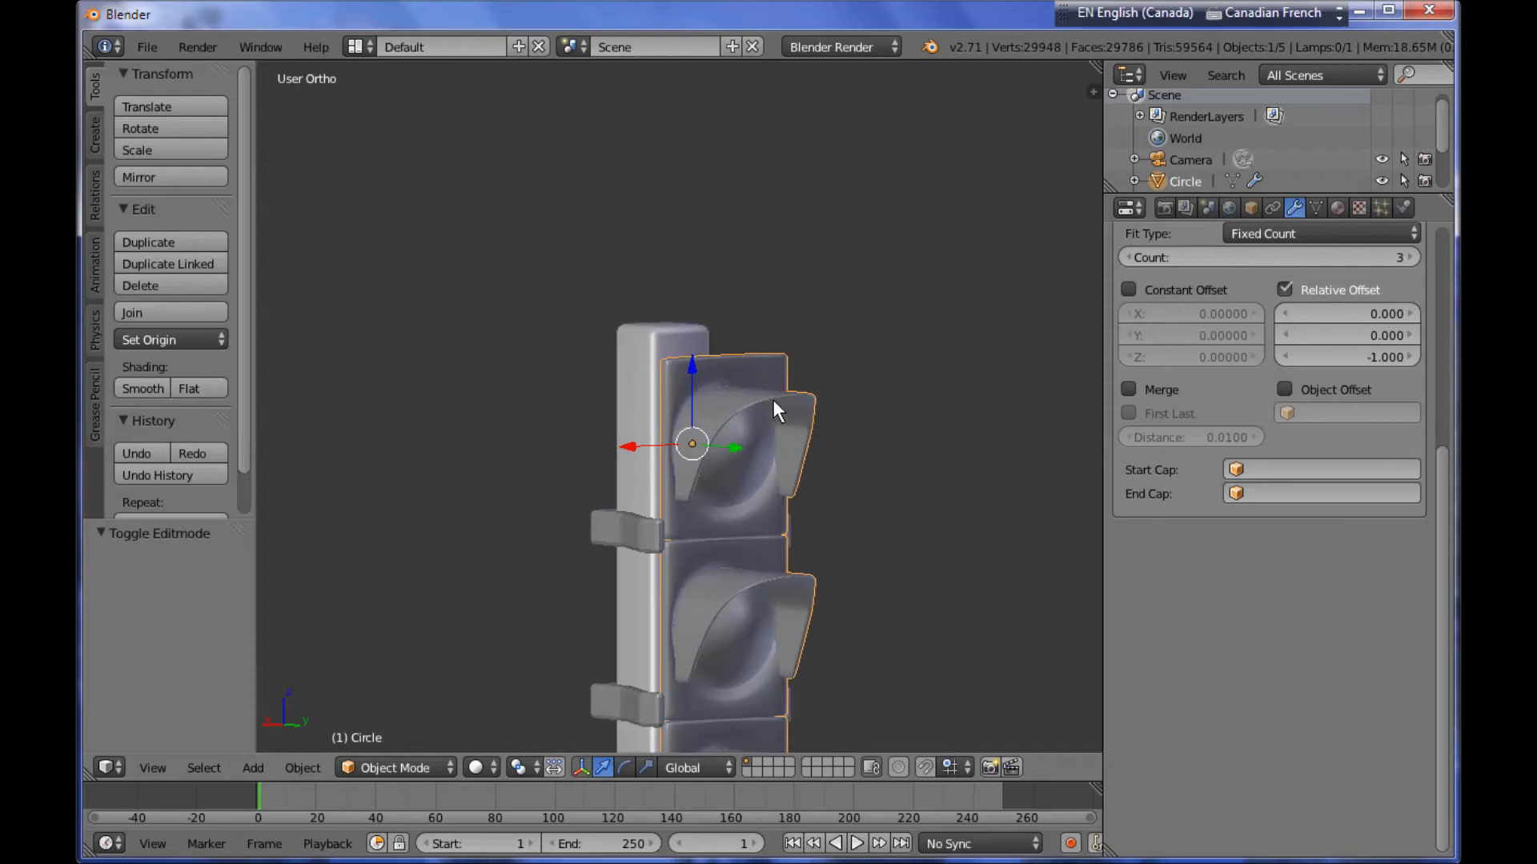
{"action": "scroll", "coordinate": [771, 400], "scroll_direction": "up", "scroll_amount": 5}
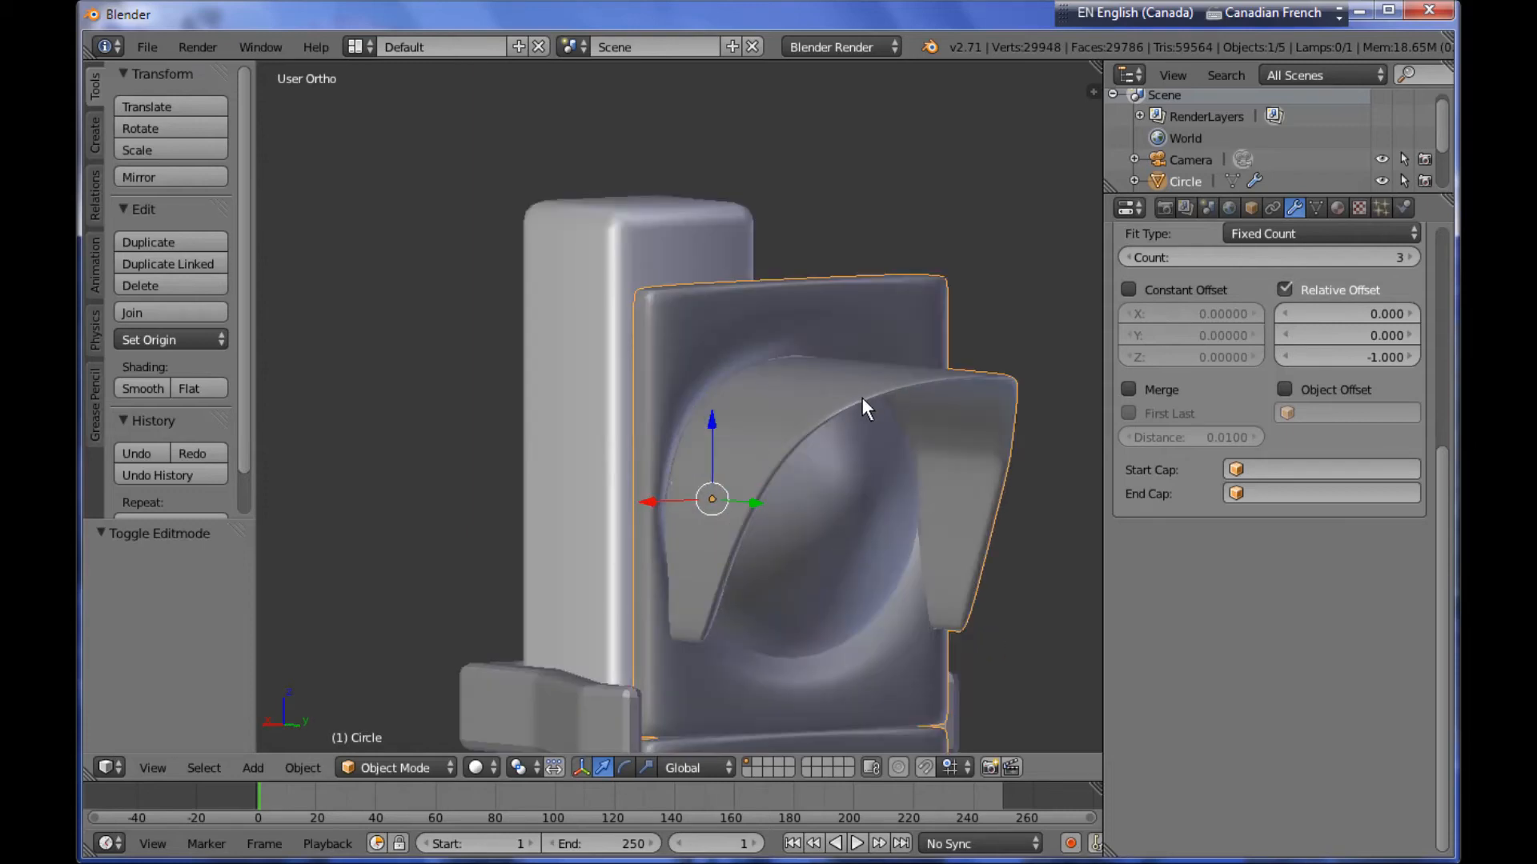
{"action": "key", "text": "Tab"}
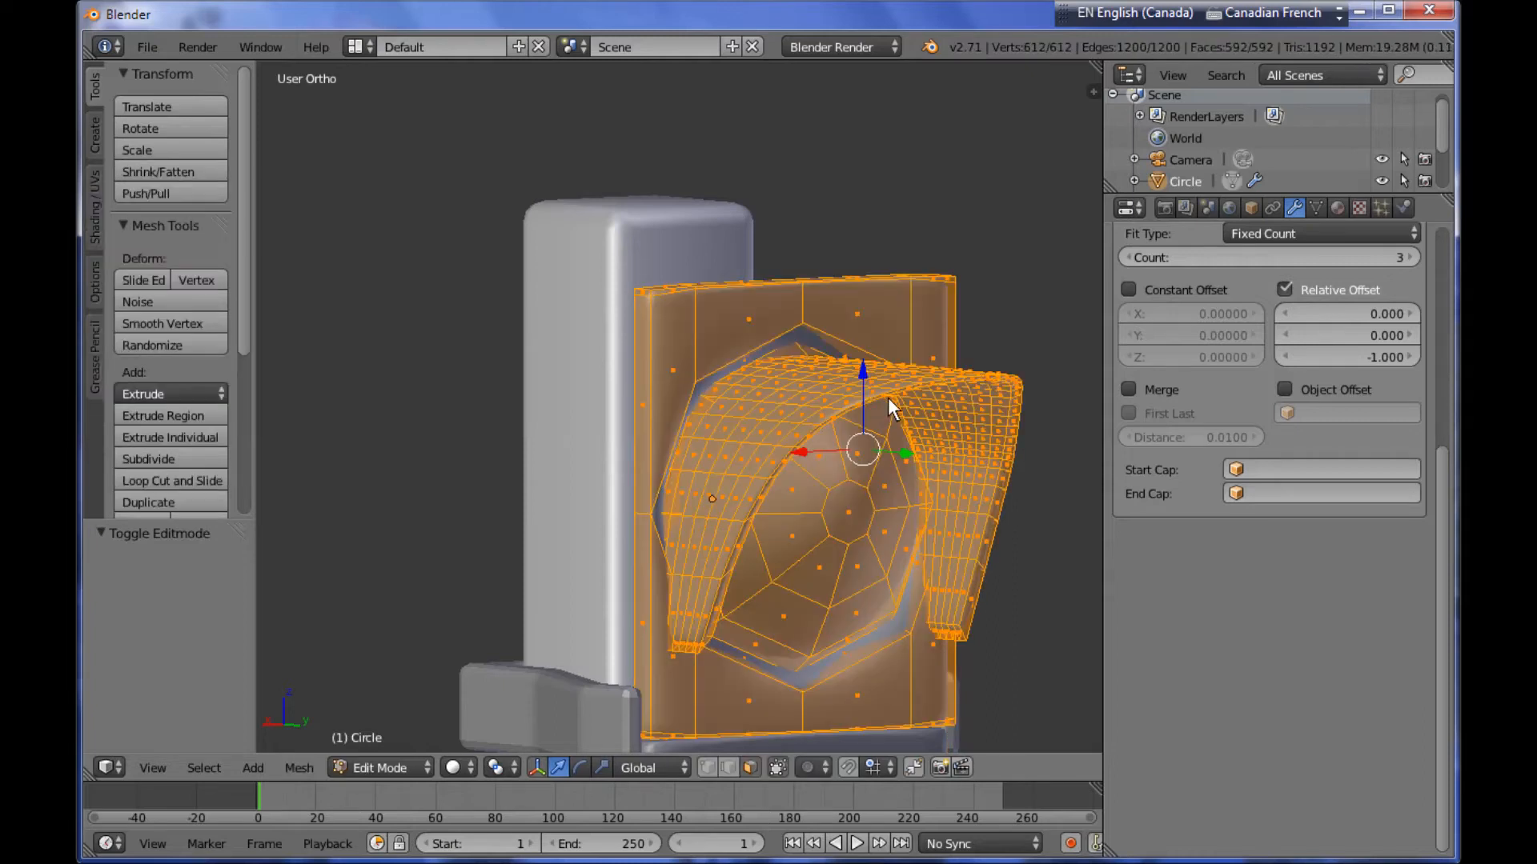
{"action": "key", "text": "Tab"}
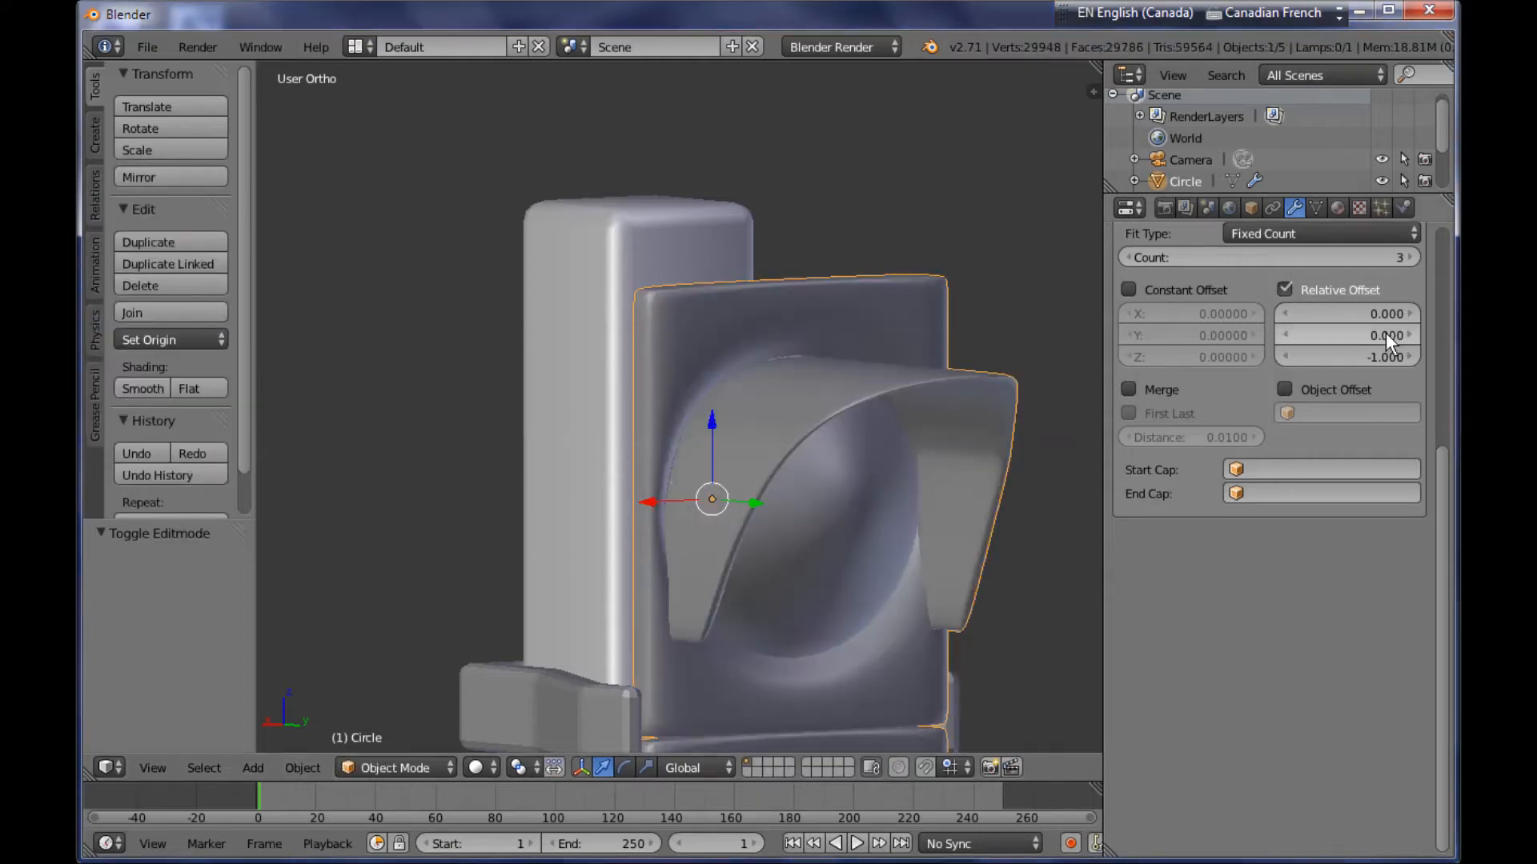
{"action": "scroll", "coordinate": [1392, 340], "scroll_direction": "up", "scroll_amount": 8}
{"action": "left_click", "coordinate": [1399, 280]}
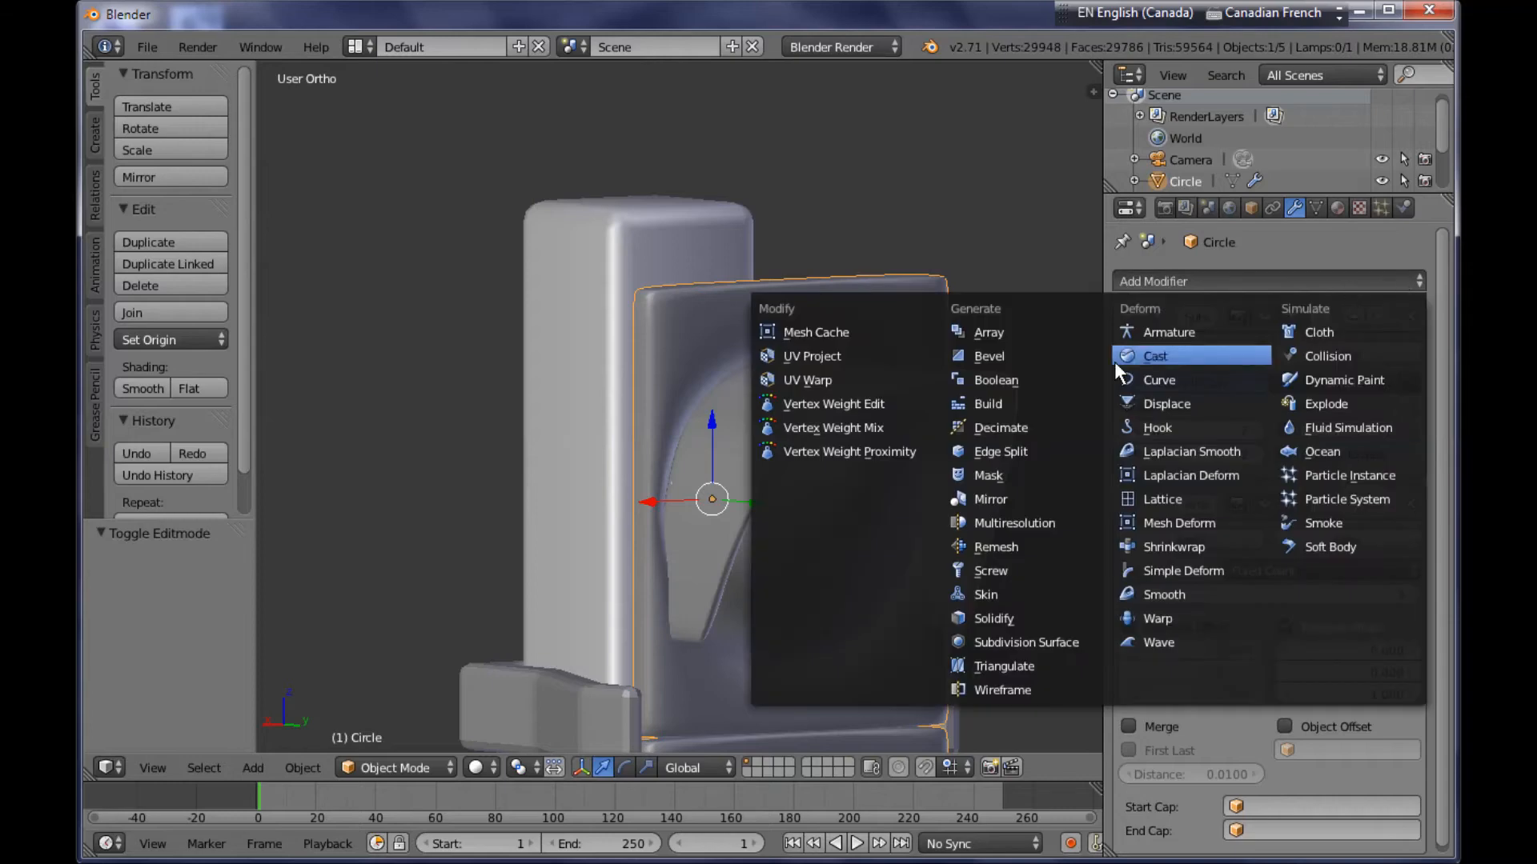
{"action": "left_click", "coordinate": [1043, 450]}
Review the finished traffic light, checking the lamp housings, brackets, post and base from several distances.
{"action": "scroll", "coordinate": [1001, 460], "scroll_direction": "down", "scroll_amount": 3}
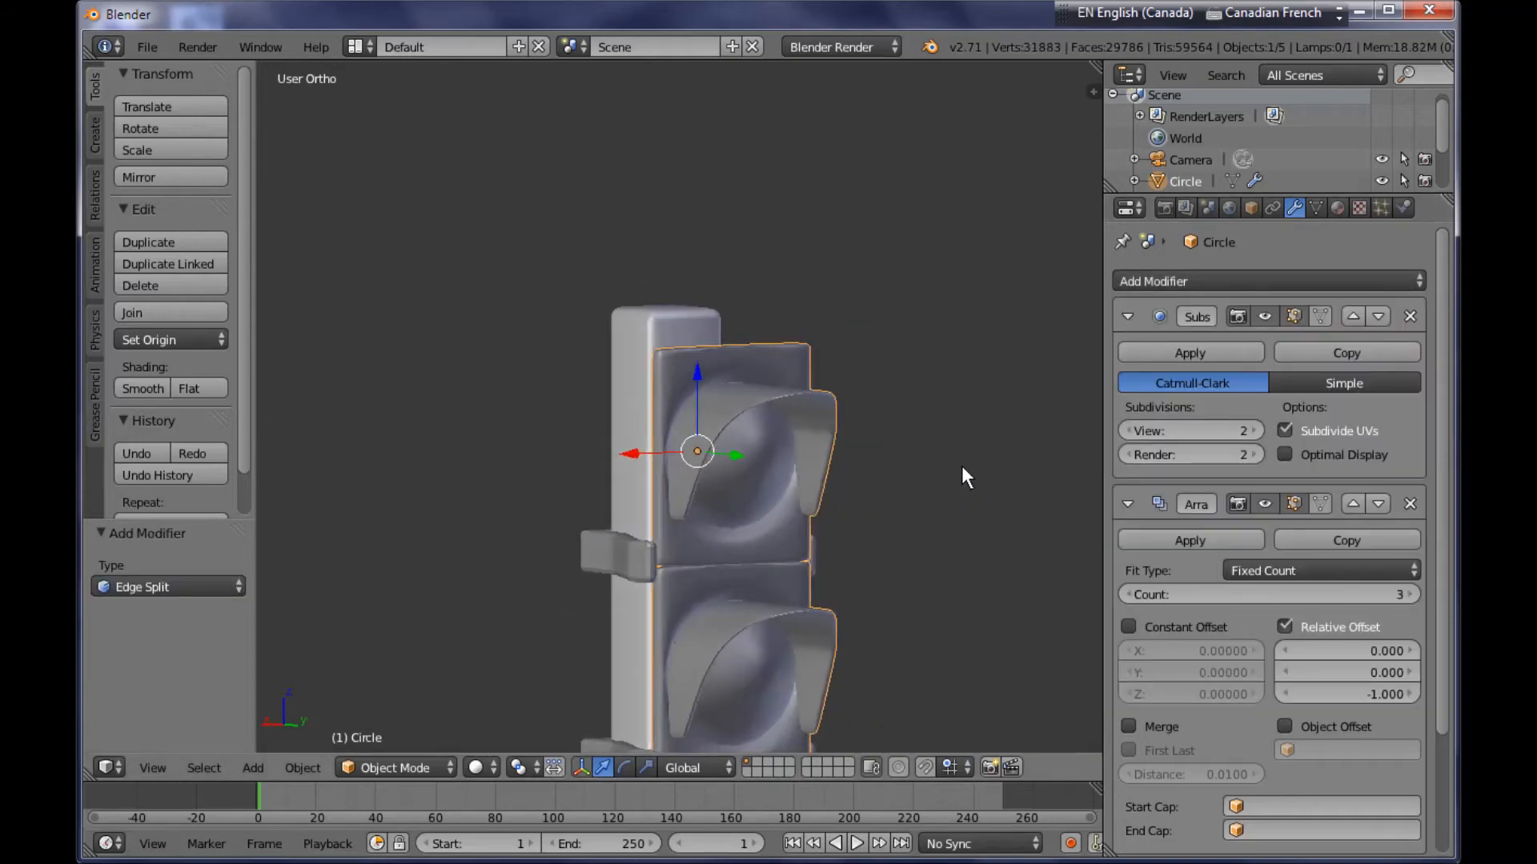
{"action": "middle_click_drag", "start_coordinate": [654, 573], "coordinate": [648, 380]}
{"action": "scroll", "coordinate": [651, 427], "scroll_direction": "down", "scroll_amount": 4}
{"action": "scroll", "coordinate": [650, 390], "scroll_direction": "up", "scroll_amount": 4}
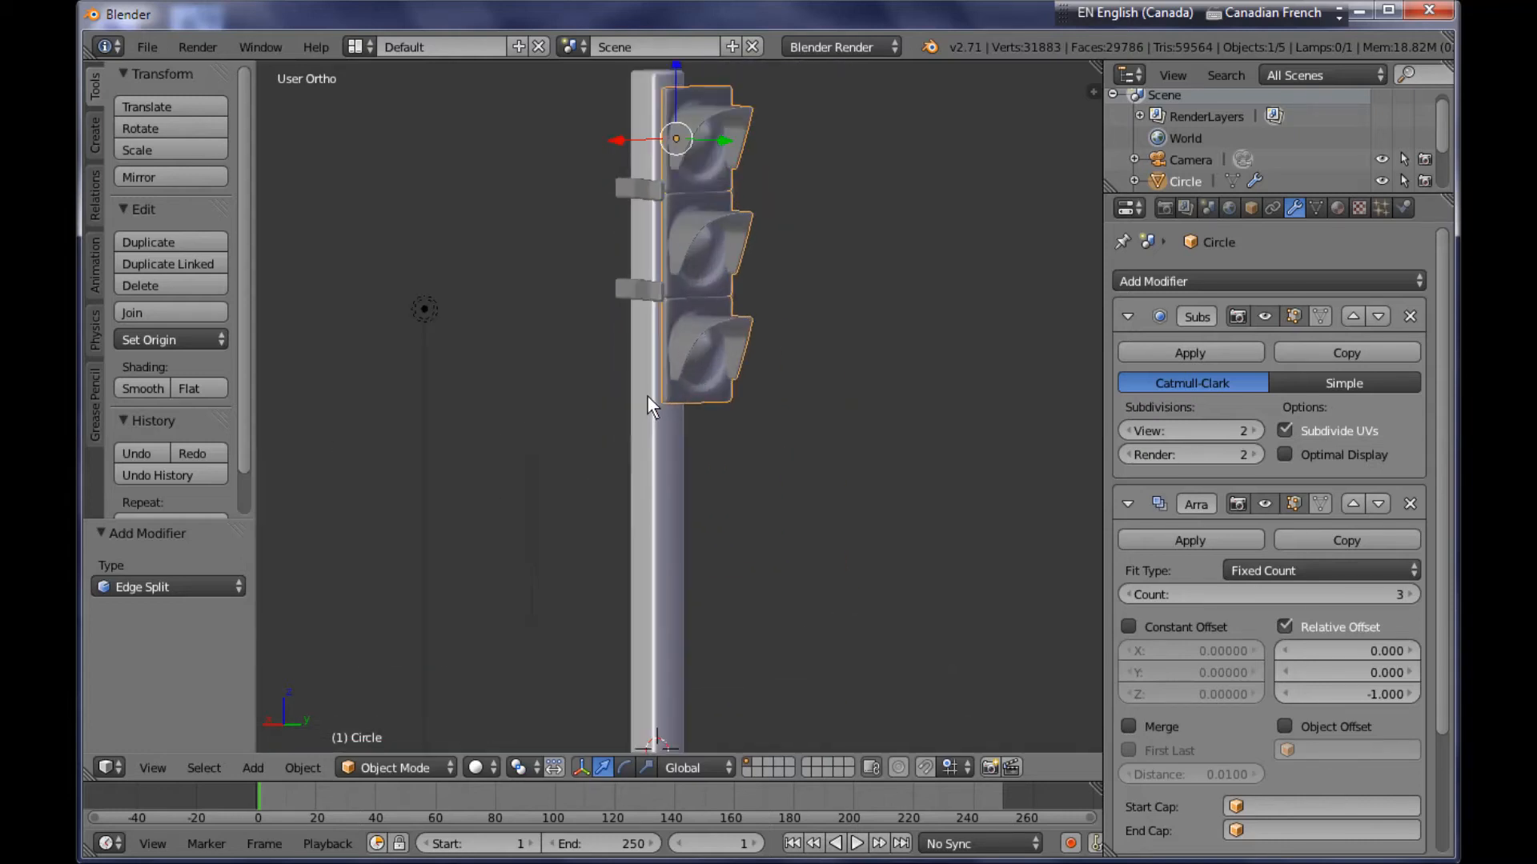
{"action": "scroll", "coordinate": [647, 395], "scroll_direction": "down", "scroll_amount": 3}
{"action": "middle_click_drag", "start_coordinate": [640, 395], "coordinate": [644, 397]}
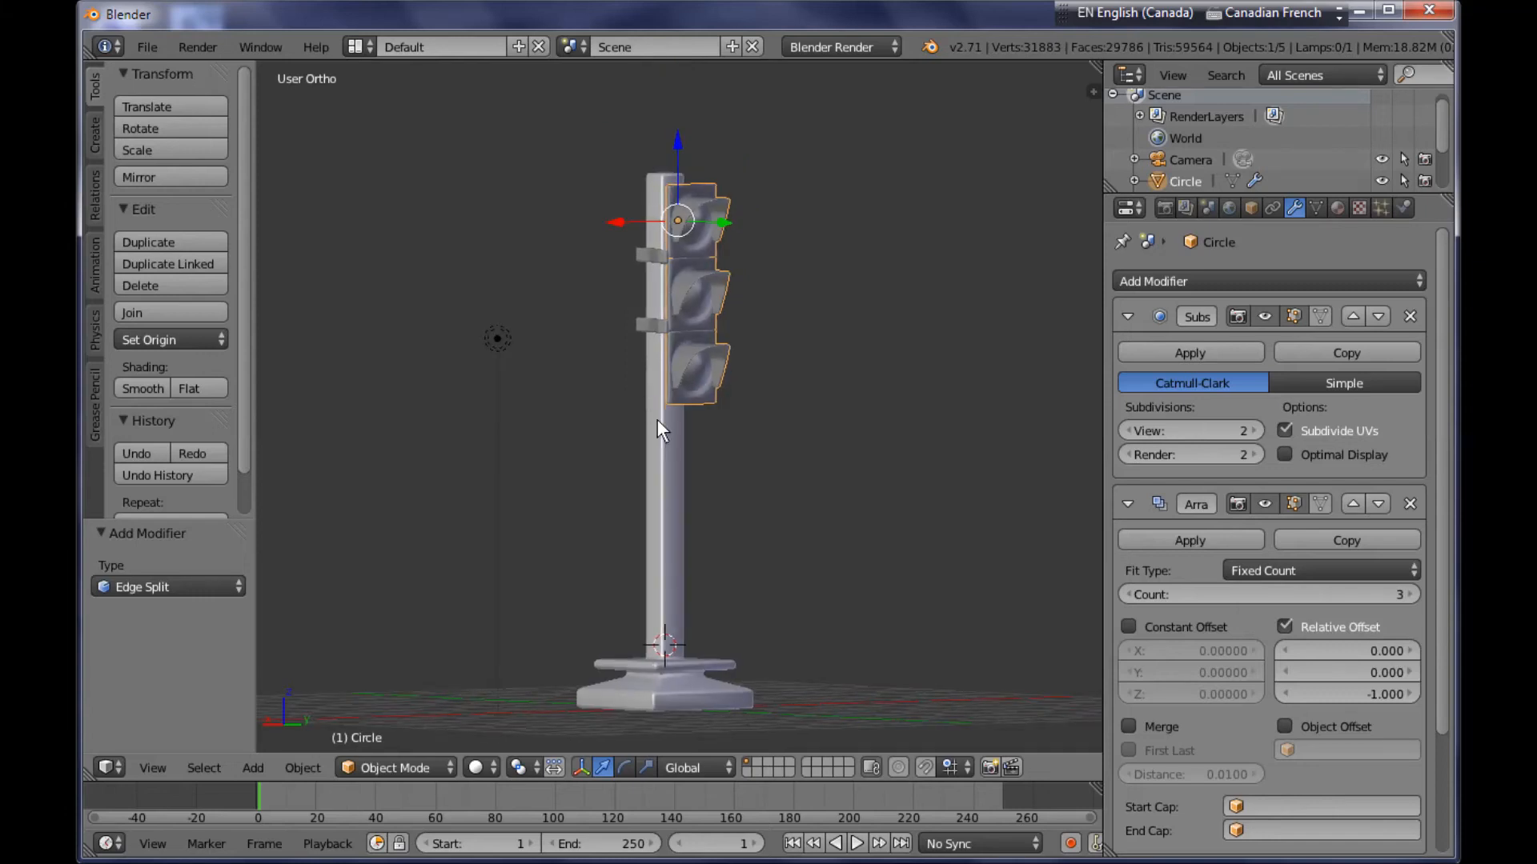
{"action": "mouse_move", "coordinate": [657, 420]}
{"action": "middle_mouse_down"}
{"action": "mouse_move", "coordinate": [674, 420]}
{"action": "mouse_move", "coordinate": [667, 399]}
{"action": "mouse_move", "coordinate": [598, 424]}
{"action": "mouse_move", "coordinate": [649, 429]}
{"action": "middle_mouse_up"}
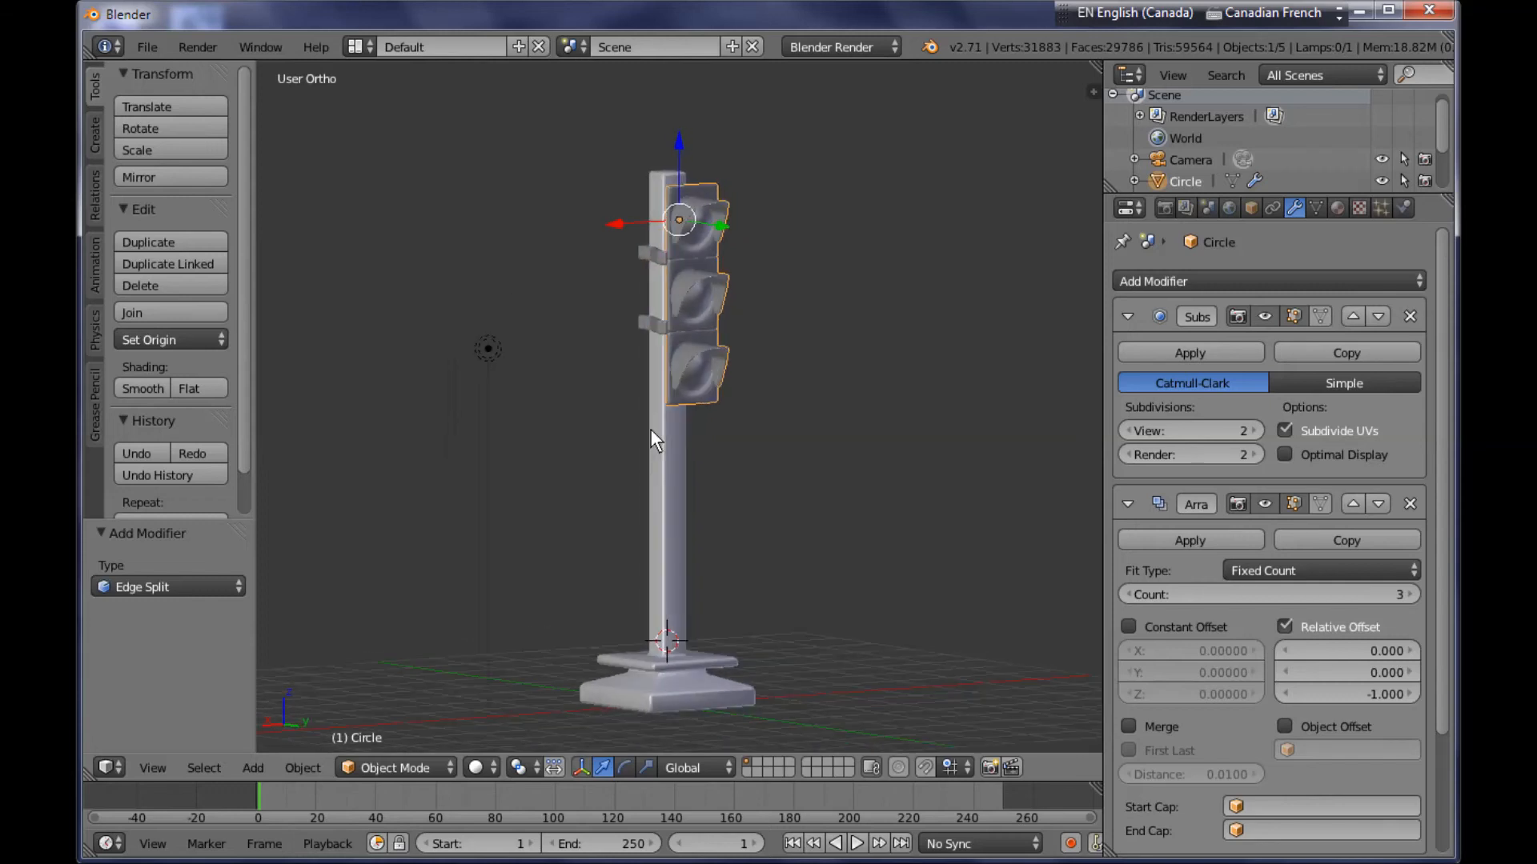
{"action": "scroll", "coordinate": [651, 429], "scroll_direction": "up", "scroll_amount": 4}
{"action": "scroll", "coordinate": [650, 430], "scroll_direction": "down", "scroll_amount": 3}
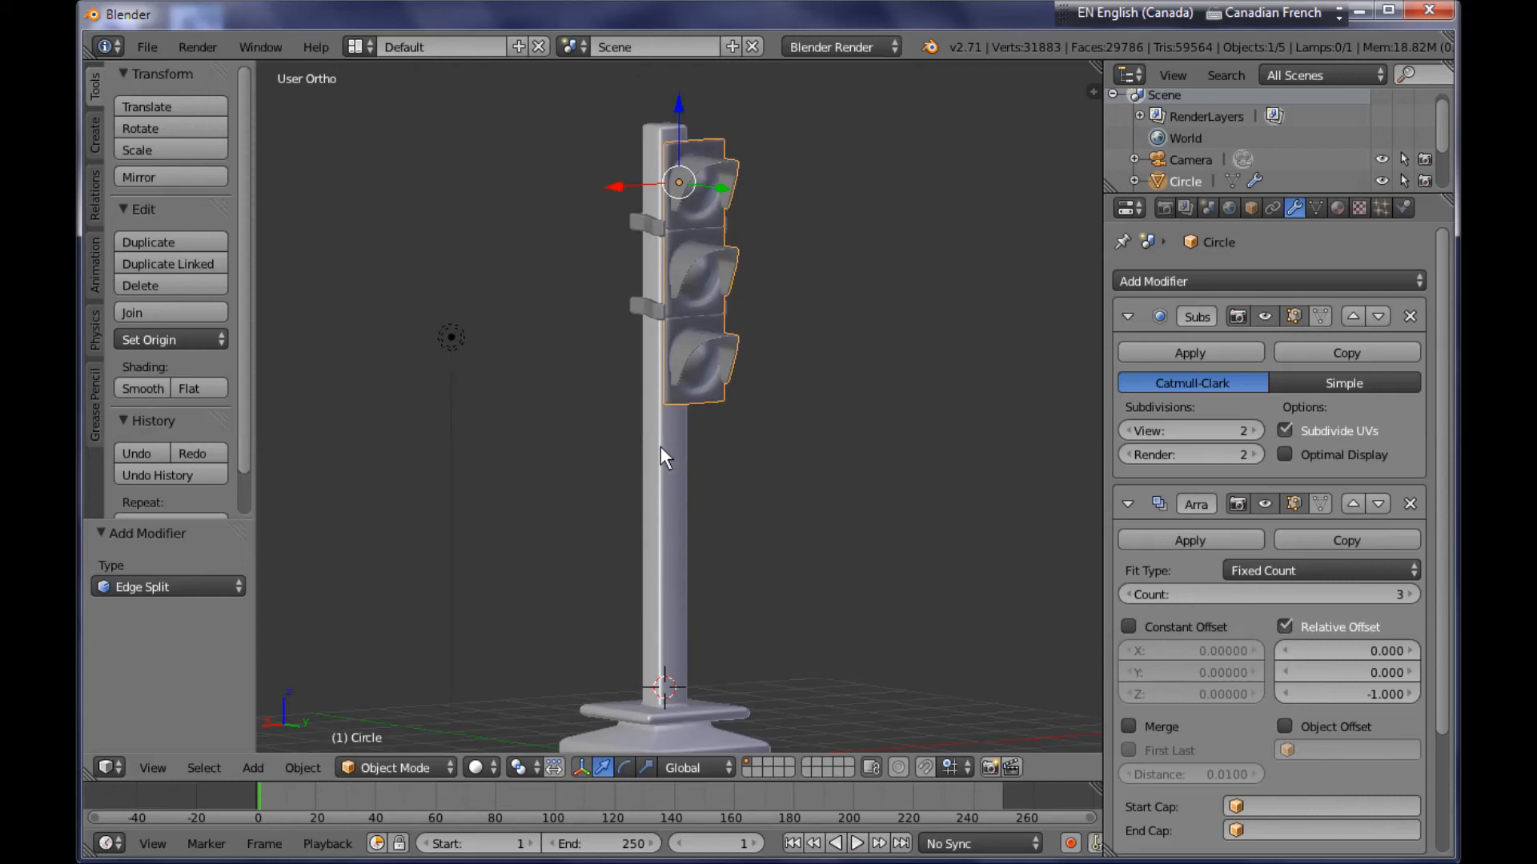
{"action": "middle_click_drag", "start_coordinate": [768, 632], "coordinate": [783, 591], "text": "shift"}
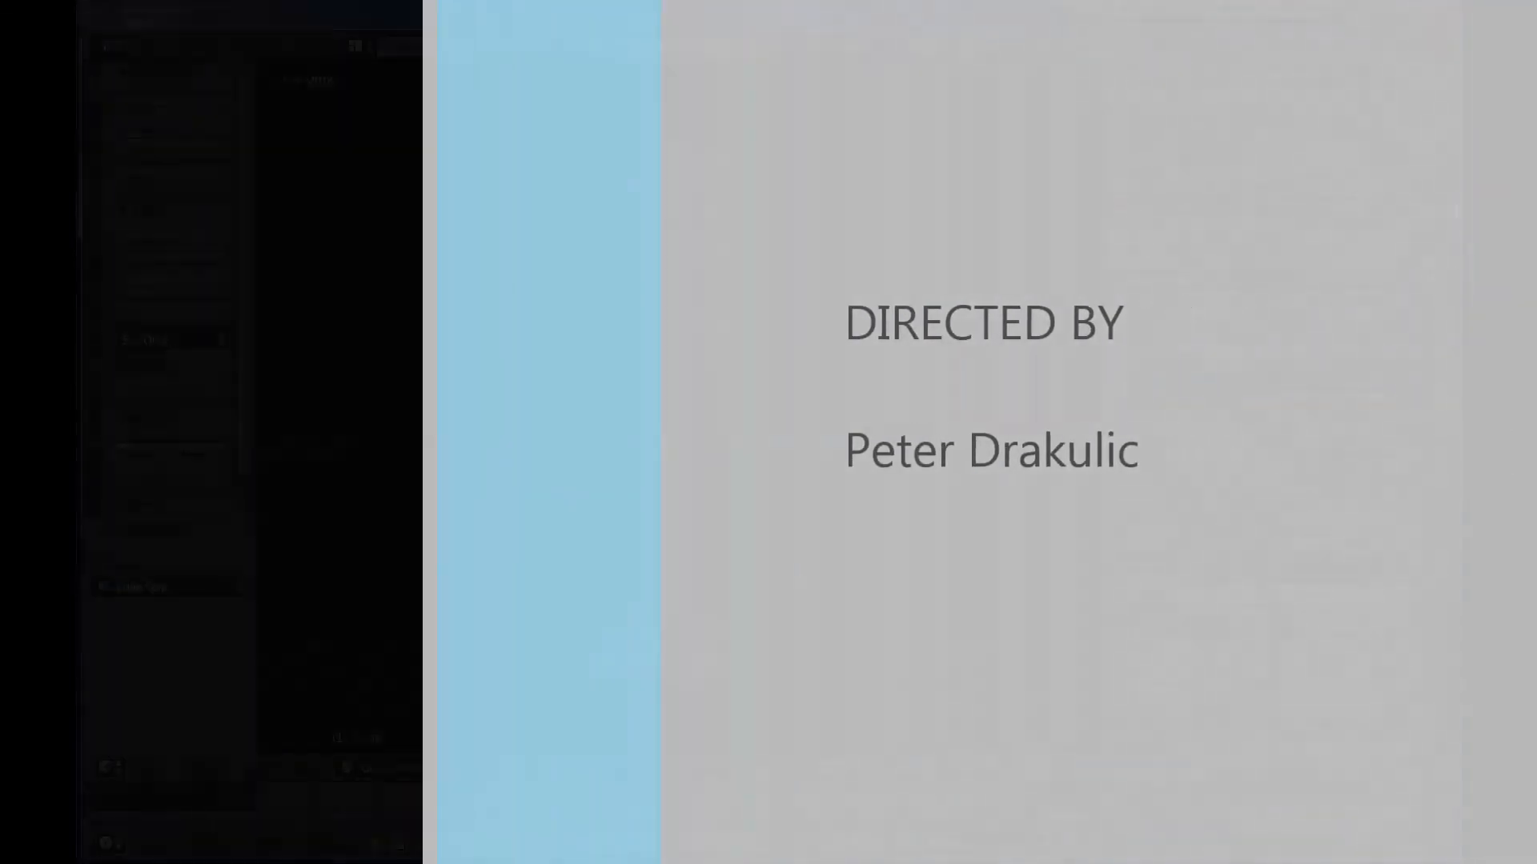